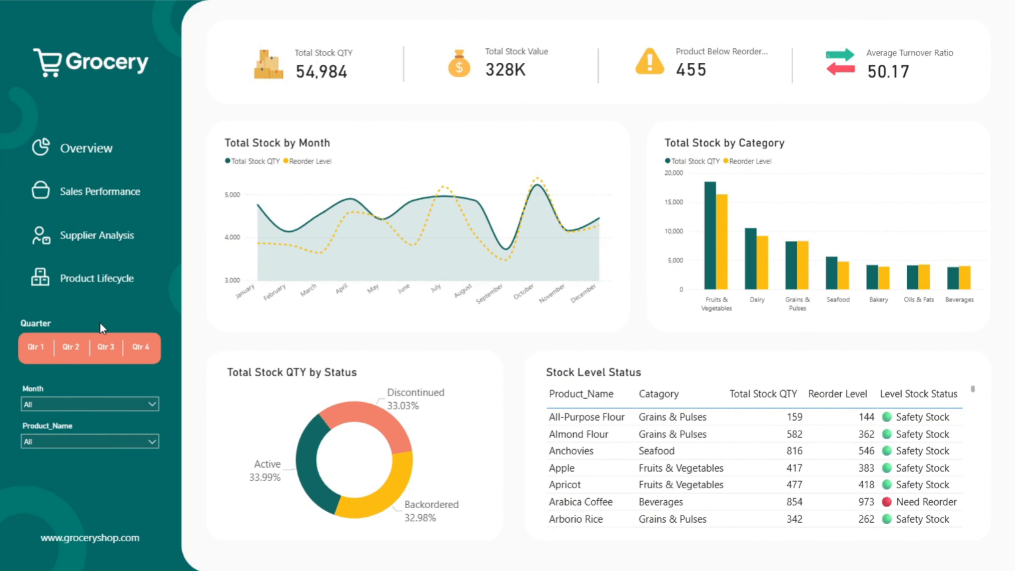
Step: Preview the finished dashboard filtered by Qtr 1, Qtr 2 and Qtr 3 in turn, and clear the quarter filter
{"action": "left_click", "coordinate": [35, 347]}
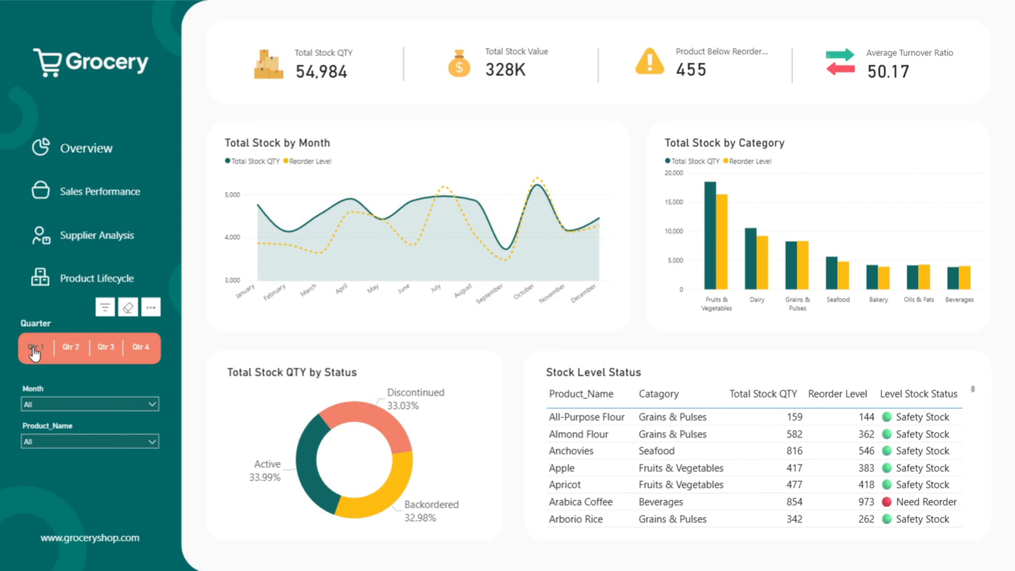
{"action": "left_click", "coordinate": [71, 348]}
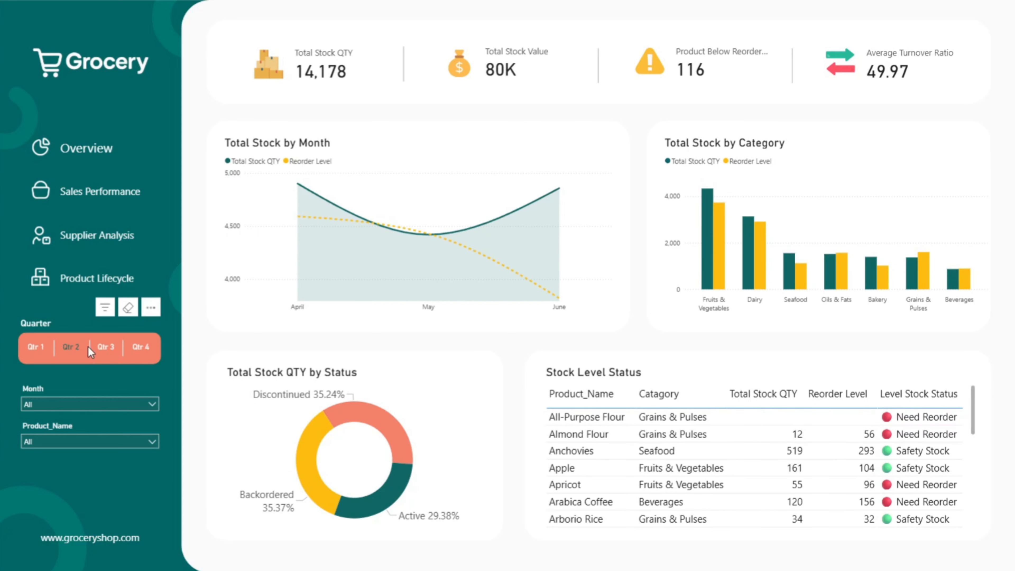
{"action": "left_click", "coordinate": [107, 348]}
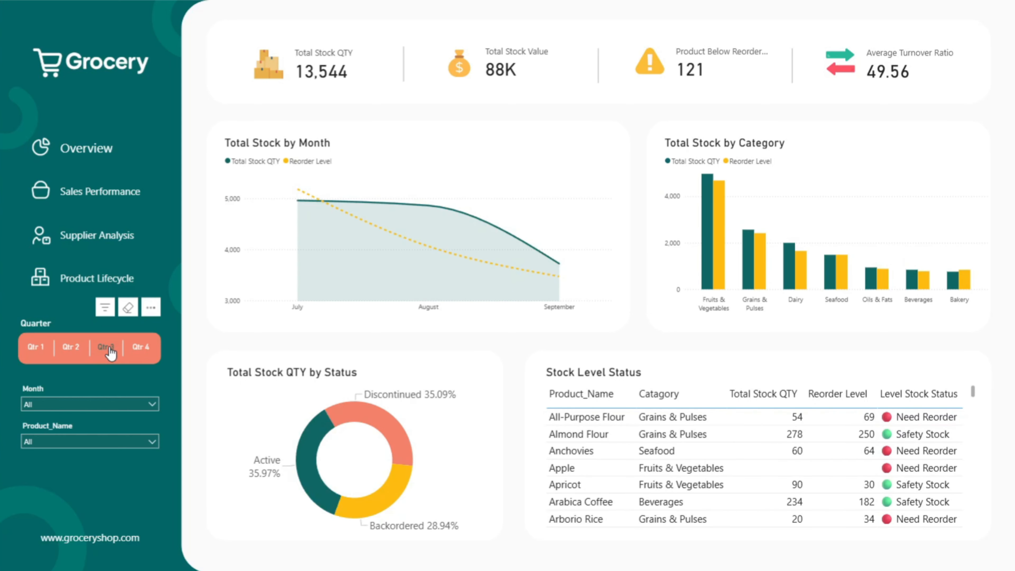
{"action": "left_click", "coordinate": [106, 347]}
Step: Preview the dashboard filtered by the months January and February
{"action": "left_click", "coordinate": [113, 407]}
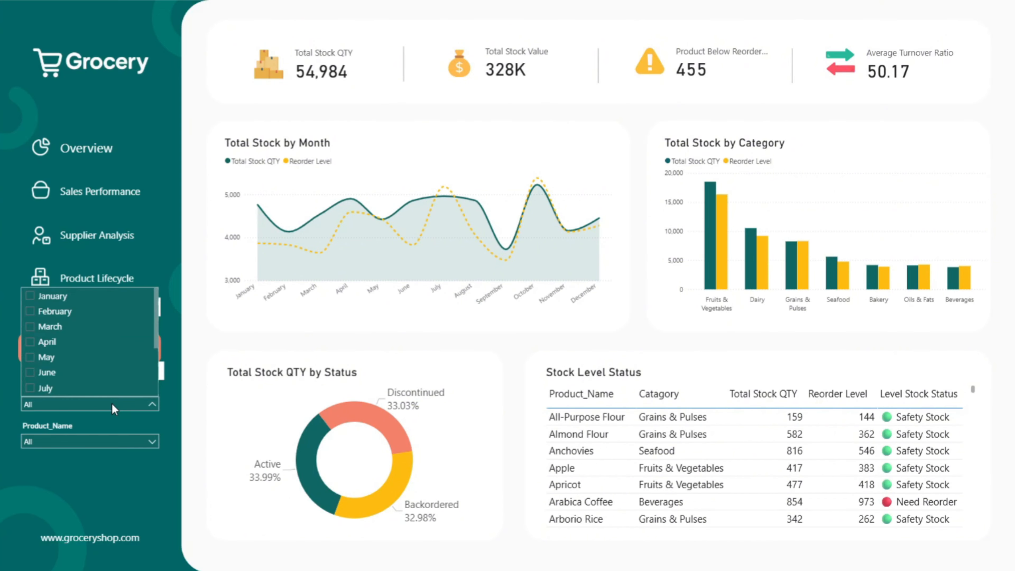
{"action": "left_click", "coordinate": [52, 296]}
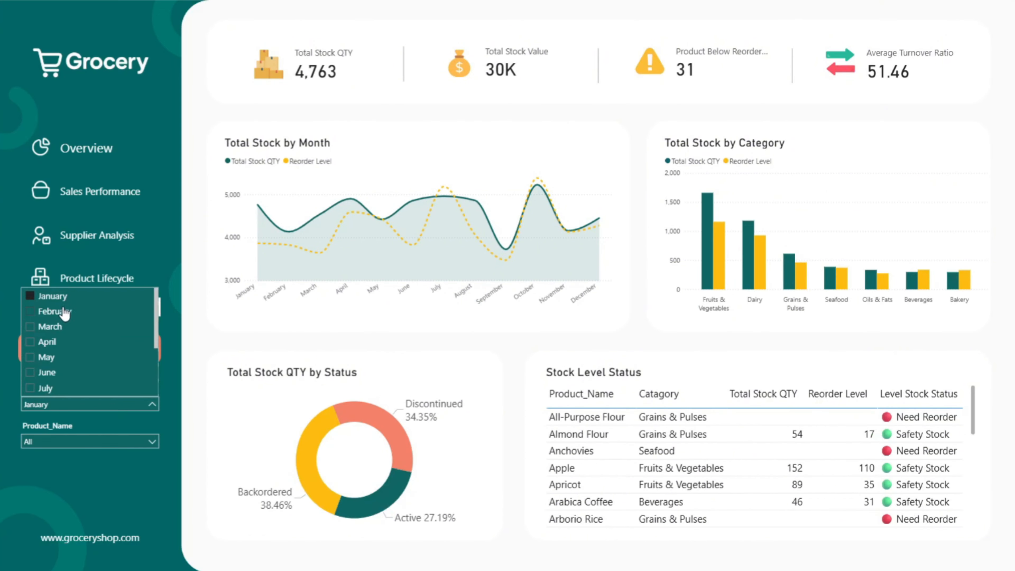
{"action": "left_click", "coordinate": [64, 313]}
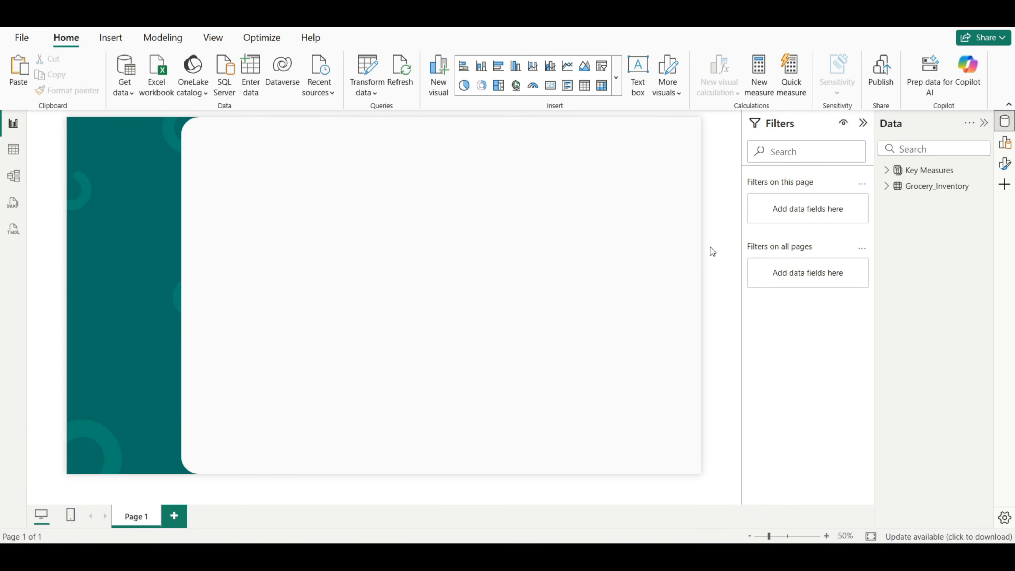
Step: Insert a rounded rectangle shape on the blank report page in Power BI Desktop
{"action": "left_click", "coordinate": [116, 47]}
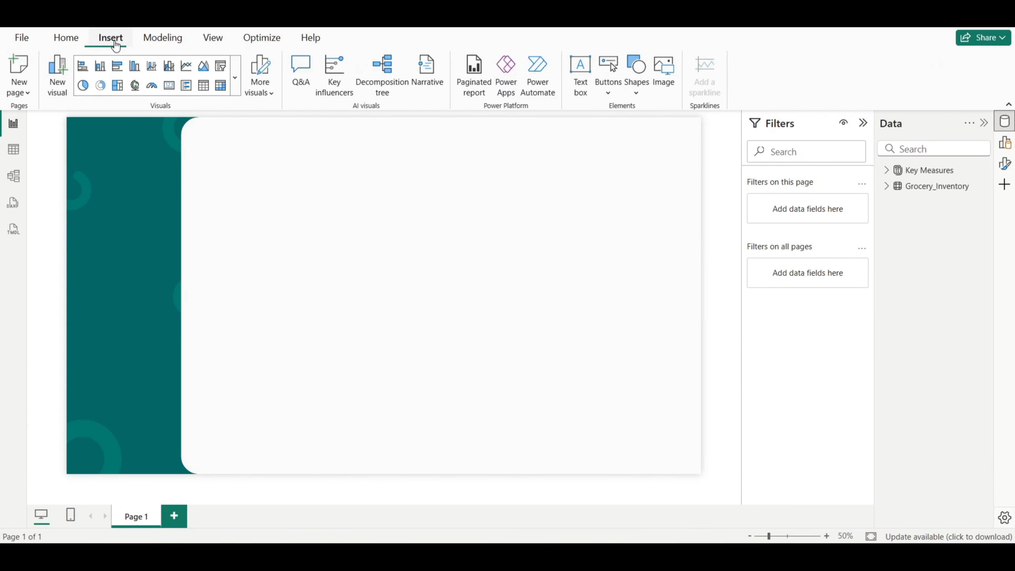
{"action": "left_click", "coordinate": [633, 86]}
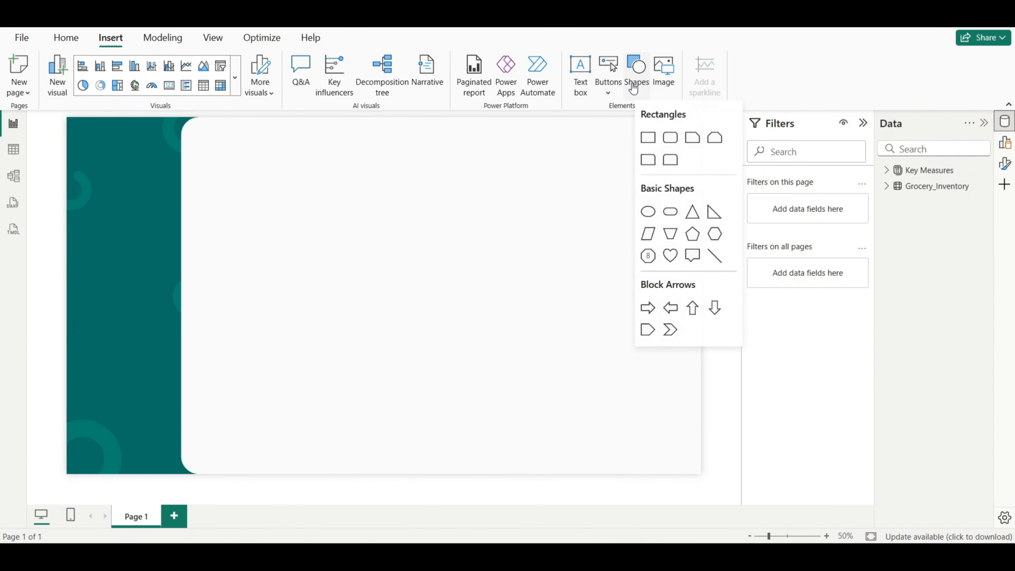
{"action": "left_click", "coordinate": [672, 140]}
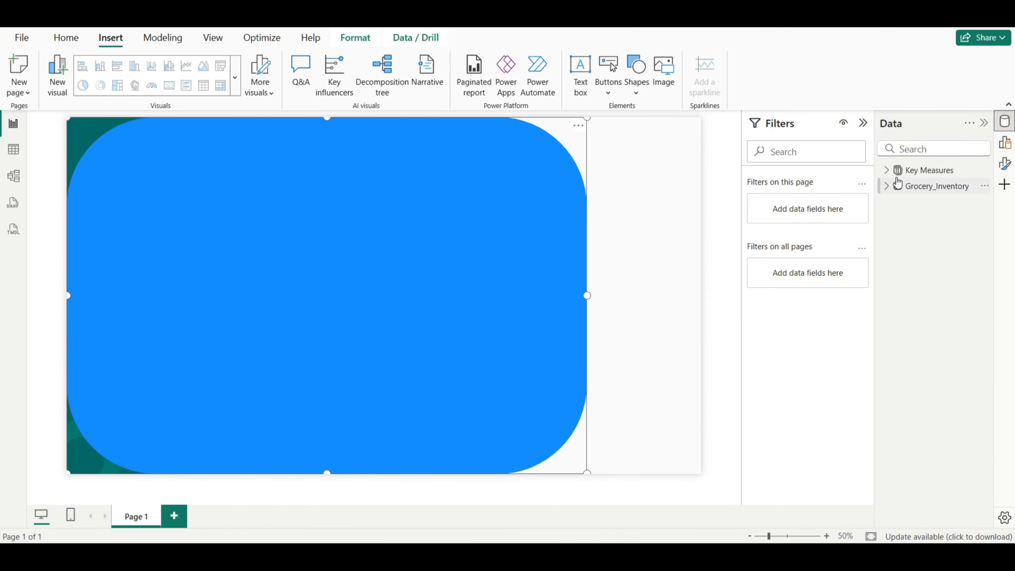
Step: Resize the rounded rectangle to height 160 and width 1480, and place it atop the light content area at about horizontal 392, vertical 36
{"action": "left_click", "coordinate": [1007, 167]}
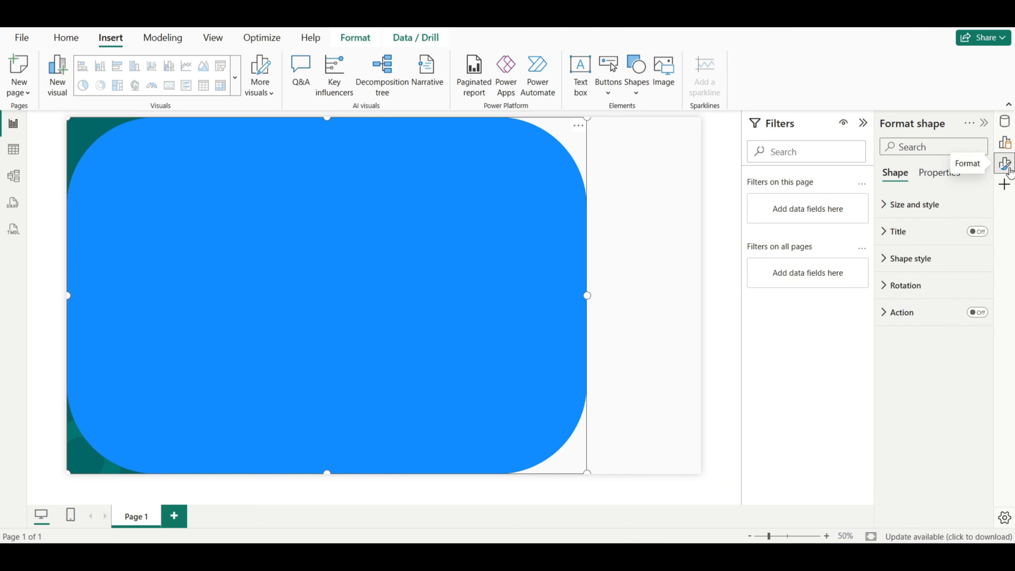
{"action": "left_click", "coordinate": [924, 206]}
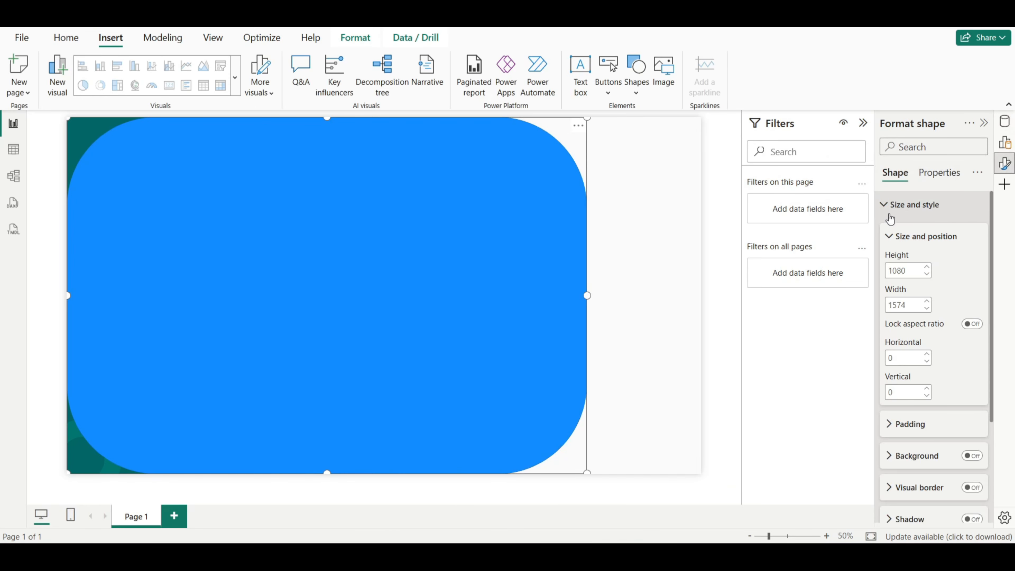
{"action": "double_click", "coordinate": [902, 270]}
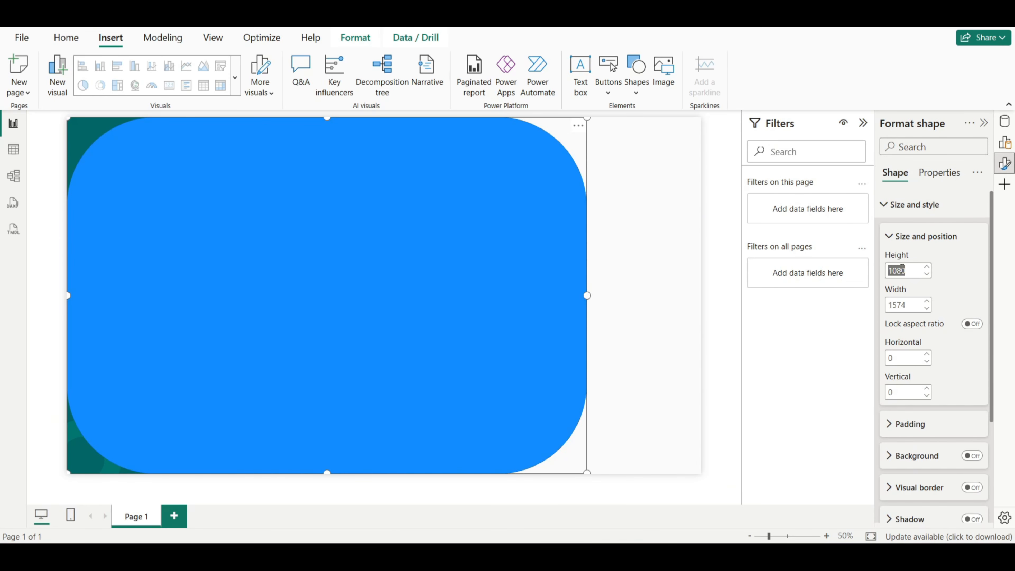
{"action": "type", "text": "160"}
{"action": "key", "text": "Return"}
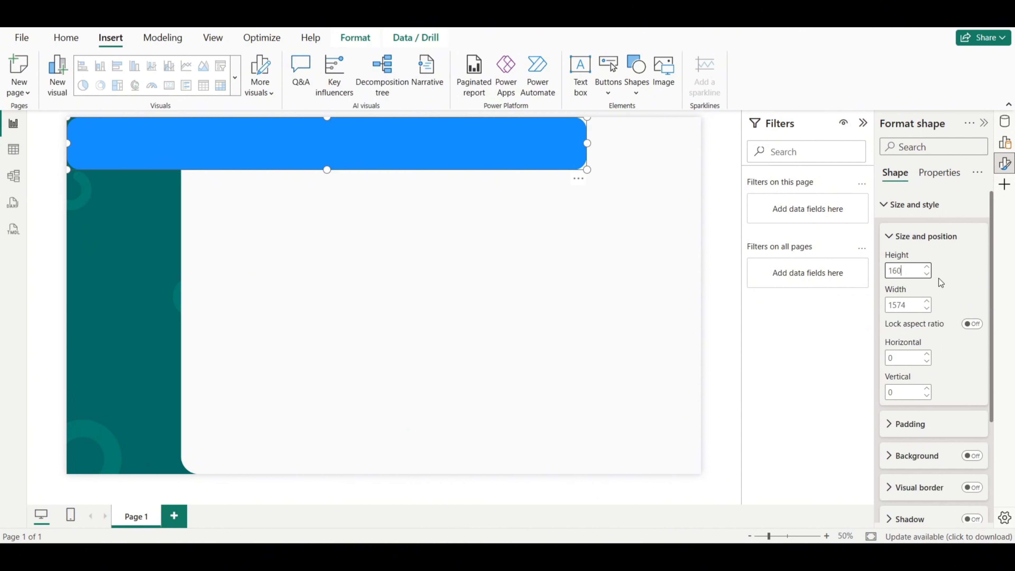
{"action": "double_click", "coordinate": [903, 305]}
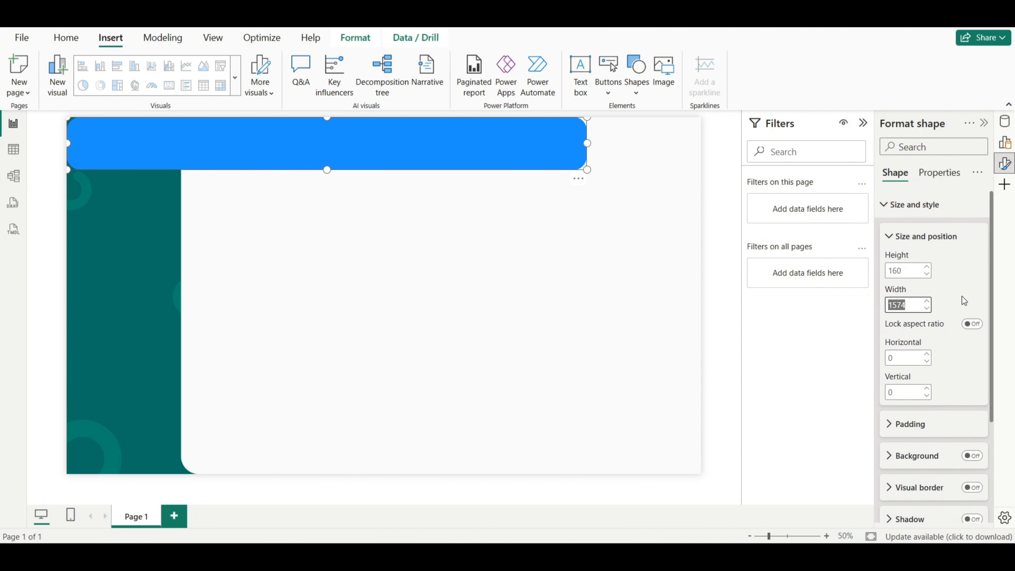
{"action": "type", "text": "1480"}
{"action": "key", "text": "Return"}
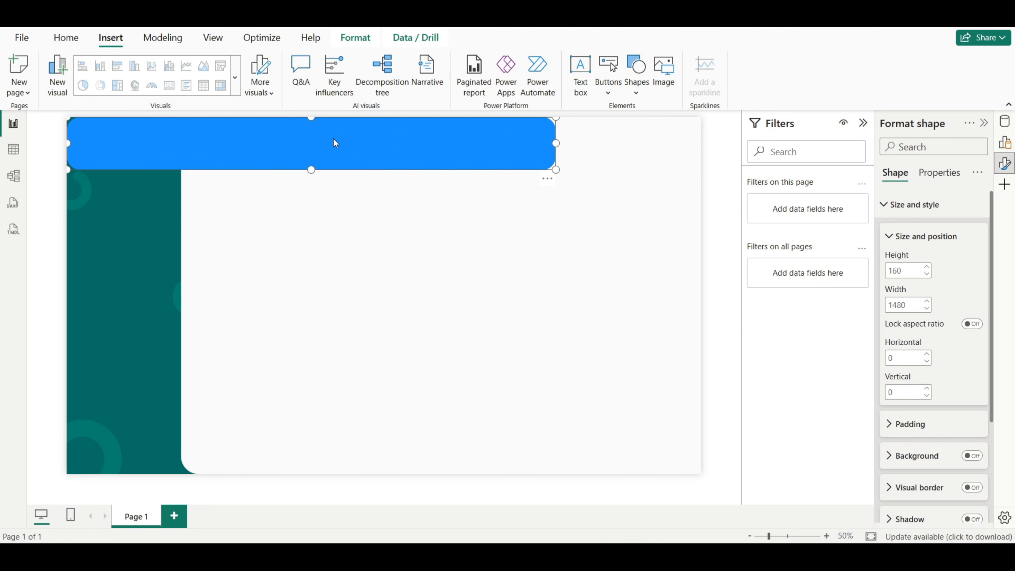
{"action": "left_click_drag", "start_coordinate": [335, 142], "coordinate": [466, 152]}
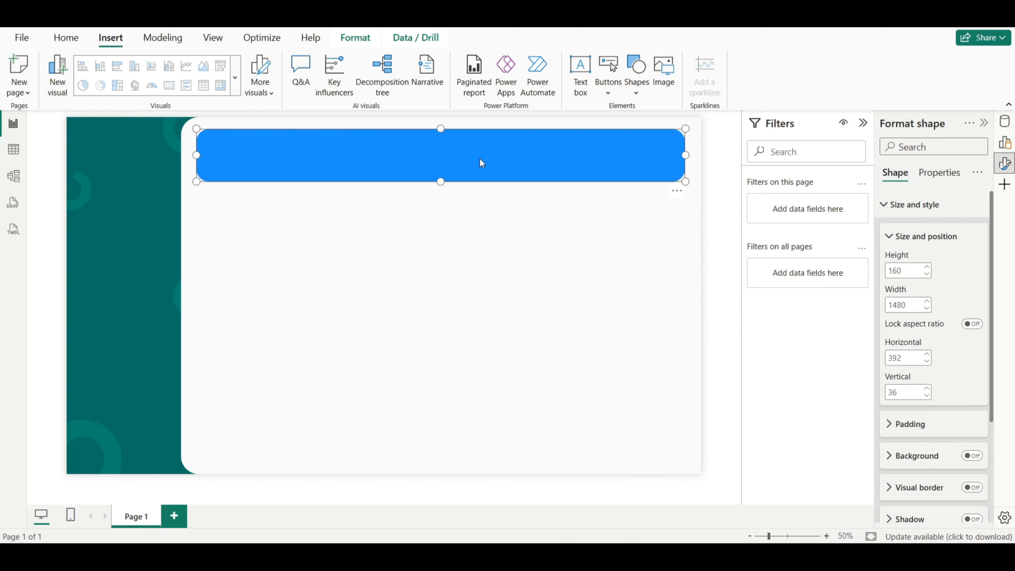
{"action": "left_click", "coordinate": [893, 206]}
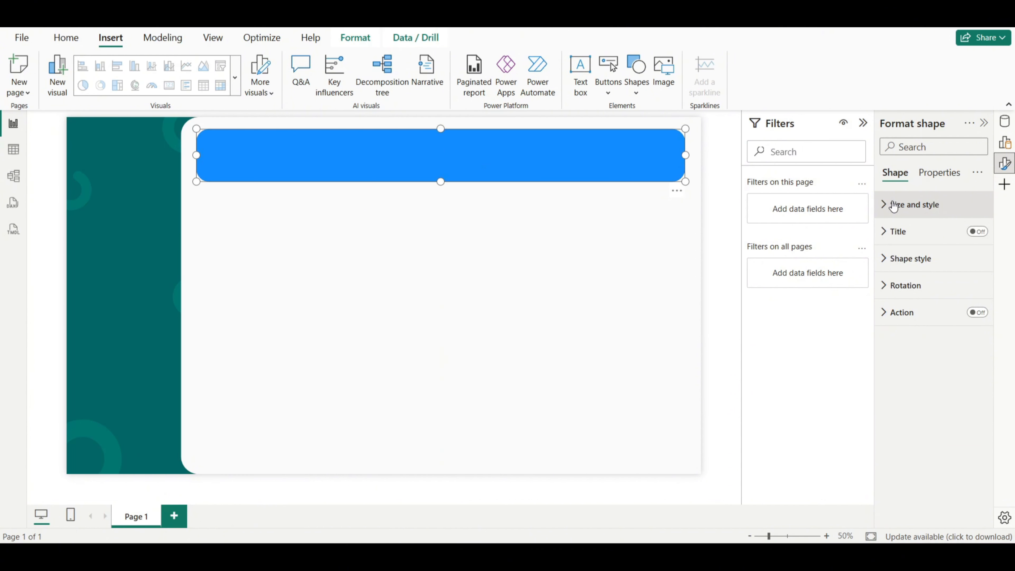
Step: Set the rounded rectangle's fill color to white
{"action": "left_click", "coordinate": [886, 259]}
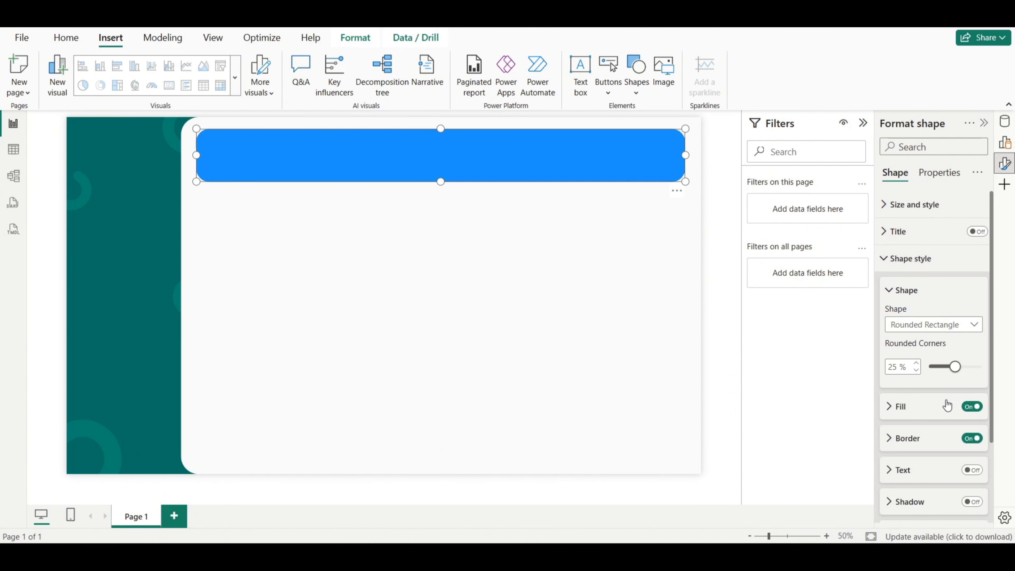
{"action": "left_click", "coordinate": [901, 408]}
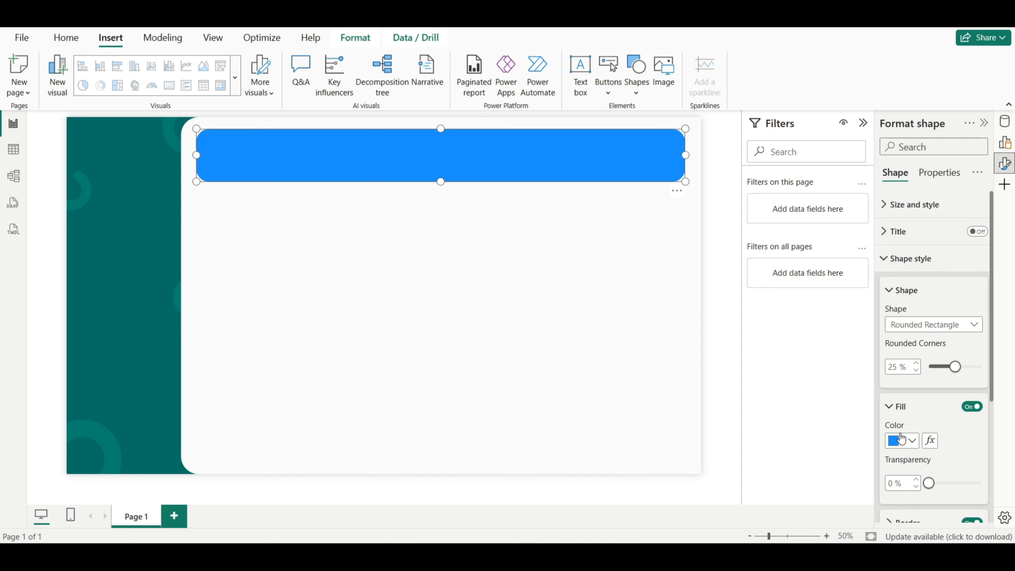
{"action": "left_click", "coordinate": [896, 443]}
{"action": "left_click", "coordinate": [818, 383]}
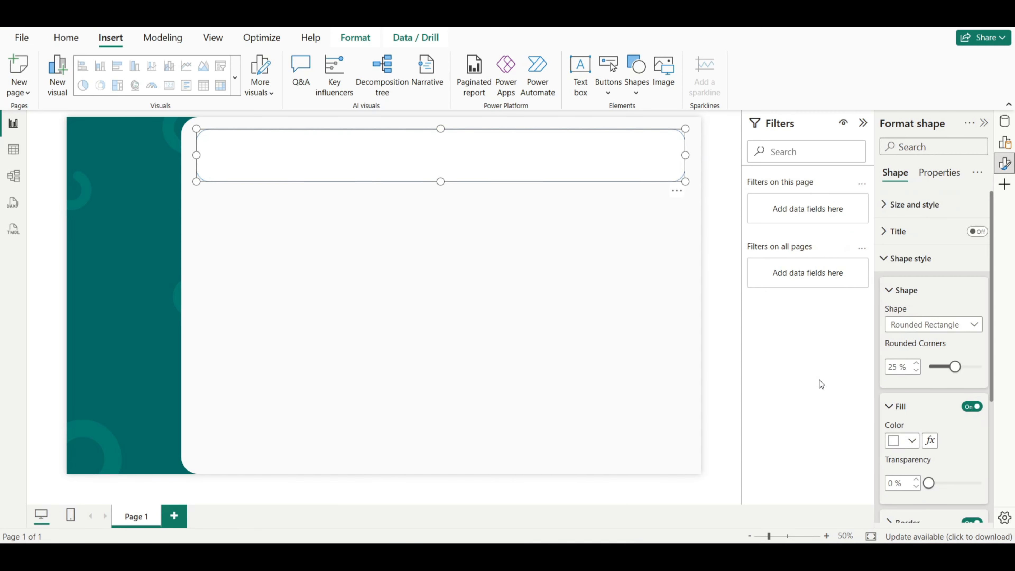
{"action": "left_click", "coordinate": [903, 408]}
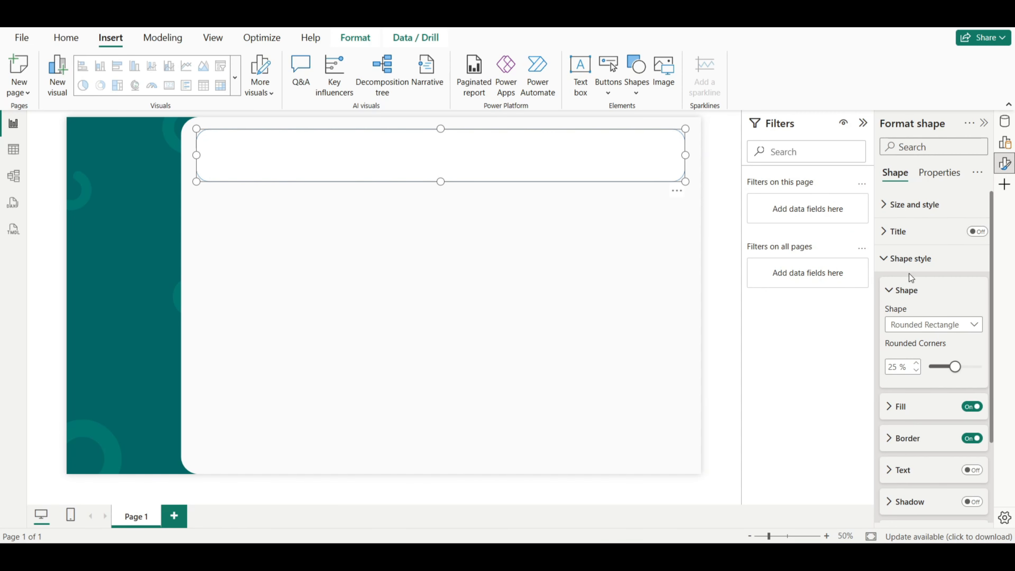
Step: Turn off the rounded rectangle's border and deselect the shape
{"action": "left_click", "coordinate": [899, 290]}
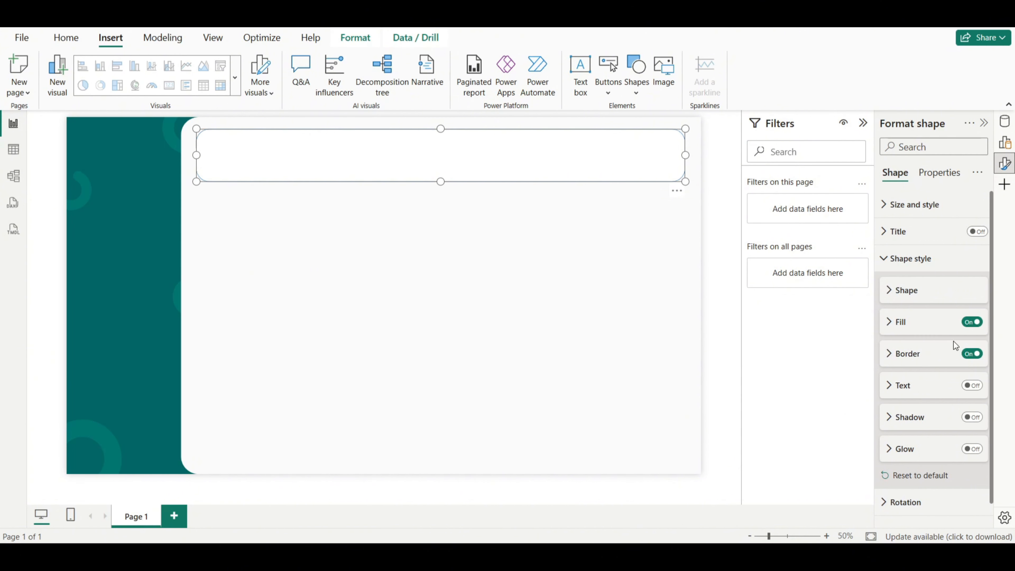
{"action": "left_click", "coordinate": [971, 355]}
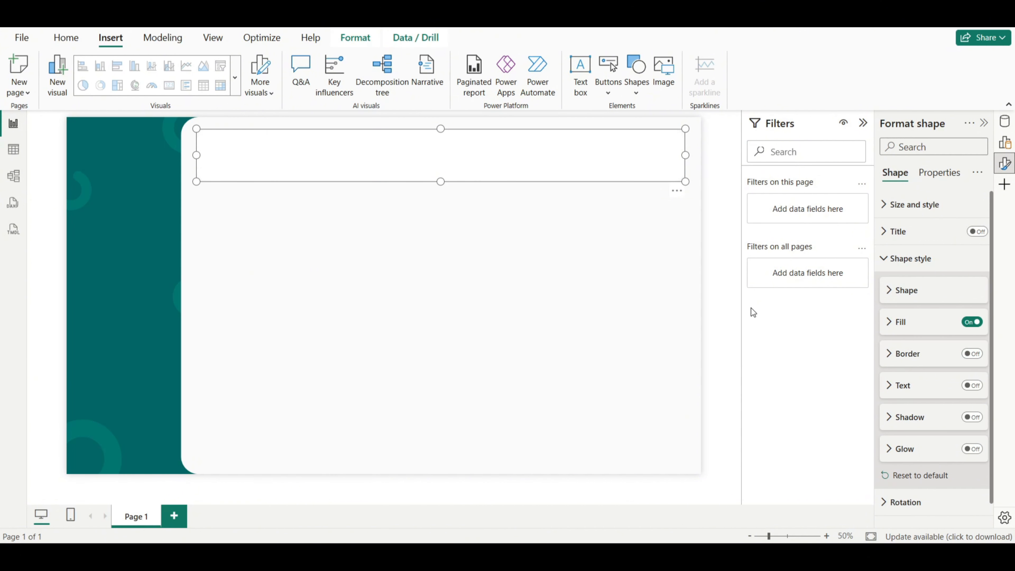
{"action": "left_click", "coordinate": [730, 283]}
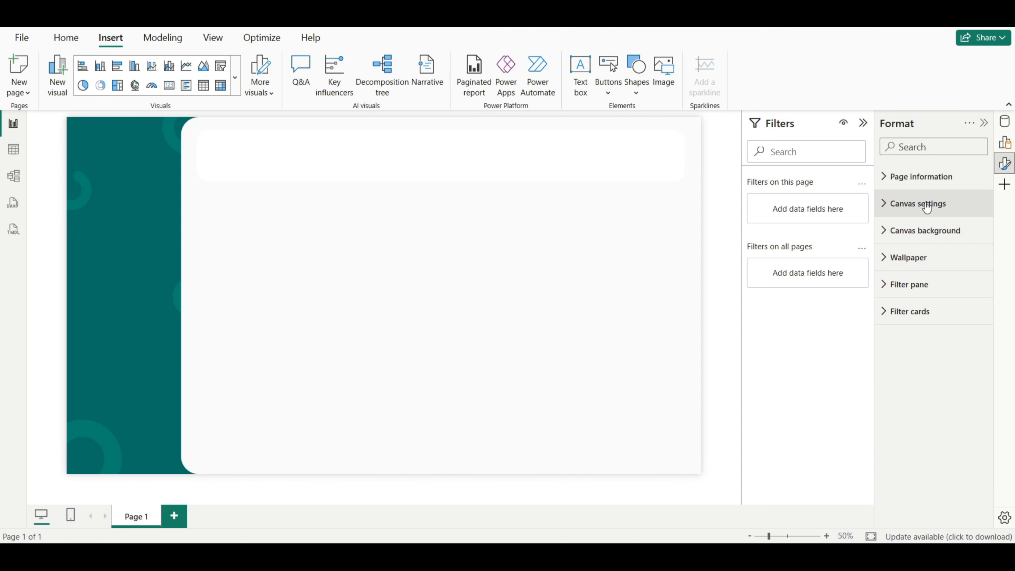
Step: Add a Card (new) visual showing the Total Stock QTY measure from Key Measures
{"action": "left_click", "coordinate": [1005, 145]}
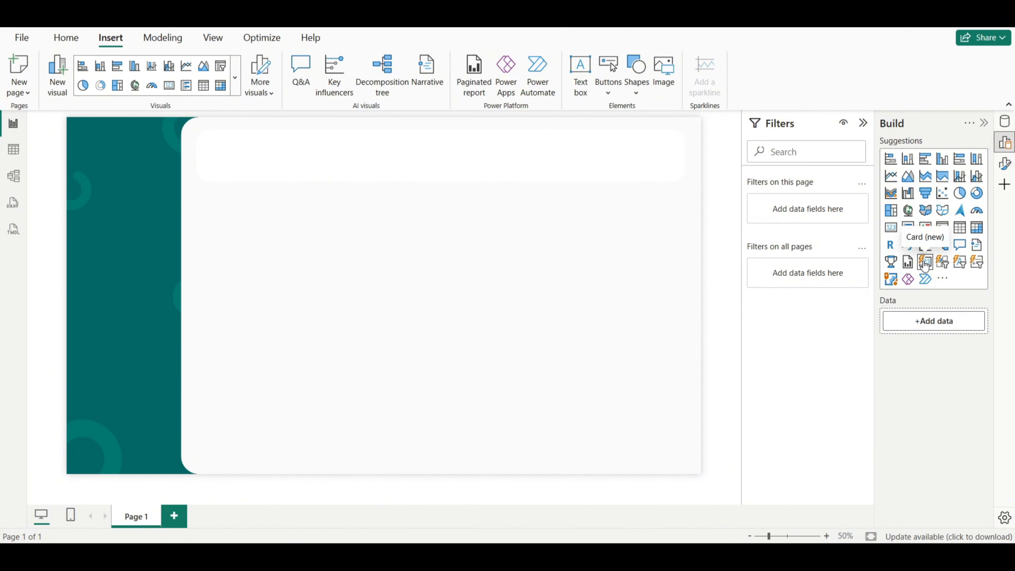
{"action": "left_click", "coordinate": [925, 262]}
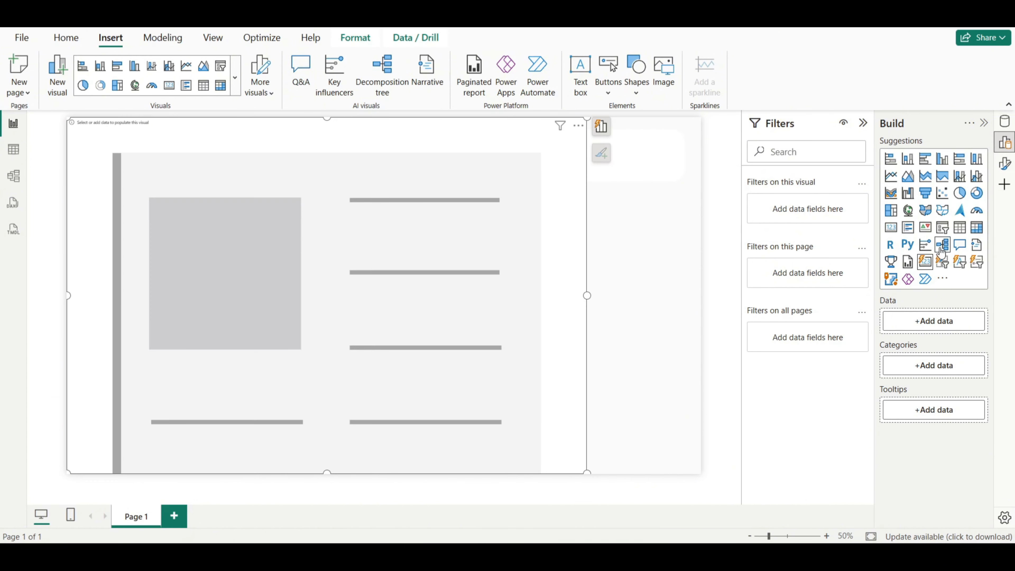
{"action": "left_click", "coordinate": [1005, 163]}
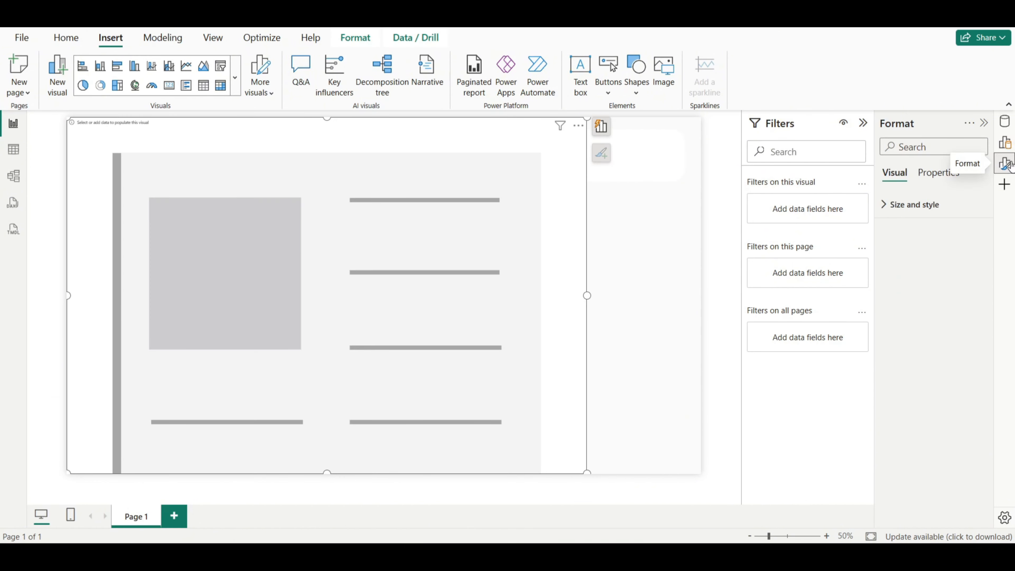
{"action": "left_click", "coordinate": [1004, 143]}
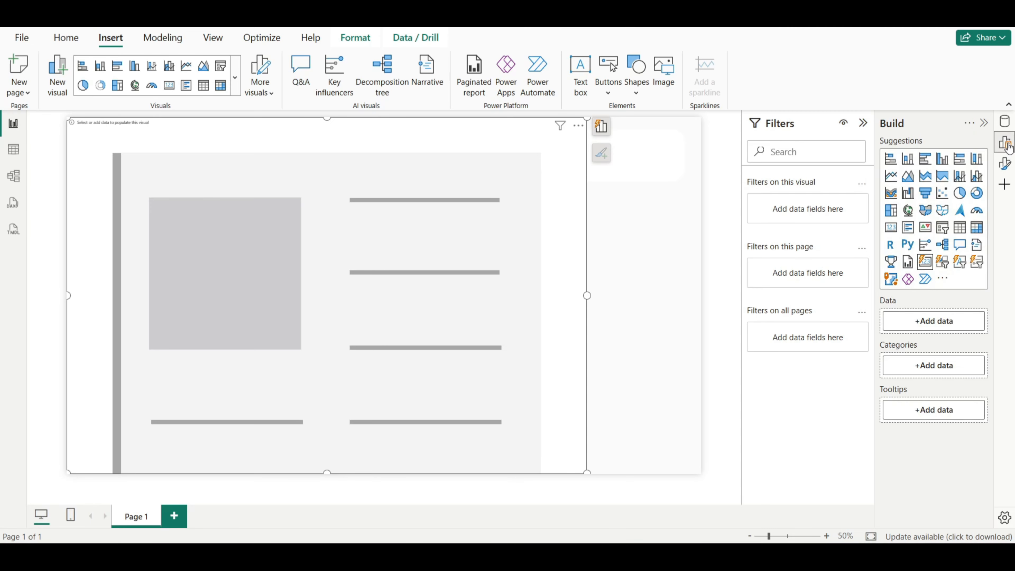
{"action": "left_click", "coordinate": [934, 326]}
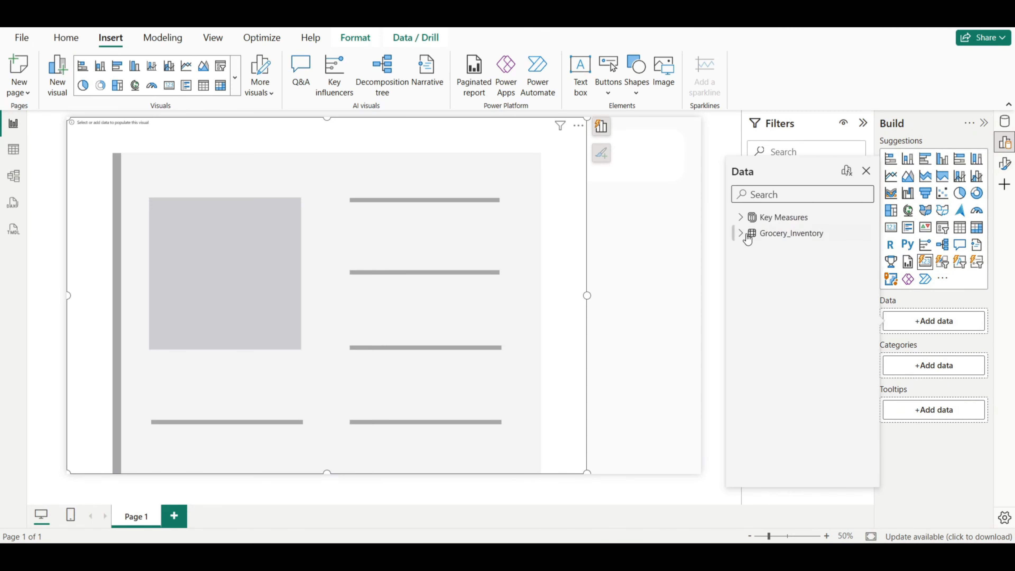
{"action": "left_click", "coordinate": [741, 218]}
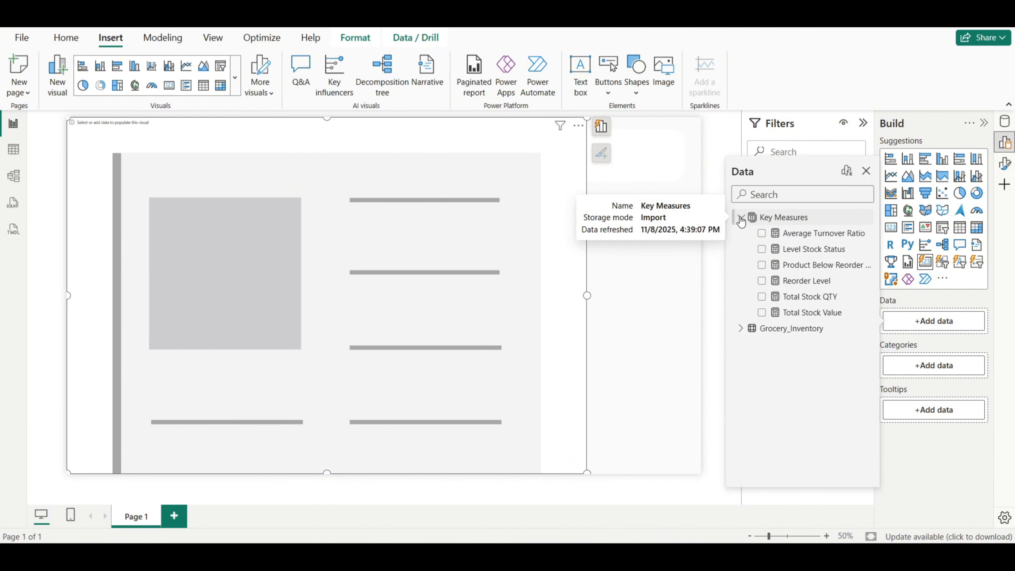
{"action": "left_click", "coordinate": [761, 298]}
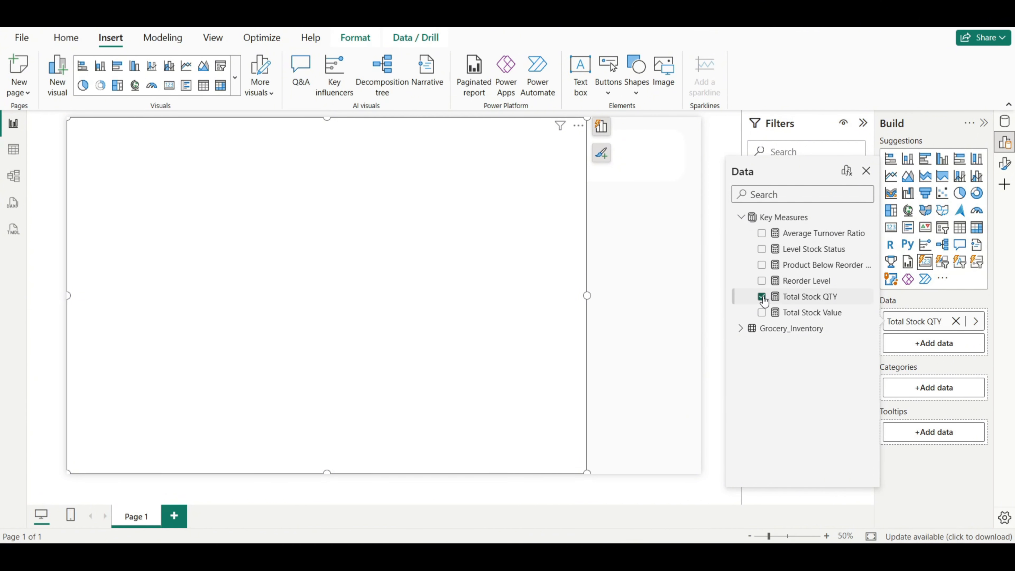
{"action": "left_click", "coordinate": [865, 171]}
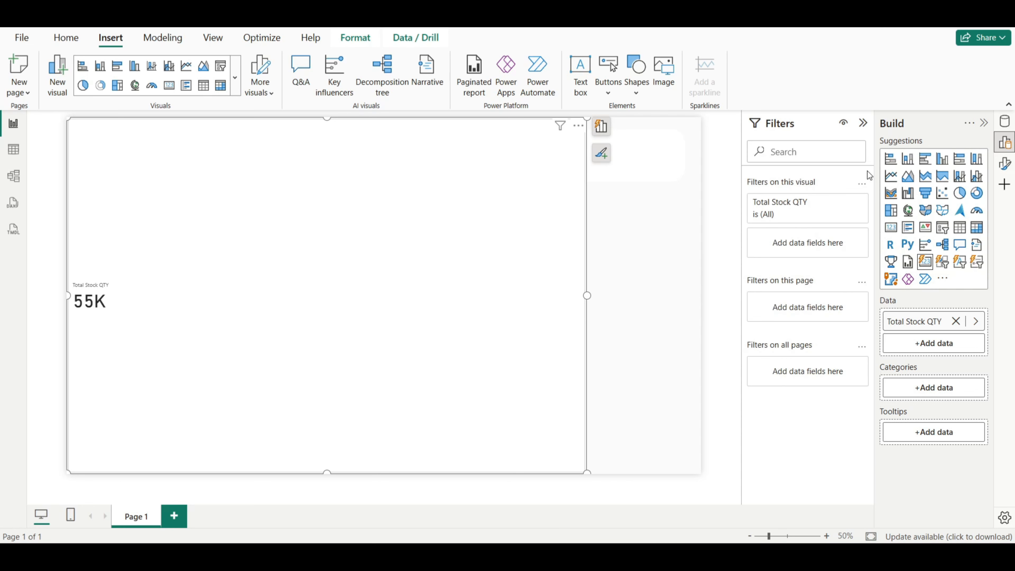
Step: Resize the Total Stock QTY card to height 130 and width 210, and turn off the visual's background
{"action": "left_click", "coordinate": [1005, 163]}
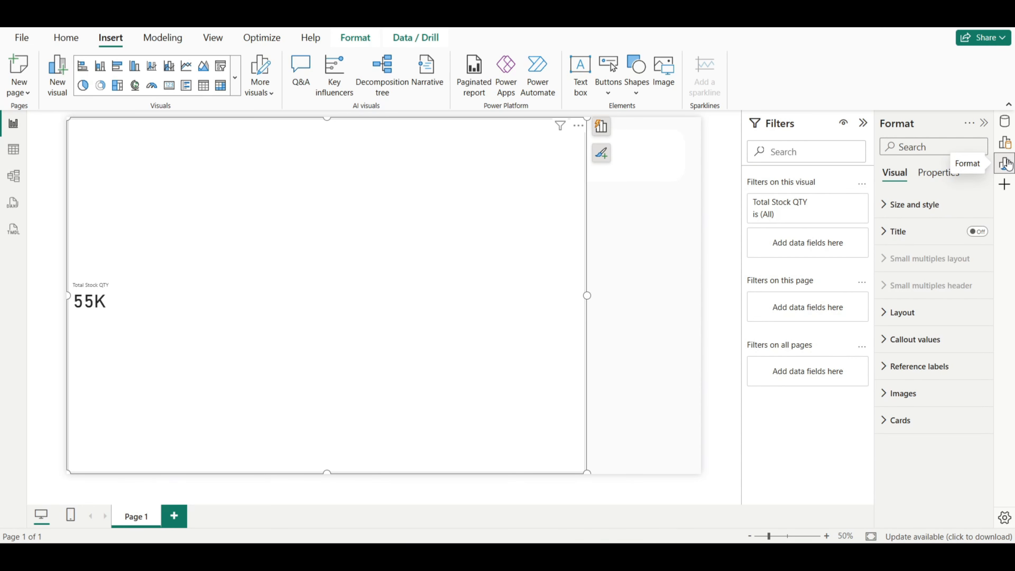
{"action": "left_click", "coordinate": [890, 206]}
{"action": "double_click", "coordinate": [901, 271]}
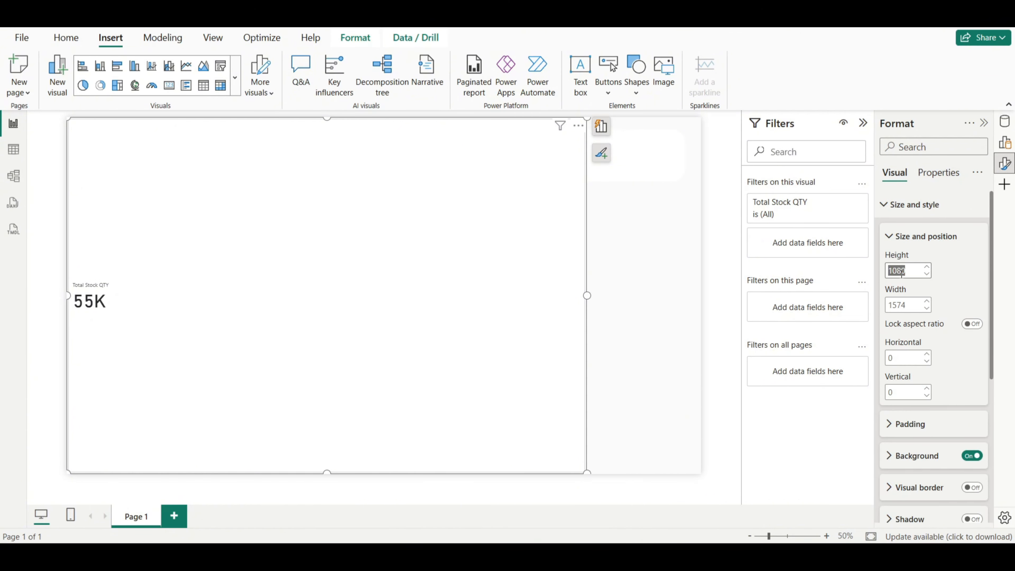
{"action": "type", "text": "130"}
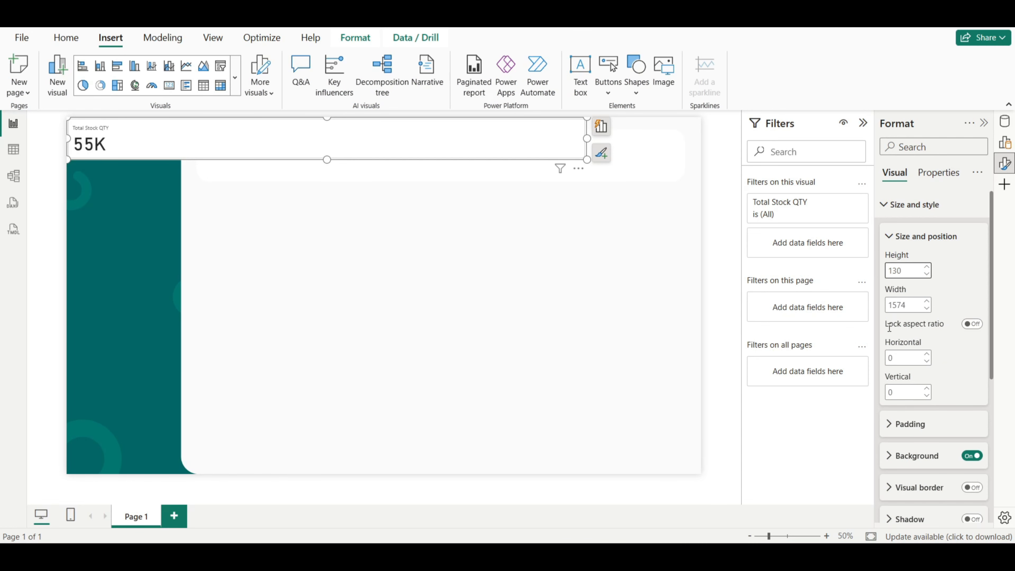
{"action": "double_click", "coordinate": [898, 305]}
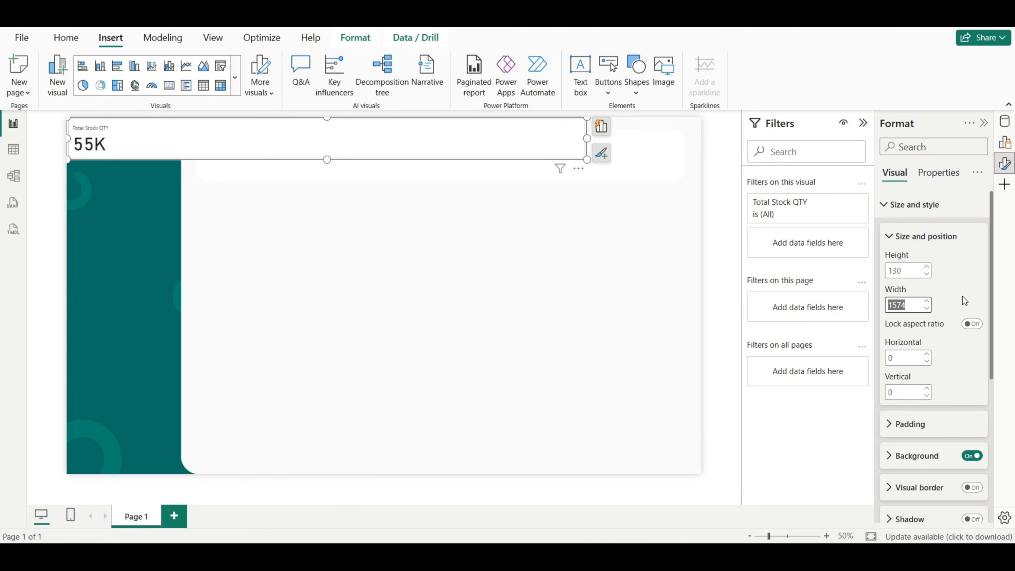
{"action": "type", "text": "210"}
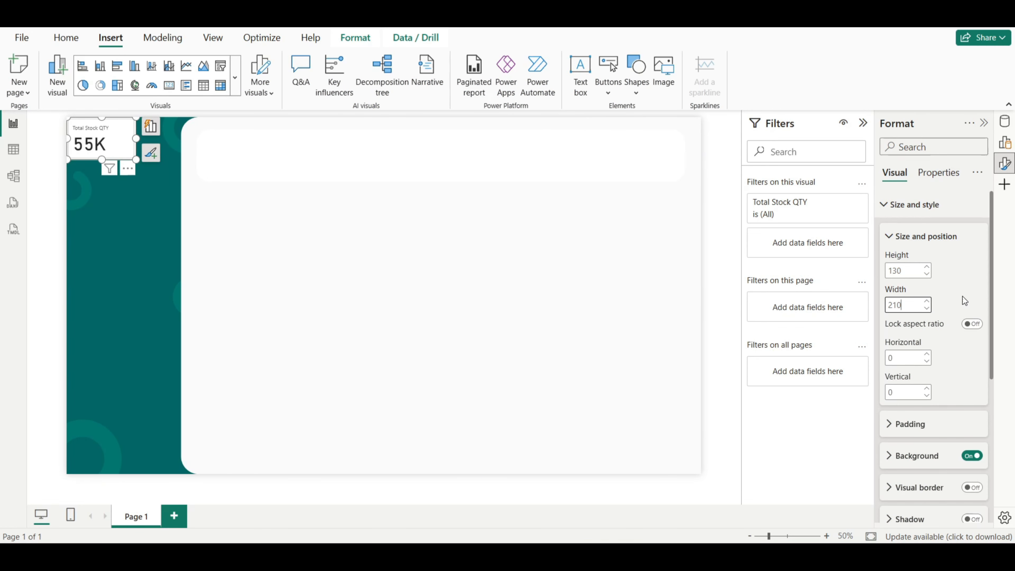
{"action": "left_click", "coordinate": [971, 456]}
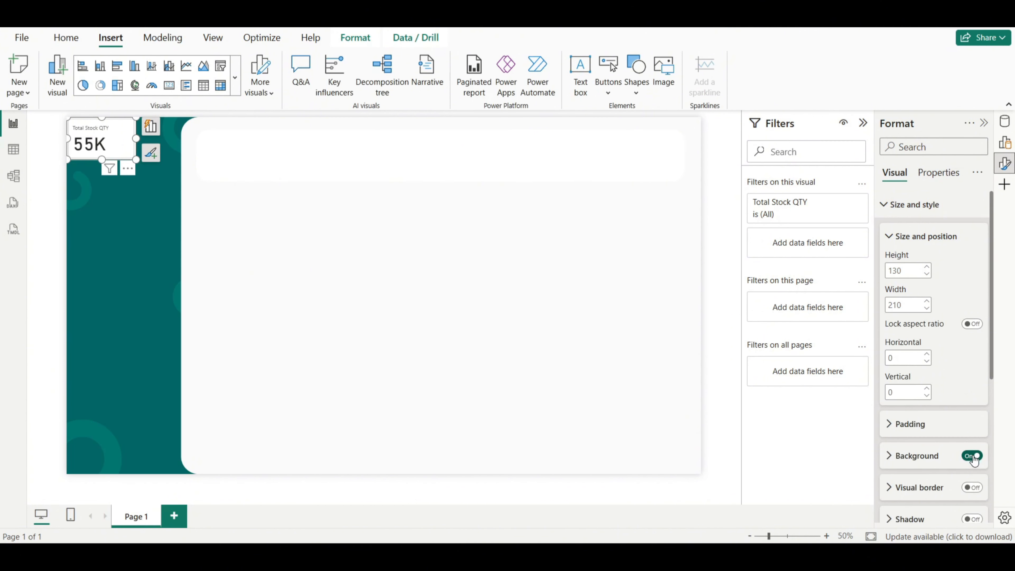
{"action": "left_click", "coordinate": [890, 205]}
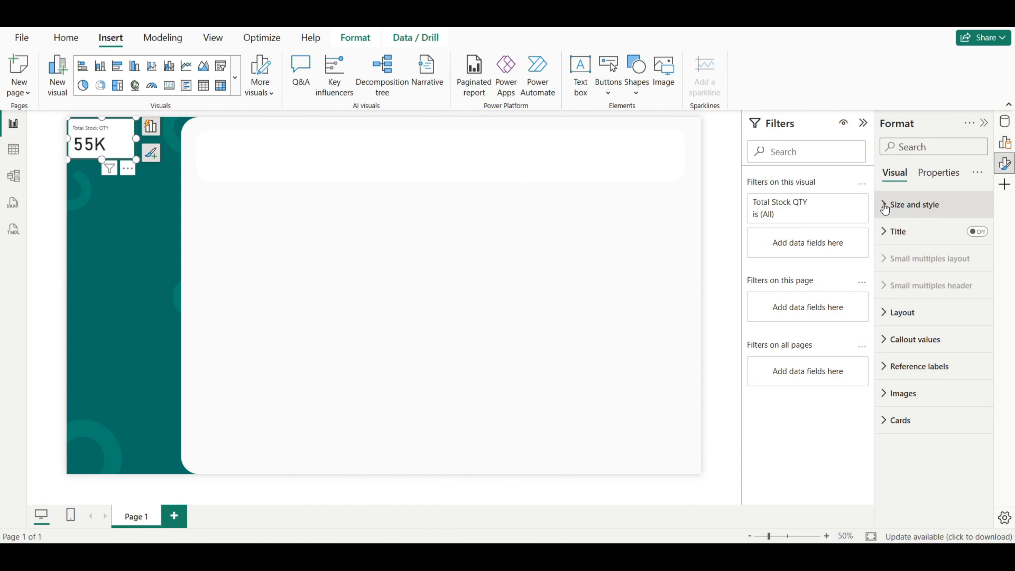
Step: Set the callout value font size to 28 for the Total Stock QTY series of the card
{"action": "left_click", "coordinate": [891, 340]}
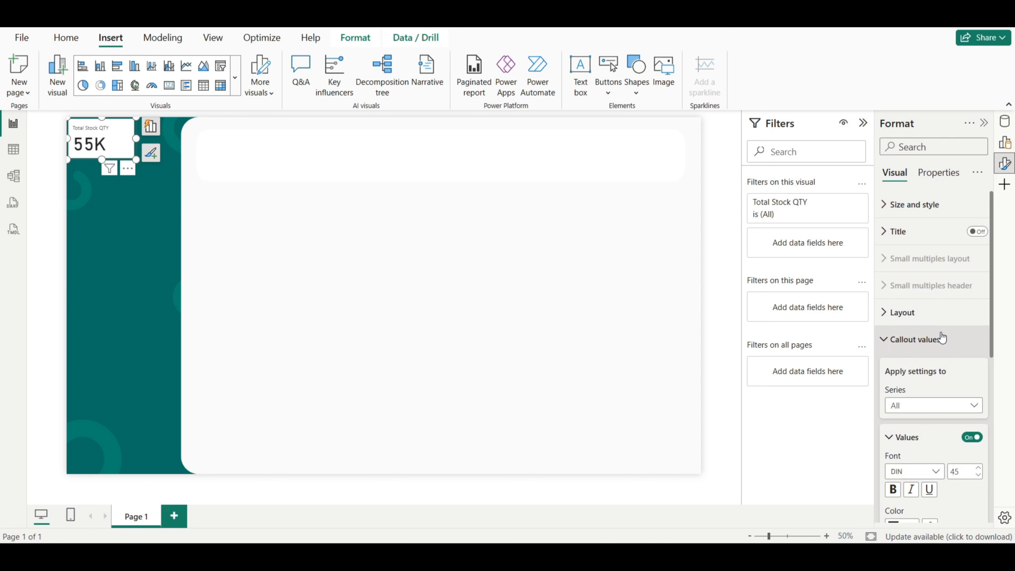
{"action": "scroll", "coordinate": [940, 336], "scroll_direction": "down", "scroll_amount": 3}
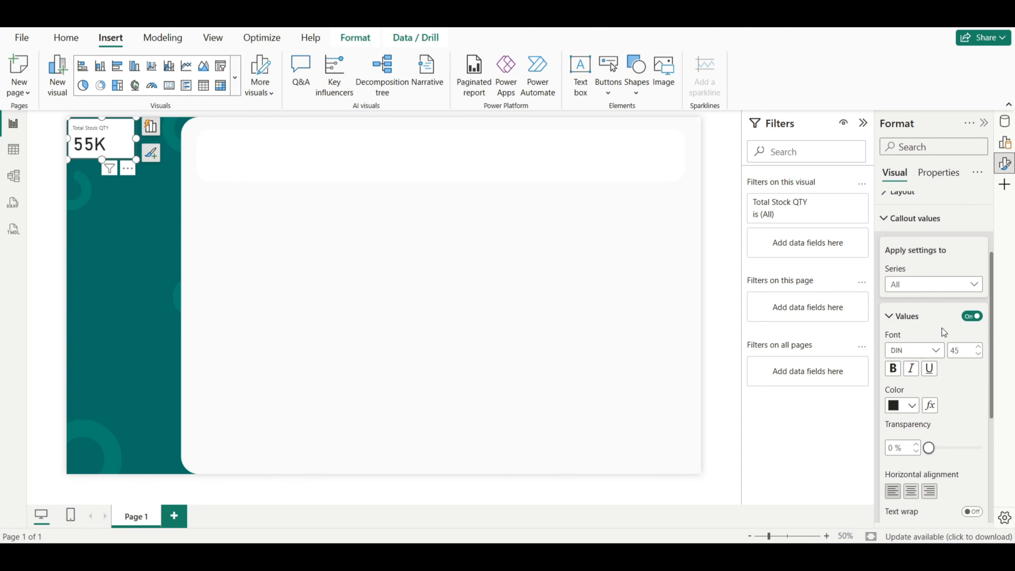
{"action": "left_click", "coordinate": [923, 277]}
{"action": "left_click", "coordinate": [931, 305]}
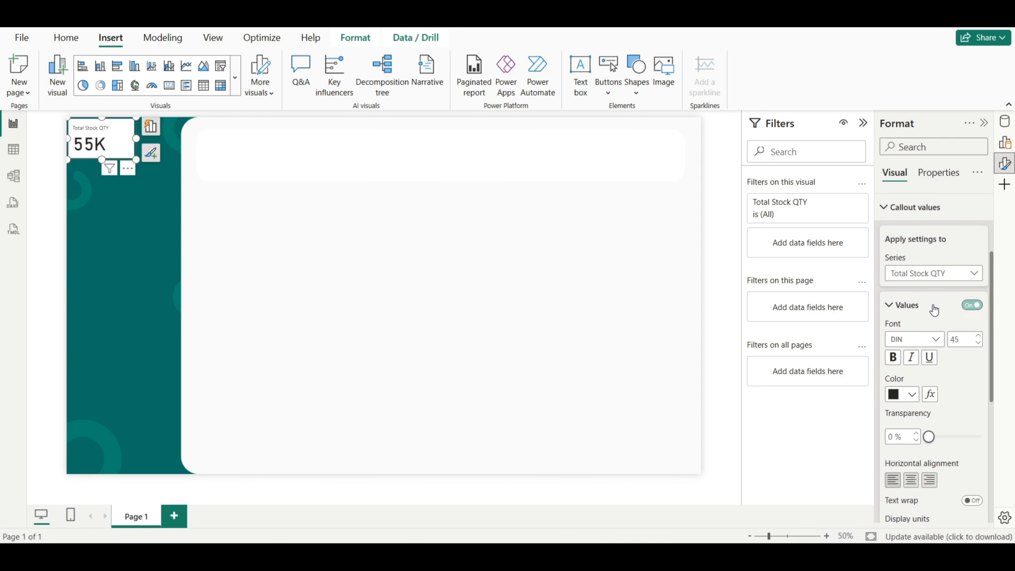
{"action": "double_click", "coordinate": [959, 339]}
{"action": "type", "text": "28"}
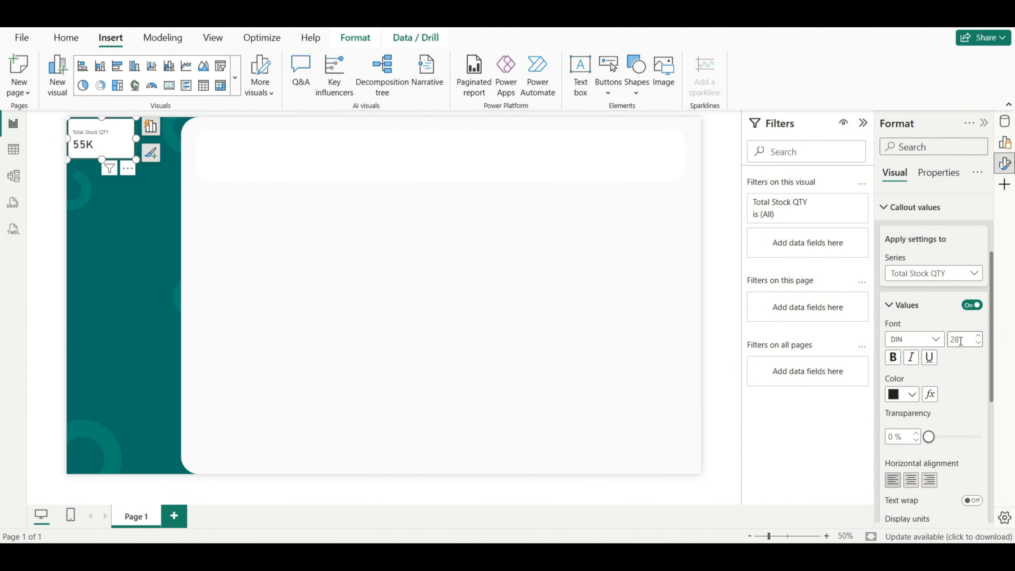
Step: Set the display units of the card's callout value to None
{"action": "scroll", "coordinate": [961, 376], "scroll_direction": "down", "scroll_amount": 5}
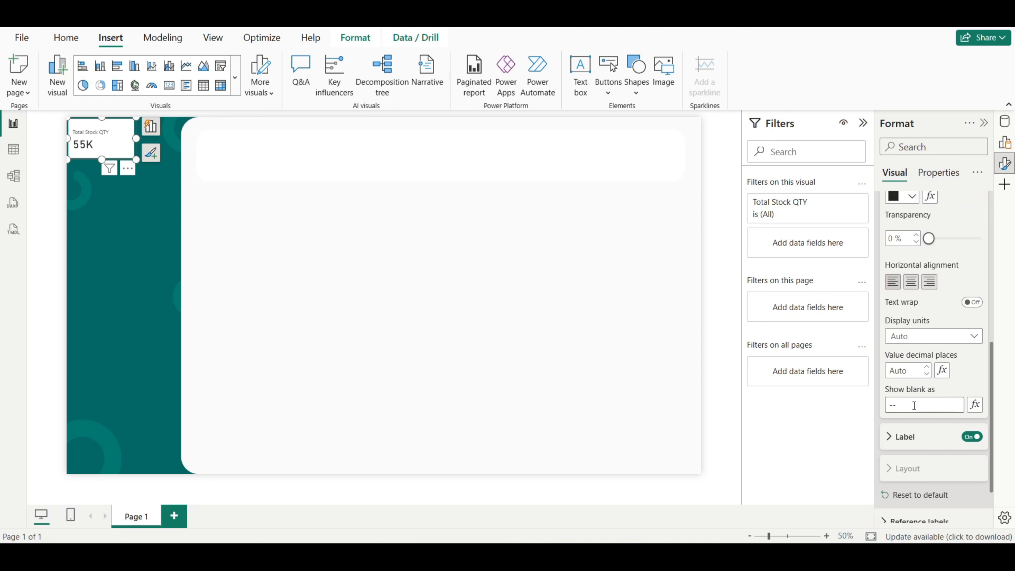
{"action": "left_click", "coordinate": [908, 340]}
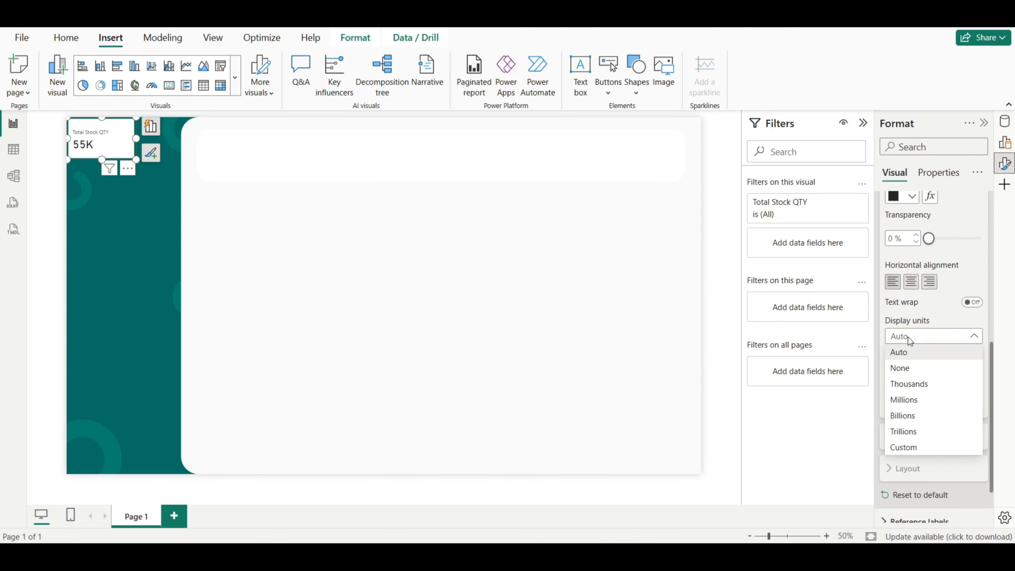
{"action": "left_click", "coordinate": [909, 368]}
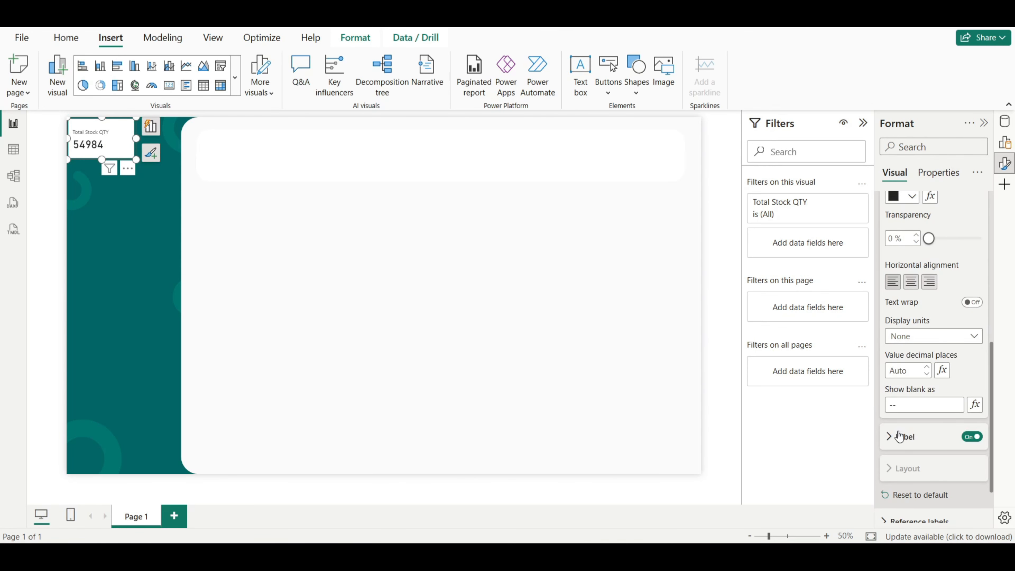
Step: Set the space between the card's label and value to 6 px
{"action": "left_click", "coordinate": [897, 439]}
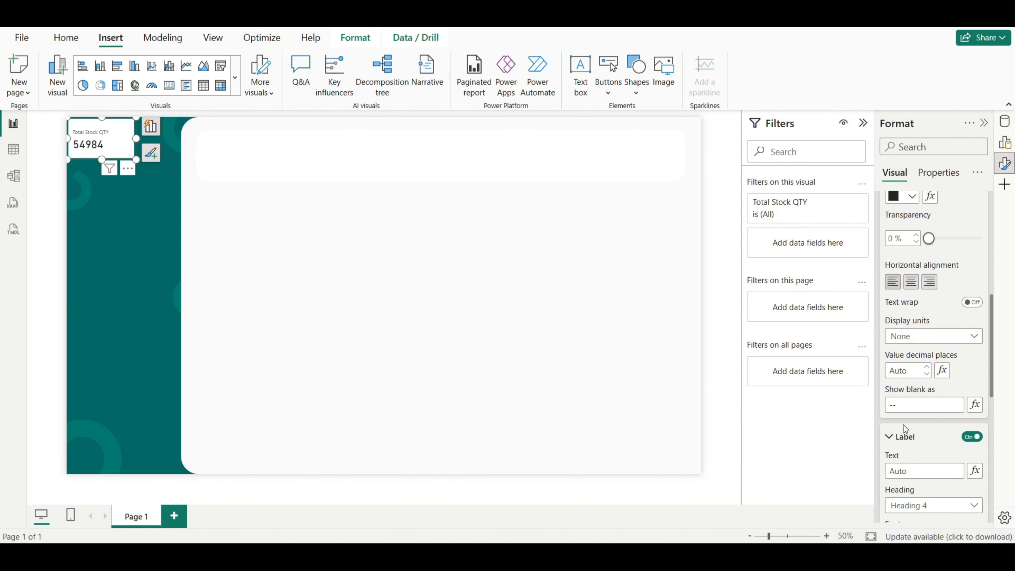
{"action": "scroll", "coordinate": [959, 380], "scroll_direction": "down", "scroll_amount": 5}
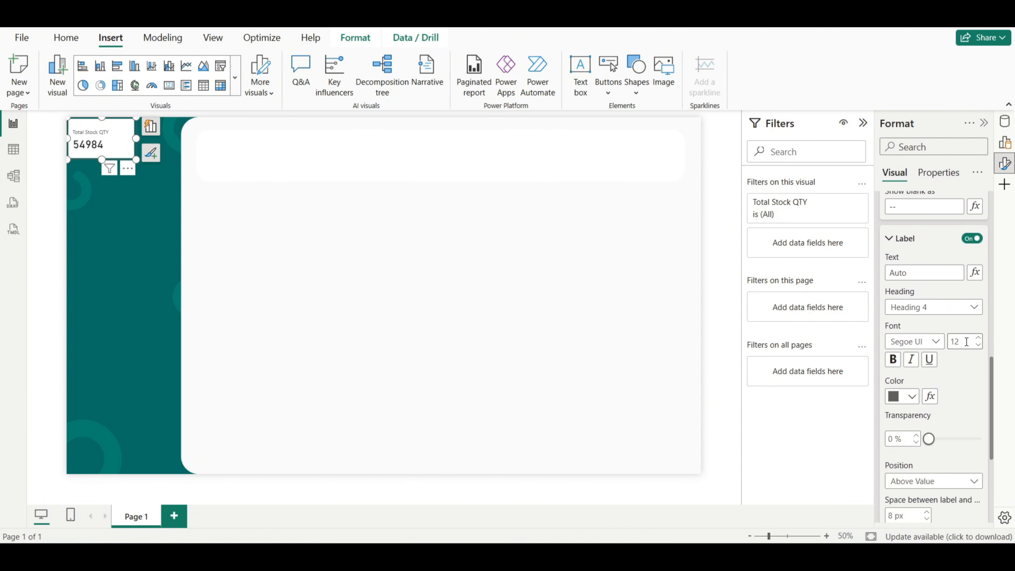
{"action": "scroll", "coordinate": [960, 348], "scroll_direction": "down", "scroll_amount": 3}
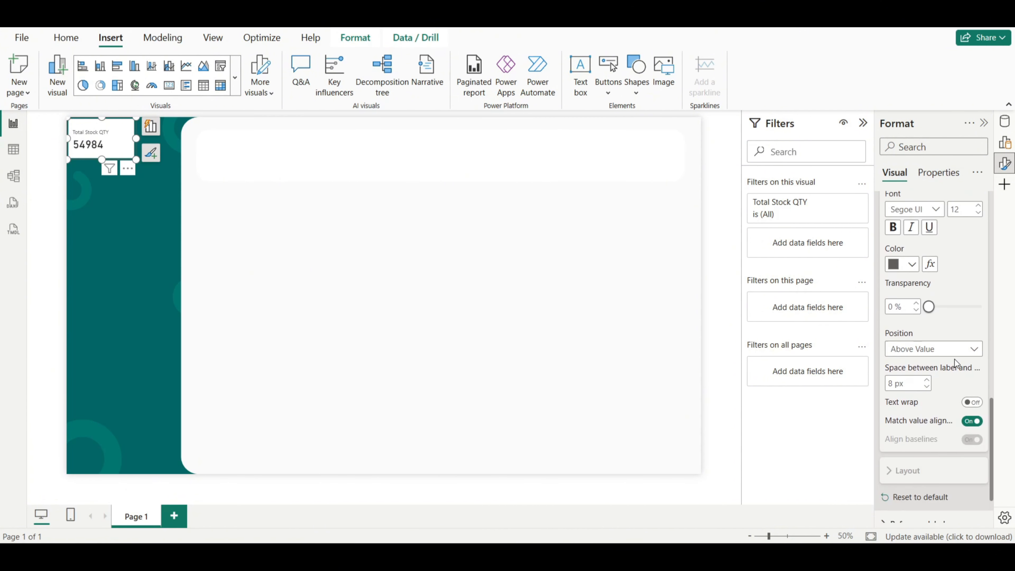
{"action": "left_click", "coordinate": [894, 382]}
{"action": "scroll", "coordinate": [955, 289], "scroll_direction": "up", "scroll_amount": 5}
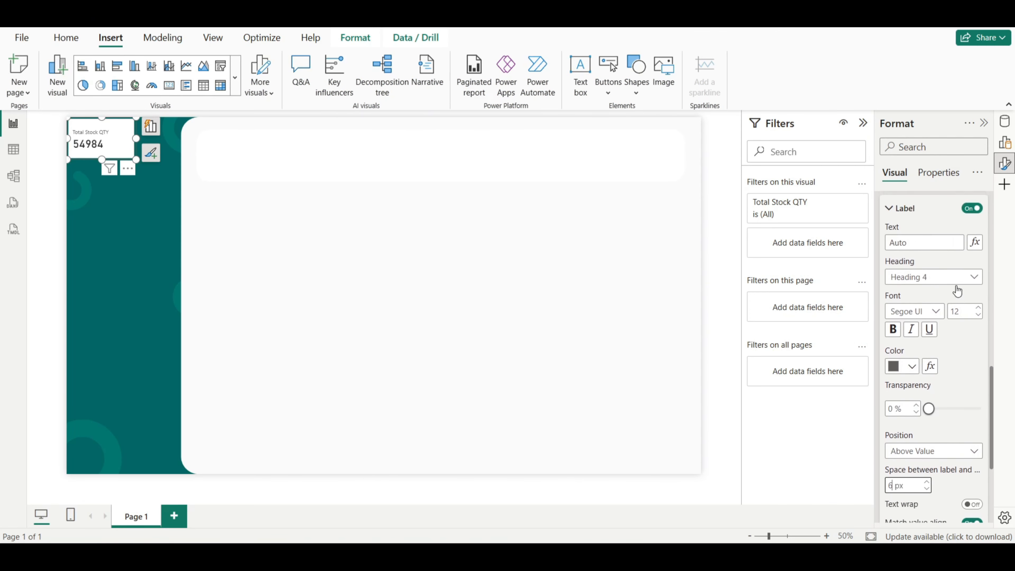
{"action": "left_click", "coordinate": [906, 372]}
{"action": "scroll", "coordinate": [906, 352], "scroll_direction": "up", "scroll_amount": 5}
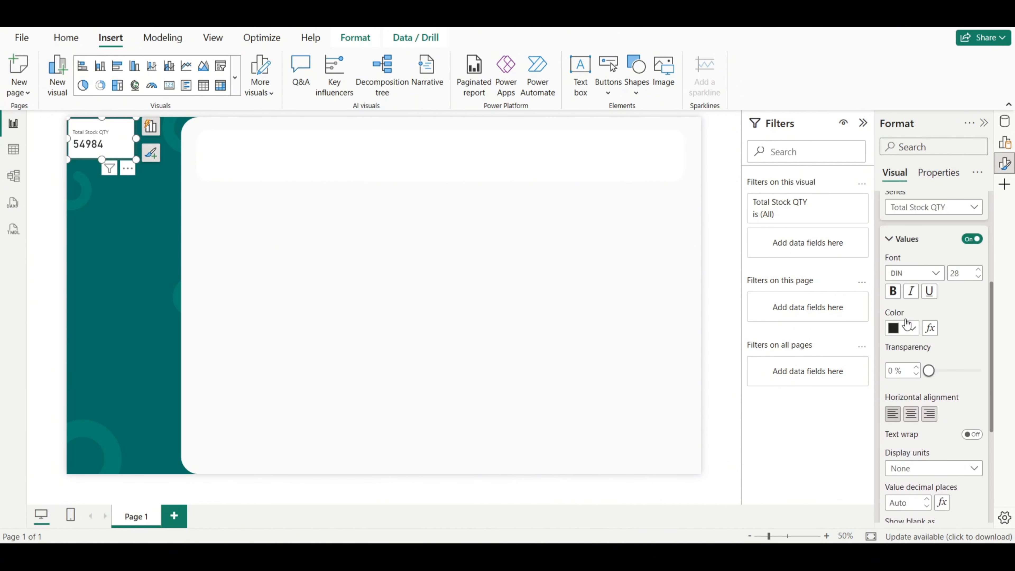
{"action": "left_click", "coordinate": [905, 241]}
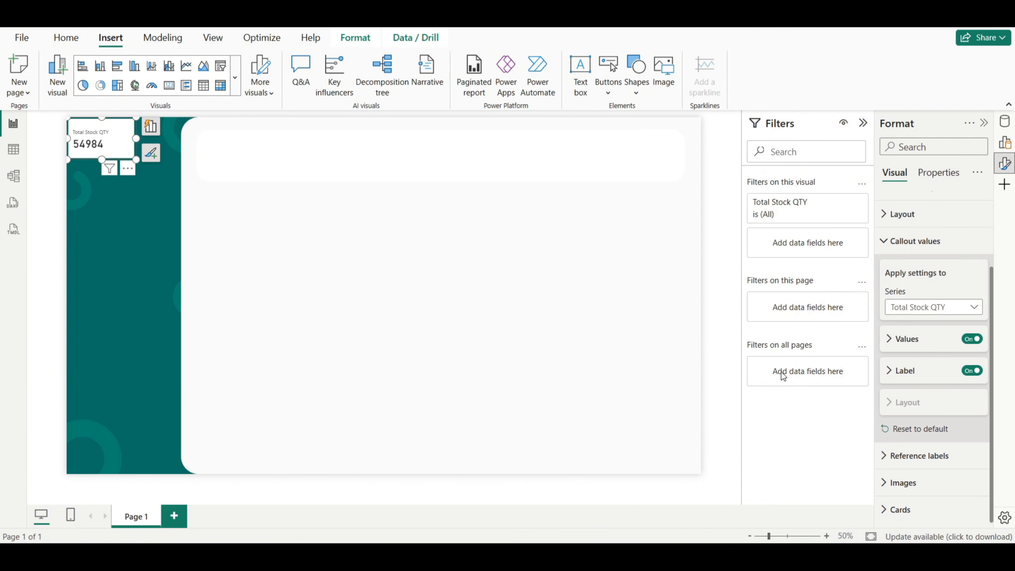
Step: Turn off the background and border in the Cards settings, and move the card onto the white banner near its left end
{"action": "left_click", "coordinate": [891, 511]}
{"action": "scroll", "coordinate": [931, 422], "scroll_direction": "down", "scroll_amount": 5}
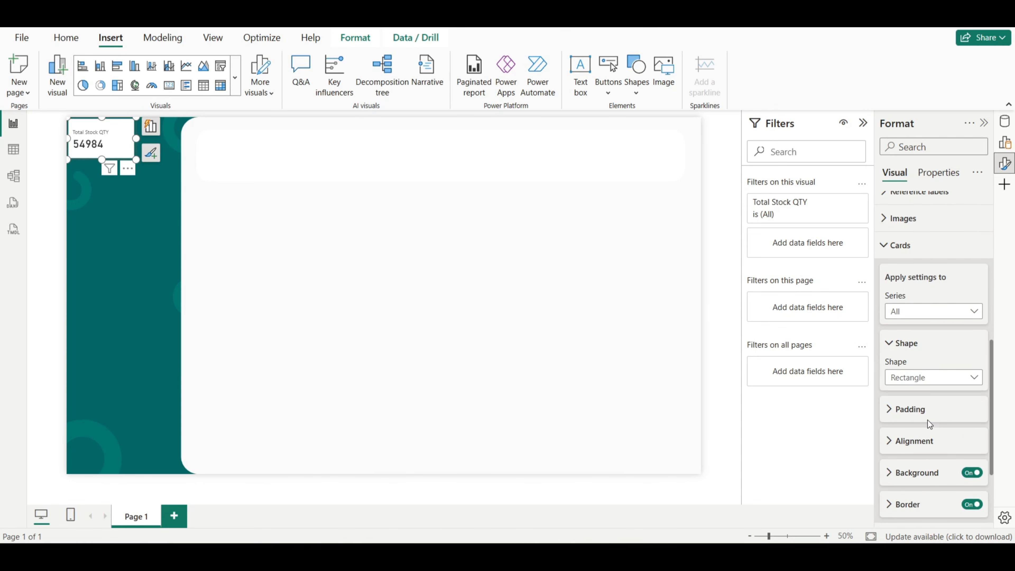
{"action": "left_click", "coordinate": [971, 472]}
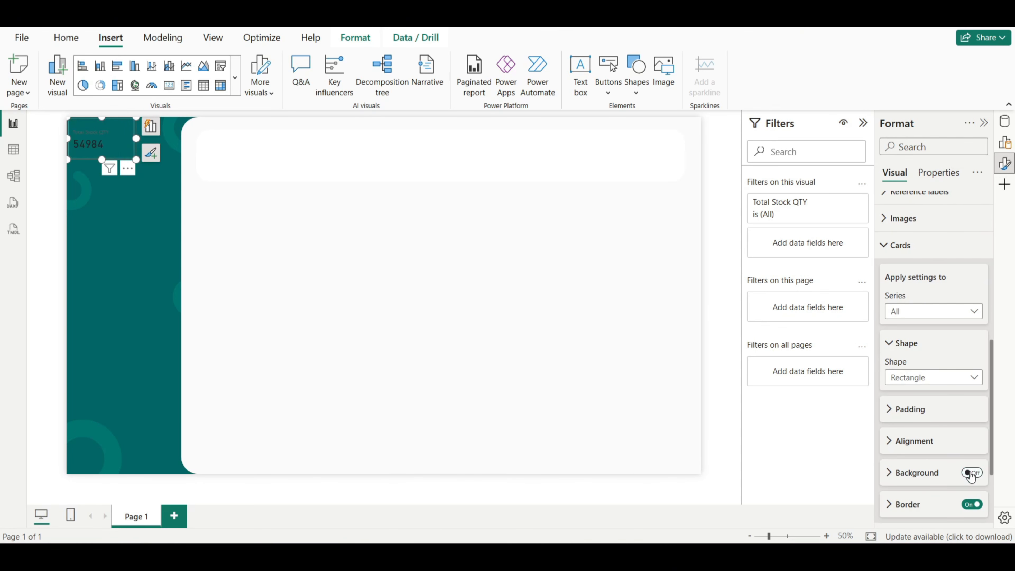
{"action": "left_click", "coordinate": [971, 504]}
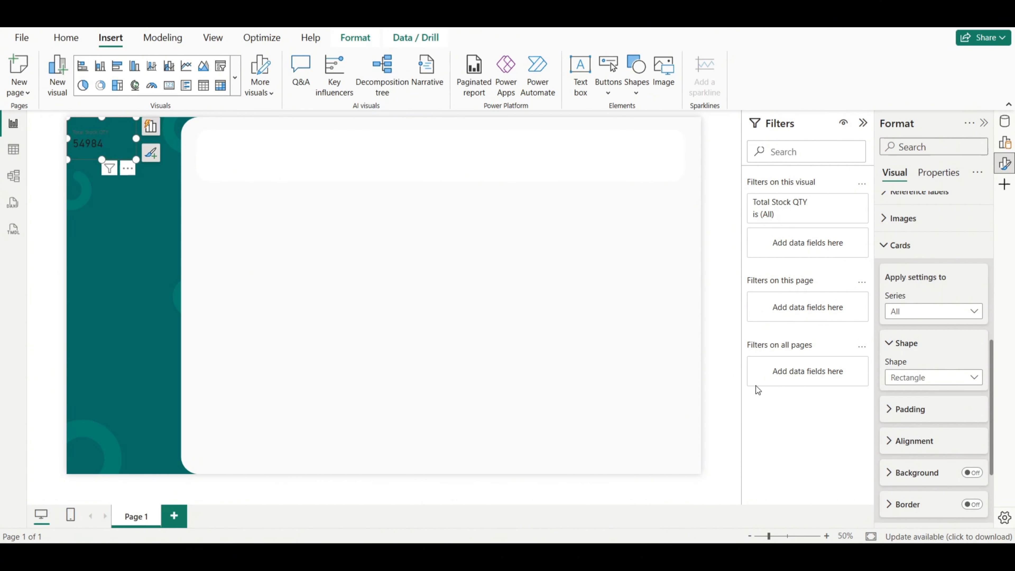
{"action": "left_click", "coordinate": [729, 353]}
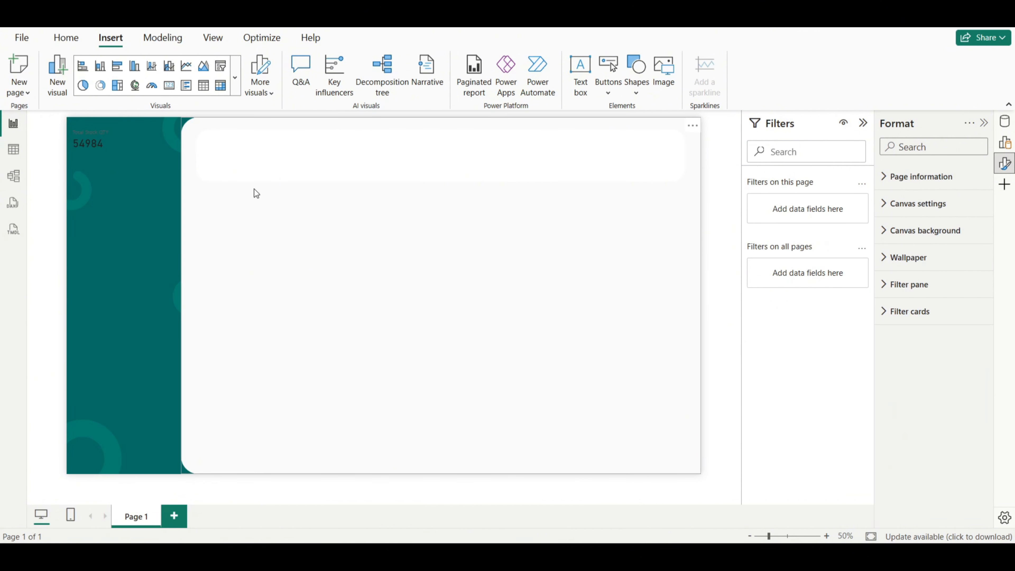
{"action": "left_click_drag", "start_coordinate": [94, 145], "coordinate": [256, 164]}
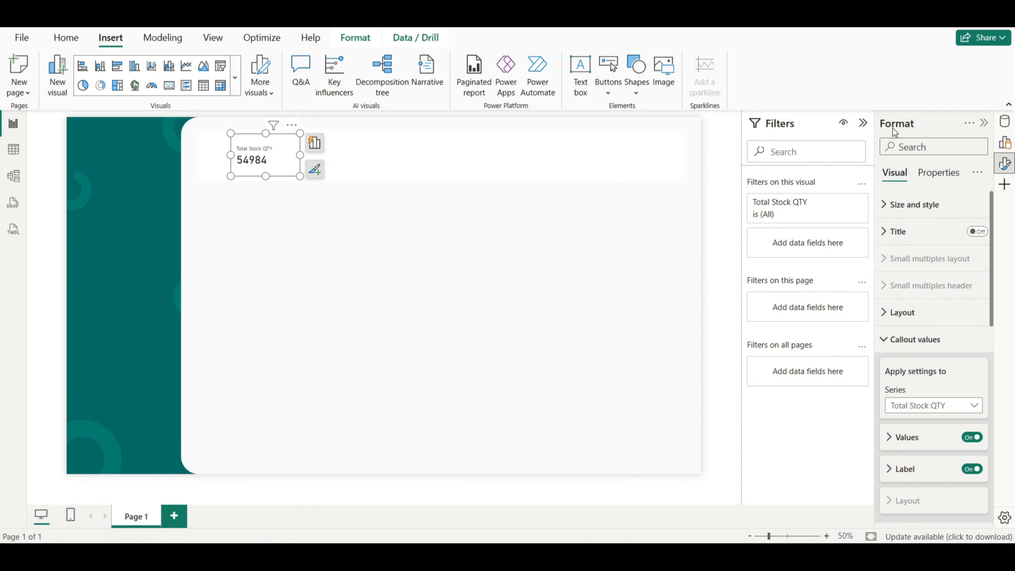
Step: Format the Total Stock QTY measure in Key Measures with a thousands separator, and deselect the card
{"action": "left_click", "coordinate": [1004, 124]}
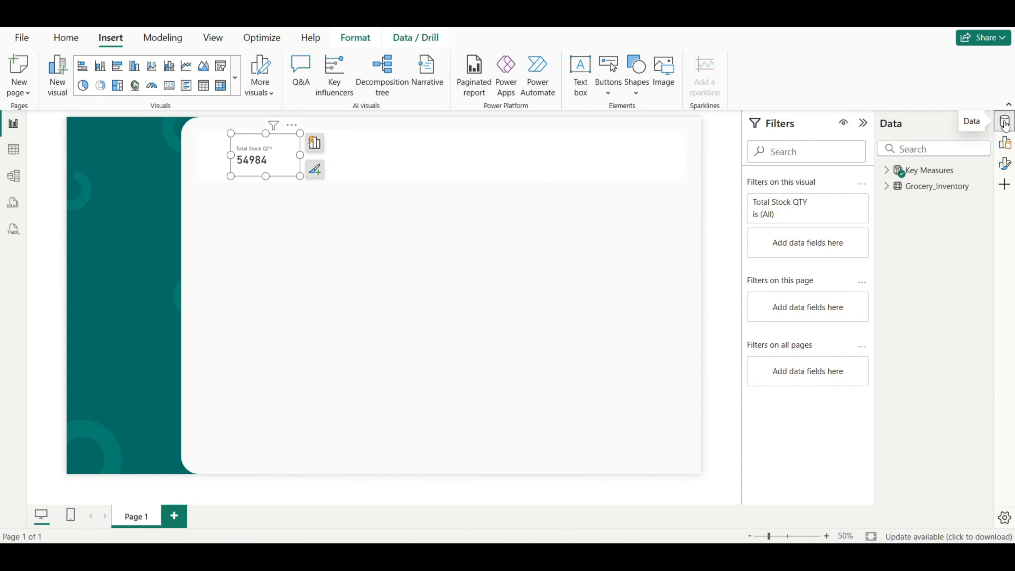
{"action": "left_click", "coordinate": [887, 170]}
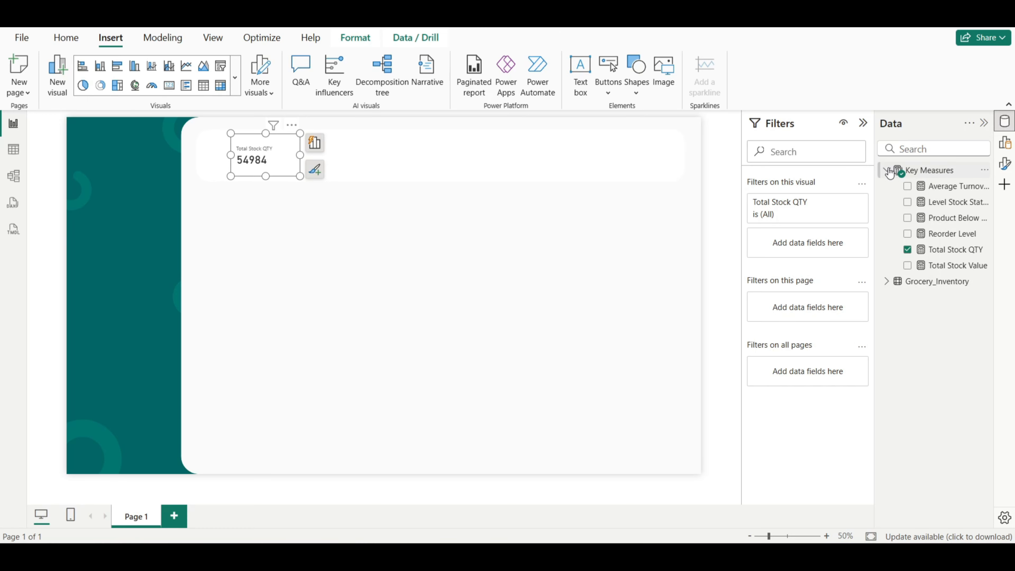
{"action": "left_click", "coordinate": [952, 249]}
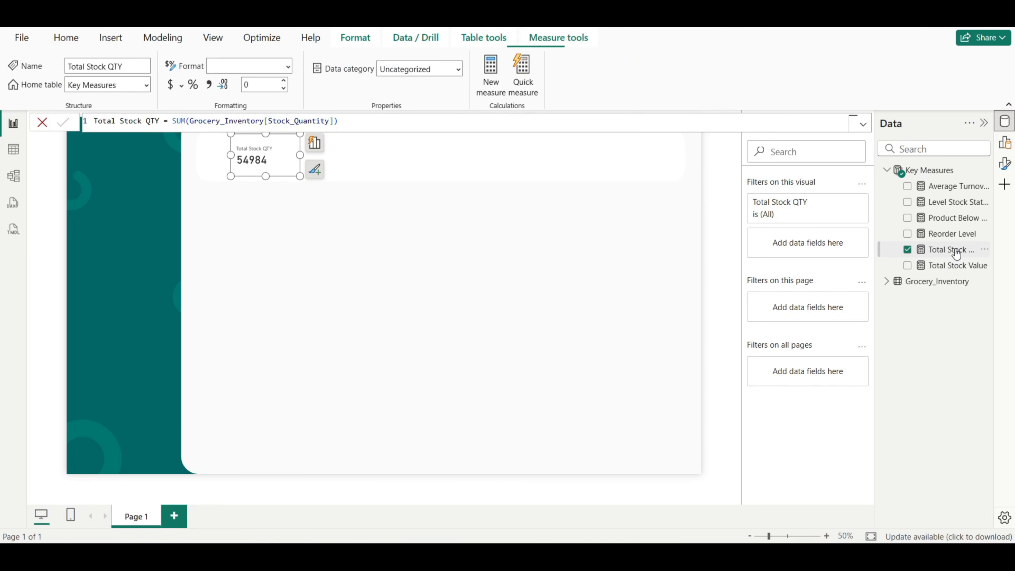
{"action": "left_click", "coordinate": [208, 90]}
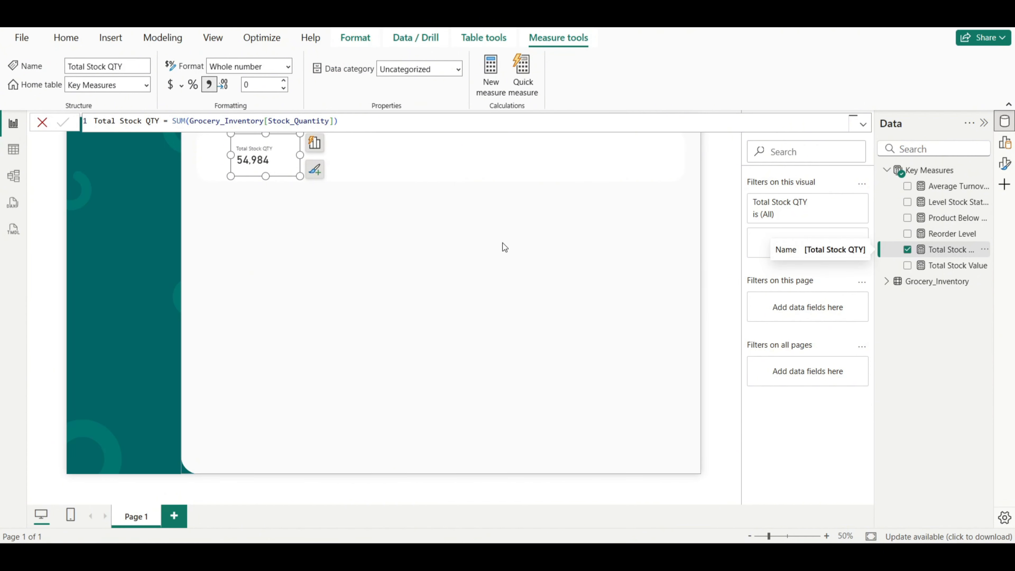
{"action": "left_click", "coordinate": [719, 221]}
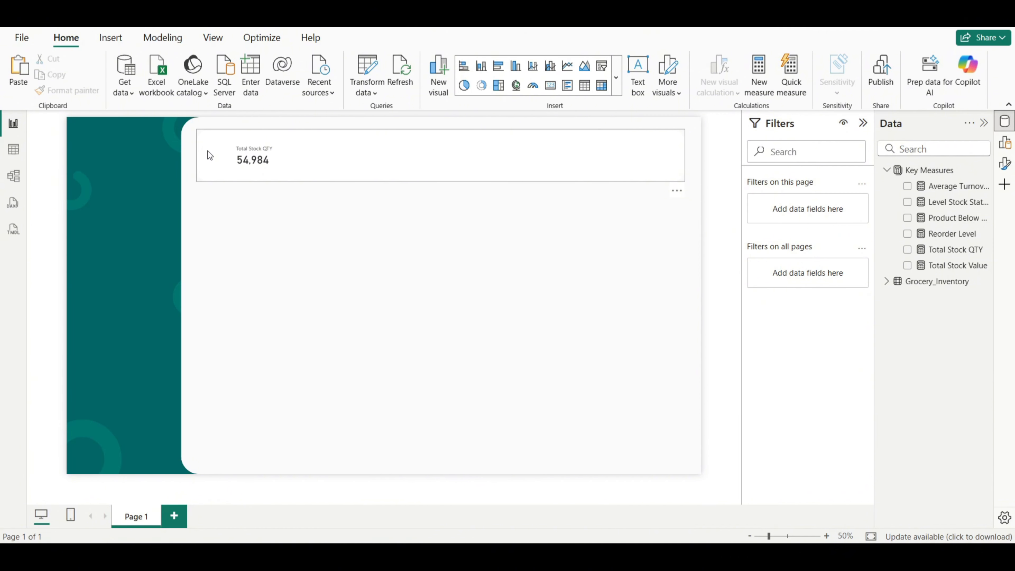
Step: Insert the packages.png image from the KPI Icon folder and open its formatting options
{"action": "left_click", "coordinate": [108, 40]}
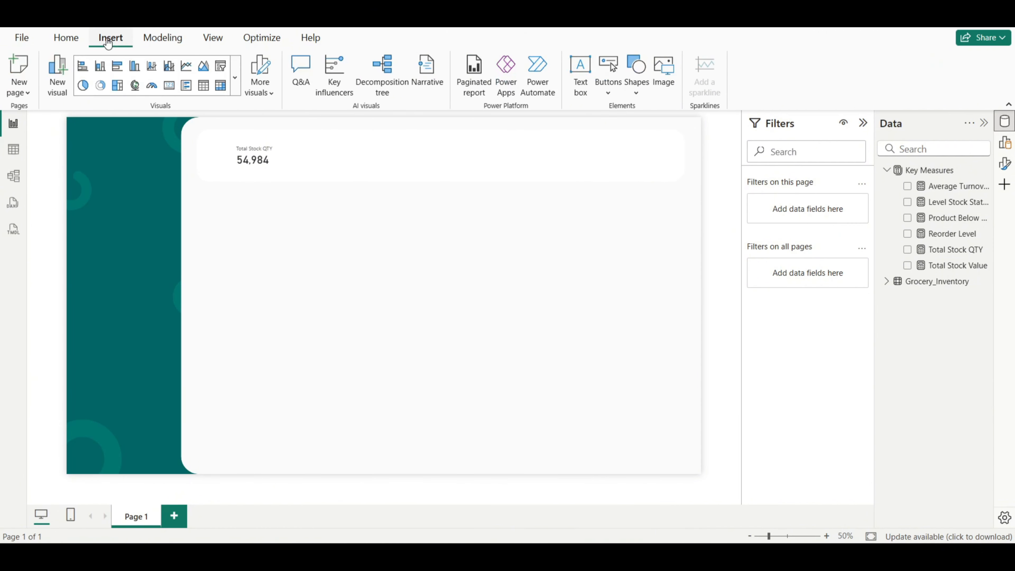
{"action": "left_click", "coordinate": [662, 93]}
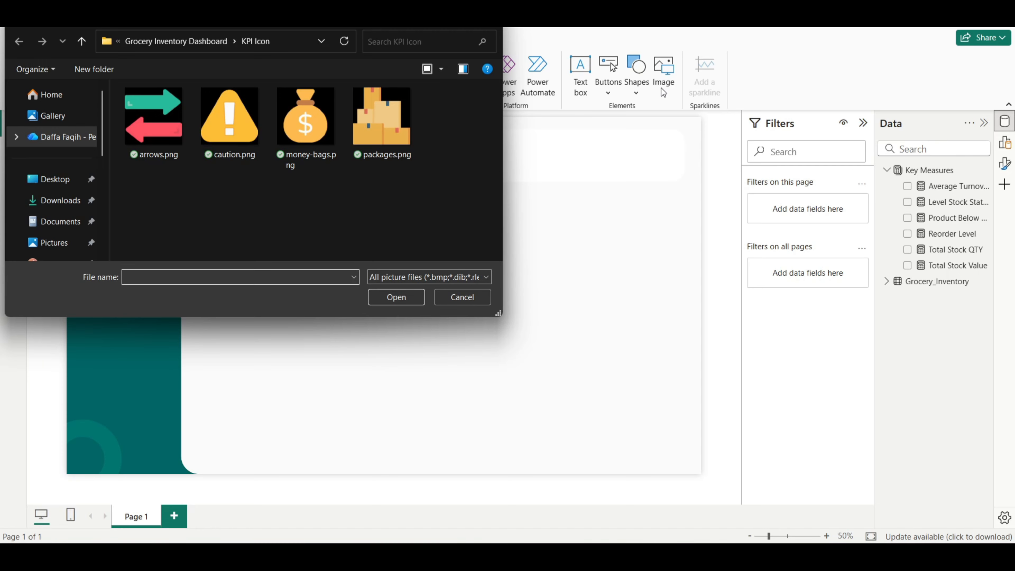
{"action": "left_click", "coordinate": [402, 121]}
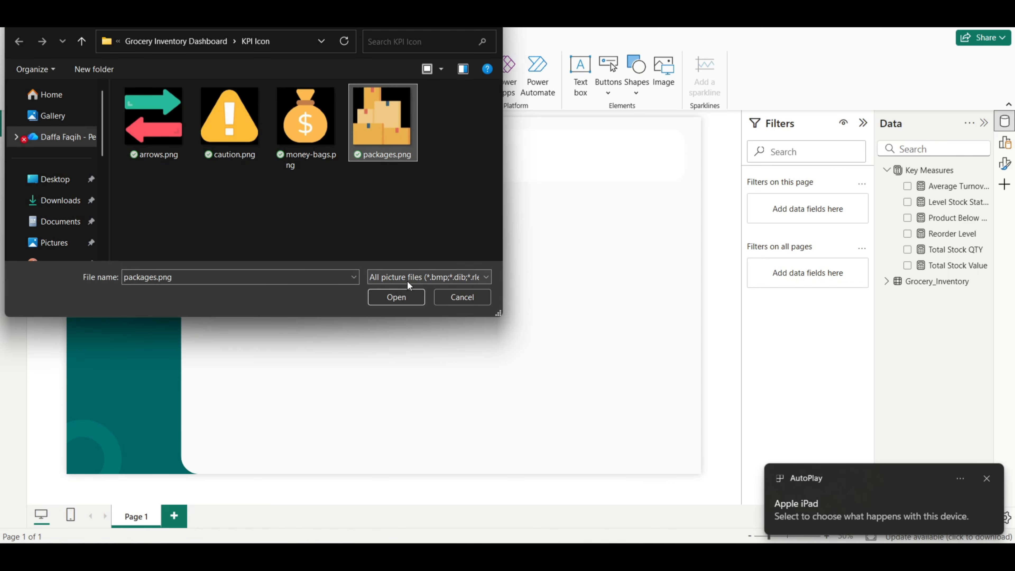
{"action": "left_click", "coordinate": [404, 296]}
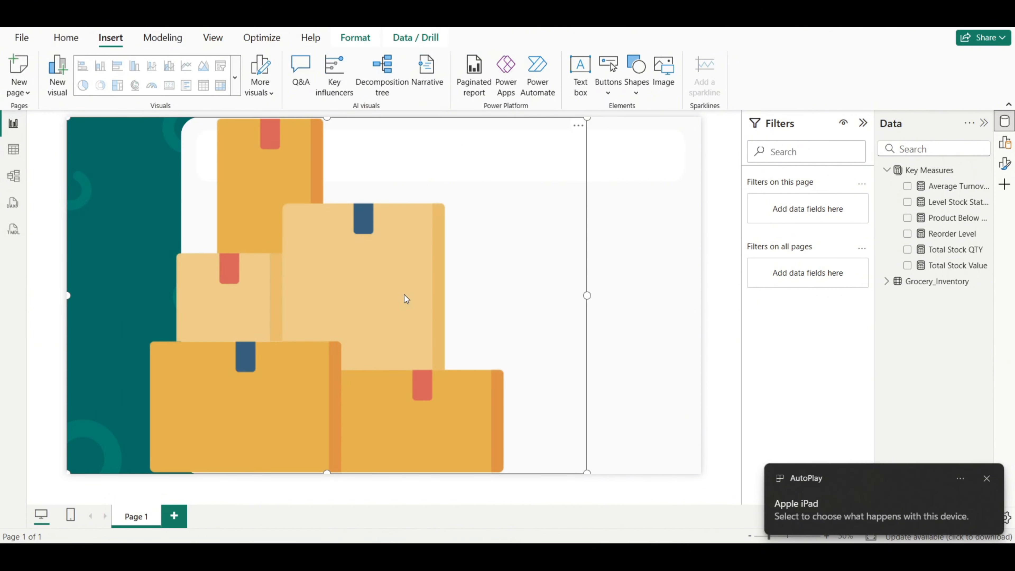
{"action": "left_click", "coordinate": [1004, 163]}
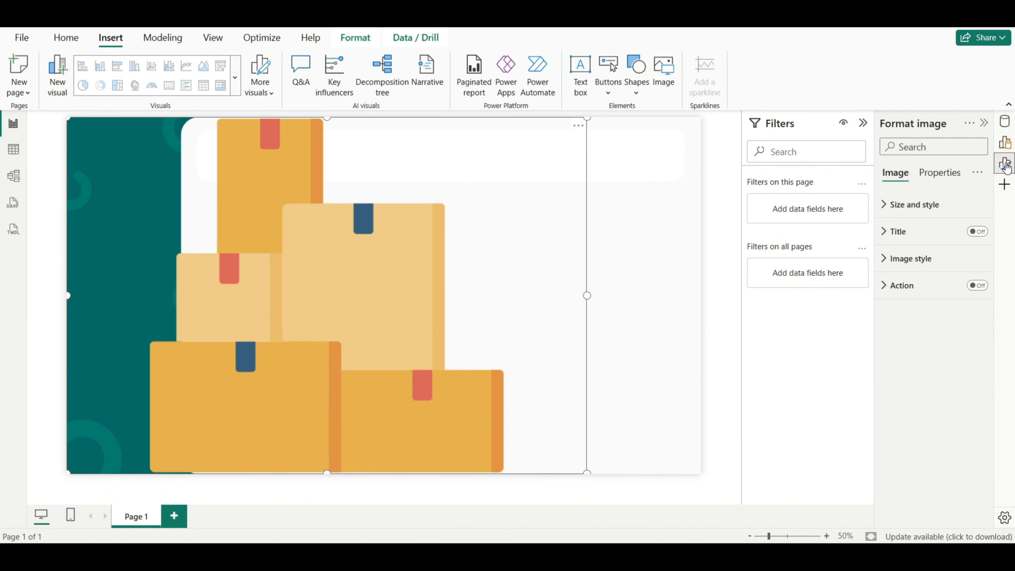
Step: Turn off the packages image's aspect ratio lock, set its height and width to 64, and deselect it
{"action": "left_click", "coordinate": [887, 208]}
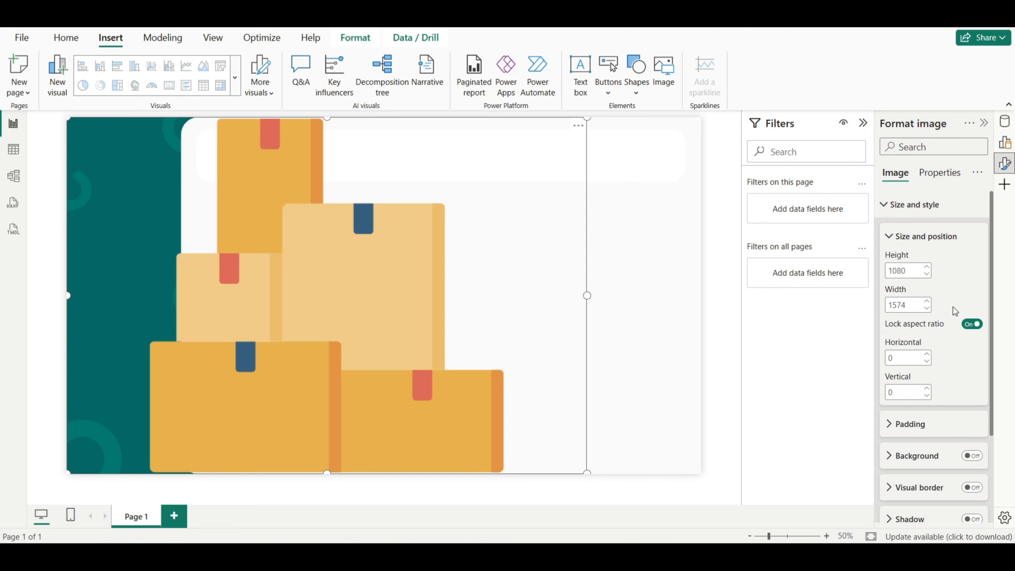
{"action": "left_click", "coordinate": [973, 330]}
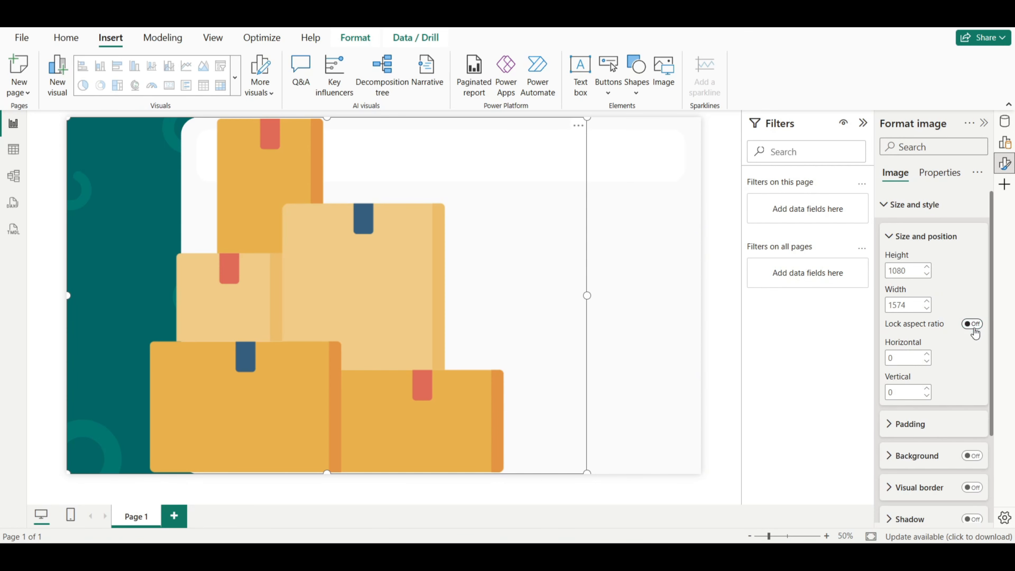
{"action": "double_click", "coordinate": [899, 271]}
{"action": "type", "text": "64"}
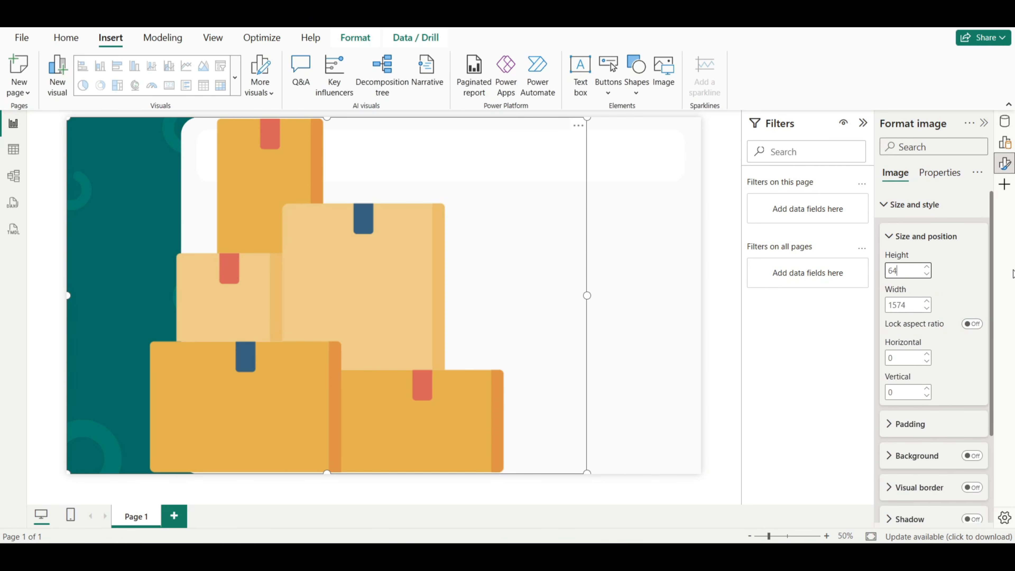
{"action": "key", "text": "Return"}
{"action": "double_click", "coordinate": [908, 310]}
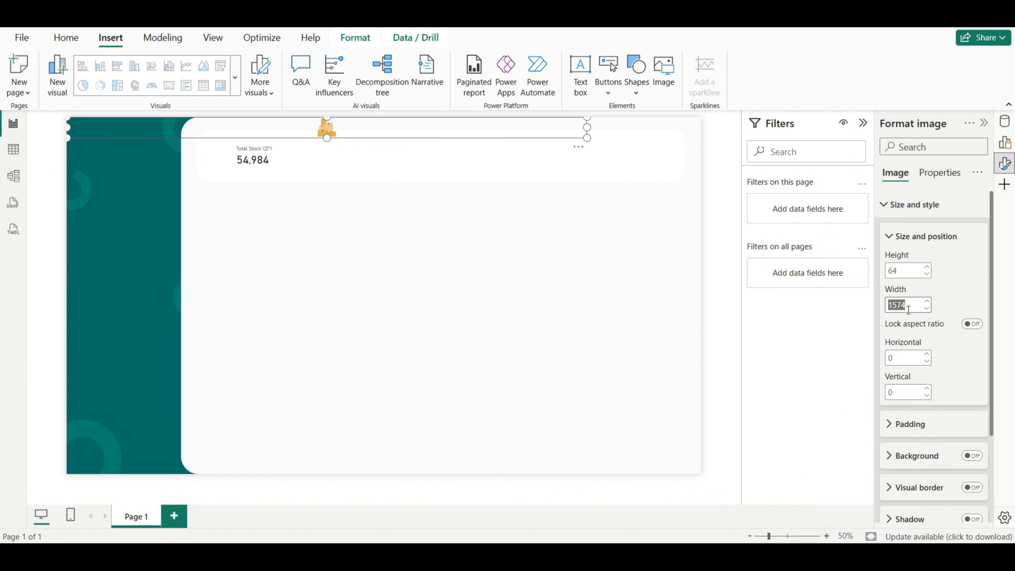
{"action": "type", "text": "64"}
{"action": "key", "text": "Return"}
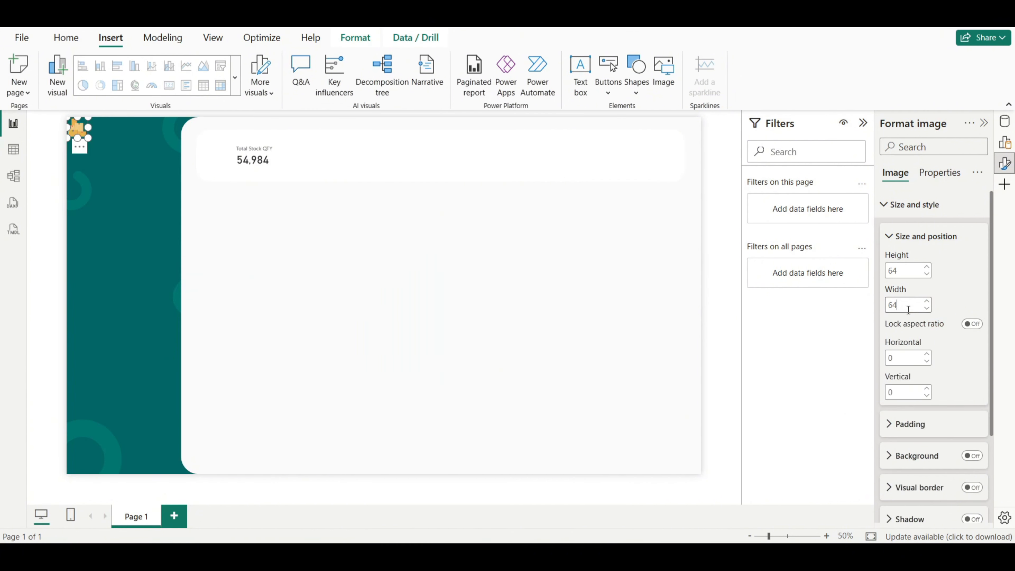
{"action": "left_click", "coordinate": [720, 239]}
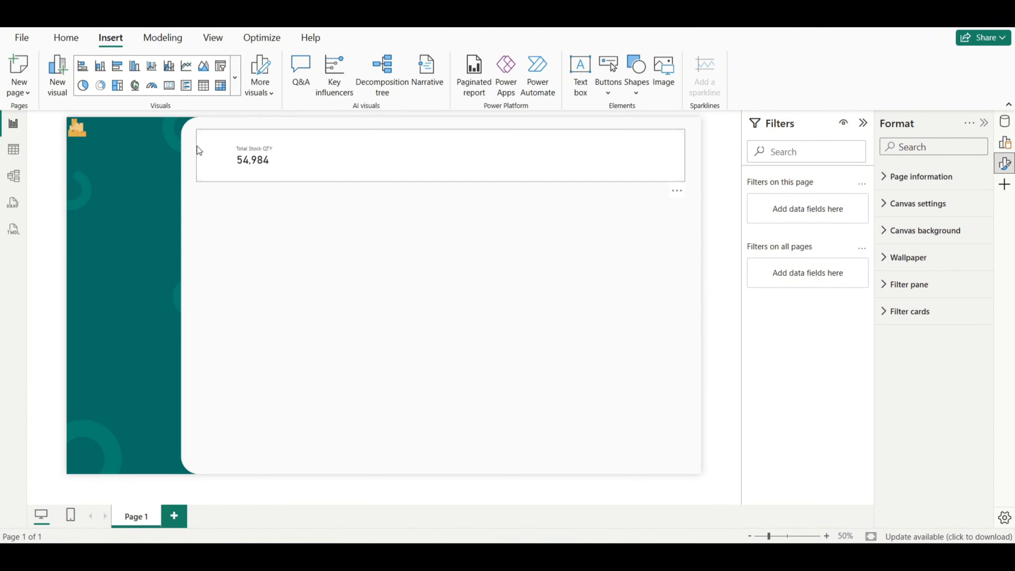
Step: Place the packages icon near the white banner's left end, with the Total Stock QTY card directly to its right
{"action": "left_click_drag", "start_coordinate": [79, 133], "coordinate": [261, 162]}
{"action": "left_click", "coordinate": [255, 162], "text": "ctrl"}
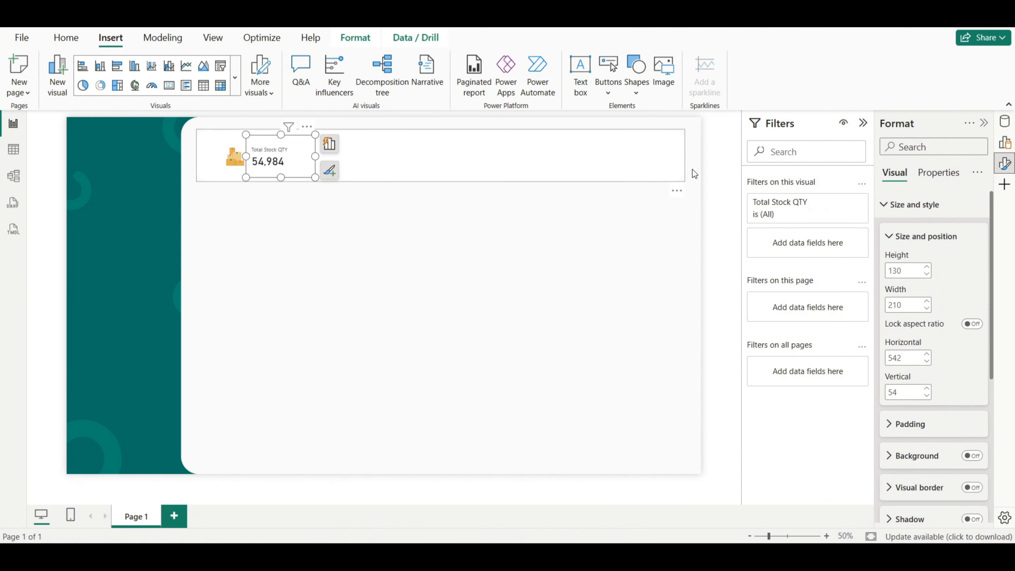
{"action": "left_click", "coordinate": [714, 180]}
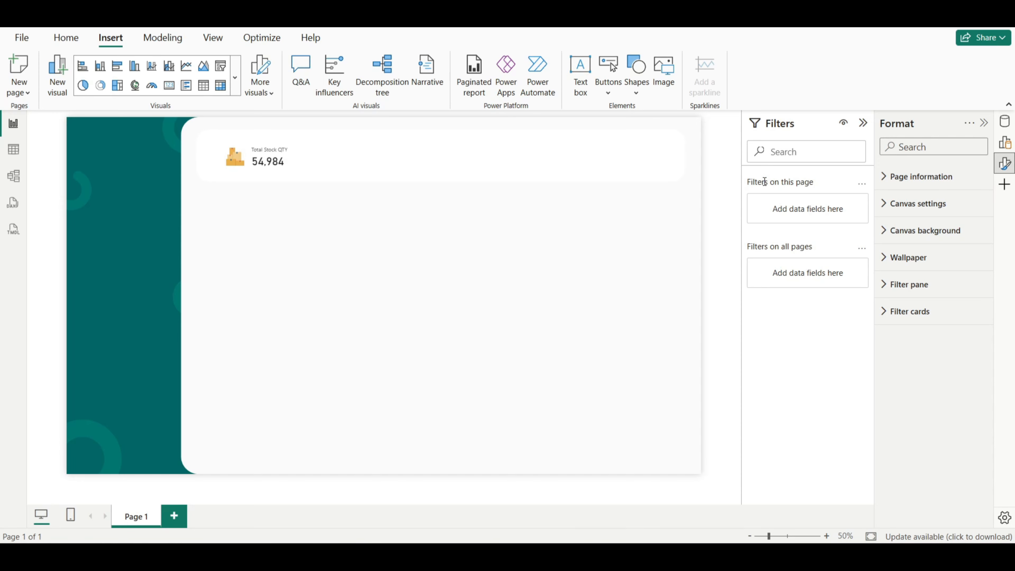
Step: Add a new card visual showing the Total Stock Value measure from Key Measures
{"action": "left_click", "coordinate": [1005, 145]}
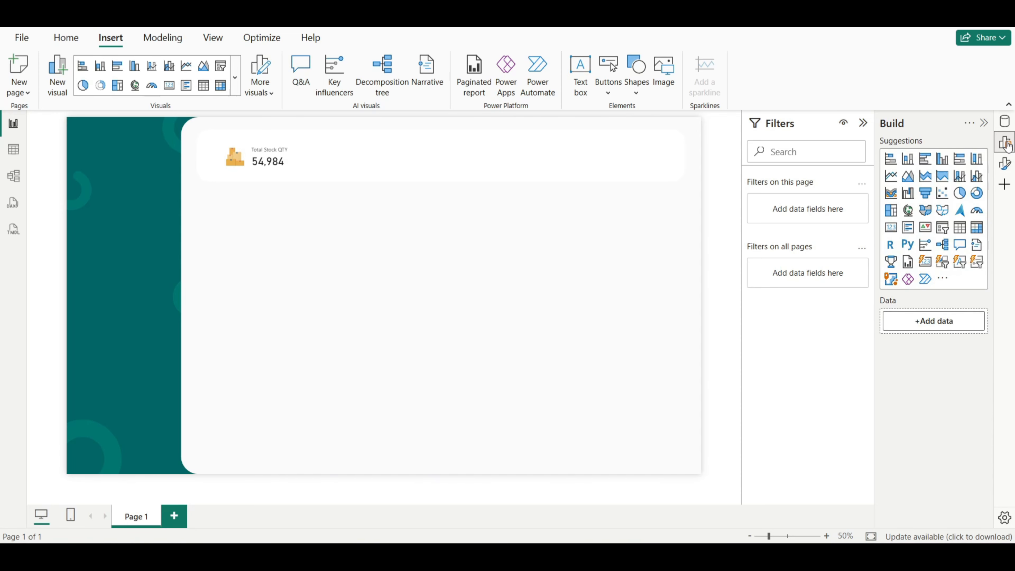
{"action": "left_click", "coordinate": [925, 265]}
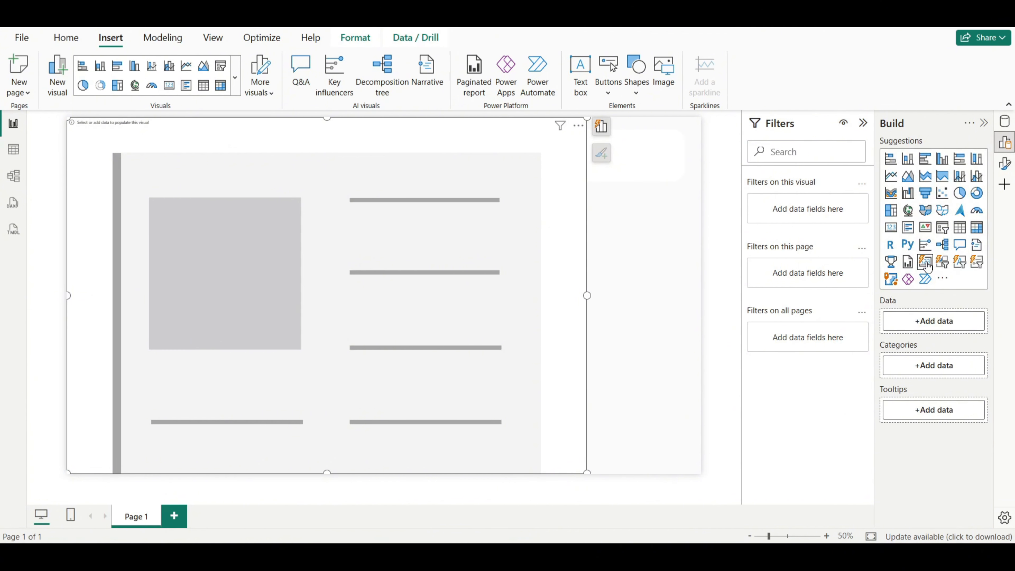
{"action": "left_click", "coordinate": [931, 326]}
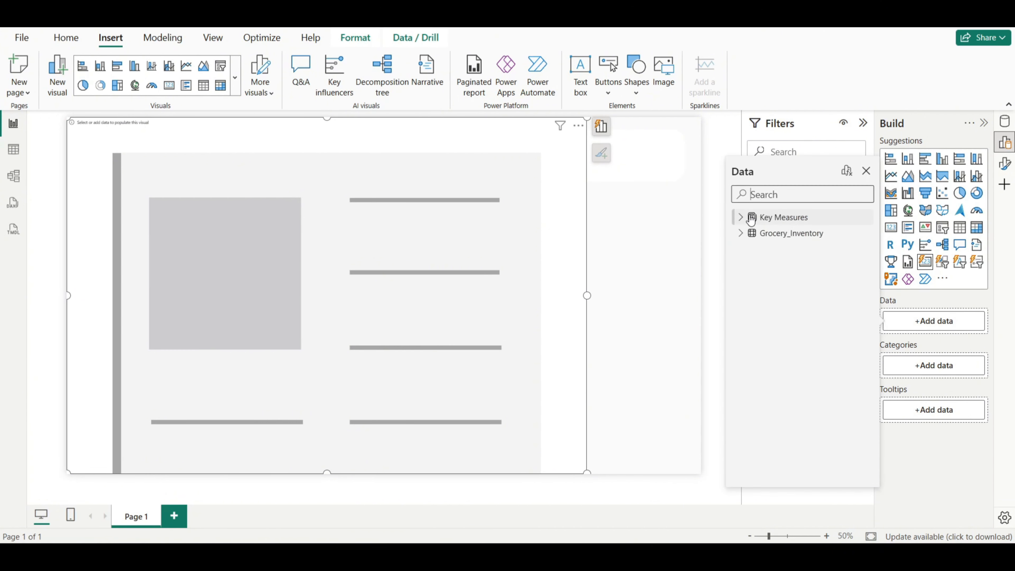
{"action": "left_click", "coordinate": [741, 217]}
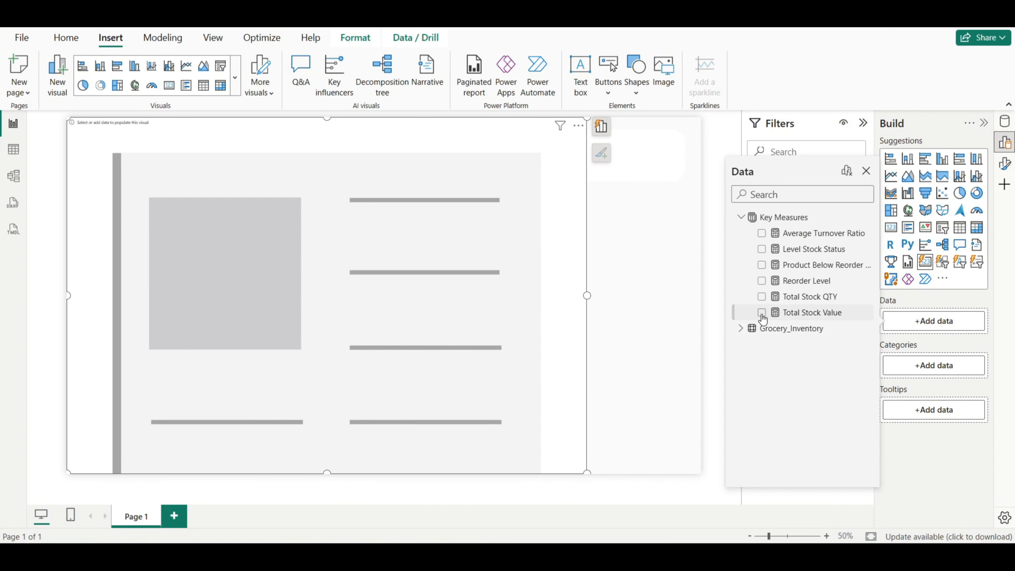
{"action": "left_click", "coordinate": [762, 314]}
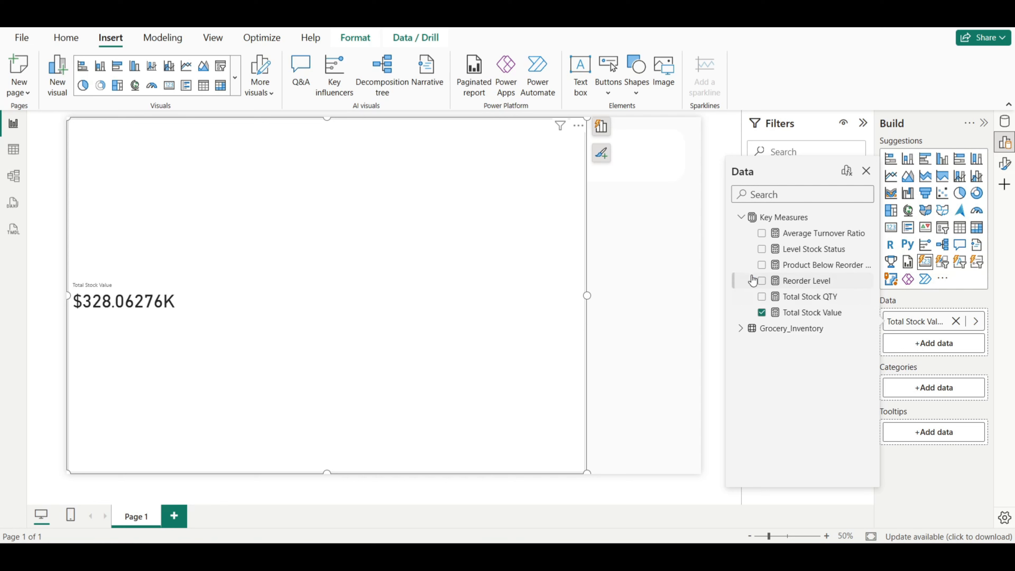
{"action": "left_click", "coordinate": [741, 218]}
{"action": "left_click", "coordinate": [866, 172]}
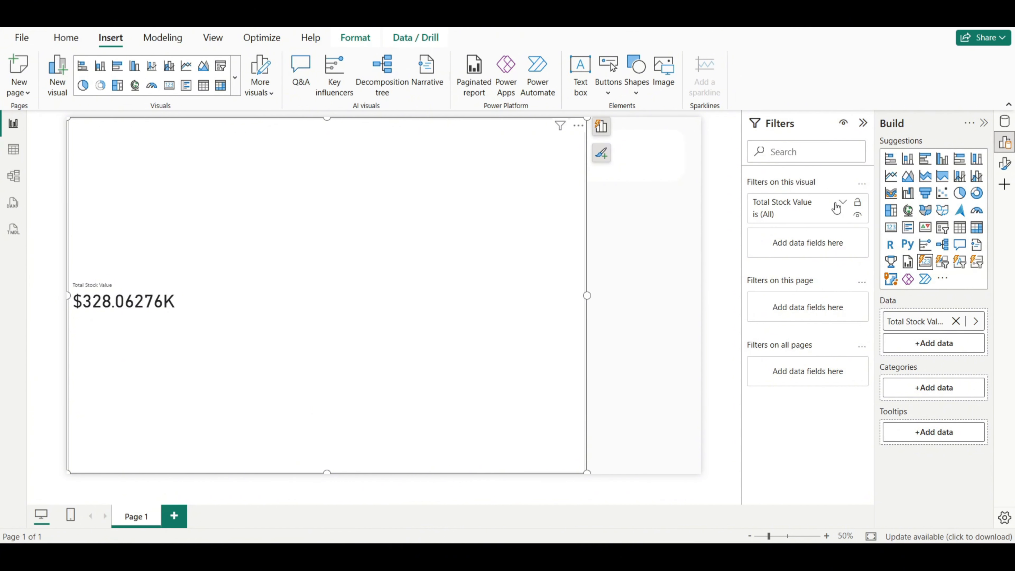
Step: Format the Total Stock Value measure as a decimal number without a thousands separator and with 0 decimal places
{"action": "left_click", "coordinate": [1004, 122]}
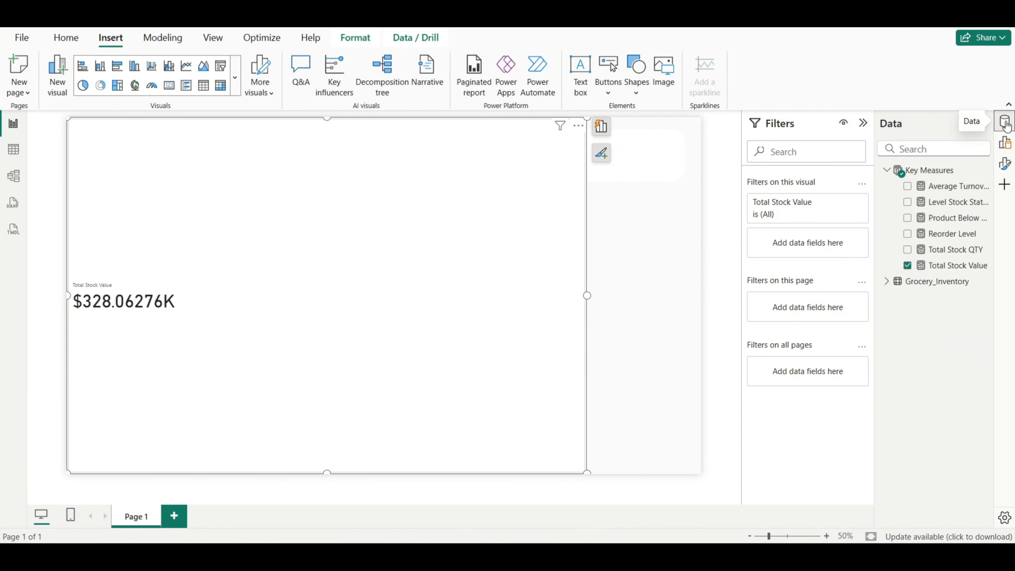
{"action": "left_click", "coordinate": [951, 265]}
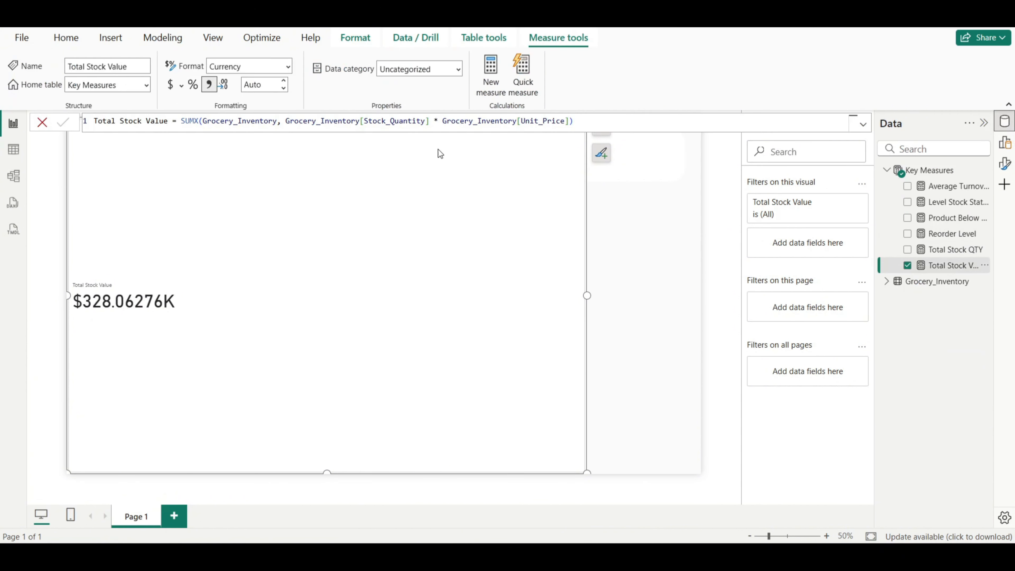
{"action": "left_click", "coordinate": [209, 85]}
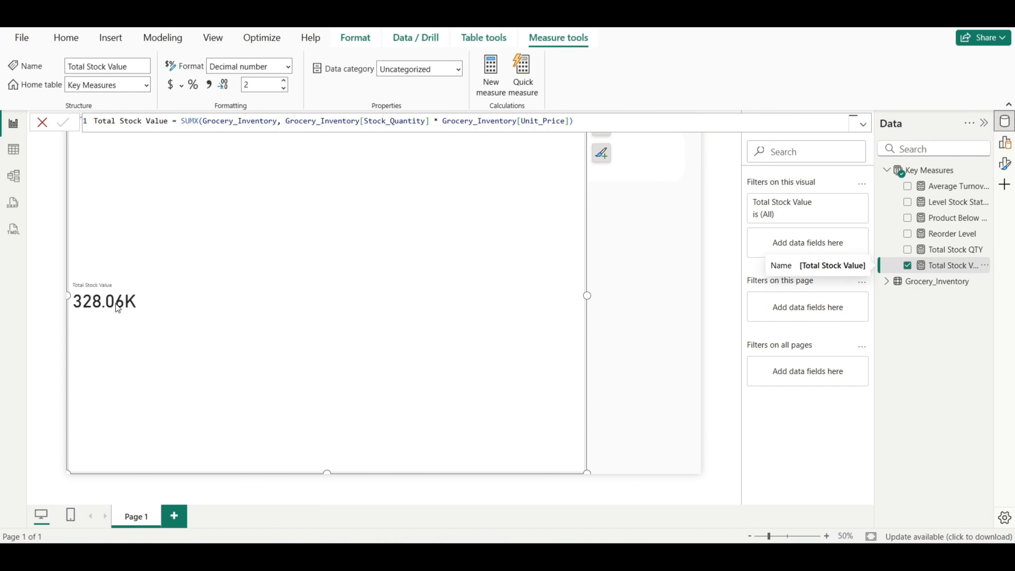
{"action": "left_click", "coordinate": [284, 89]}
{"action": "left_click", "coordinate": [284, 89]}
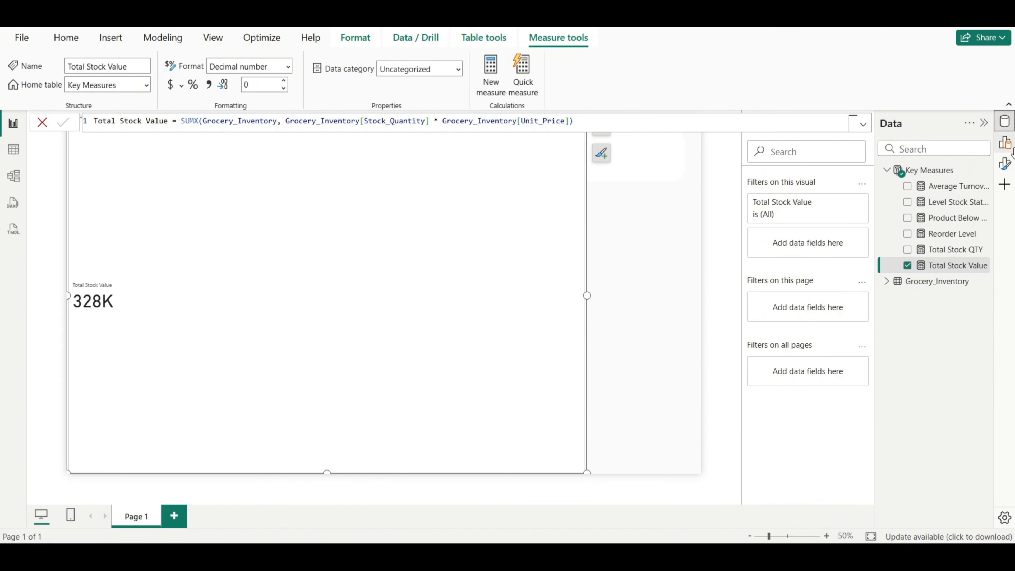
Step: Set the Total Stock Value card's height to 130 and width to 210, and move it onto the green sidebar
{"action": "left_click", "coordinate": [1006, 166]}
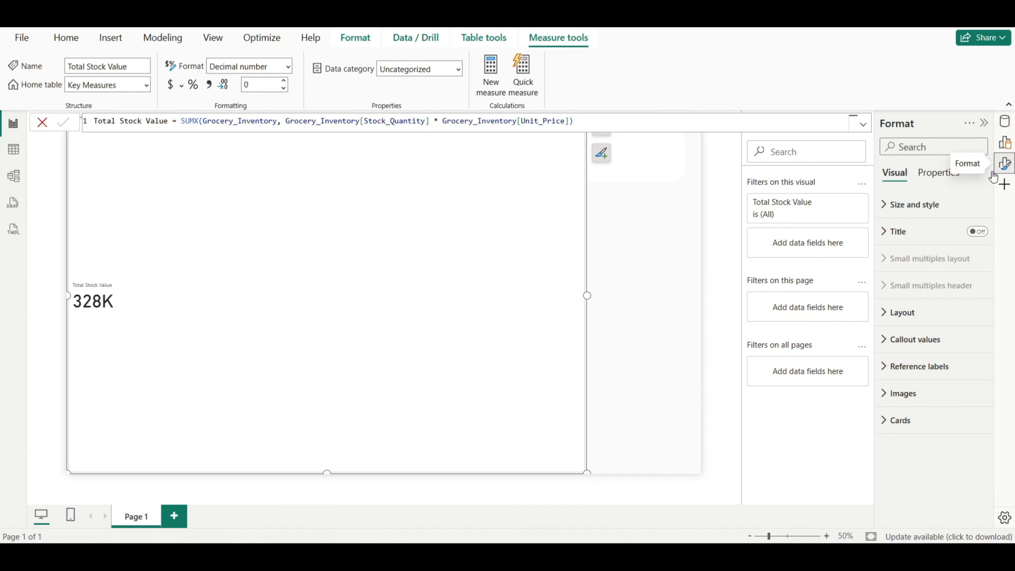
{"action": "left_click", "coordinate": [896, 206]}
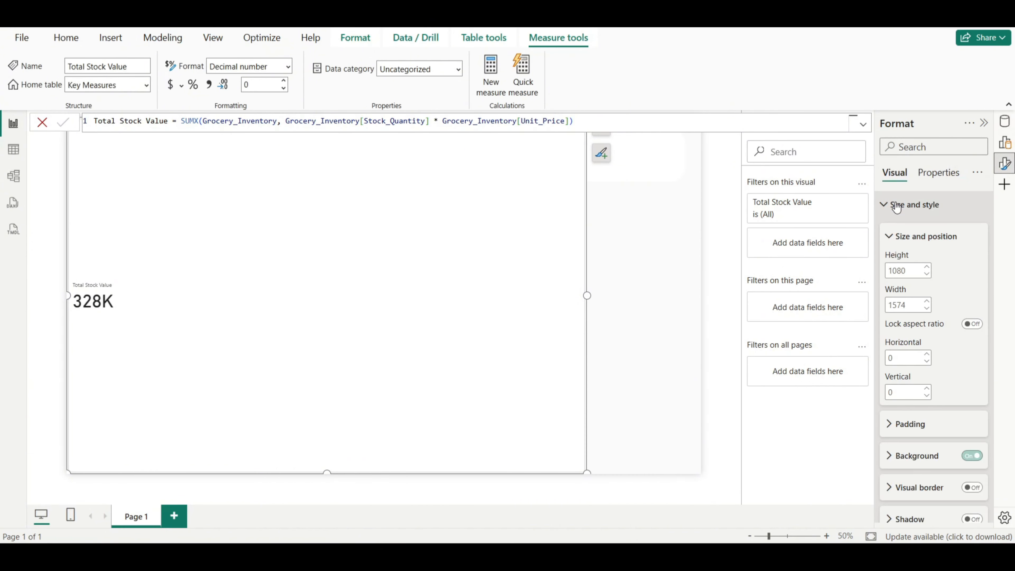
{"action": "double_click", "coordinate": [913, 272]}
{"action": "type", "text": "13"}
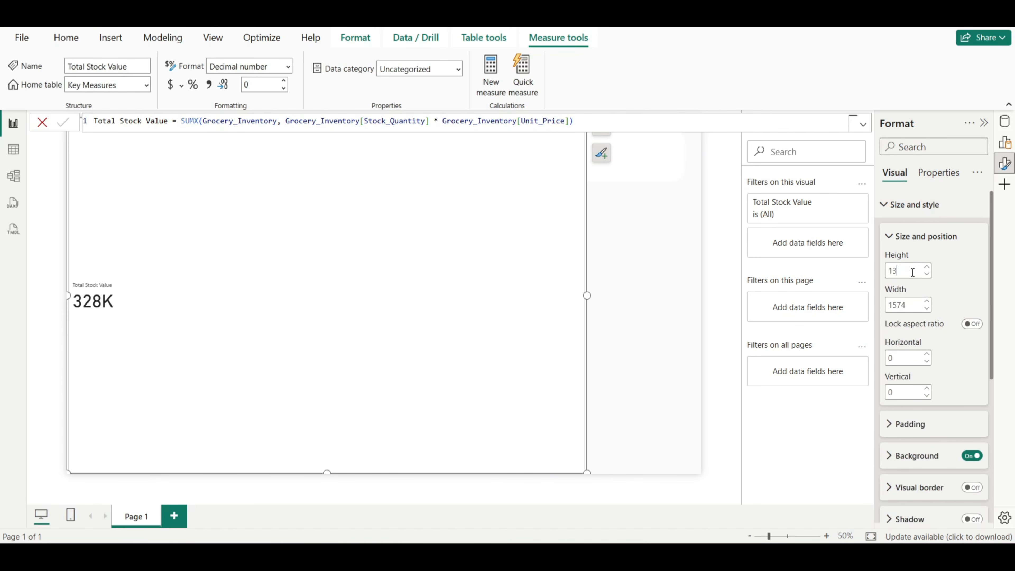
{"action": "key", "text": "Return"}
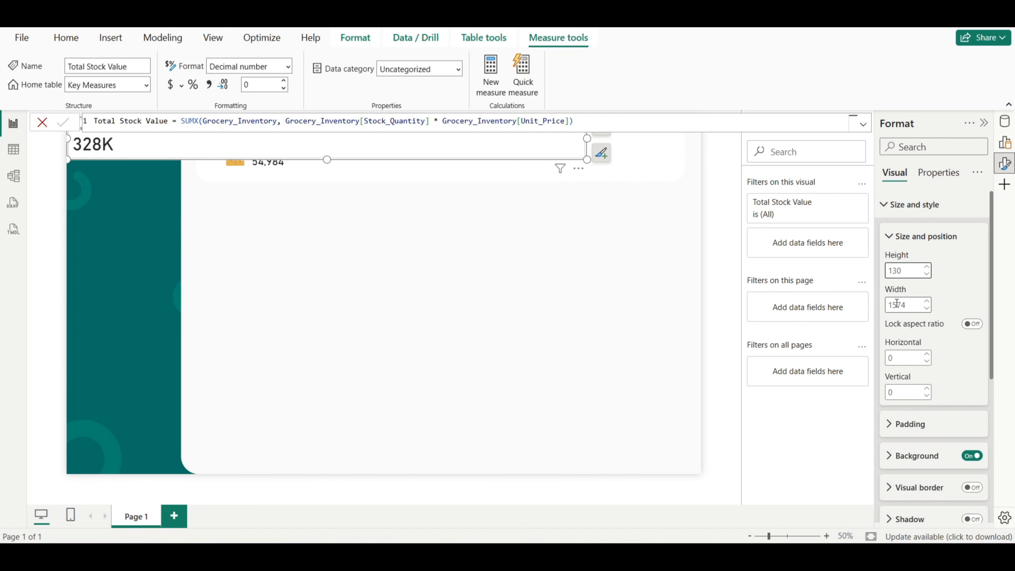
{"action": "type", "text": "210"}
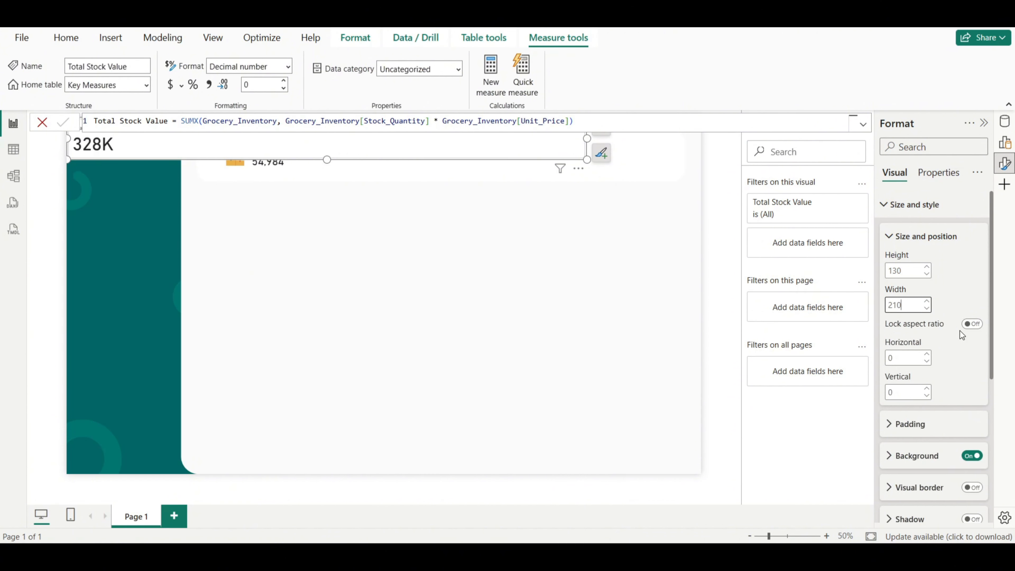
{"action": "key", "text": "Return"}
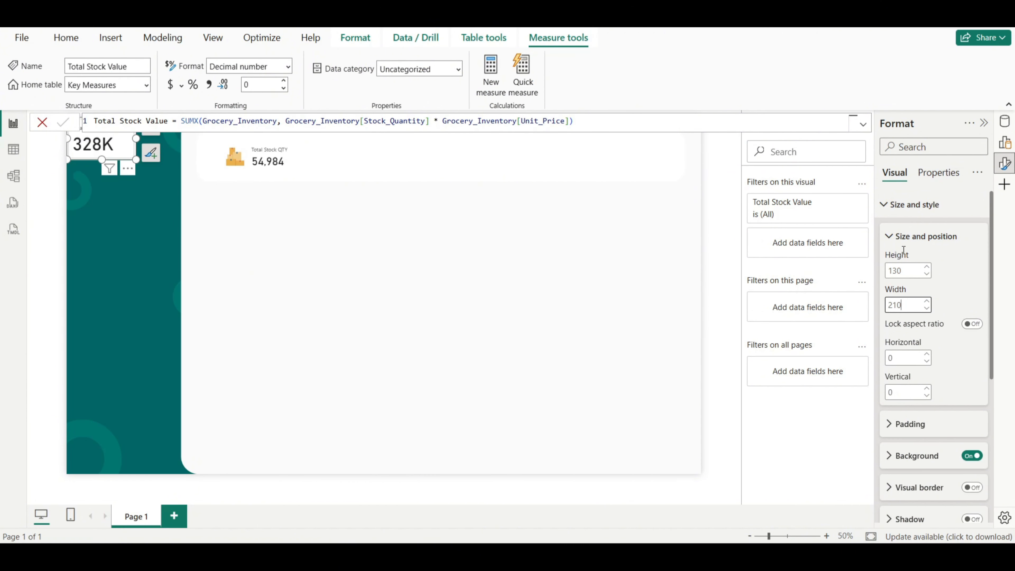
{"action": "left_click", "coordinate": [897, 240]}
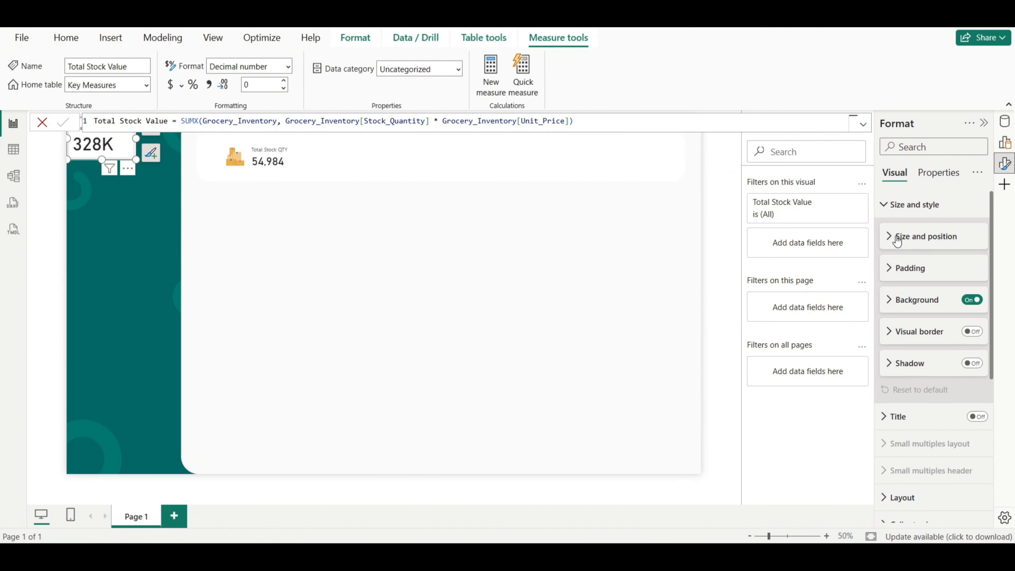
{"action": "left_click", "coordinate": [723, 202]}
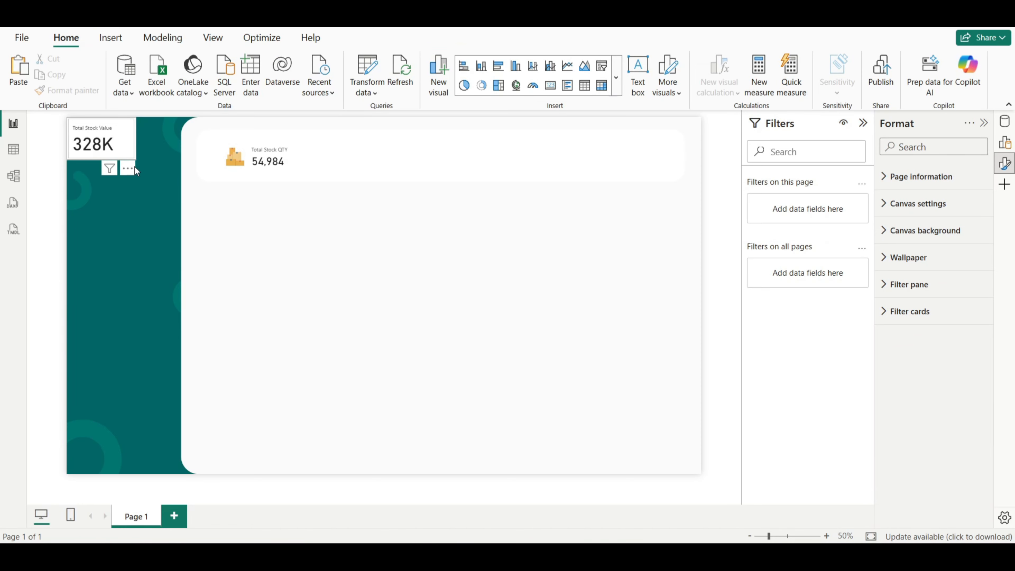
{"action": "left_click_drag", "start_coordinate": [128, 152], "coordinate": [151, 214]}
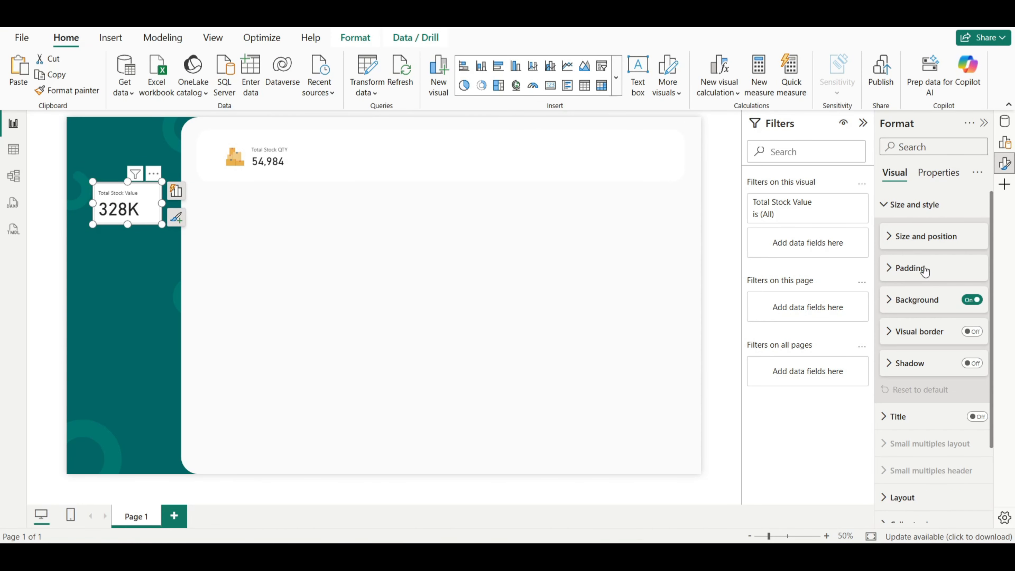
Step: Apply the callout settings to the Total Stock Value series and set its value font size to 28
{"action": "left_click", "coordinate": [888, 206]}
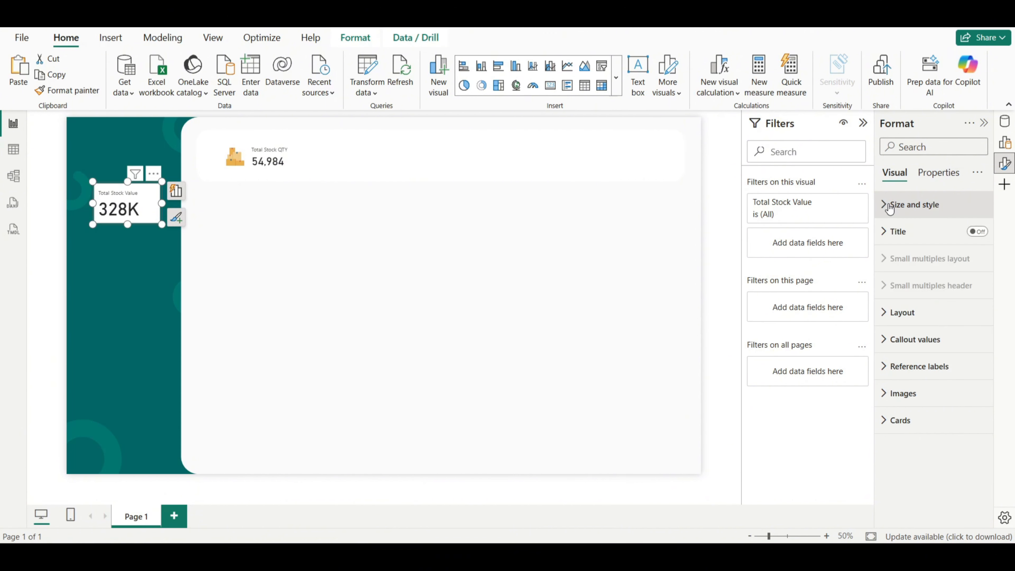
{"action": "left_click", "coordinate": [887, 339]}
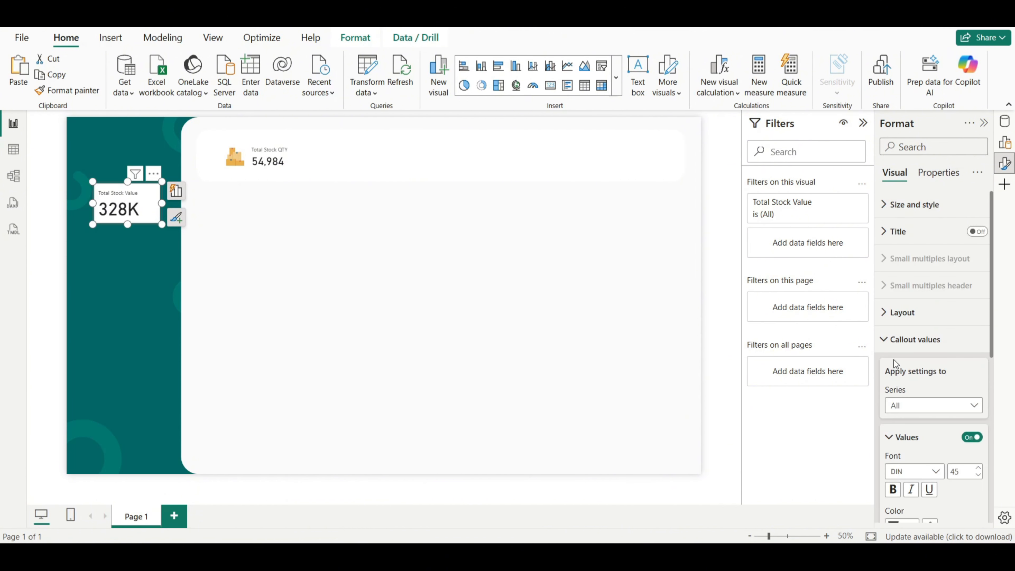
{"action": "left_click", "coordinate": [908, 404]}
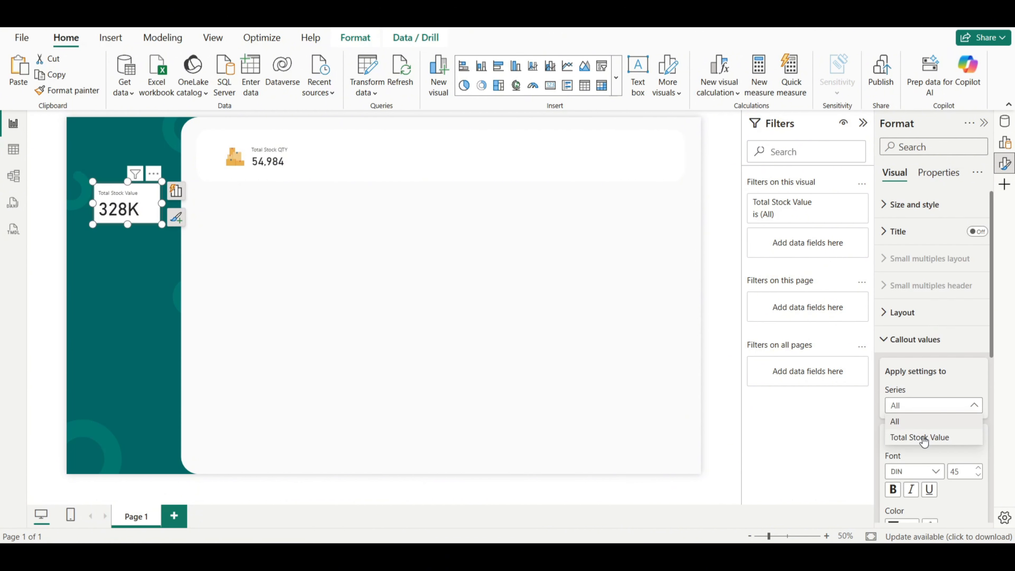
{"action": "left_click", "coordinate": [922, 438]}
{"action": "scroll", "coordinate": [930, 432], "scroll_direction": "down", "scroll_amount": 3}
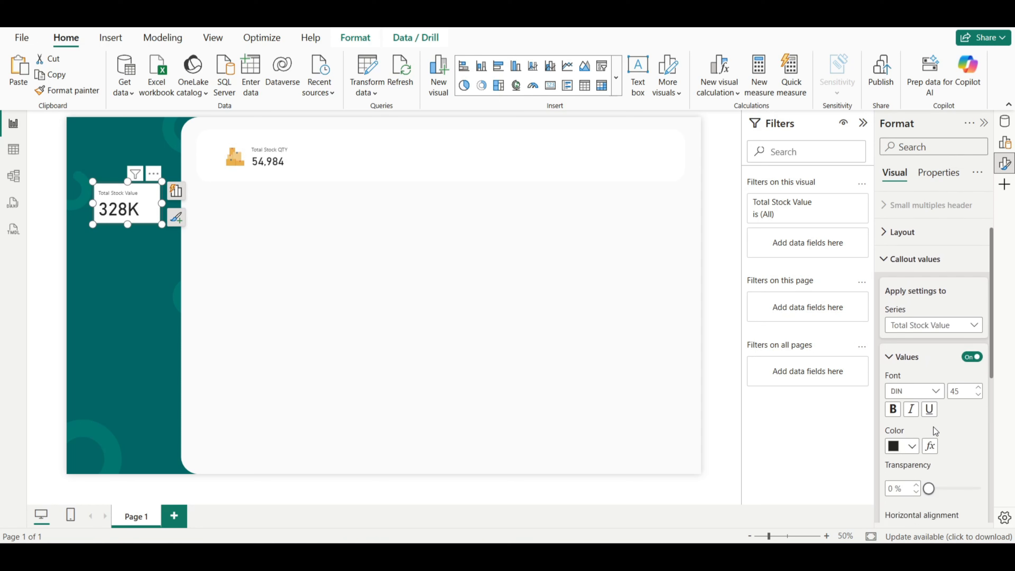
{"action": "double_click", "coordinate": [959, 339]}
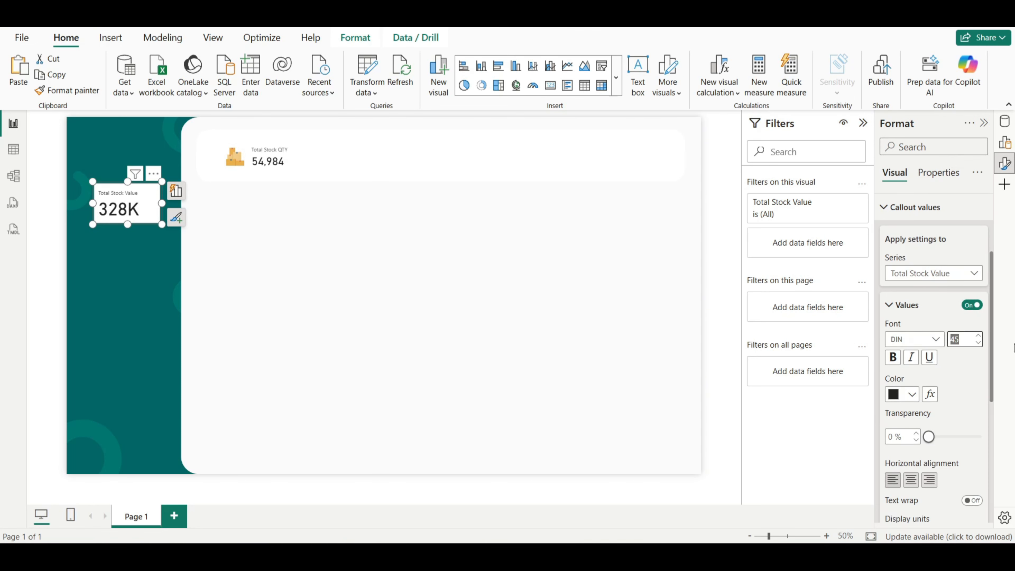
{"action": "type", "text": "28"}
{"action": "key", "text": "Return"}
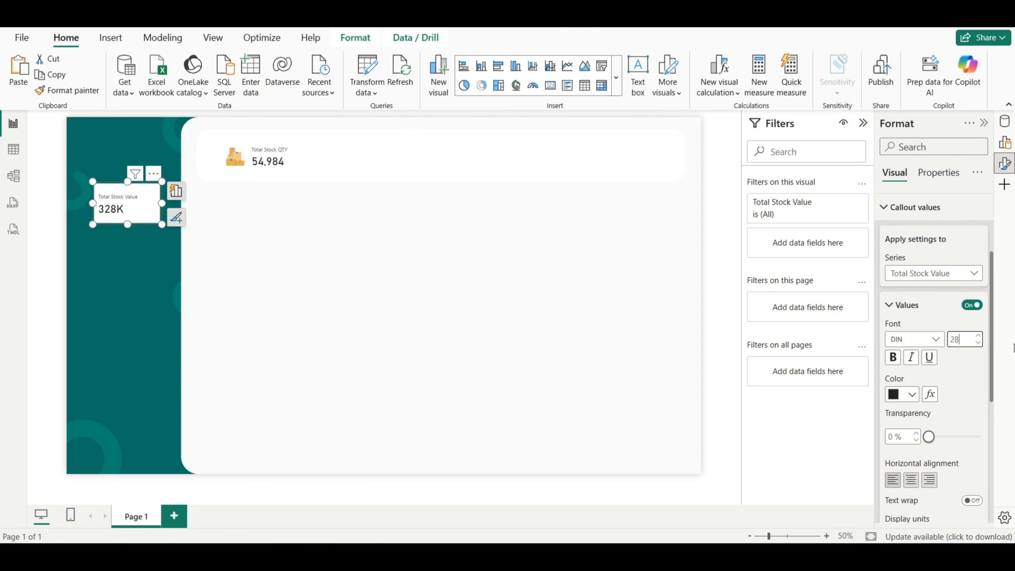
{"action": "scroll", "coordinate": [909, 311], "scroll_direction": "down", "scroll_amount": 5}
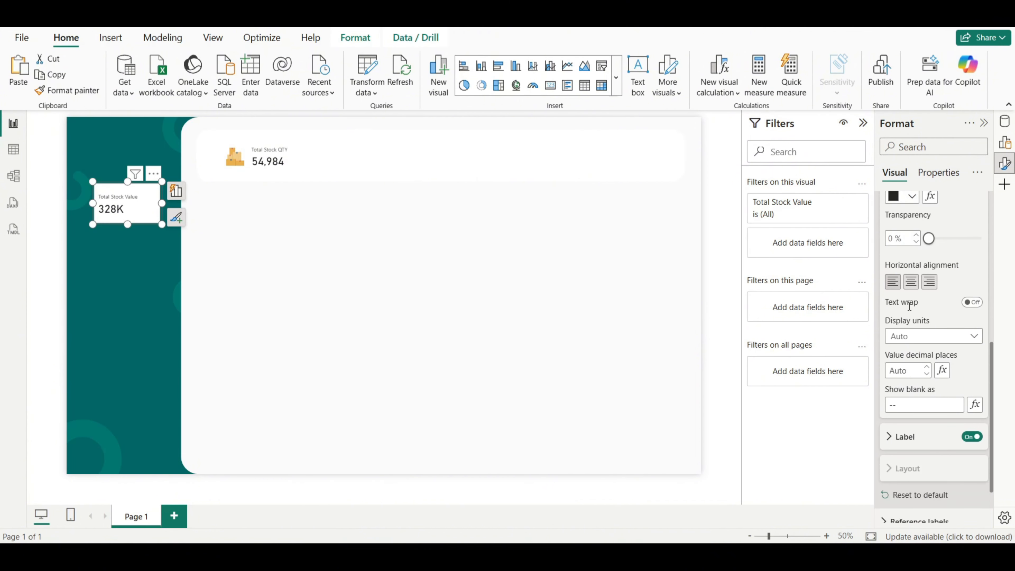
{"action": "scroll", "coordinate": [910, 306], "scroll_direction": "down", "scroll_amount": 2}
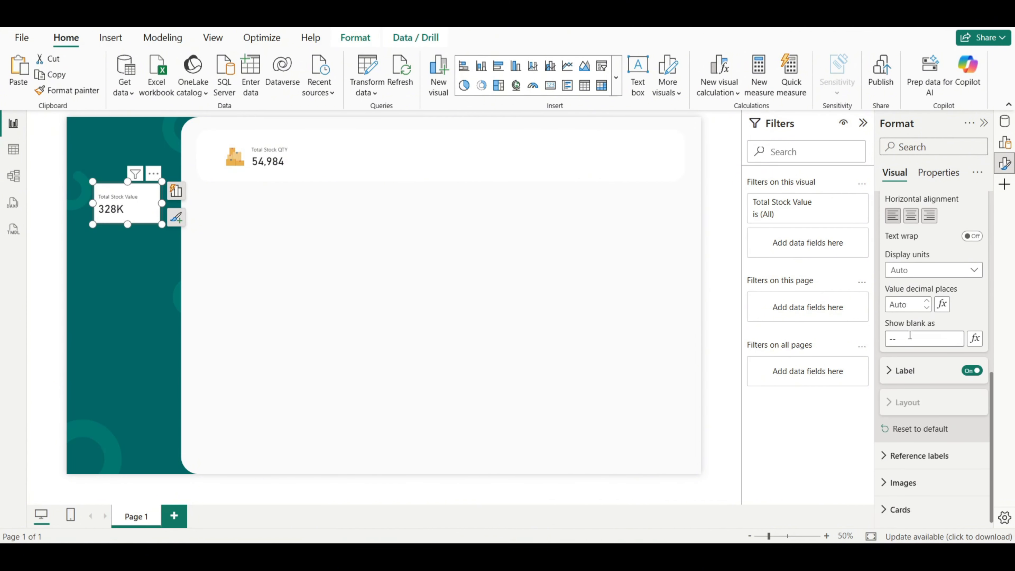
Step: Set the space between label and value to 6 px on the Total Stock Value card
{"action": "left_click", "coordinate": [893, 374]}
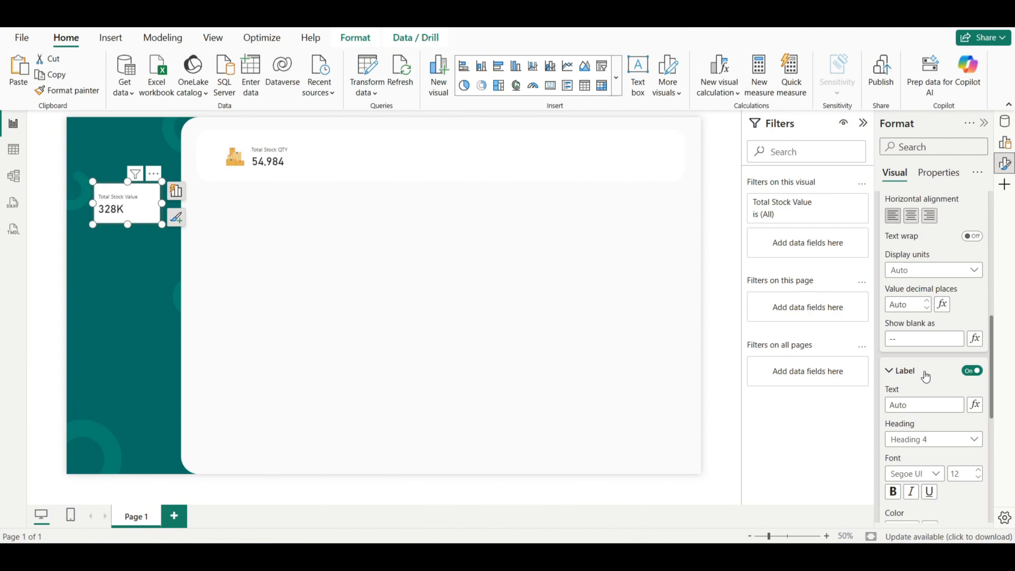
{"action": "scroll", "coordinate": [923, 367], "scroll_direction": "down", "scroll_amount": 3}
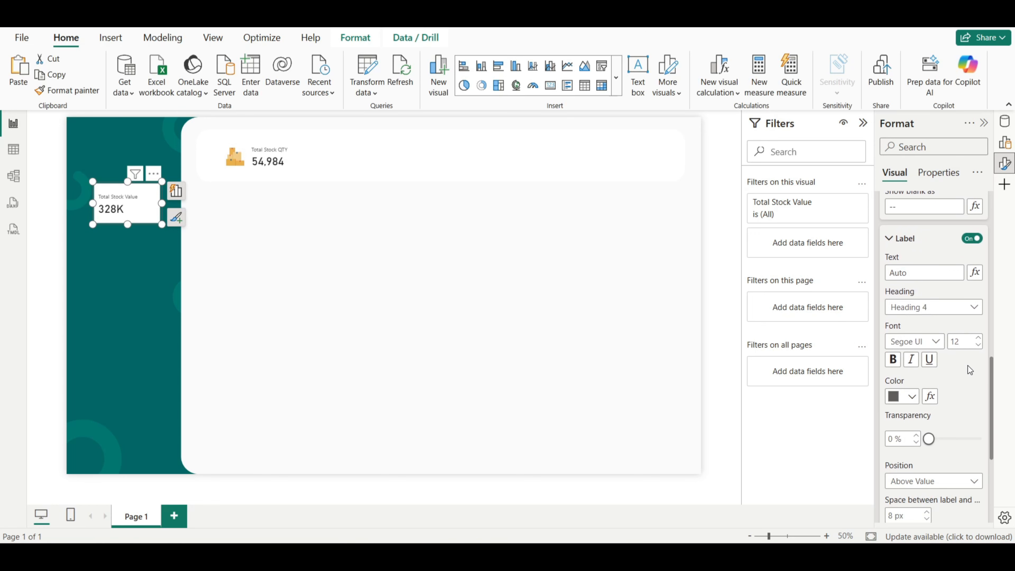
{"action": "scroll", "coordinate": [955, 388], "scroll_direction": "down", "scroll_amount": 2}
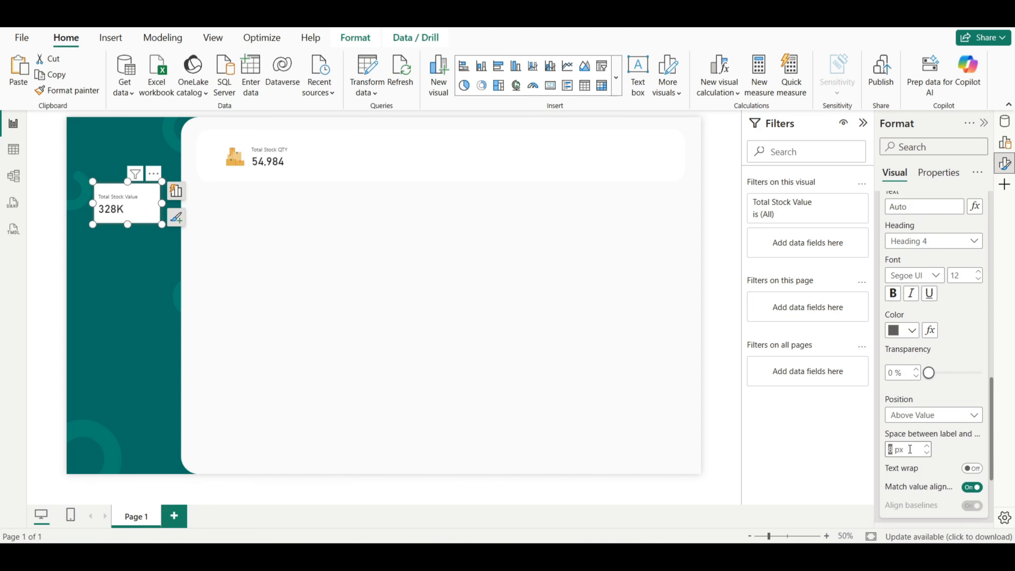
{"action": "type", "text": "6"}
{"action": "scroll", "coordinate": [942, 432], "scroll_direction": "up", "scroll_amount": 5}
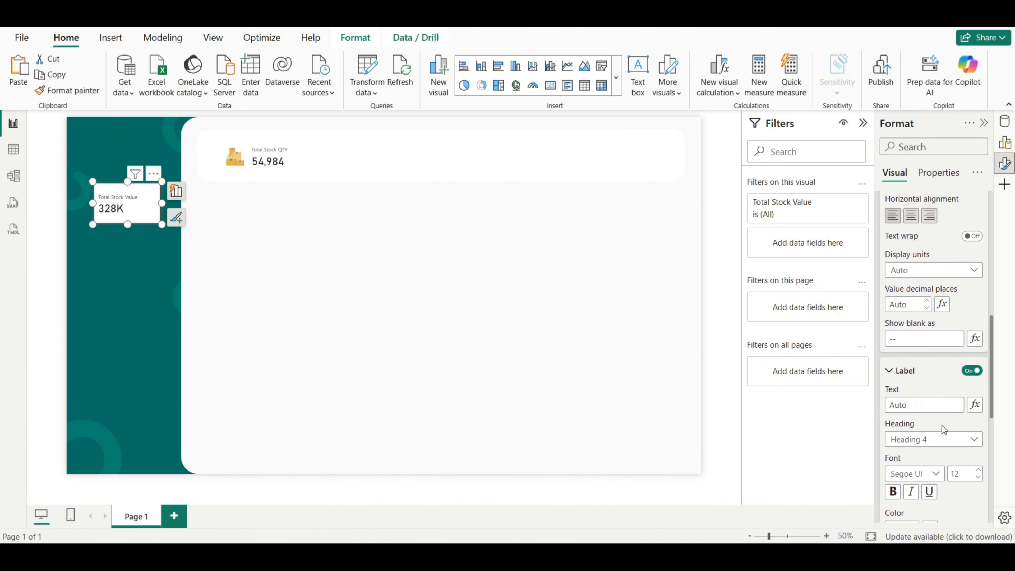
{"action": "left_click", "coordinate": [904, 370]}
{"action": "scroll", "coordinate": [925, 364], "scroll_direction": "up", "scroll_amount": 5}
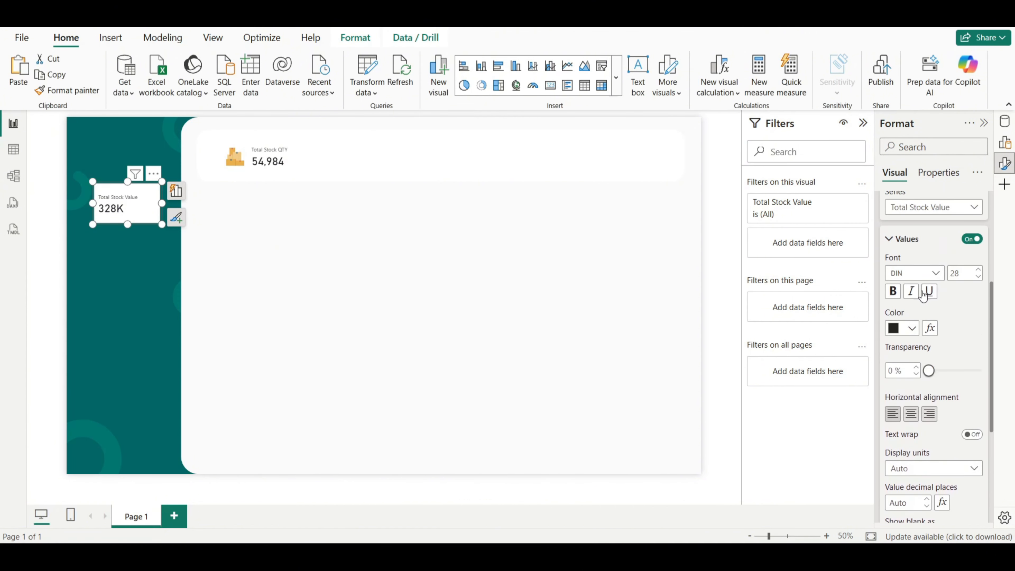
{"action": "scroll", "coordinate": [904, 248], "scroll_direction": "up", "scroll_amount": 3}
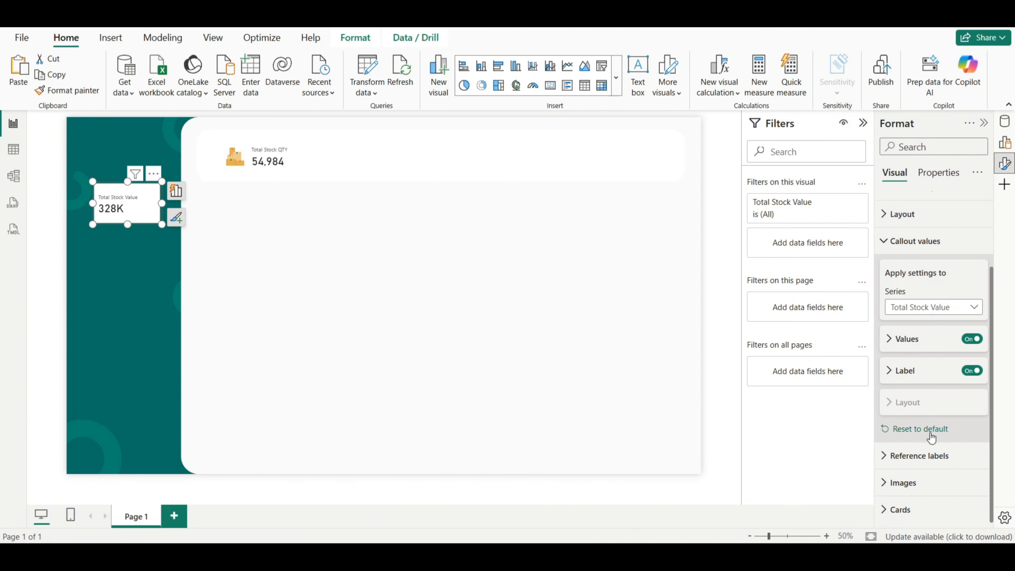
Step: Turn off the Total Stock Value card's background and border, and move it onto the white banner beside the Total Stock QTY card
{"action": "left_click", "coordinate": [887, 510]}
{"action": "scroll", "coordinate": [917, 446], "scroll_direction": "down", "scroll_amount": 8}
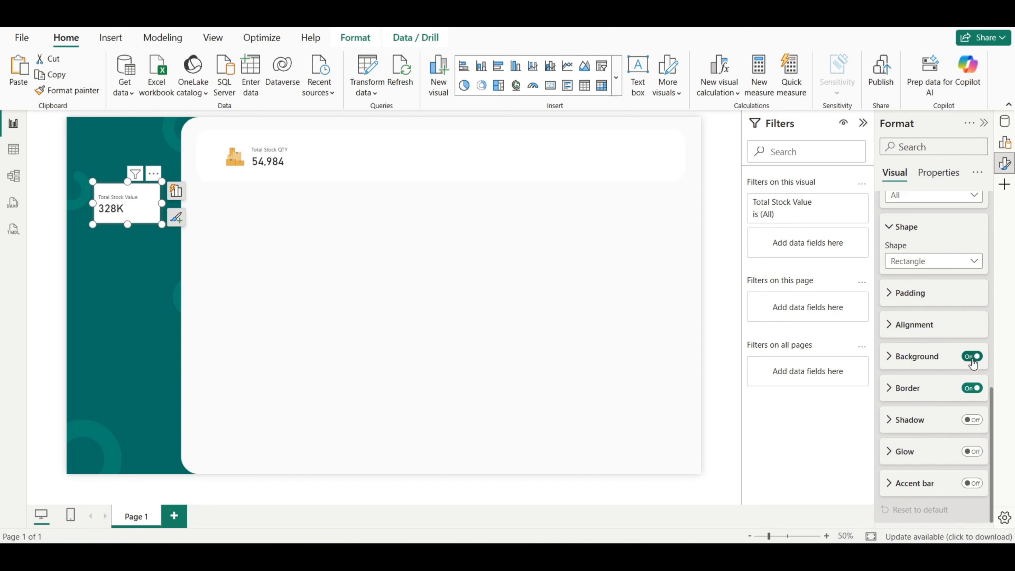
{"action": "left_click", "coordinate": [971, 356]}
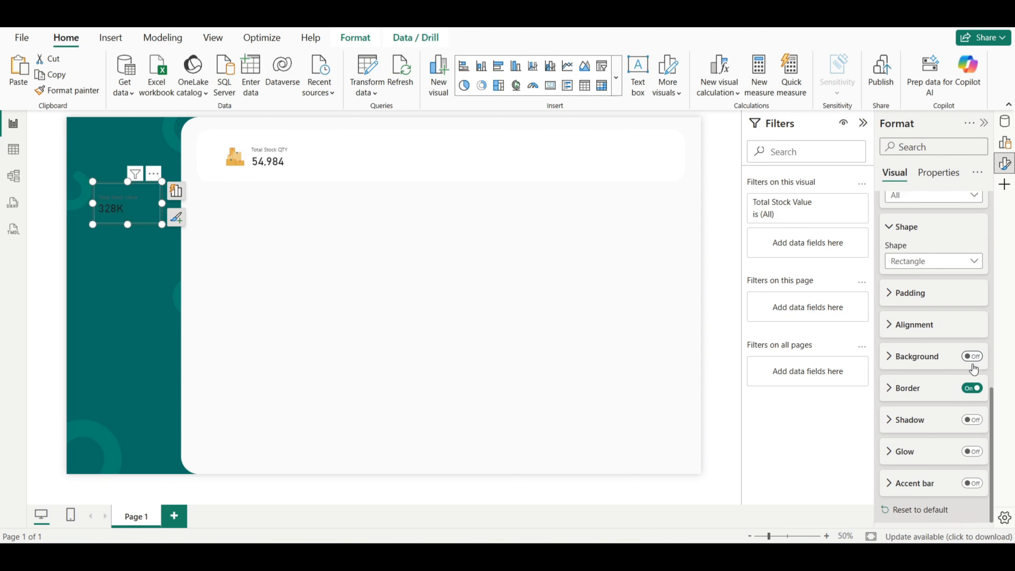
{"action": "left_click", "coordinate": [972, 388]}
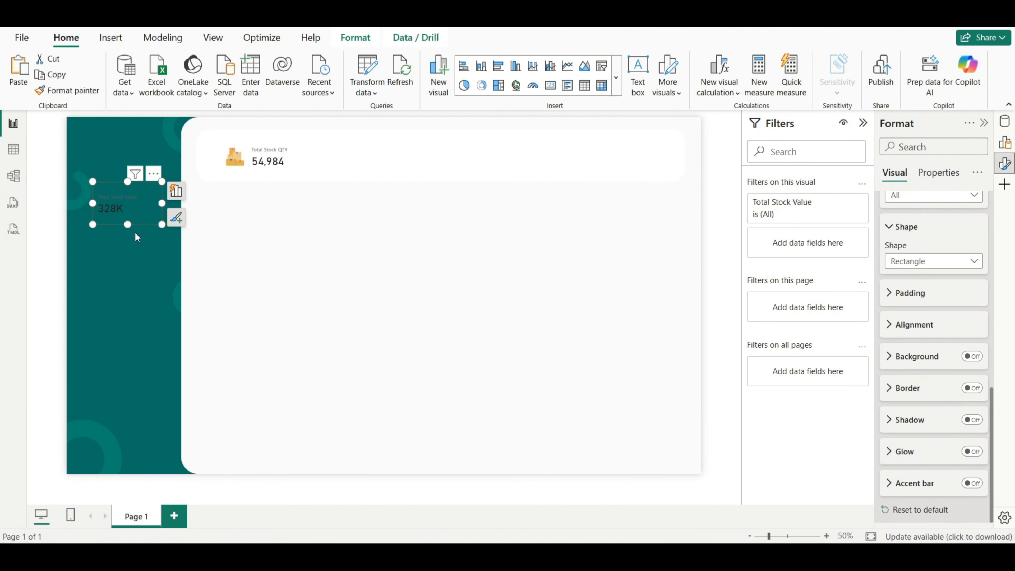
{"action": "left_click_drag", "start_coordinate": [129, 213], "coordinate": [380, 162]}
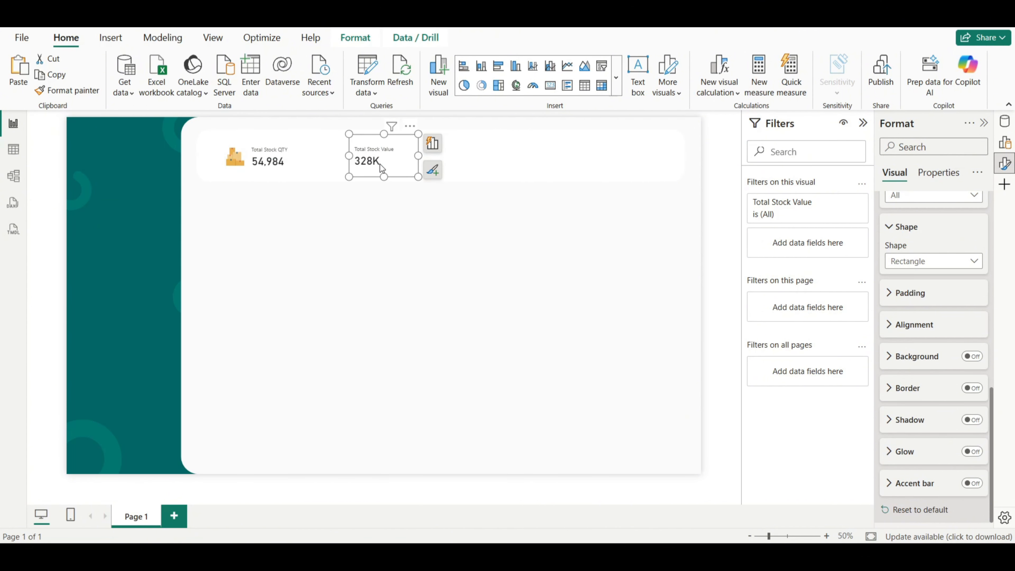
{"action": "left_click", "coordinate": [720, 199]}
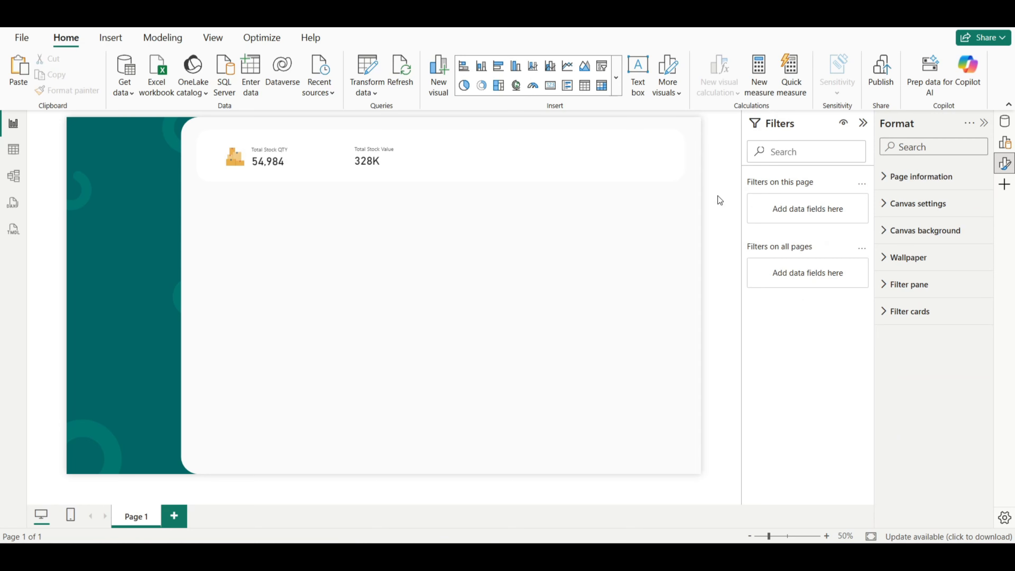
Step: Insert the money-bags.png image from the KPI Icon folder onto the page
{"action": "left_click", "coordinate": [111, 37]}
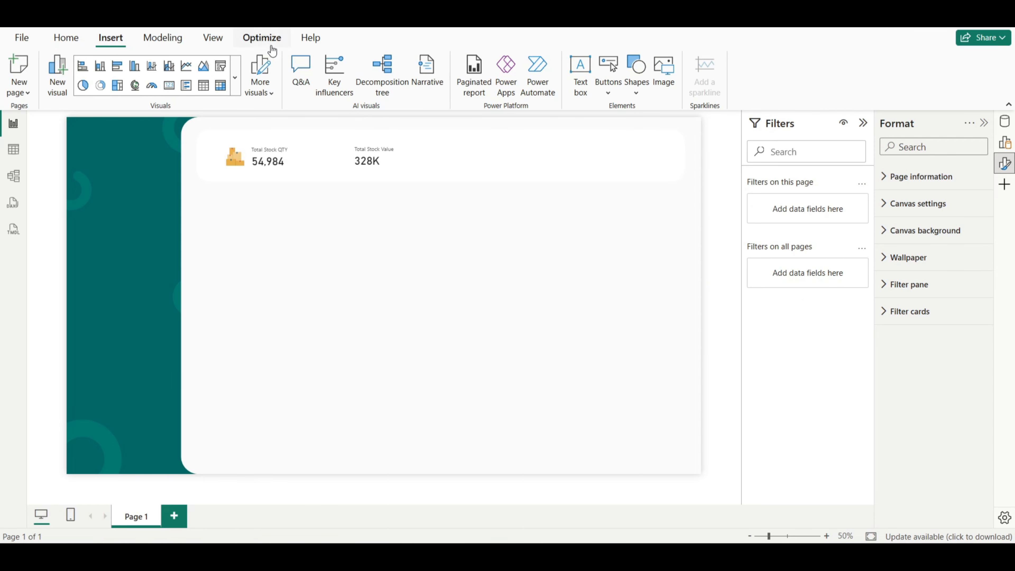
{"action": "left_click", "coordinate": [664, 83]}
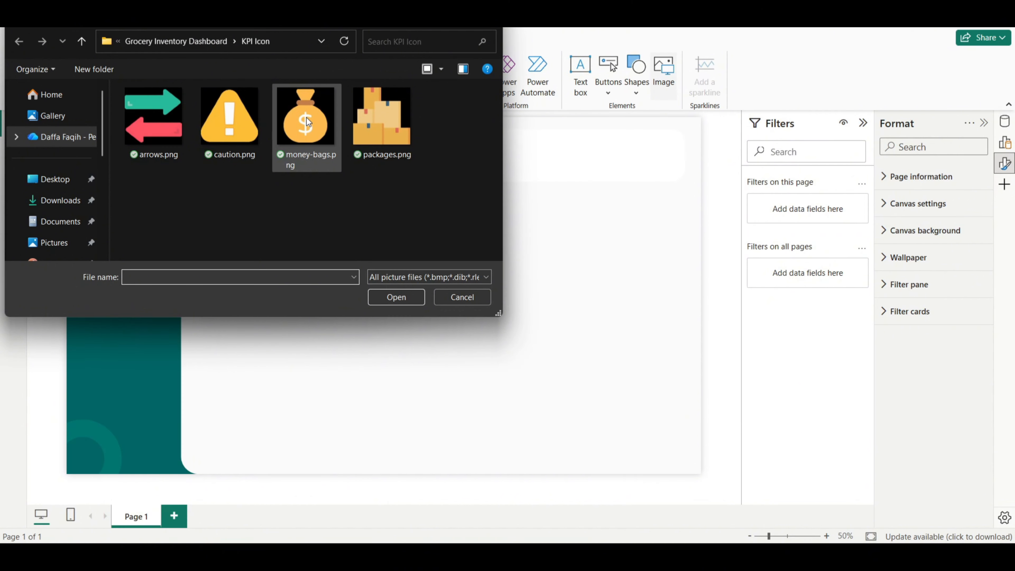
{"action": "left_click", "coordinate": [306, 118]}
{"action": "left_click", "coordinate": [401, 298]}
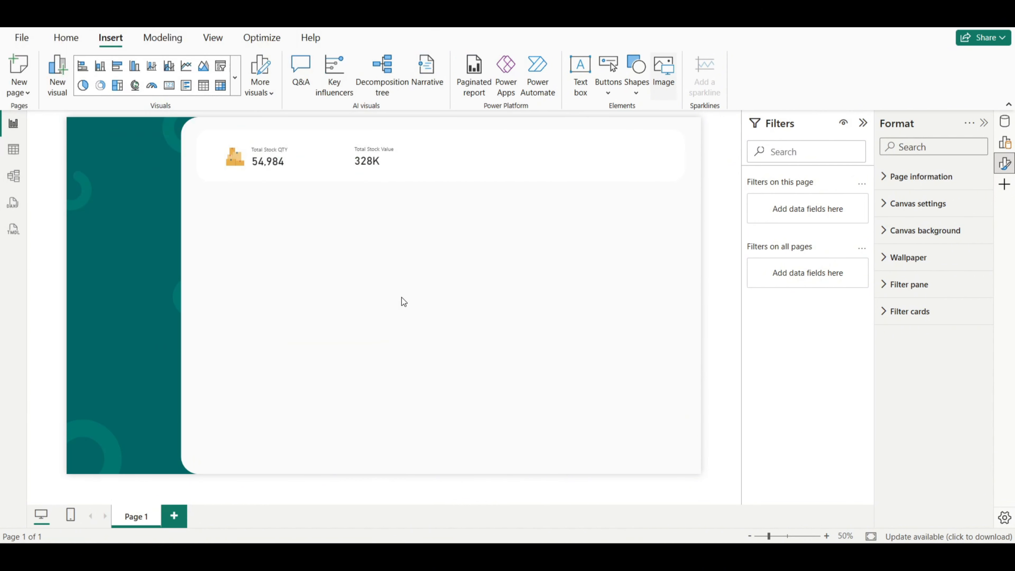
Step: Unlock the money bag image's aspect ratio, size it to 64 by 64, and place it just left of the Total Stock Value card
{"action": "left_click", "coordinate": [888, 204]}
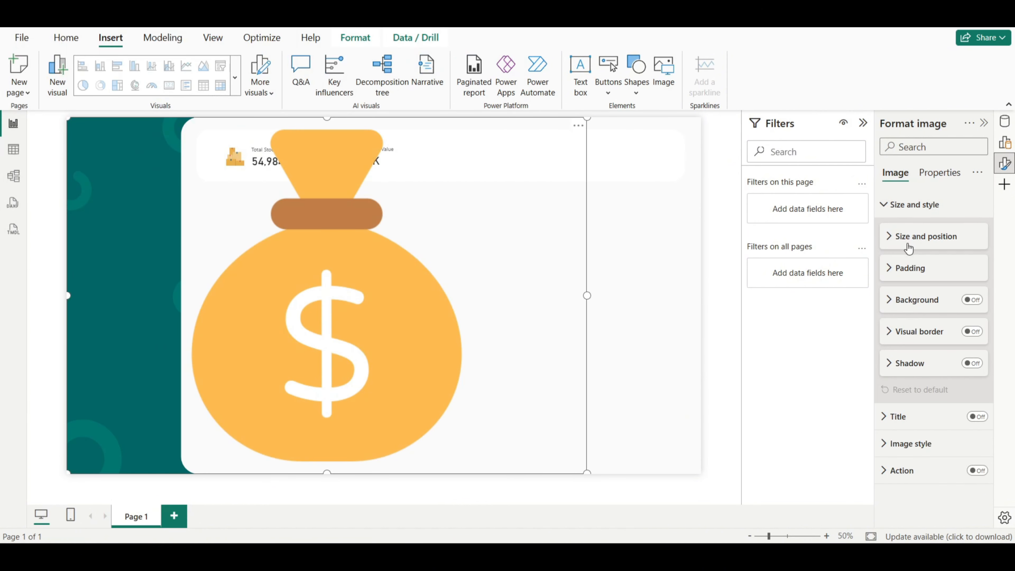
{"action": "left_click", "coordinate": [889, 238]}
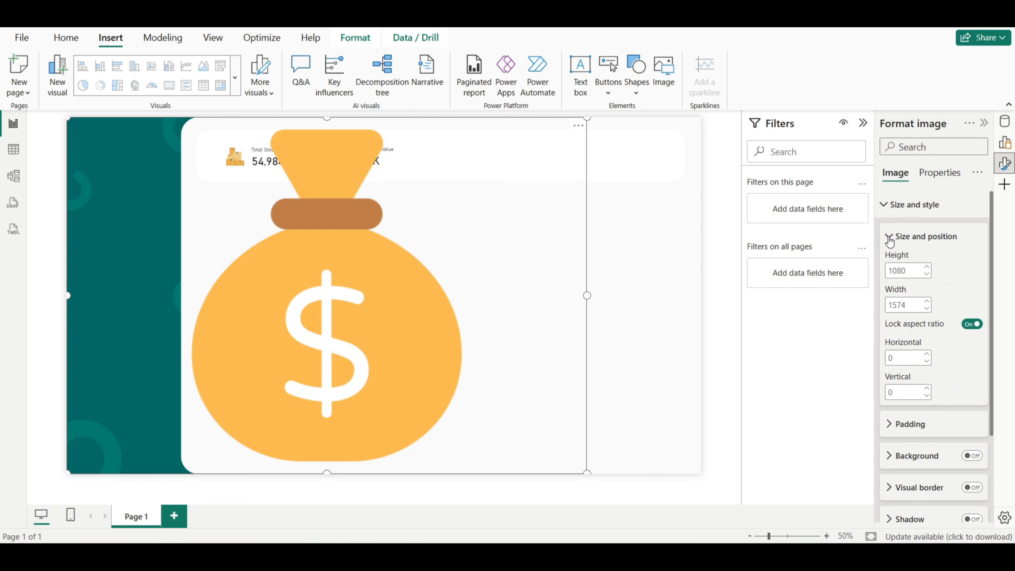
{"action": "left_click", "coordinate": [971, 323]}
{"action": "left_click", "coordinate": [896, 271]}
{"action": "type", "text": "64"}
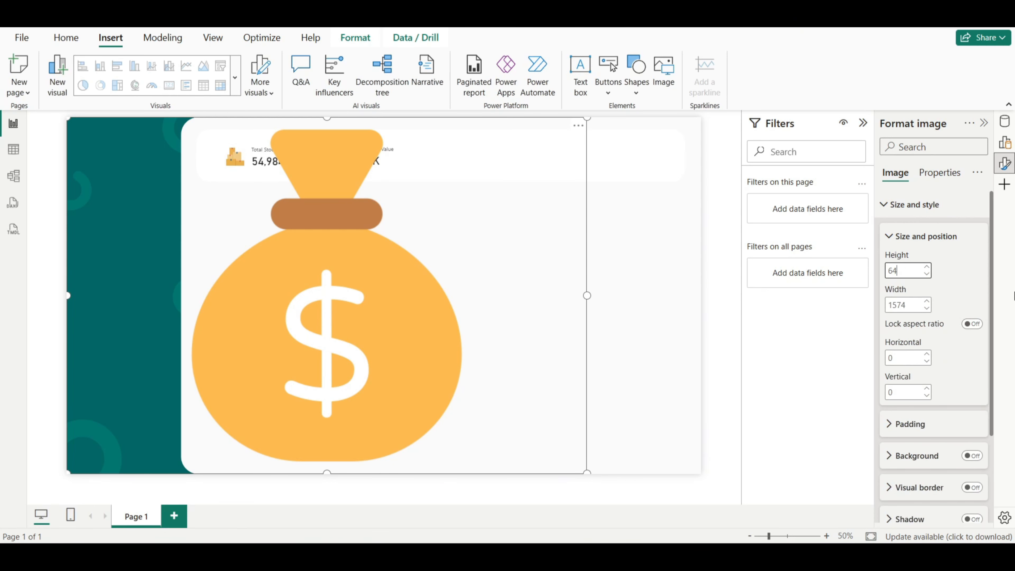
{"action": "key", "text": "Return"}
{"action": "left_click", "coordinate": [915, 306]}
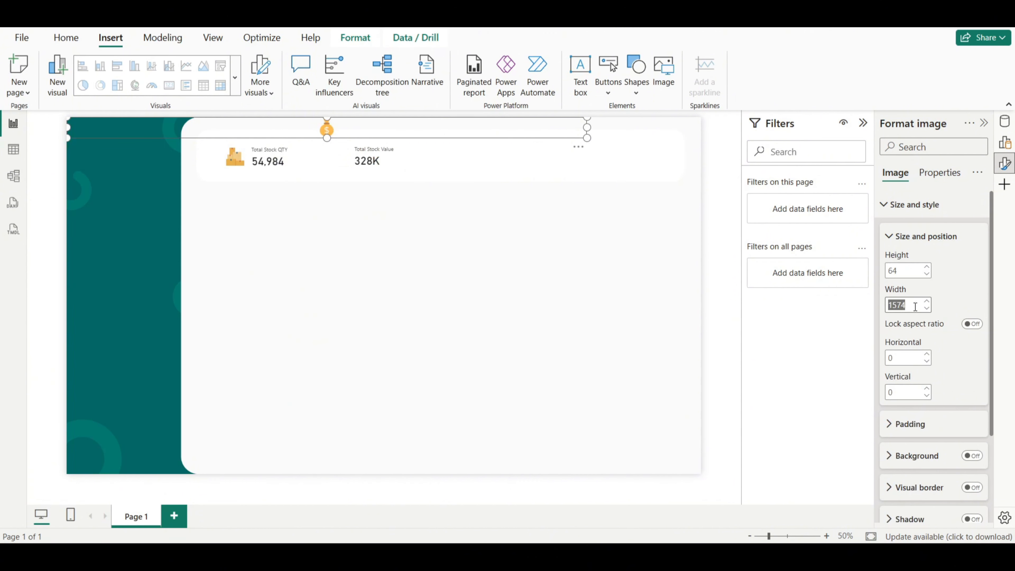
{"action": "type", "text": "64"}
{"action": "key", "text": "Return"}
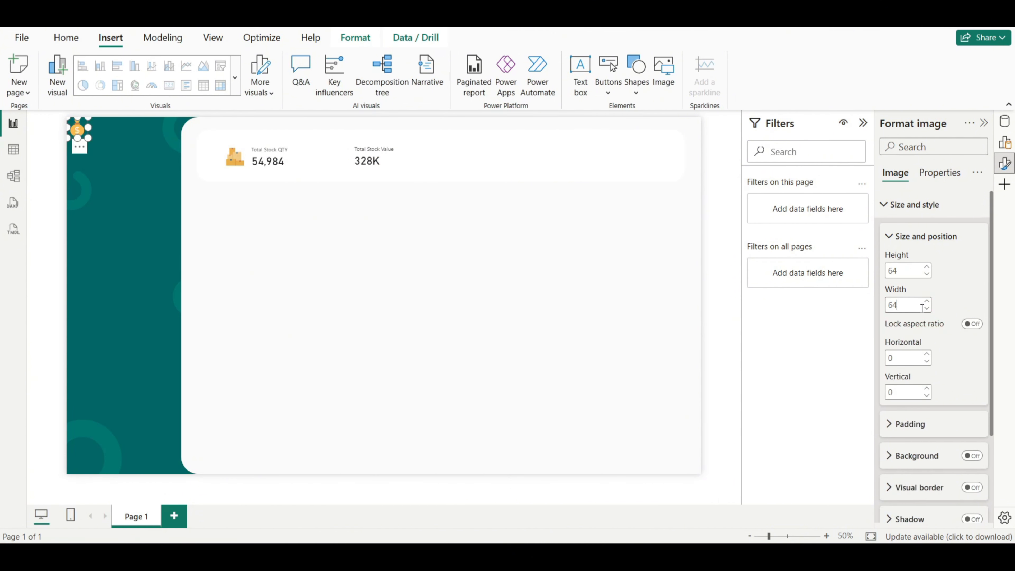
{"action": "left_click_drag", "start_coordinate": [78, 130], "coordinate": [335, 160]}
{"action": "left_click", "coordinate": [733, 190]}
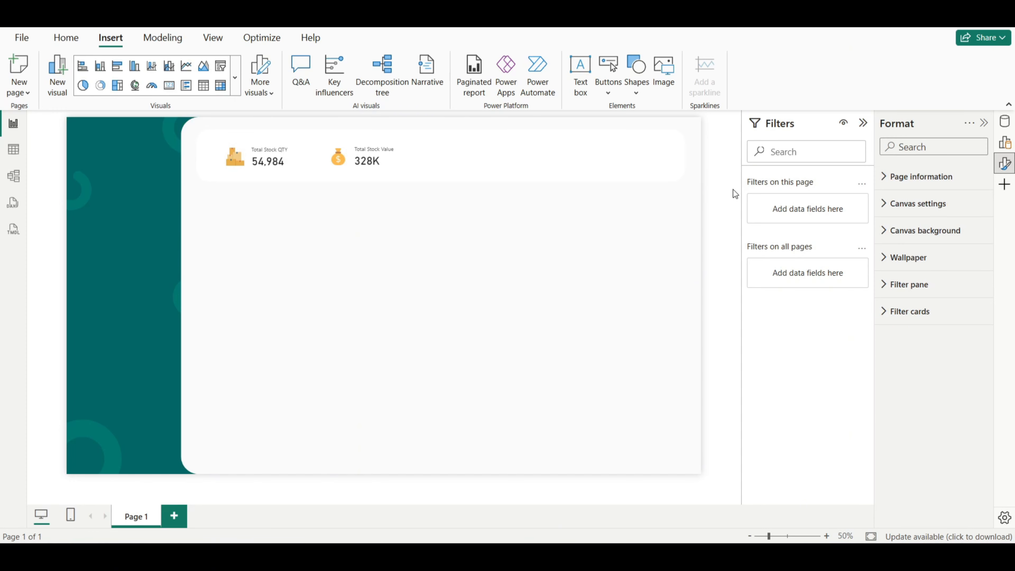
Step: Add a new card visual showing the Product Below Reorder Level measure from Key Measures
{"action": "left_click", "coordinate": [1004, 142]}
{"action": "left_click", "coordinate": [925, 262]}
{"action": "left_click", "coordinate": [934, 321]}
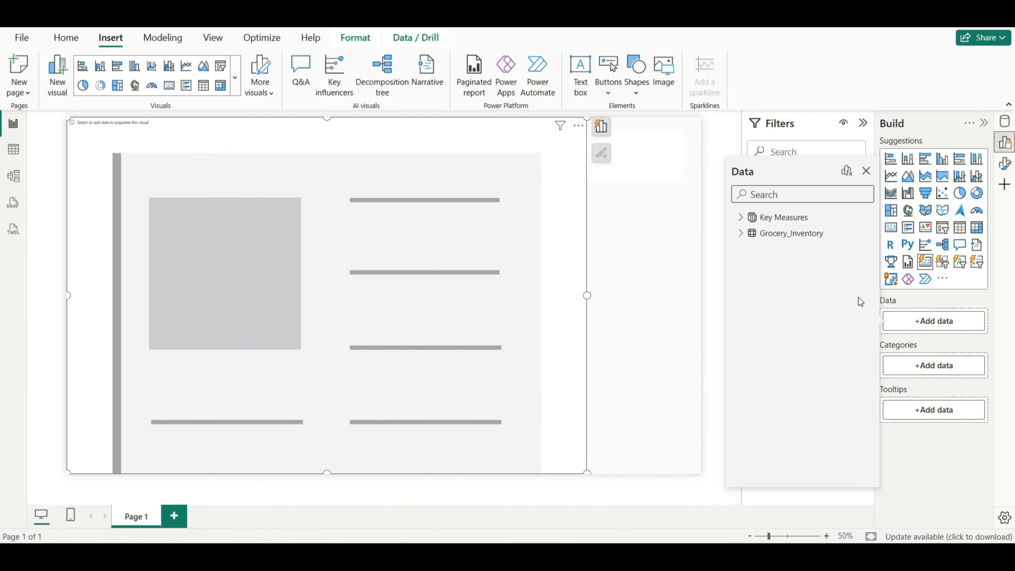
{"action": "left_click", "coordinate": [741, 217]}
{"action": "left_click", "coordinate": [762, 265]}
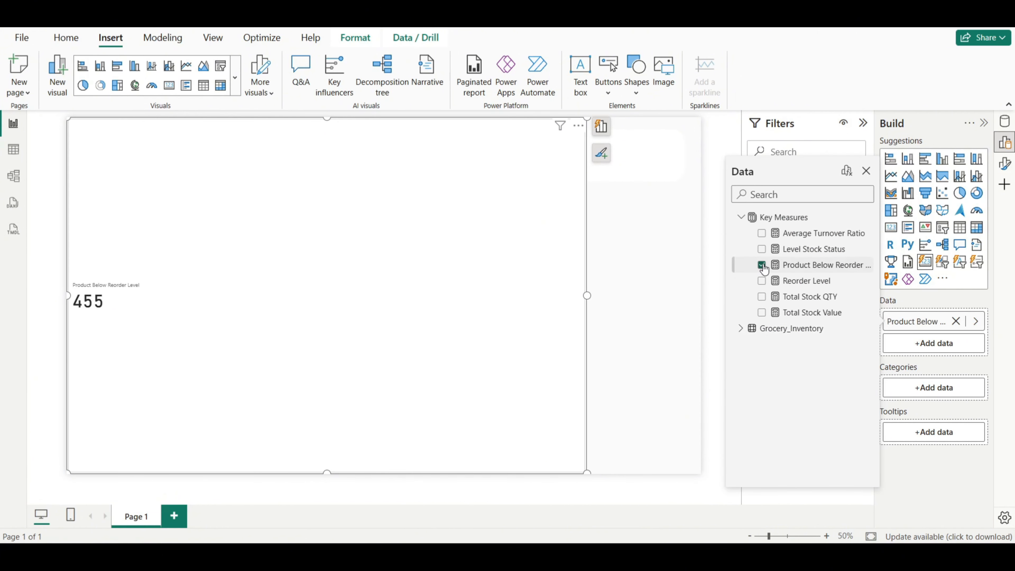
{"action": "left_click", "coordinate": [865, 171]}
Step: Set the Product Below Reorder Level card's height to 130 and width to 210
{"action": "left_click", "coordinate": [1004, 163]}
{"action": "left_click", "coordinate": [914, 204]}
{"action": "double_click", "coordinate": [902, 269]}
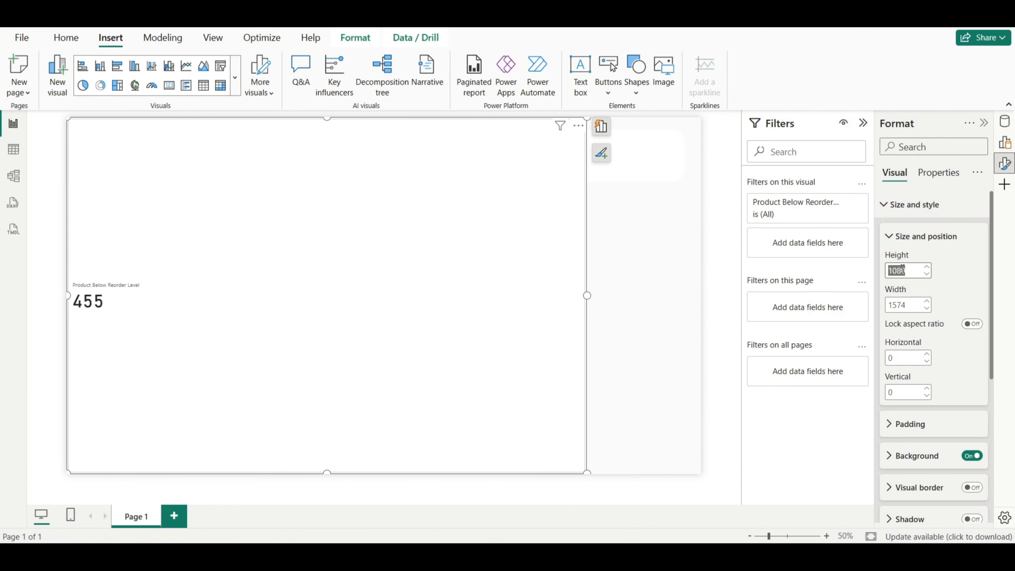
{"action": "type", "text": "130"}
{"action": "double_click", "coordinate": [903, 306]}
{"action": "type", "text": "210"}
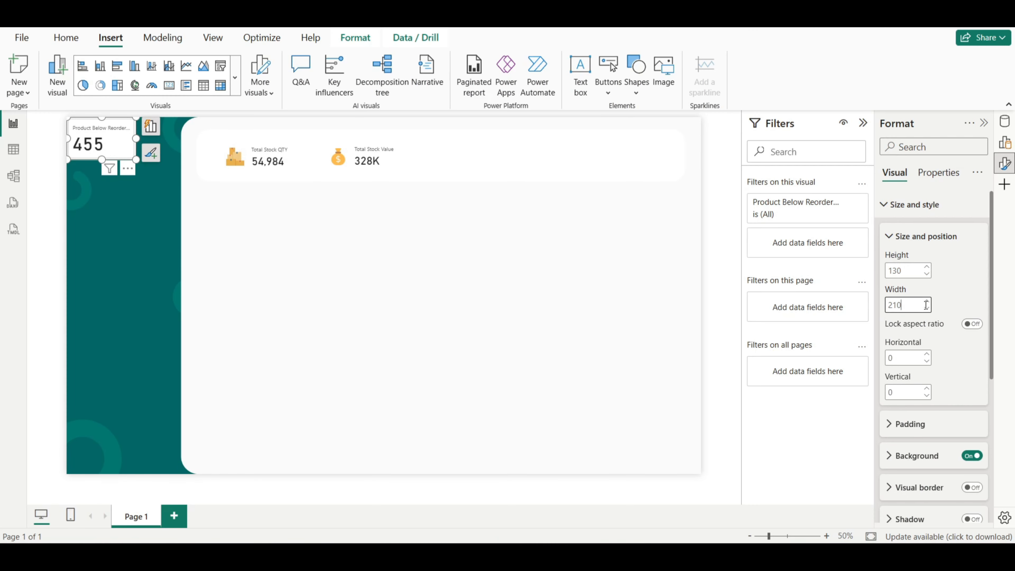
{"action": "left_click", "coordinate": [913, 204]}
Step: Apply the callout settings to the Product Below Reorder Level series and set its value font size to 28
{"action": "left_click", "coordinate": [914, 338]}
{"action": "left_click", "coordinate": [952, 282]}
{"action": "left_click", "coordinate": [924, 311]}
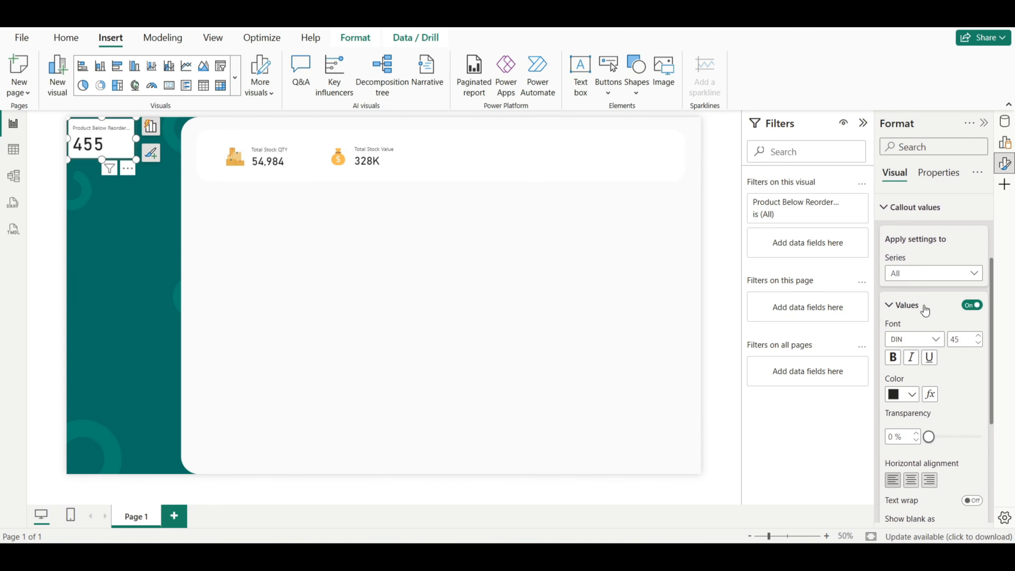
{"action": "scroll", "coordinate": [933, 304], "scroll_direction": "down", "scroll_amount": 1}
{"action": "double_click", "coordinate": [954, 274]}
{"action": "type", "text": "28"}
Step: Set the space between label and value to 6 px on the Product Below Reorder Level card
{"action": "scroll", "coordinate": [959, 344], "scroll_direction": "down", "scroll_amount": 5}
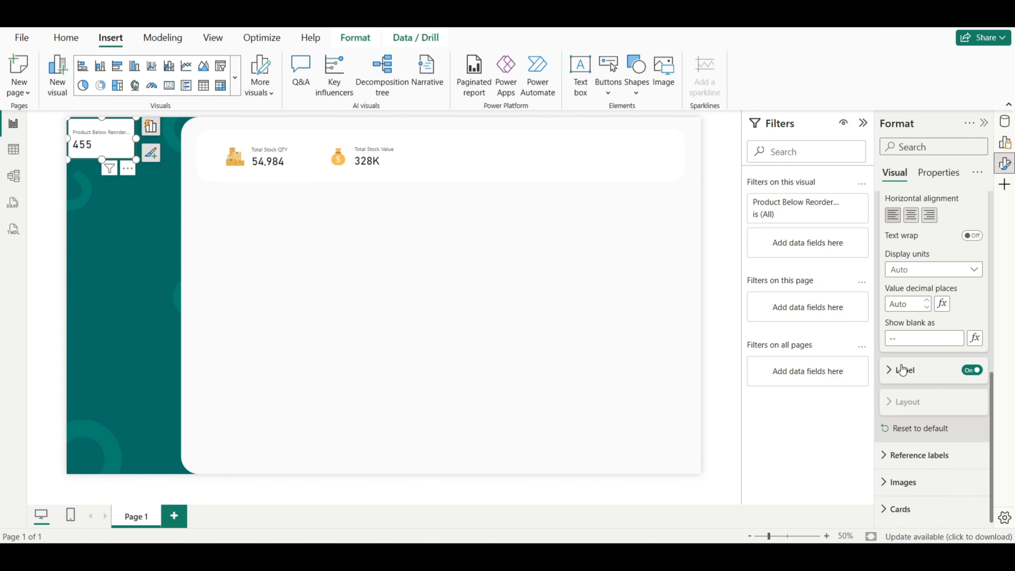
{"action": "left_click", "coordinate": [902, 367]}
{"action": "scroll", "coordinate": [940, 362], "scroll_direction": "down", "scroll_amount": 3}
{"action": "double_click", "coordinate": [896, 516]}
{"action": "type", "text": "6"}
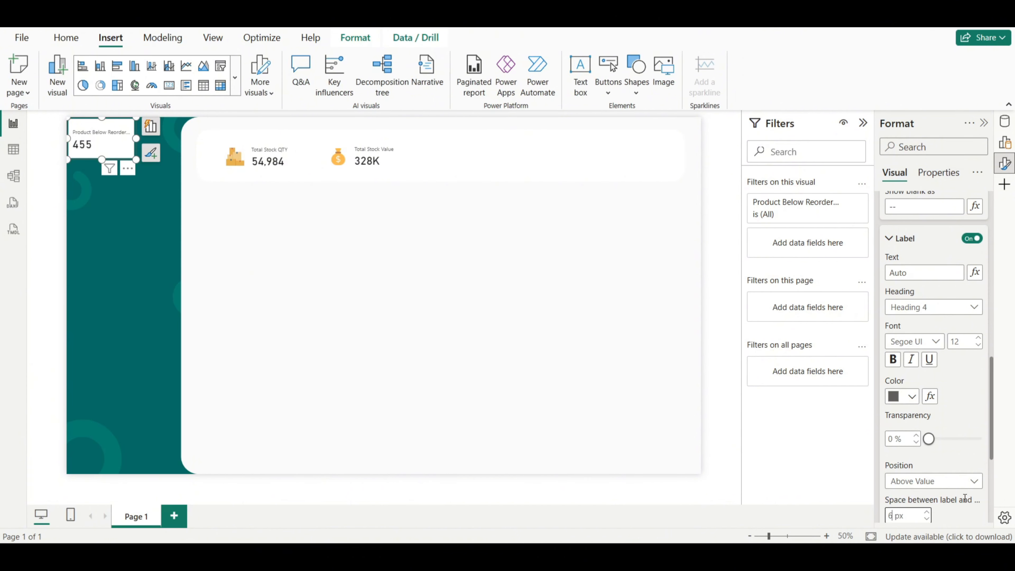
{"action": "scroll", "coordinate": [943, 457], "scroll_direction": "down", "scroll_amount": 3}
{"action": "scroll", "coordinate": [922, 445], "scroll_direction": "up", "scroll_amount": 10}
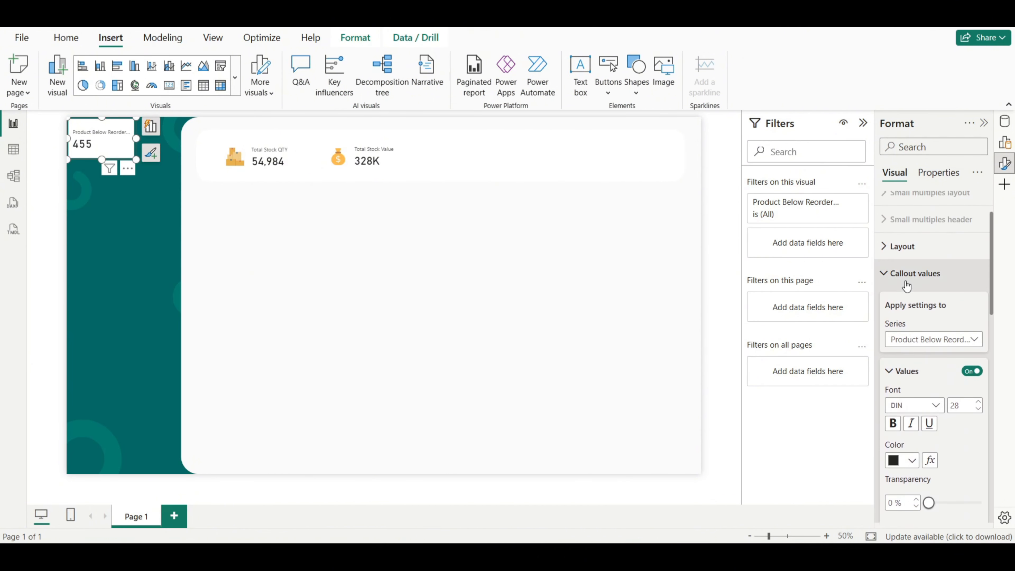
{"action": "left_click", "coordinate": [907, 280]}
Step: Turn off the Product Below Reorder Level card's background and border, and move it onto the white banner right of Total Stock Value
{"action": "left_click", "coordinate": [891, 424]}
{"action": "scroll", "coordinate": [918, 404], "scroll_direction": "down", "scroll_amount": 6}
{"action": "left_click", "coordinate": [971, 385]}
{"action": "left_click", "coordinate": [971, 416]}
{"action": "left_click", "coordinate": [719, 267]}
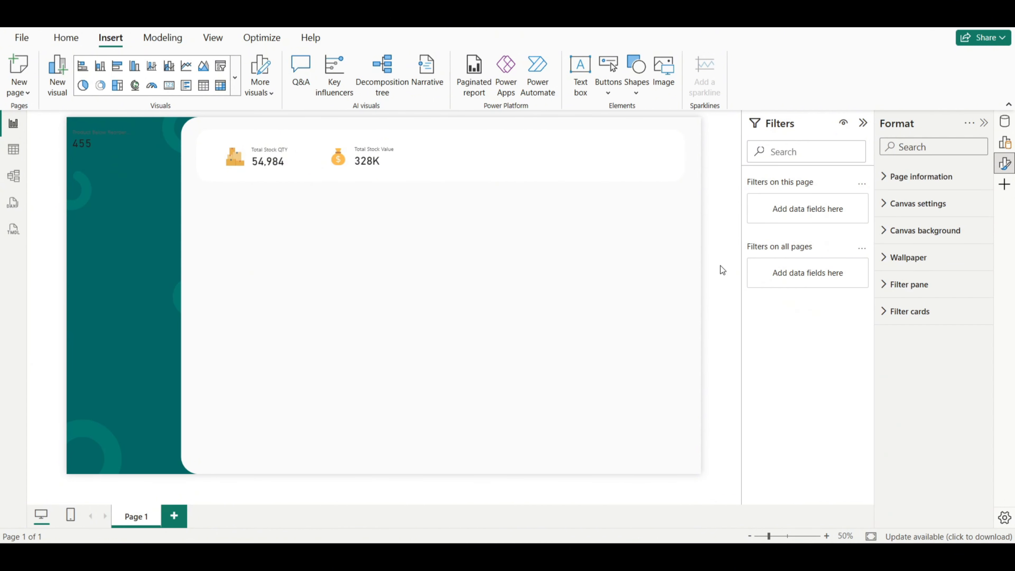
{"action": "left_click_drag", "start_coordinate": [92, 147], "coordinate": [499, 163]}
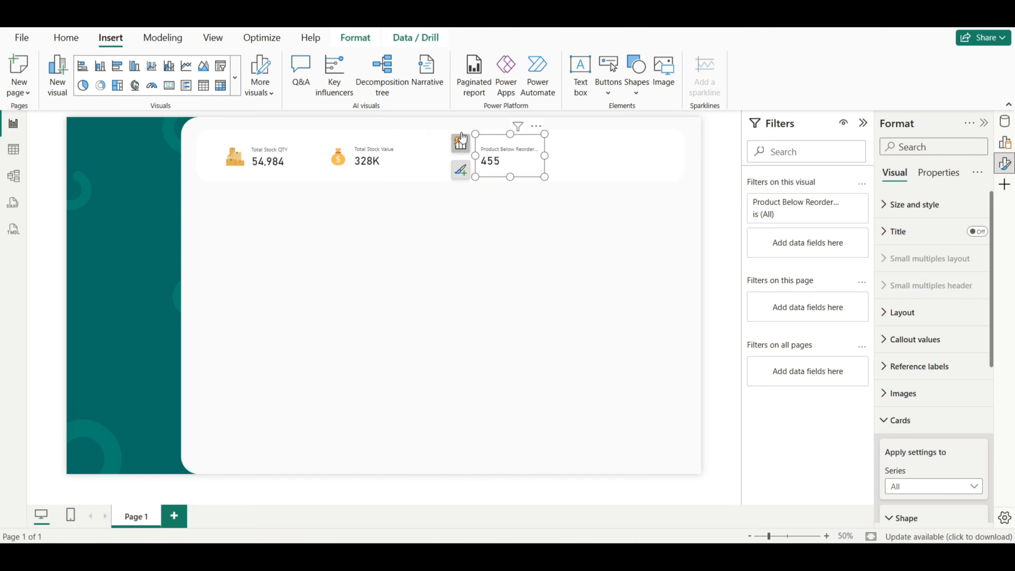
Step: Insert the caution.png image from the KPI Icon folder onto the page
{"action": "left_click", "coordinate": [636, 76]}
{"action": "left_click", "coordinate": [663, 72]}
{"action": "left_click", "coordinate": [250, 140]}
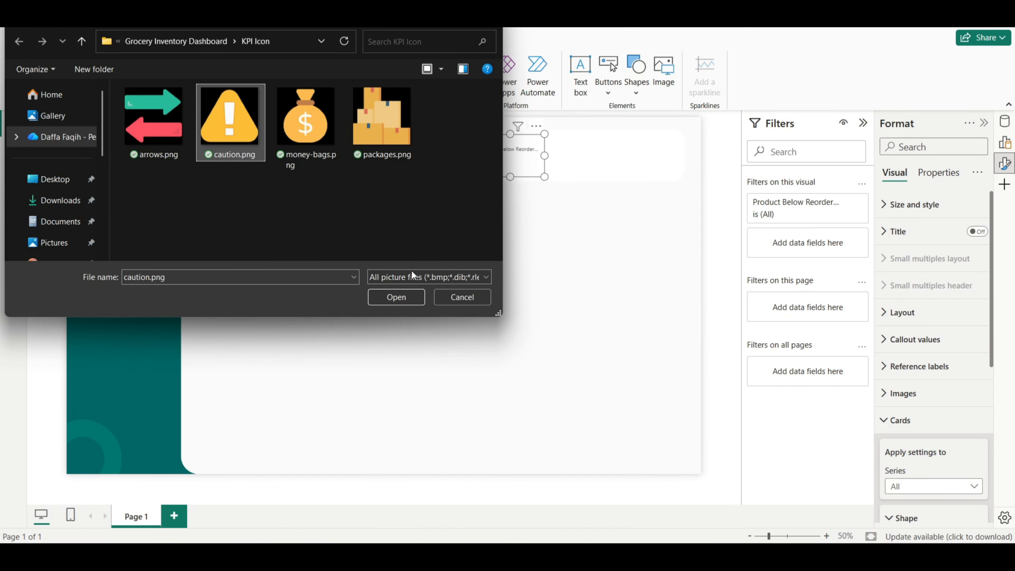
{"action": "left_click", "coordinate": [408, 296]}
Step: Unlock the caution image's aspect ratio, size it to 64 by 64, and place it just left of the Product Below Reorder Level card
{"action": "left_click", "coordinate": [913, 205]}
{"action": "left_click_drag", "start_coordinate": [888, 271], "coordinate": [969, 279]}
{"action": "type", "text": "64"}
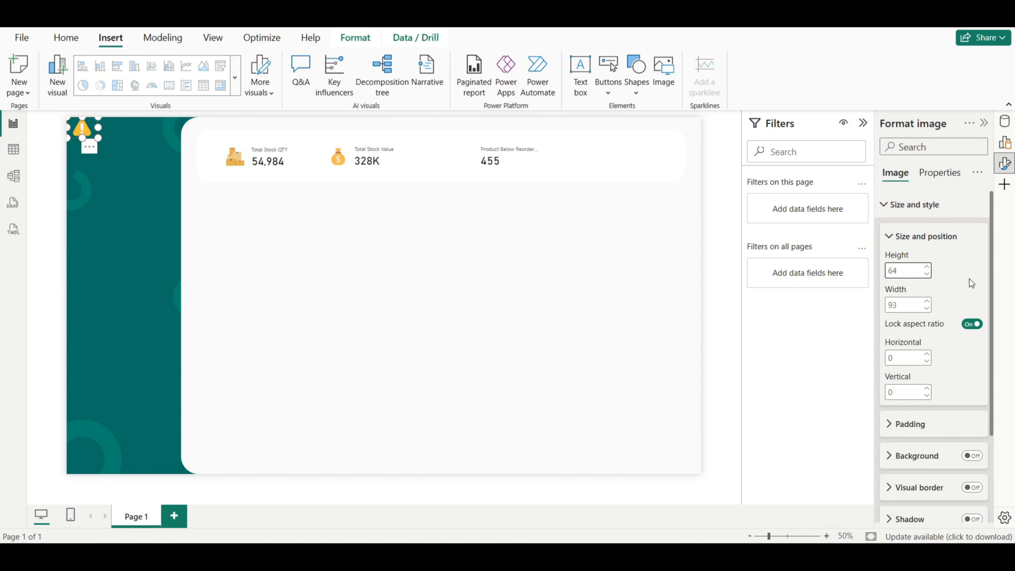
{"action": "left_click", "coordinate": [965, 330]}
{"action": "left_click_drag", "start_coordinate": [887, 305], "coordinate": [953, 309]}
{"action": "type", "text": "64"}
{"action": "left_click", "coordinate": [533, 250]}
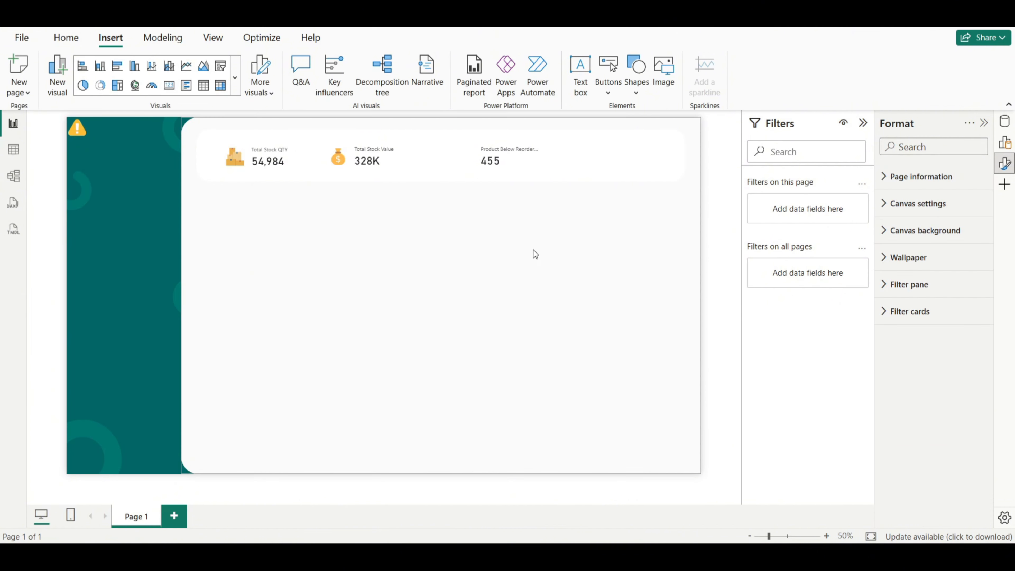
{"action": "left_click_drag", "start_coordinate": [77, 127], "coordinate": [463, 164]}
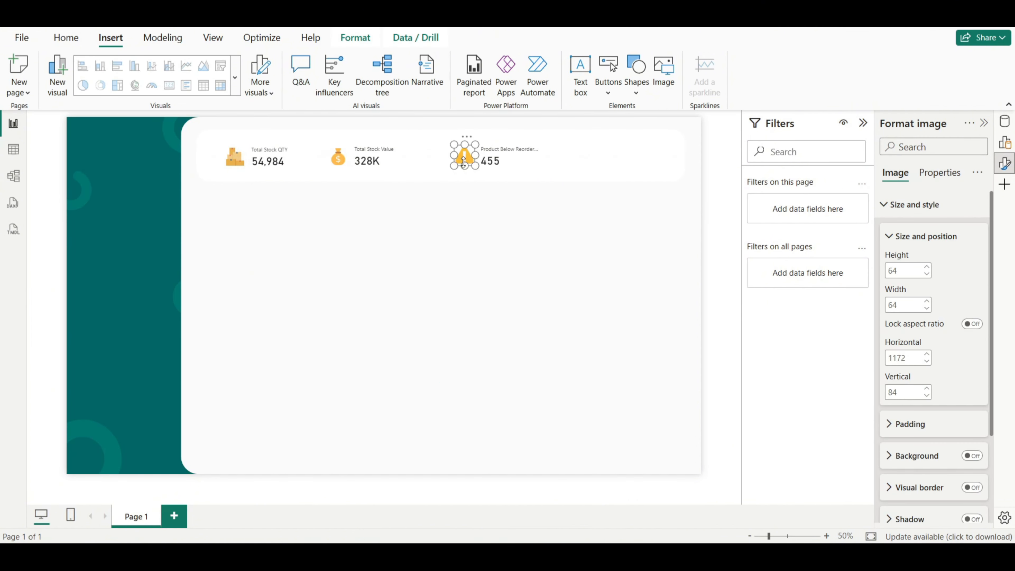
{"action": "left_click", "coordinate": [724, 172]}
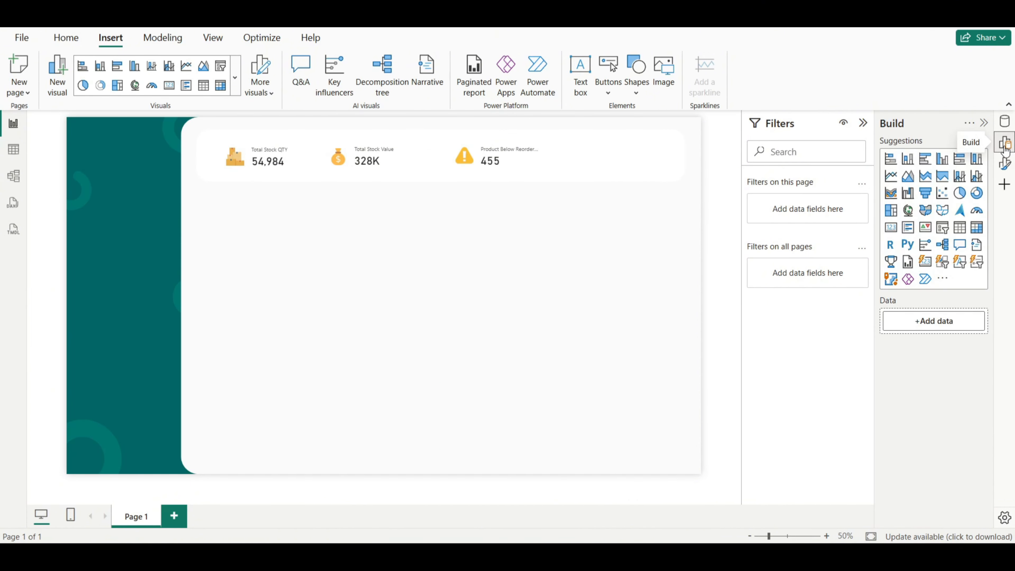
Step: Add a card visual to the page showing the Average Turnover Ratio measure from Key Measures
{"action": "left_click", "coordinate": [925, 262]}
{"action": "left_click", "coordinate": [918, 321]}
{"action": "left_click", "coordinate": [741, 217]}
{"action": "left_click", "coordinate": [788, 233]}
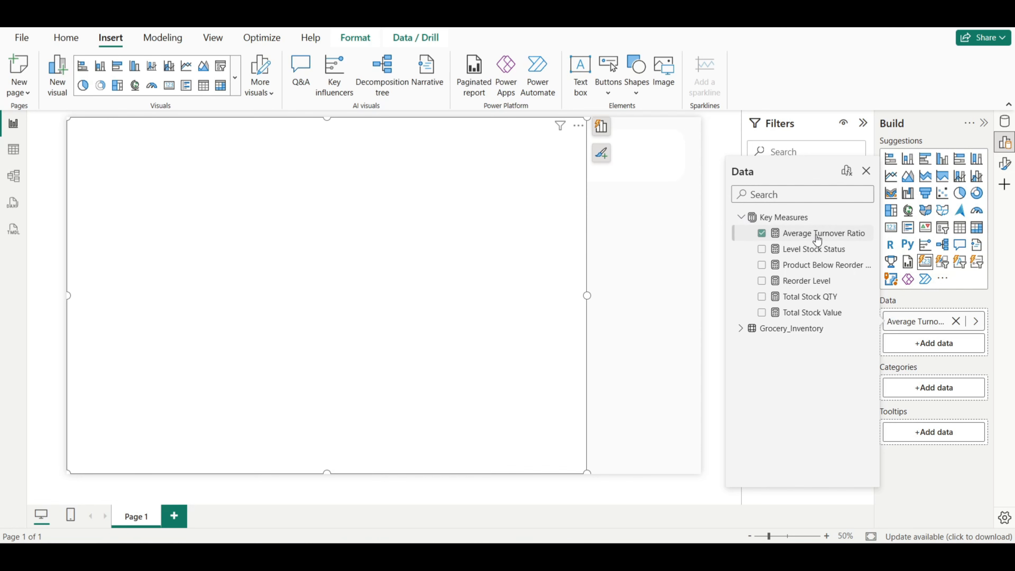
{"action": "left_click", "coordinate": [740, 217]}
{"action": "left_click", "coordinate": [865, 172]}
Step: Size the Average Turnover Ratio card to height 130 and width 210, and turn off its overall visual background
{"action": "left_click", "coordinate": [1004, 163]}
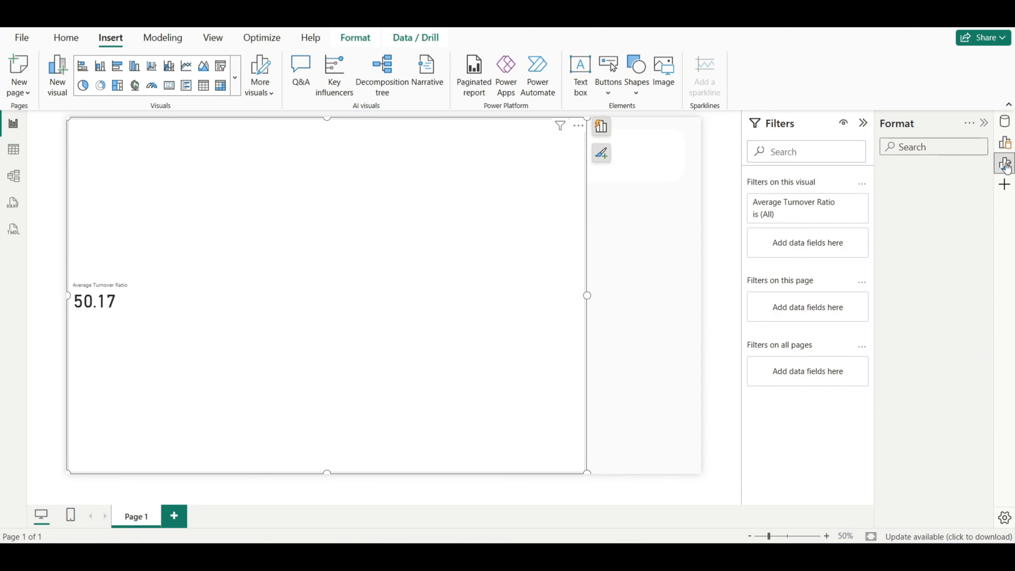
{"action": "left_click", "coordinate": [915, 204]}
{"action": "double_click", "coordinate": [902, 271]}
{"action": "type", "text": "130"}
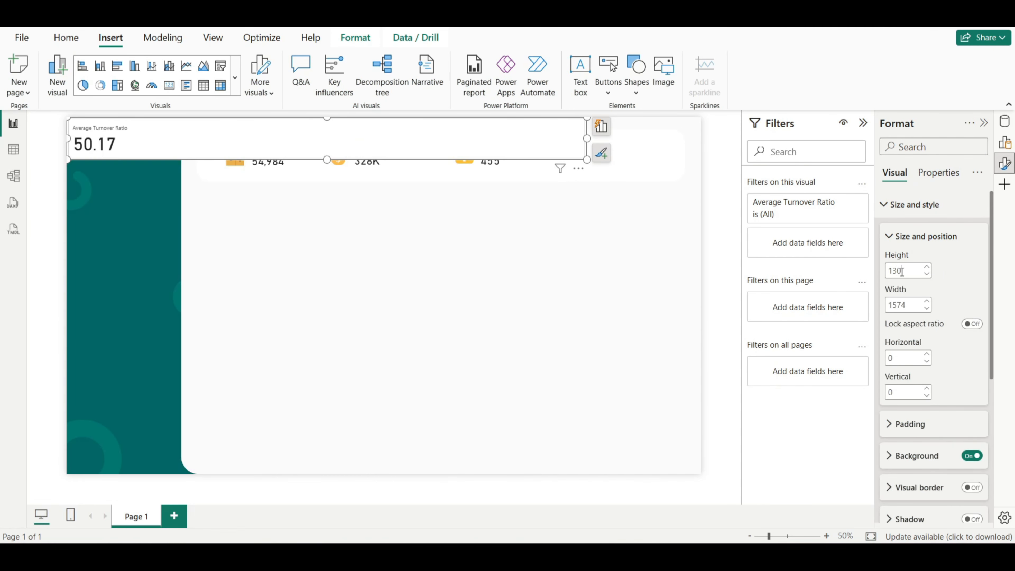
{"action": "double_click", "coordinate": [912, 305]}
{"action": "type", "text": "210"}
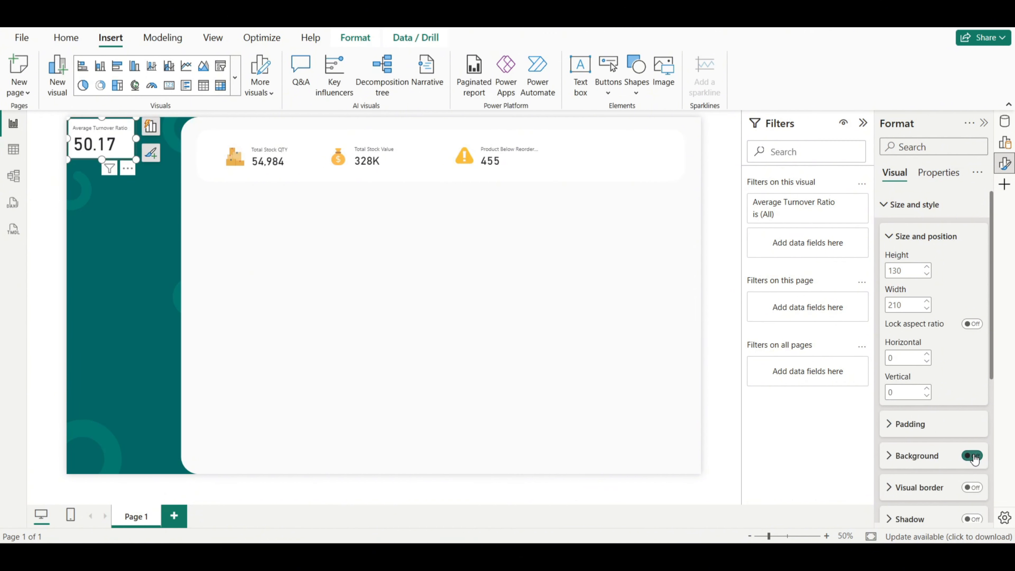
Step: Set the callout value font size to 28 on the Average Turnover Ratio card
{"action": "left_click", "coordinate": [884, 204]}
{"action": "left_click", "coordinate": [886, 339]}
{"action": "left_click", "coordinate": [915, 408]}
{"action": "left_click", "coordinate": [923, 436]}
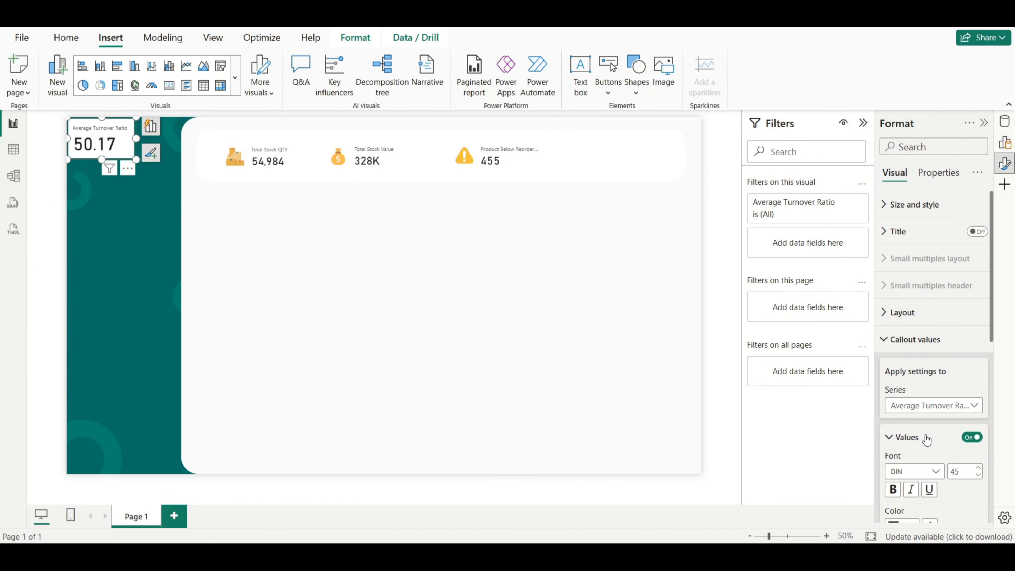
{"action": "double_click", "coordinate": [959, 471]}
{"action": "type", "text": "28"}
Step: Set the space between label and value to 6 px on the Average Turnover Ratio card
{"action": "scroll", "coordinate": [934, 435], "scroll_direction": "down", "scroll_amount": 2}
{"action": "scroll", "coordinate": [918, 419], "scroll_direction": "down", "scroll_amount": 6}
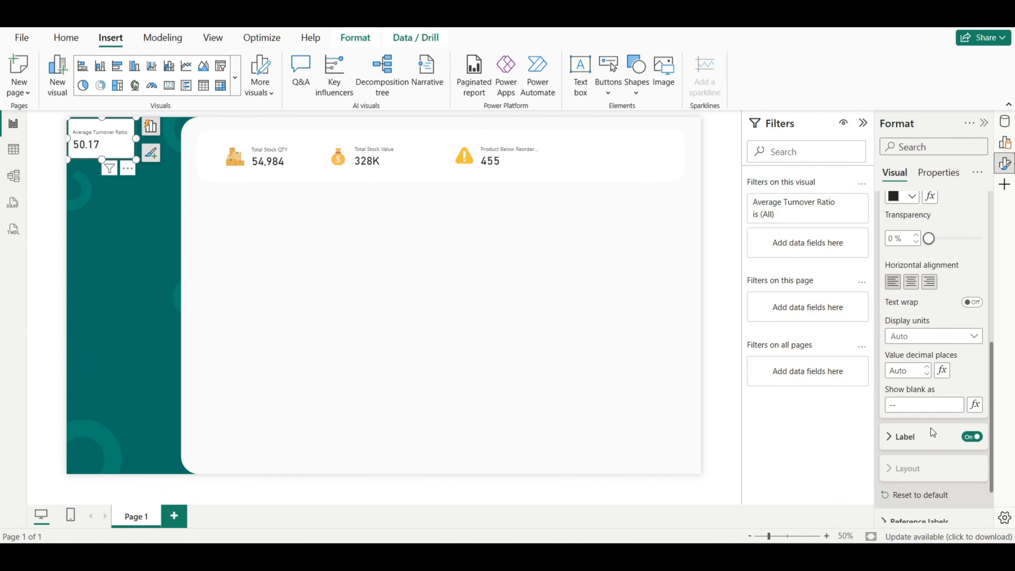
{"action": "left_click", "coordinate": [890, 369]}
{"action": "scroll", "coordinate": [947, 358], "scroll_direction": "down", "scroll_amount": 5}
{"action": "double_click", "coordinate": [890, 449]}
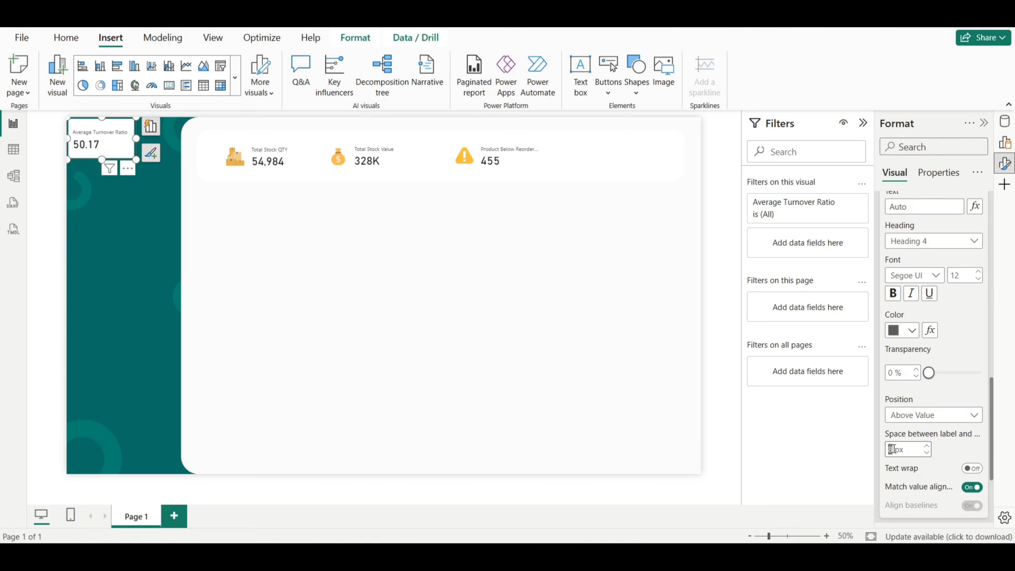
{"action": "type", "text": "6"}
{"action": "scroll", "coordinate": [941, 443], "scroll_direction": "down", "scroll_amount": 2}
{"action": "scroll", "coordinate": [943, 440], "scroll_direction": "up", "scroll_amount": 4}
{"action": "scroll", "coordinate": [942, 441], "scroll_direction": "up", "scroll_amount": 8}
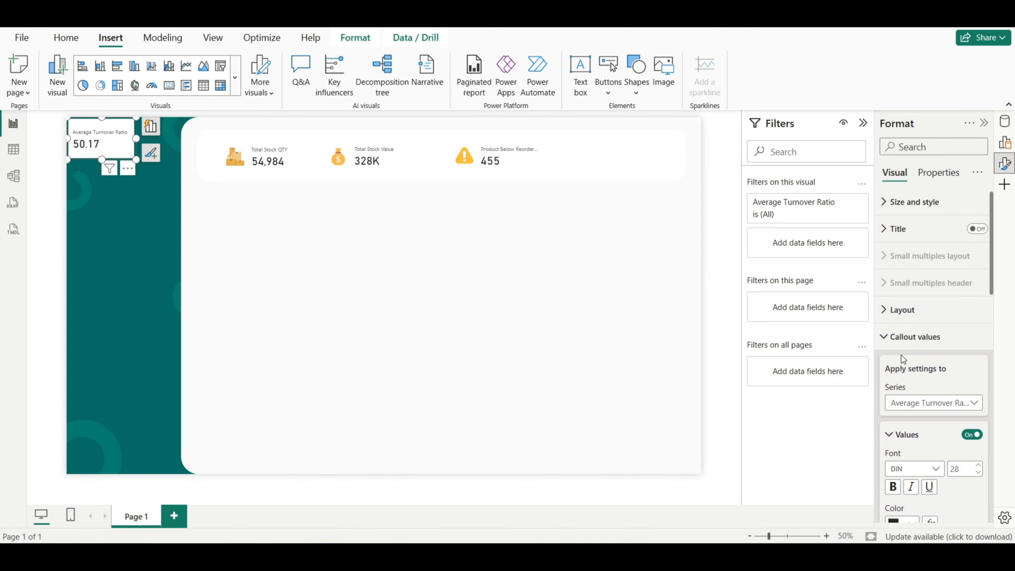
Step: Turn off the Average Turnover Ratio card's inner background and border, and move it onto the white banner right of Product Below Reorder Level
{"action": "left_click", "coordinate": [888, 337]}
{"action": "left_click", "coordinate": [888, 420]}
{"action": "scroll", "coordinate": [931, 407], "scroll_direction": "down", "scroll_amount": 6}
{"action": "left_click", "coordinate": [972, 356]}
{"action": "left_click", "coordinate": [972, 387]}
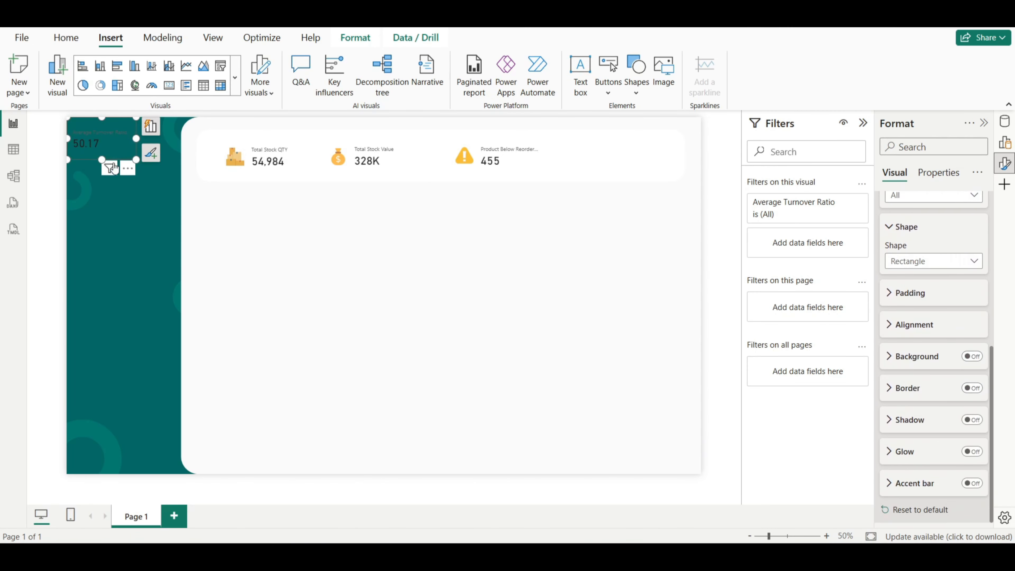
{"action": "left_click_drag", "start_coordinate": [100, 144], "coordinate": [624, 162]}
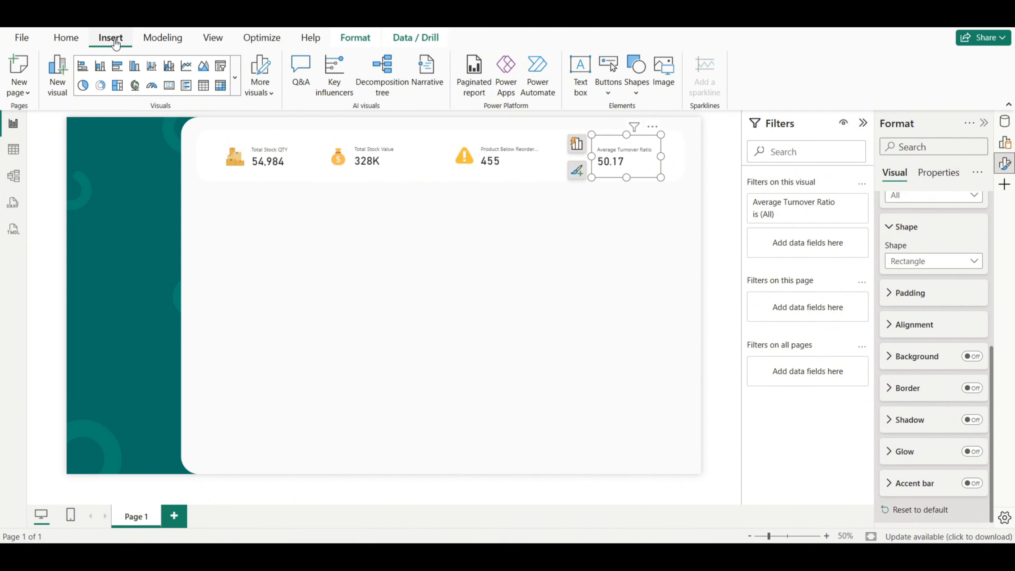
Step: Insert the green and red arrows image, unlock its aspect ratio, and size it to 64 by 64
{"action": "left_click", "coordinate": [664, 72]}
{"action": "left_click", "coordinate": [391, 296]}
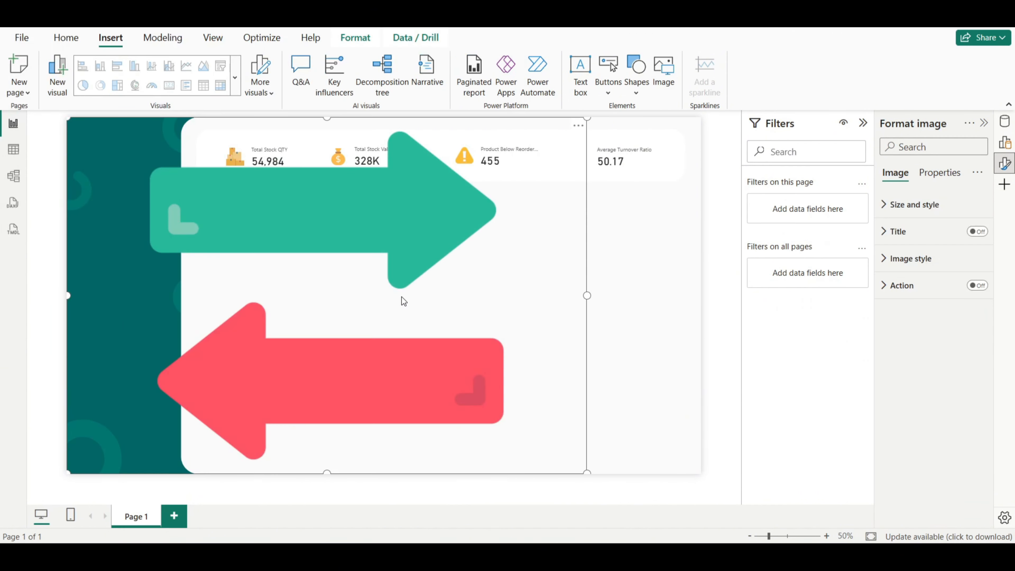
{"action": "left_click", "coordinate": [889, 205]}
{"action": "left_click", "coordinate": [905, 271]}
{"action": "type", "text": "64"}
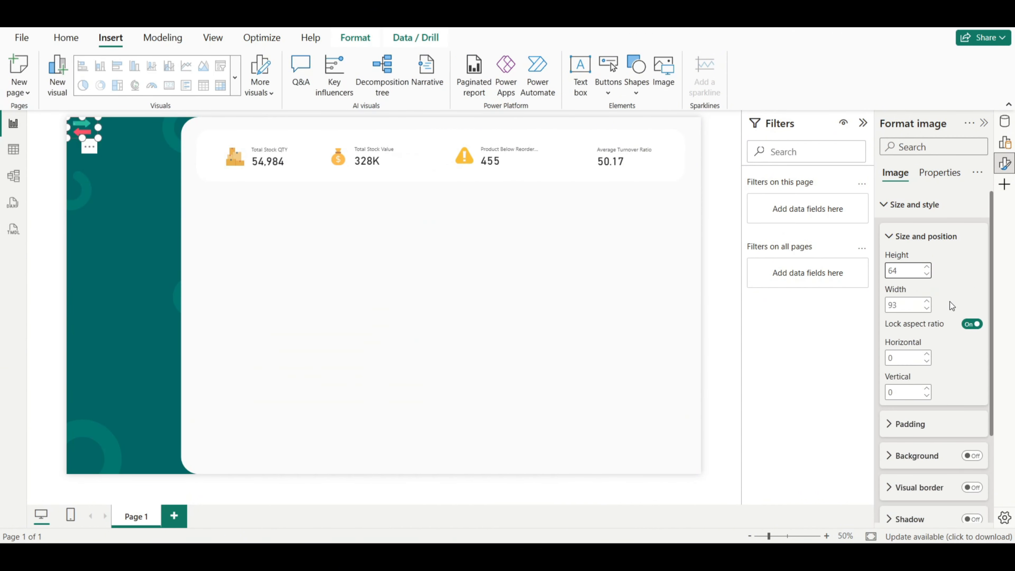
{"action": "left_click", "coordinate": [972, 323]}
{"action": "left_click", "coordinate": [904, 305]}
{"action": "type", "text": "64"}
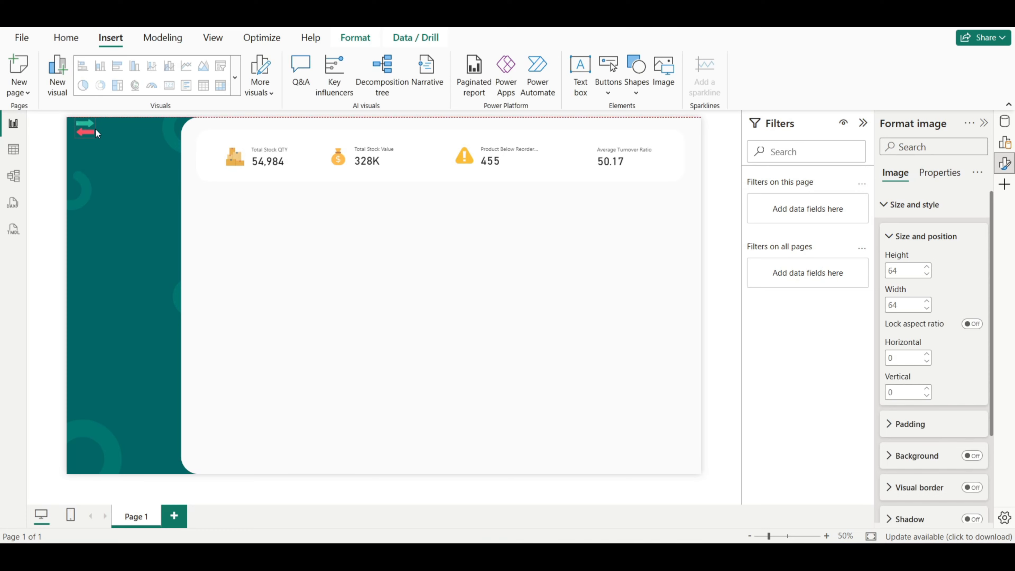
Step: Place the arrows image just left of the Average Turnover Ratio card on the banner
{"action": "left_click_drag", "start_coordinate": [95, 128], "coordinate": [597, 147]}
{"action": "left_click", "coordinate": [722, 193]}
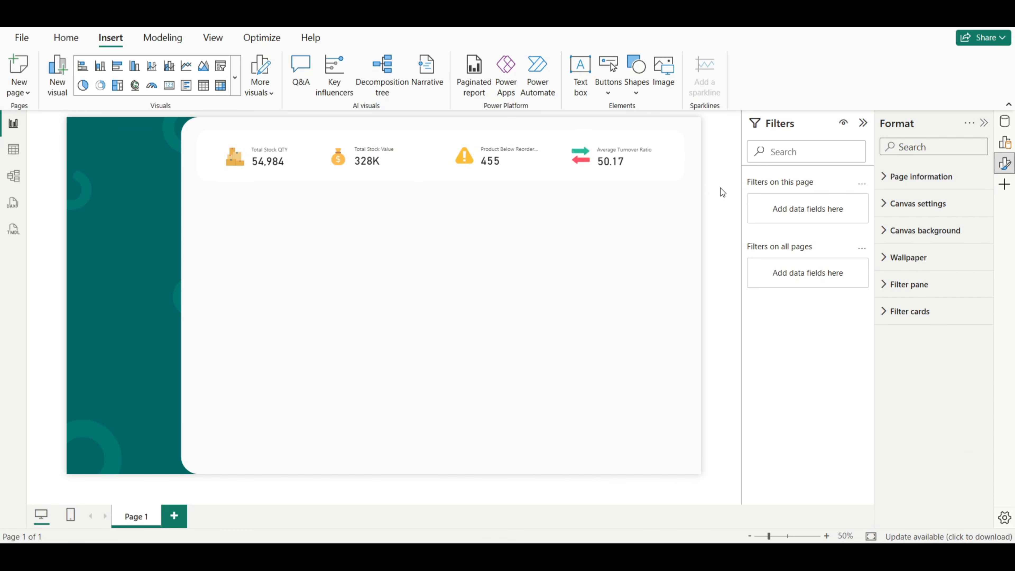
{"action": "left_click", "coordinate": [614, 163]}
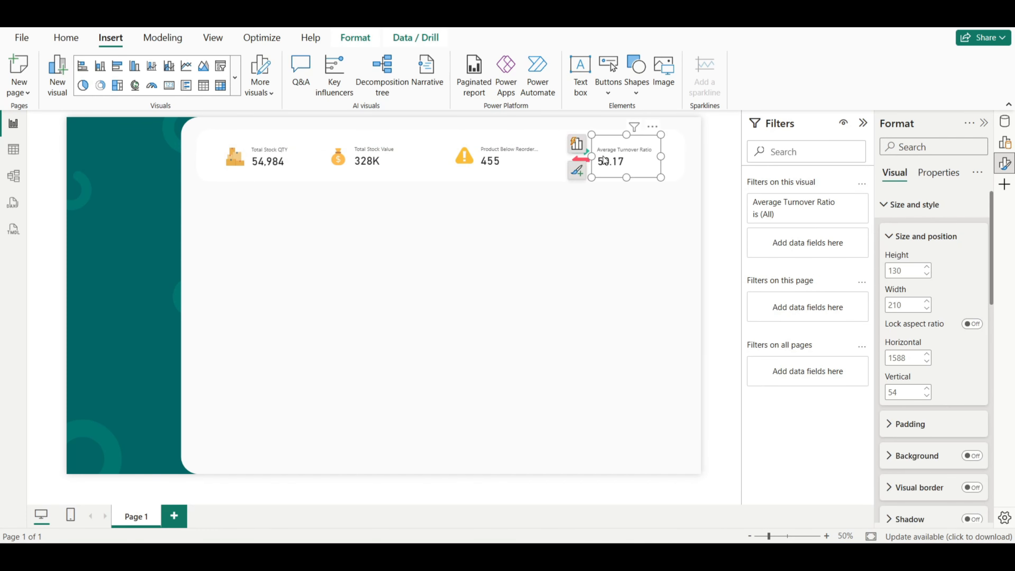
{"action": "left_click", "coordinate": [711, 171]}
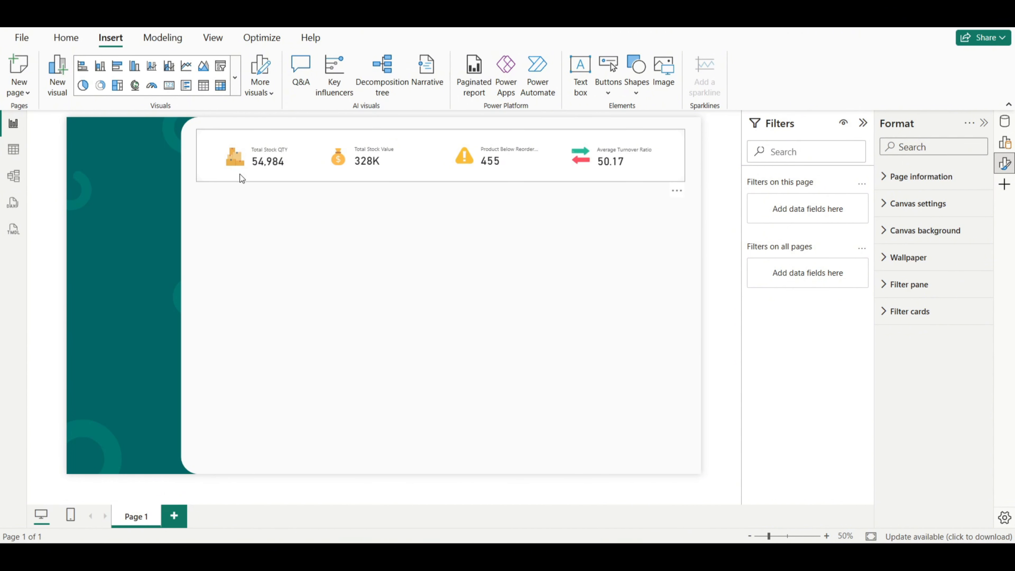
Step: Group the boxes icon with the Total Stock QTY card
{"action": "left_click", "coordinate": [233, 163]}
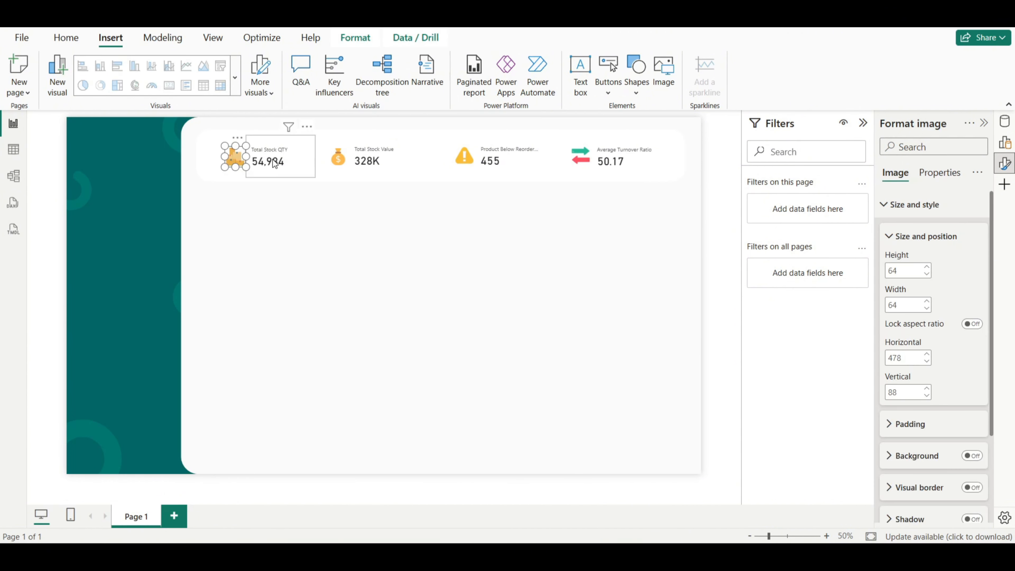
{"action": "left_click", "coordinate": [280, 162], "text": "ctrl"}
{"action": "right_click", "coordinate": [260, 153]}
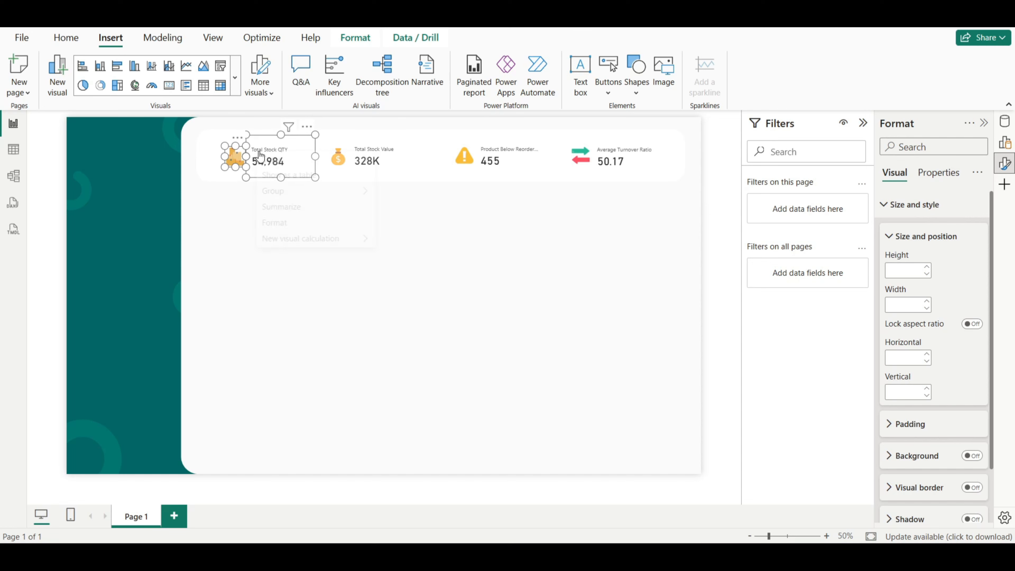
{"action": "mouse_move", "coordinate": [312, 191]}
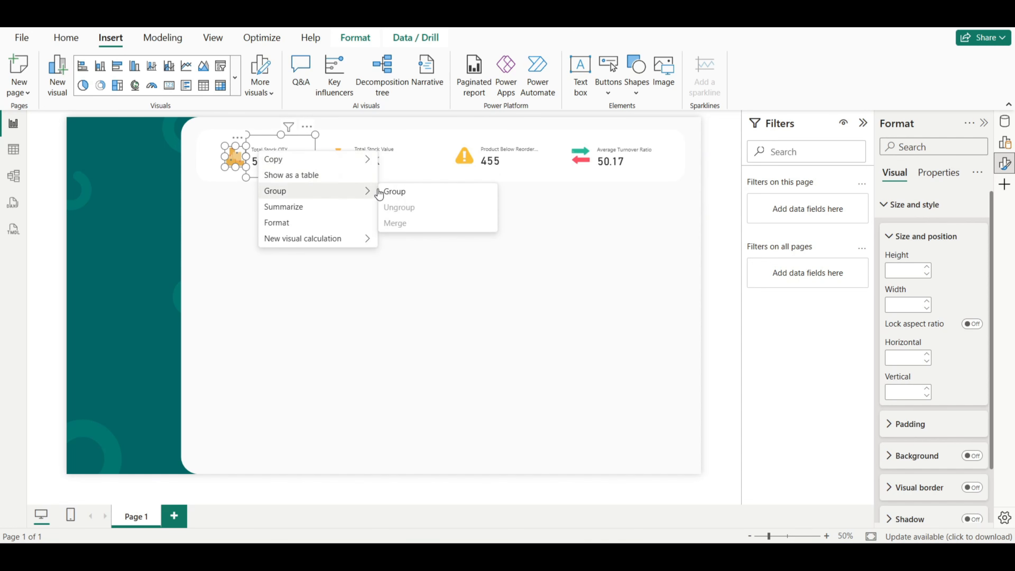
{"action": "left_click", "coordinate": [395, 191]}
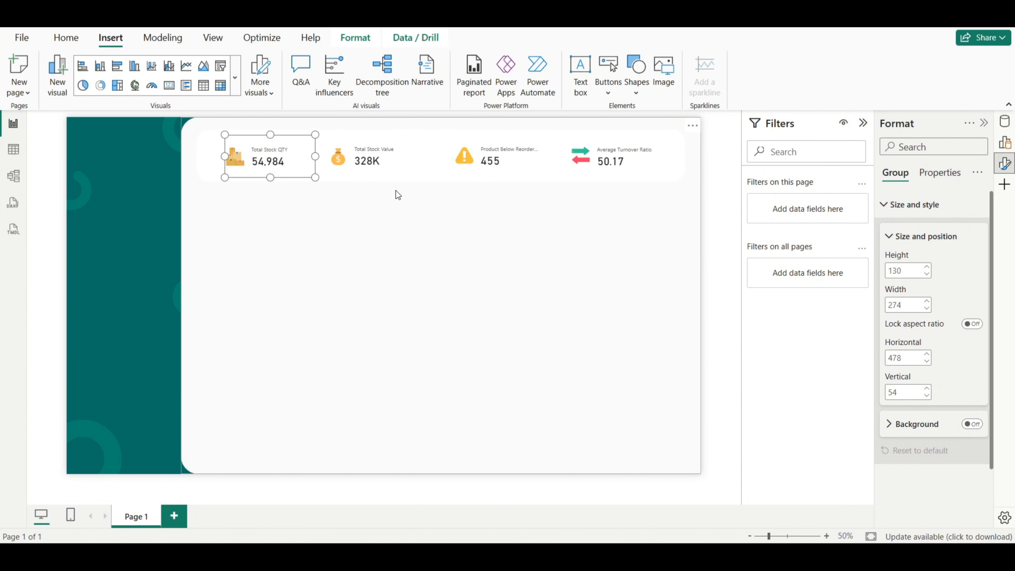
Step: Group the money bag icon with the Total Stock Value card
{"action": "left_click", "coordinate": [337, 159]}
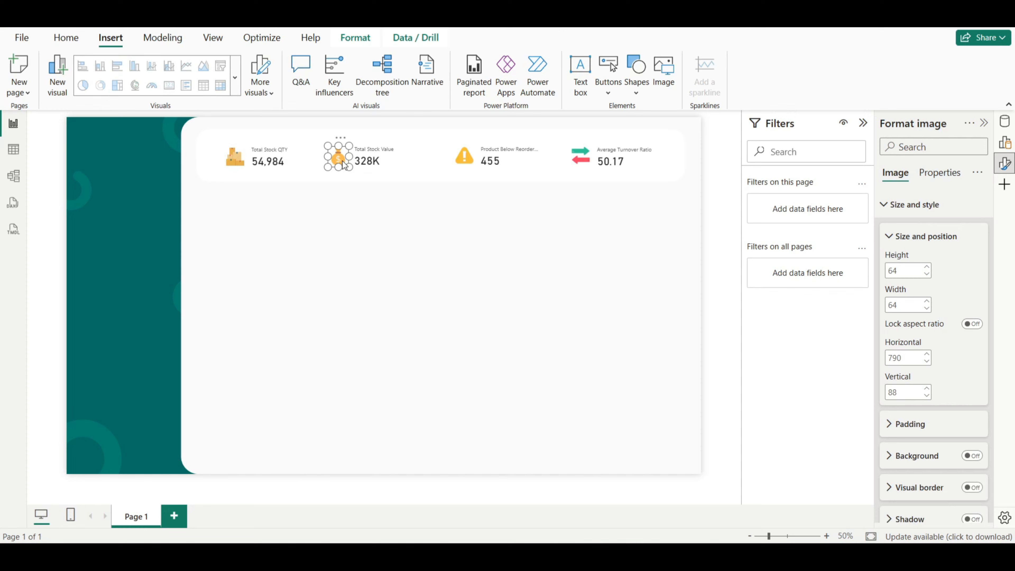
{"action": "left_click", "coordinate": [386, 160], "text": "ctrl"}
{"action": "right_click", "coordinate": [372, 160]}
{"action": "mouse_move", "coordinate": [425, 196]}
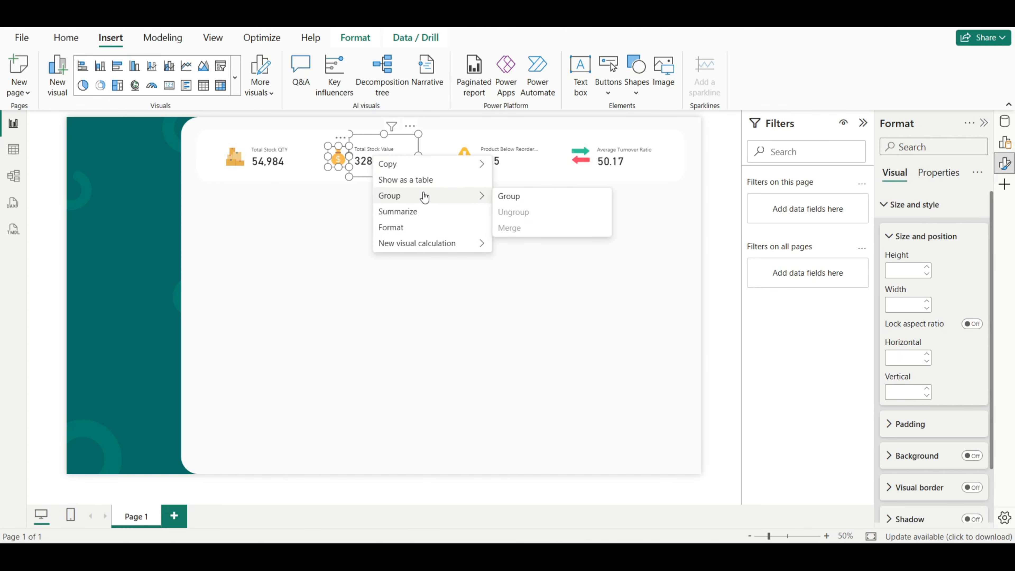
{"action": "left_click", "coordinate": [509, 195]}
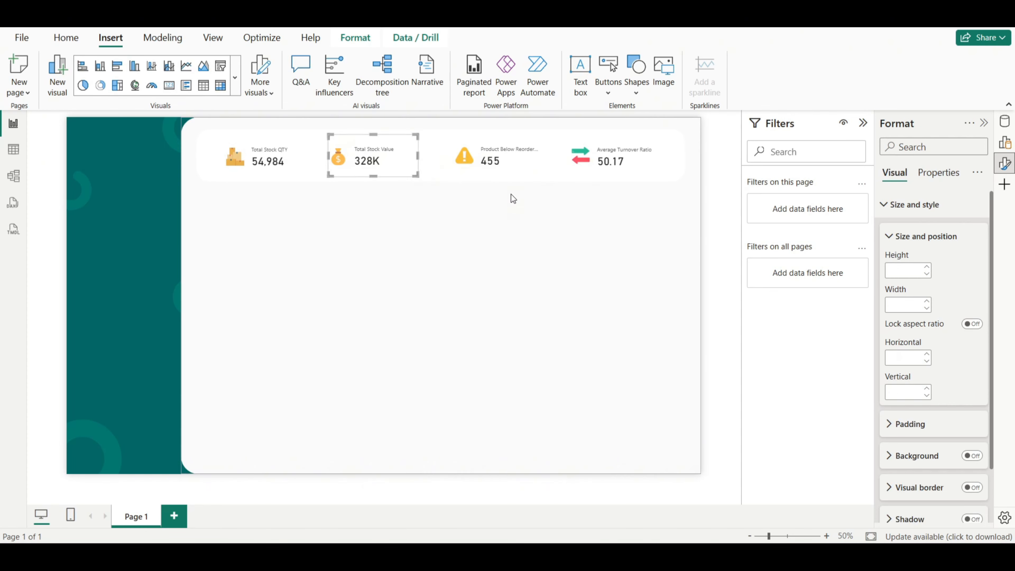
Step: Group the caution icon with the Product Below Reorder Level card
{"action": "left_click", "coordinate": [463, 159]}
{"action": "left_click", "coordinate": [503, 160], "text": "ctrl"}
{"action": "right_click", "coordinate": [495, 159]}
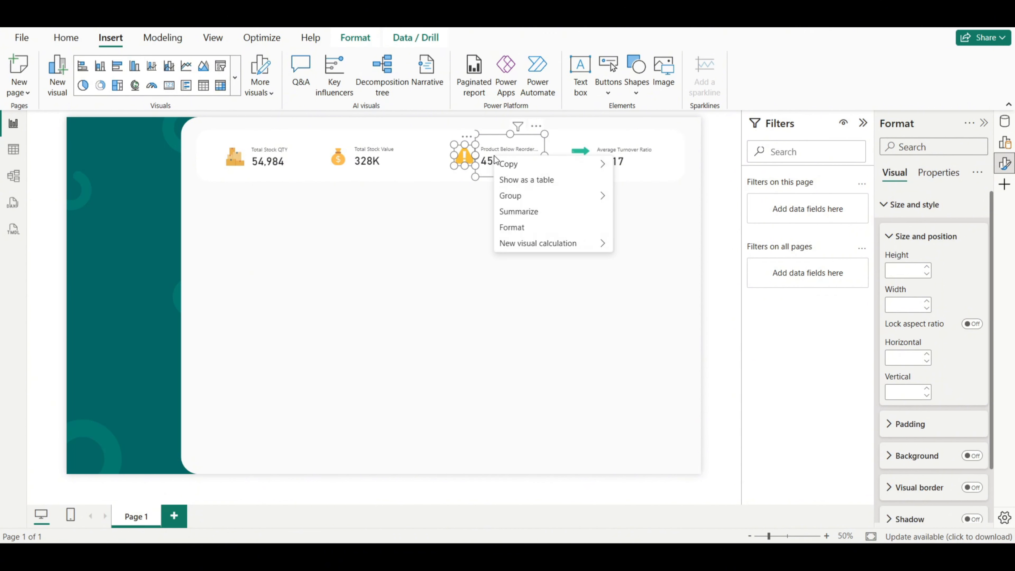
{"action": "mouse_move", "coordinate": [514, 196]}
{"action": "left_click", "coordinate": [634, 196]}
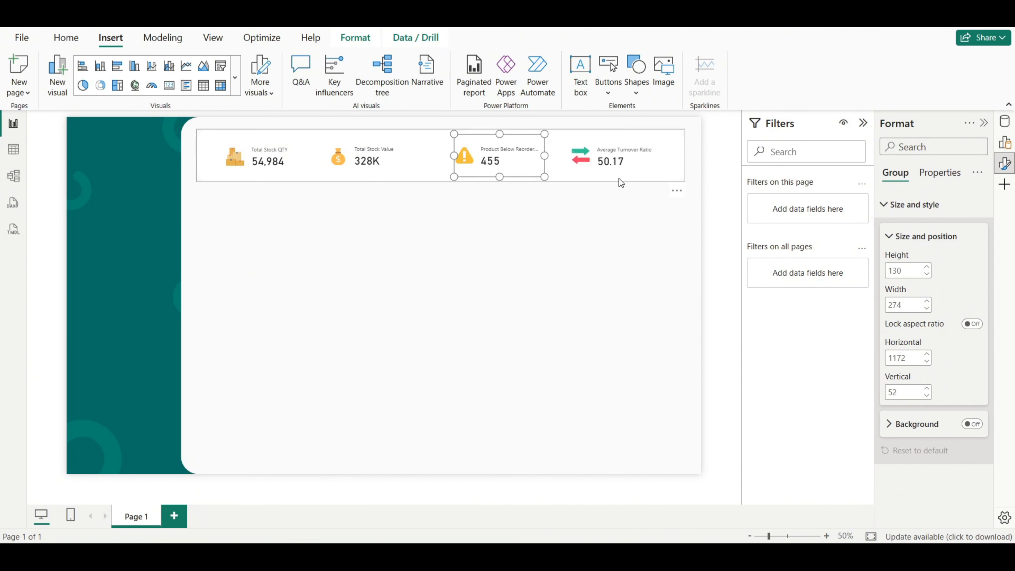
Step: Group the arrows icon with the Average Turnover Ratio card, and shift the group right to a horizontal position of about 1556
{"action": "left_click", "coordinate": [580, 155]}
{"action": "left_click", "coordinate": [618, 161], "text": "ctrl"}
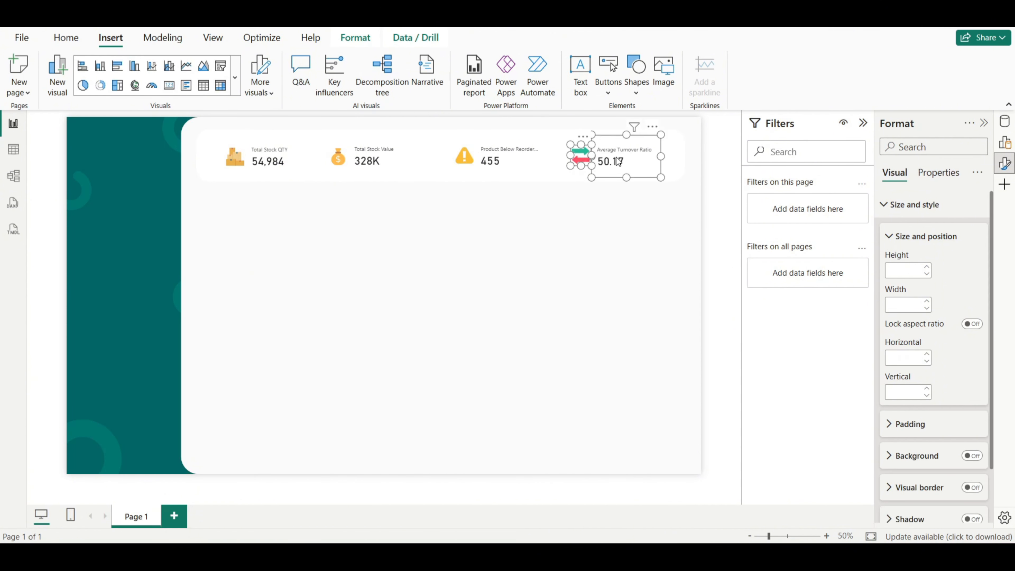
{"action": "right_click", "coordinate": [610, 159]}
{"action": "mouse_move", "coordinate": [646, 192]}
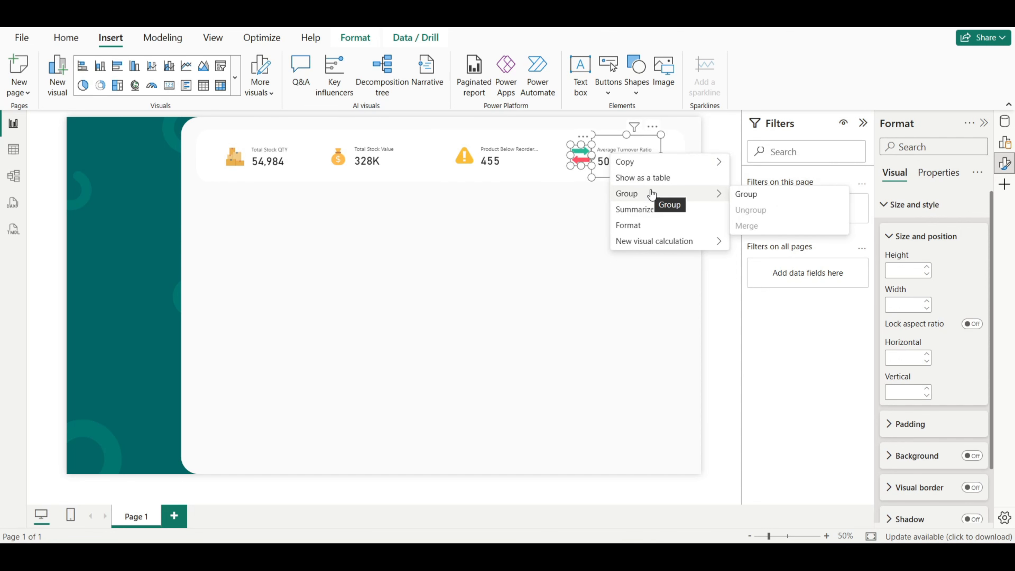
{"action": "left_click", "coordinate": [735, 195]}
{"action": "left_click", "coordinate": [733, 193]}
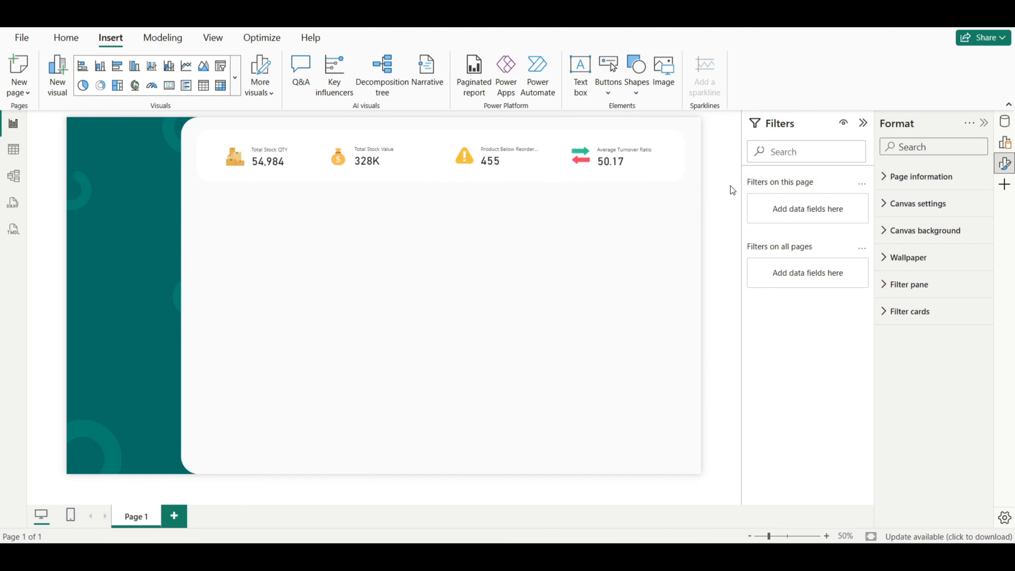
{"action": "left_click", "coordinate": [606, 167]}
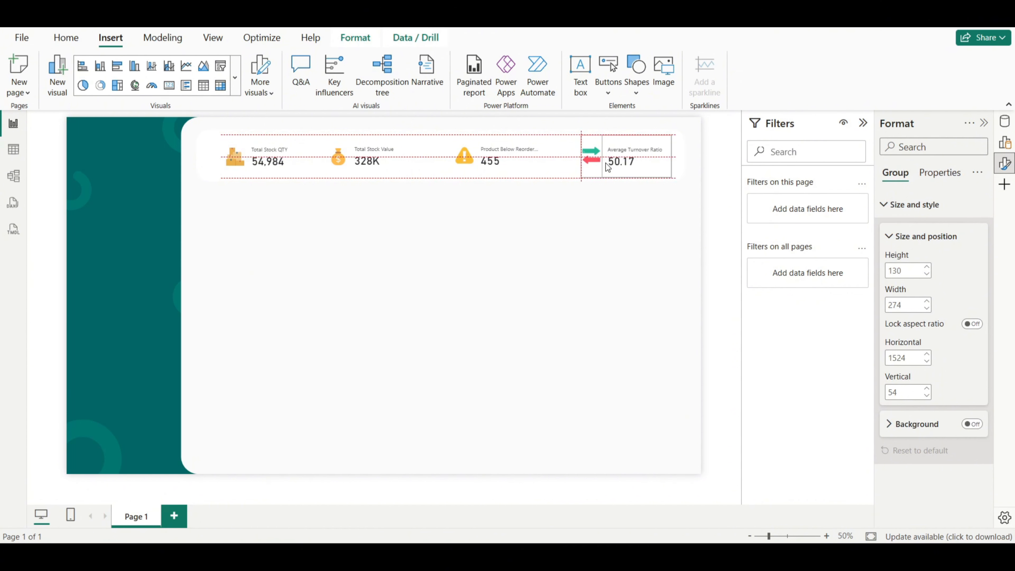
{"action": "left_click", "coordinate": [606, 163]}
{"action": "left_click", "coordinate": [490, 162], "text": "ctrl"}
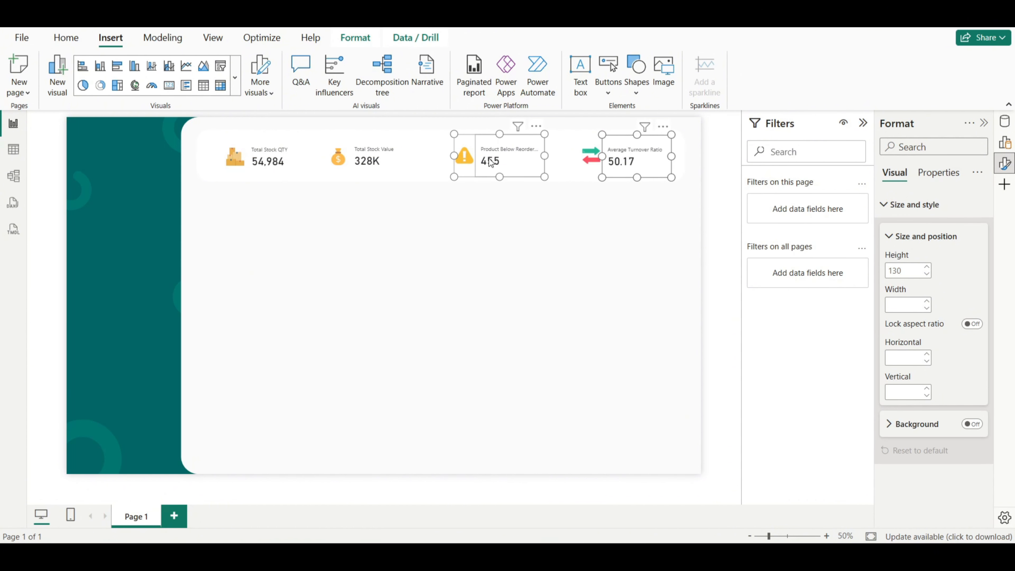
{"action": "left_click", "coordinate": [364, 162], "text": "ctrl"}
{"action": "left_click", "coordinate": [268, 160], "text": "ctrl"}
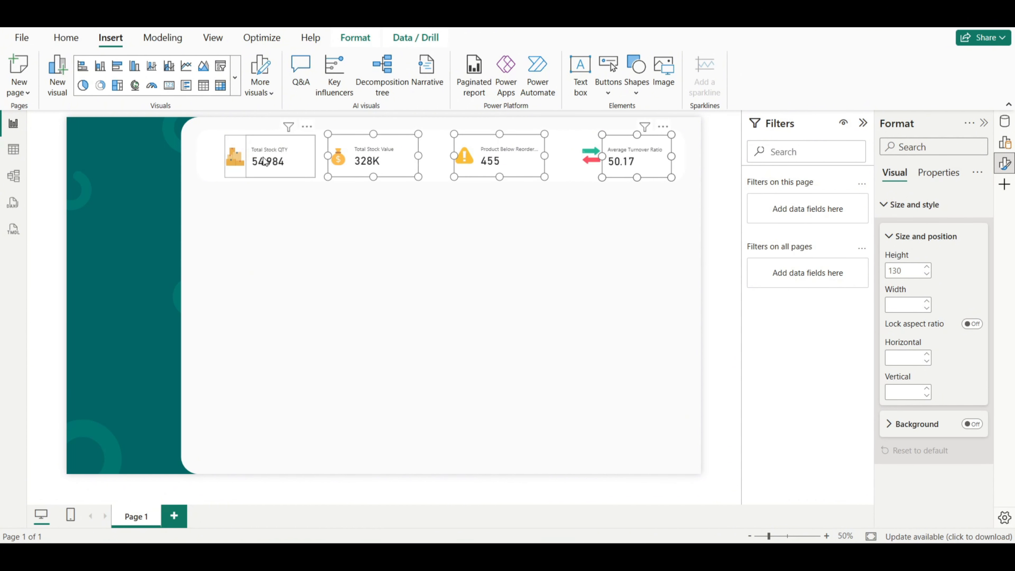
{"action": "left_click", "coordinate": [716, 151]}
Step: Distribute the four grouped KPI cards horizontally so they are evenly spaced across the white banner
{"action": "left_click", "coordinate": [659, 151]}
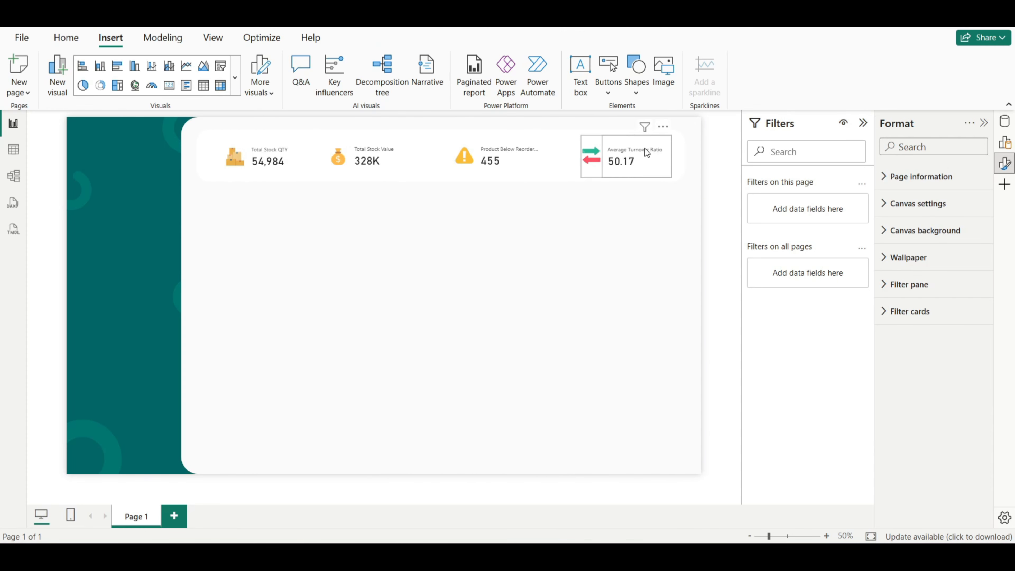
{"action": "left_click", "coordinate": [490, 162], "text": "ctrl"}
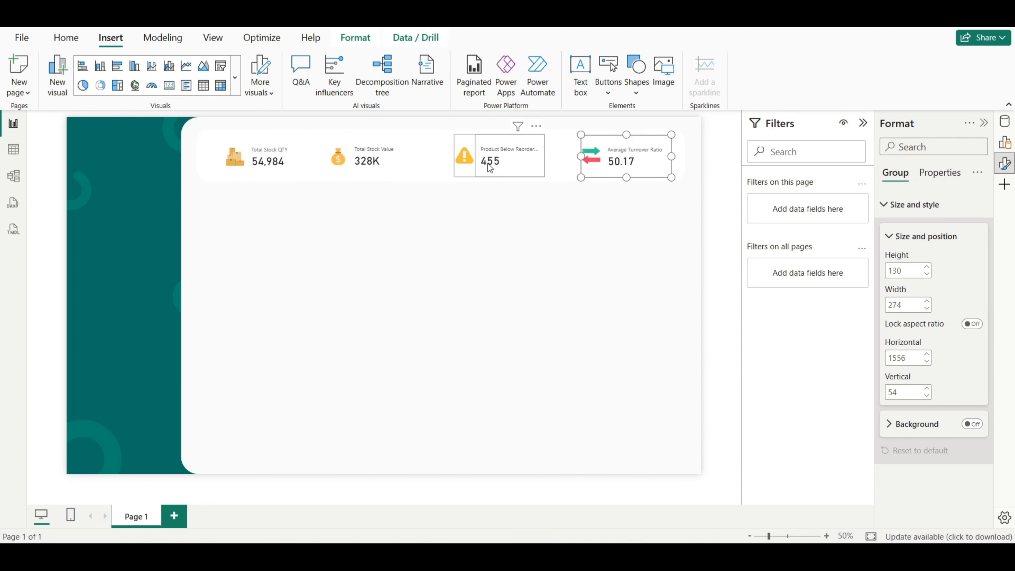
{"action": "left_click", "coordinate": [375, 161], "text": "ctrl"}
{"action": "left_click", "coordinate": [284, 152], "text": "ctrl"}
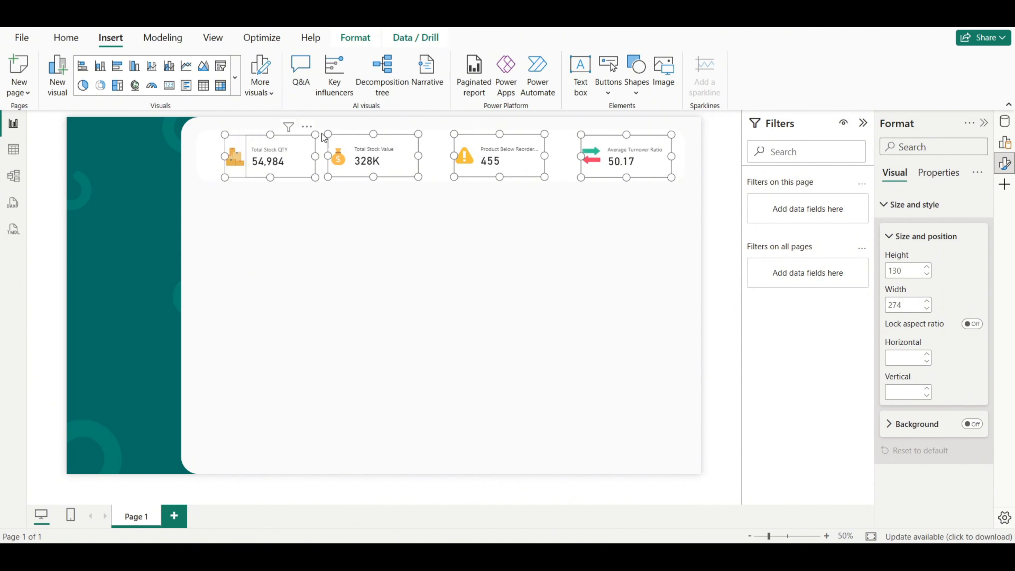
{"action": "left_click", "coordinate": [354, 38]}
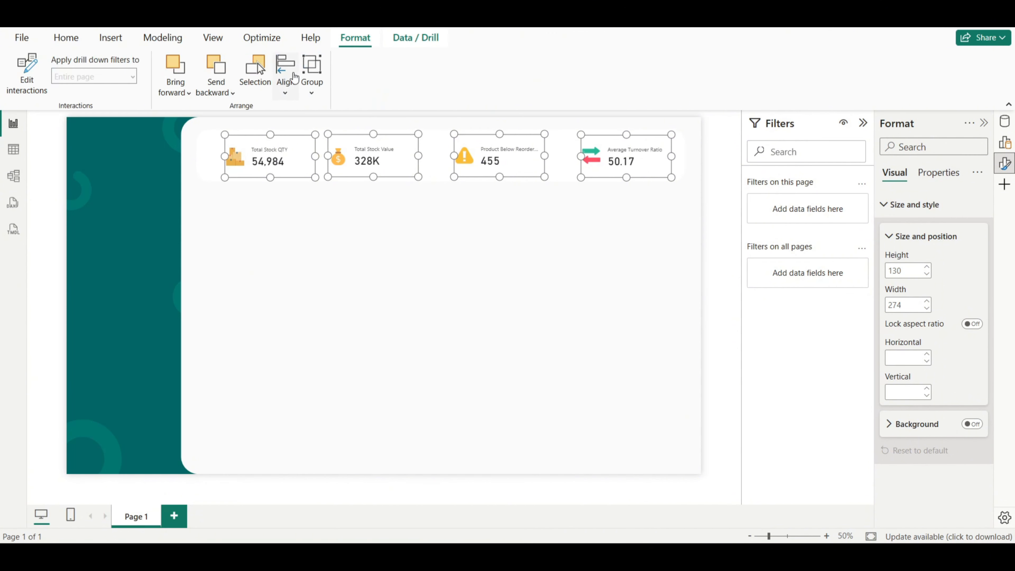
{"action": "left_click", "coordinate": [286, 93]}
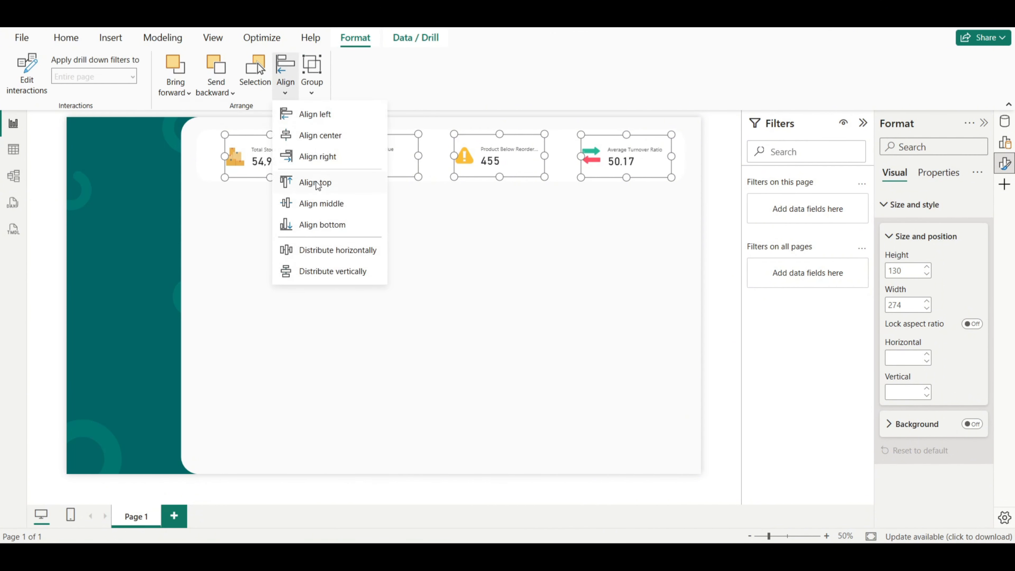
{"action": "left_click", "coordinate": [332, 250]}
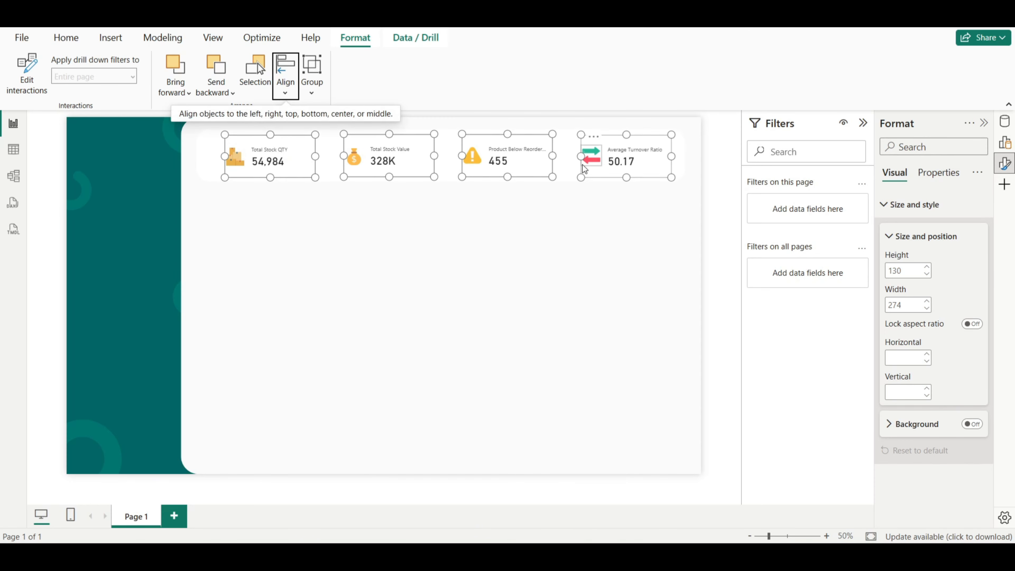
{"action": "left_click", "coordinate": [714, 183]}
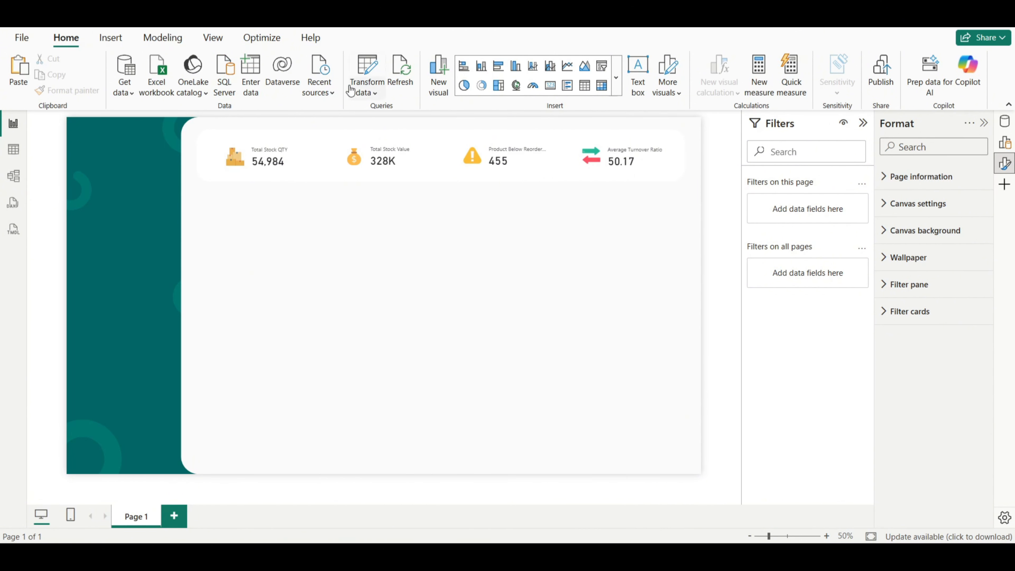
Step: Insert a line shape and move it onto the report area at about horizontal 1050, vertical 0
{"action": "left_click", "coordinate": [110, 38]}
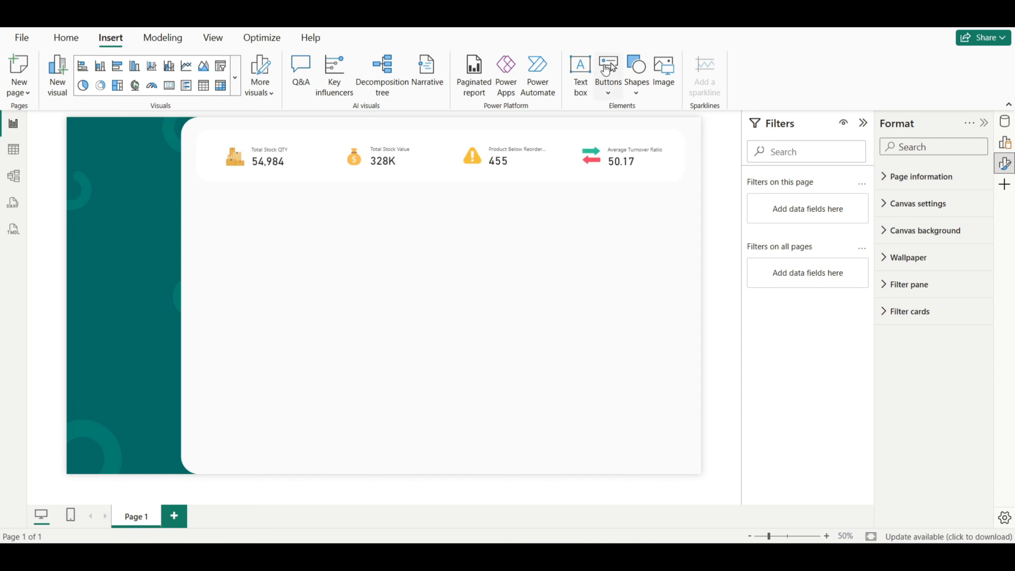
{"action": "left_click", "coordinate": [635, 90]}
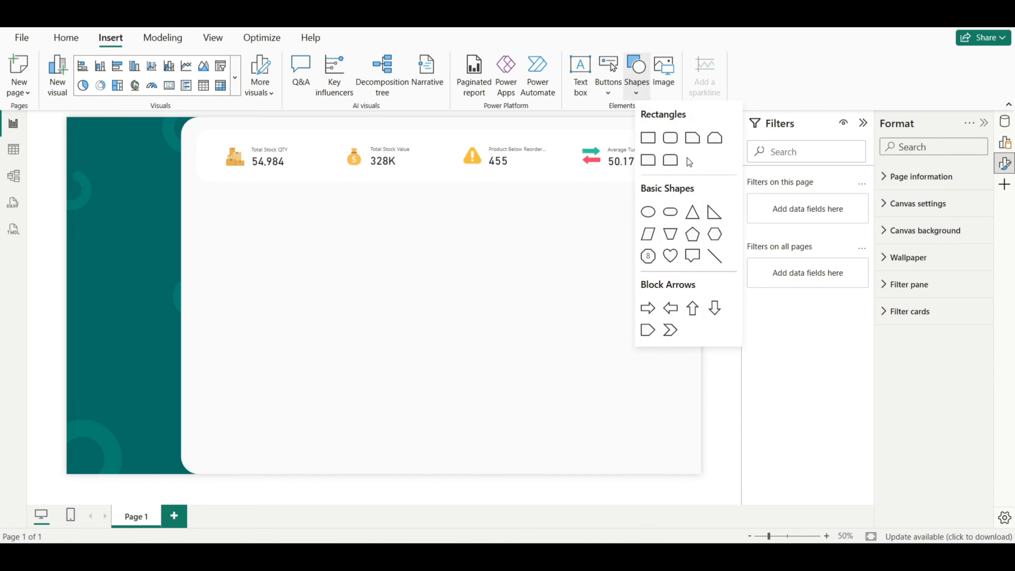
{"action": "left_click", "coordinate": [715, 257]}
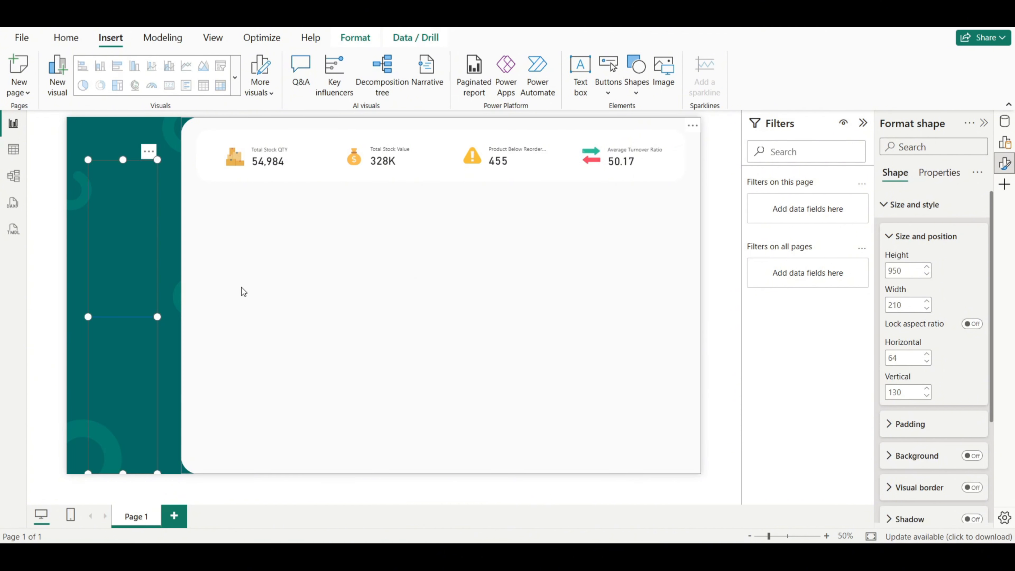
{"action": "left_click_drag", "start_coordinate": [122, 317], "coordinate": [447, 258]}
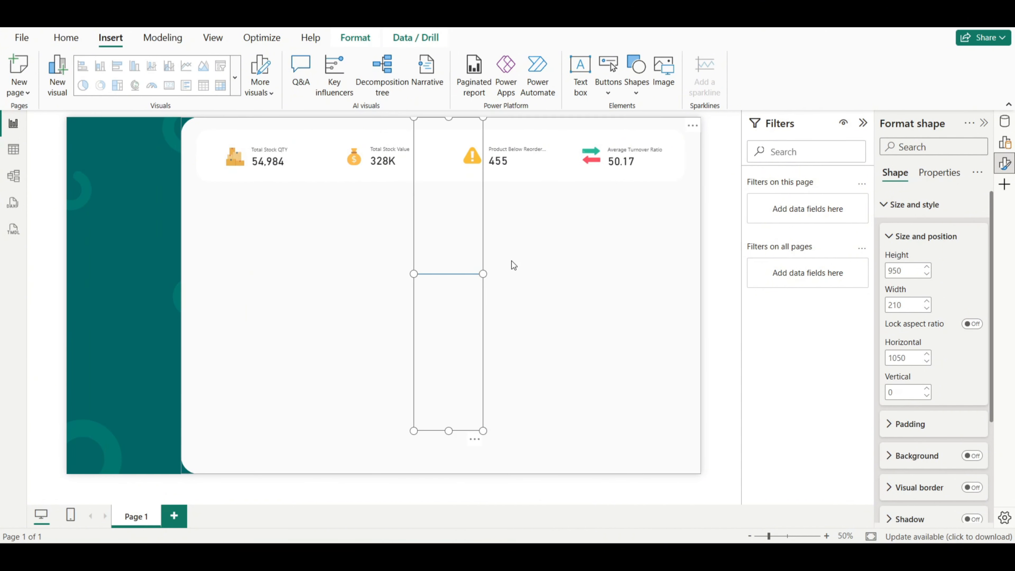
{"action": "left_click", "coordinate": [724, 262]}
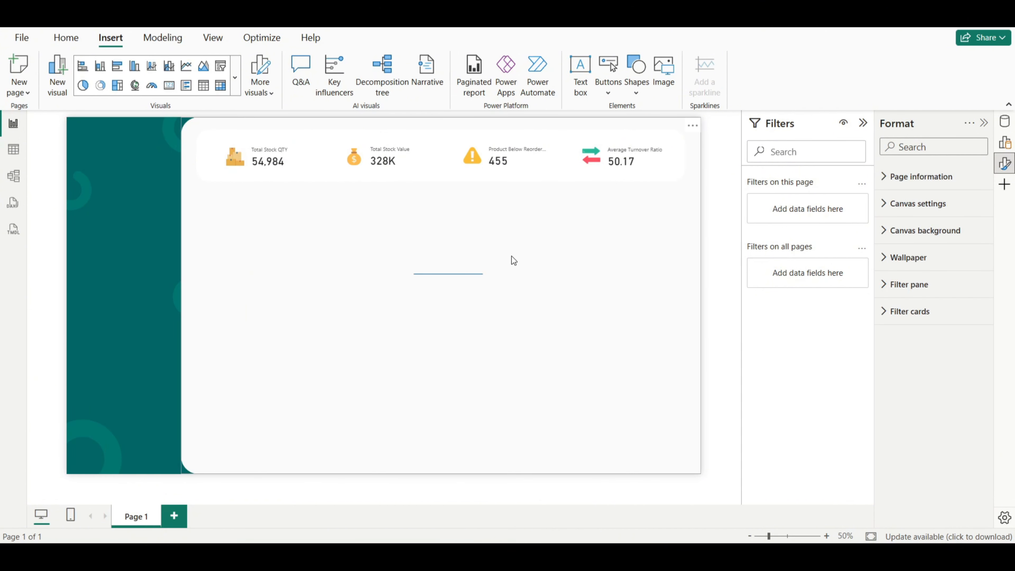
Step: Rotate the line 90° and fit it as a short vertical divider between the Total Stock QTY and Total Stock Value cards
{"action": "left_click", "coordinate": [466, 248]}
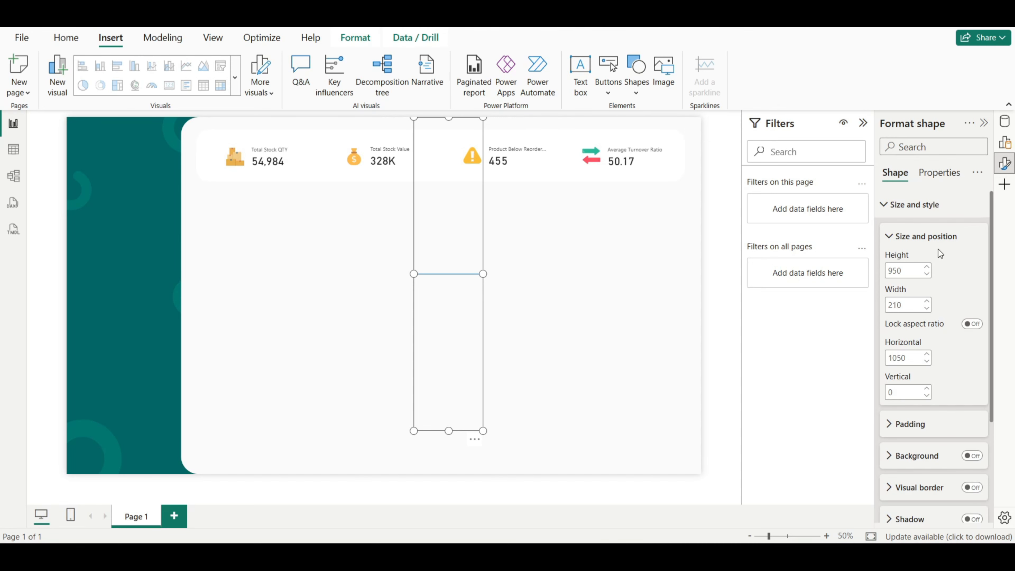
{"action": "left_click", "coordinate": [907, 206]}
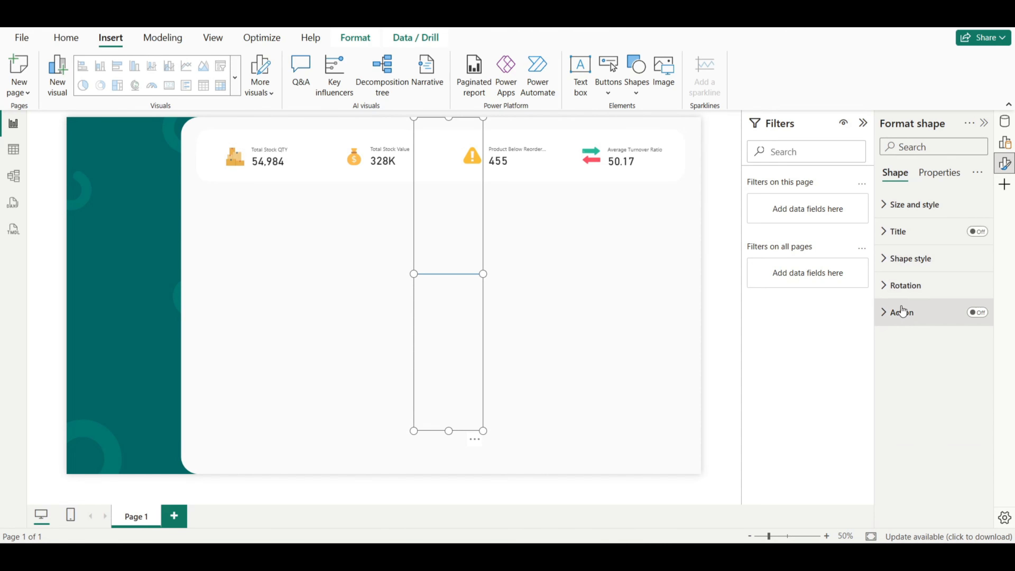
{"action": "left_click", "coordinate": [887, 289]}
{"action": "double_click", "coordinate": [890, 339]}
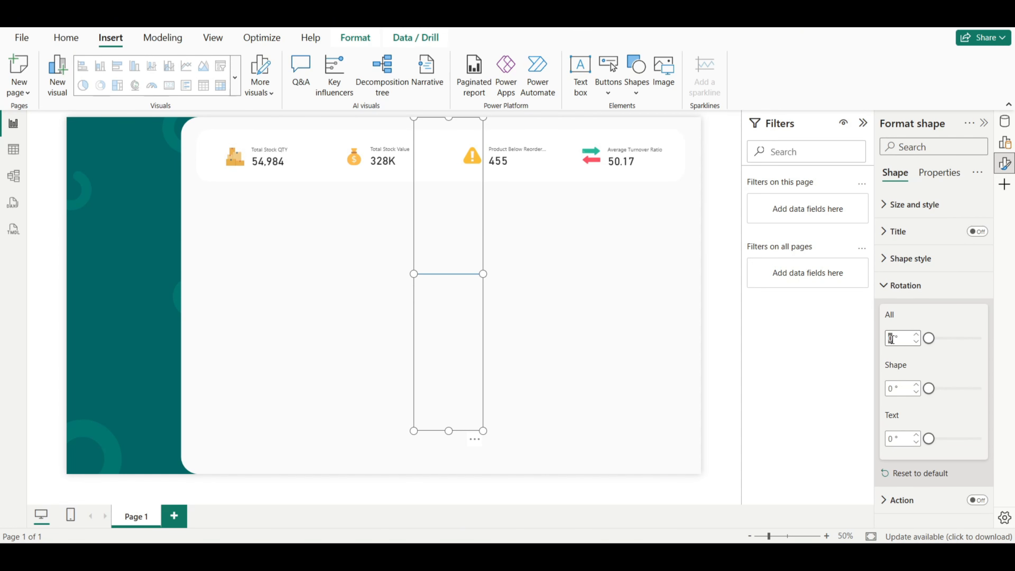
{"action": "type", "text": "90"}
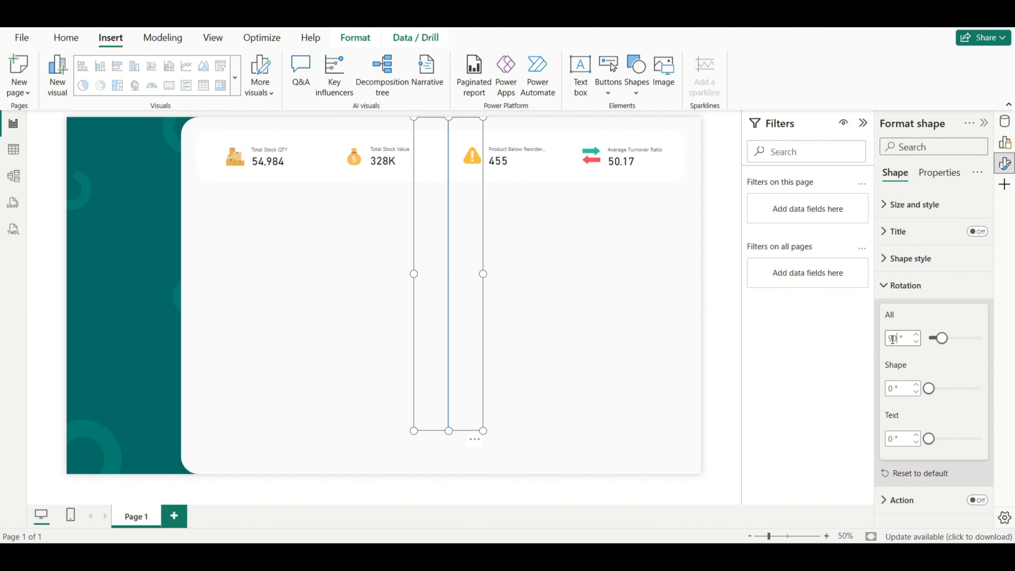
{"action": "left_click", "coordinate": [903, 285]}
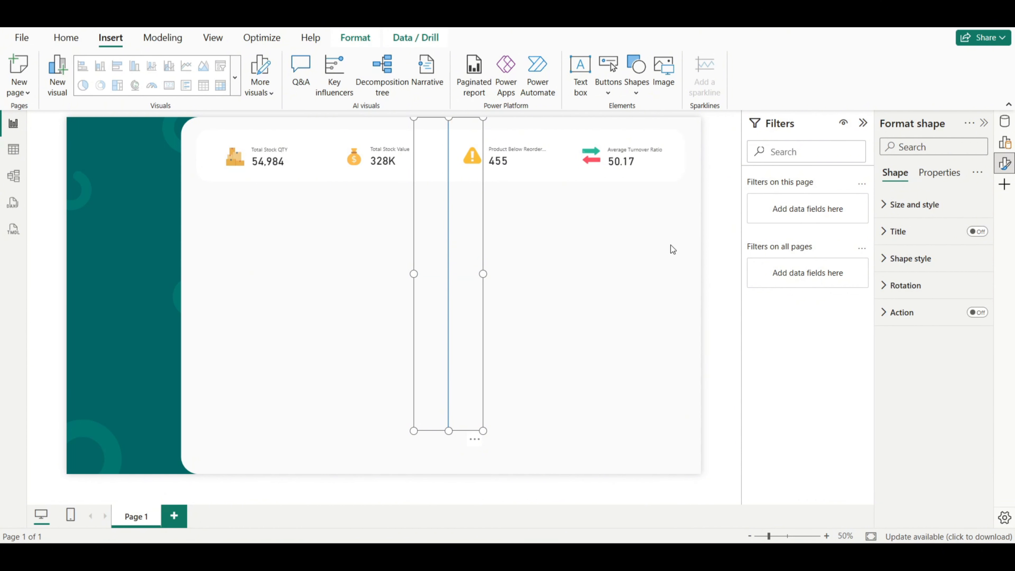
{"action": "left_click_drag", "start_coordinate": [448, 119], "coordinate": [443, 349]}
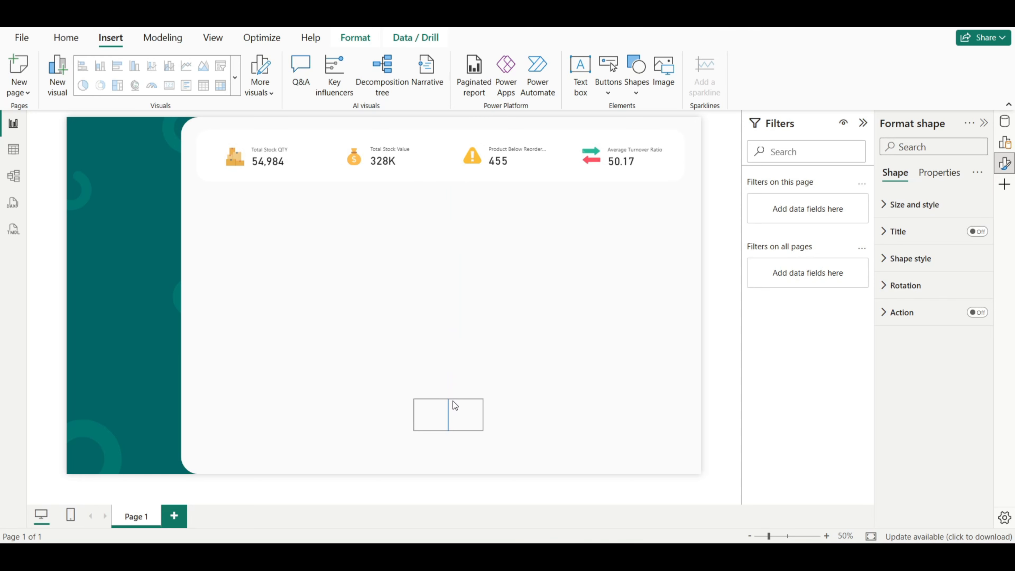
{"action": "left_click_drag", "start_coordinate": [450, 411], "coordinate": [320, 162]}
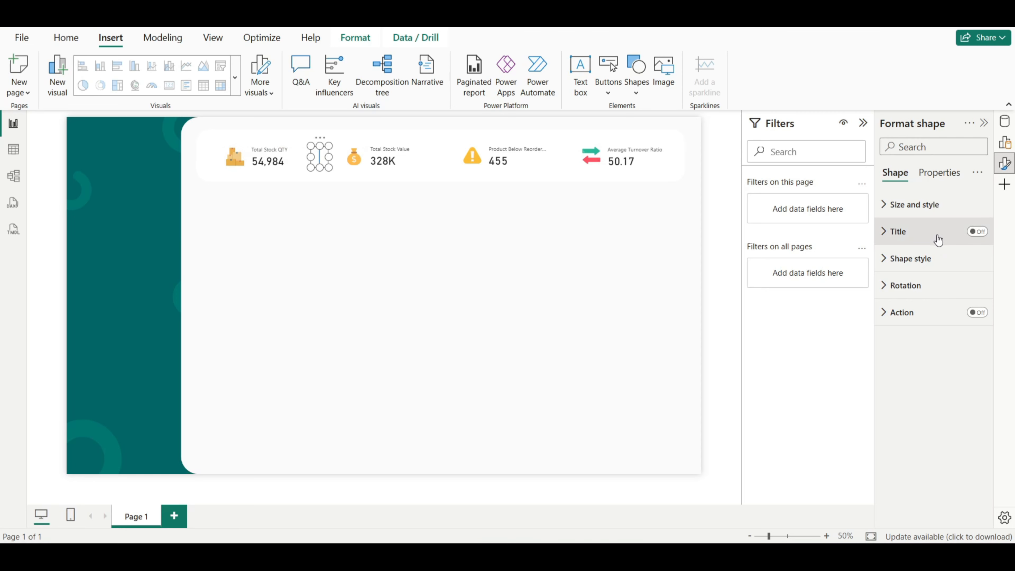
Step: Turn off the divider line's fill and set its border color to light gray
{"action": "left_click", "coordinate": [902, 260]}
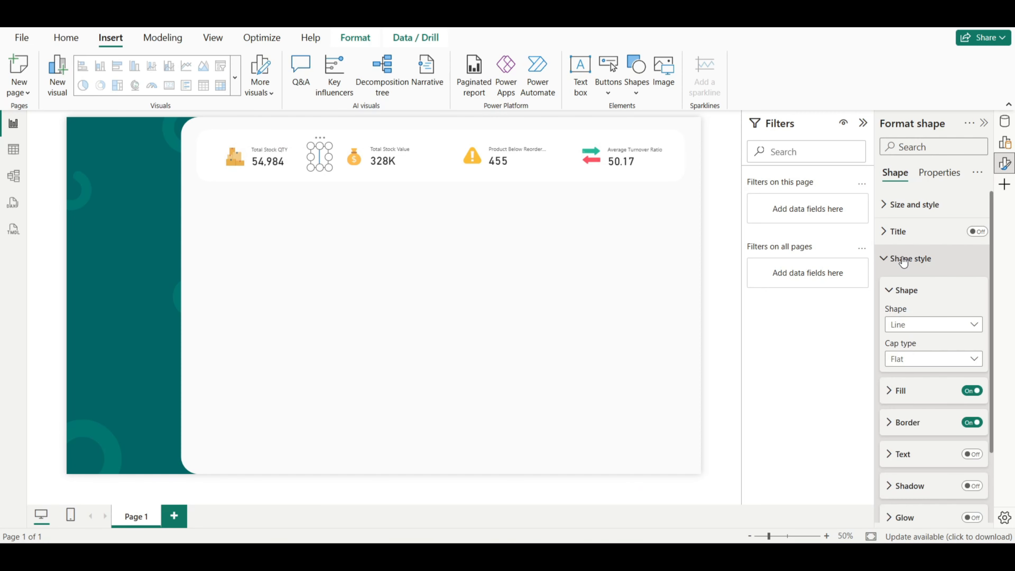
{"action": "scroll", "coordinate": [911, 266], "scroll_direction": "down", "scroll_amount": 2}
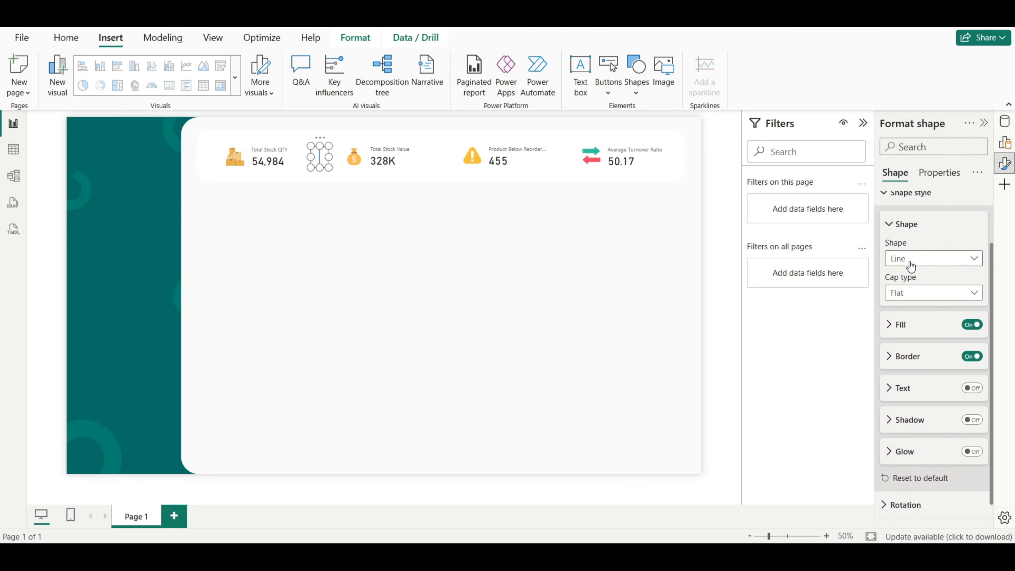
{"action": "left_click", "coordinate": [970, 325]}
{"action": "left_click", "coordinate": [894, 356]}
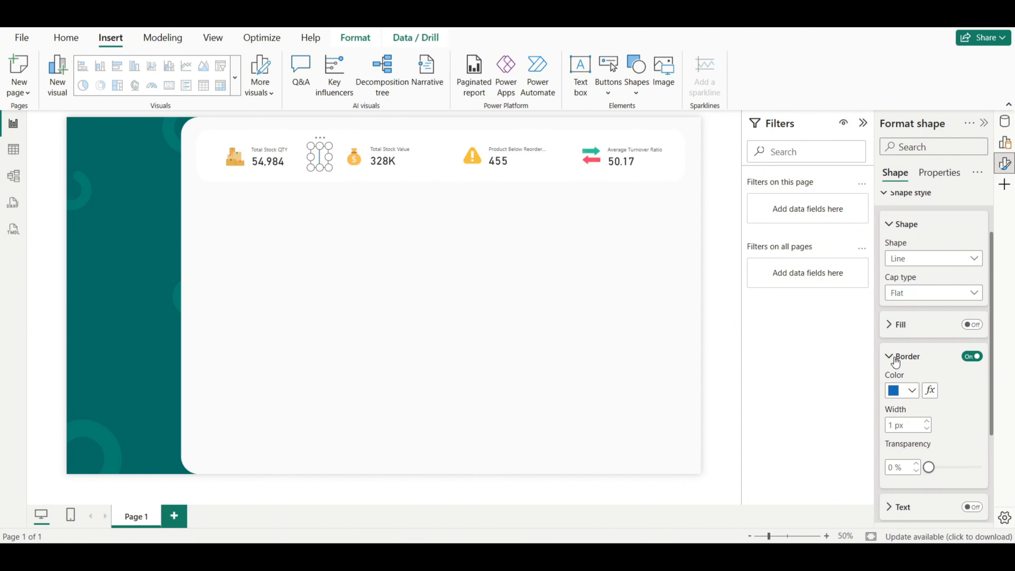
{"action": "left_click", "coordinate": [899, 390]}
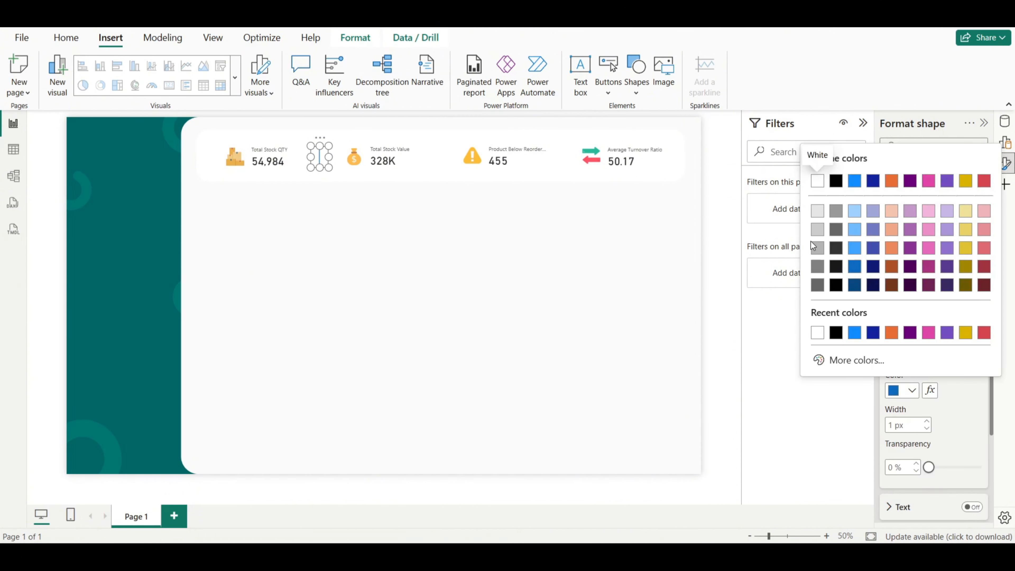
{"action": "left_click", "coordinate": [817, 229]}
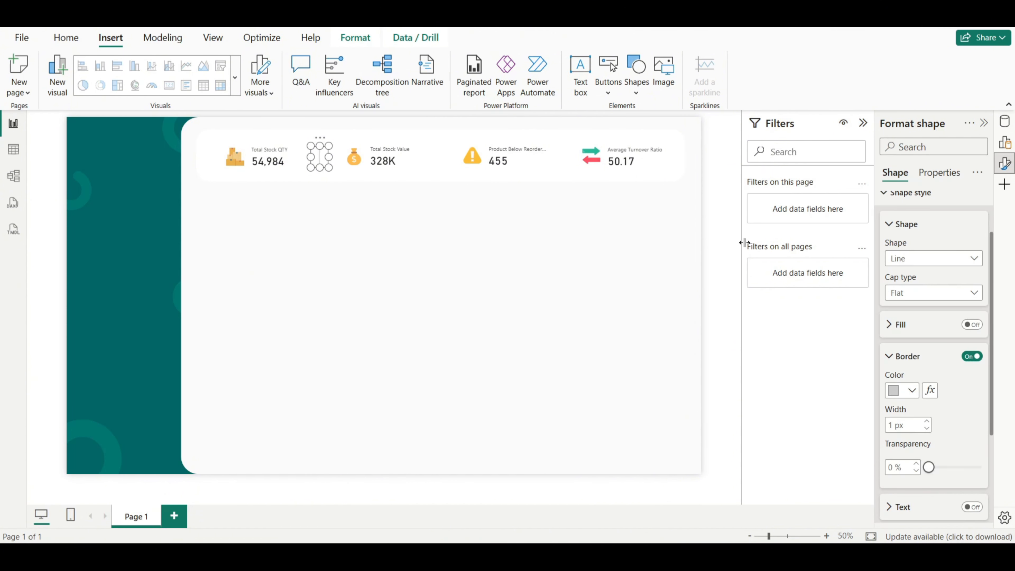
{"action": "left_click", "coordinate": [721, 232]}
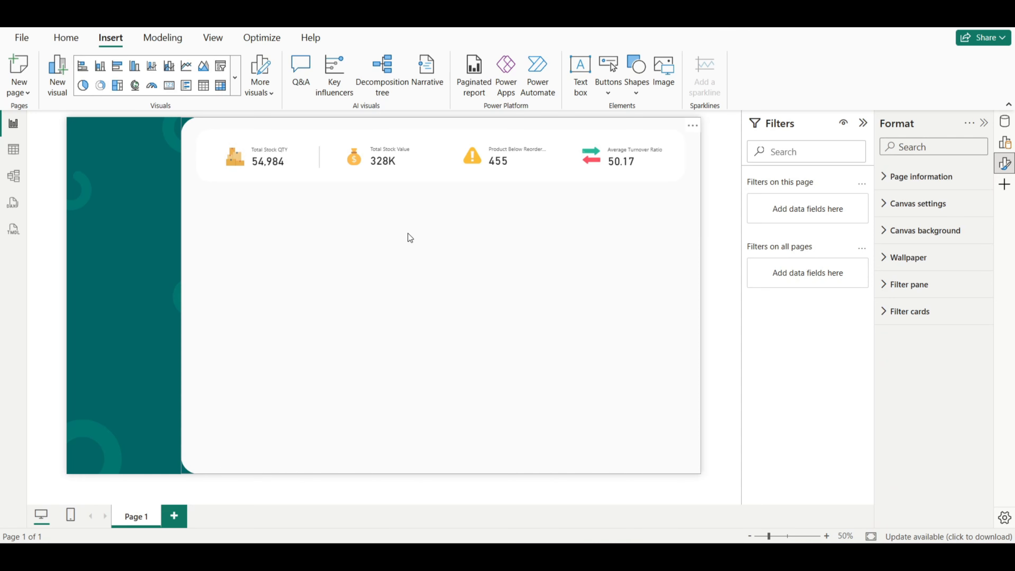
Step: Duplicate the divider twice, placing the copies before the Product Below Reorder Level and Average Turnover Ratio cards
{"action": "left_click", "coordinate": [319, 163]}
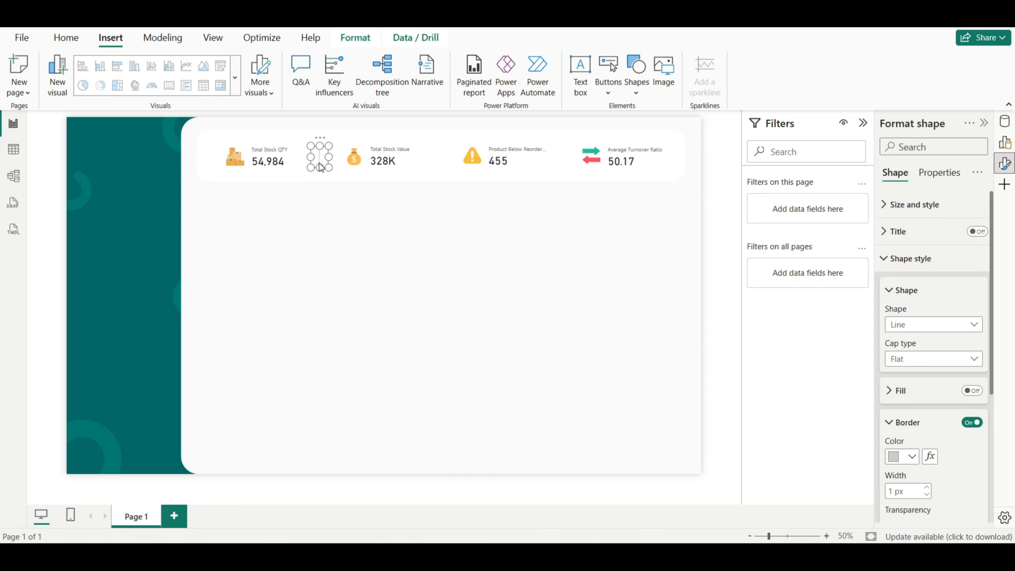
{"action": "left_click_drag", "start_coordinate": [319, 166], "coordinate": [563, 164]}
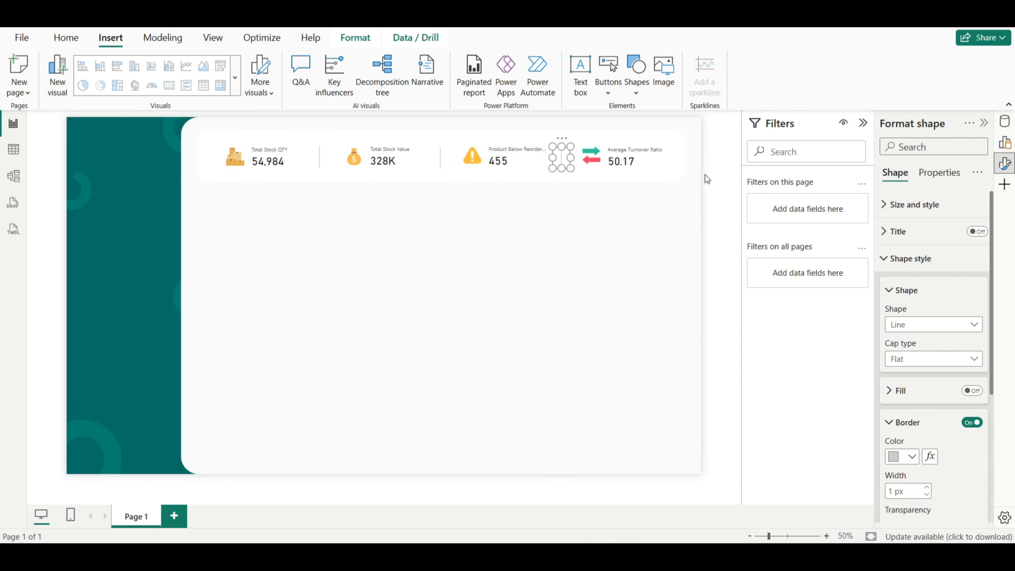
{"action": "left_click", "coordinate": [728, 135]}
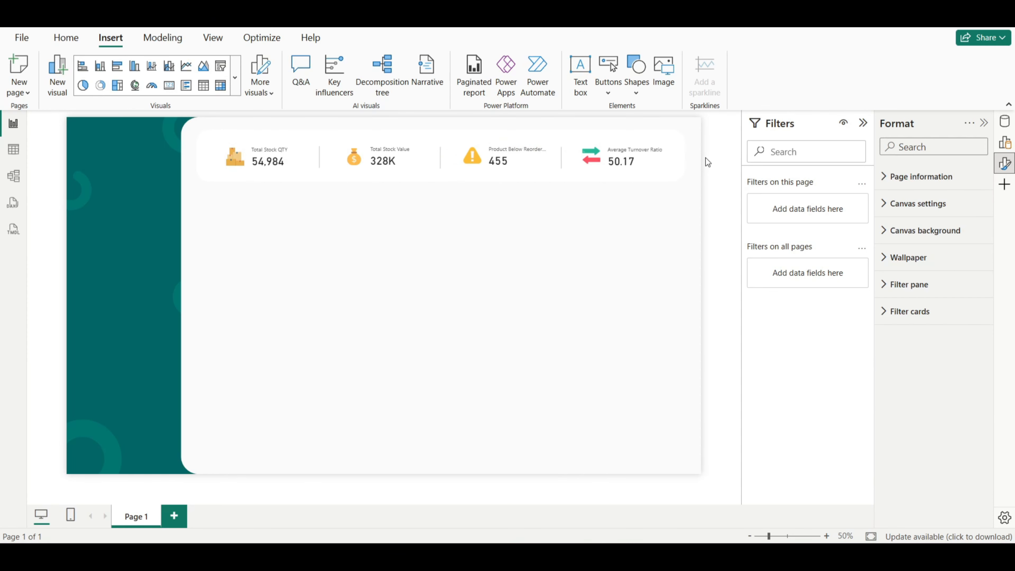
Step: Distribute the three divider lines horizontally across the KPI banner
{"action": "left_click", "coordinate": [560, 159]}
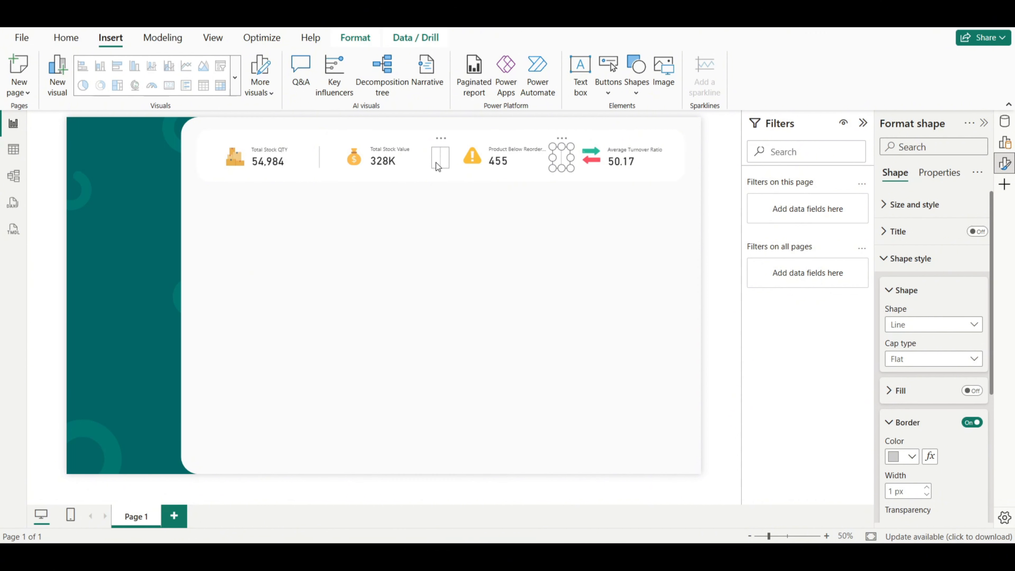
{"action": "left_click", "coordinate": [433, 165], "text": "ctrl"}
{"action": "left_click", "coordinate": [323, 158], "text": "ctrl"}
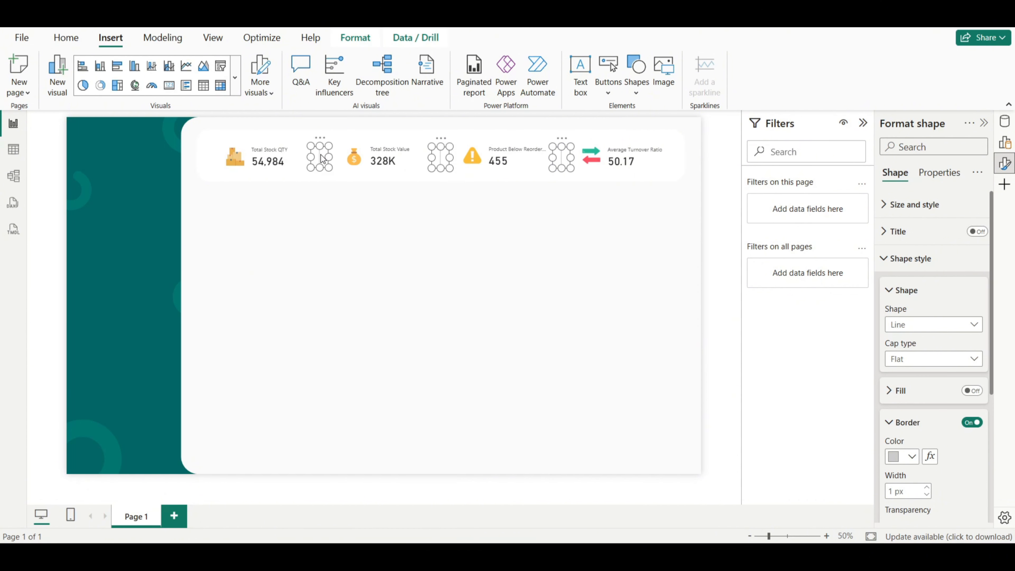
{"action": "left_click", "coordinate": [355, 38]}
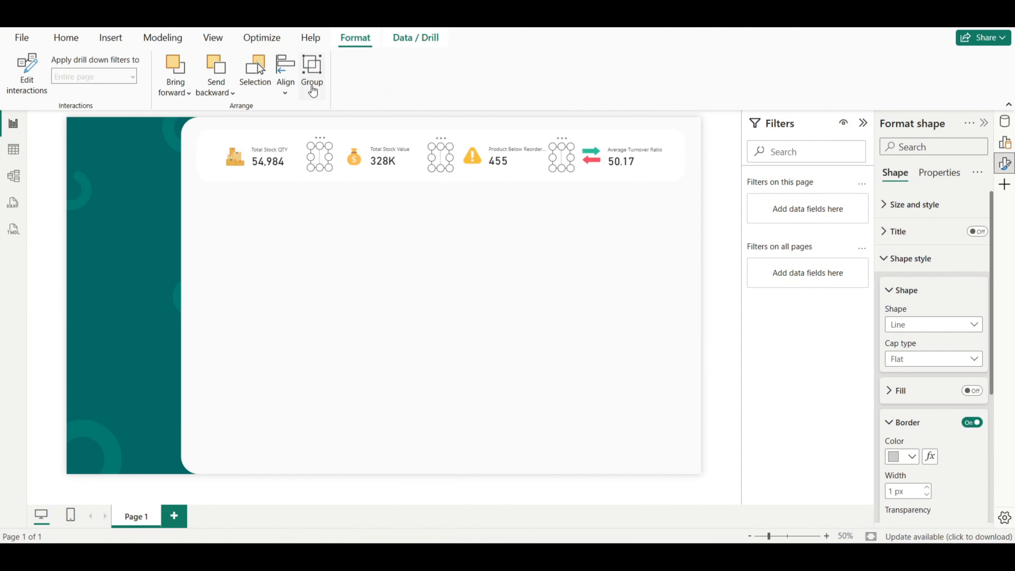
{"action": "left_click", "coordinate": [286, 95]}
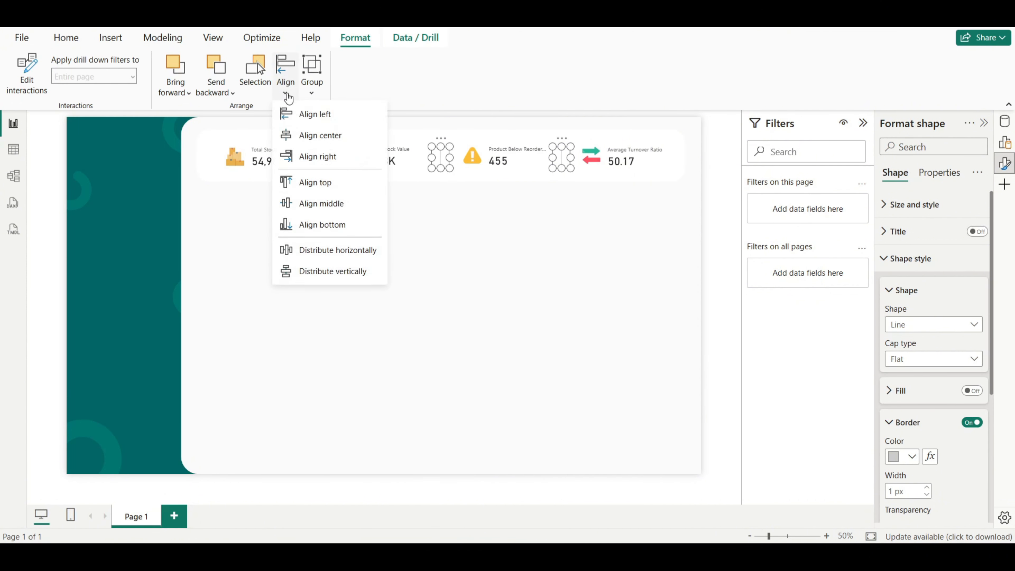
{"action": "left_click", "coordinate": [324, 255]}
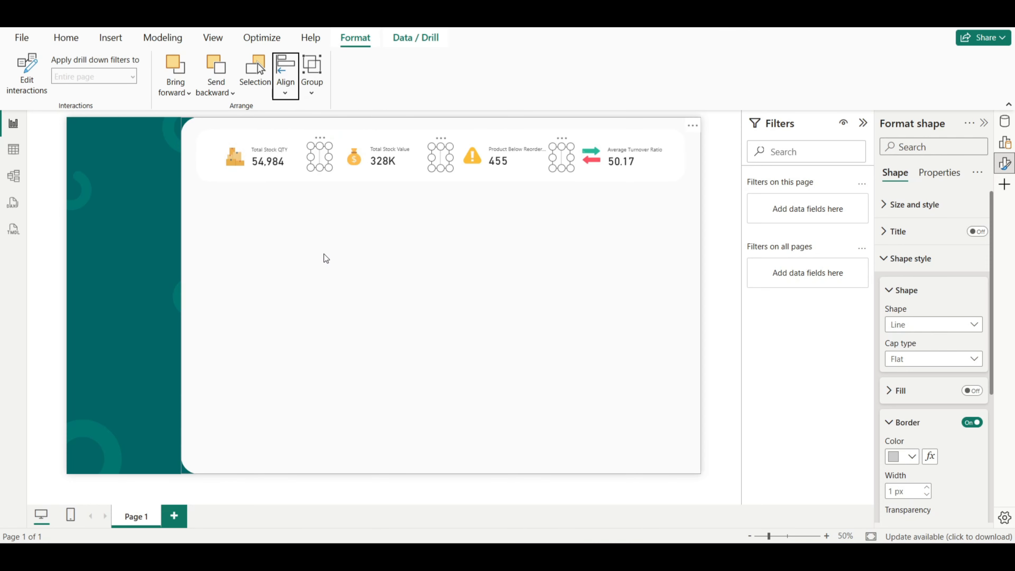
{"action": "left_click", "coordinate": [728, 168]}
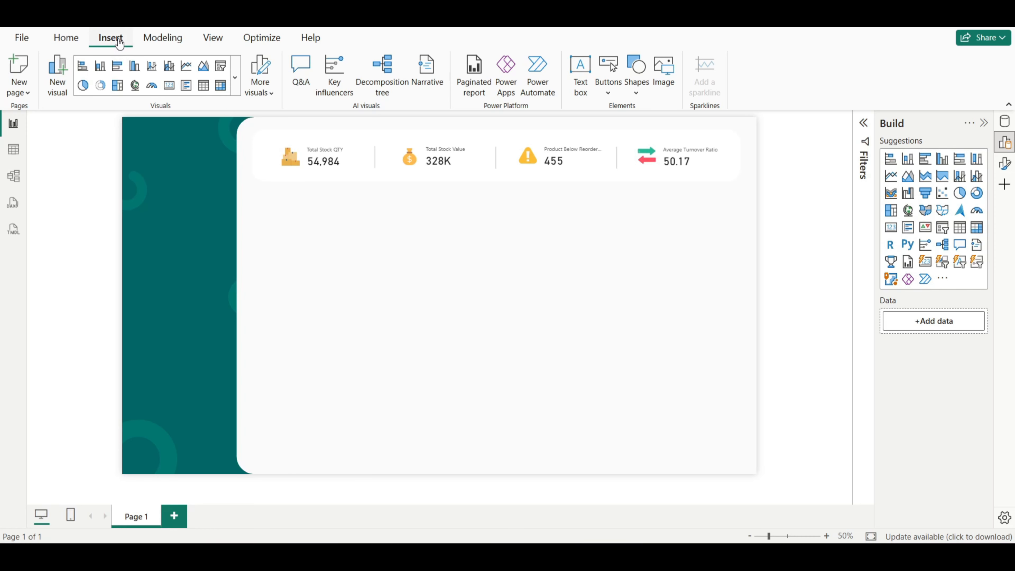
Step: Insert a rounded rectangle shape and set its height to 400 and width to 800
{"action": "left_click", "coordinate": [637, 88]}
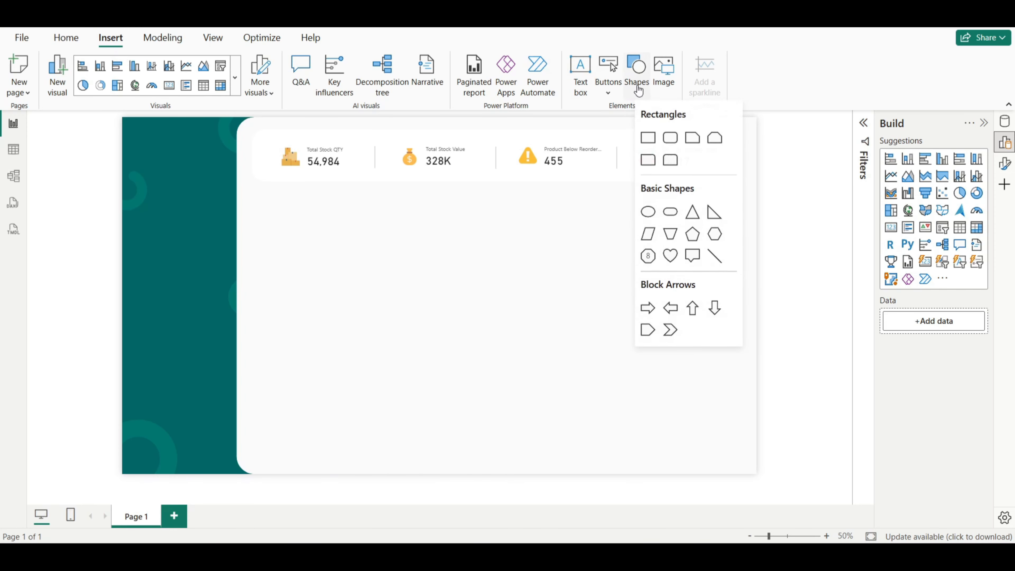
{"action": "left_click", "coordinate": [670, 138]}
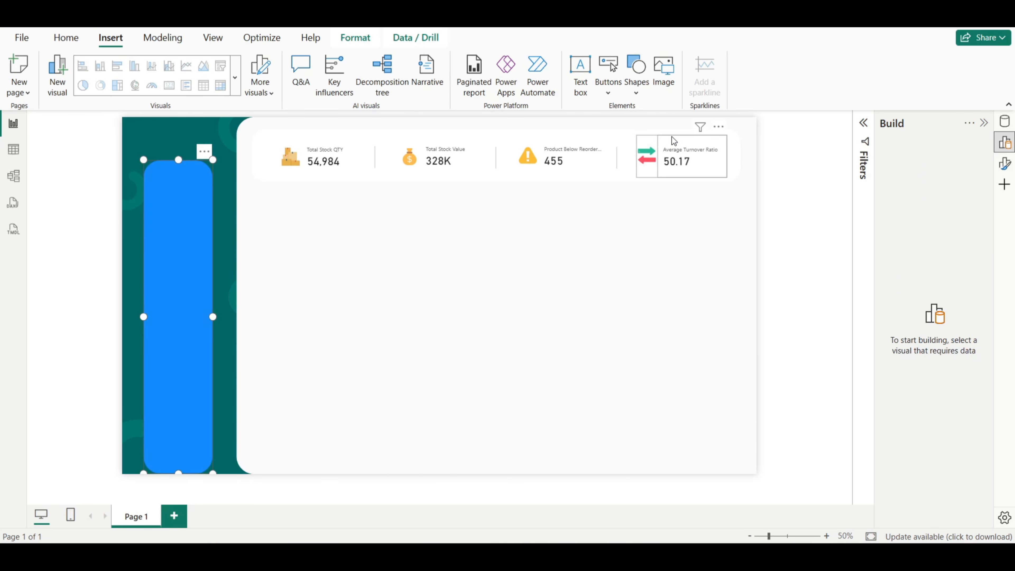
{"action": "left_click", "coordinate": [1005, 164]}
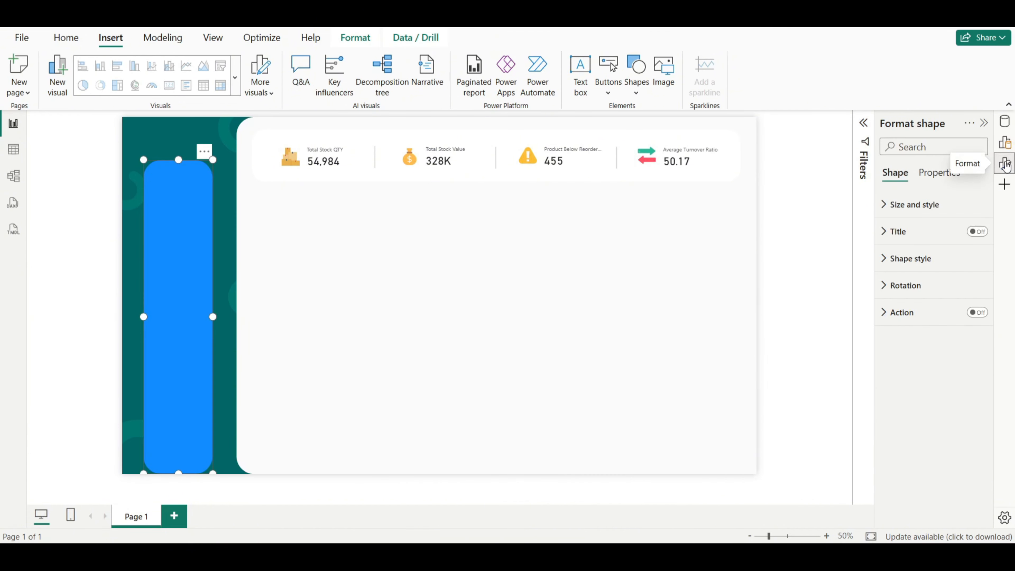
{"action": "left_click", "coordinate": [886, 213]}
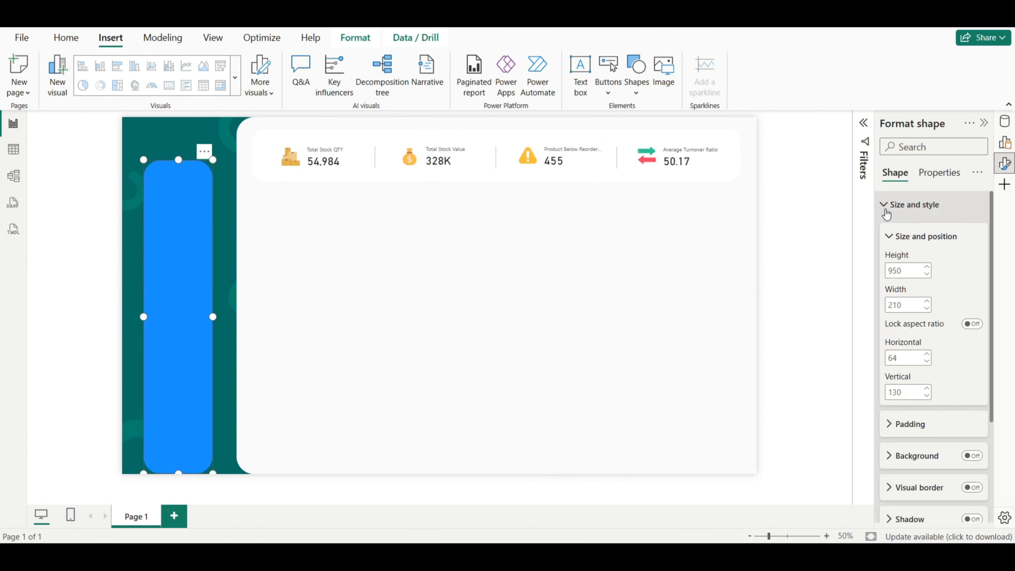
{"action": "double_click", "coordinate": [895, 271]}
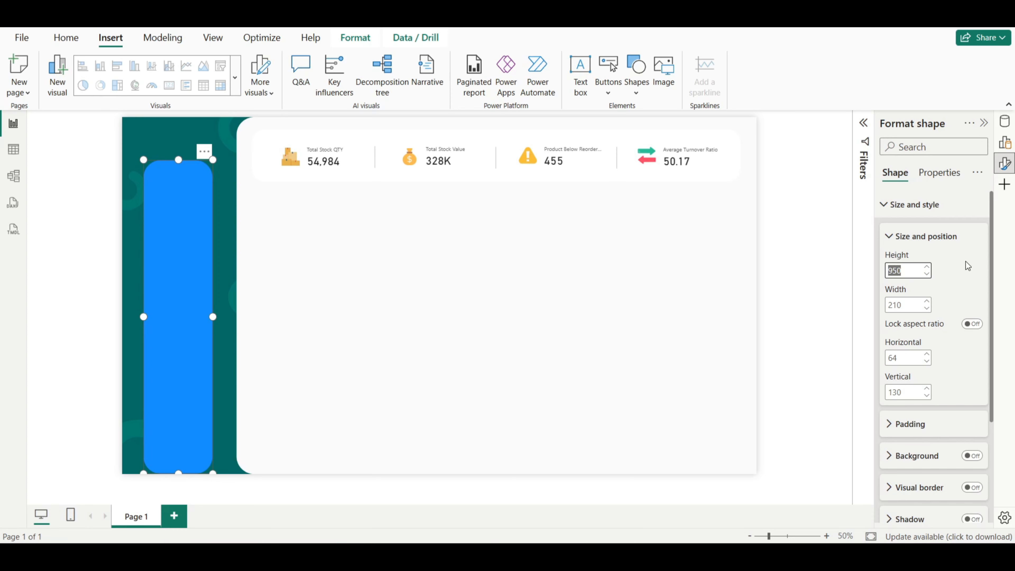
{"action": "type", "text": "400"}
{"action": "key", "text": "Return"}
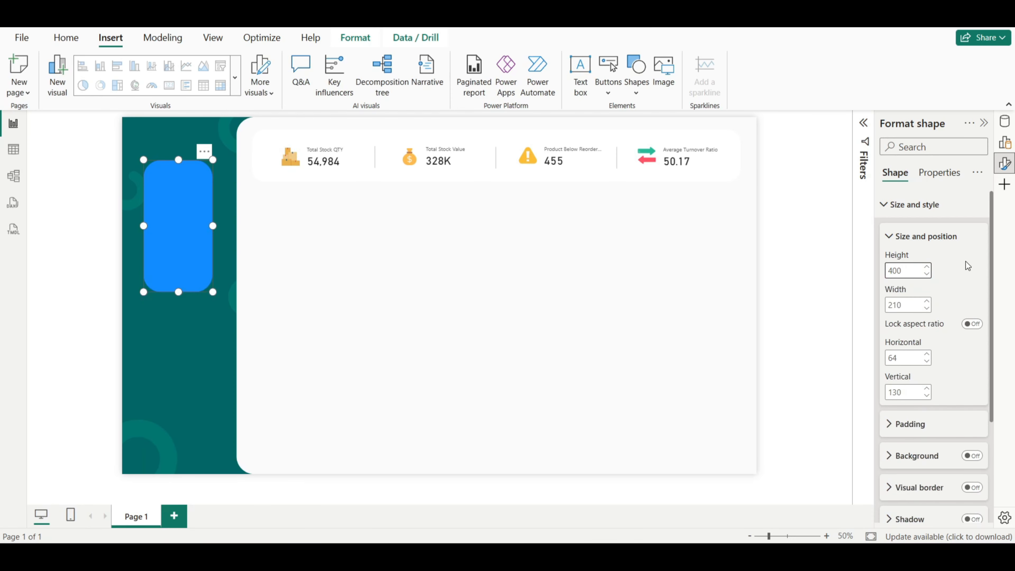
{"action": "double_click", "coordinate": [896, 305]}
{"action": "type", "text": "800"}
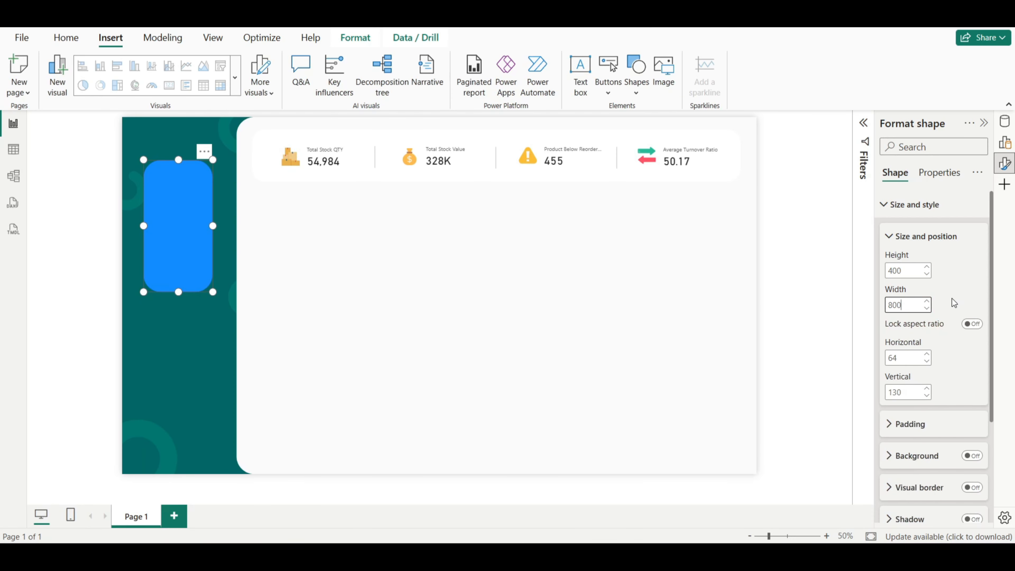
{"action": "key", "text": "Return"}
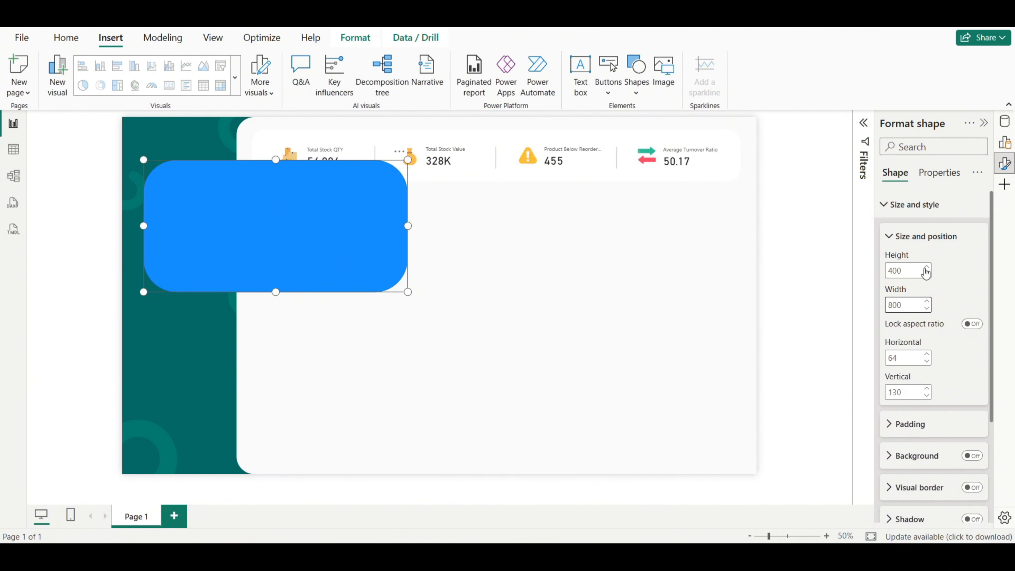
Step: Set the new rectangle's rounded corners to 10%
{"action": "left_click", "coordinate": [891, 206]}
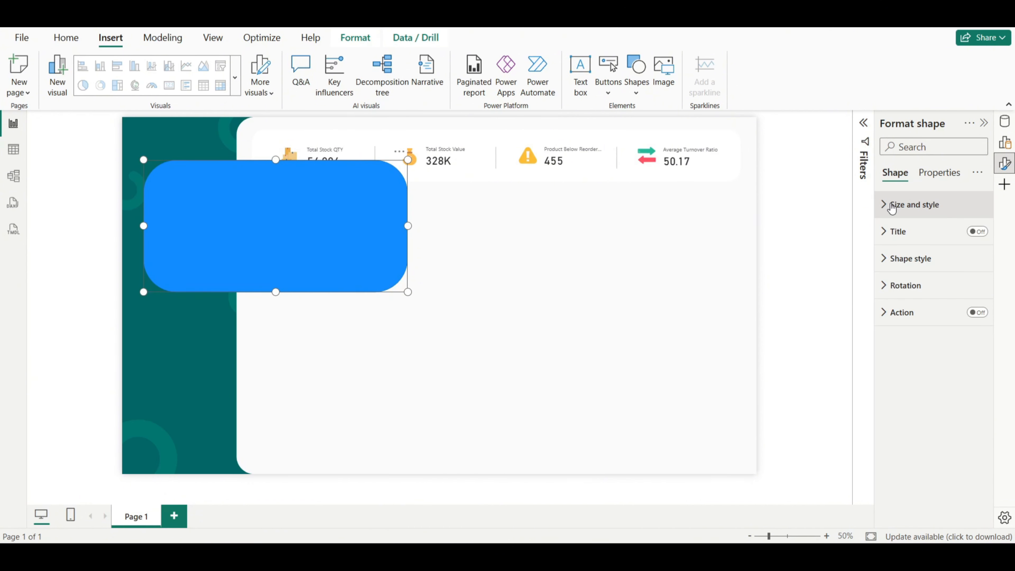
{"action": "left_click", "coordinate": [891, 259]}
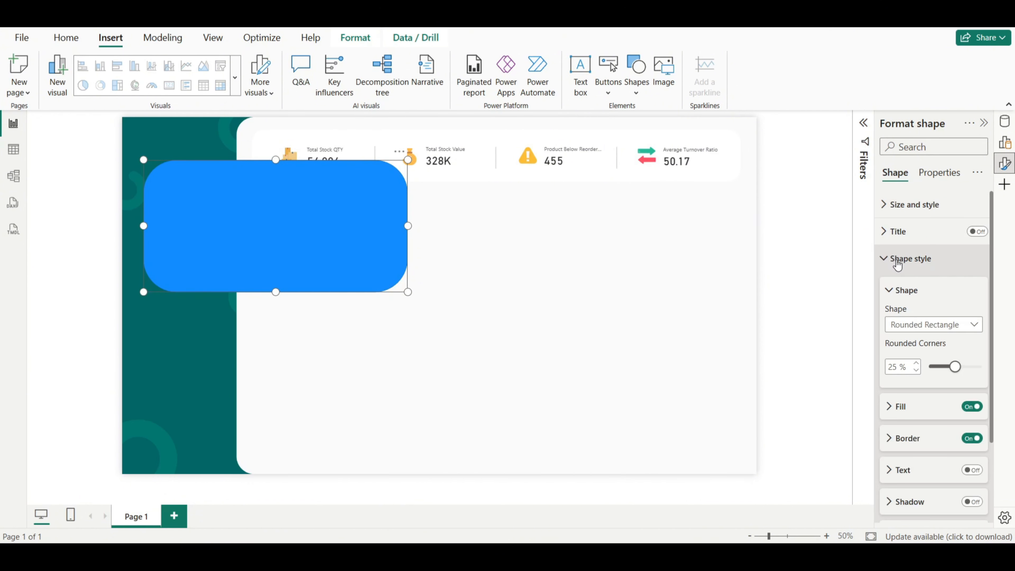
{"action": "double_click", "coordinate": [896, 367]}
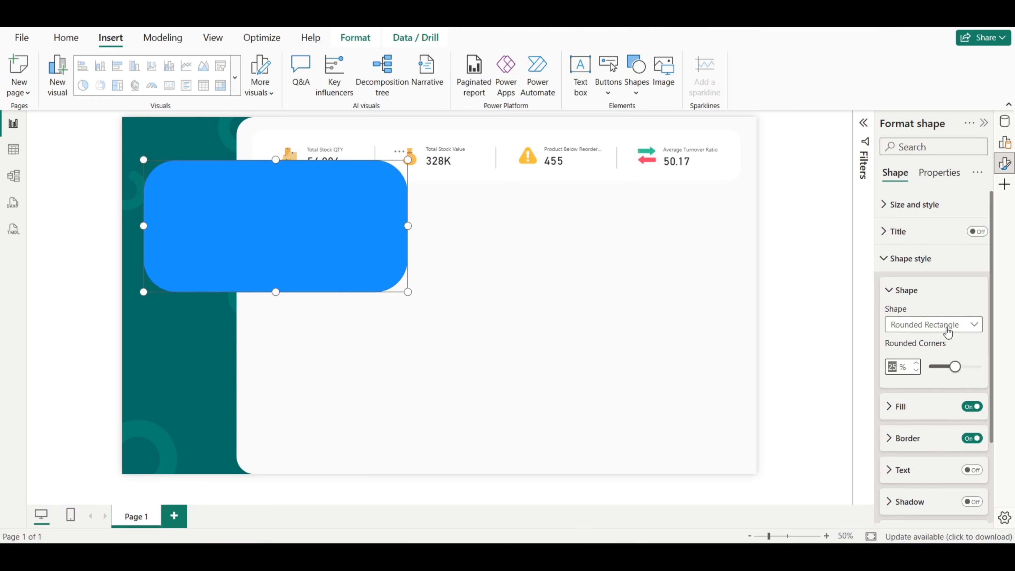
{"action": "type", "text": "10"}
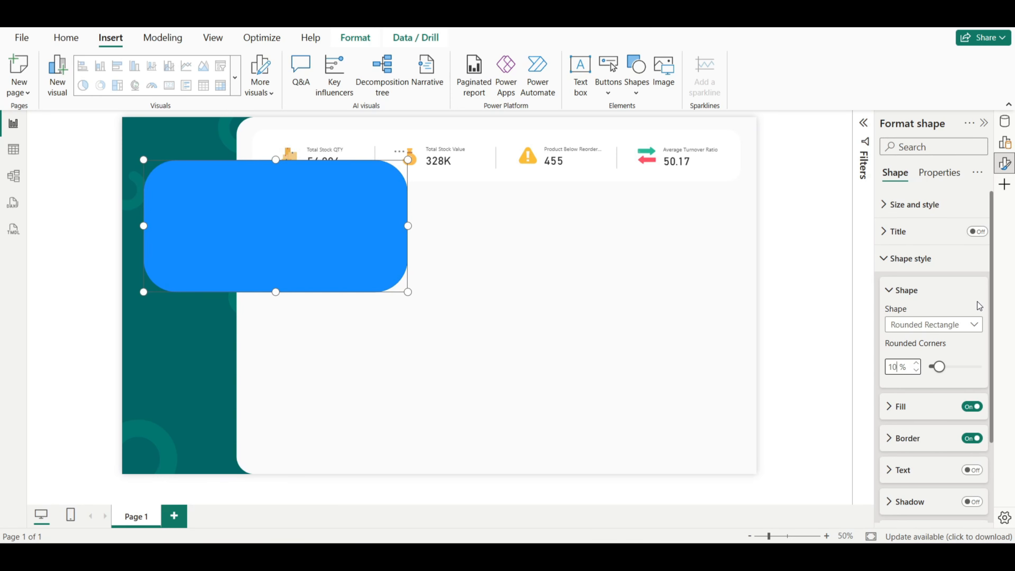
Step: Fill the rounded rectangle with white and turn off its border
{"action": "left_click", "coordinate": [889, 406]}
{"action": "left_click", "coordinate": [893, 440]}
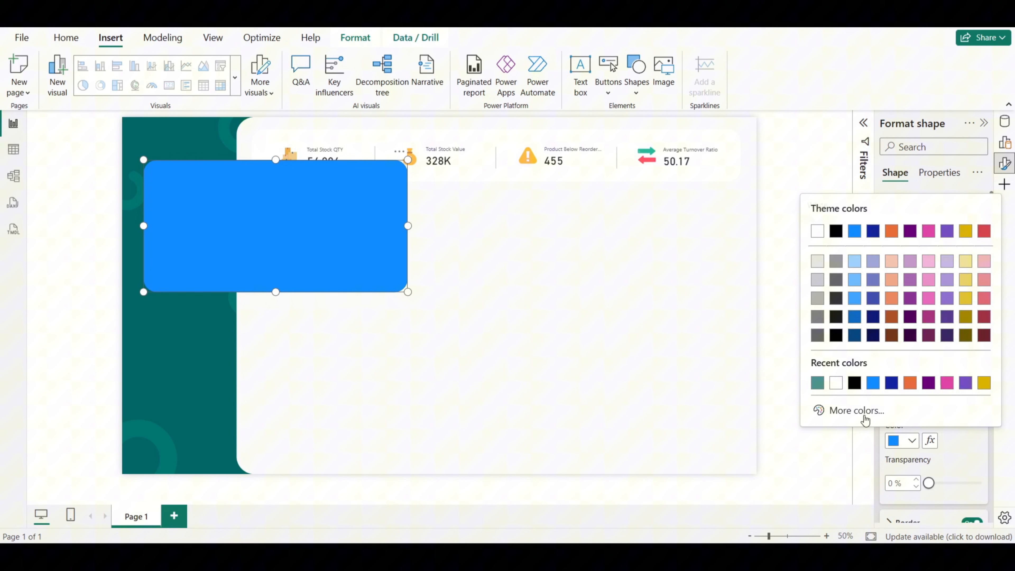
{"action": "left_click", "coordinate": [835, 383]}
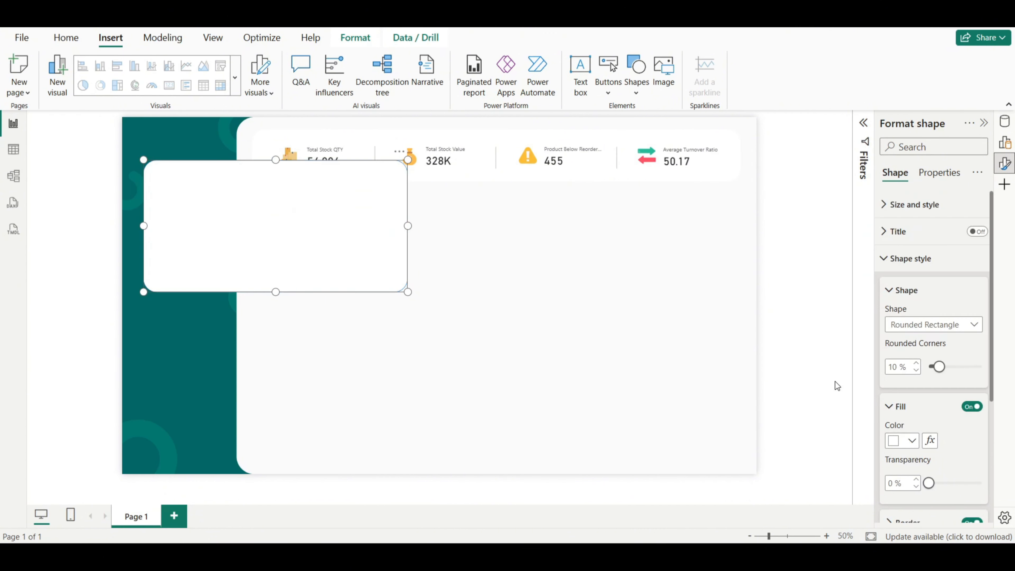
{"action": "left_click", "coordinate": [899, 408]}
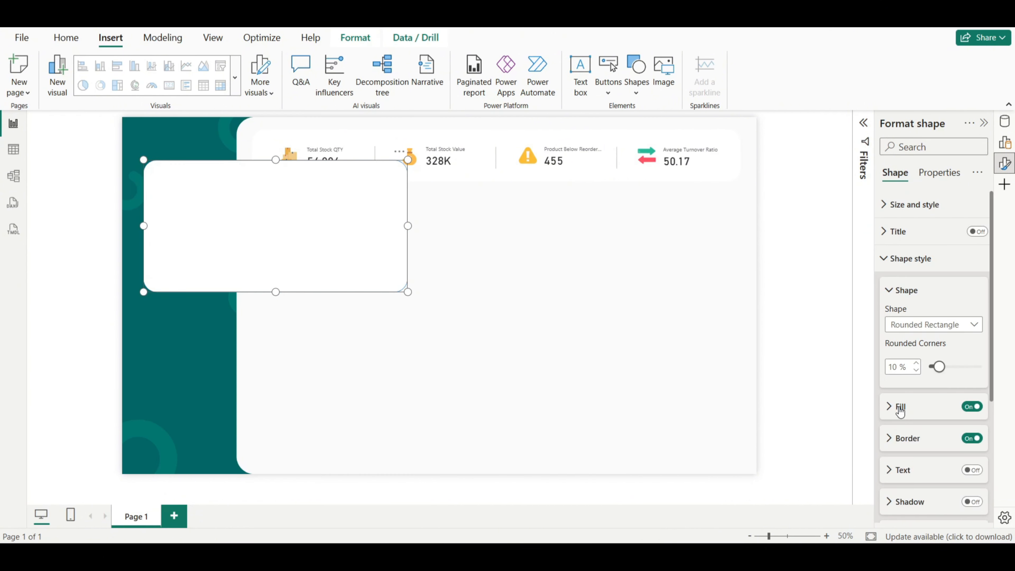
{"action": "left_click", "coordinate": [973, 440]}
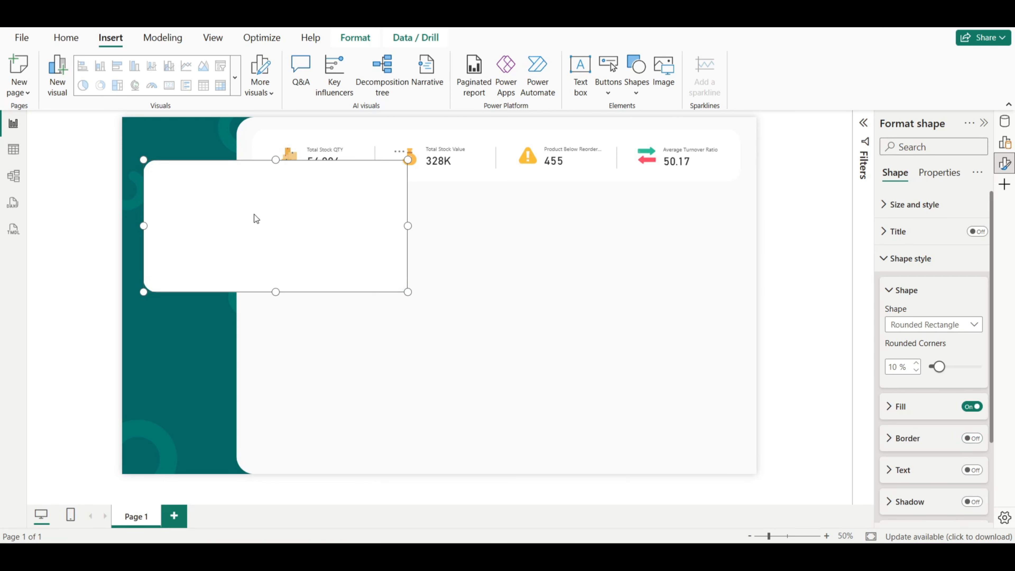
Step: Position the white rectangle just below the KPI banner, aligned with the banner's left edge
{"action": "left_click_drag", "start_coordinate": [211, 196], "coordinate": [325, 236]}
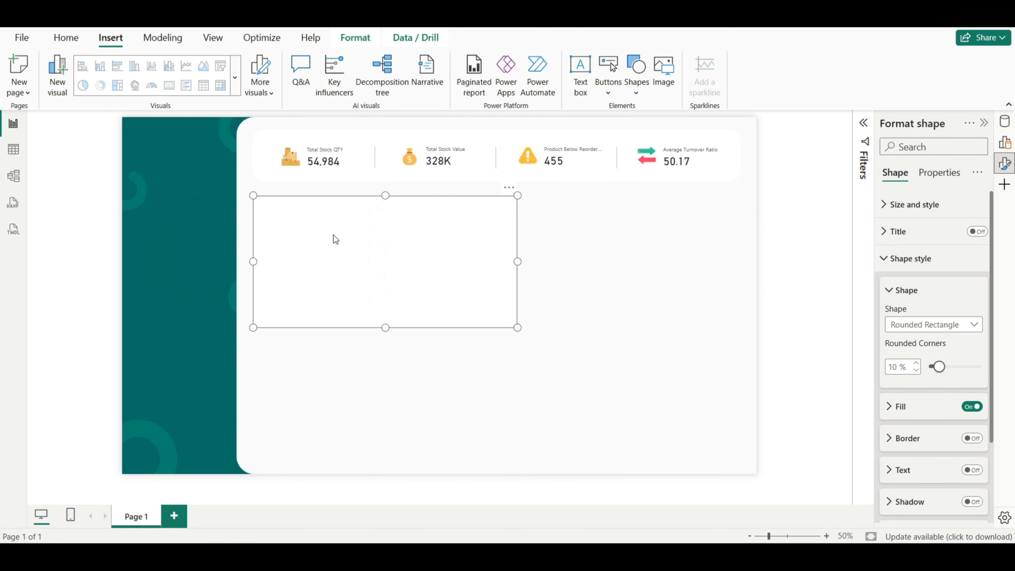
{"action": "left_click_drag", "start_coordinate": [333, 233], "coordinate": [332, 232]}
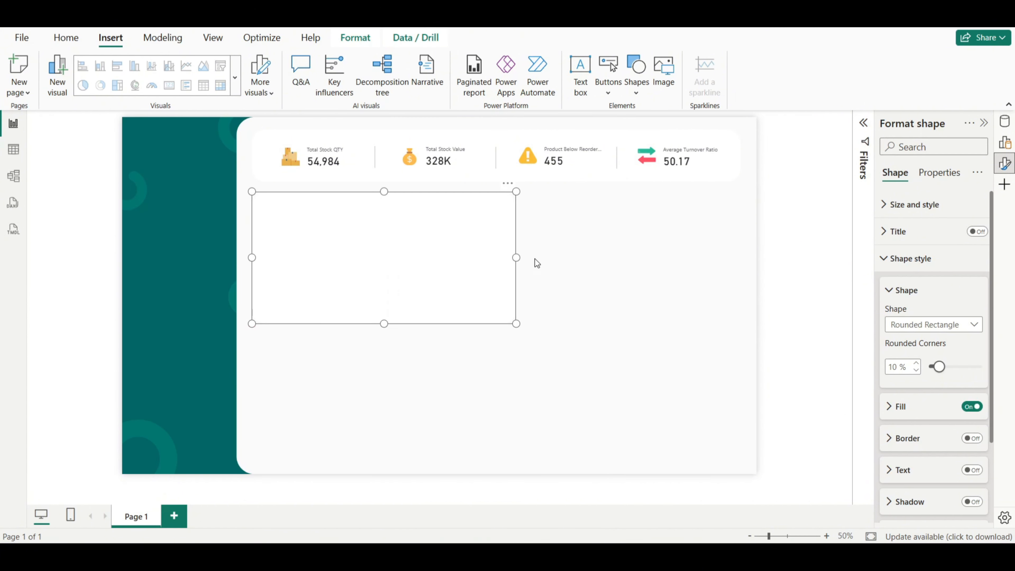
{"action": "left_click", "coordinate": [795, 267]}
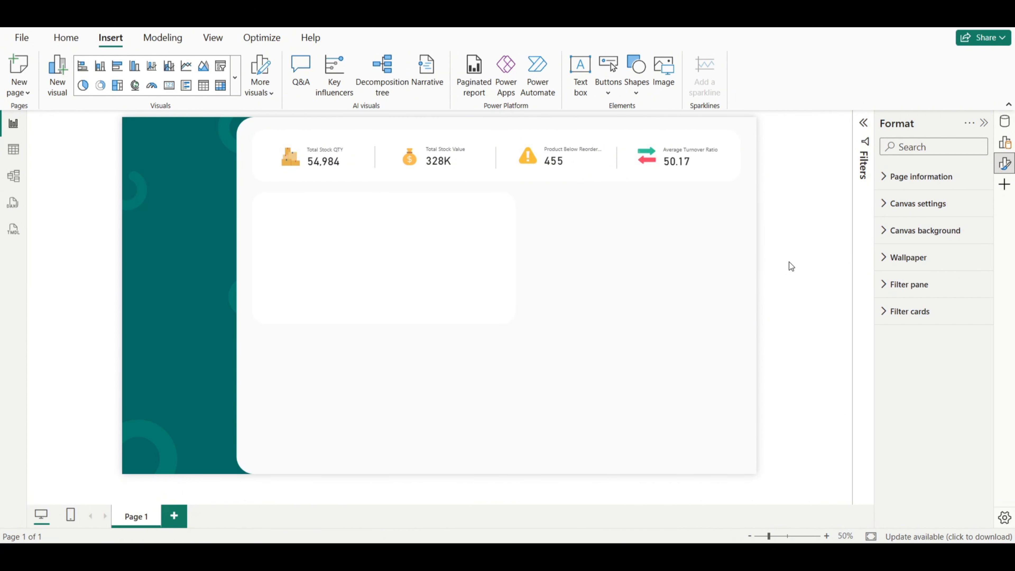
Step: Add a line chart with the Month level of Date_Received from Grocery_Inventory on its X-axis
{"action": "left_click", "coordinate": [1001, 146]}
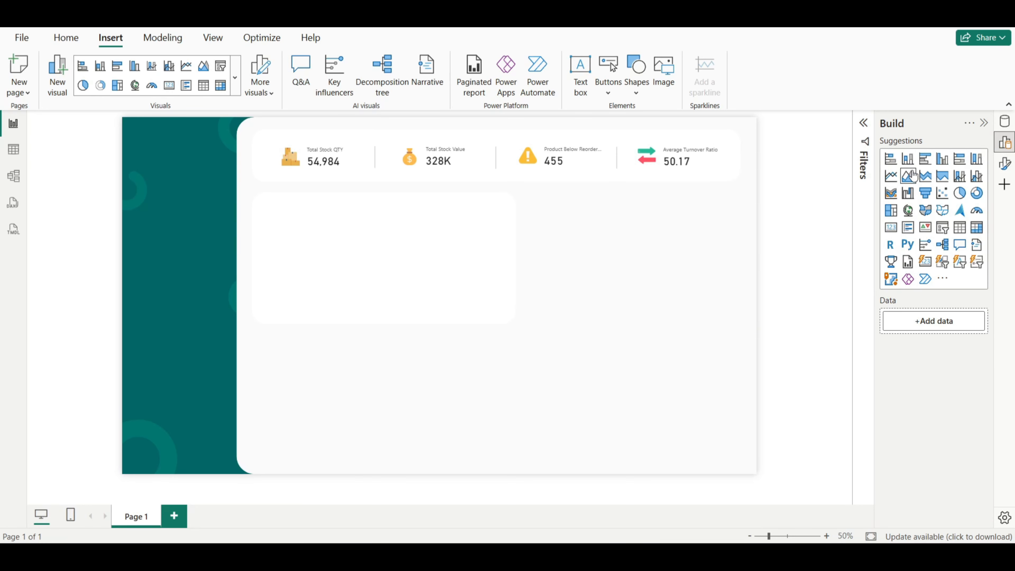
{"action": "left_click", "coordinate": [891, 176]}
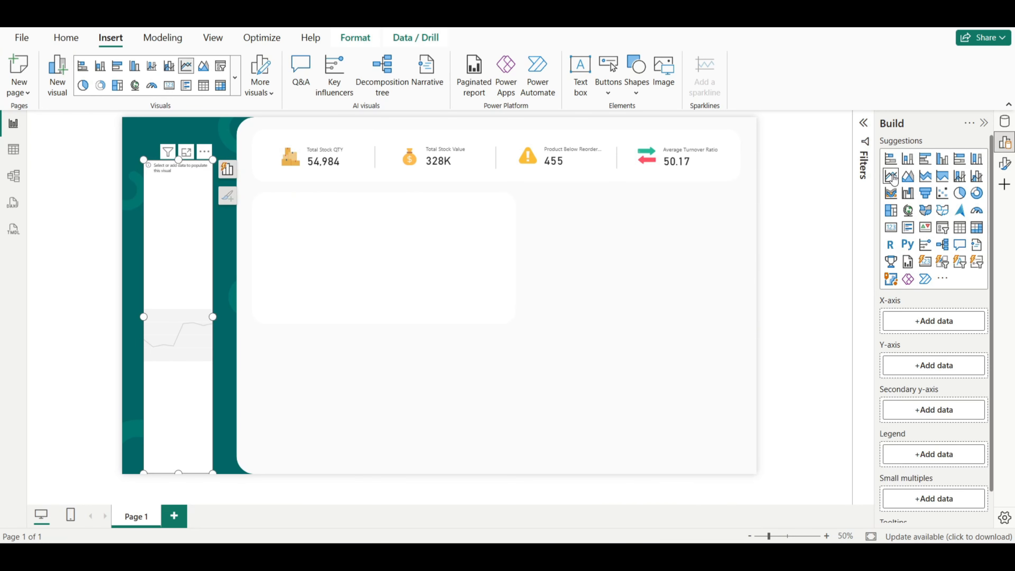
{"action": "left_click", "coordinate": [927, 324]}
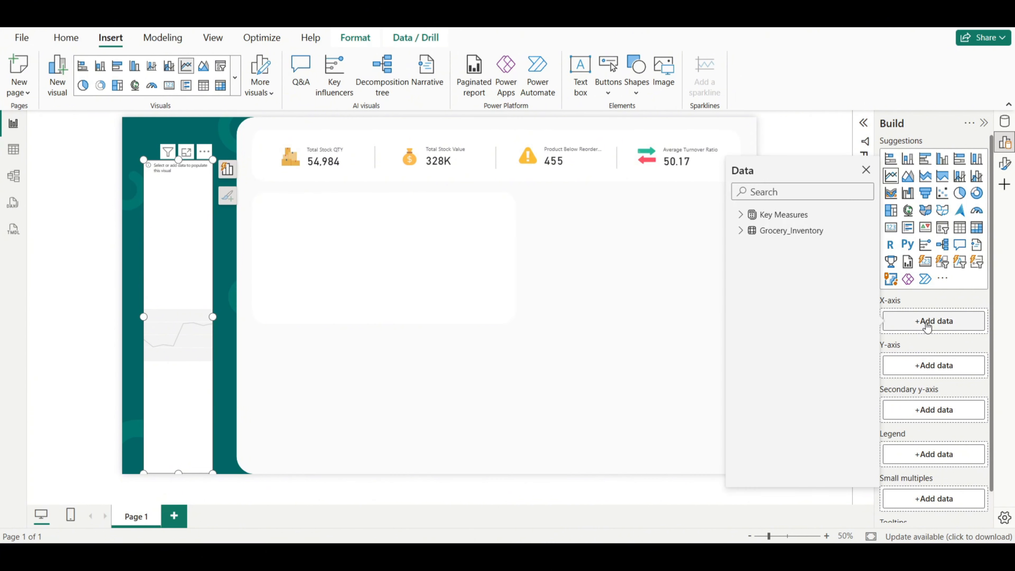
{"action": "left_click", "coordinate": [741, 231]}
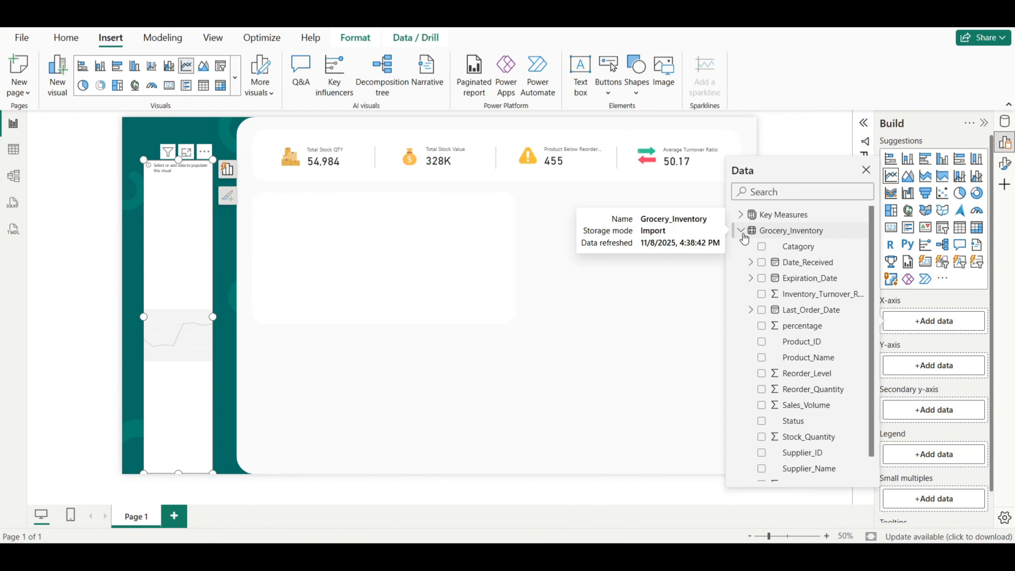
{"action": "left_click", "coordinate": [751, 262]}
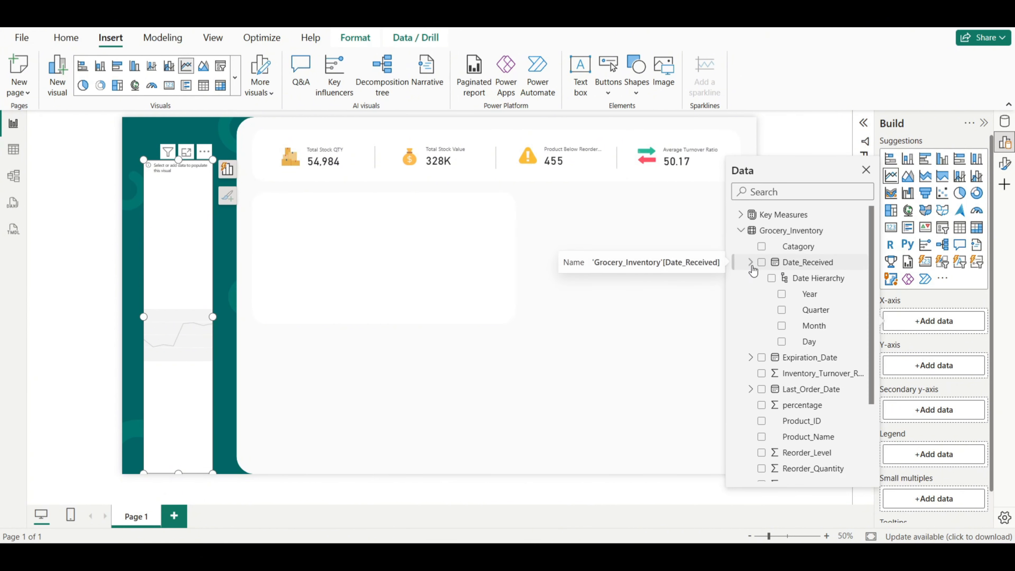
{"action": "left_click", "coordinate": [781, 326]}
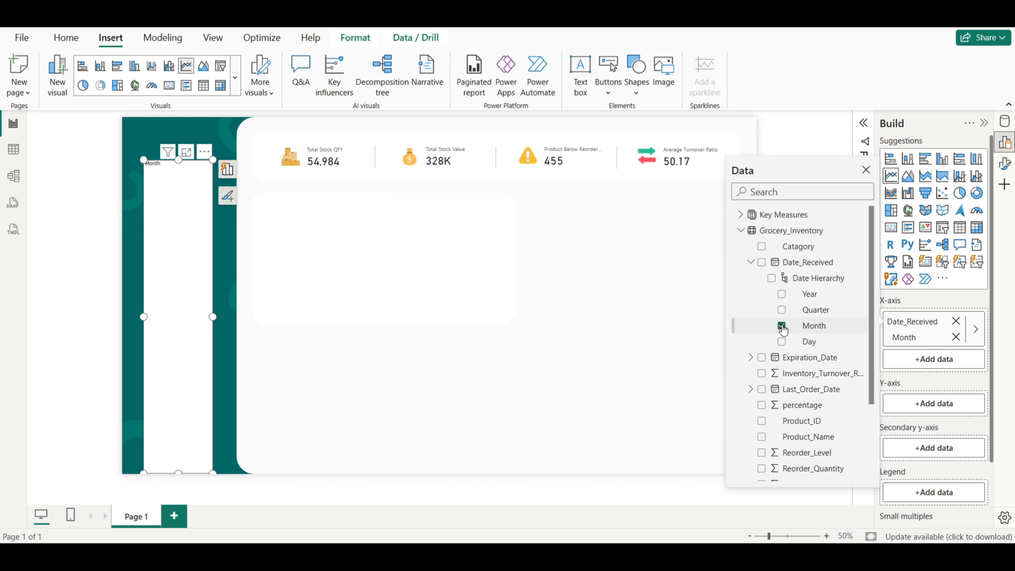
{"action": "left_click", "coordinate": [924, 389]}
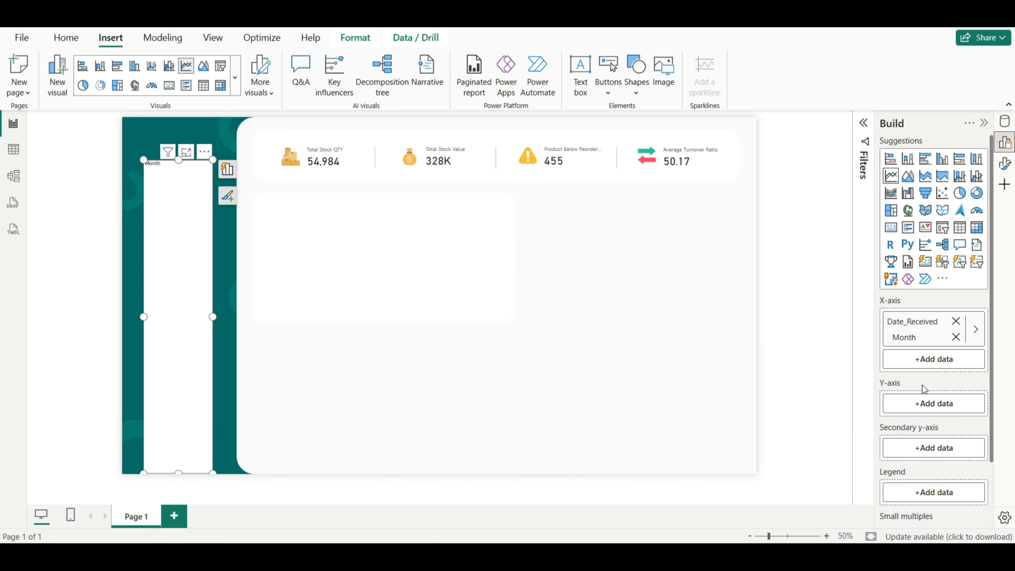
Step: Add the Total Stock QTY and Reorder Level measures to the line chart's Y-axis
{"action": "left_click", "coordinate": [926, 401]}
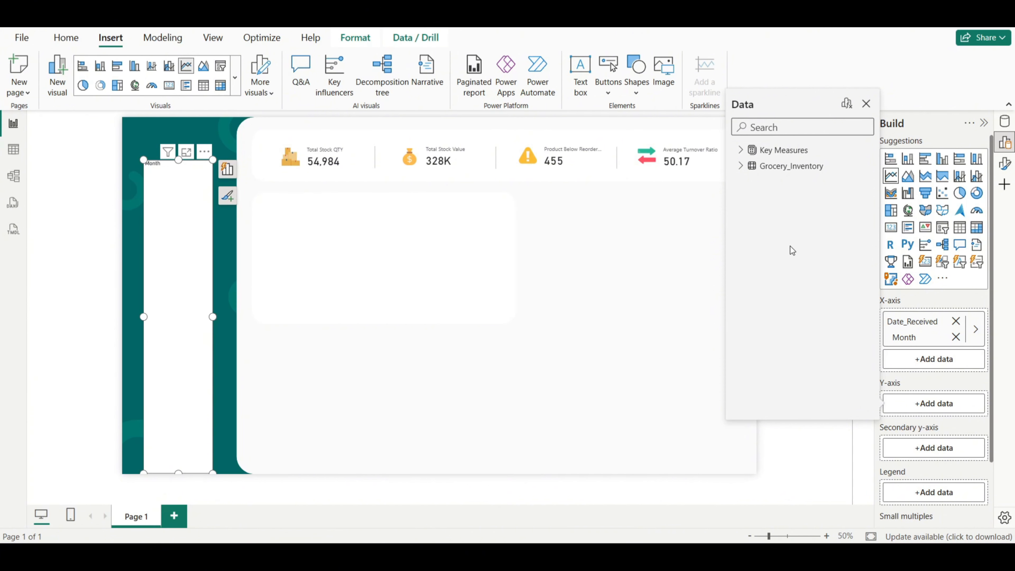
{"action": "left_click", "coordinate": [739, 151]}
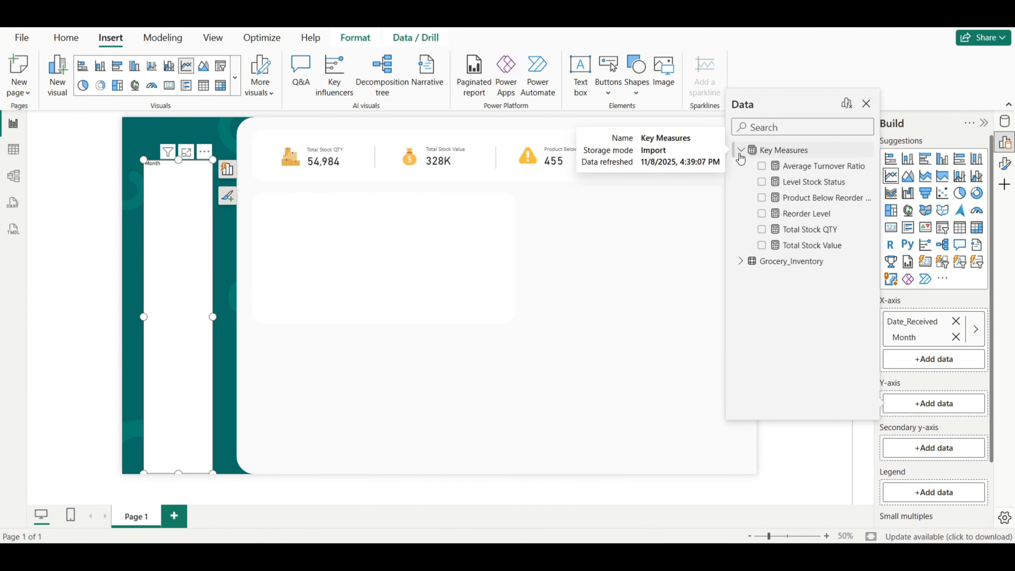
{"action": "left_click", "coordinate": [762, 230]}
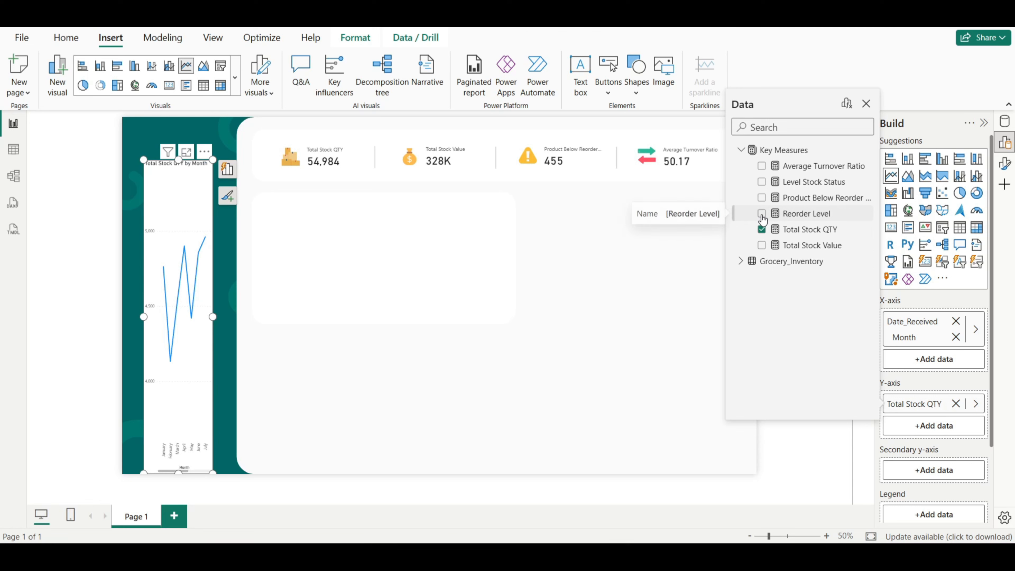
{"action": "left_click", "coordinate": [762, 215]}
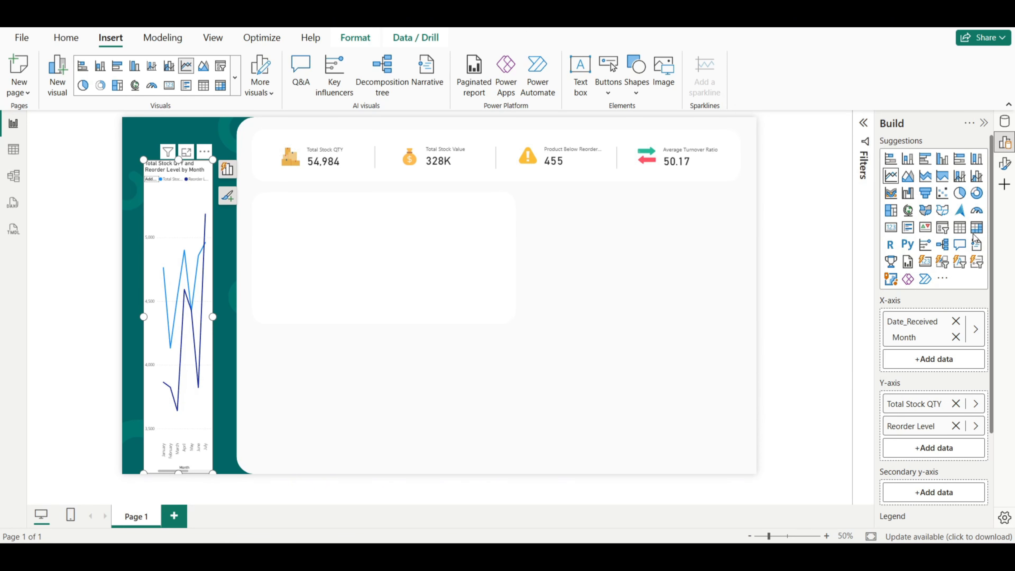
Step: Set the line chart's height to 340 and width to 740, and turn off its background
{"action": "left_click", "coordinate": [1004, 163]}
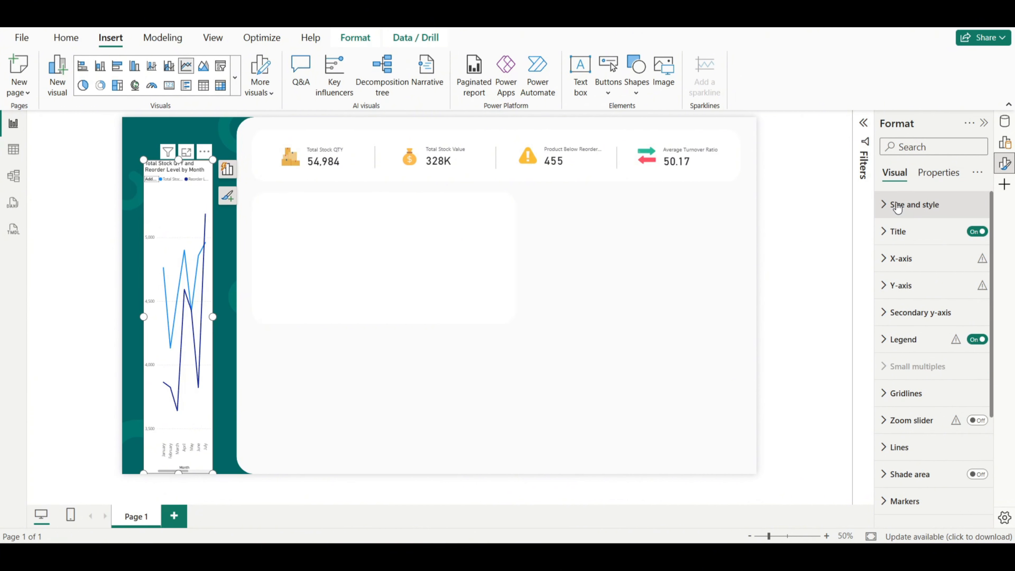
{"action": "left_click", "coordinate": [914, 204]}
{"action": "double_click", "coordinate": [901, 271]}
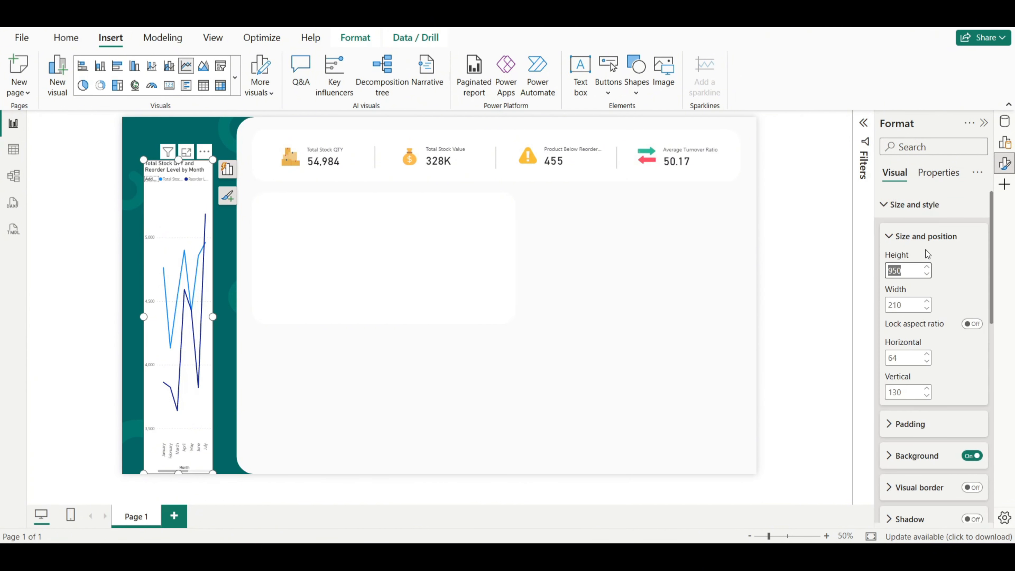
{"action": "type", "text": "340"}
{"action": "double_click", "coordinate": [895, 304]}
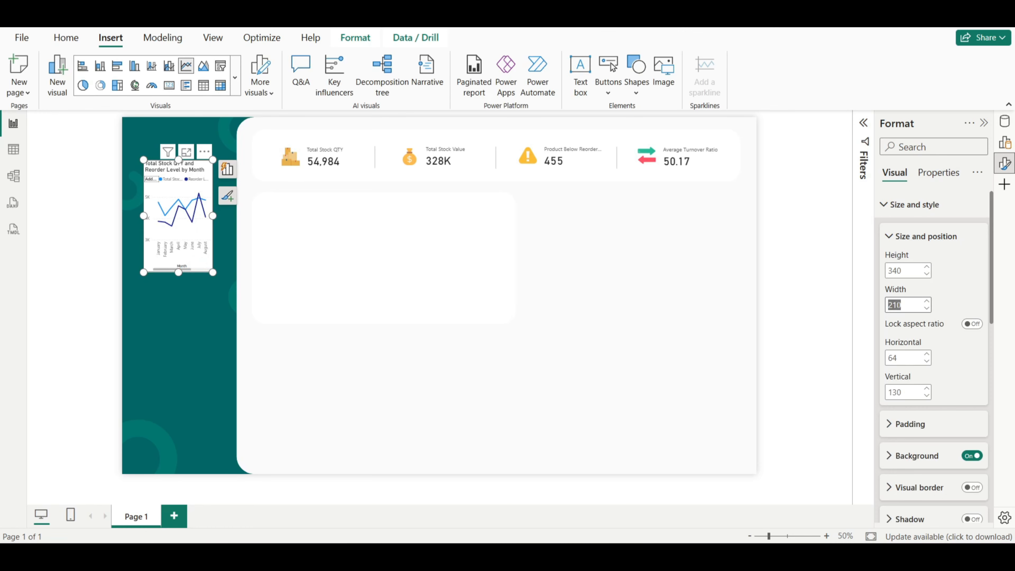
{"action": "type", "text": "740"}
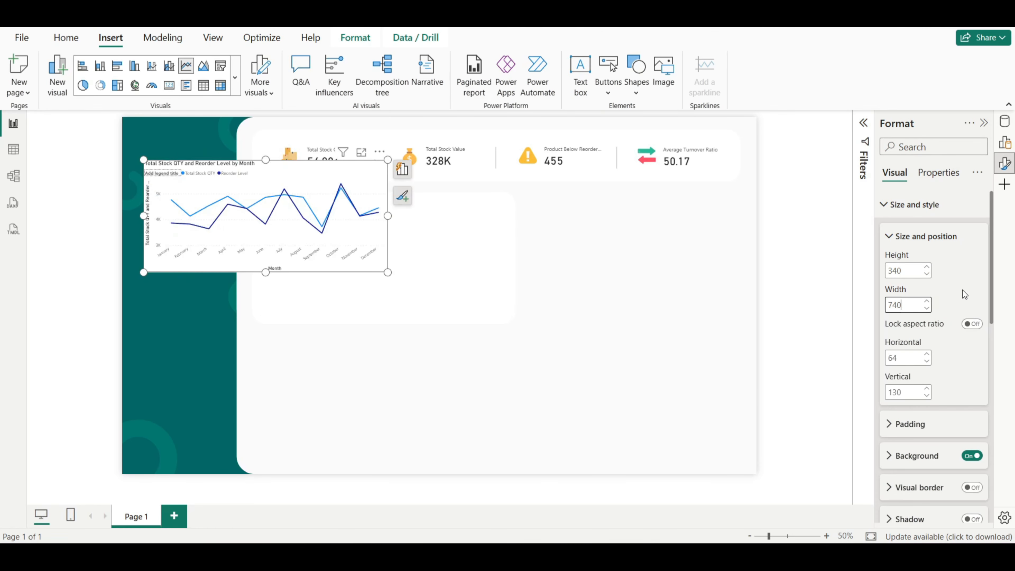
{"action": "left_click", "coordinate": [971, 457]}
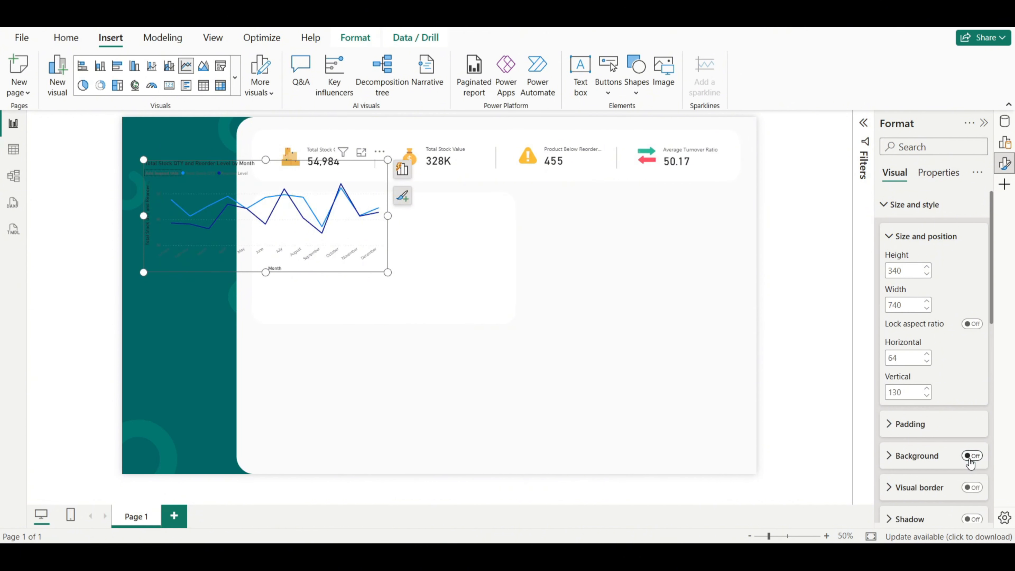
Step: Move the line chart onto the white rectangle below the KPI banner
{"action": "left_click", "coordinate": [887, 205]}
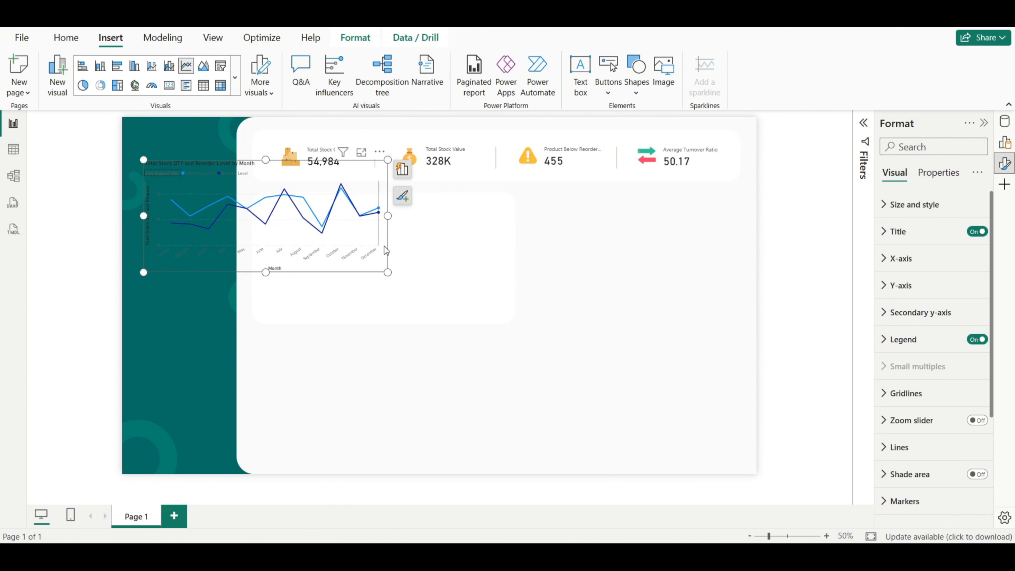
{"action": "left_click_drag", "start_coordinate": [390, 248], "coordinate": [507, 283]}
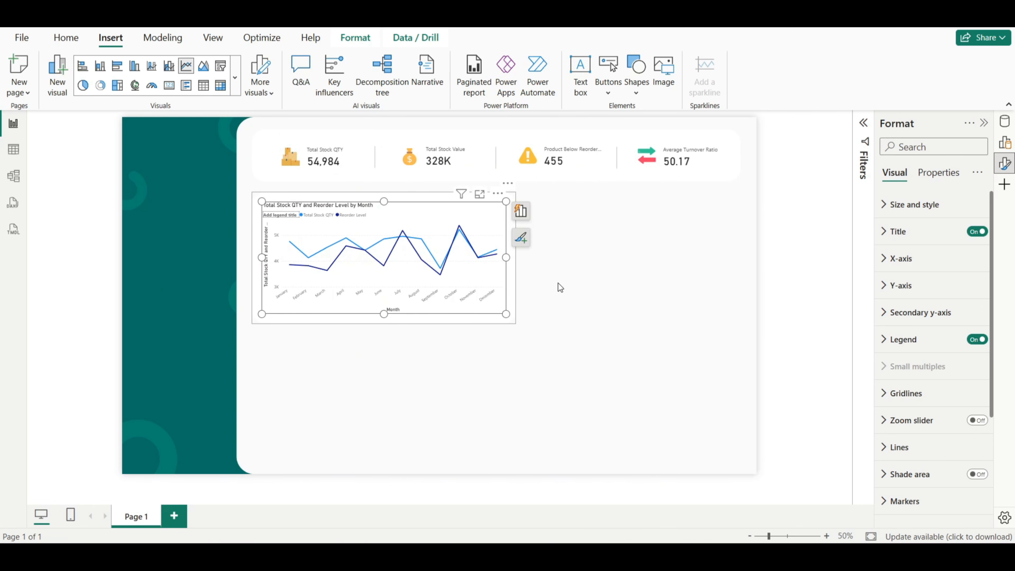
{"action": "left_click", "coordinate": [792, 276]}
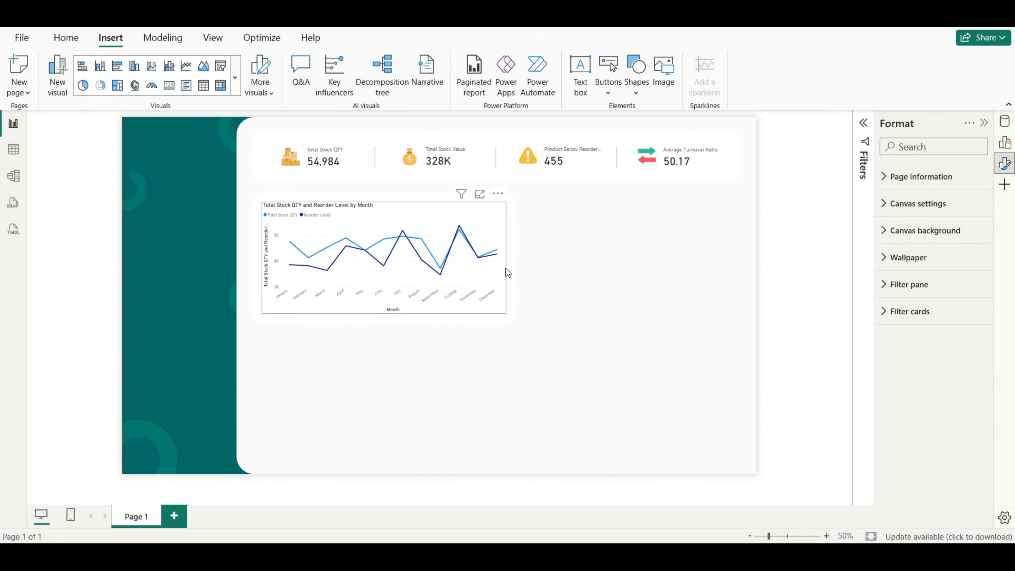
Step: Change the line chart's title text to "Total Stock by Month"
{"action": "left_click", "coordinate": [505, 269]}
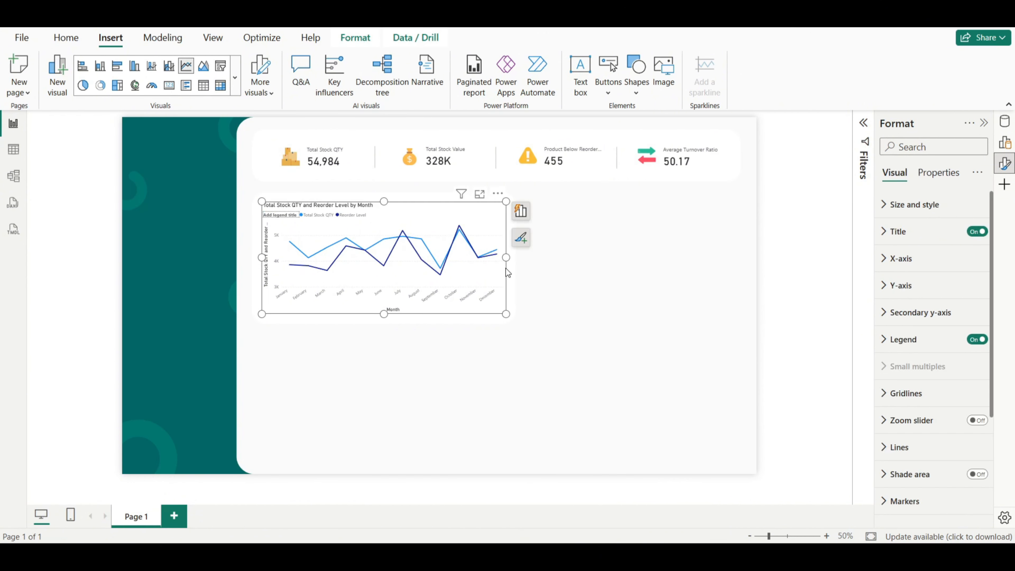
{"action": "left_click", "coordinate": [885, 232]}
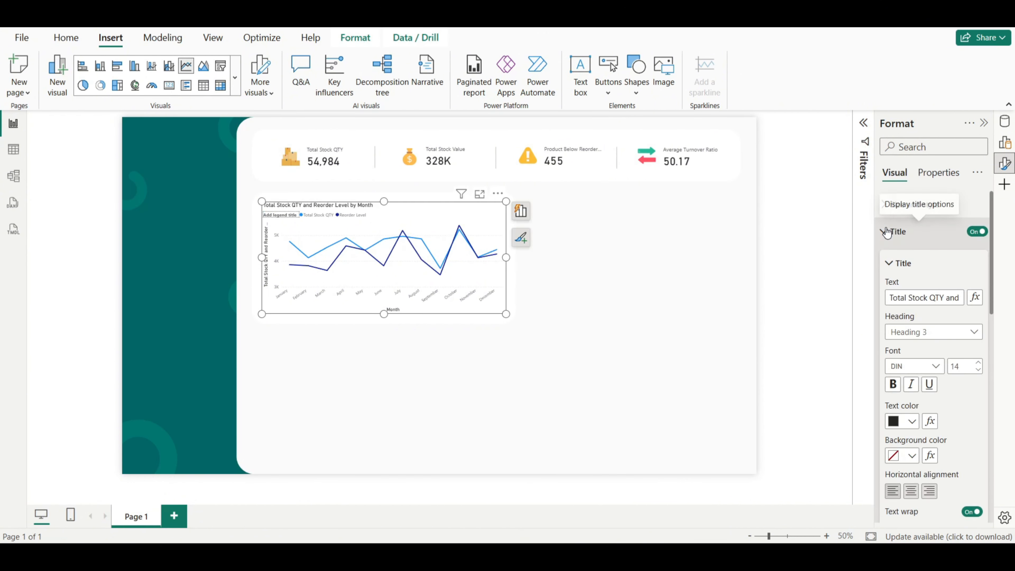
{"action": "left_click", "coordinate": [910, 298]}
{"action": "key", "text": "ctrl+a"}
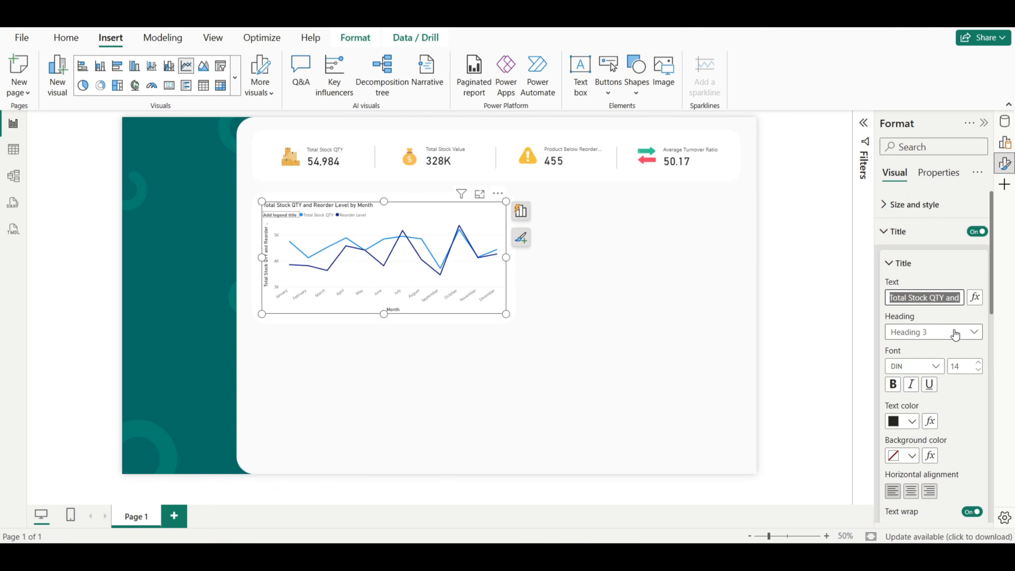
{"action": "type", "text": "Total Stock"}
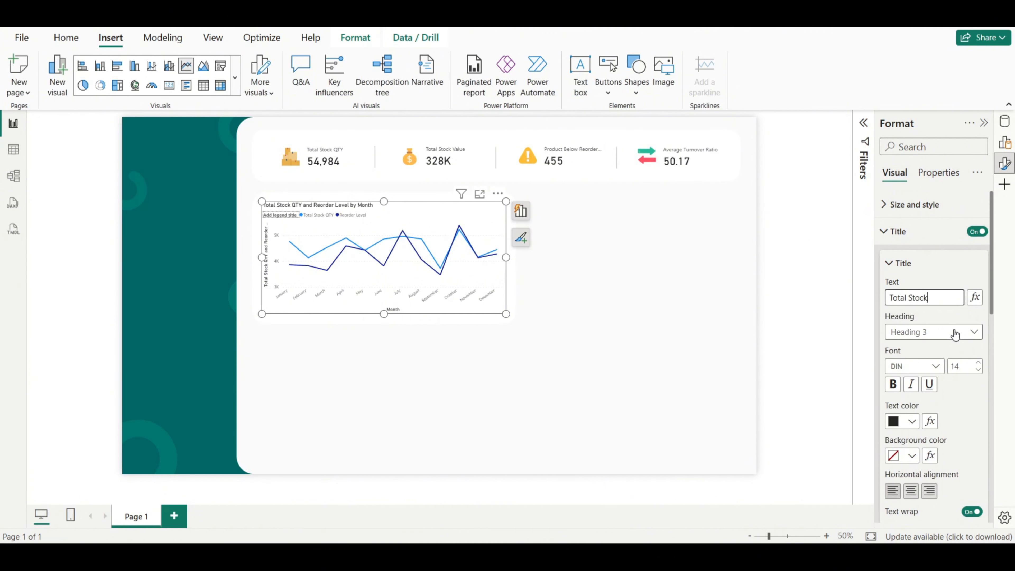
{"action": "type", "text": " by Month"}
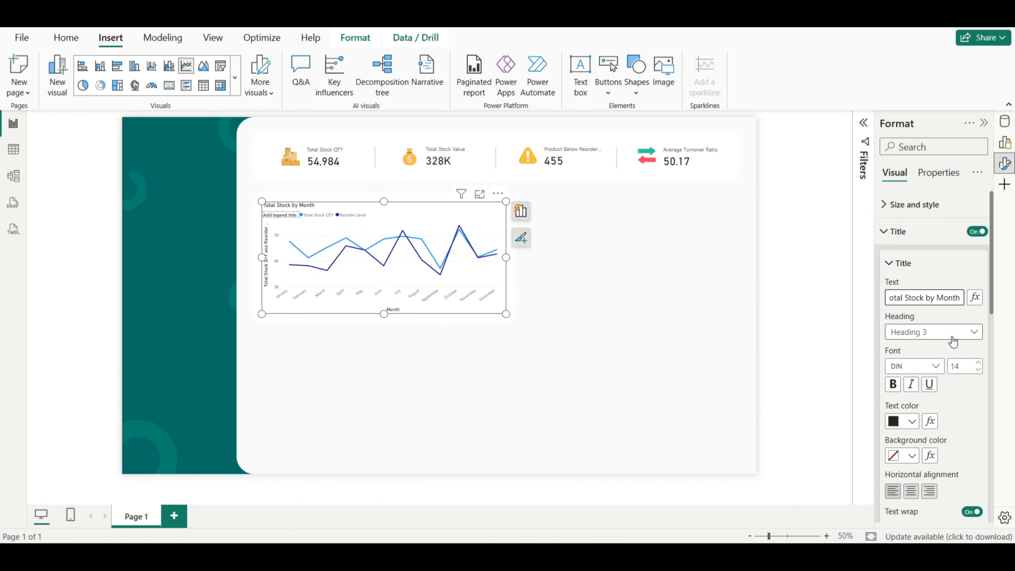
Step: Set the font size of the line chart's title to 18
{"action": "double_click", "coordinate": [961, 367]}
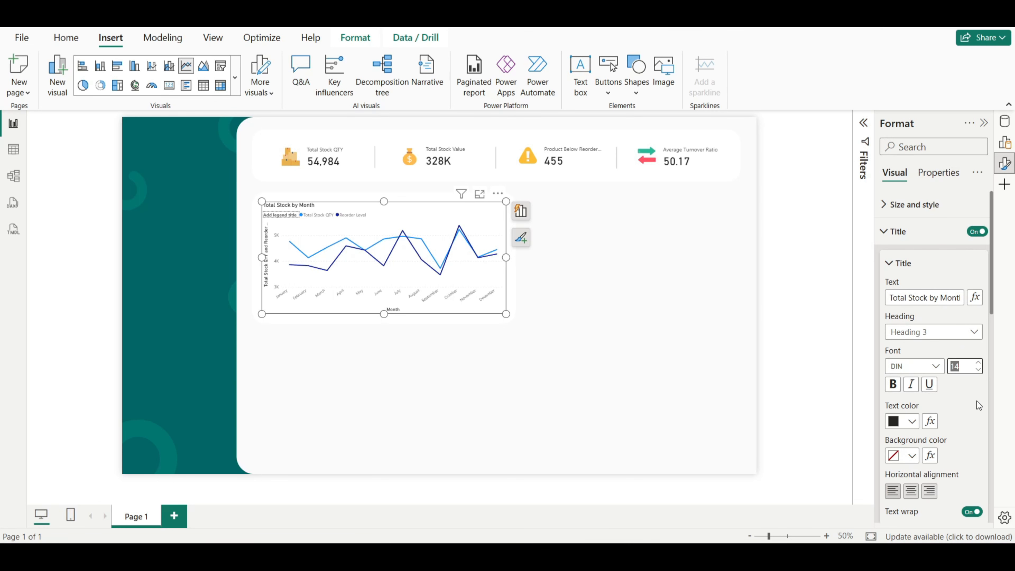
{"action": "type", "text": "18"}
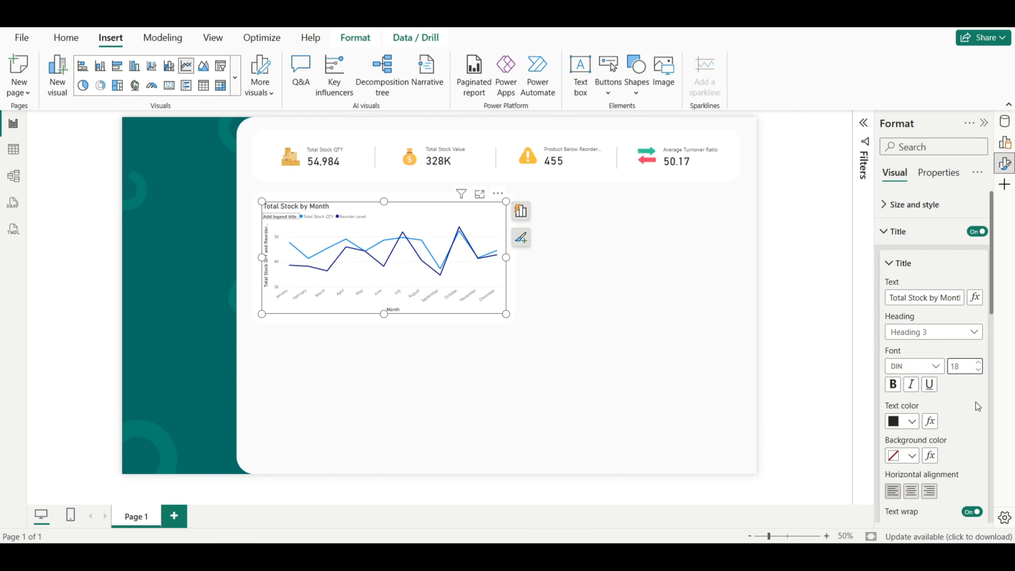
{"action": "left_click", "coordinate": [975, 402]}
{"action": "scroll", "coordinate": [967, 394], "scroll_direction": "down", "scroll_amount": 2}
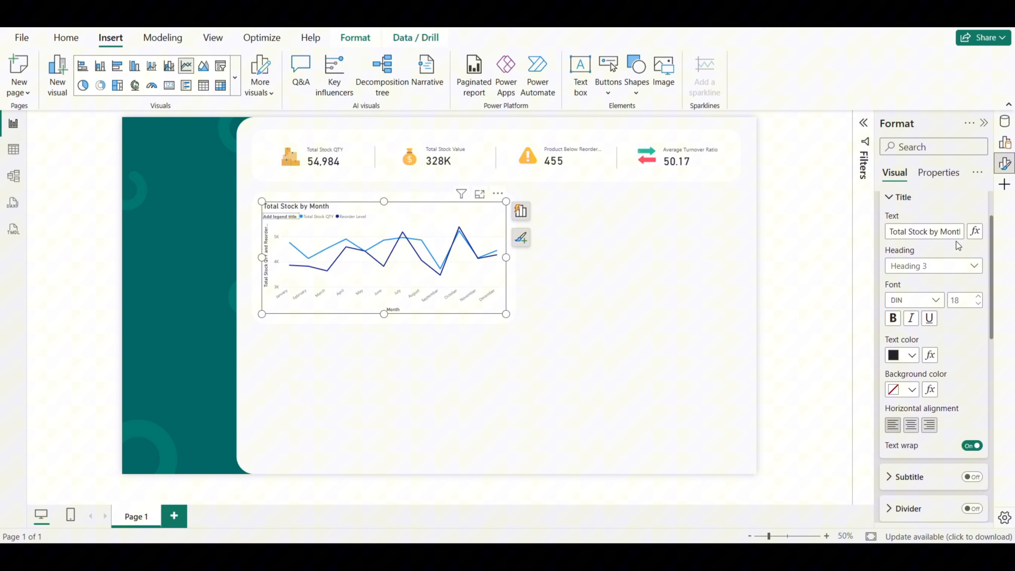
{"action": "left_click", "coordinate": [887, 199]}
{"action": "scroll", "coordinate": [905, 251], "scroll_direction": "up", "scroll_amount": 2}
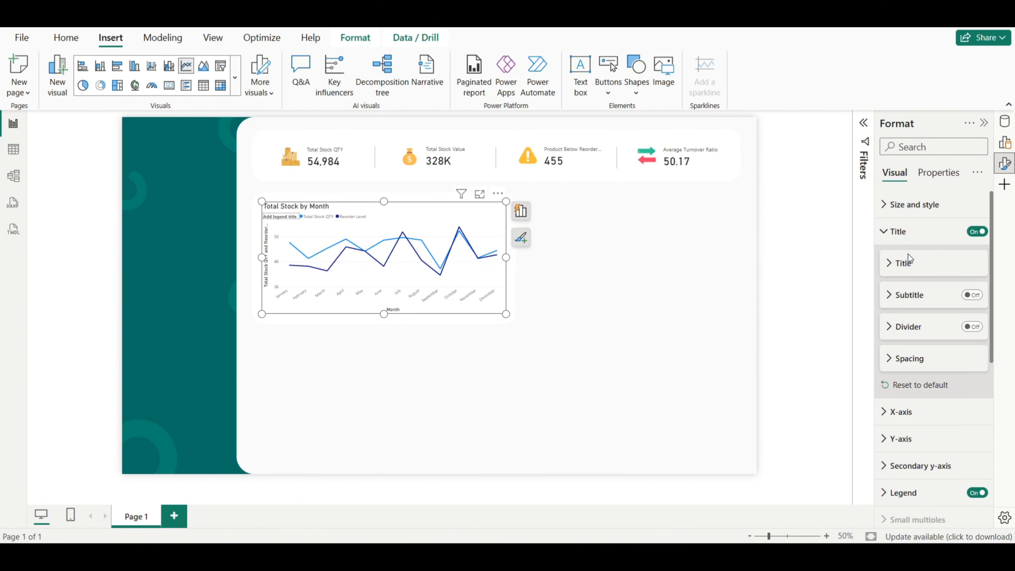
{"action": "left_click", "coordinate": [892, 233]}
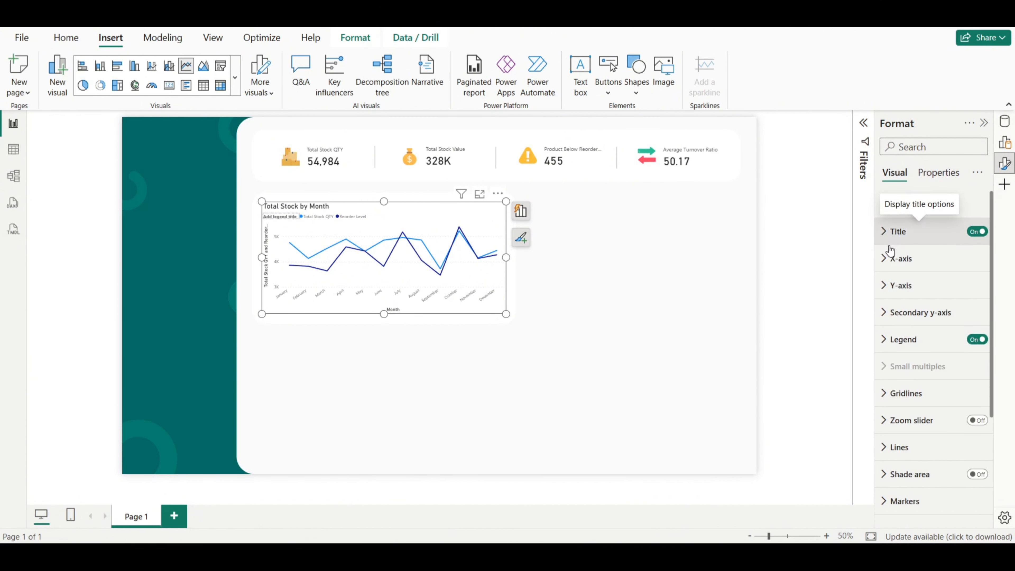
Step: Turn off the X-axis and Y-axis titles of the line chart
{"action": "left_click", "coordinate": [891, 260]}
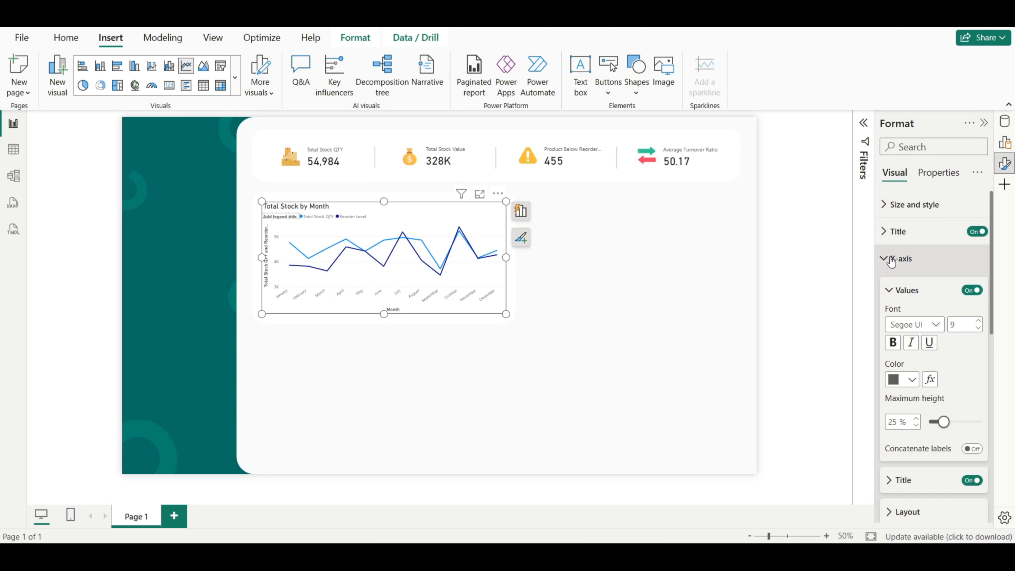
{"action": "left_click", "coordinate": [970, 481]}
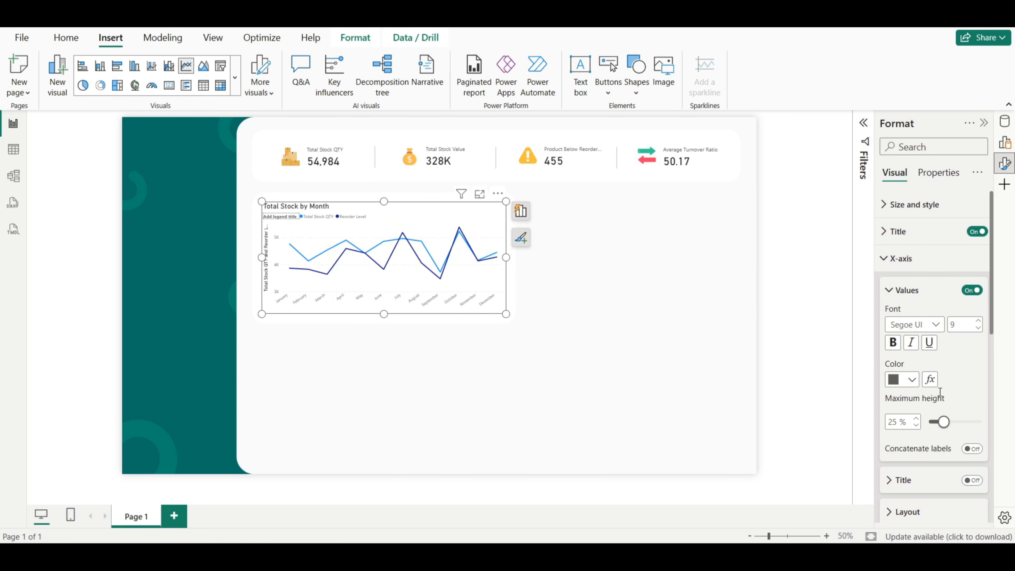
{"action": "left_click", "coordinate": [884, 260]}
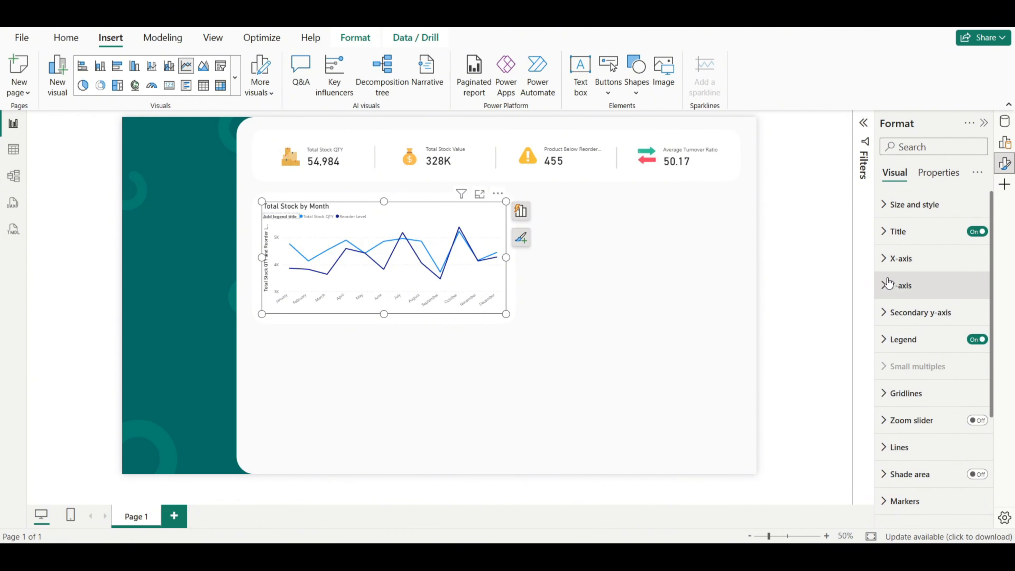
{"action": "left_click", "coordinate": [887, 288]}
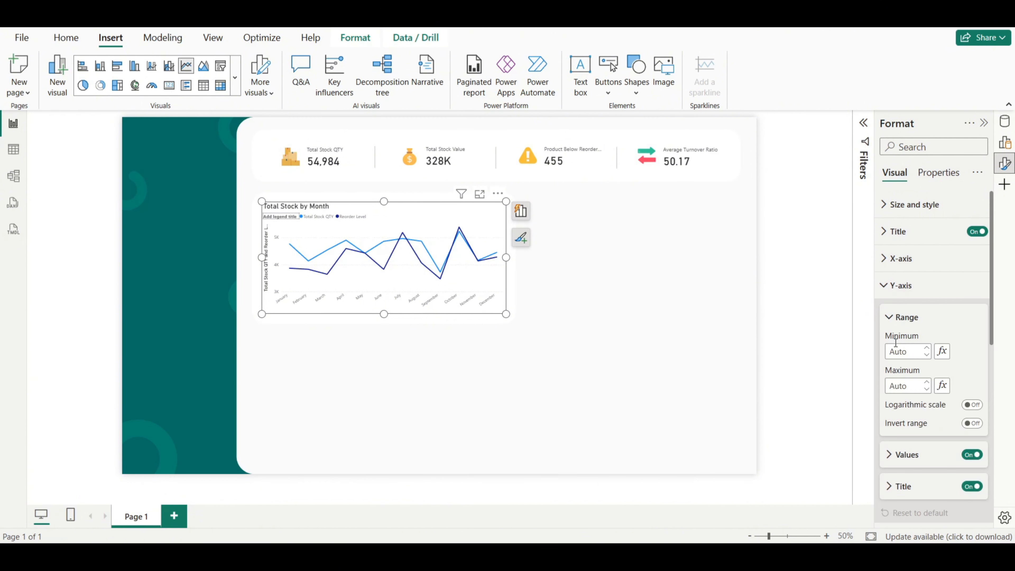
{"action": "left_click", "coordinate": [972, 486]}
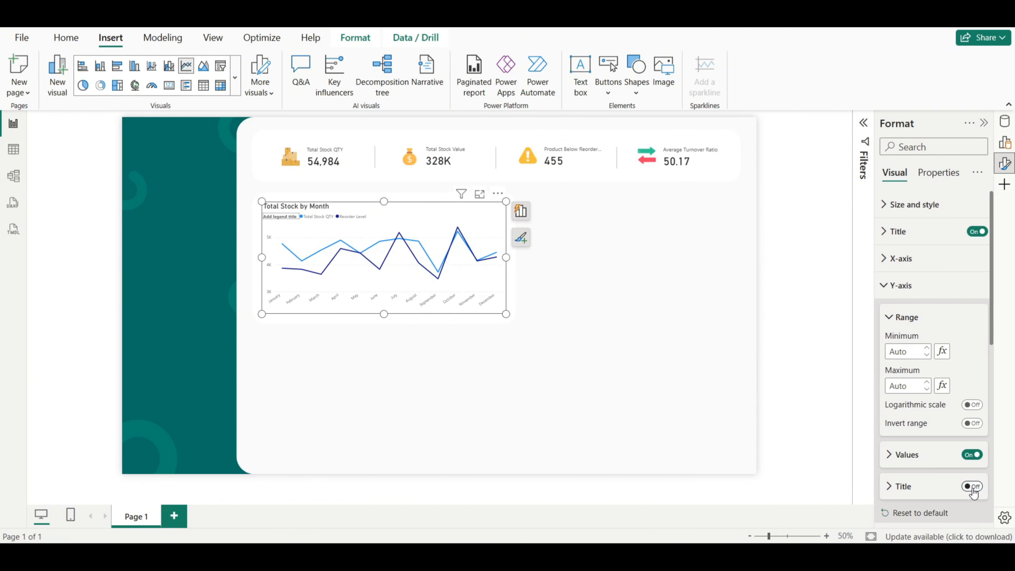
Step: Set the display units of the line chart's Y-axis values to None
{"action": "left_click", "coordinate": [890, 454]}
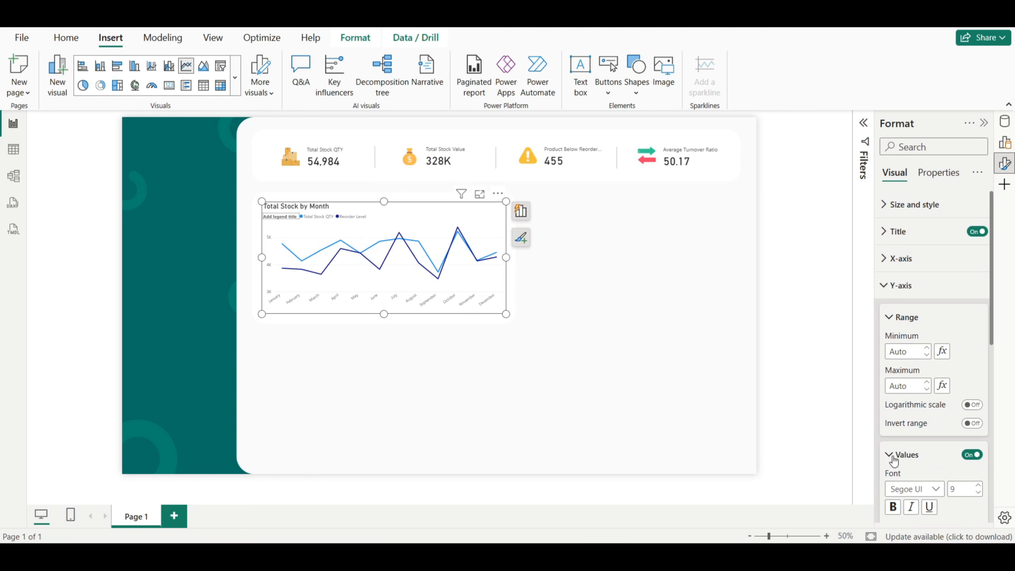
{"action": "scroll", "coordinate": [930, 384], "scroll_direction": "down", "scroll_amount": 5}
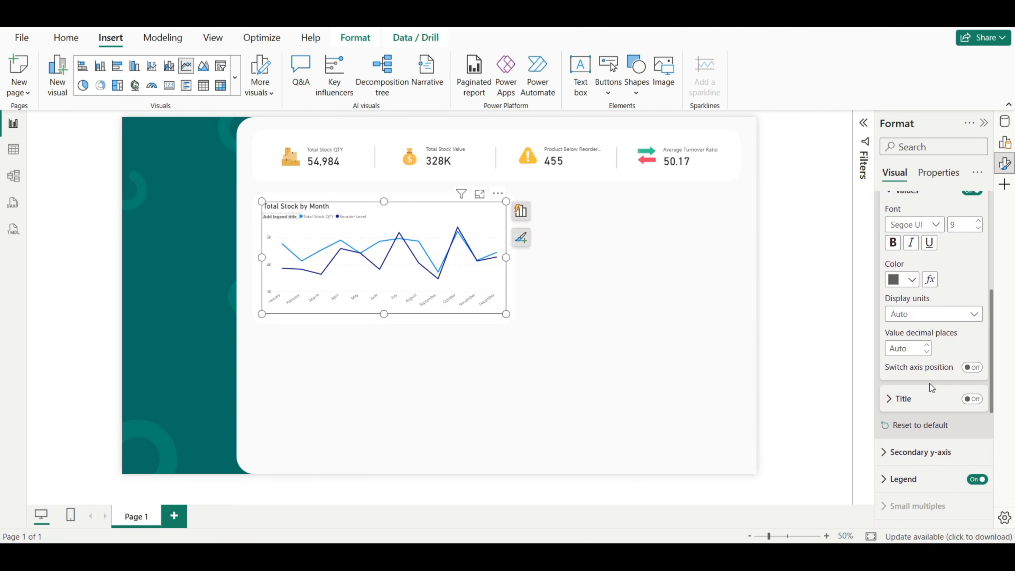
{"action": "left_click", "coordinate": [927, 314]}
{"action": "left_click", "coordinate": [912, 345]}
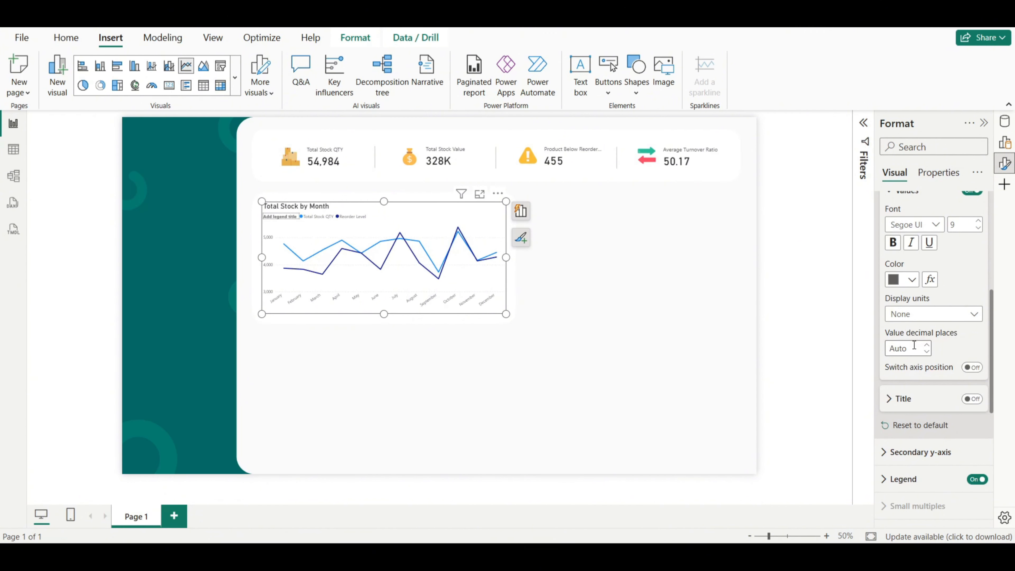
{"action": "left_click_drag", "start_coordinate": [991, 359], "coordinate": [989, 248]}
{"action": "left_click", "coordinate": [893, 256]}
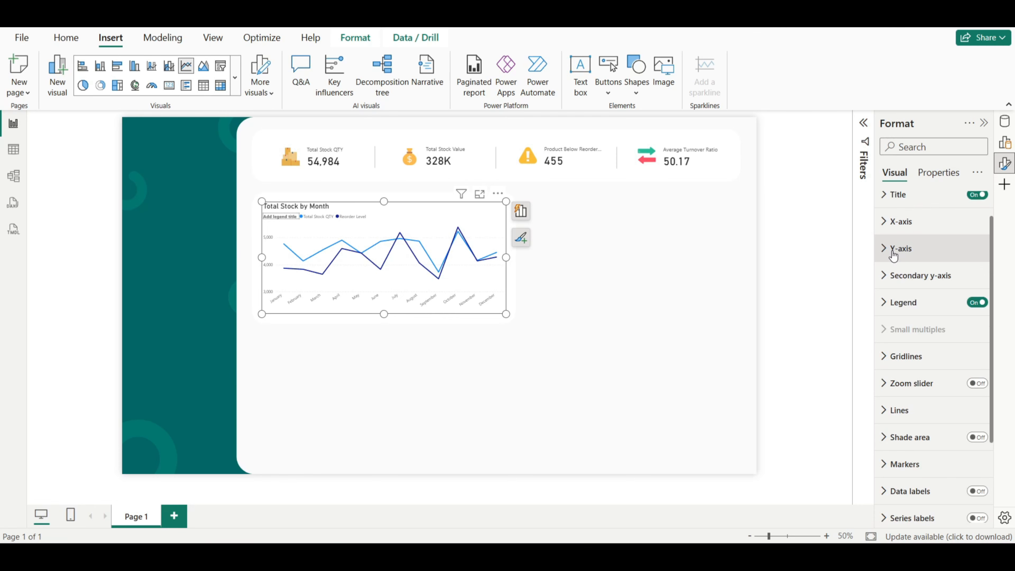
Step: Turn off the legend title of the line chart while keeping the legend itself on
{"action": "left_click", "coordinate": [890, 311]}
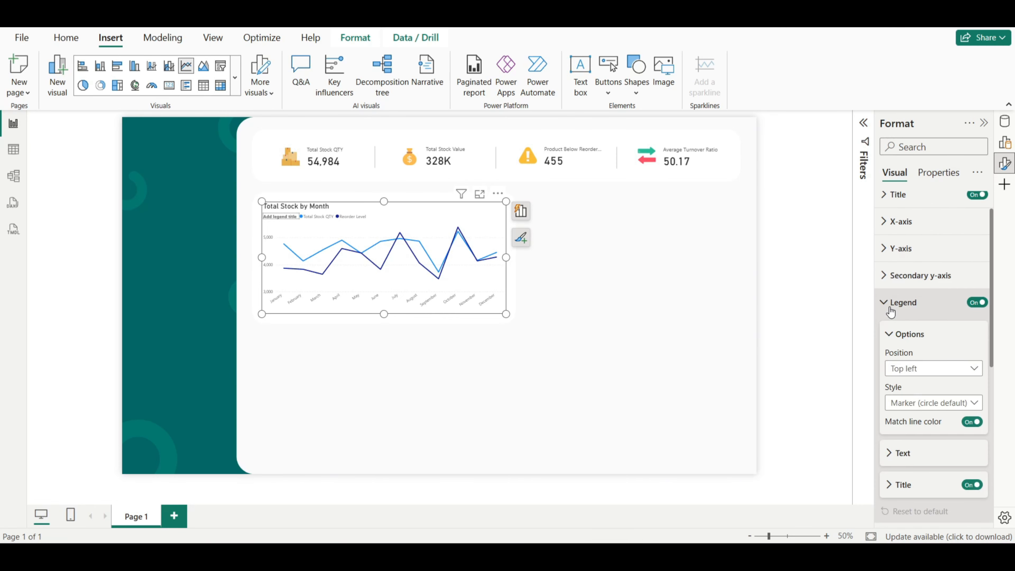
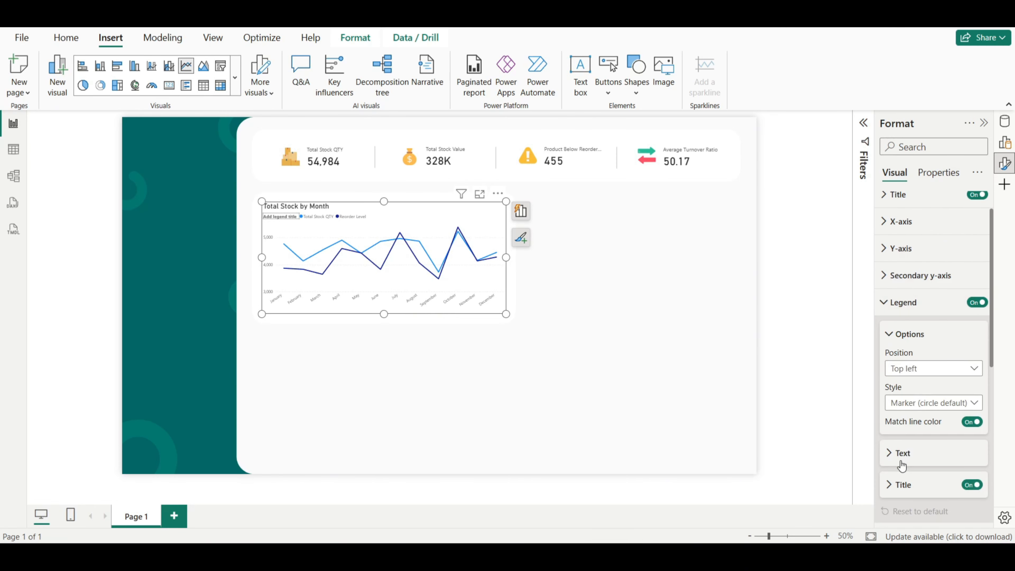
{"action": "left_click", "coordinate": [973, 486]}
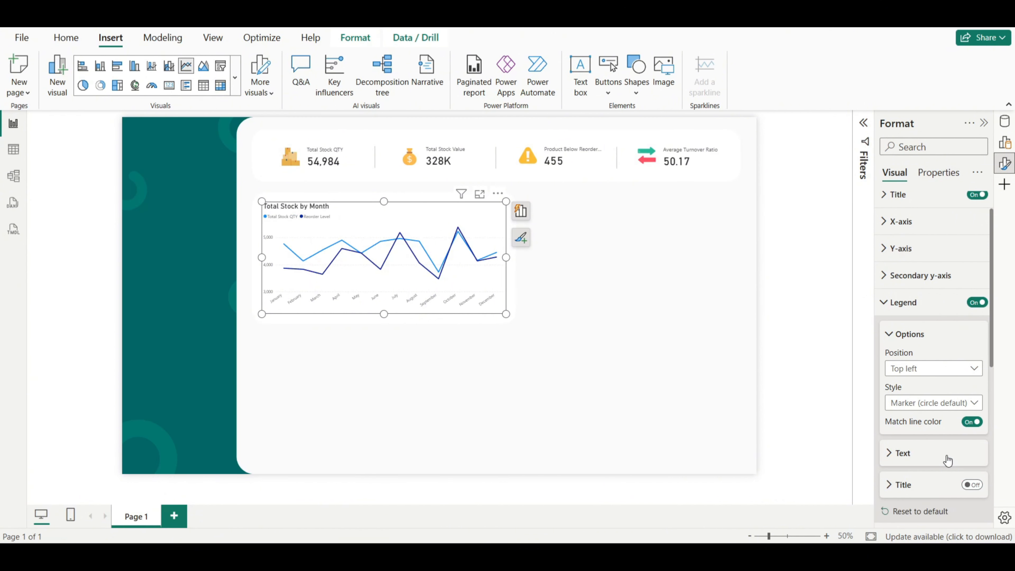
{"action": "left_click", "coordinate": [890, 306]}
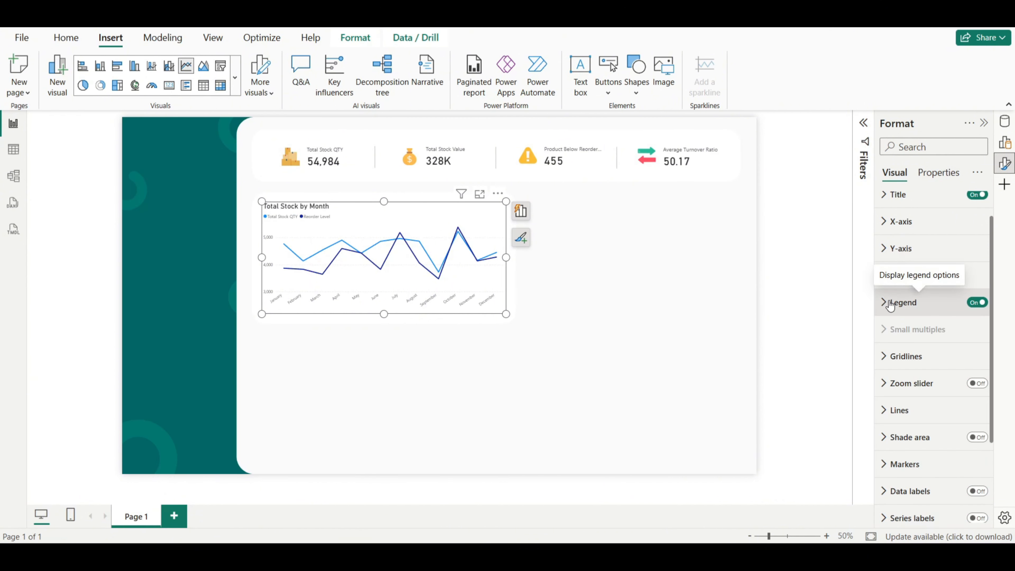
Step: Set the interpolation type of the Total Stock QTY series line to Smooth
{"action": "scroll", "coordinate": [890, 307], "scroll_direction": "down", "scroll_amount": 2}
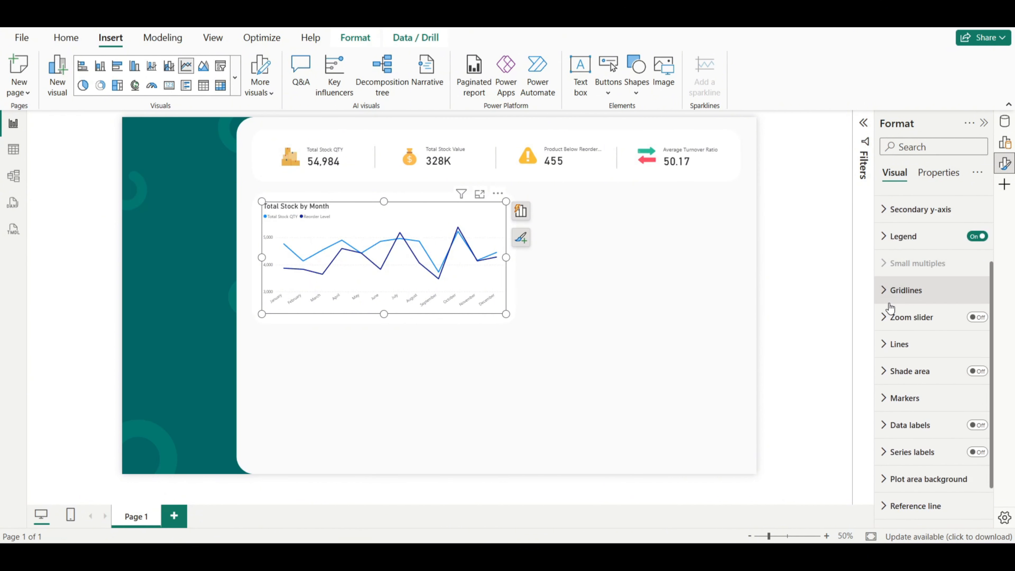
{"action": "left_click", "coordinate": [885, 346]}
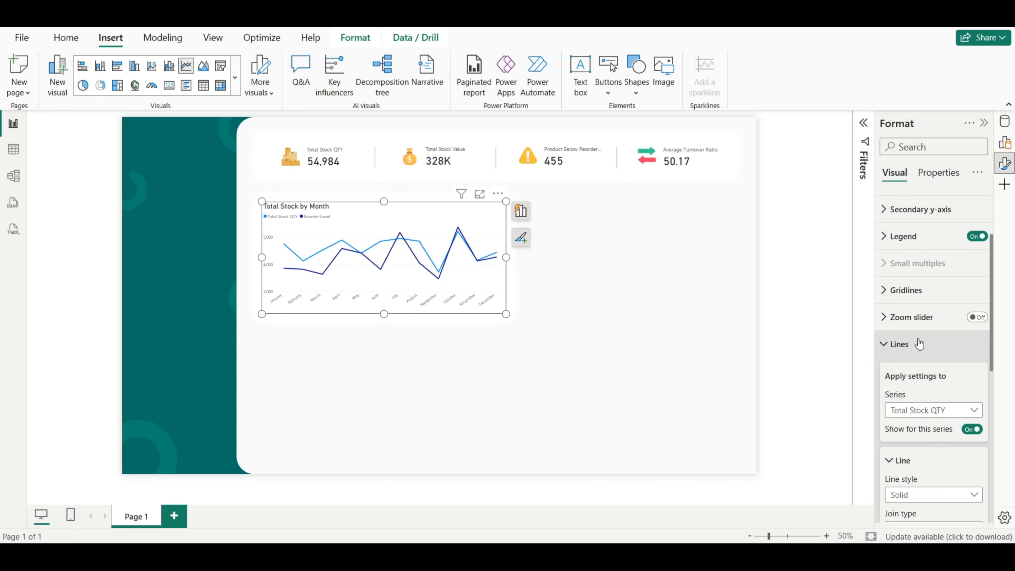
{"action": "left_click_drag", "start_coordinate": [994, 273], "coordinate": [987, 337]}
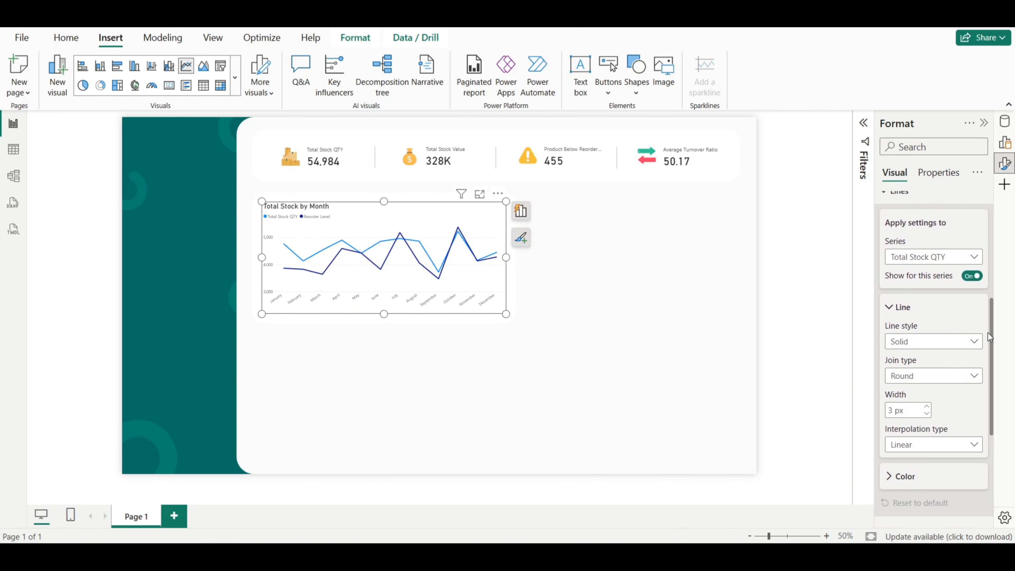
{"action": "left_click", "coordinate": [920, 263]}
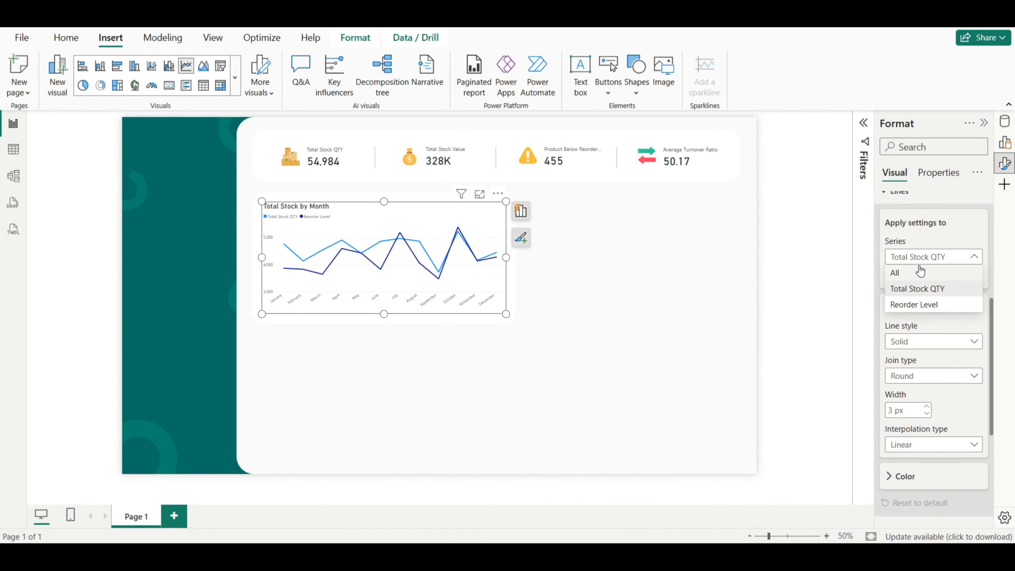
{"action": "left_click", "coordinate": [927, 289]}
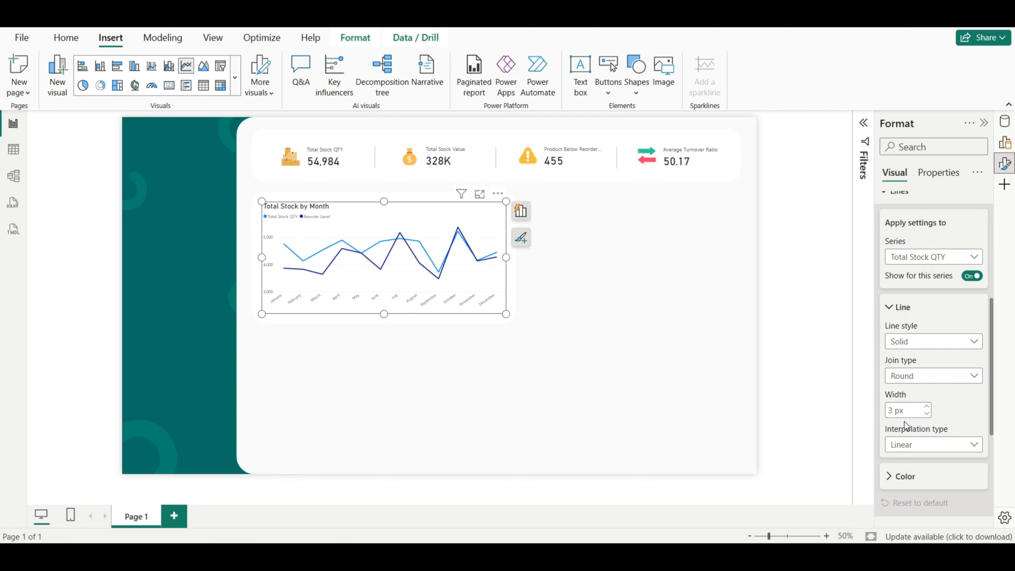
{"action": "left_click", "coordinate": [914, 448]}
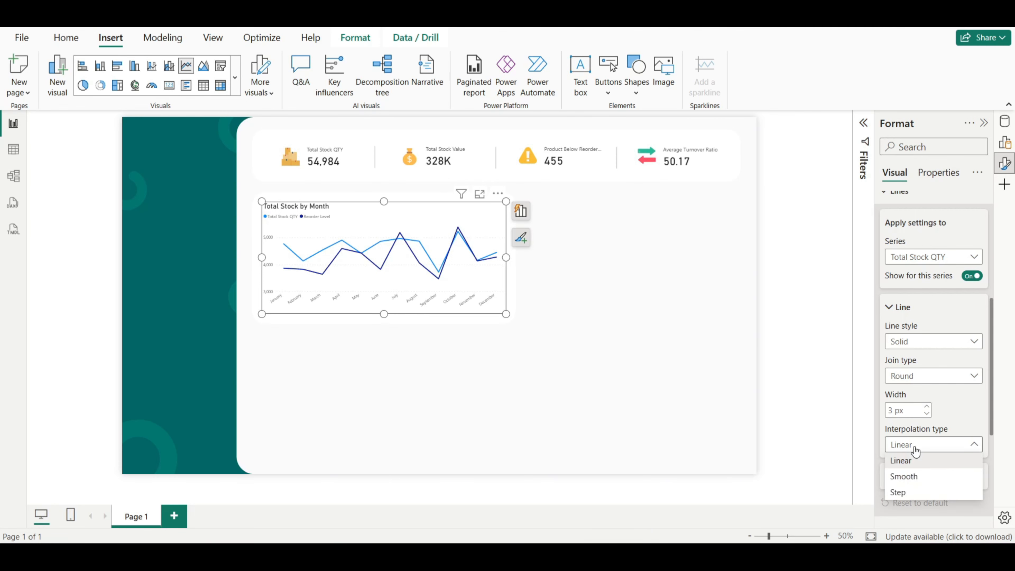
{"action": "left_click", "coordinate": [914, 477]}
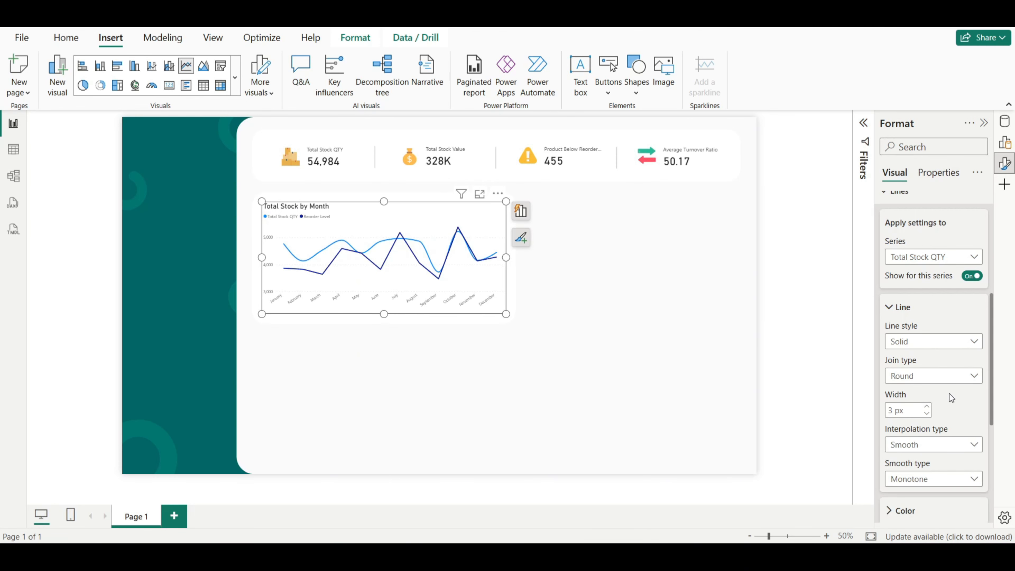
Step: Set the line color of the Total Stock QTY series to hex #106665
{"action": "scroll", "coordinate": [961, 385], "scroll_direction": "down", "scroll_amount": 3}
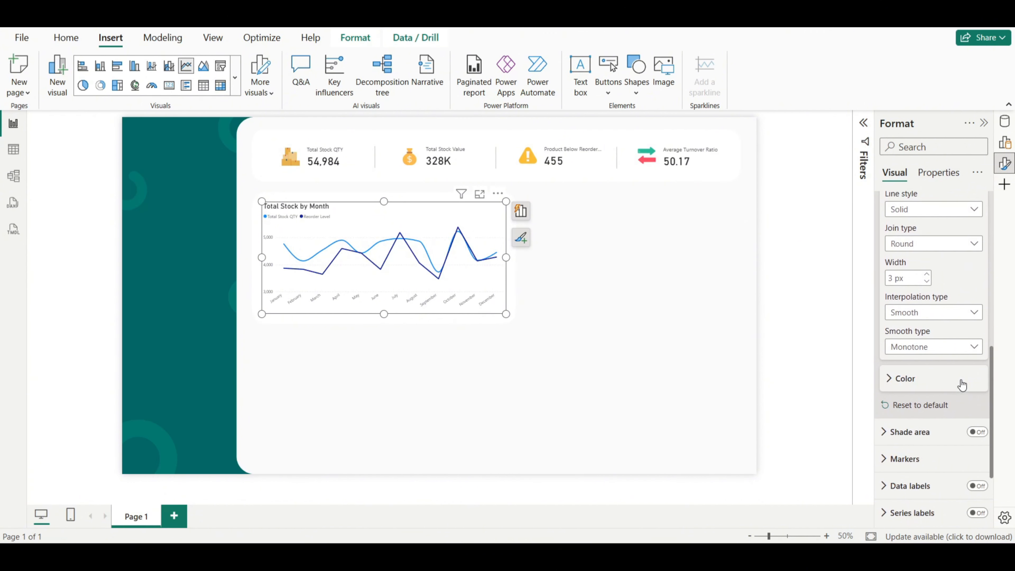
{"action": "left_click", "coordinate": [896, 386]}
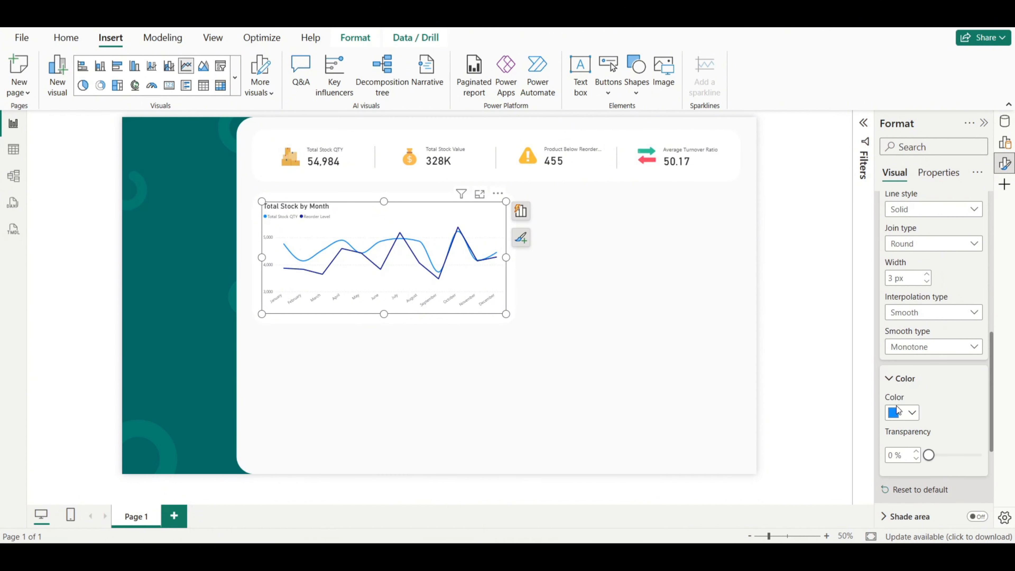
{"action": "left_click", "coordinate": [894, 415]}
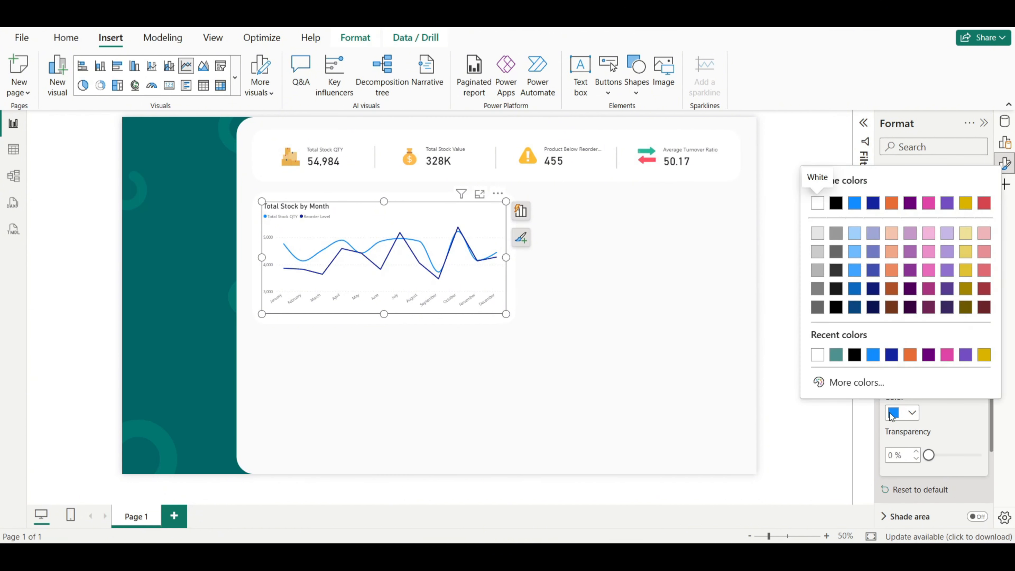
{"action": "left_click", "coordinate": [860, 386]}
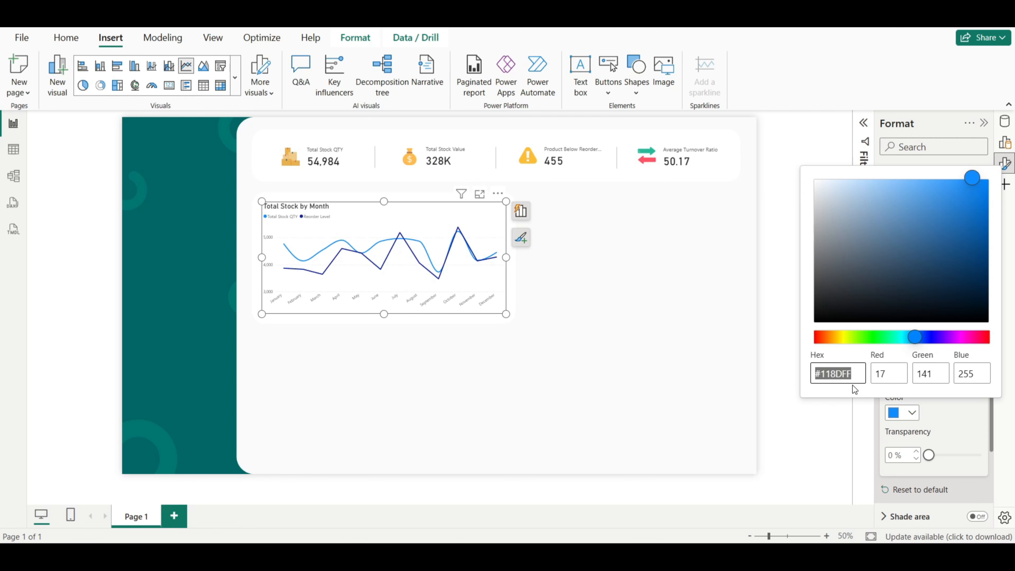
{"action": "type", "text": "10666"}
{"action": "type", "text": "5"}
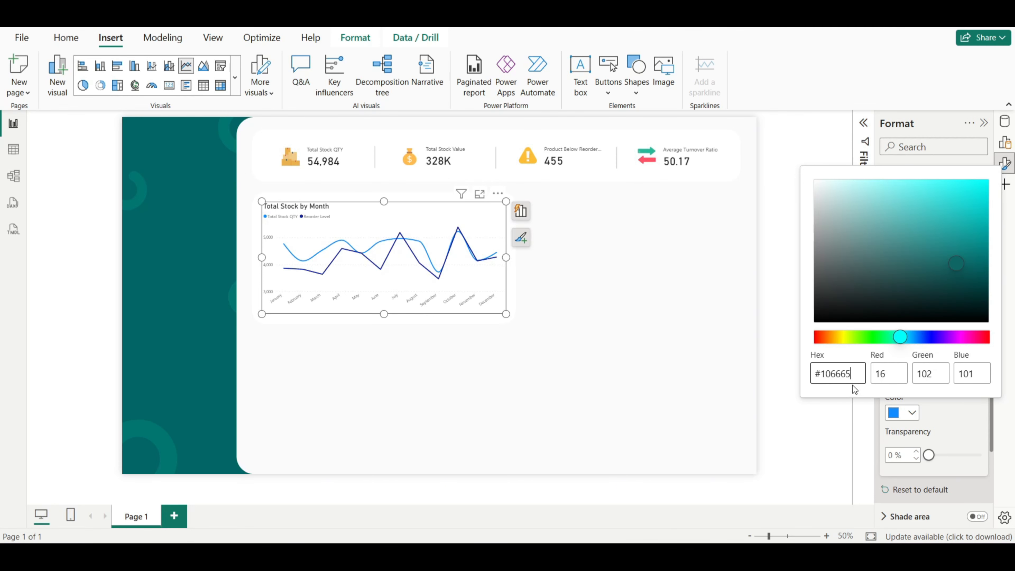
{"action": "left_click", "coordinate": [843, 423]}
{"action": "left_click", "coordinate": [919, 379]}
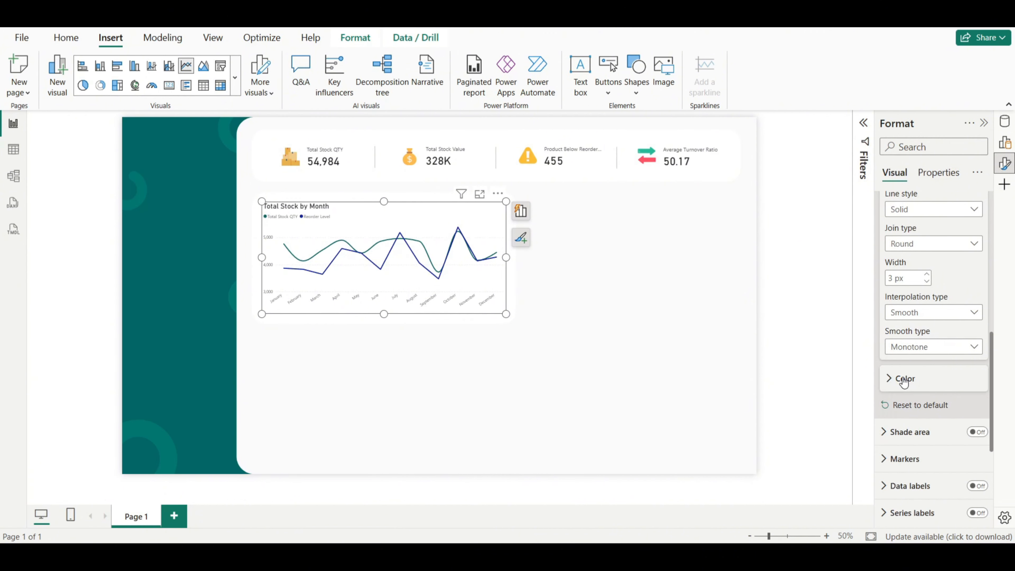
Step: Give the Reorder Level series line a Dashed line style and Smooth interpolation
{"action": "scroll", "coordinate": [914, 291], "scroll_direction": "up", "scroll_amount": 3}
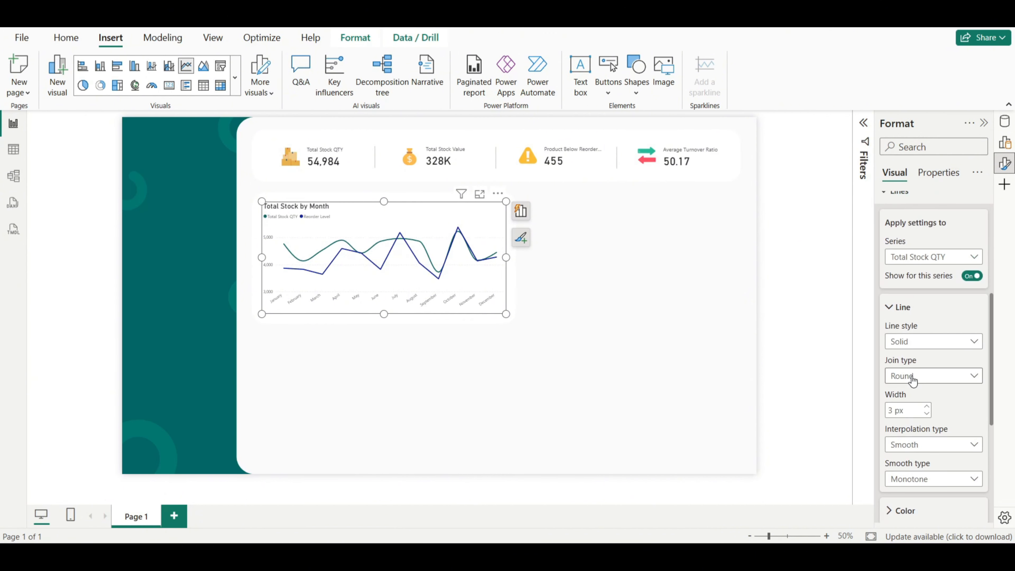
{"action": "left_click", "coordinate": [918, 260]}
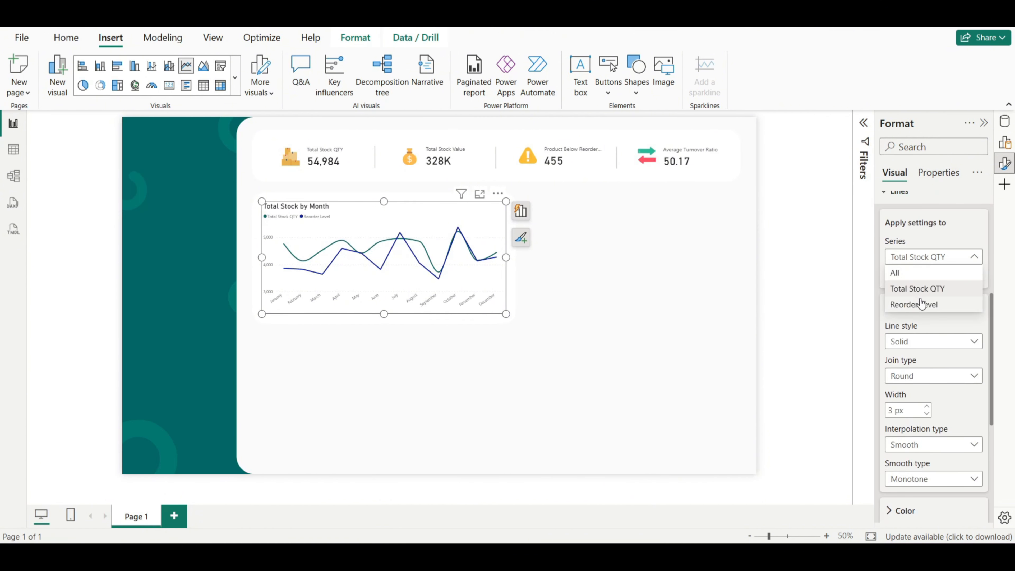
{"action": "left_click", "coordinate": [915, 305]}
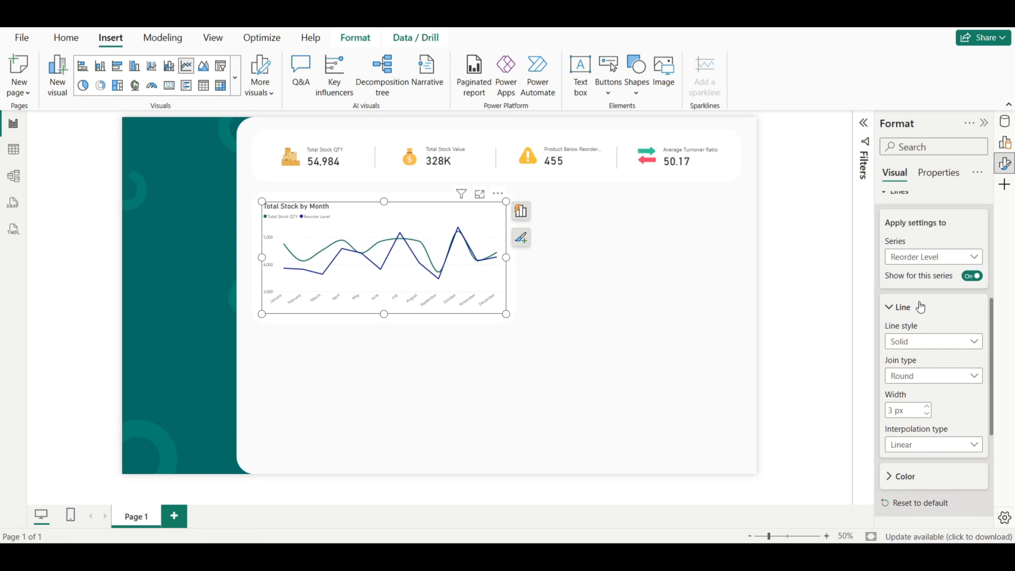
{"action": "left_click", "coordinate": [925, 342]}
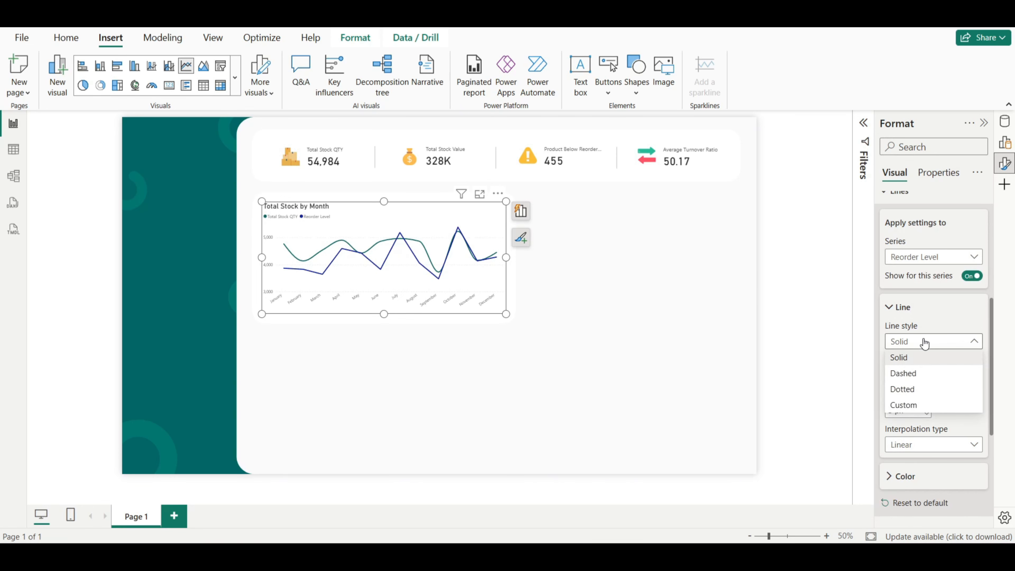
{"action": "left_click", "coordinate": [916, 374]}
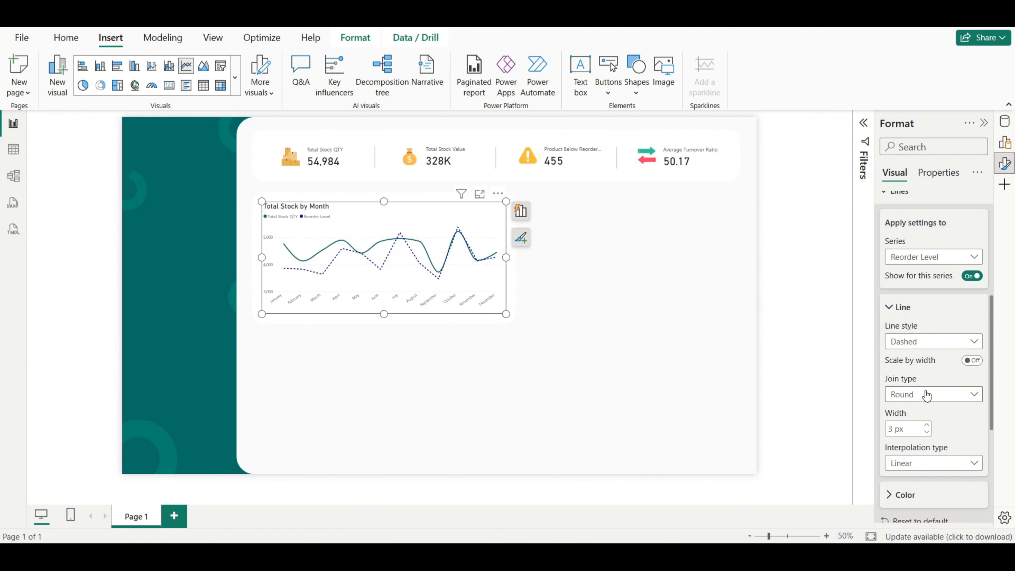
{"action": "left_click", "coordinate": [930, 471]}
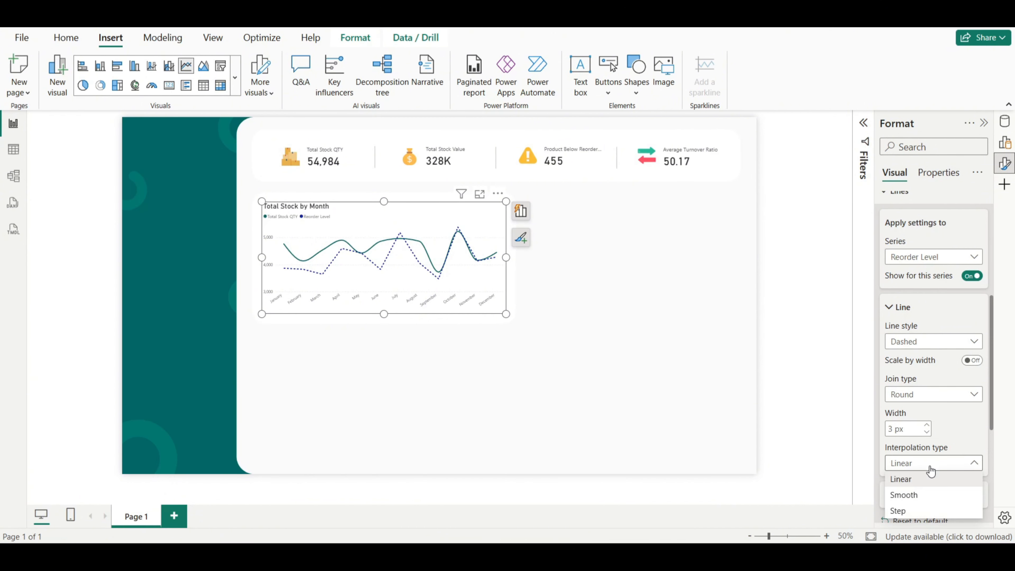
{"action": "left_click", "coordinate": [917, 497]}
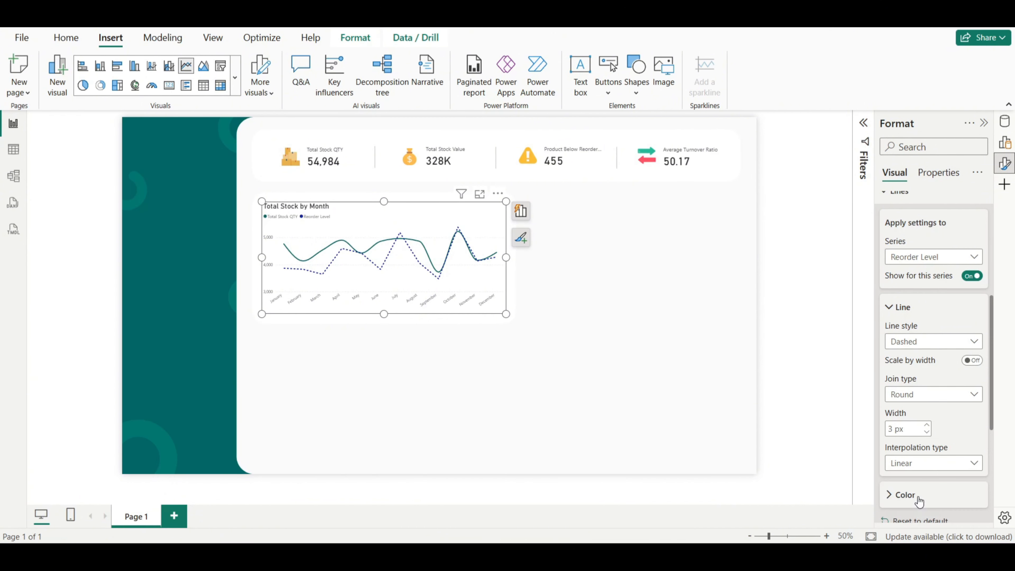
Step: Set the line color of the Reorder Level series to hex #FEBC11
{"action": "scroll", "coordinate": [961, 418], "scroll_direction": "down", "scroll_amount": 3}
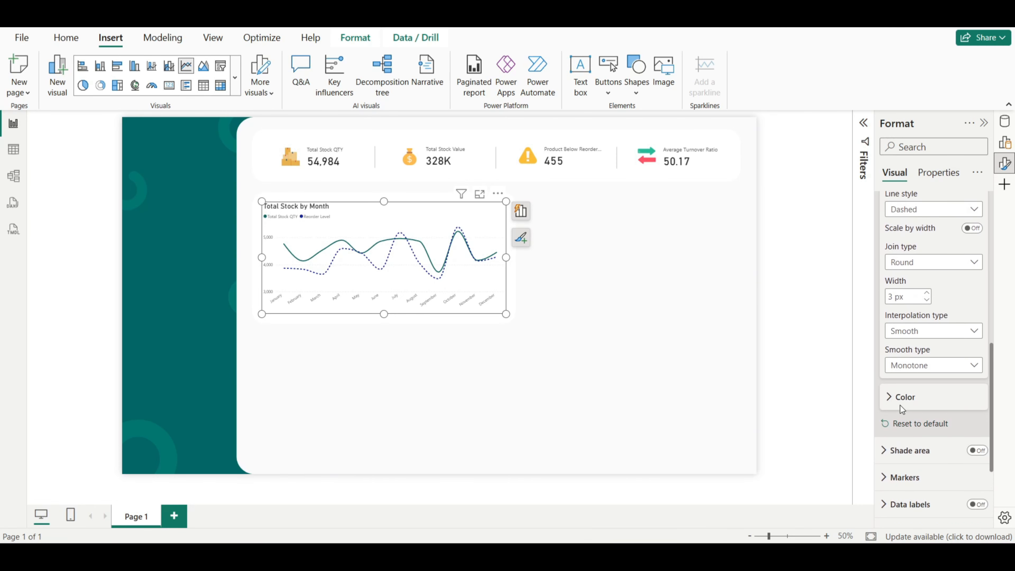
{"action": "left_click", "coordinate": [892, 400]}
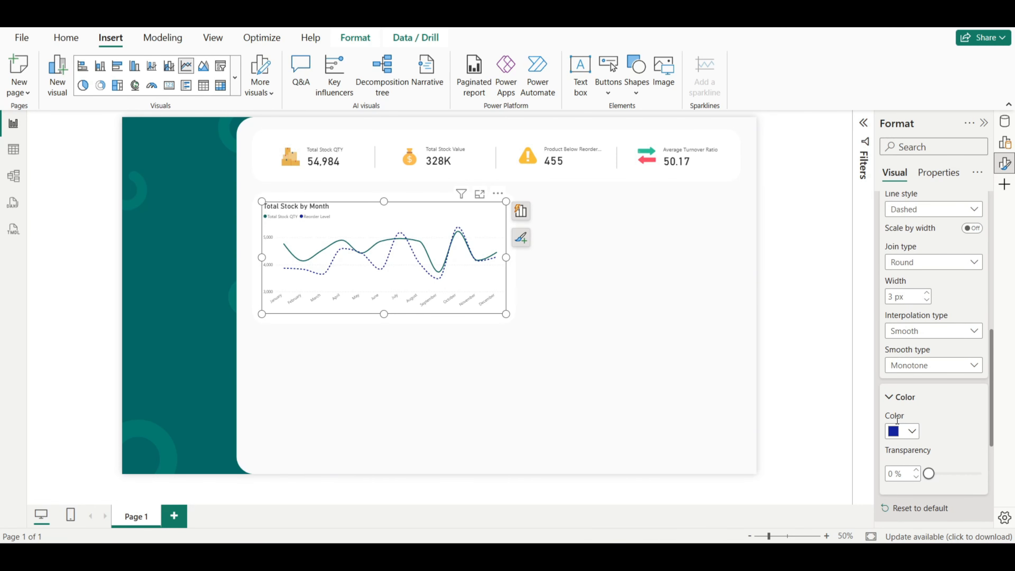
{"action": "left_click", "coordinate": [893, 433]}
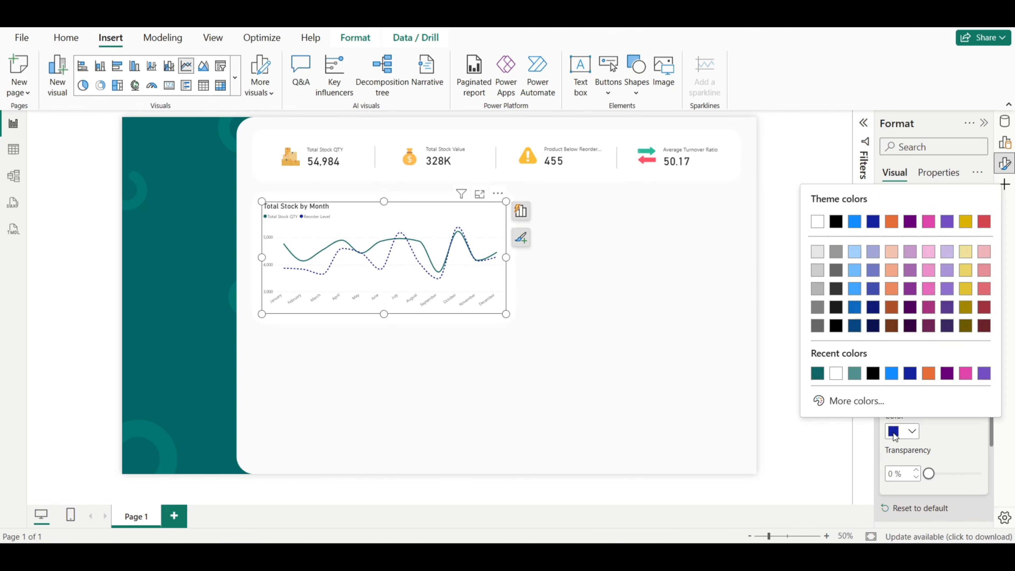
{"action": "left_click", "coordinate": [868, 400]}
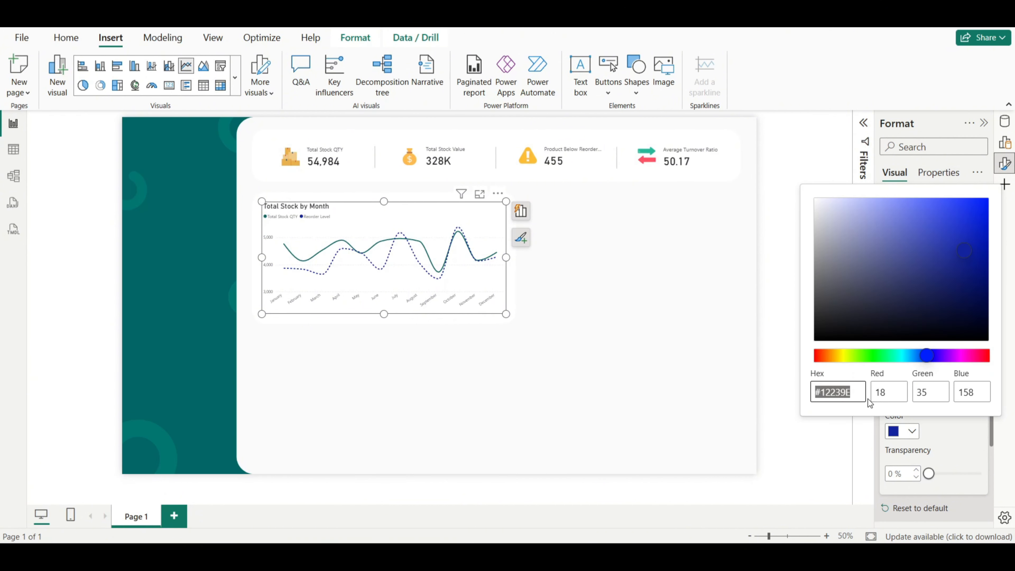
{"action": "type", "text": "febc11"}
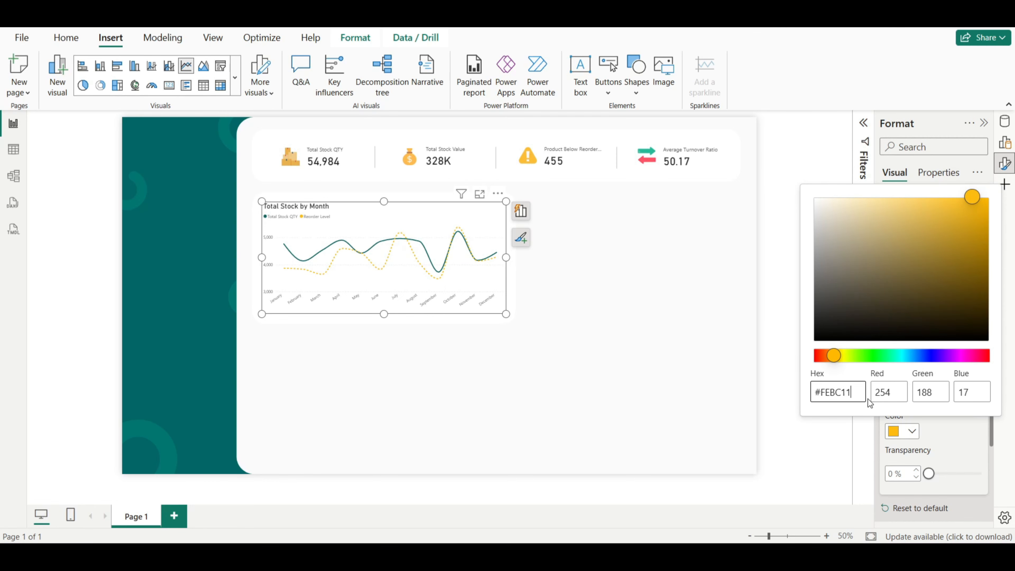
{"action": "left_click", "coordinate": [854, 431]}
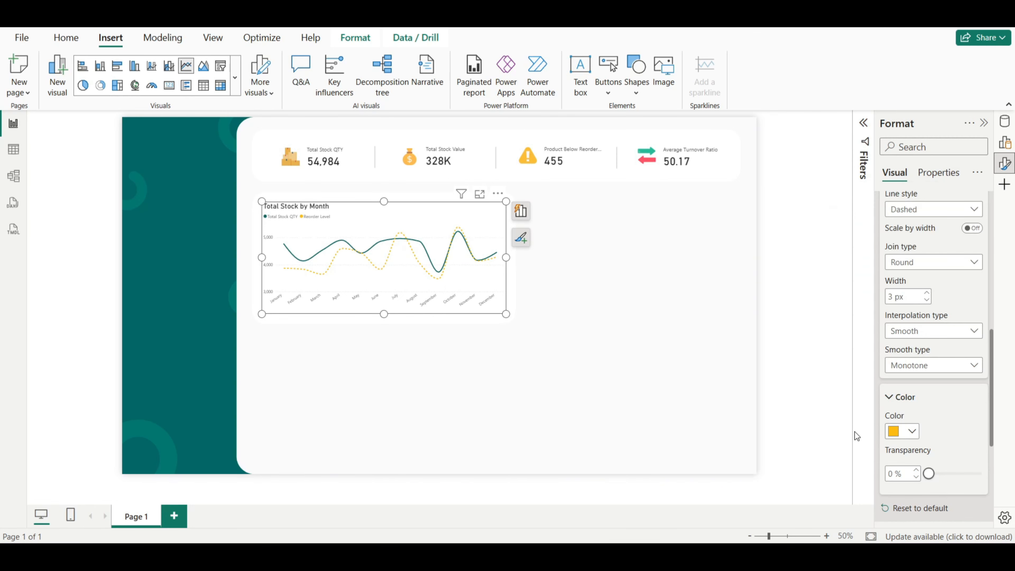
{"action": "left_click", "coordinate": [906, 398]}
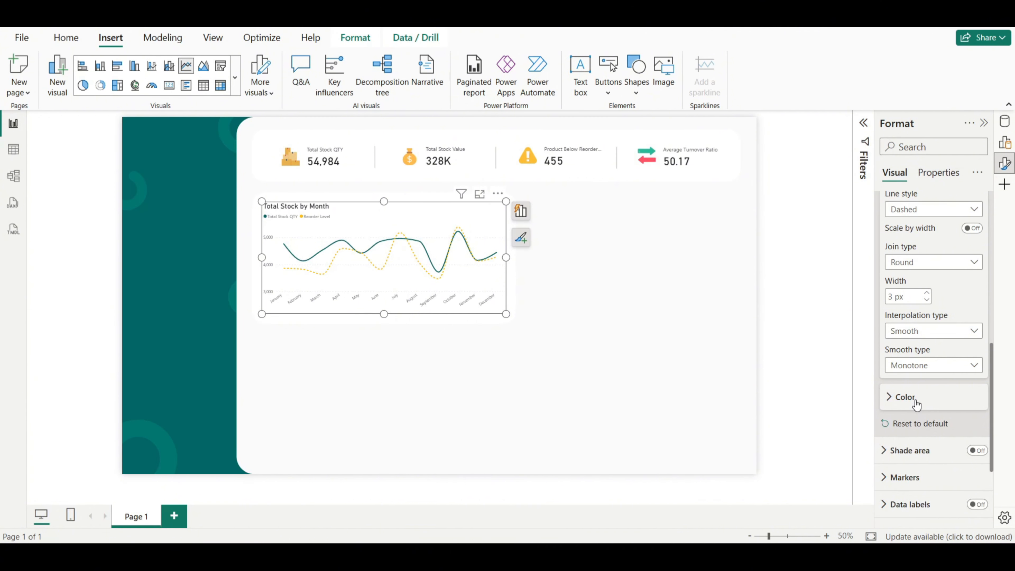
{"action": "scroll", "coordinate": [913, 404], "scroll_direction": "up", "scroll_amount": 5}
{"action": "left_click", "coordinate": [902, 372]}
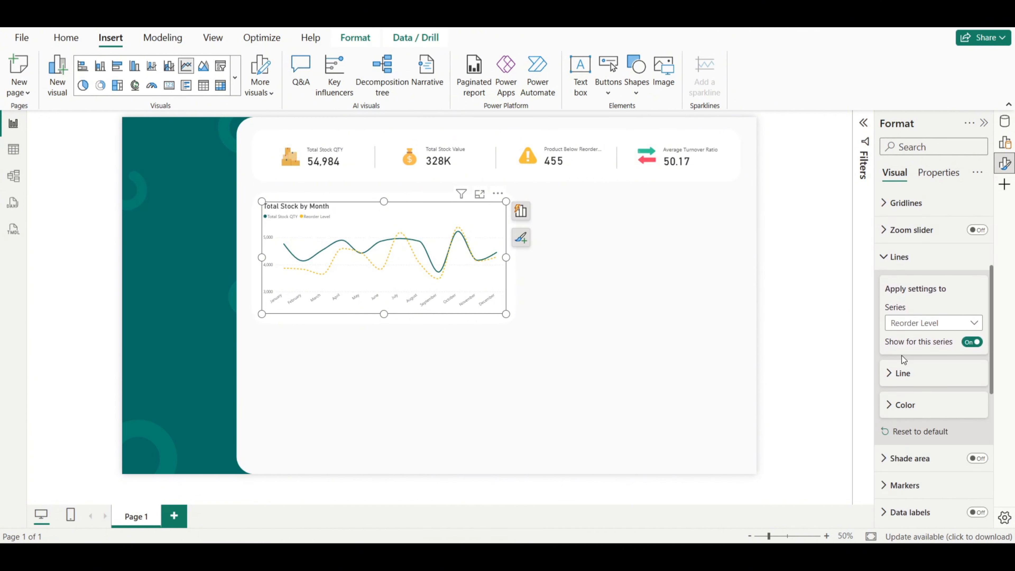
{"action": "left_click", "coordinate": [903, 257]}
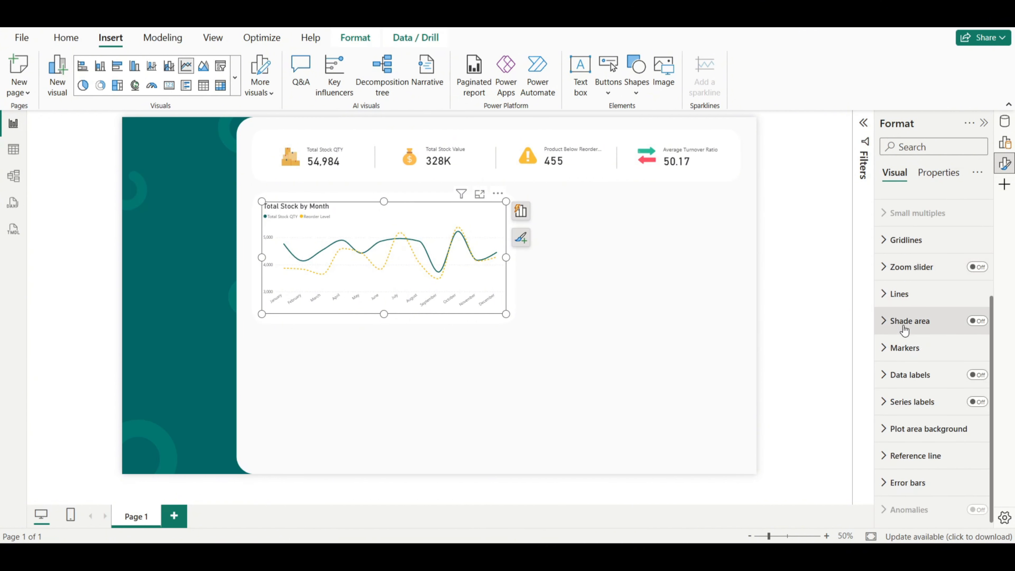
Step: Turn on the line chart's shade area and set the Total Stock QTY area transparency to 85%
{"action": "left_click", "coordinate": [976, 322]}
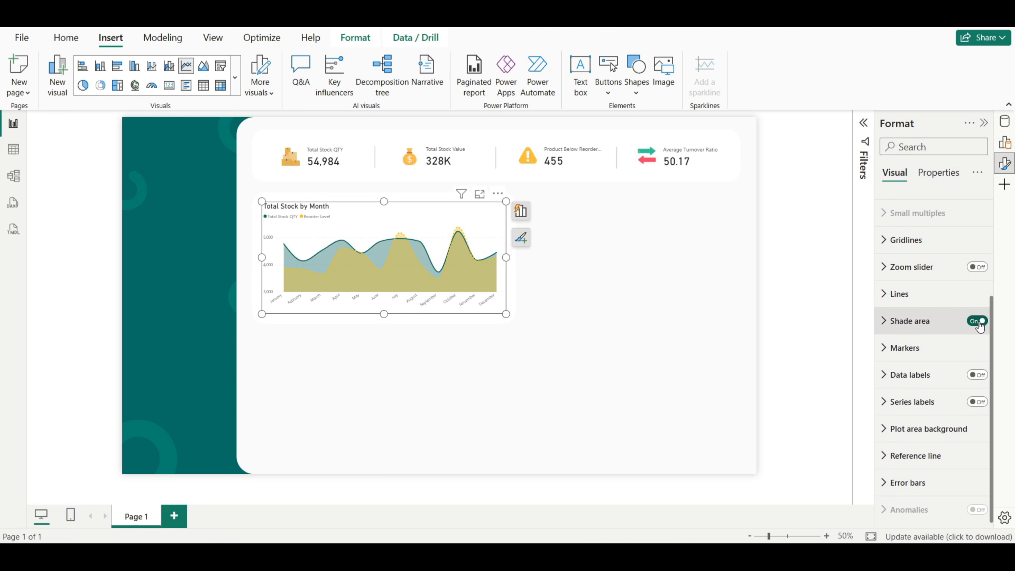
{"action": "left_click", "coordinate": [884, 322]}
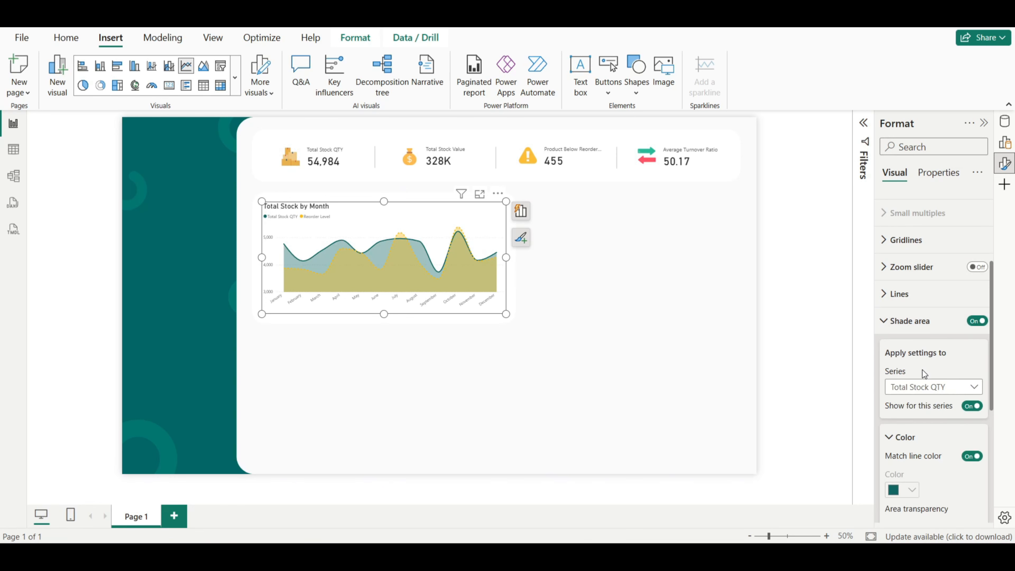
{"action": "left_click", "coordinate": [925, 388]}
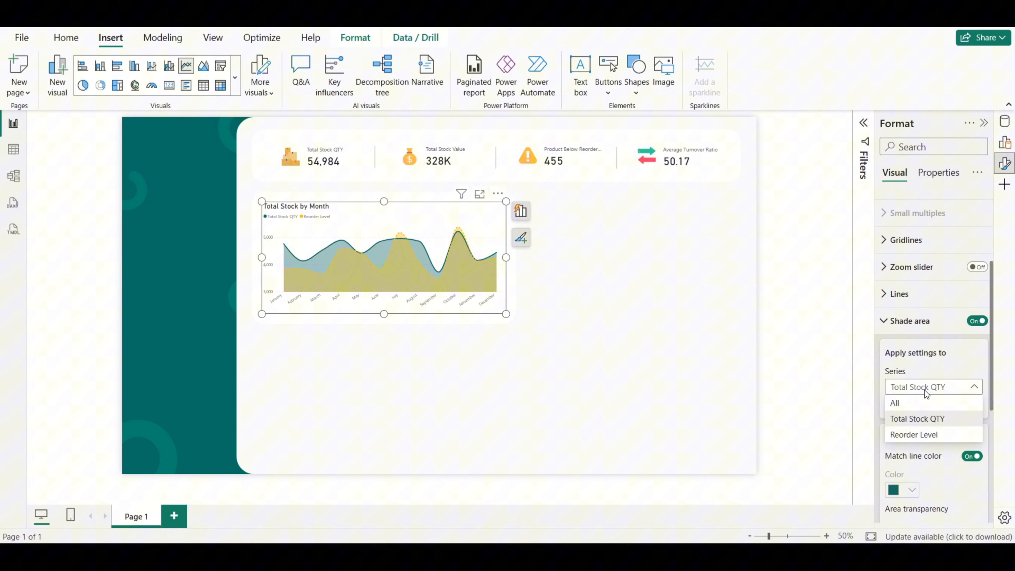
{"action": "left_click", "coordinate": [923, 419]}
{"action": "scroll", "coordinate": [923, 420], "scroll_direction": "down", "scroll_amount": 2}
{"action": "scroll", "coordinate": [924, 419], "scroll_direction": "down", "scroll_amount": 2}
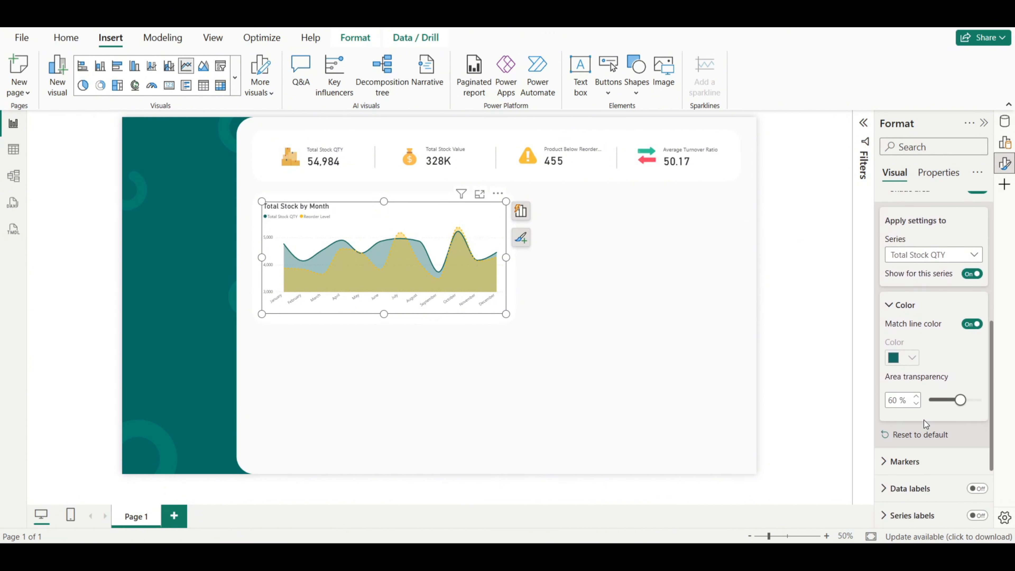
{"action": "double_click", "coordinate": [895, 400]}
{"action": "type", "text": "85"}
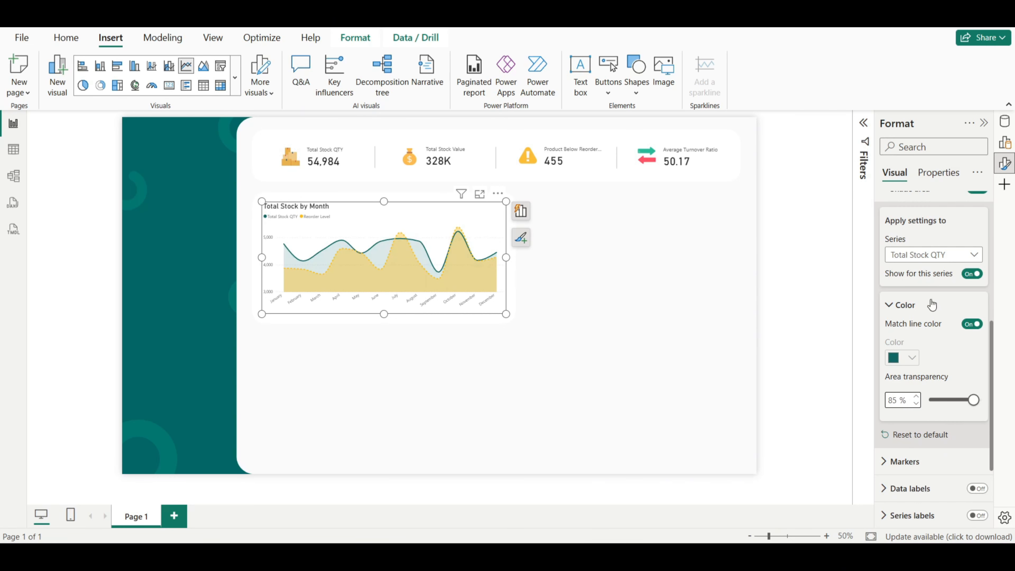
Step: Turn off the shade area for the Reorder Level series only and deselect the line chart
{"action": "left_click", "coordinate": [920, 258]}
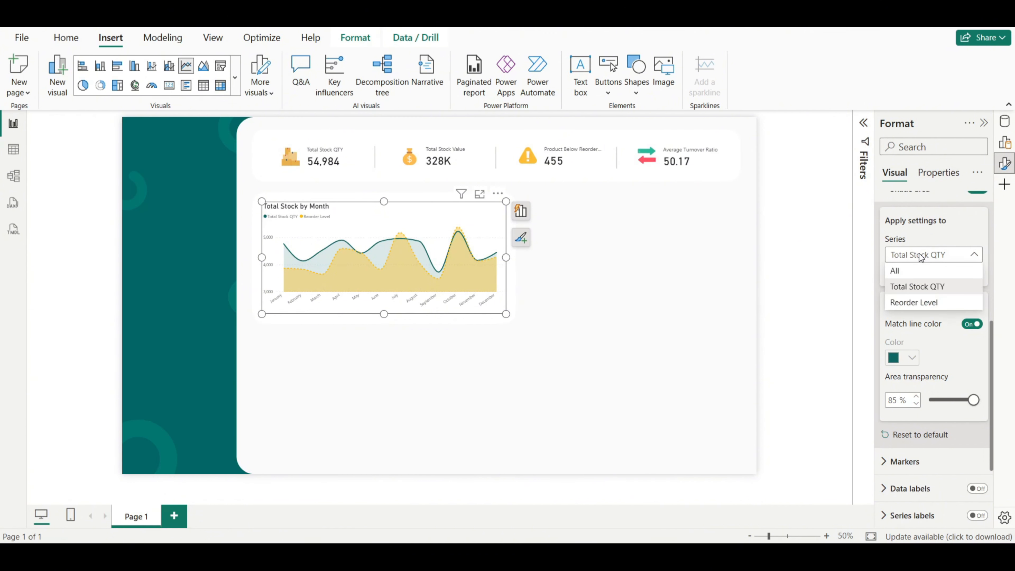
{"action": "left_click", "coordinate": [925, 304]}
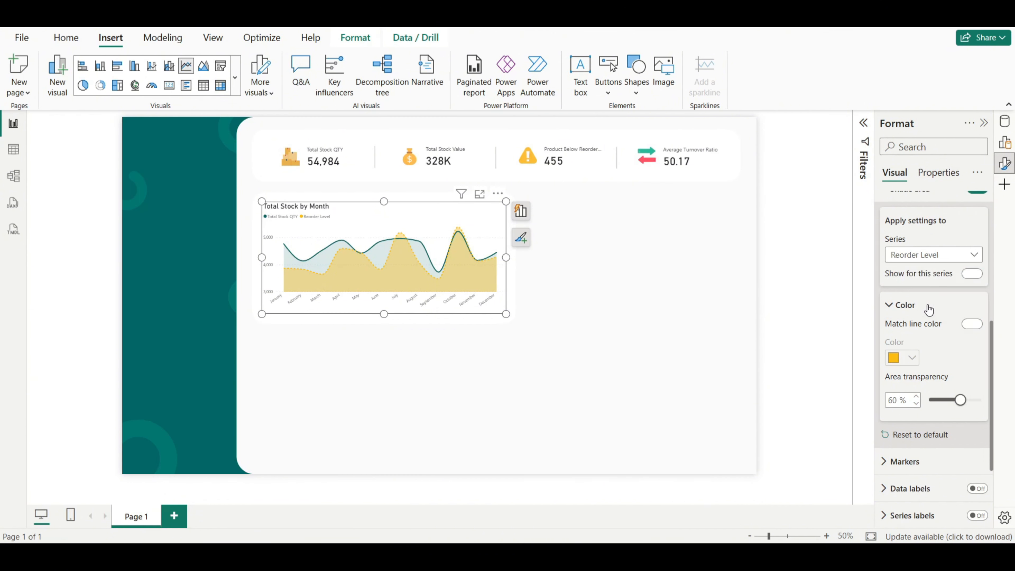
{"action": "left_click", "coordinate": [973, 274]}
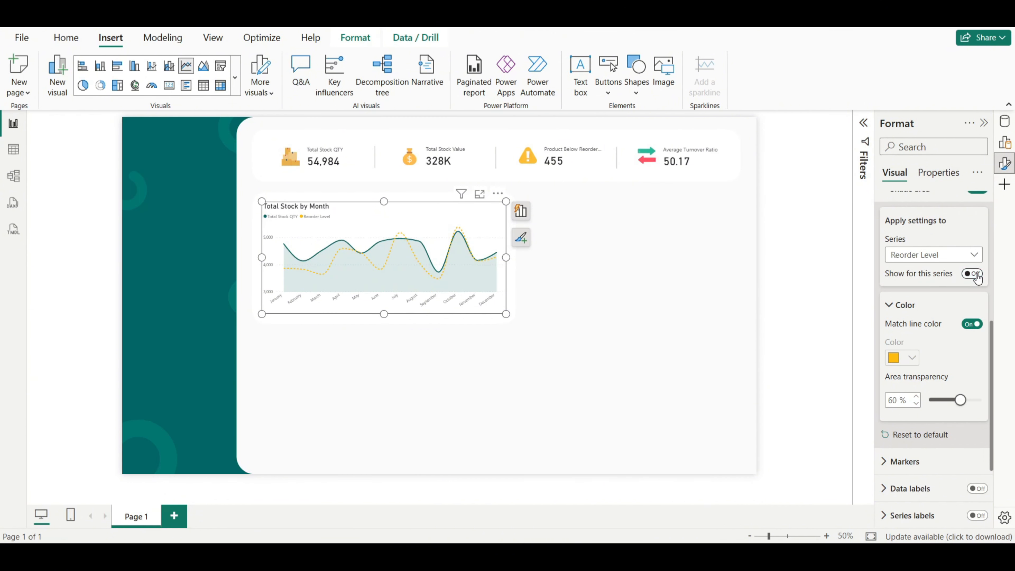
{"action": "scroll", "coordinate": [960, 302], "scroll_direction": "up", "scroll_amount": 2}
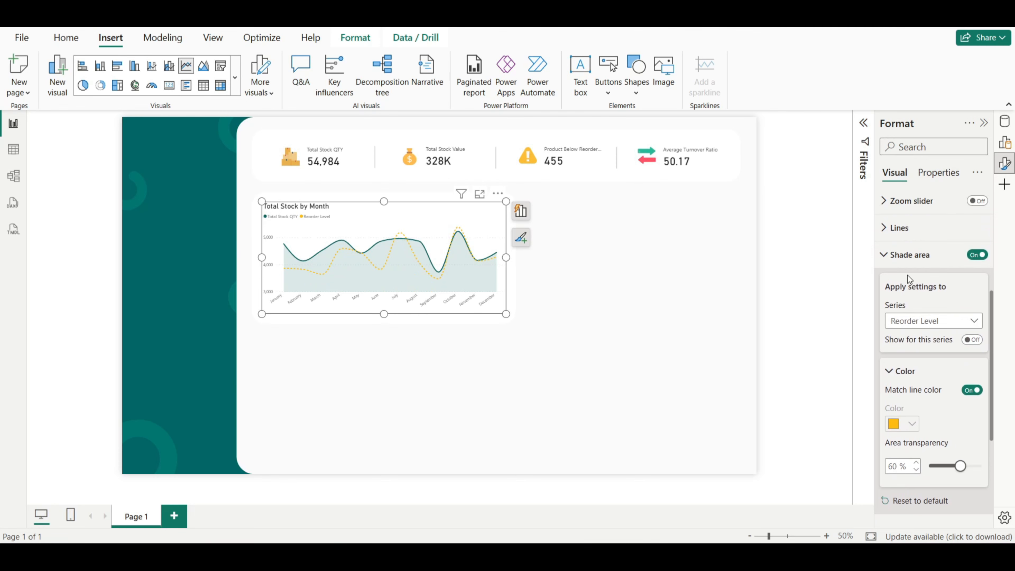
{"action": "left_click", "coordinate": [883, 255]}
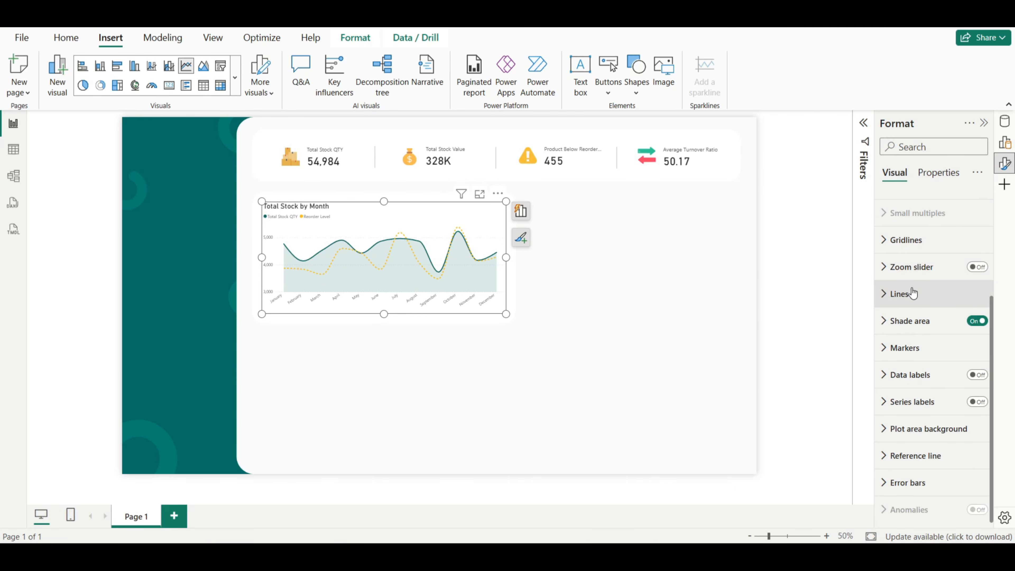
{"action": "scroll", "coordinate": [911, 329], "scroll_direction": "up", "scroll_amount": 4}
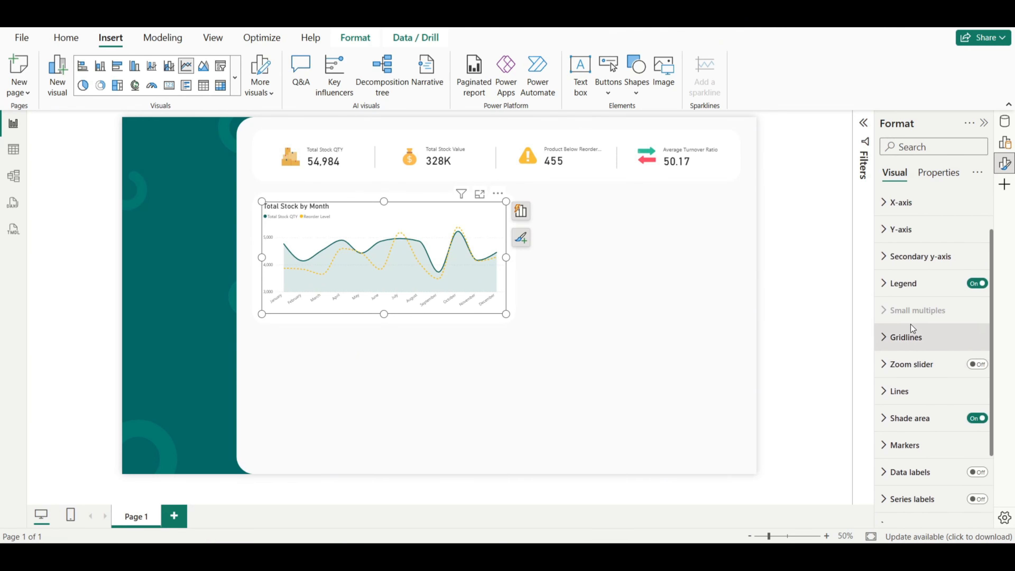
{"action": "left_click", "coordinate": [800, 288]}
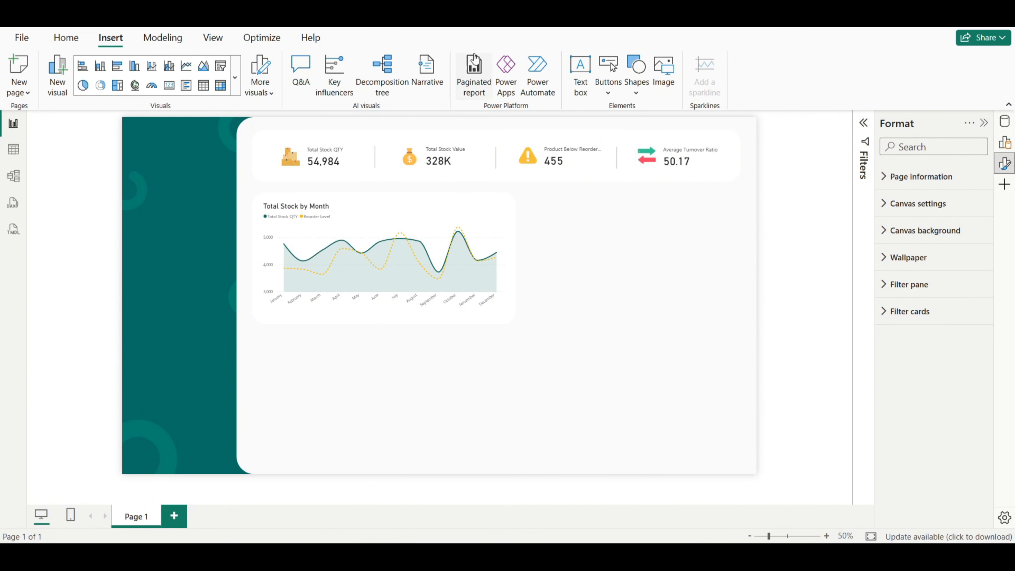
Step: Insert a rounded rectangle shape on the page and set its height to 400 and width to 650
{"action": "left_click", "coordinate": [637, 86]}
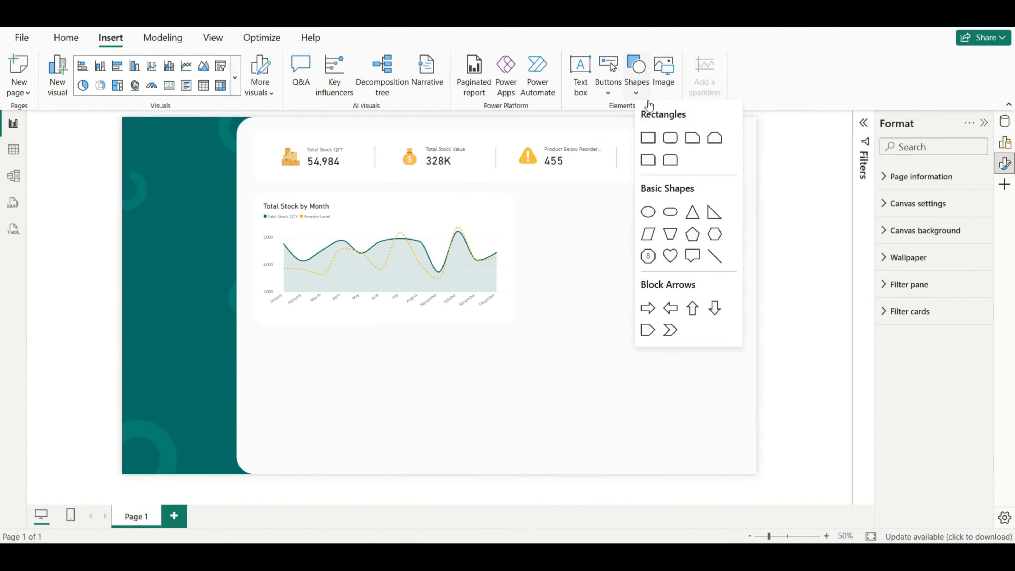
{"action": "left_click", "coordinate": [667, 138]}
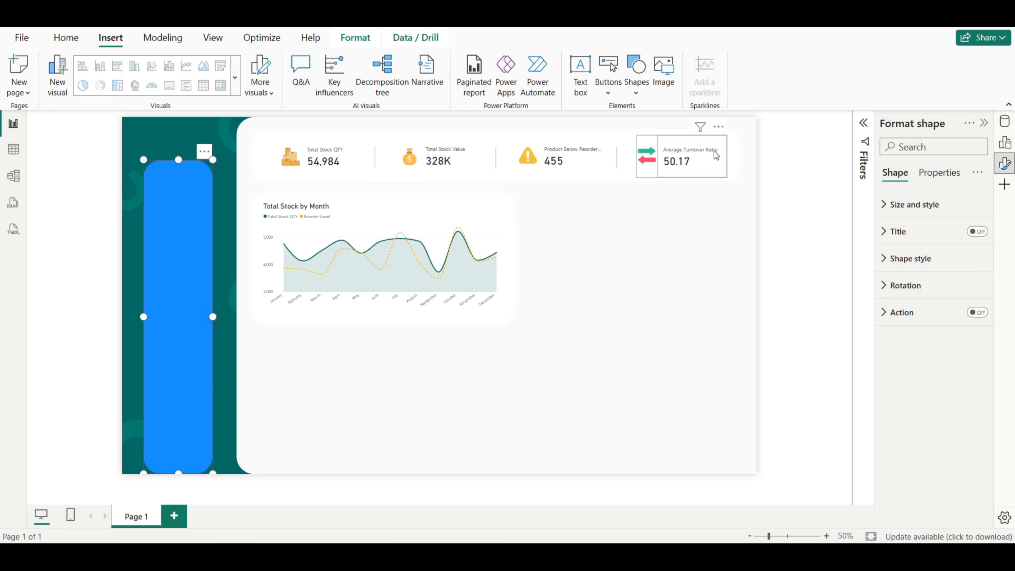
{"action": "left_click", "coordinate": [895, 204]}
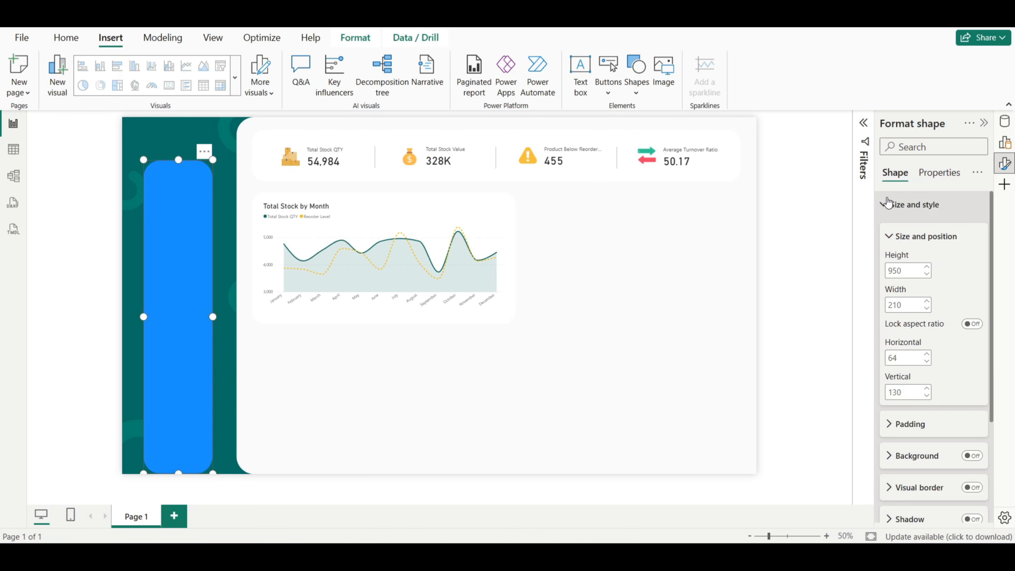
{"action": "double_click", "coordinate": [903, 270]}
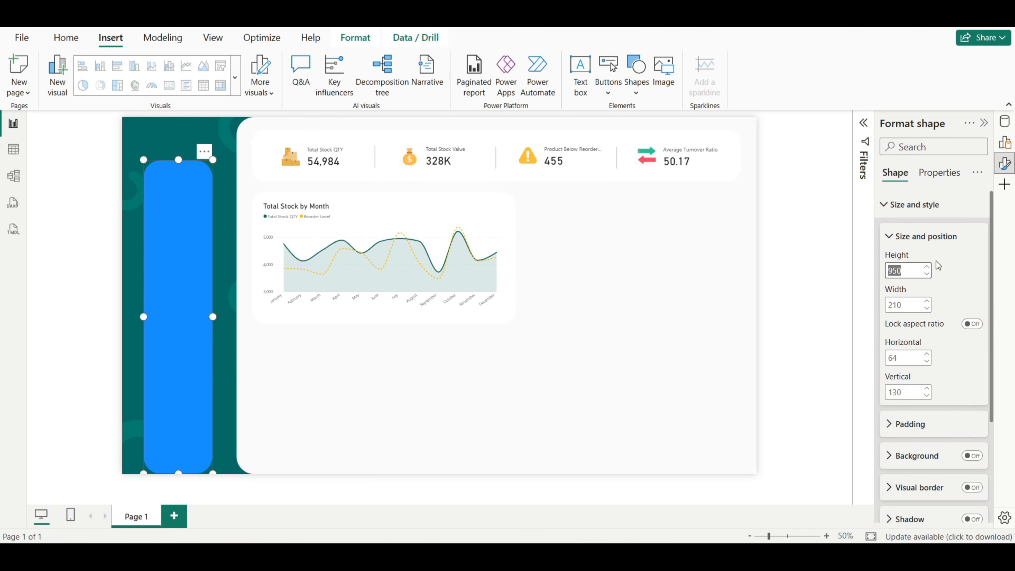
{"action": "type", "text": "400"}
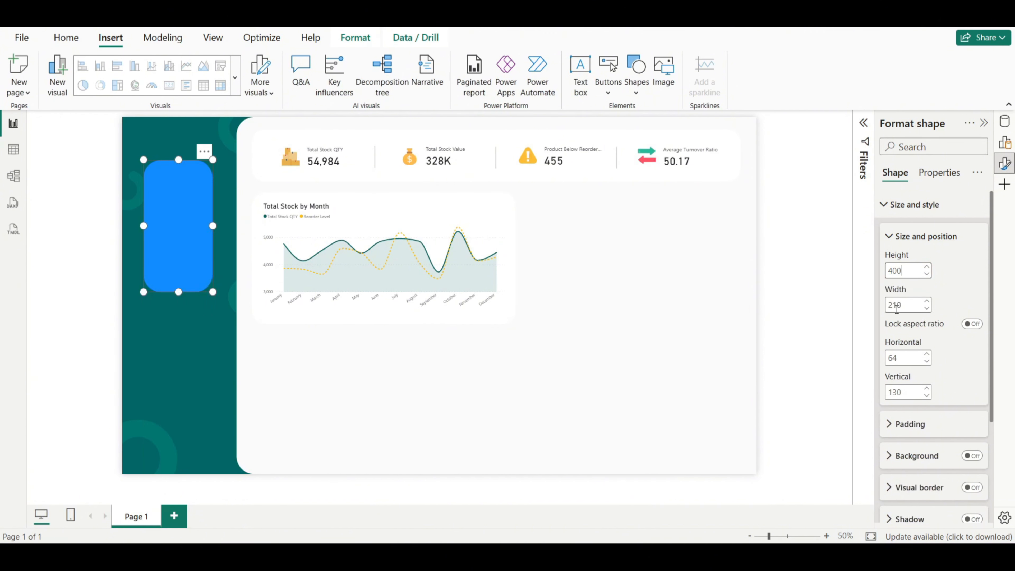
{"action": "double_click", "coordinate": [897, 308]}
{"action": "type", "text": "650"}
{"action": "key", "text": "Return"}
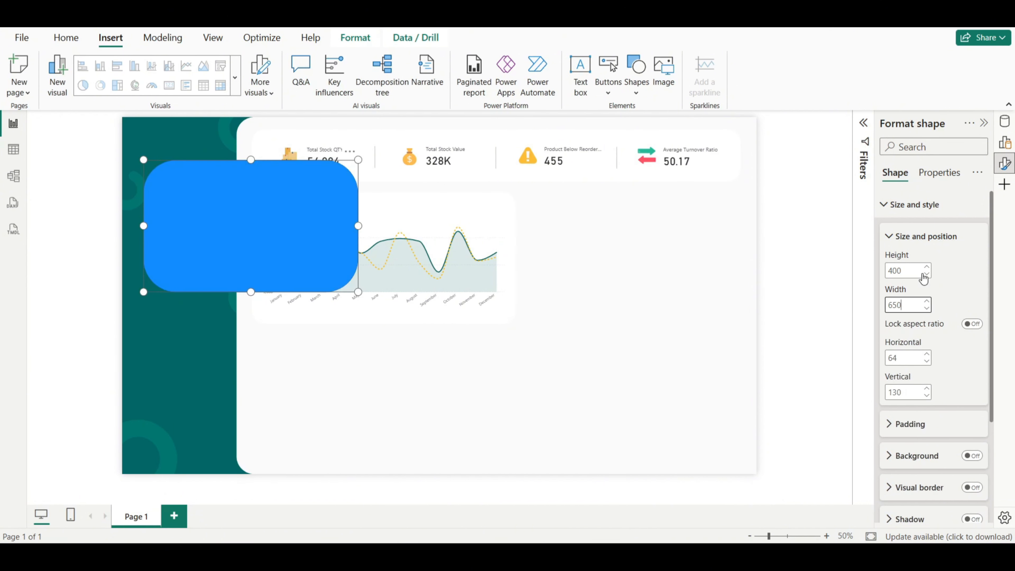
{"action": "left_click", "coordinate": [889, 206]}
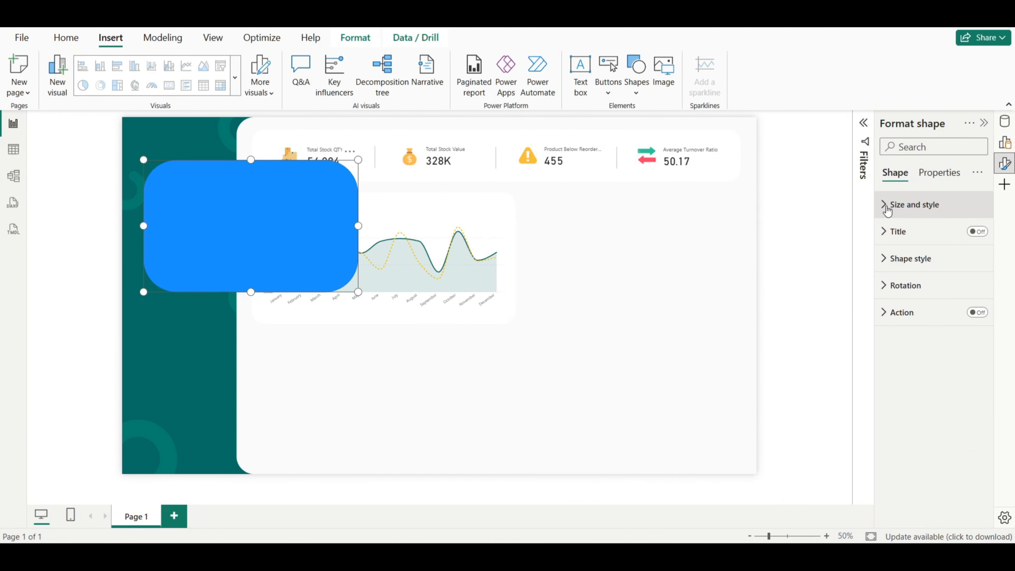
Step: Set the new rectangle's rounded corners to 10%
{"action": "left_click", "coordinate": [890, 263]}
{"action": "double_click", "coordinate": [892, 366]}
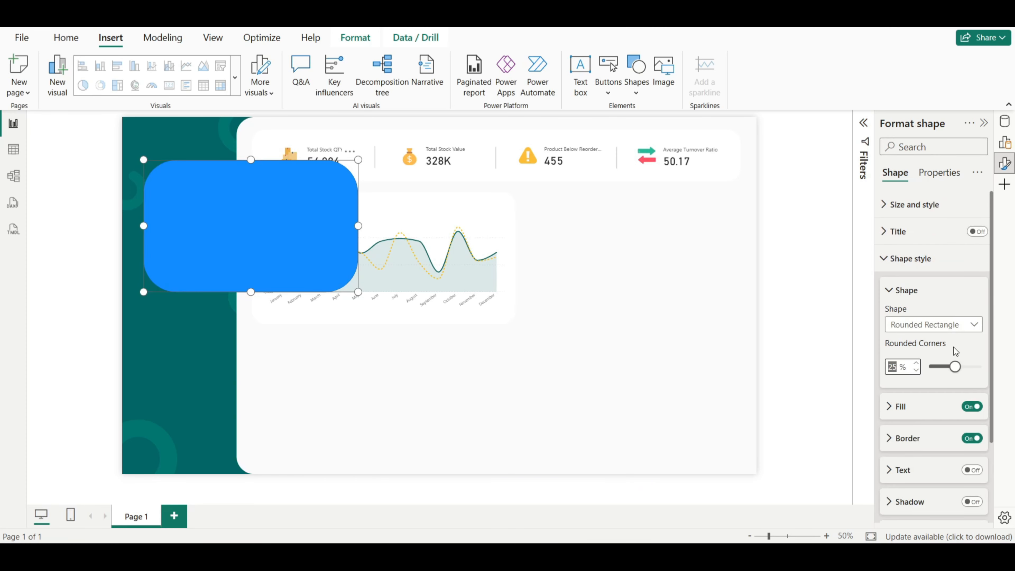
{"action": "type", "text": "10"}
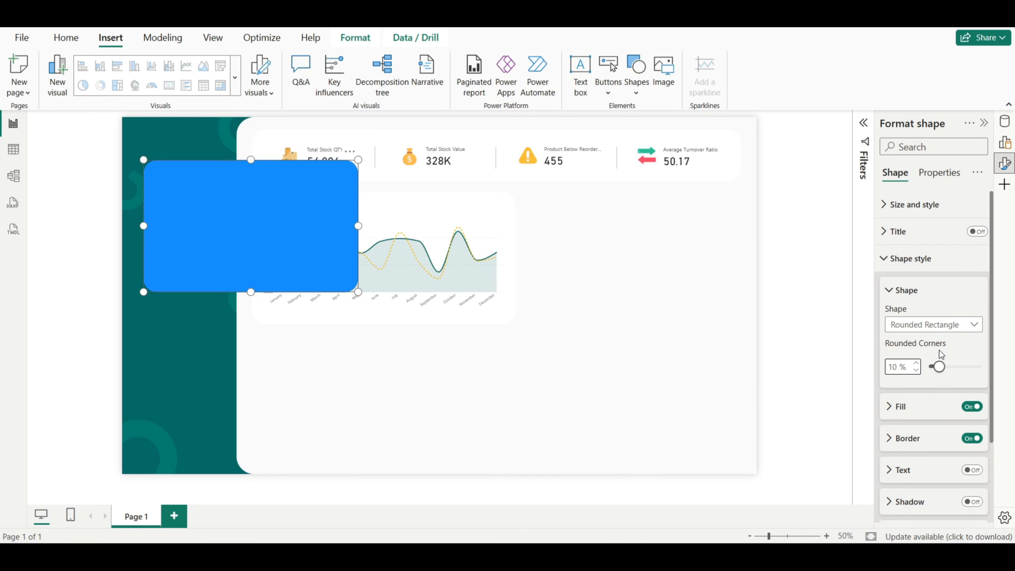
Step: Fill the rounded rectangle with white and turn off its border
{"action": "left_click", "coordinate": [895, 407]}
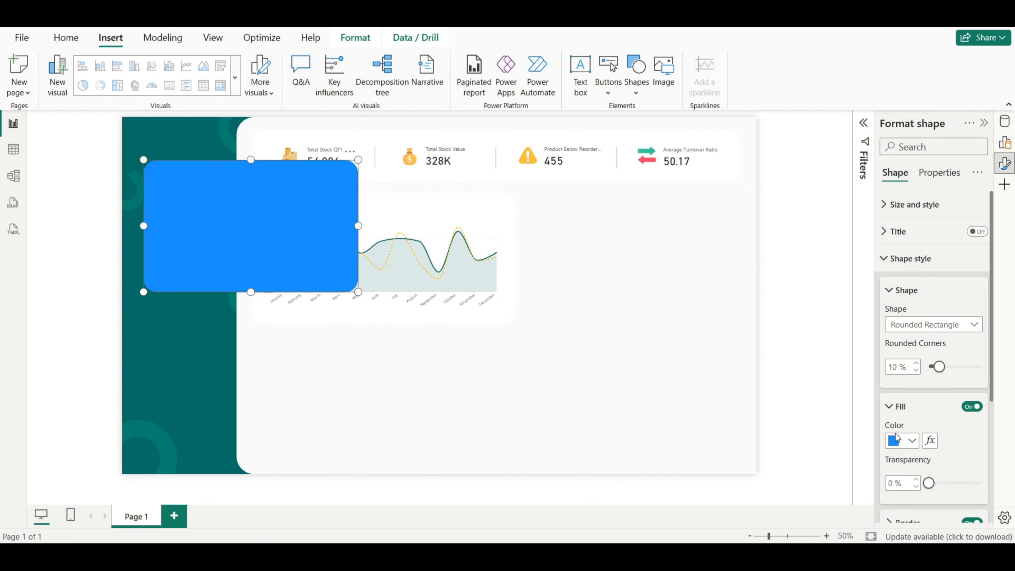
{"action": "left_click", "coordinate": [895, 440]}
{"action": "left_click", "coordinate": [854, 383]}
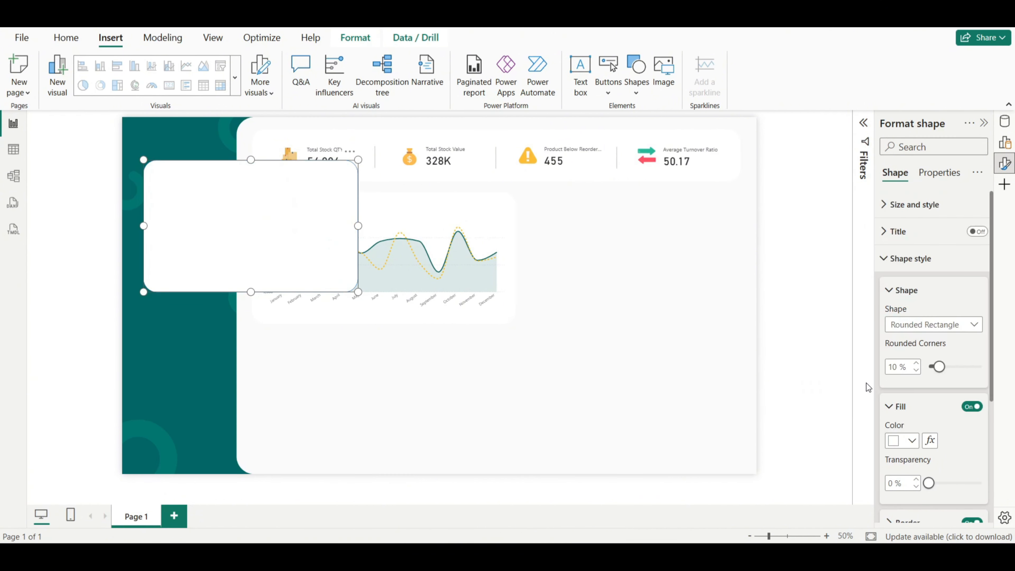
{"action": "left_click", "coordinate": [901, 408]}
{"action": "left_click", "coordinate": [893, 292]}
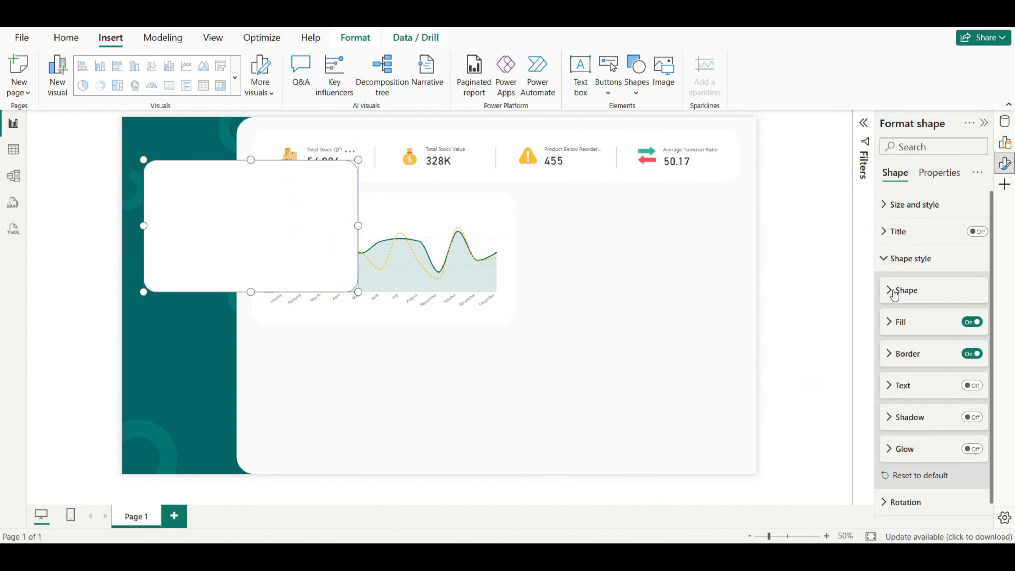
{"action": "left_click", "coordinate": [972, 353]}
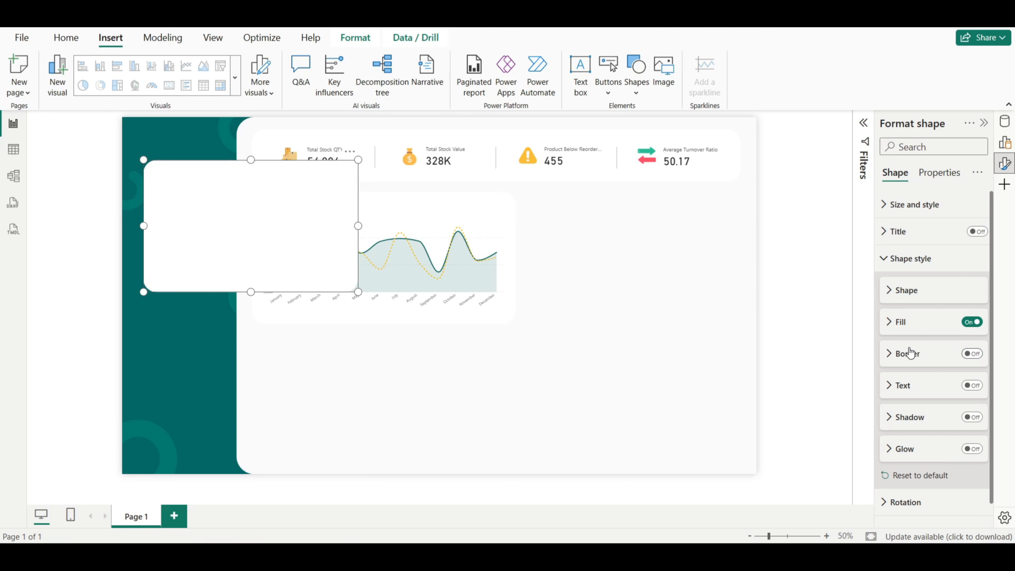
Step: Move the white panel beside the Total Stock by Month panel, aligned with its top and the KPI banner's right edge, and deselect it
{"action": "left_click", "coordinate": [822, 337]}
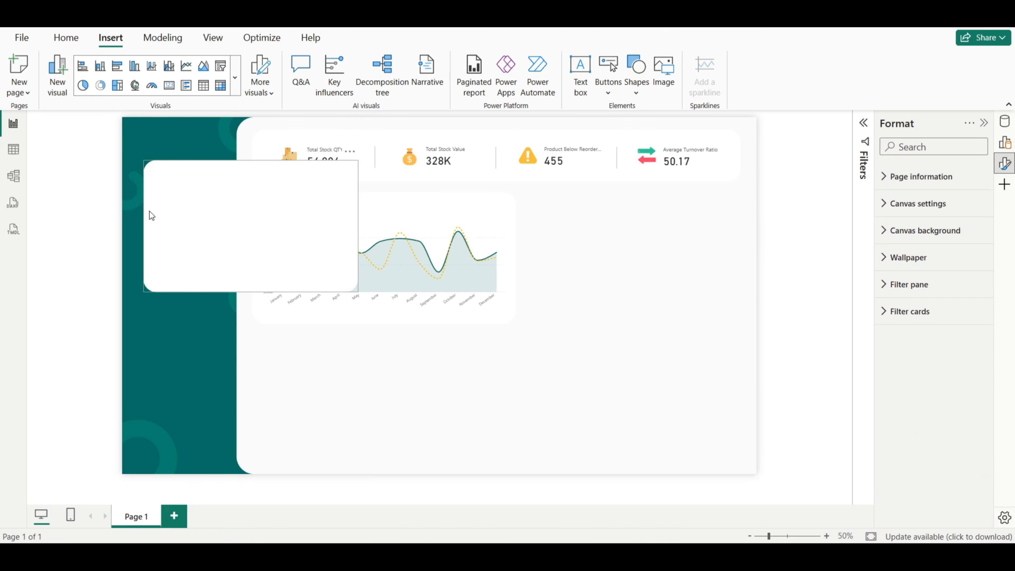
{"action": "left_click_drag", "start_coordinate": [160, 218], "coordinate": [534, 244]}
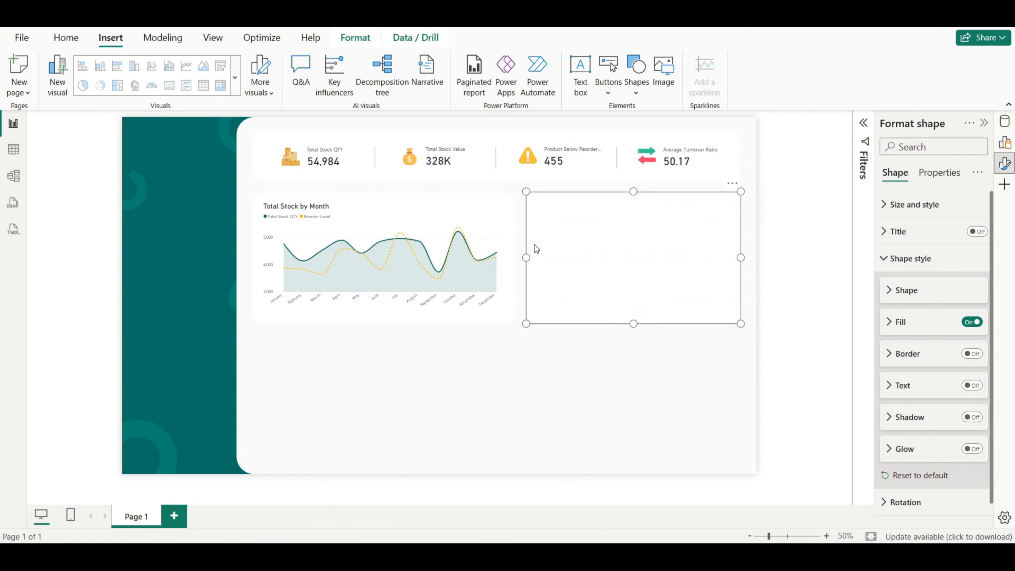
{"action": "left_click", "coordinate": [836, 242]}
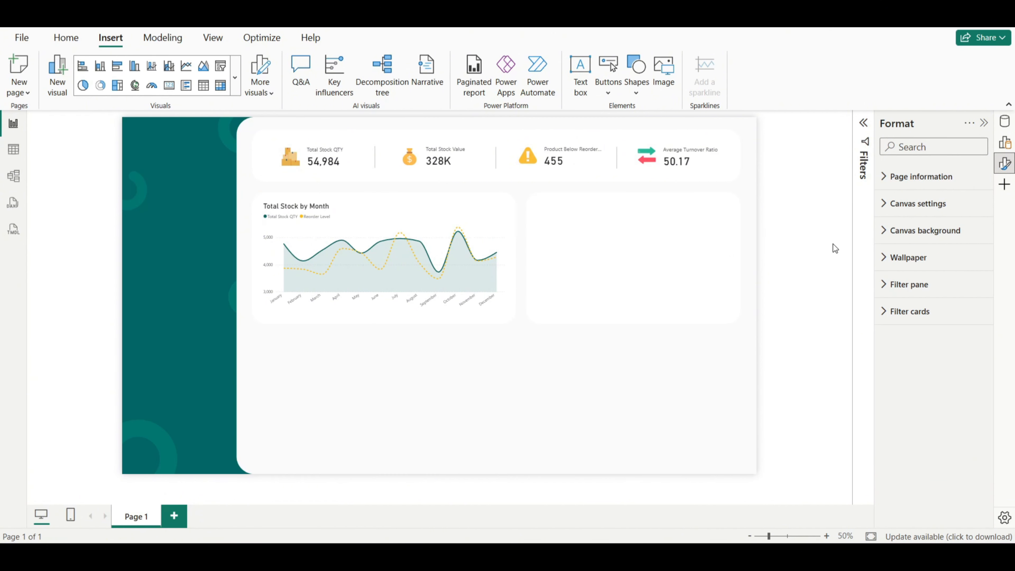
Step: Add a clustered column chart to the page with Catagory from Grocery_Inventory on the X-axis
{"action": "left_click", "coordinate": [1006, 147]}
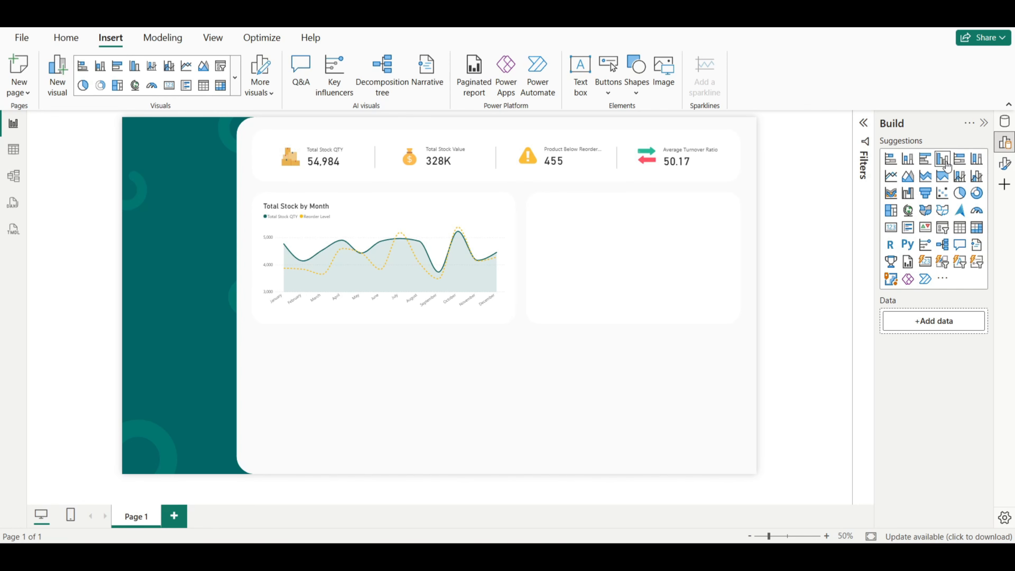
{"action": "left_click", "coordinate": [942, 159]}
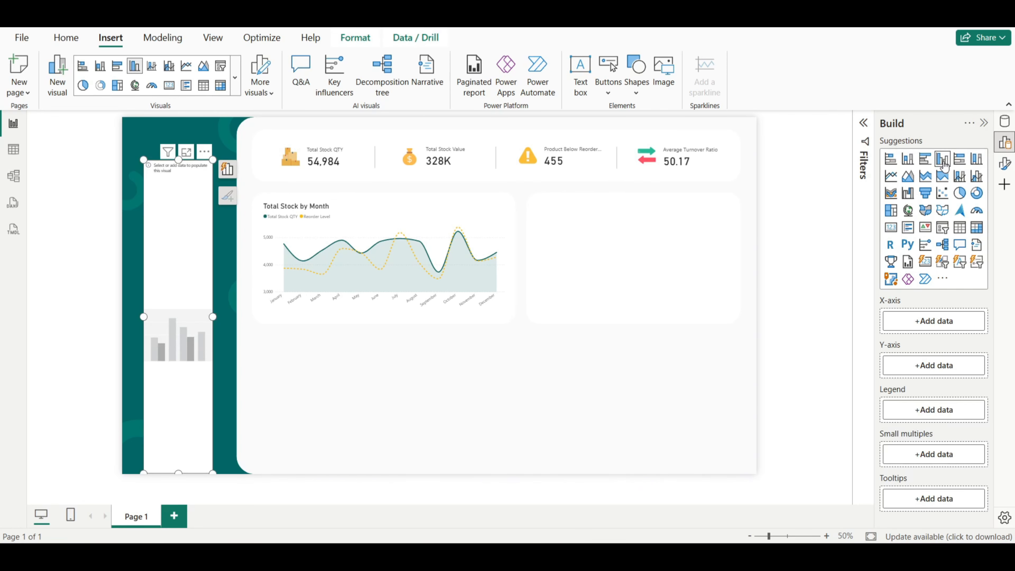
{"action": "left_click", "coordinate": [940, 322]}
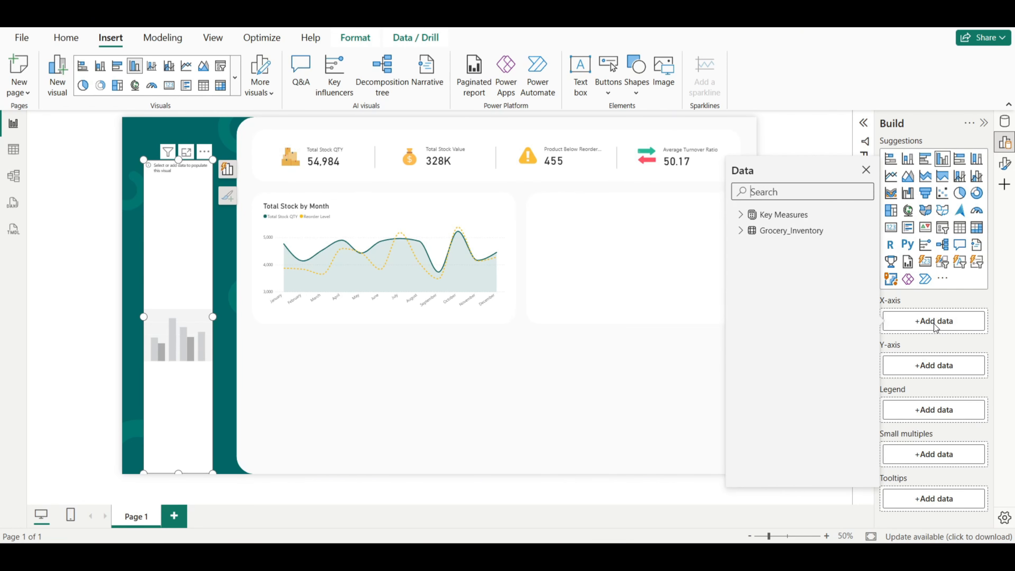
{"action": "left_click", "coordinate": [740, 231]}
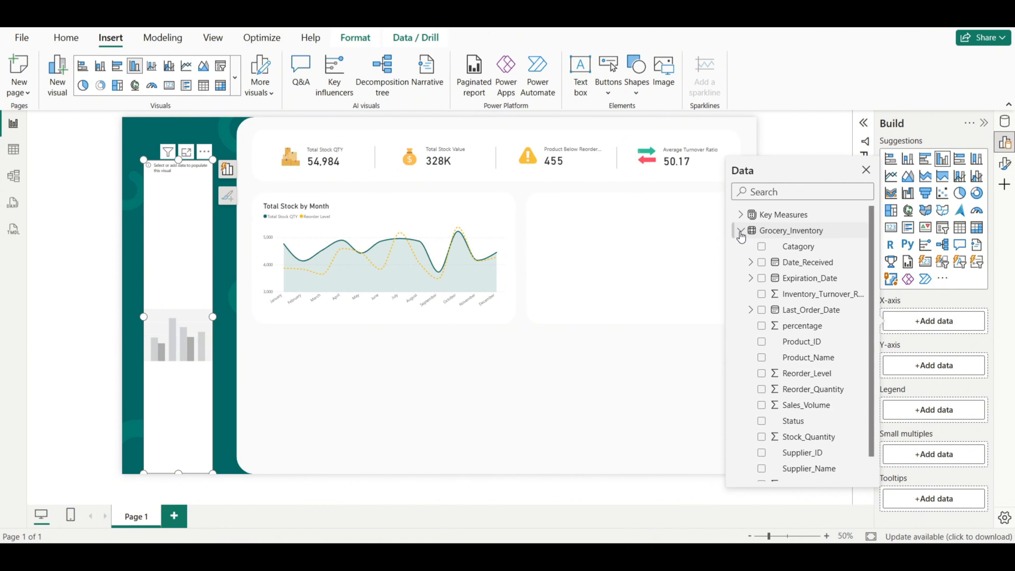
{"action": "left_click", "coordinate": [762, 247]}
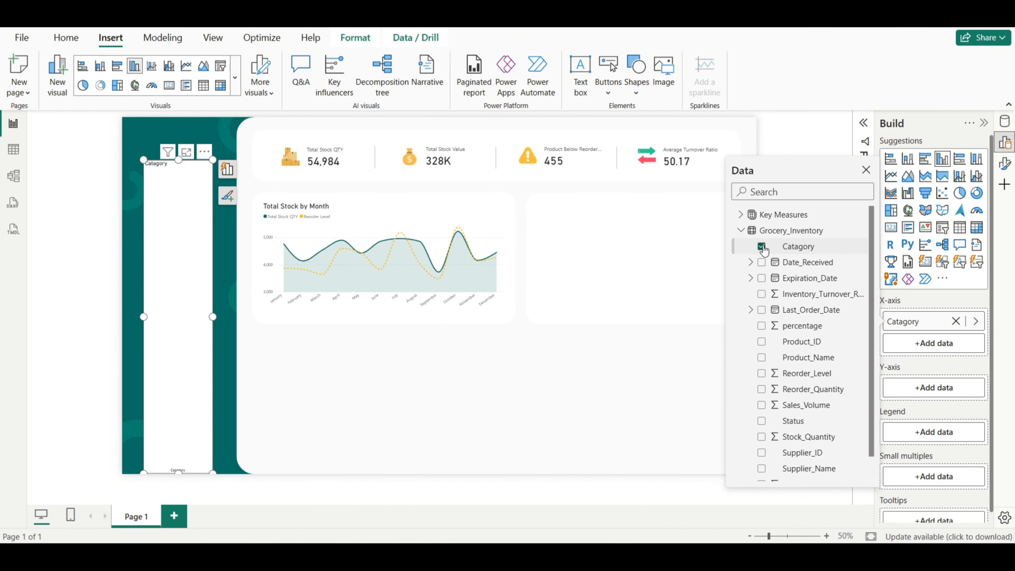
{"action": "left_click", "coordinate": [865, 170]}
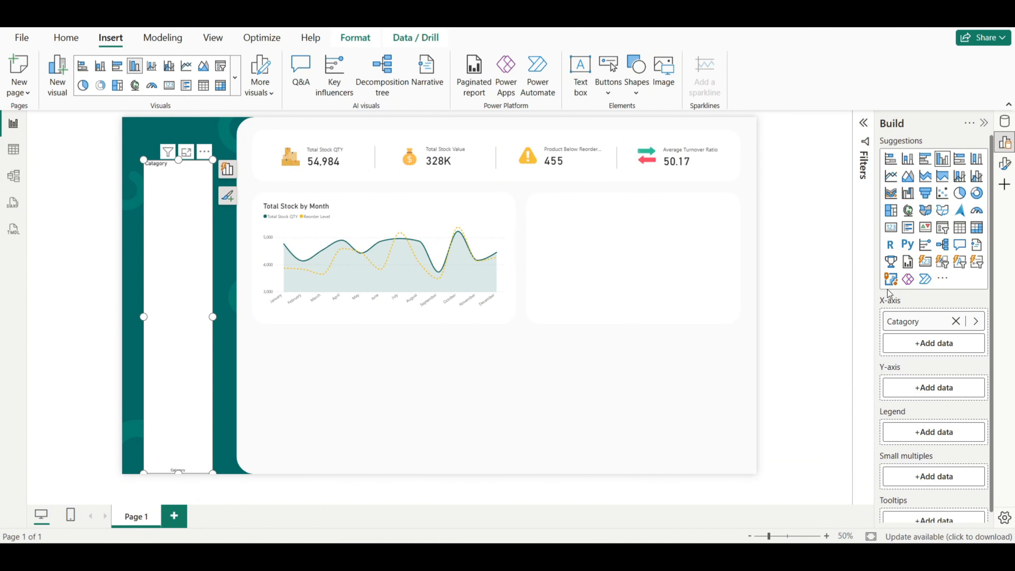
Step: Add the Total Stock QTY and Reorder Level measures to the column chart's Y-axis
{"action": "left_click", "coordinate": [924, 386]}
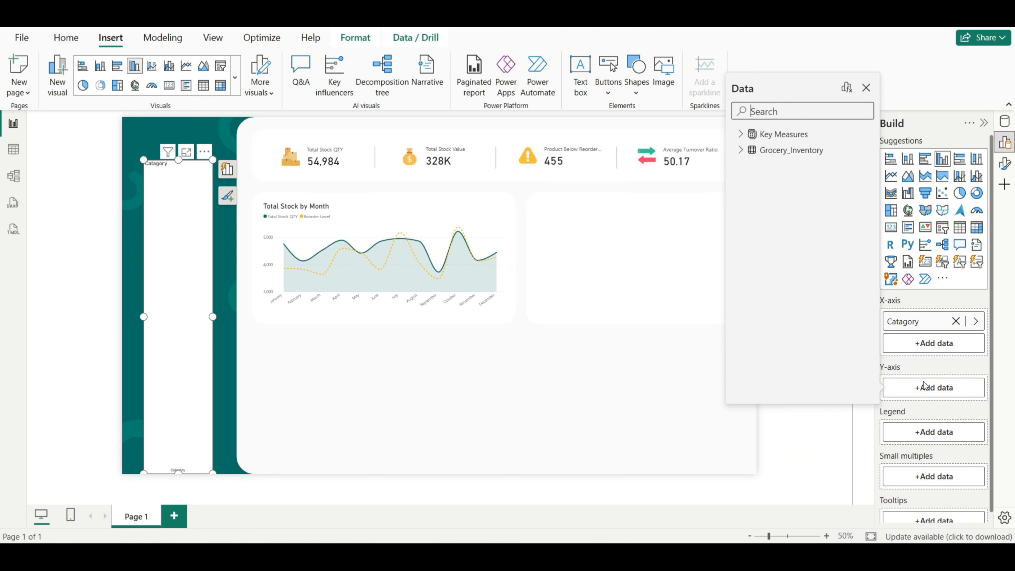
{"action": "left_click", "coordinate": [740, 135]}
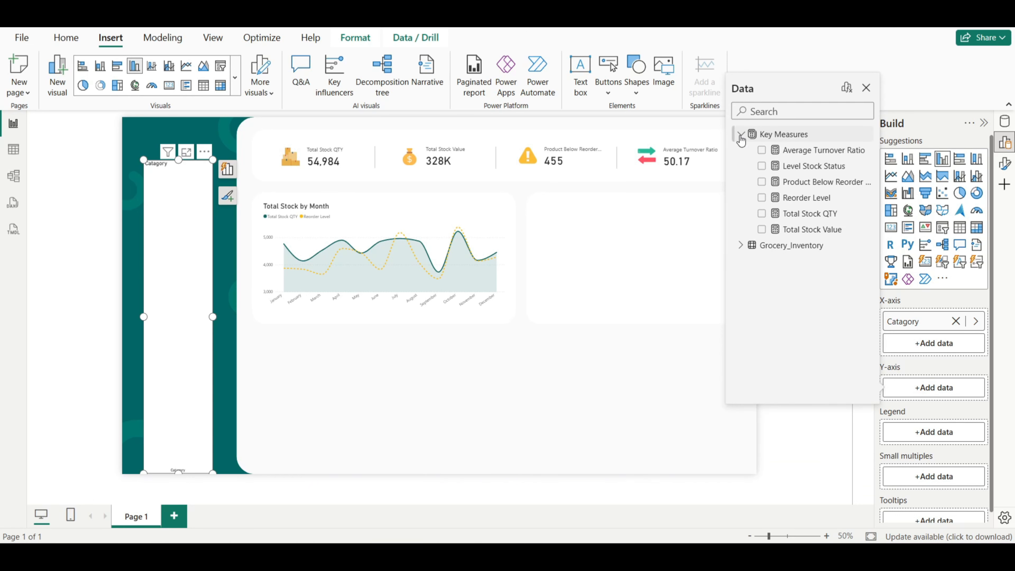
{"action": "left_click", "coordinate": [761, 214]}
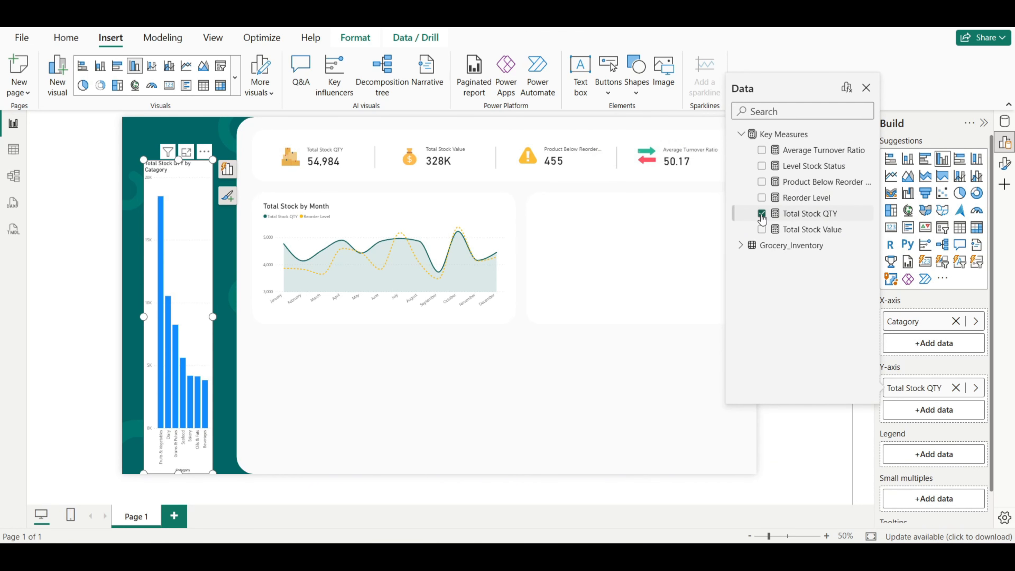
{"action": "left_click", "coordinate": [761, 197]}
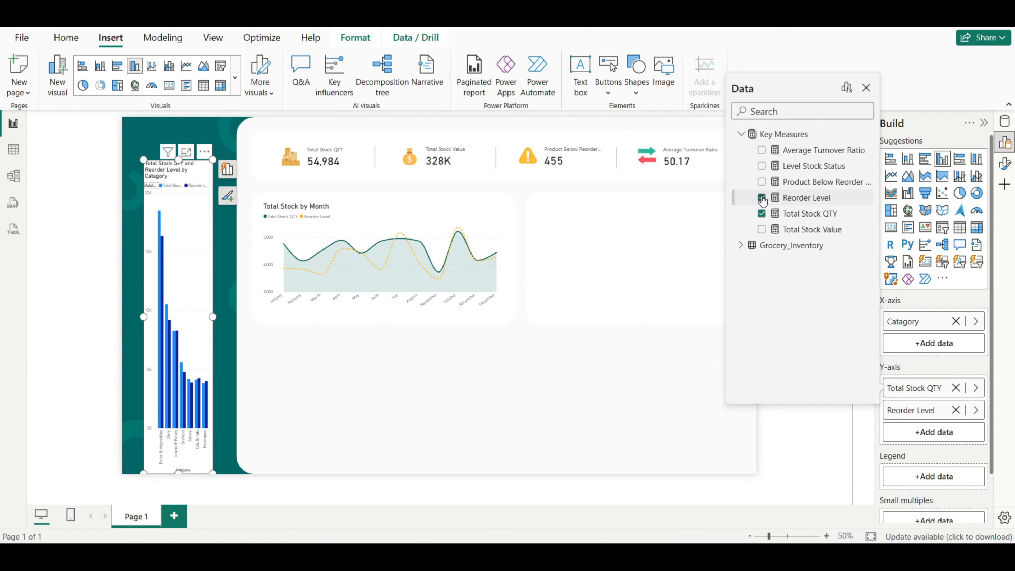
{"action": "left_click", "coordinate": [865, 88]}
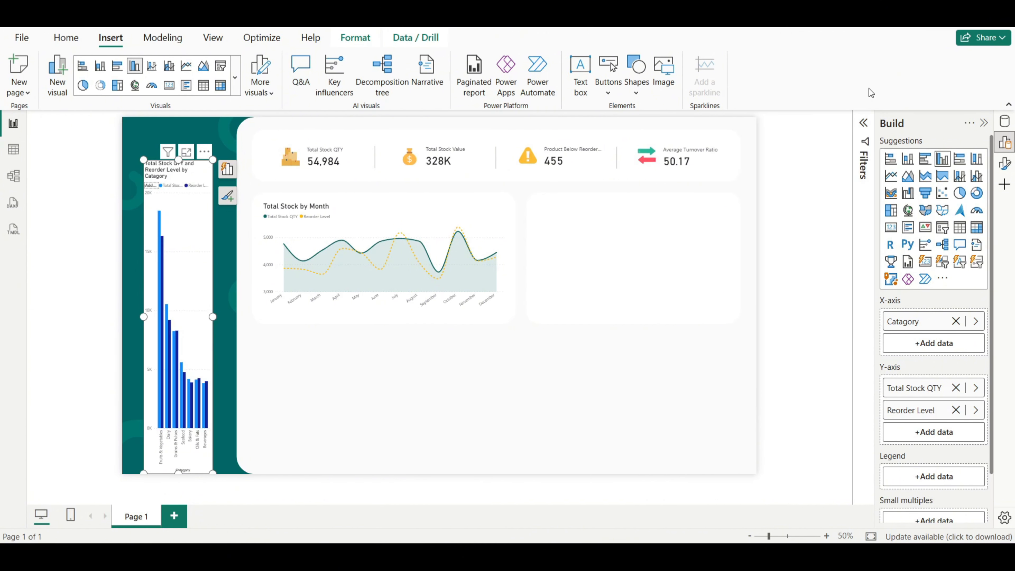
Step: Set the column chart's height to 340 and width to 620
{"action": "left_click", "coordinate": [1005, 170]}
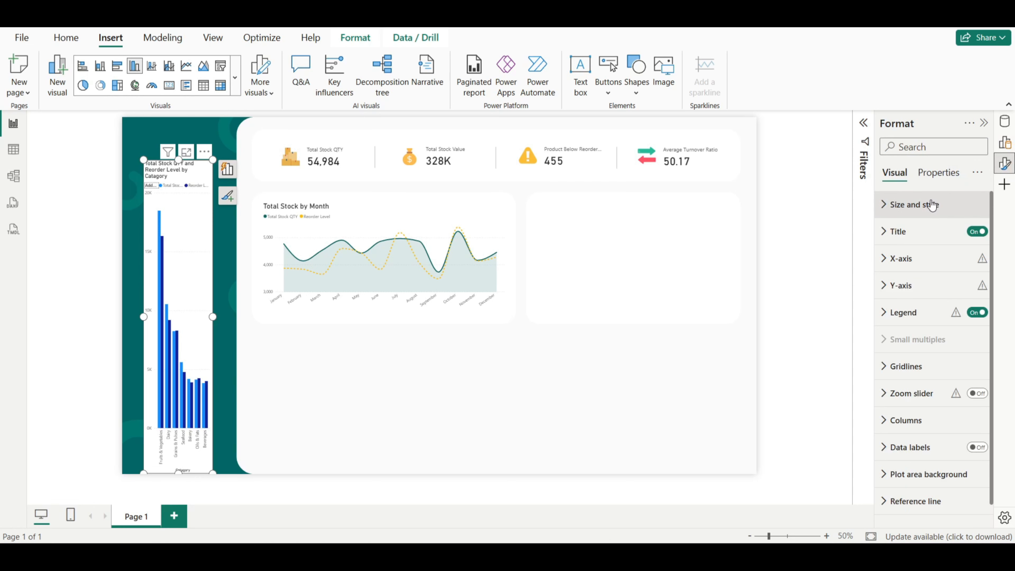
{"action": "left_click", "coordinate": [931, 205]}
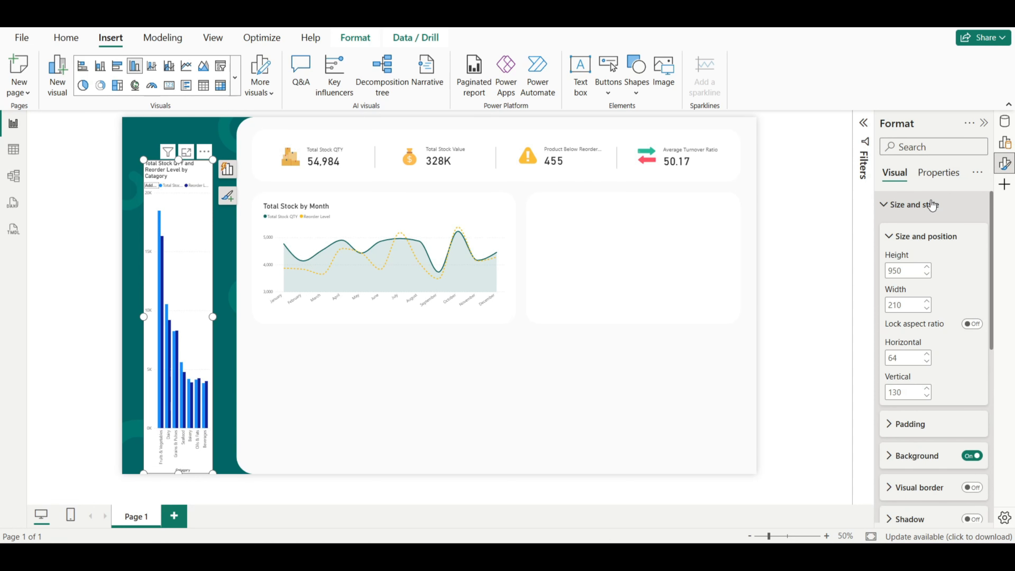
{"action": "double_click", "coordinate": [901, 274]}
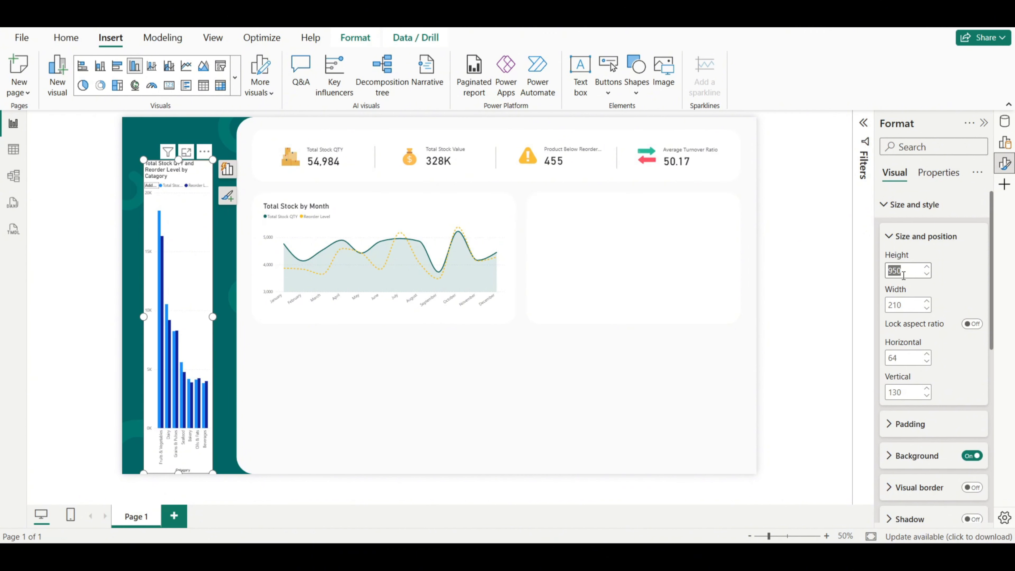
{"action": "type", "text": "340"}
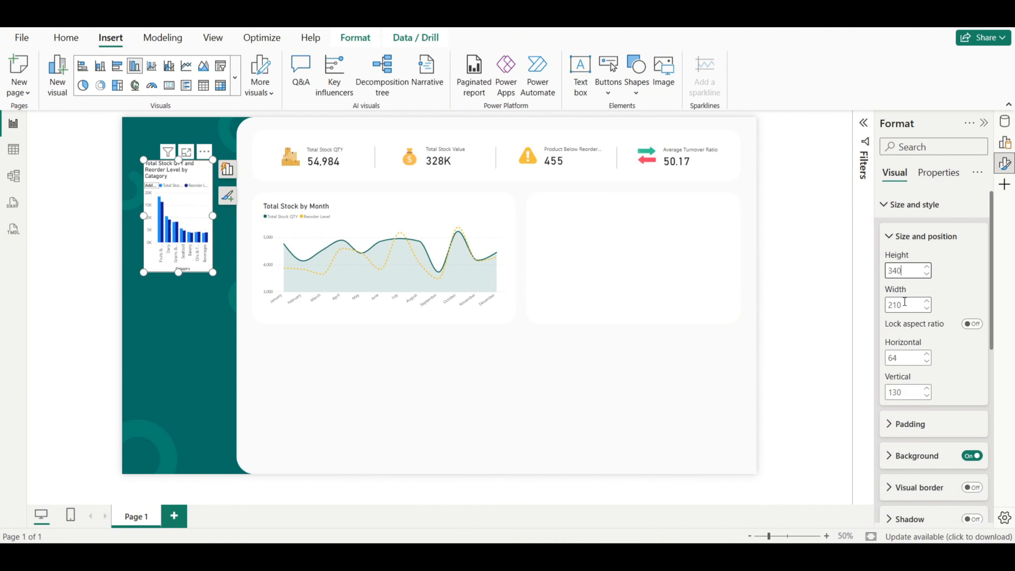
{"action": "double_click", "coordinate": [904, 305]}
{"action": "type", "text": "620"}
{"action": "key", "text": "Return"}
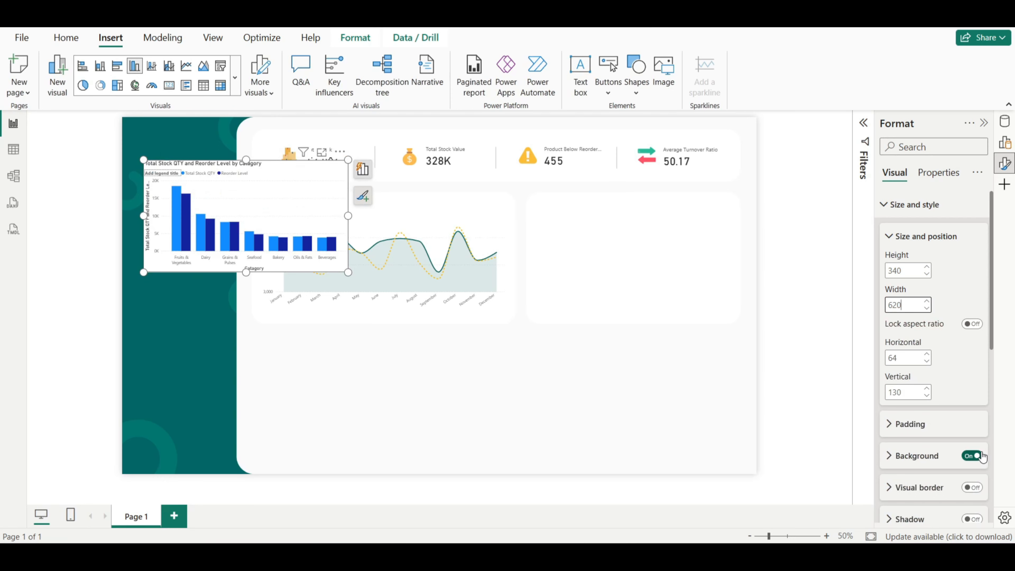
Step: Turn off the column chart's background and move the chart onto the empty white panel beside the line chart
{"action": "left_click", "coordinate": [974, 455]}
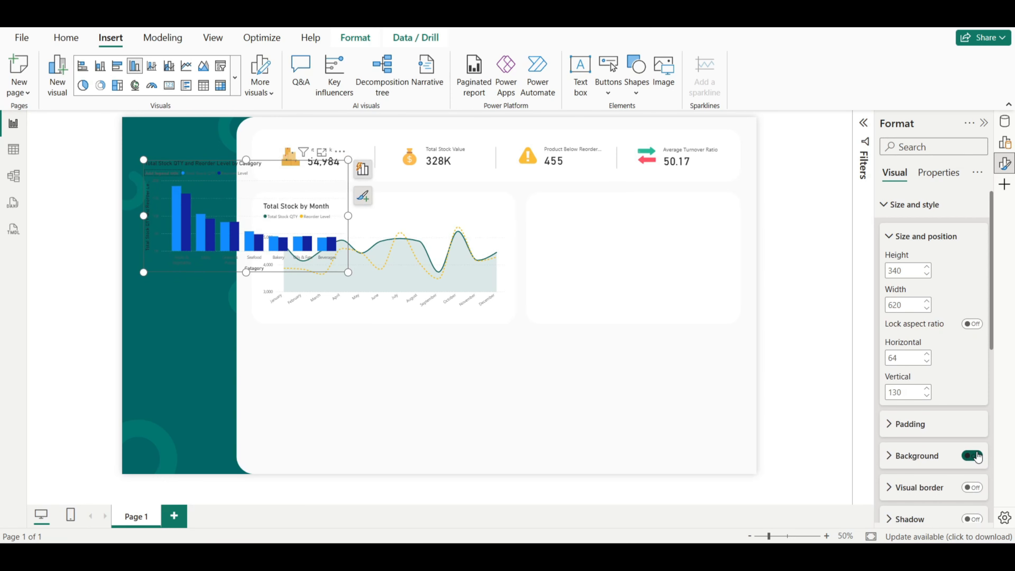
{"action": "left_click", "coordinate": [904, 208]}
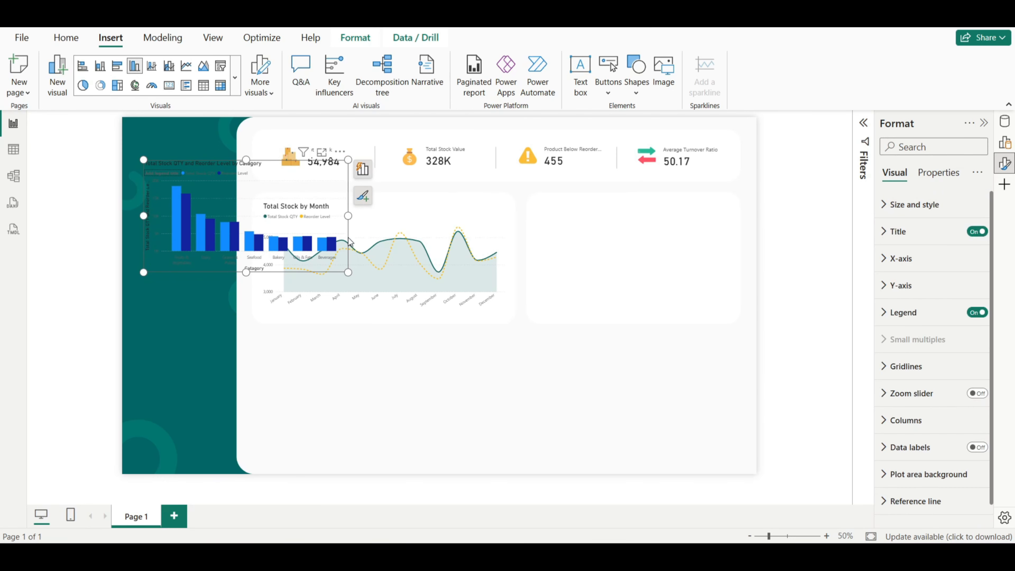
{"action": "left_click_drag", "start_coordinate": [349, 239], "coordinate": [738, 274]}
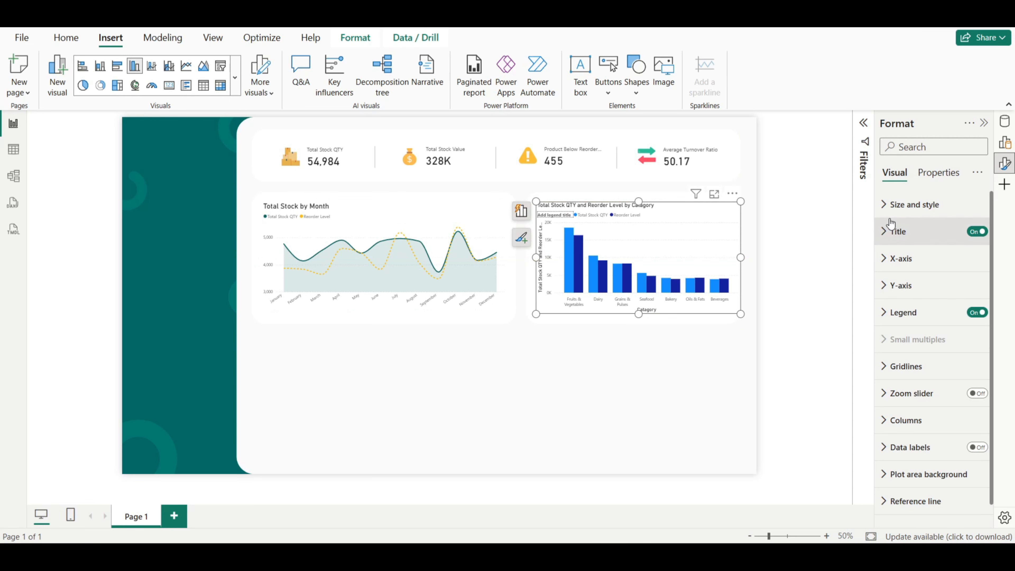
Step: Set the column chart's title text to "Total Stock by Category" with font size 18
{"action": "left_click", "coordinate": [894, 232]}
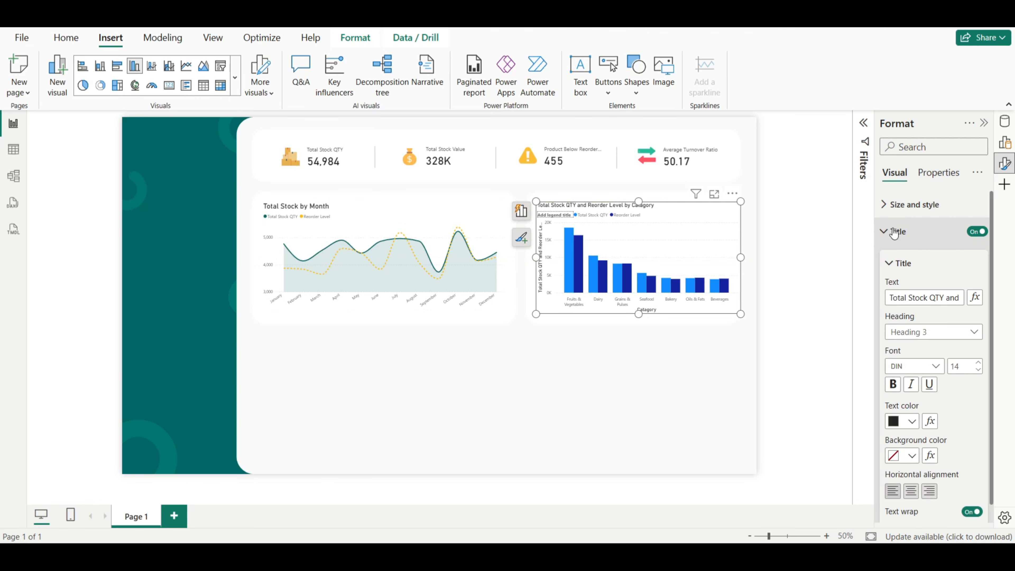
{"action": "left_click", "coordinate": [918, 298]}
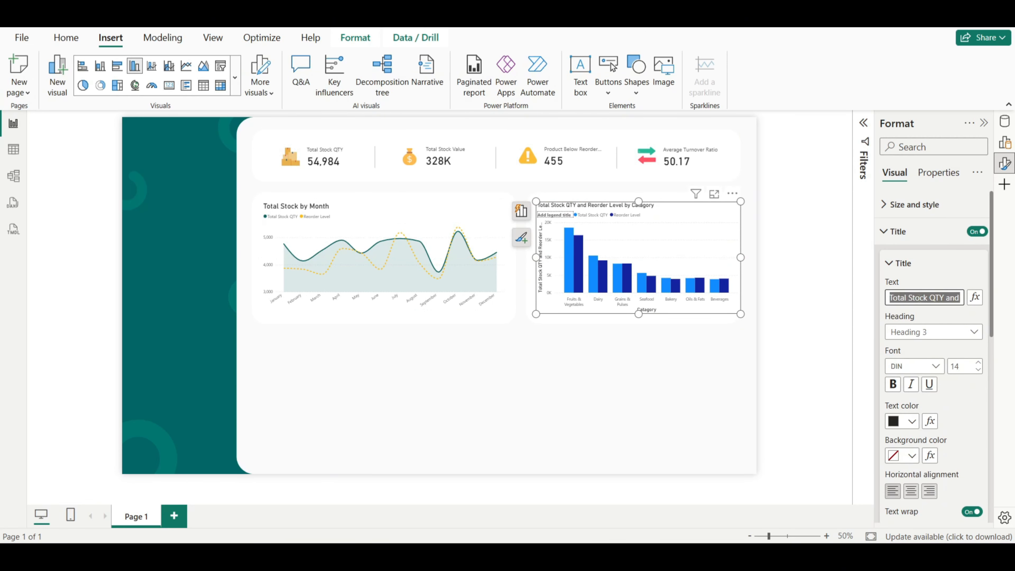
{"action": "type", "text": "Total S"}
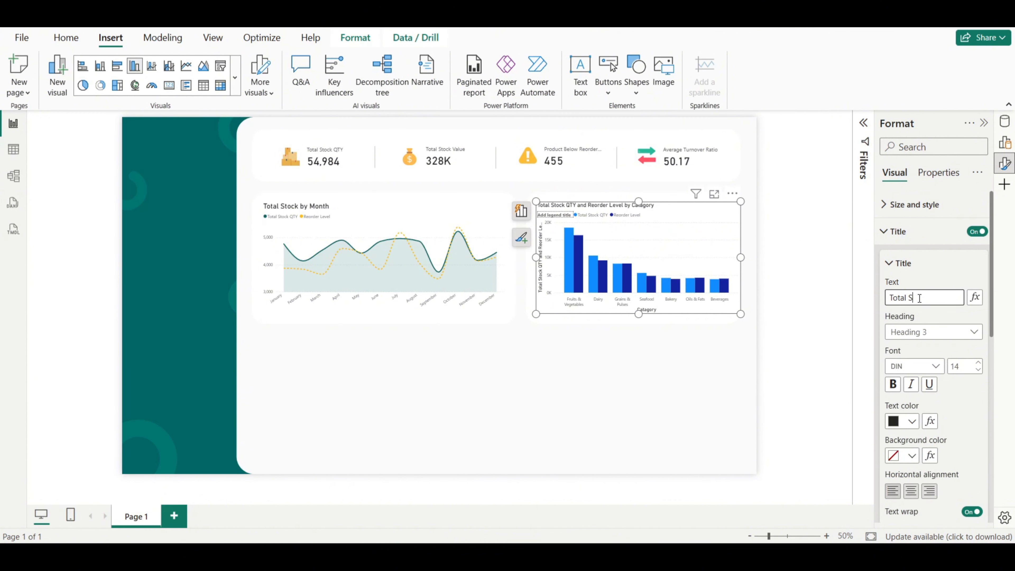
{"action": "type", "text": "tock by"}
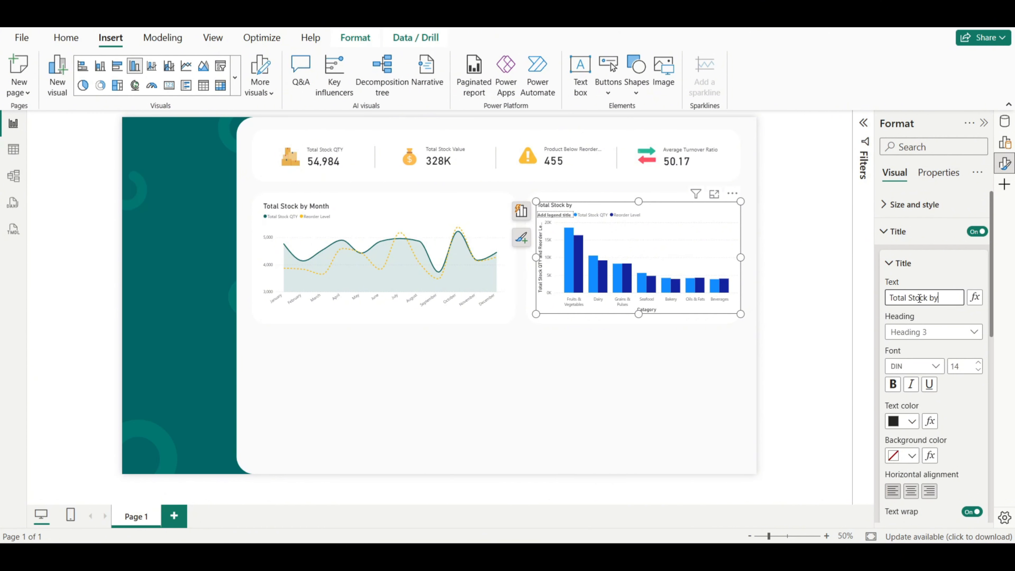
{"action": "type", "text": " Category"}
{"action": "left_click", "coordinate": [958, 365]}
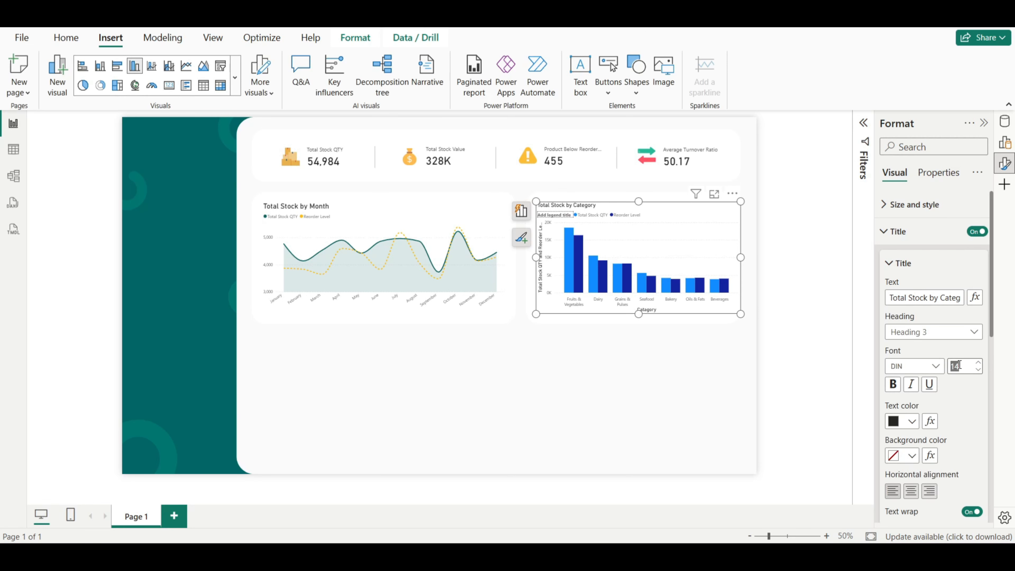
{"action": "type", "text": "18"}
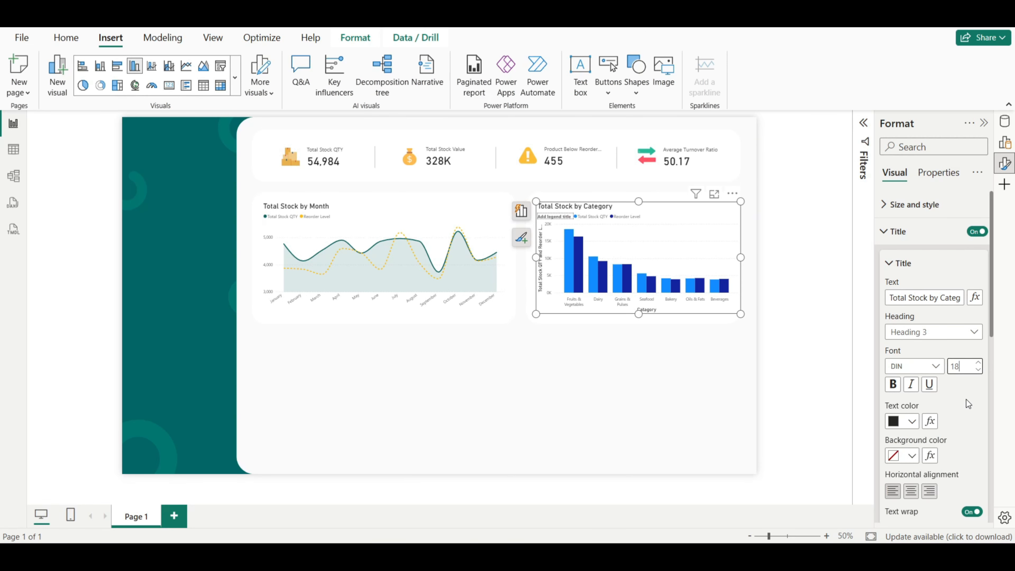
{"action": "left_click", "coordinate": [885, 236]}
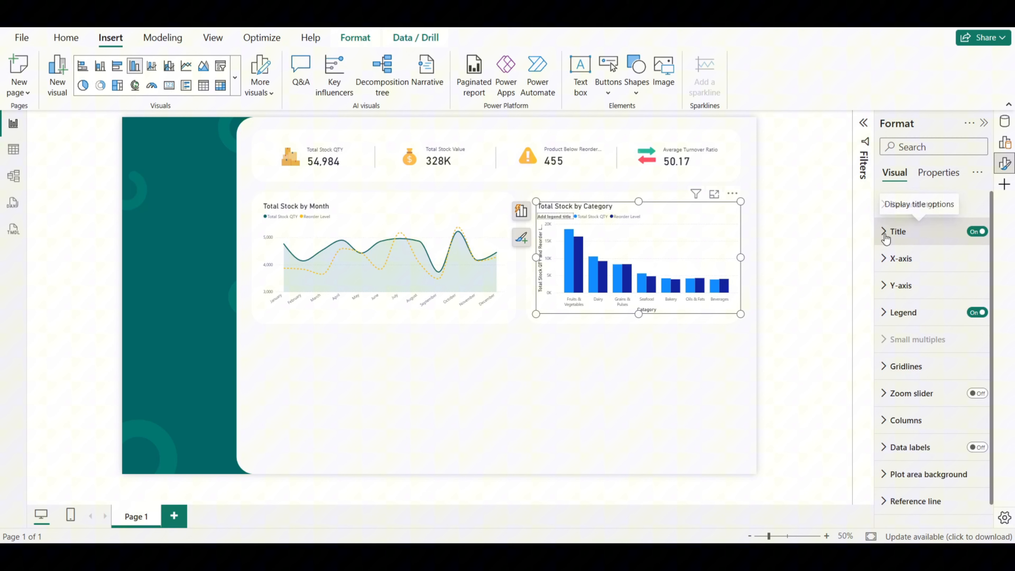
Step: Turn off the X-axis and Y-axis titles of the column chart
{"action": "left_click", "coordinate": [886, 261]}
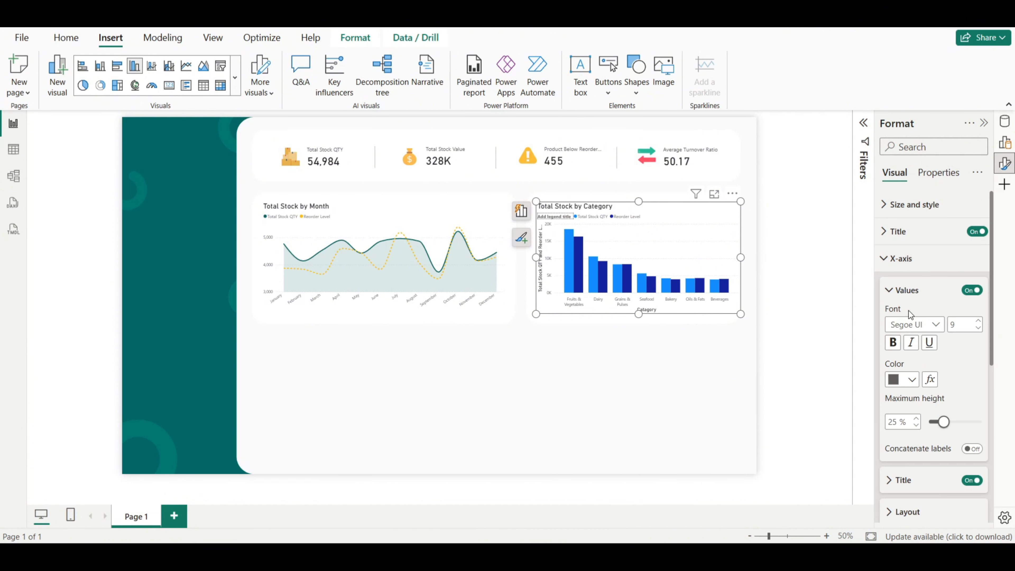
{"action": "left_click", "coordinate": [971, 480]}
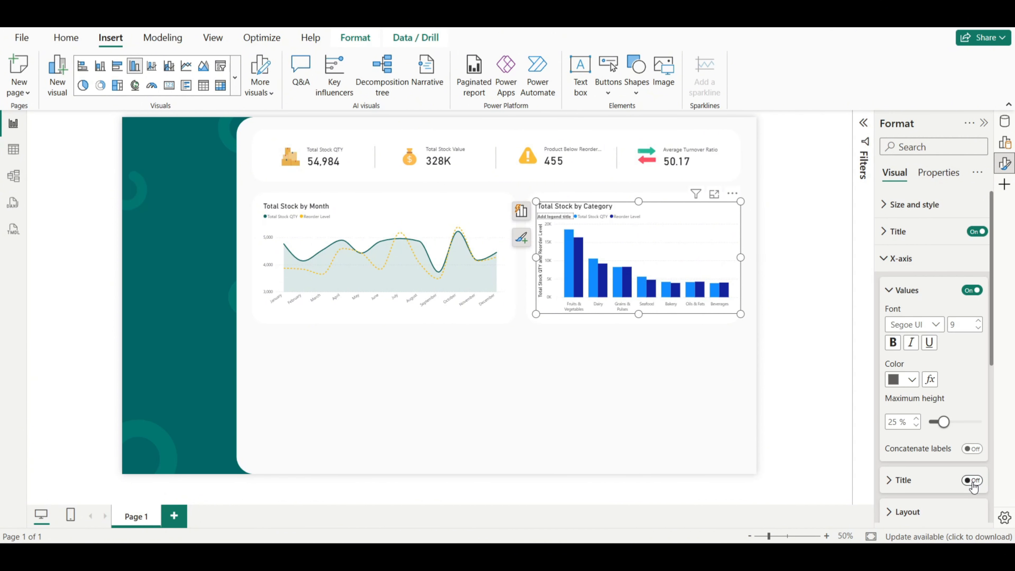
{"action": "left_click", "coordinate": [892, 260]}
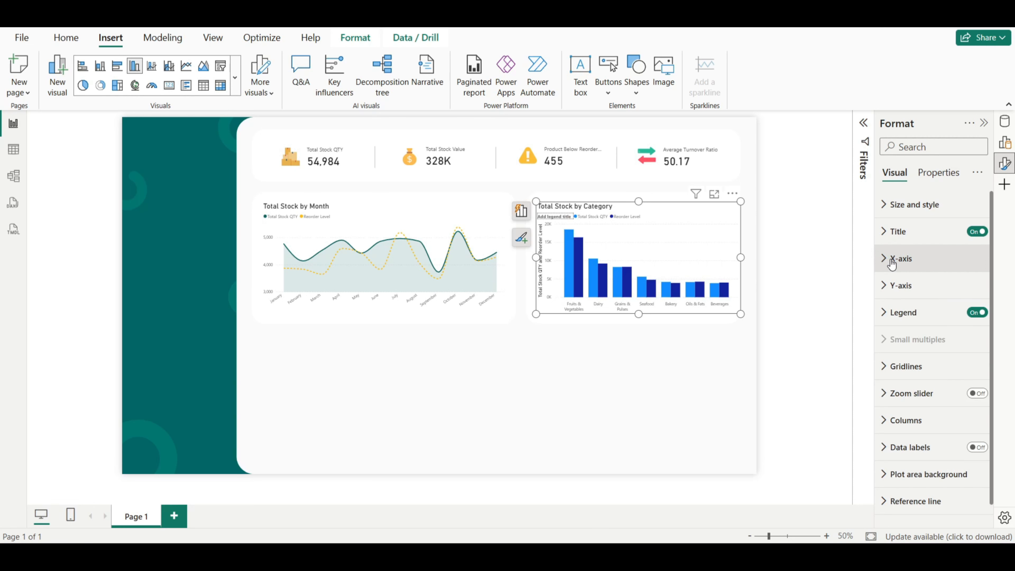
{"action": "left_click", "coordinate": [892, 286]}
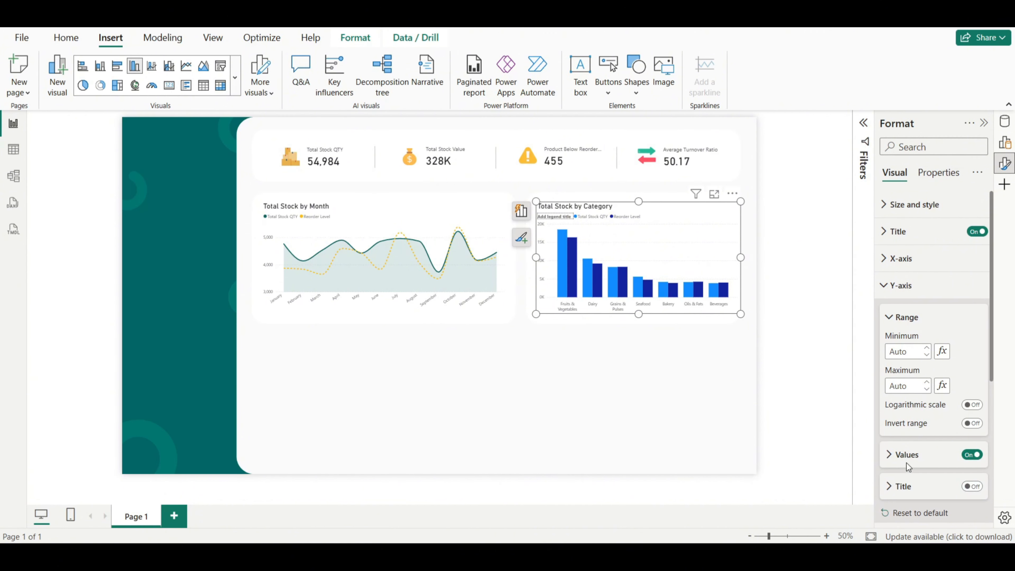
Step: Set the column chart's Y-axis display units to None and turn off its legend title
{"action": "left_click", "coordinate": [890, 456]}
{"action": "scroll", "coordinate": [917, 446], "scroll_direction": "down", "scroll_amount": 5}
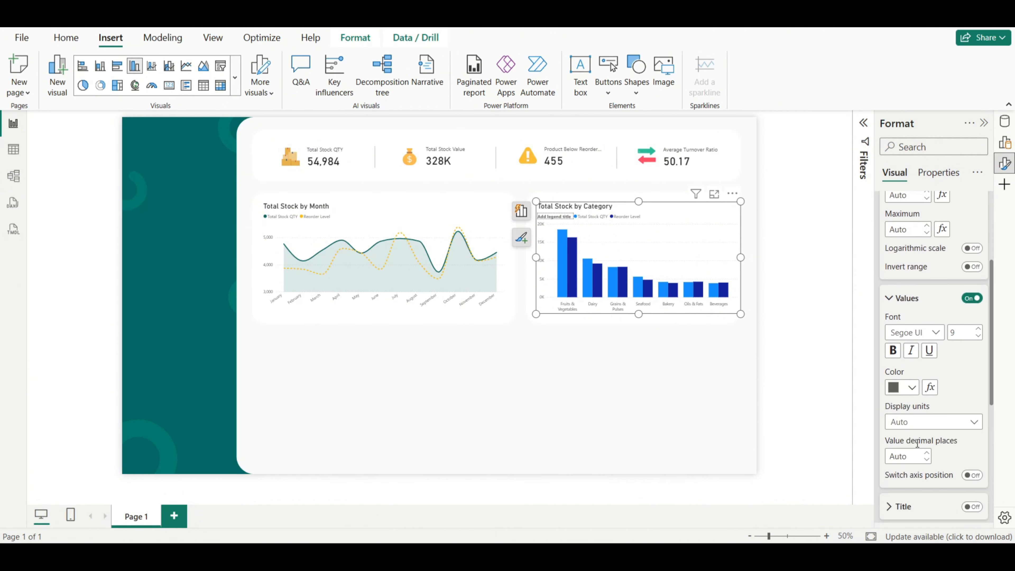
{"action": "left_click", "coordinate": [911, 382]}
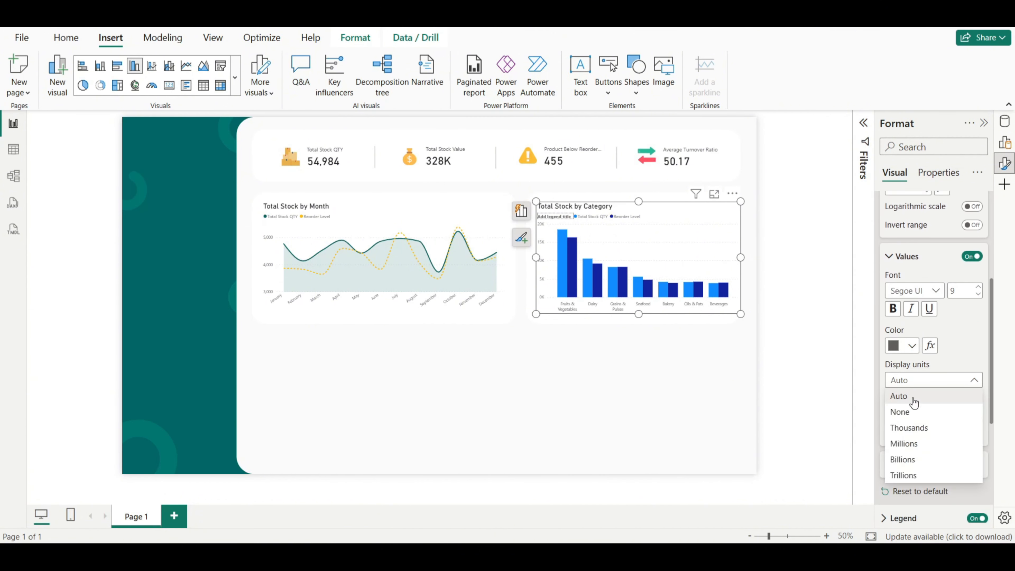
{"action": "left_click", "coordinate": [914, 412]}
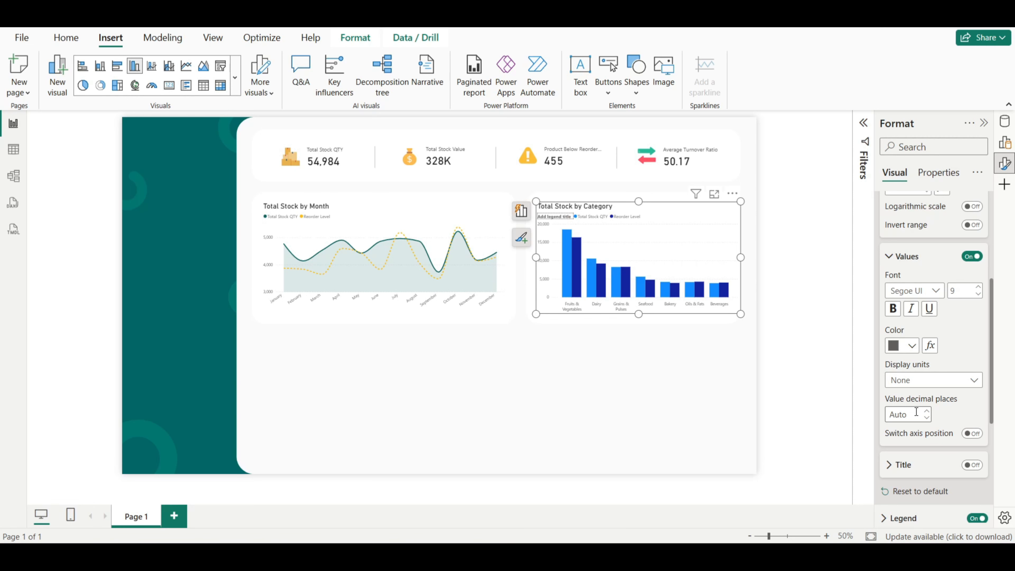
{"action": "left_click", "coordinate": [902, 258]}
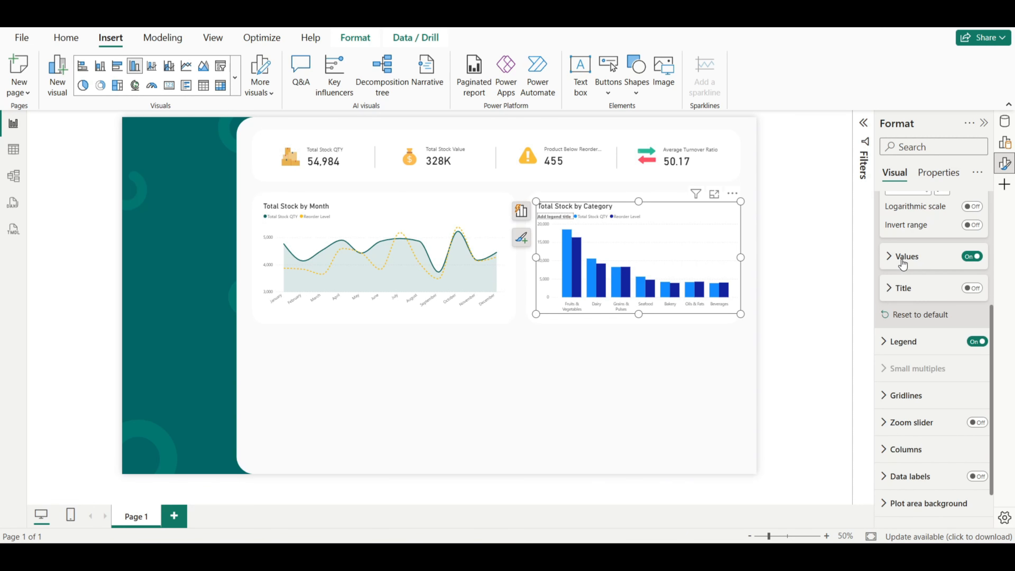
{"action": "scroll", "coordinate": [902, 264], "scroll_direction": "up", "scroll_amount": 5}
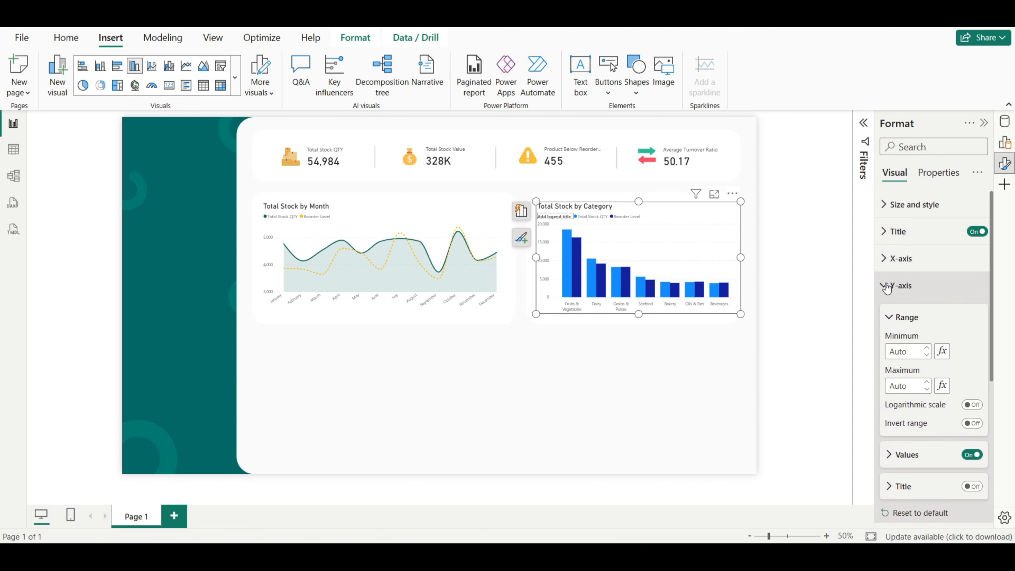
{"action": "left_click", "coordinate": [885, 286]}
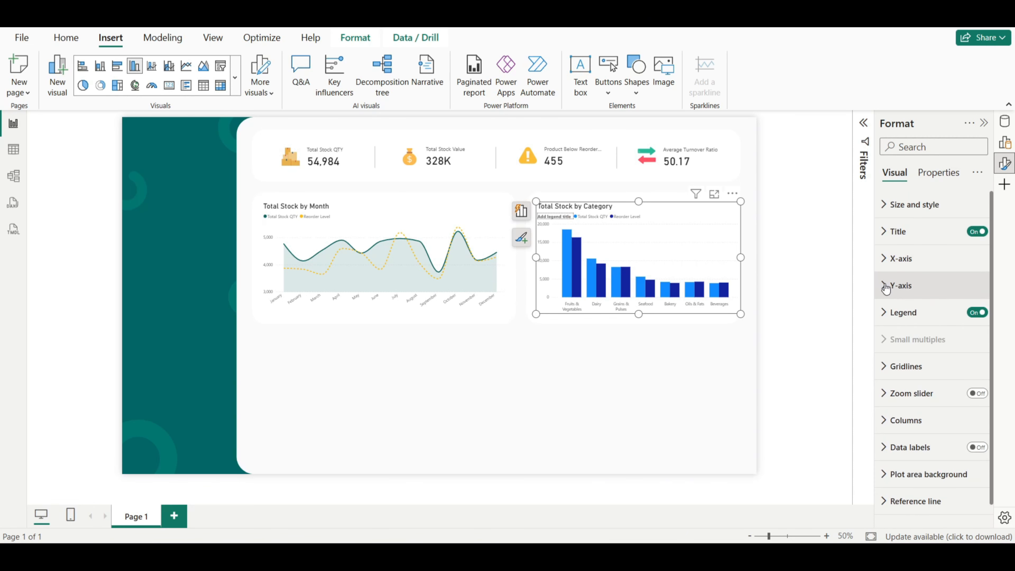
{"action": "left_click", "coordinate": [889, 313]}
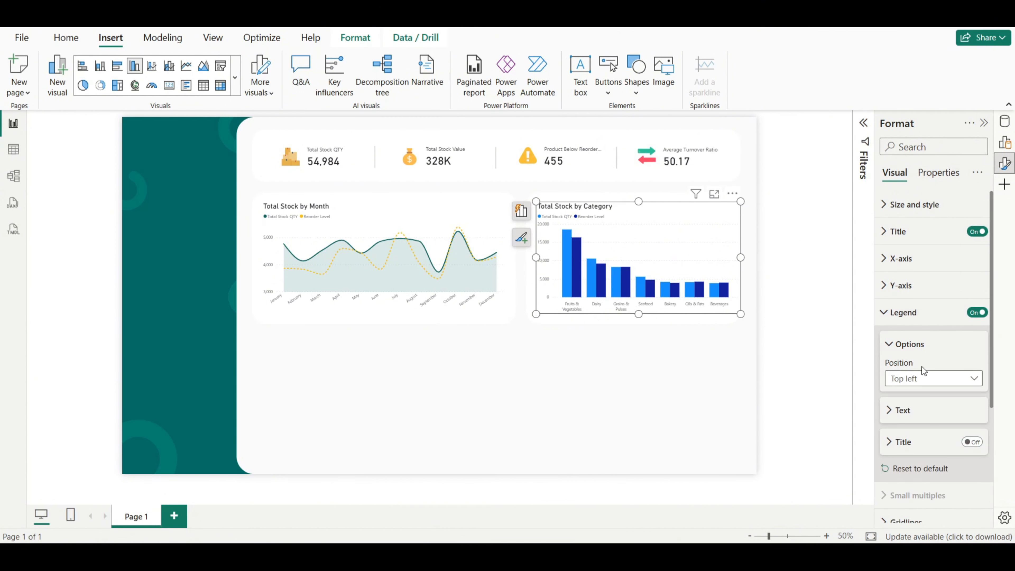
{"action": "left_click", "coordinate": [899, 318]}
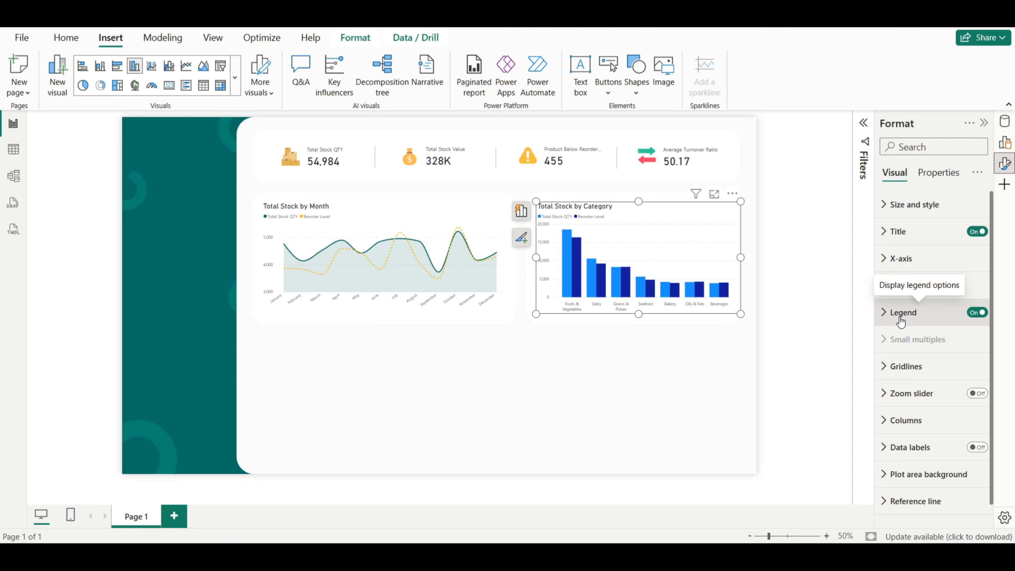
Step: Colour the Total Stock QTY columns with the recent dark teal green
{"action": "scroll", "coordinate": [900, 321], "scroll_direction": "down", "scroll_amount": 1}
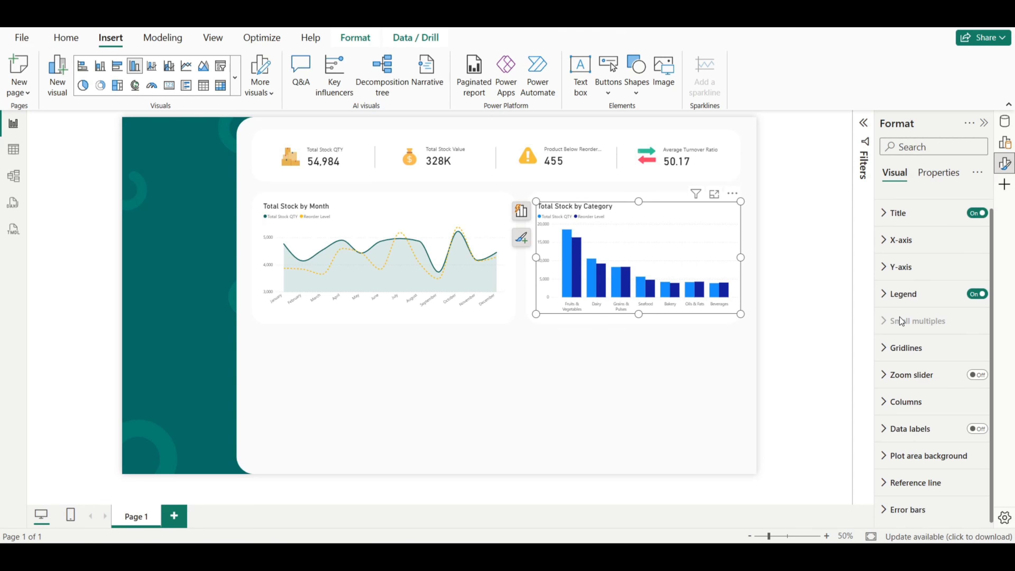
{"action": "left_click", "coordinate": [899, 403]}
{"action": "scroll", "coordinate": [899, 405], "scroll_direction": "down", "scroll_amount": 3}
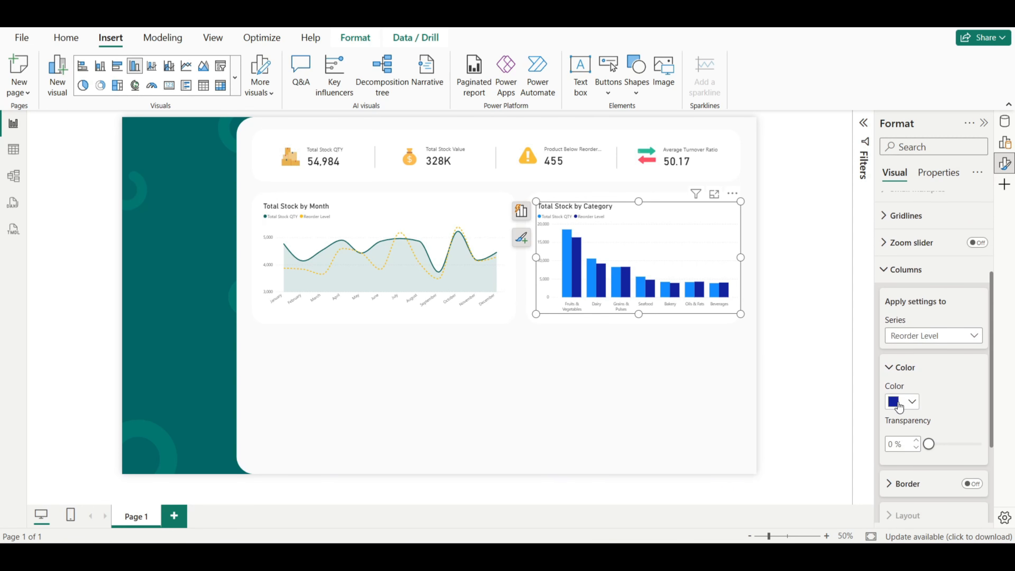
{"action": "left_click", "coordinate": [909, 336]}
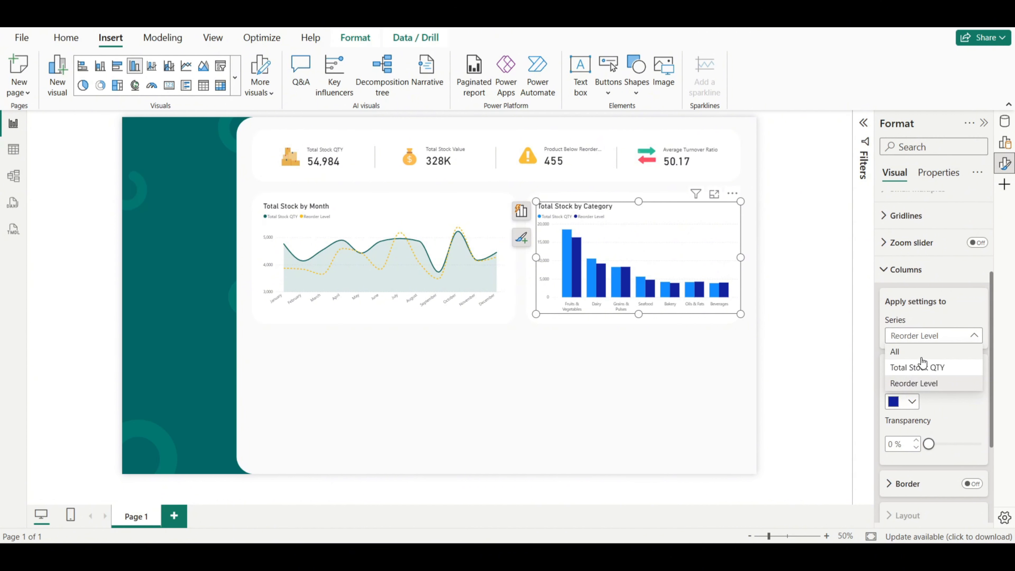
{"action": "left_click", "coordinate": [927, 367]}
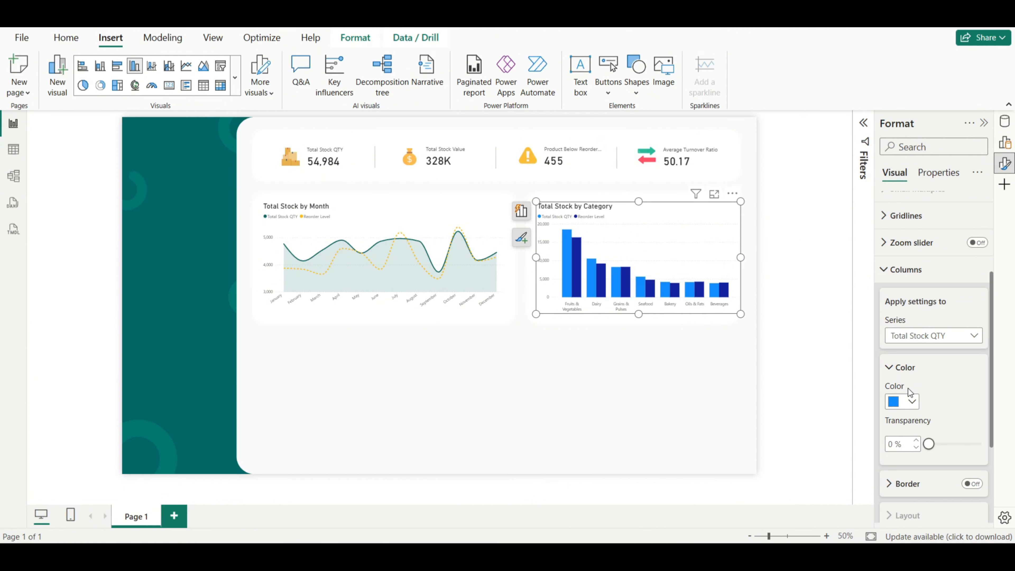
{"action": "left_click", "coordinate": [894, 403]}
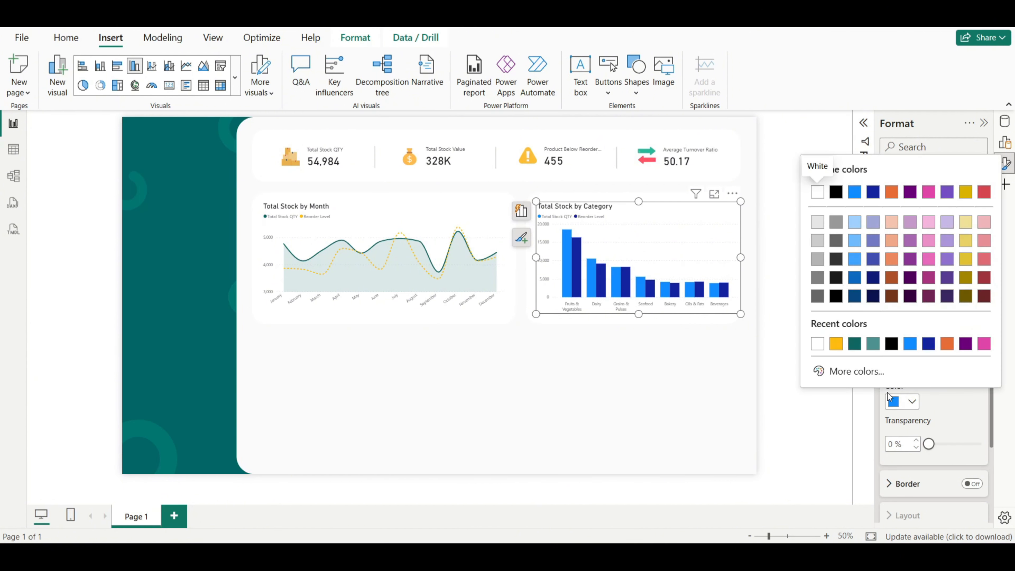
{"action": "left_click", "coordinate": [855, 345]}
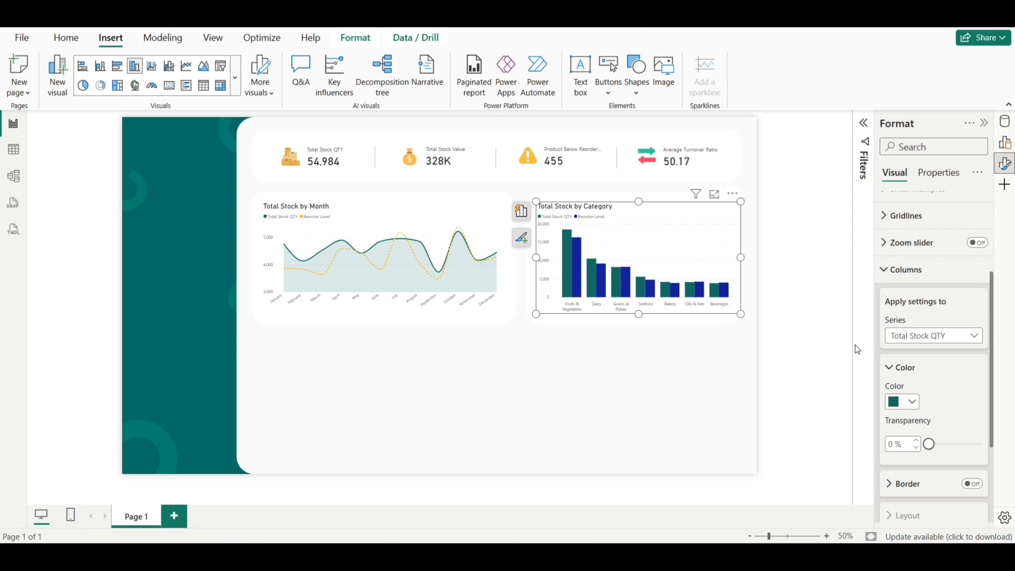
Step: Colour the Reorder Level columns with the recent amber yellow and deselect the chart
{"action": "left_click", "coordinate": [898, 341]}
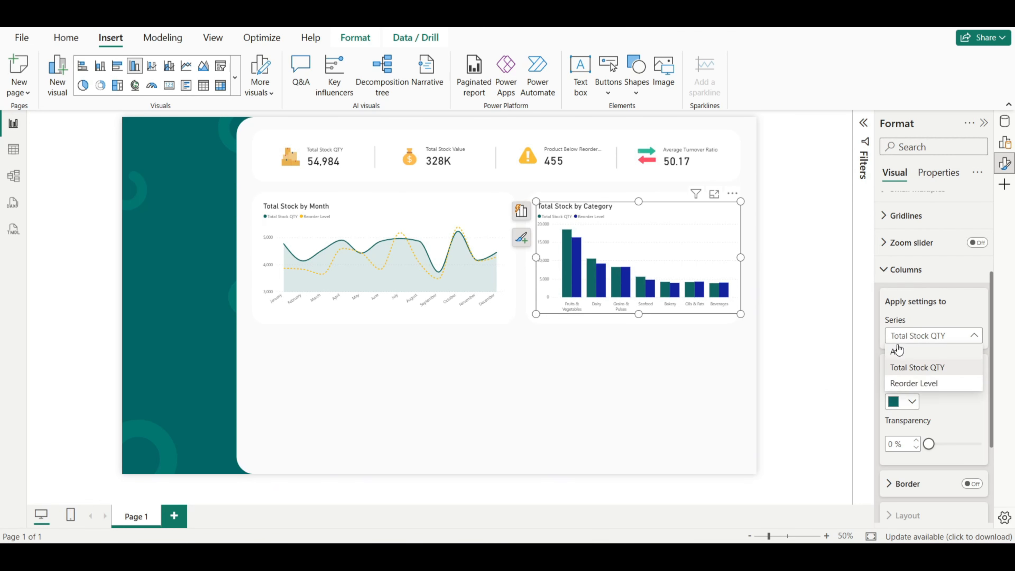
{"action": "left_click", "coordinate": [903, 382]}
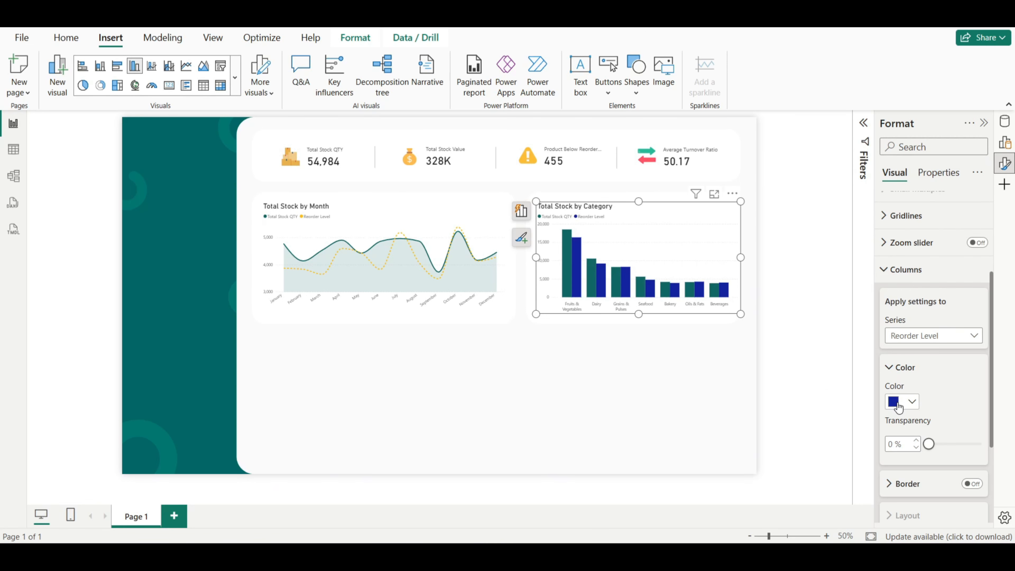
{"action": "left_click", "coordinate": [897, 404]}
{"action": "left_click", "coordinate": [855, 343]}
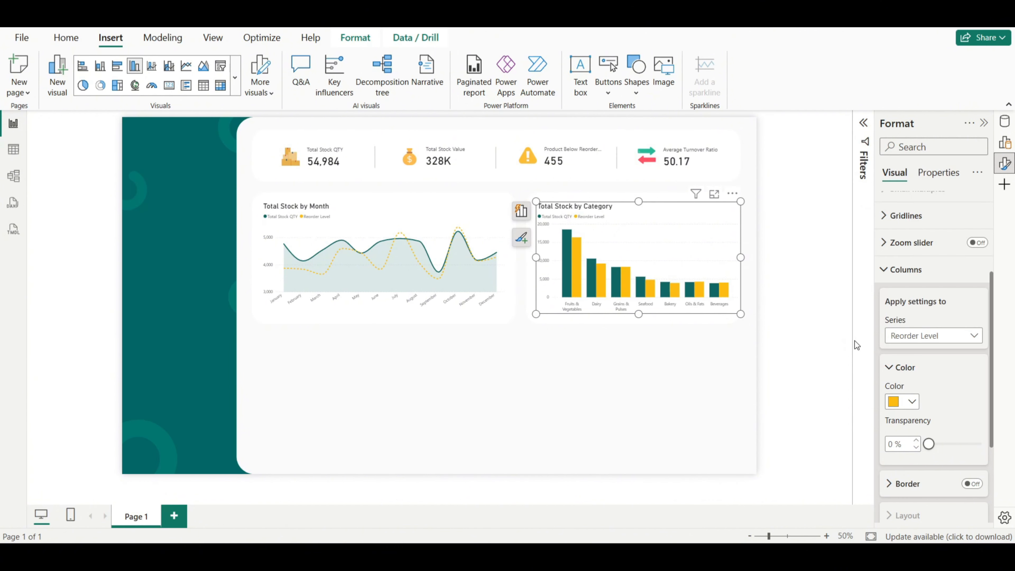
{"action": "left_click", "coordinate": [884, 271]}
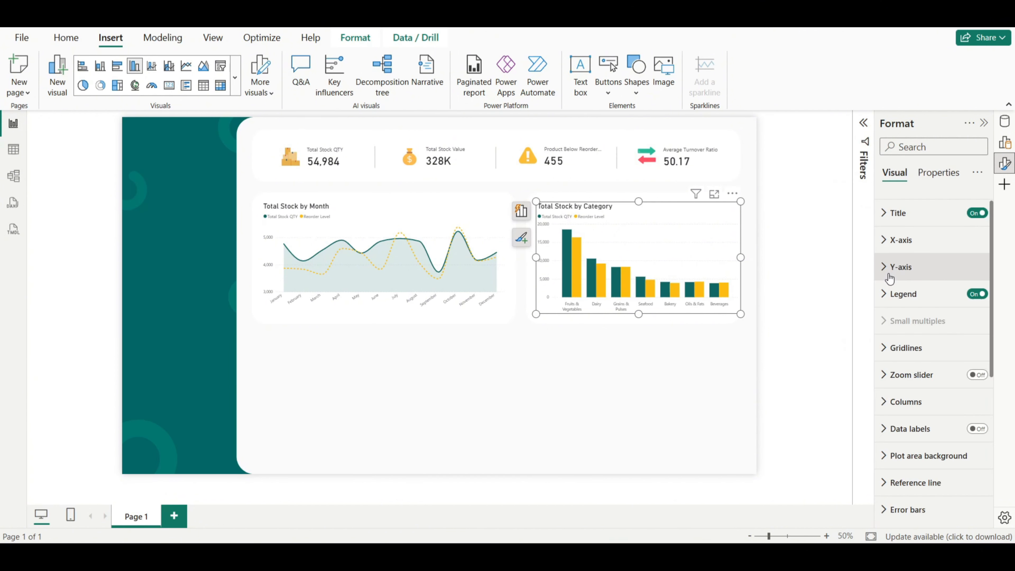
{"action": "left_click", "coordinate": [819, 300]}
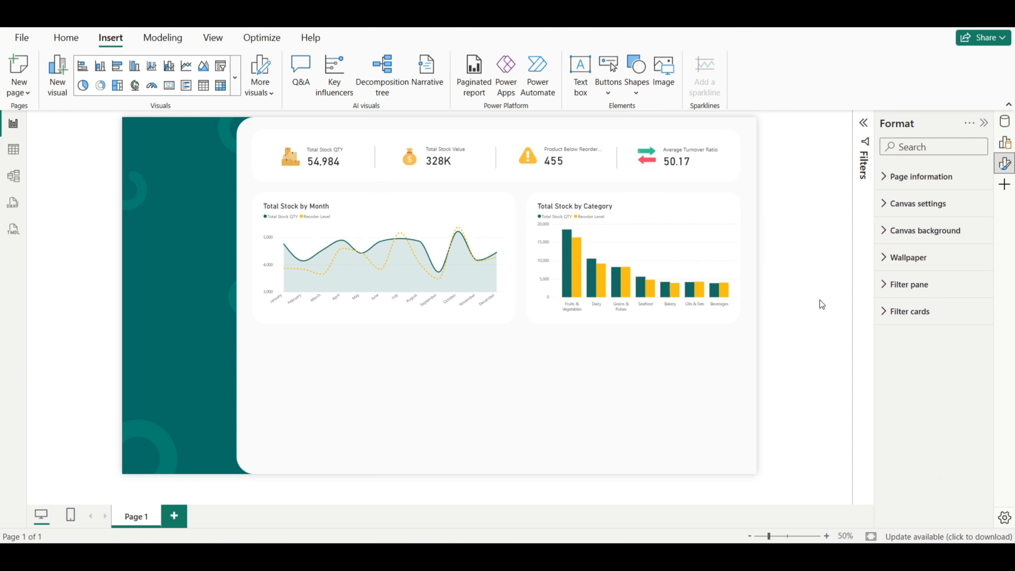
Step: Set the space between categories to 40% for all series of the Total Stock by Category chart
{"action": "left_click", "coordinate": [736, 249]}
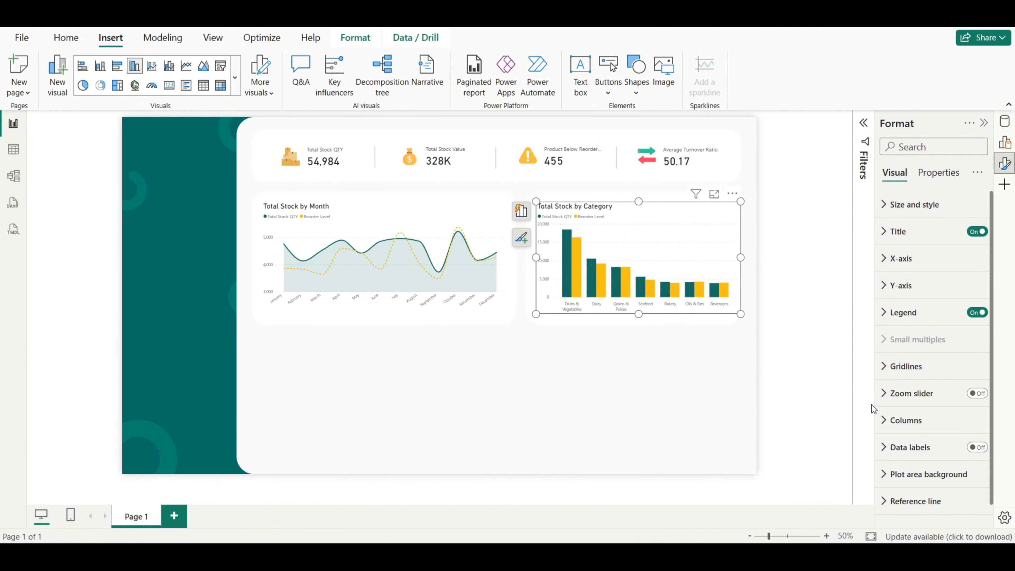
{"action": "left_click", "coordinate": [884, 420]}
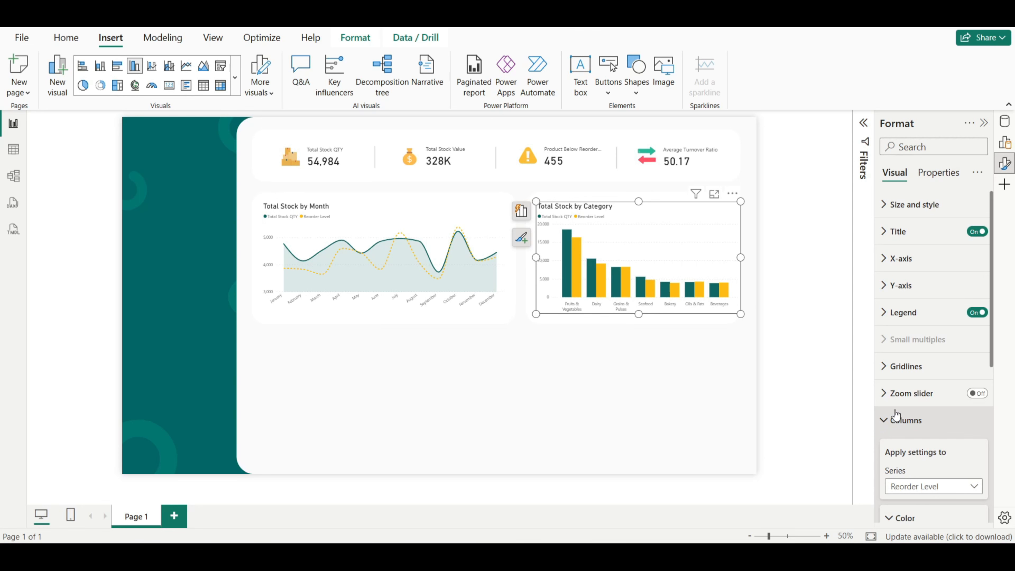
{"action": "scroll", "coordinate": [901, 410], "scroll_direction": "down", "scroll_amount": 5}
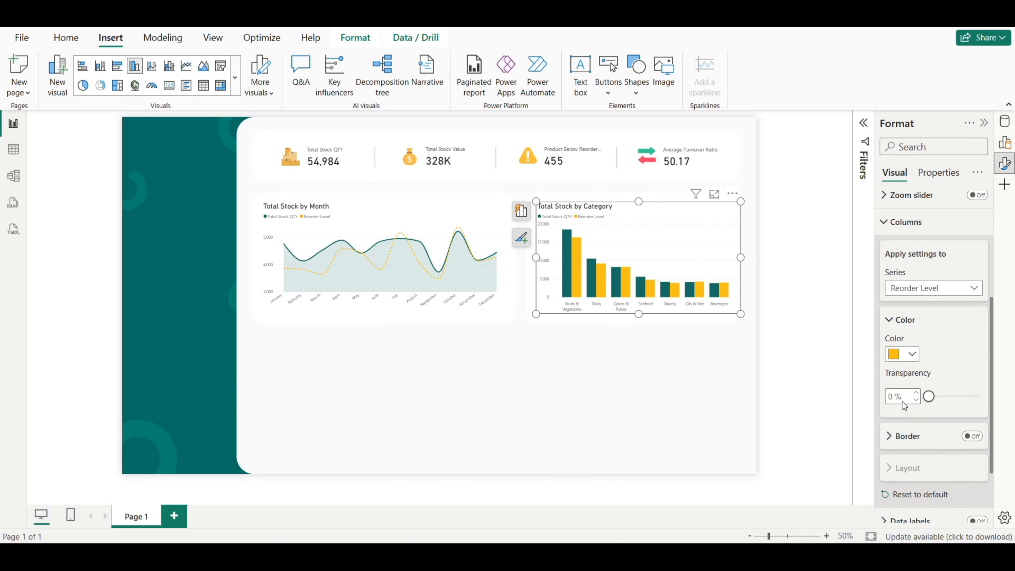
{"action": "left_click", "coordinate": [914, 290]}
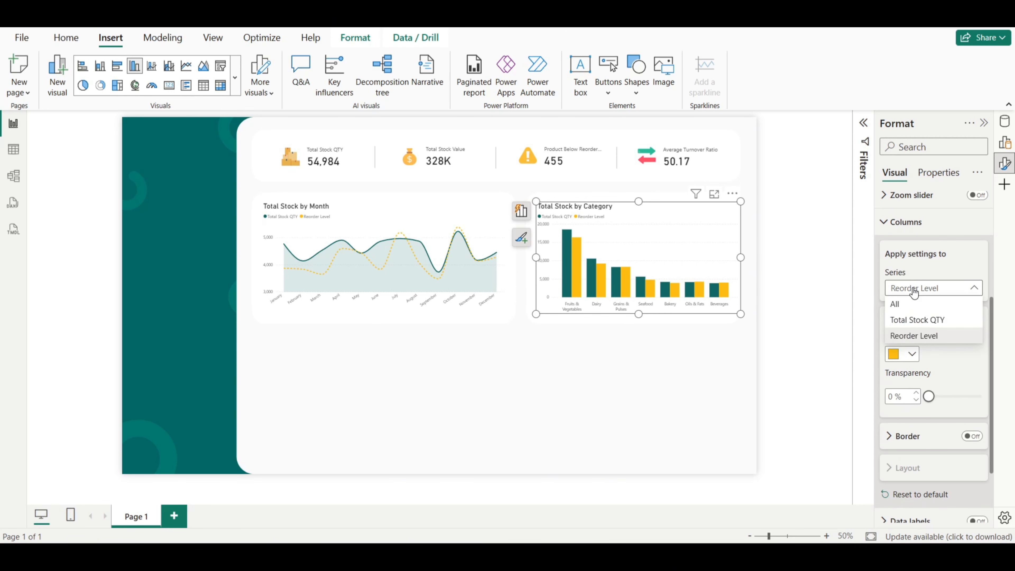
{"action": "left_click", "coordinate": [917, 303]}
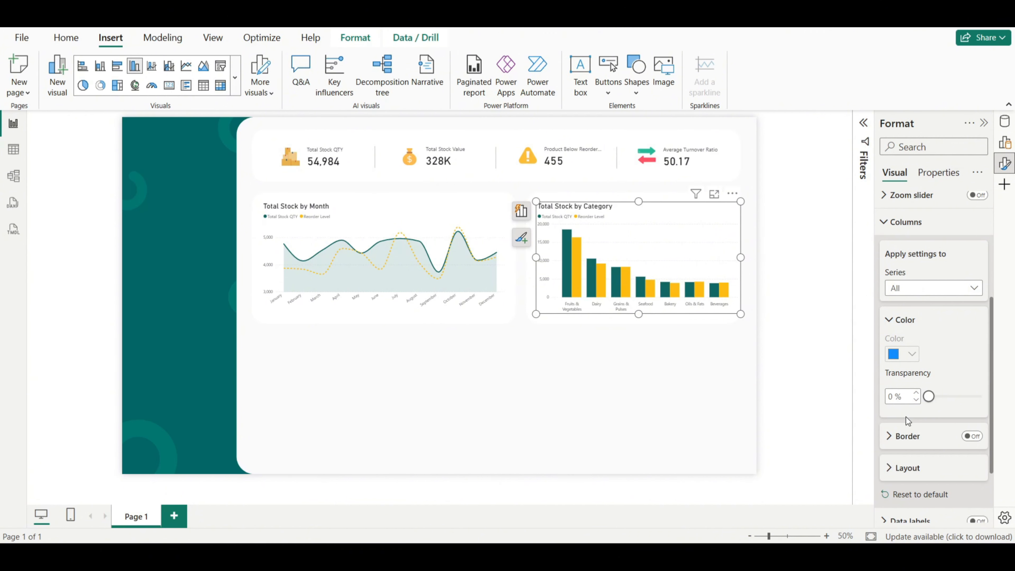
{"action": "left_click", "coordinate": [895, 470]}
{"action": "scroll", "coordinate": [935, 372], "scroll_direction": "down", "scroll_amount": 3}
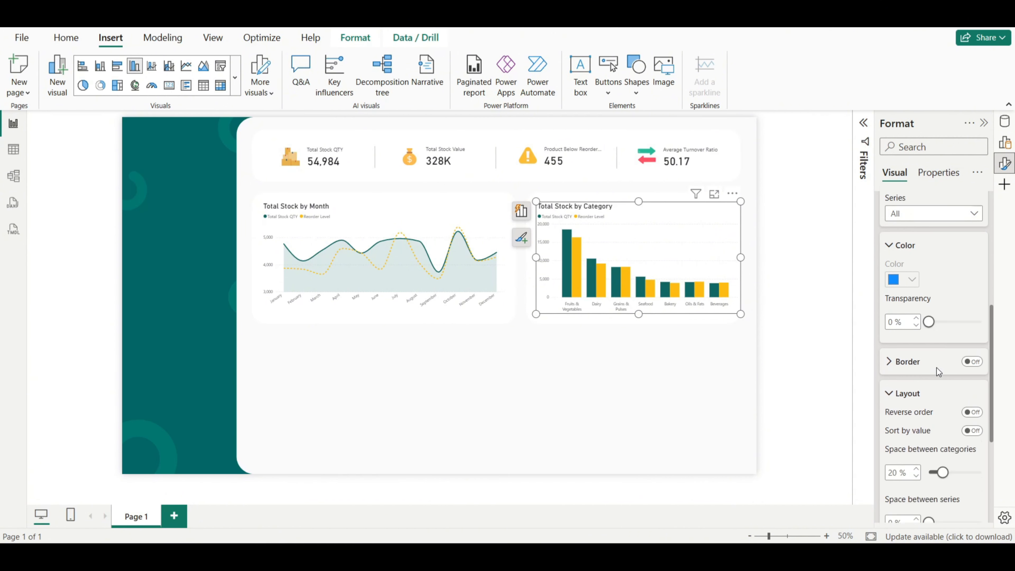
{"action": "scroll", "coordinate": [936, 367], "scroll_direction": "down", "scroll_amount": 2}
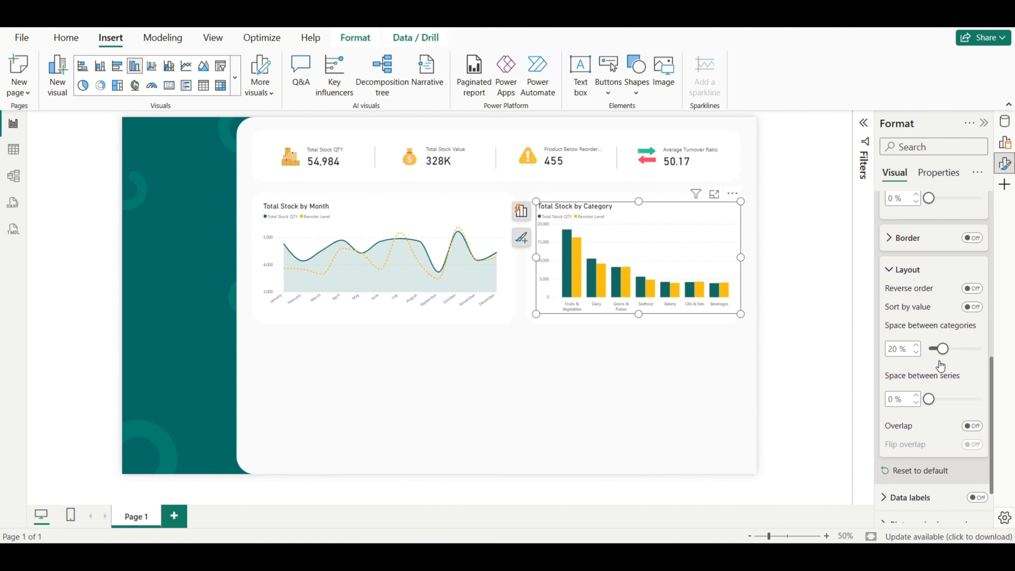
{"action": "left_click_drag", "start_coordinate": [900, 349], "coordinate": [888, 349]}
{"action": "type", "text": "40"}
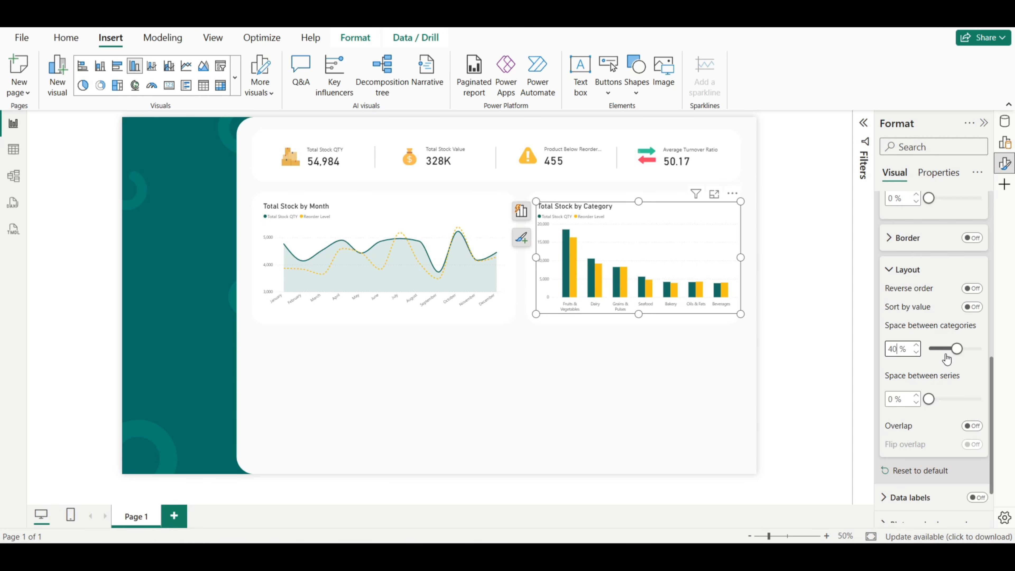
Step: Insert a rounded rectangle shape on the report page
{"action": "left_click", "coordinate": [808, 322]}
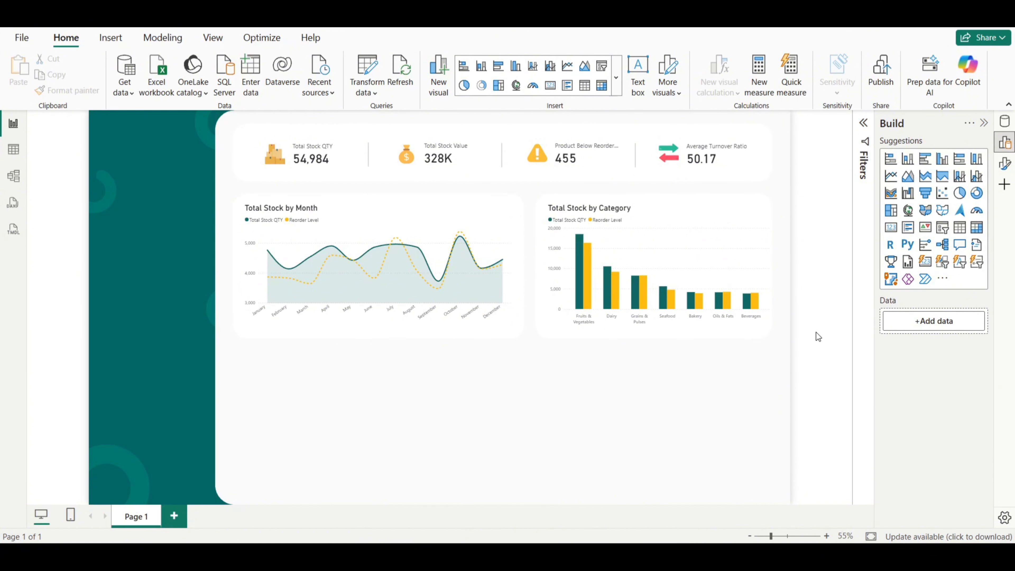
{"action": "left_click", "coordinate": [112, 43]}
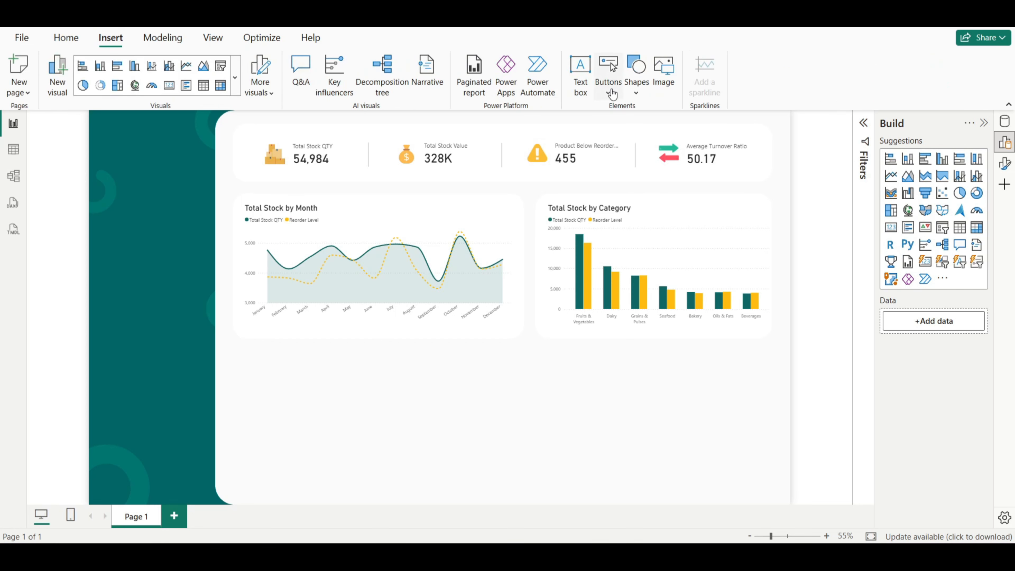
{"action": "left_click", "coordinate": [632, 92]}
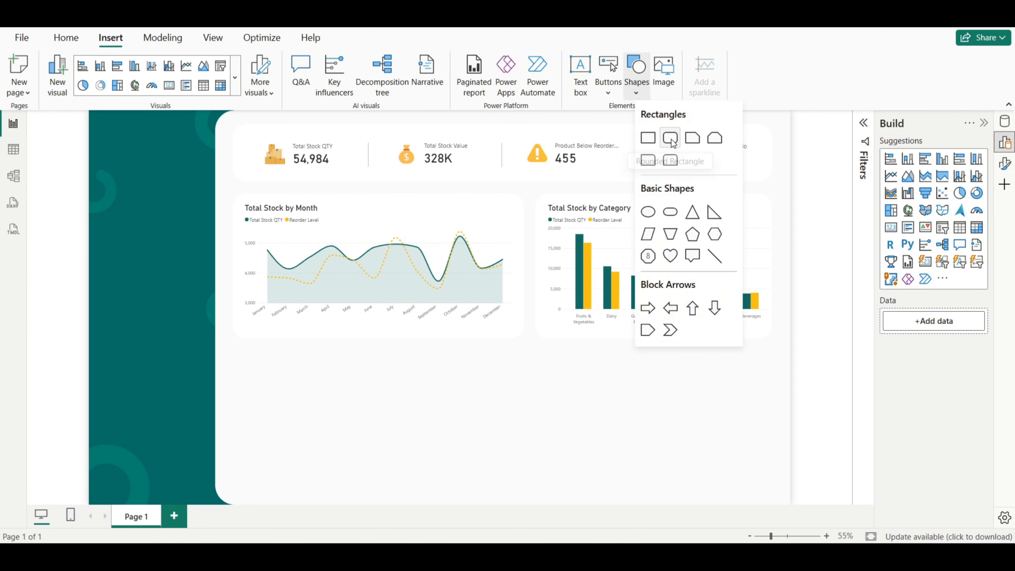
{"action": "left_click", "coordinate": [669, 138]}
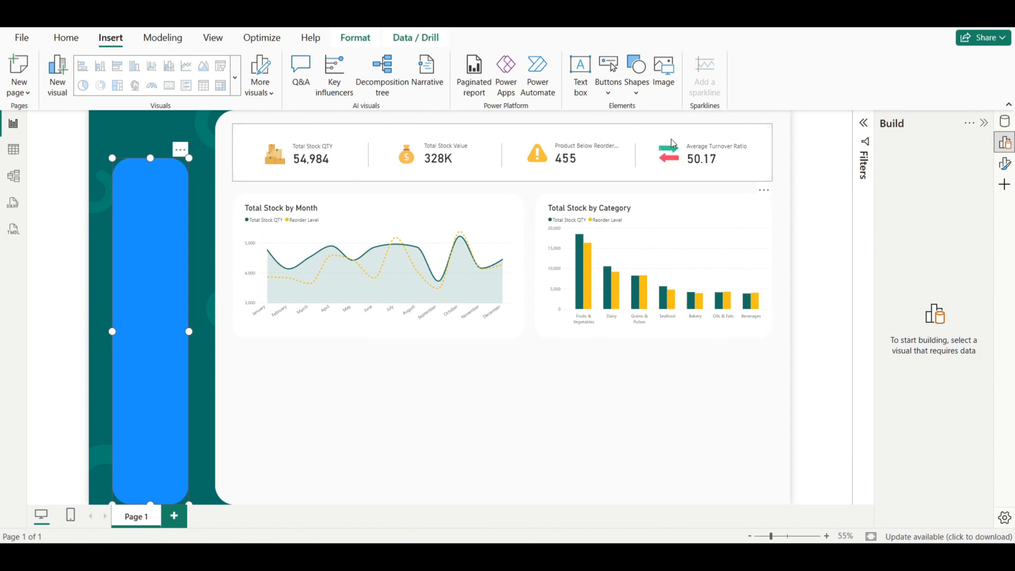
Step: Set the rounded rectangle's height to 360 and width to 560
{"action": "left_click", "coordinate": [1006, 169]}
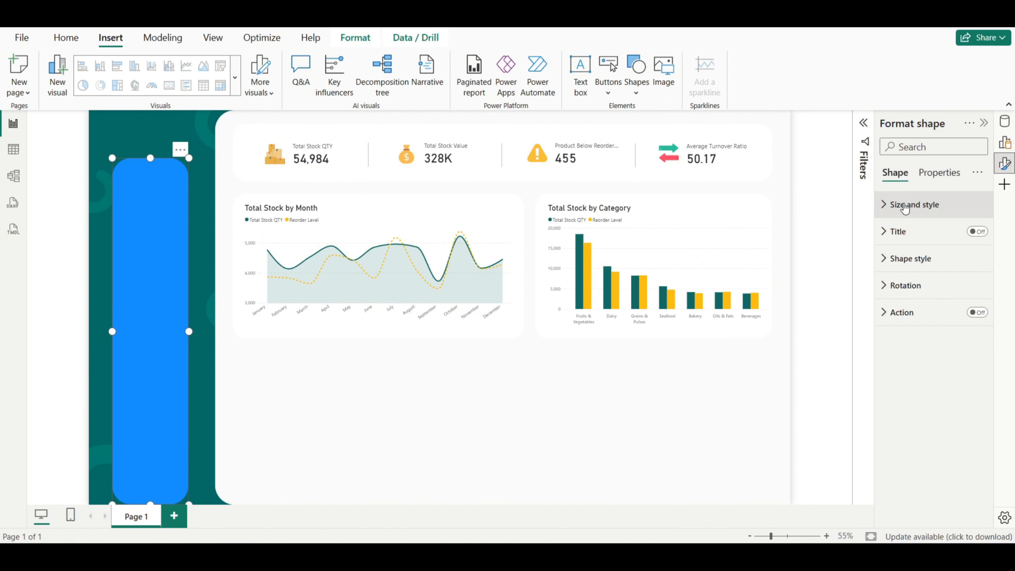
{"action": "left_click", "coordinate": [894, 205]}
{"action": "double_click", "coordinate": [903, 272]}
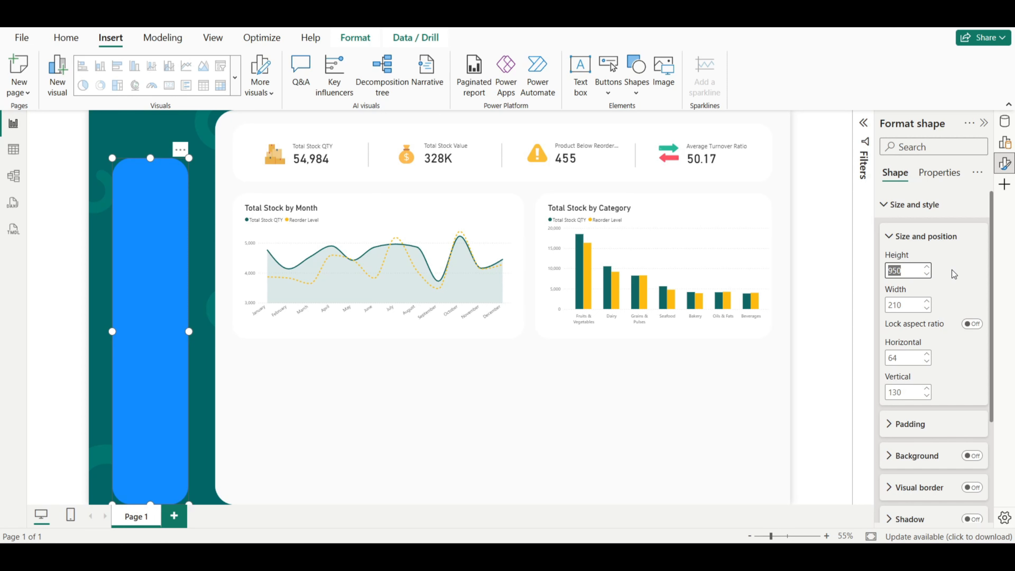
{"action": "type", "text": "360"}
{"action": "key", "text": "Return"}
{"action": "double_click", "coordinate": [904, 304]}
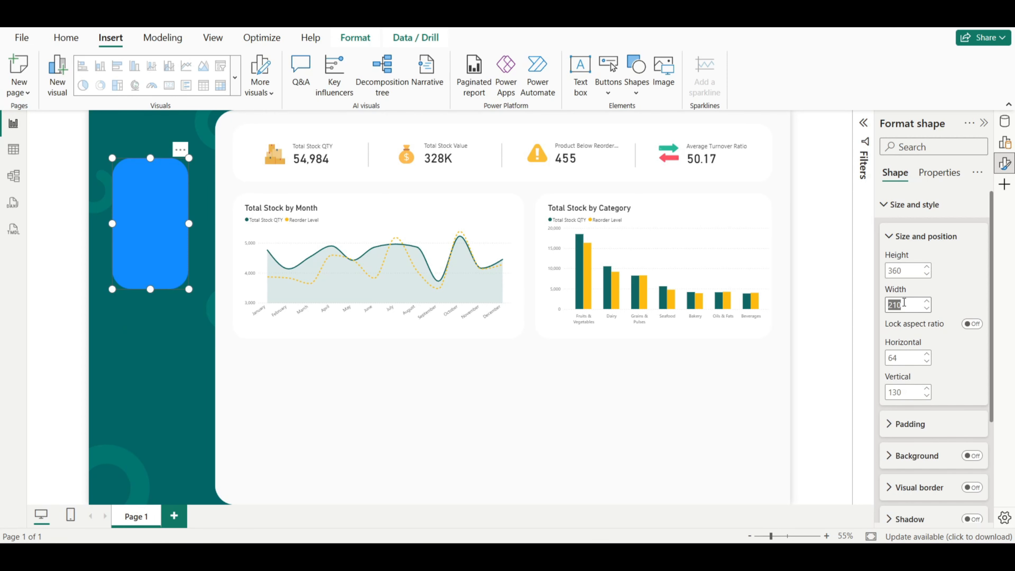
{"action": "type", "text": "560"}
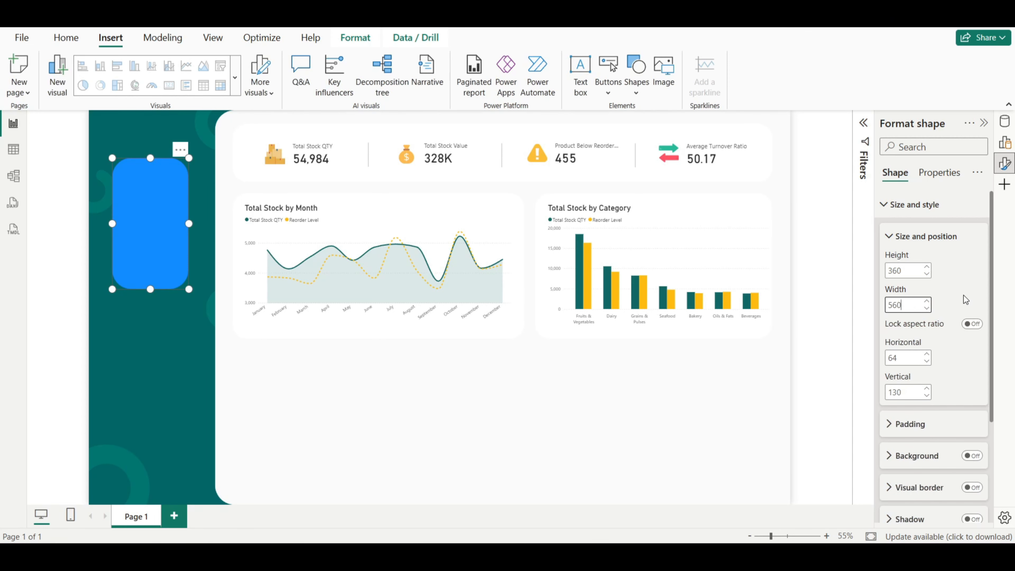
{"action": "key", "text": "Return"}
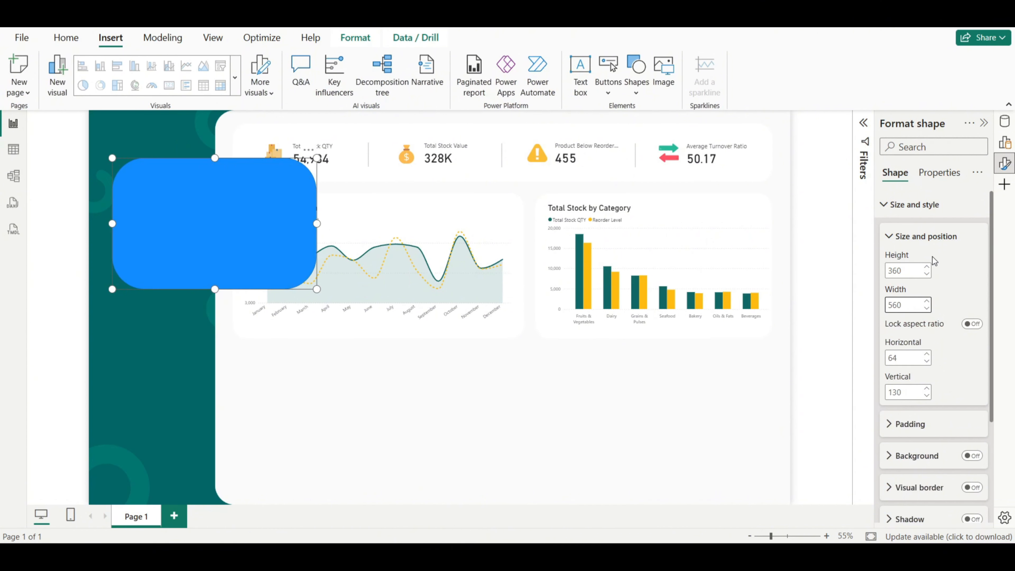
{"action": "left_click", "coordinate": [887, 206]}
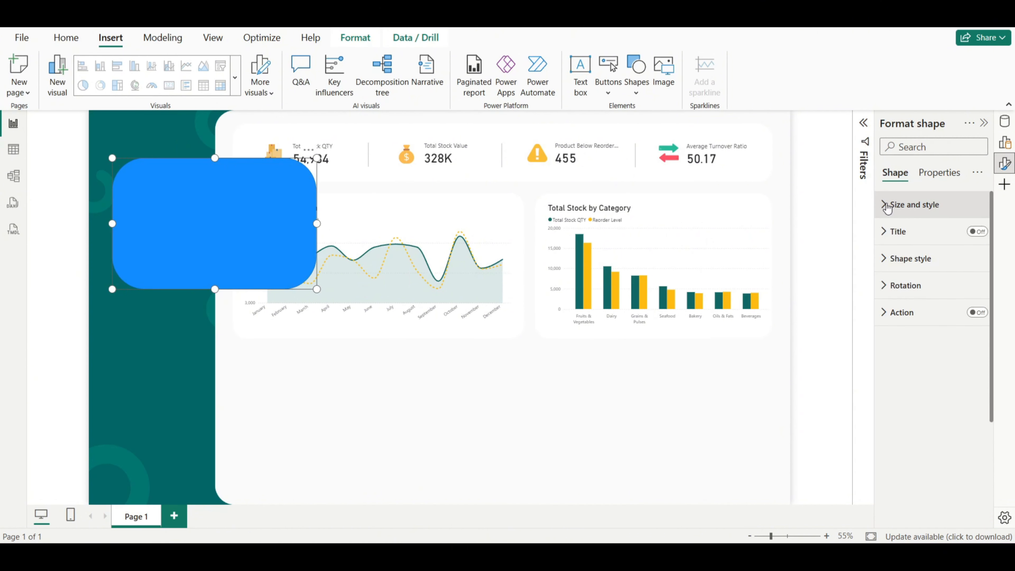
Step: Set the rectangle's rounded corners to 10%
{"action": "left_click", "coordinate": [887, 256]}
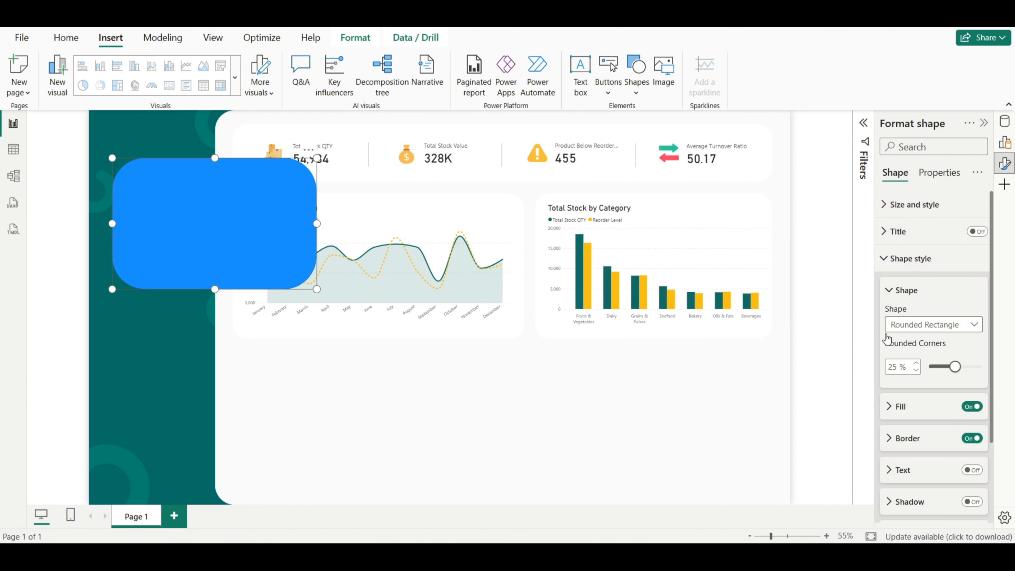
{"action": "left_click", "coordinate": [894, 366]}
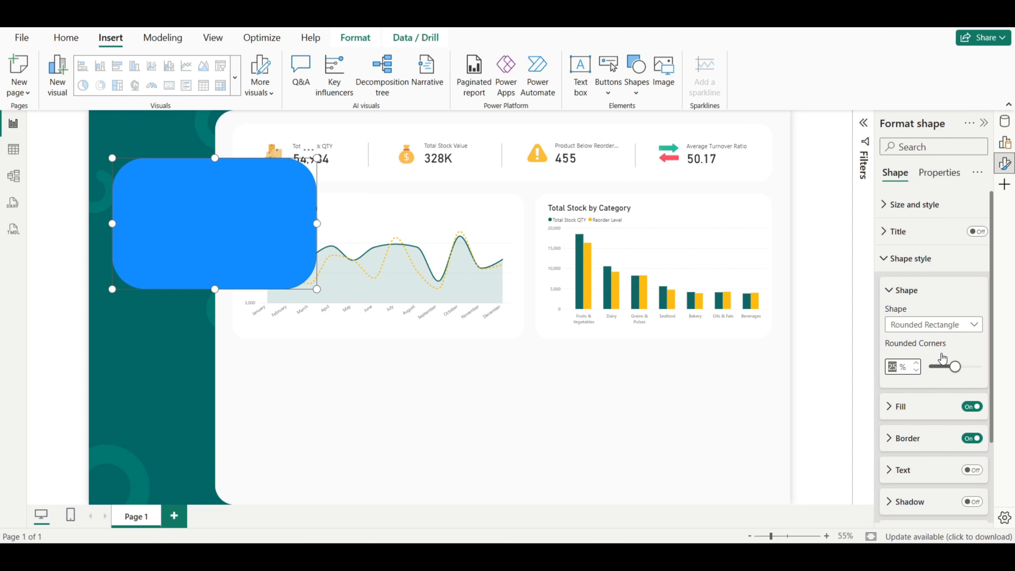
{"action": "type", "text": "10"}
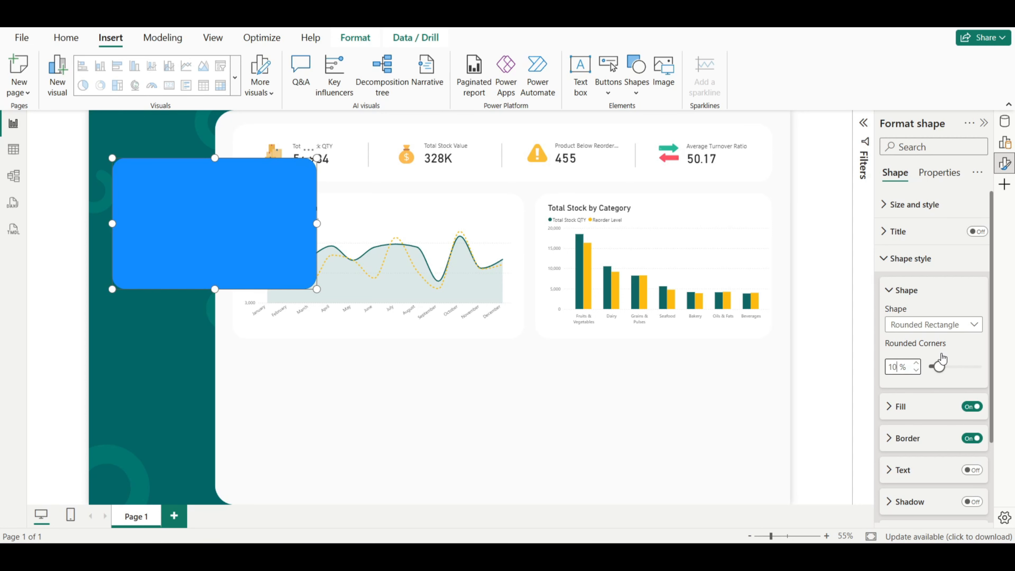
{"action": "left_click", "coordinate": [895, 291]}
Step: Fill the rounded rectangle with white and turn off its border
{"action": "left_click", "coordinate": [892, 322]}
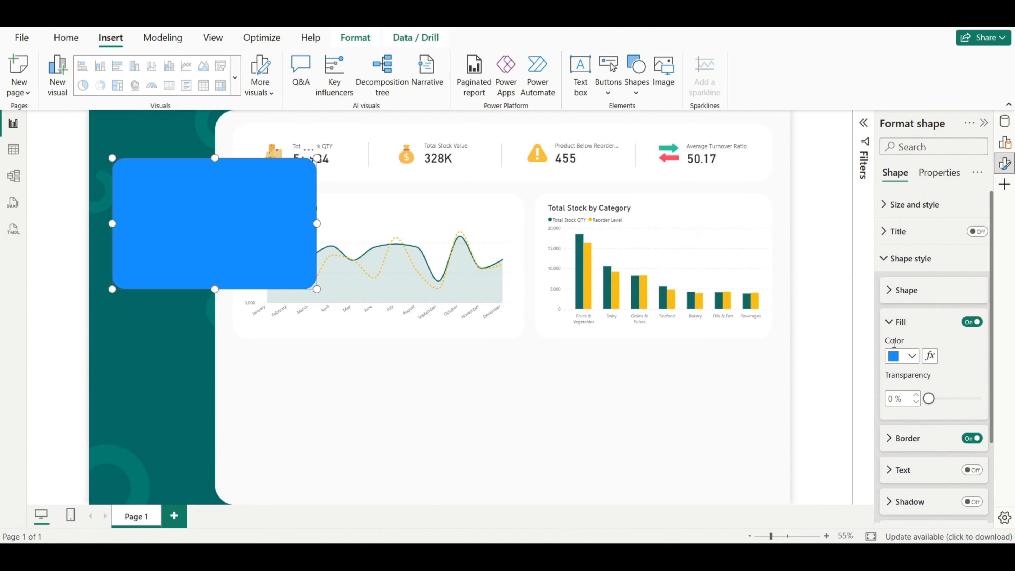
{"action": "left_click", "coordinate": [895, 357]}
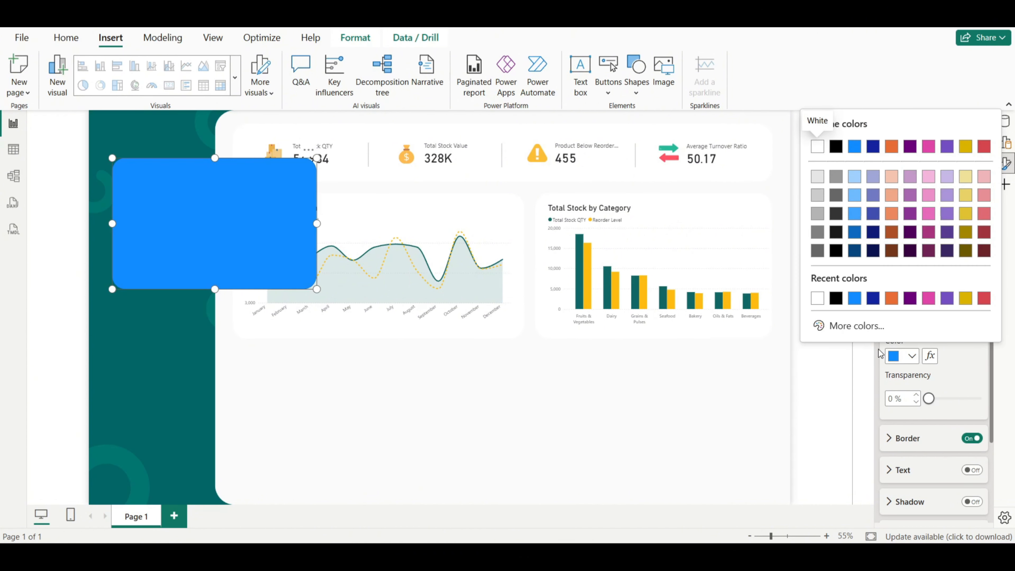
{"action": "left_click", "coordinate": [818, 300]}
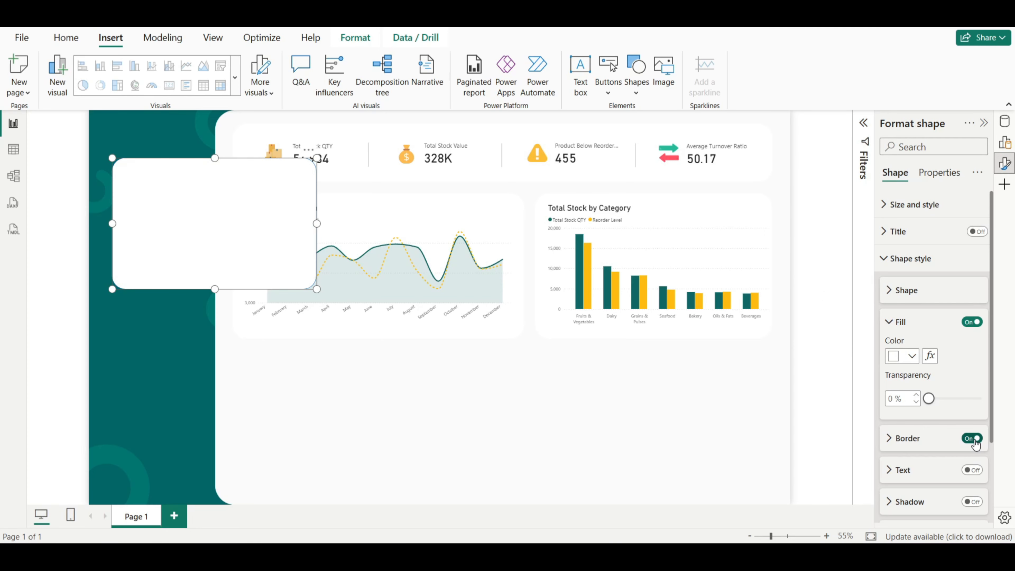
{"action": "left_click", "coordinate": [884, 268]}
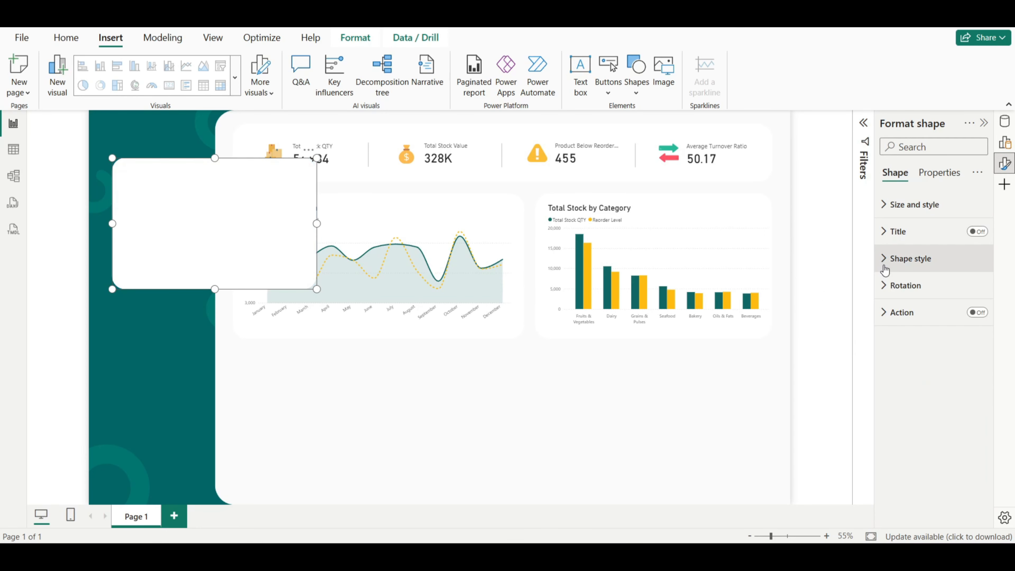
Step: Move the white rectangle below the Total Stock by Month card, aligned with that card's left edge
{"action": "left_click_drag", "start_coordinate": [170, 189], "coordinate": [281, 377]}
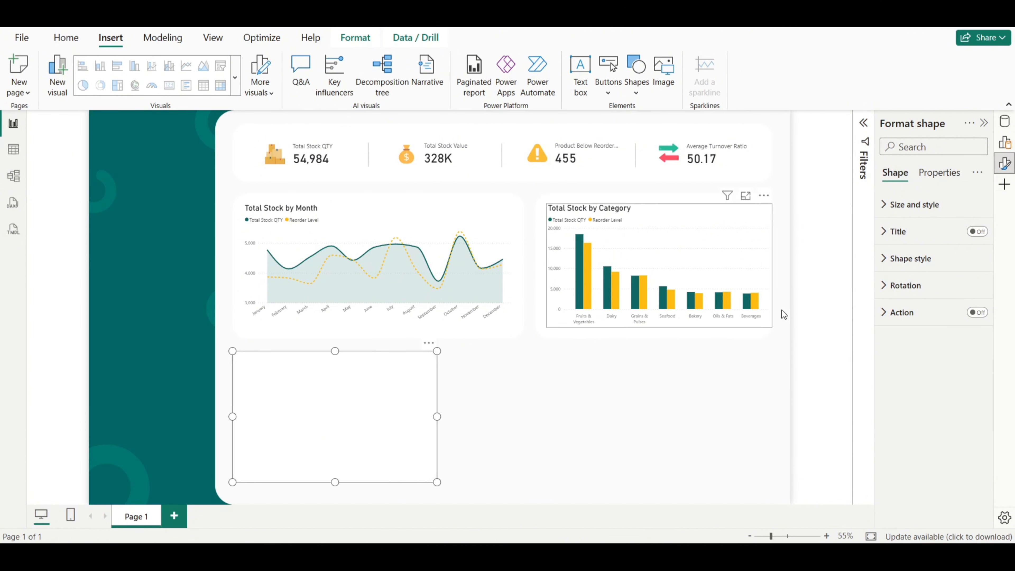
{"action": "left_click", "coordinate": [827, 287]}
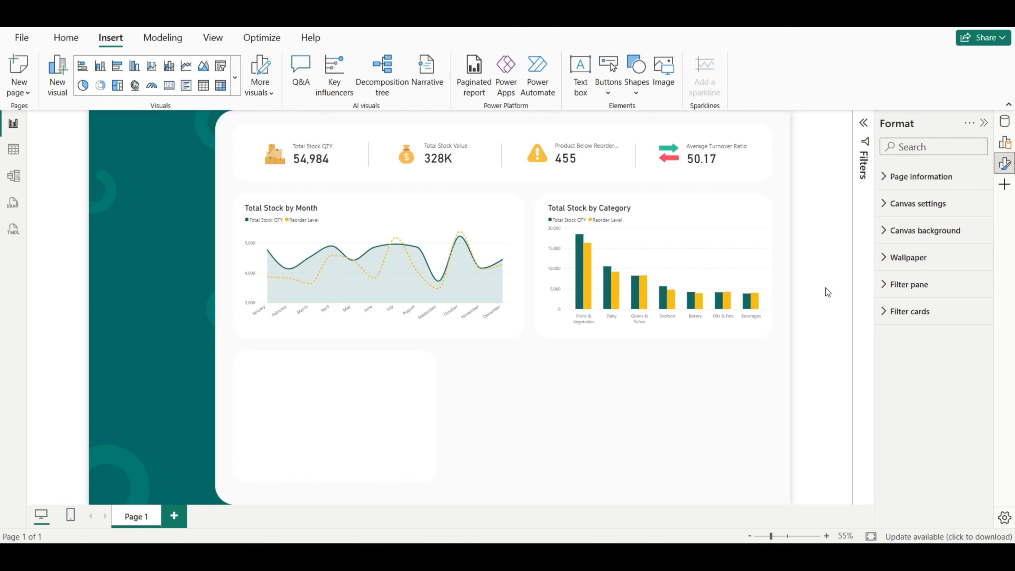
Step: Insert a donut chart with the Status field from Grocery_Inventory as its legend
{"action": "left_click", "coordinate": [1005, 144]}
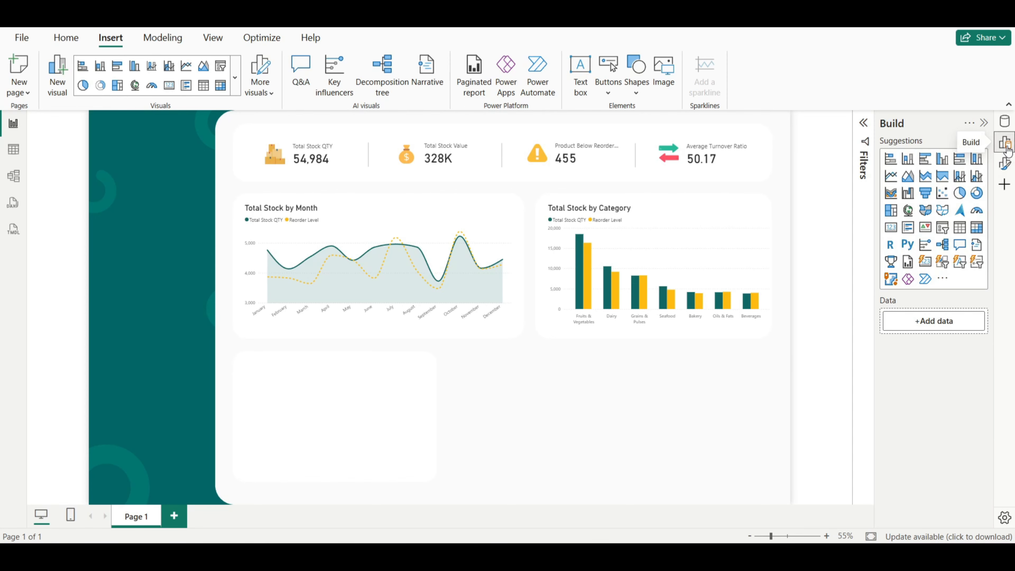
{"action": "left_click", "coordinate": [976, 195]}
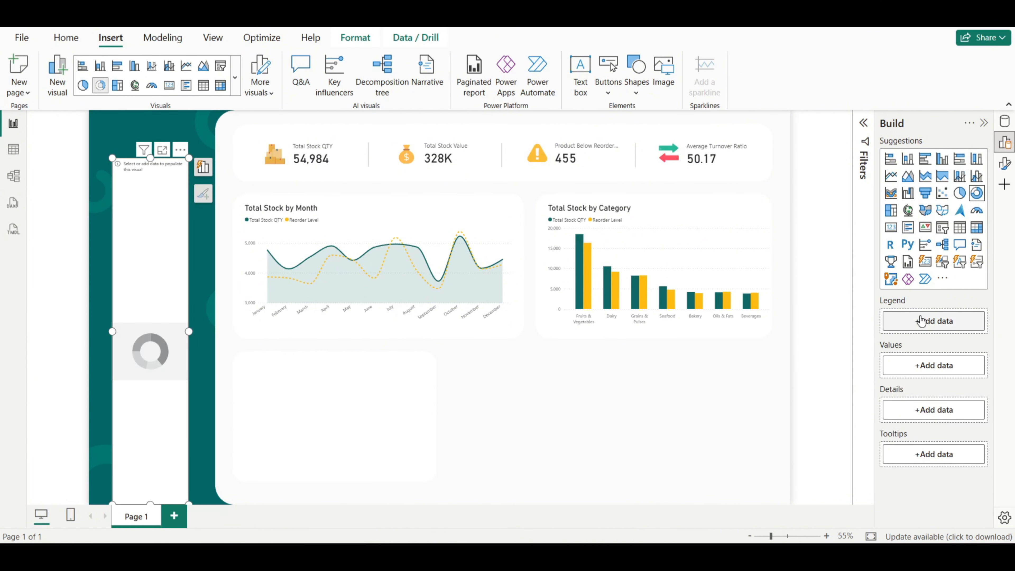
{"action": "left_click", "coordinate": [938, 326]}
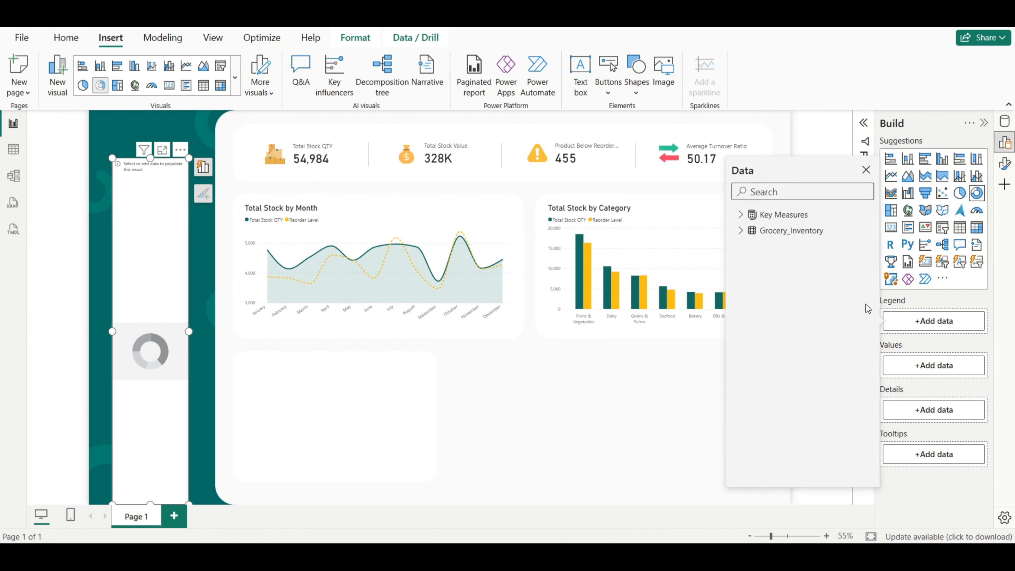
{"action": "left_click", "coordinate": [740, 233]}
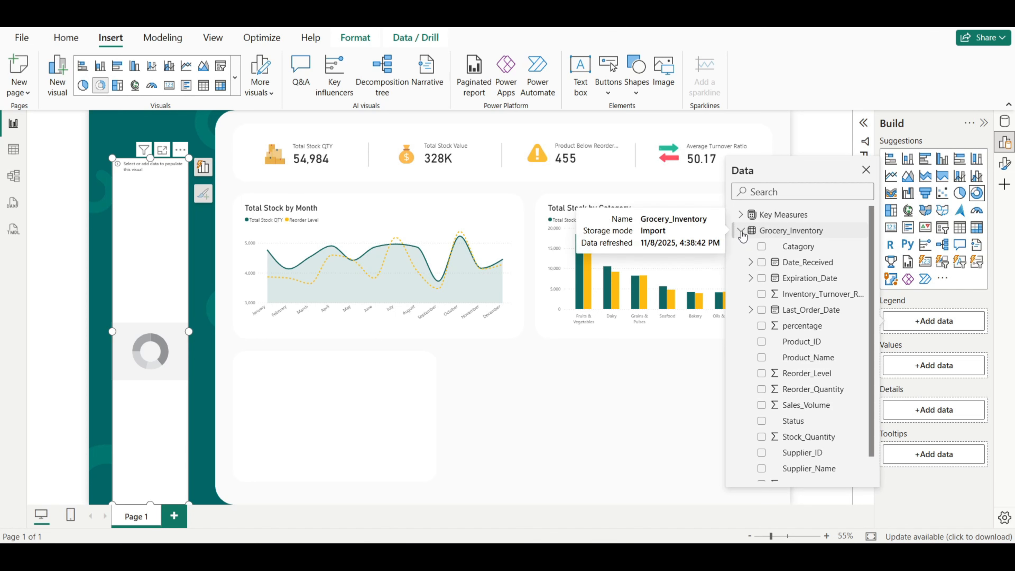
{"action": "left_click", "coordinate": [761, 424]}
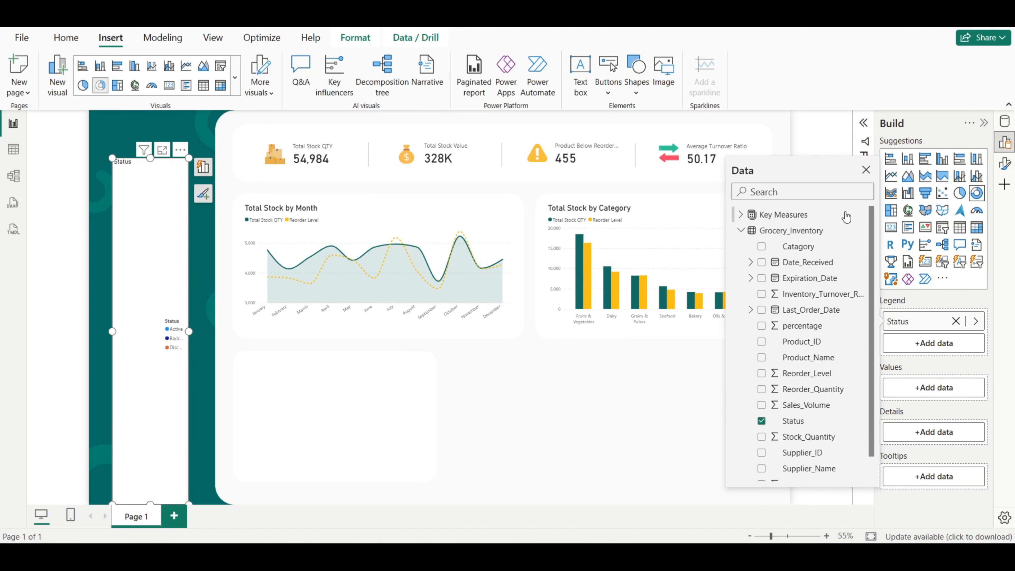
{"action": "left_click", "coordinate": [866, 170]}
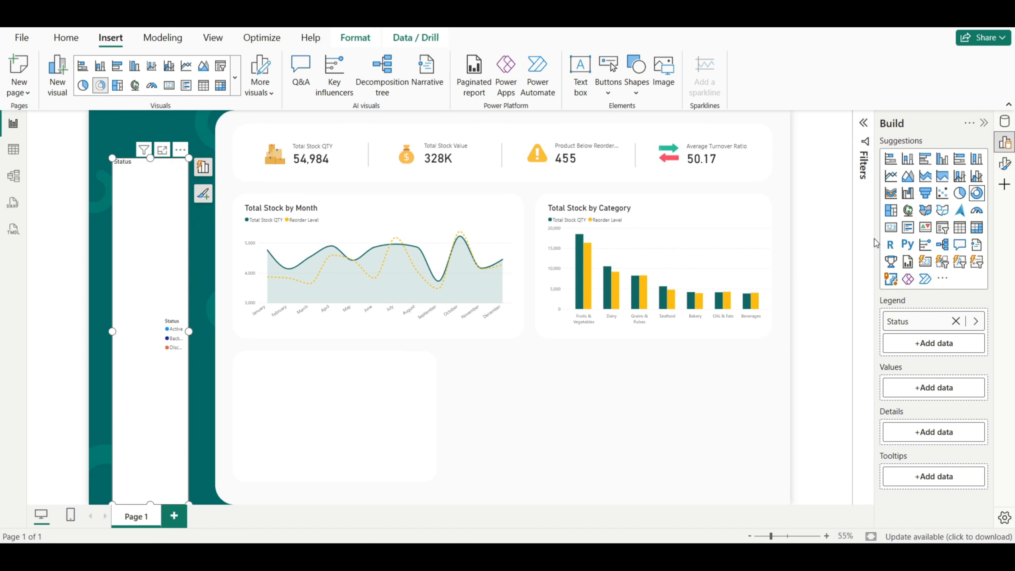
Step: Add the Total Stock QTY measure from Key Measures as the donut chart's values
{"action": "left_click", "coordinate": [910, 389]}
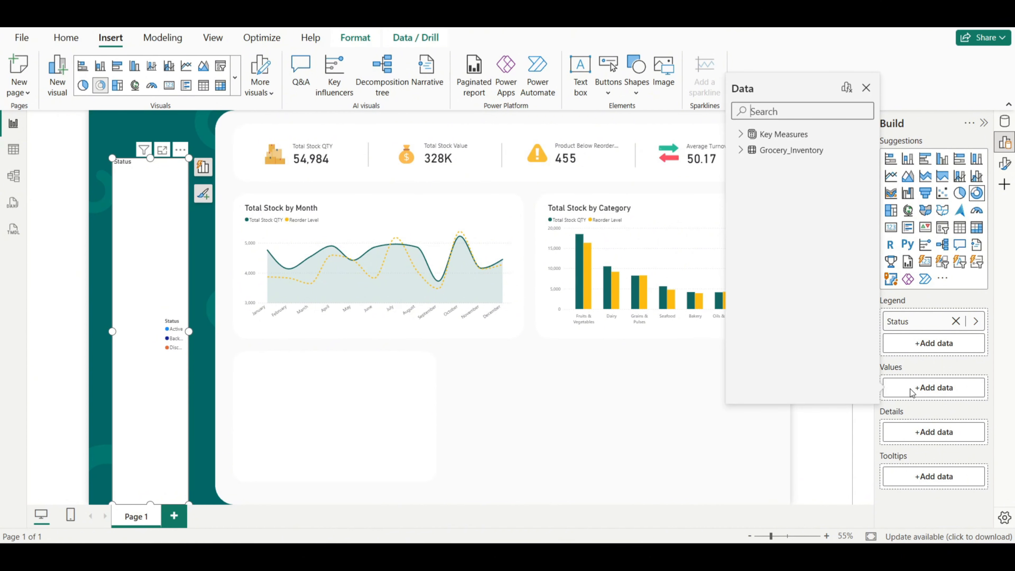
{"action": "left_click", "coordinate": [740, 136]}
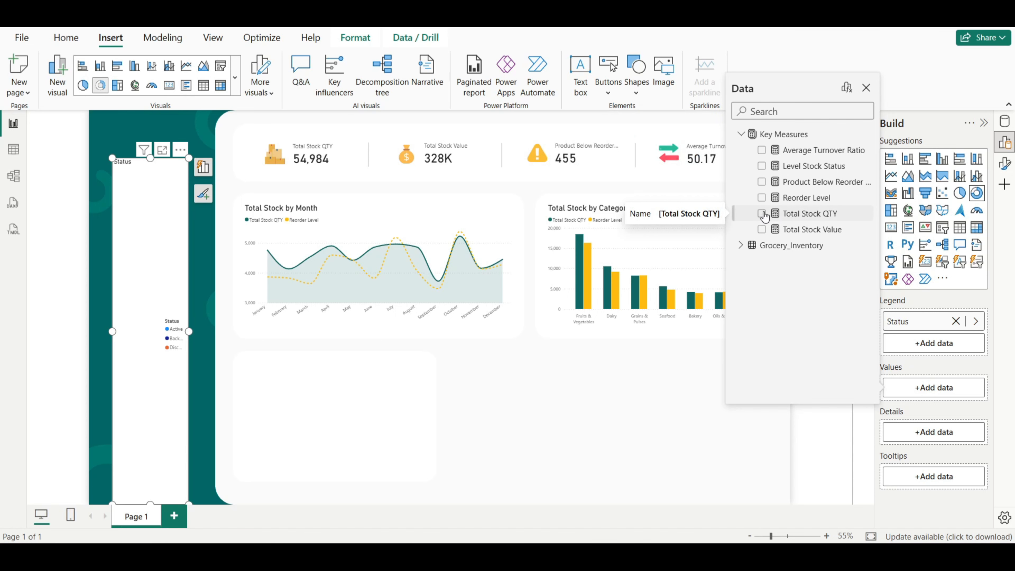
{"action": "left_click", "coordinate": [761, 213]}
{"action": "left_click", "coordinate": [865, 87]}
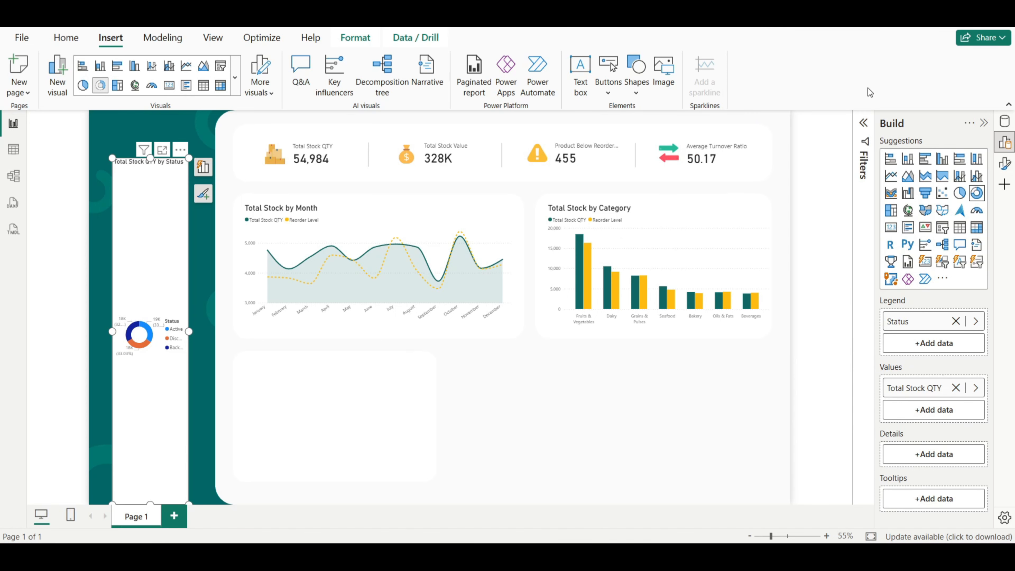
Step: Set the donut chart's height to 330 and width to 490
{"action": "left_click", "coordinate": [1003, 164]}
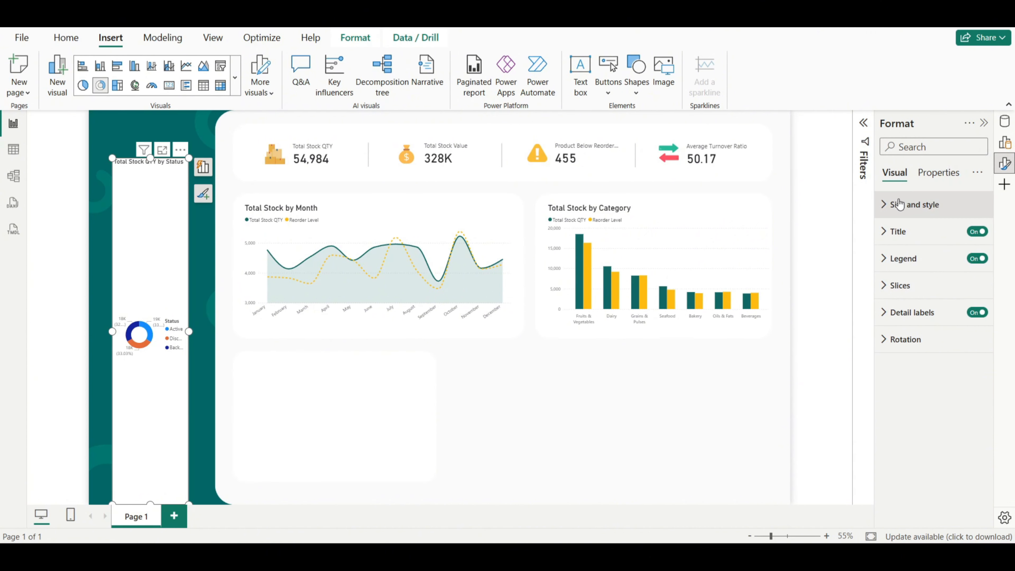
{"action": "left_click", "coordinate": [888, 204]}
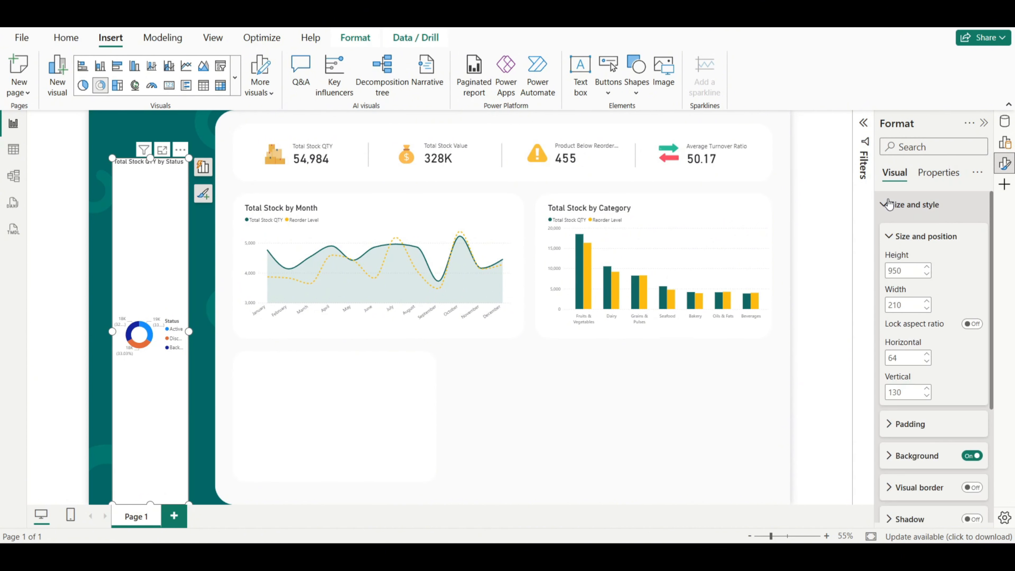
{"action": "double_click", "coordinate": [892, 271]}
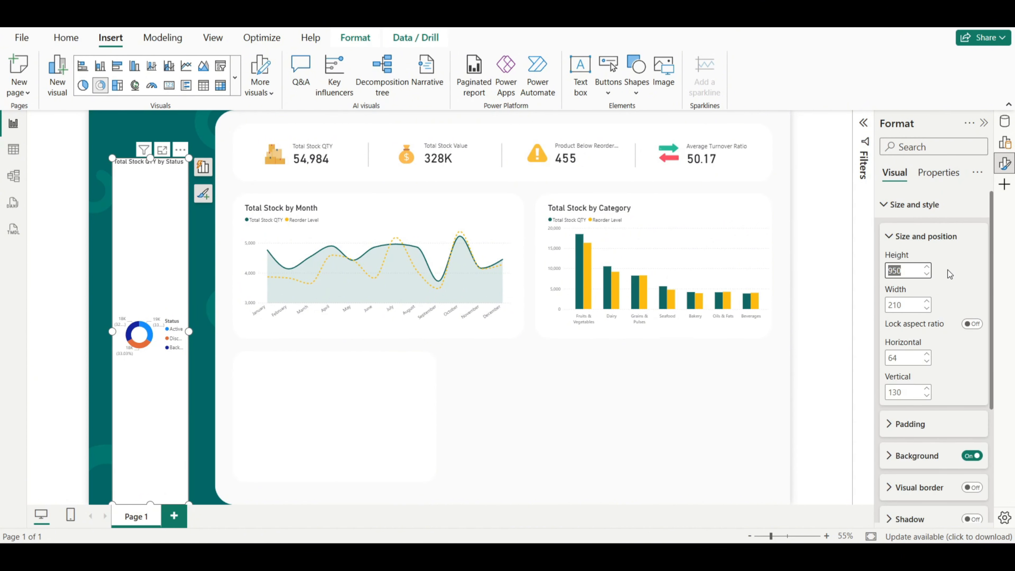
{"action": "type", "text": "330"}
{"action": "double_click", "coordinate": [899, 305]}
{"action": "type", "text": "490"}
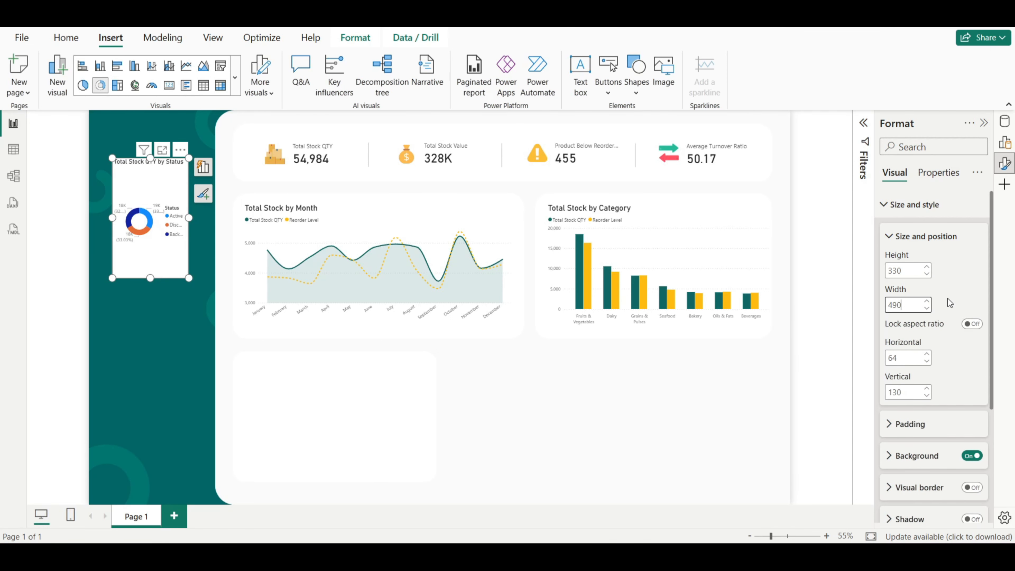
{"action": "key", "text": "Return"}
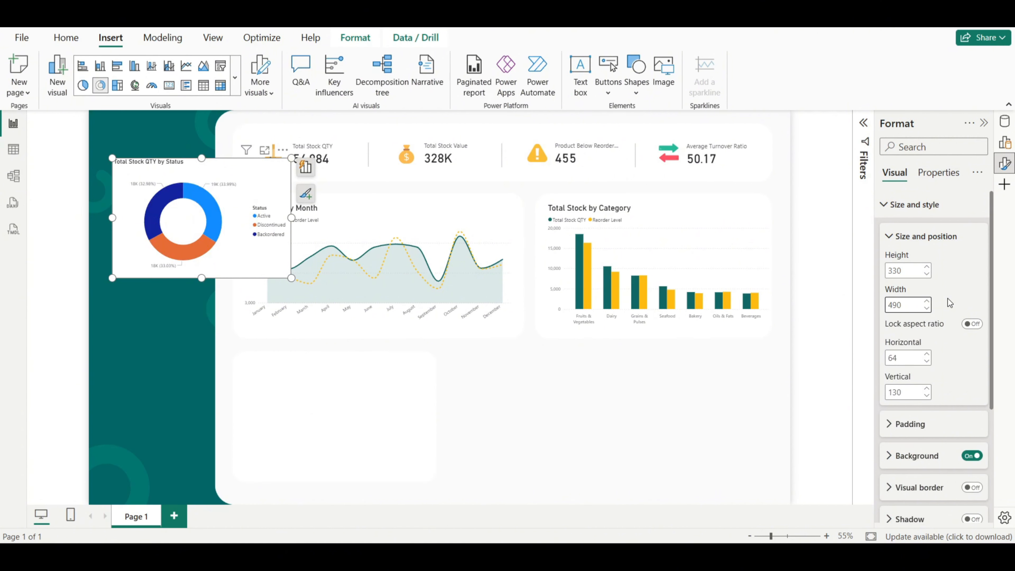
Step: Turn off the donut chart's background and move the chart onto the empty white card below Total Stock by Month
{"action": "left_click", "coordinate": [971, 457]}
{"action": "left_click", "coordinate": [884, 206]}
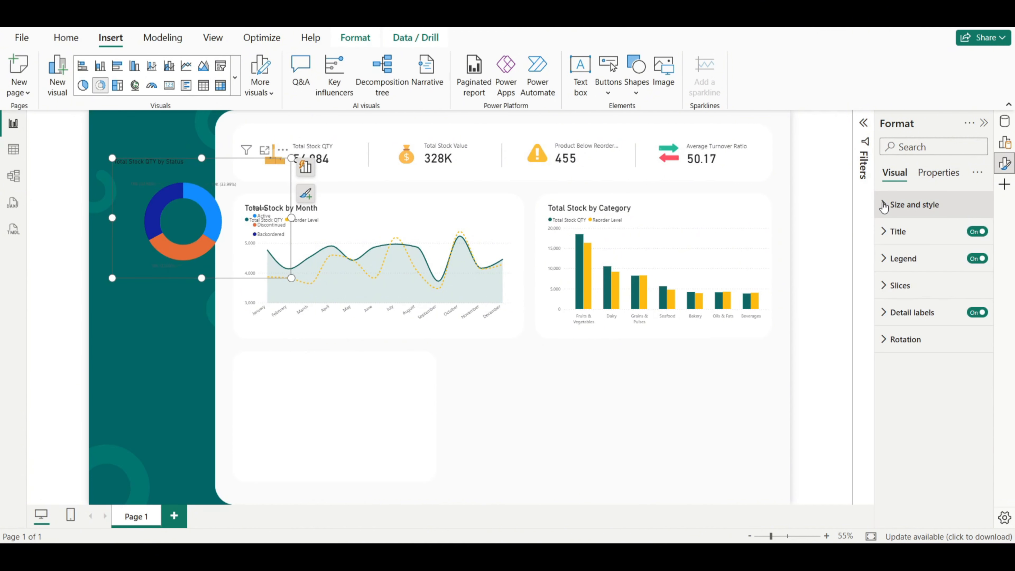
{"action": "left_click_drag", "start_coordinate": [228, 270], "coordinate": [348, 456]}
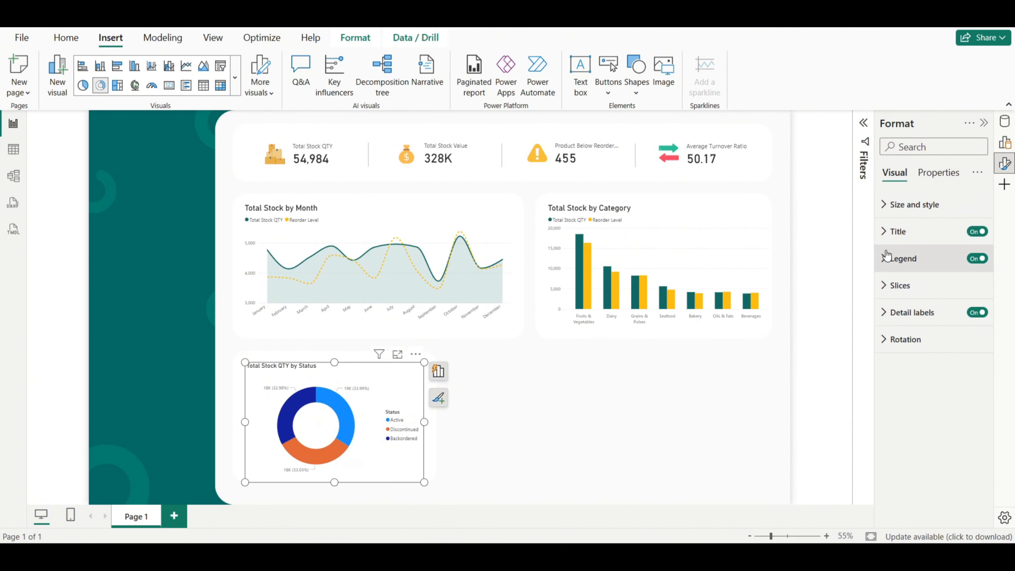
Step: Set the donut chart's title font size to 18 and turn off its legend
{"action": "left_click", "coordinate": [885, 236]}
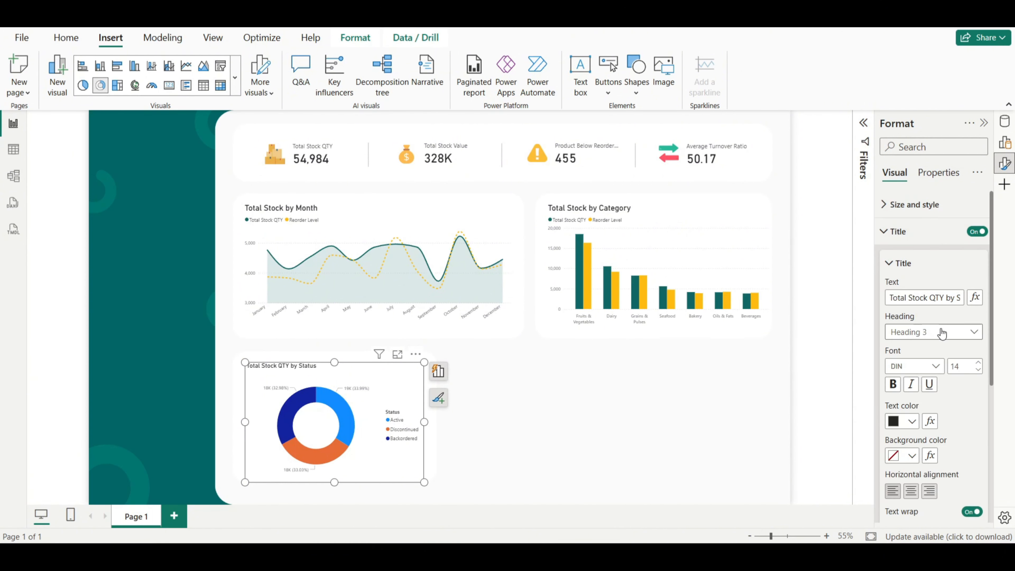
{"action": "double_click", "coordinate": [963, 366]}
{"action": "type", "text": "18"}
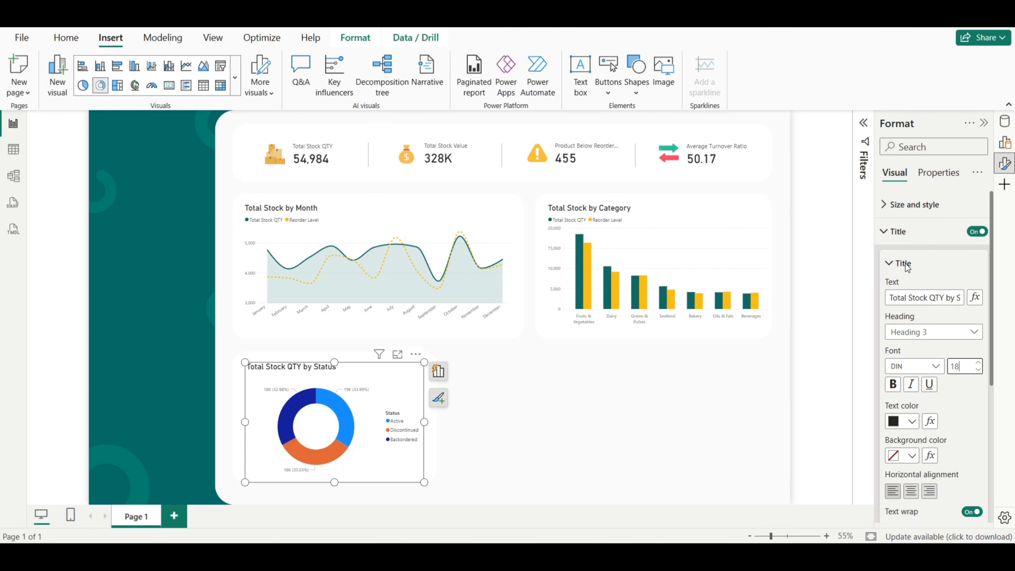
{"action": "left_click", "coordinate": [891, 234]}
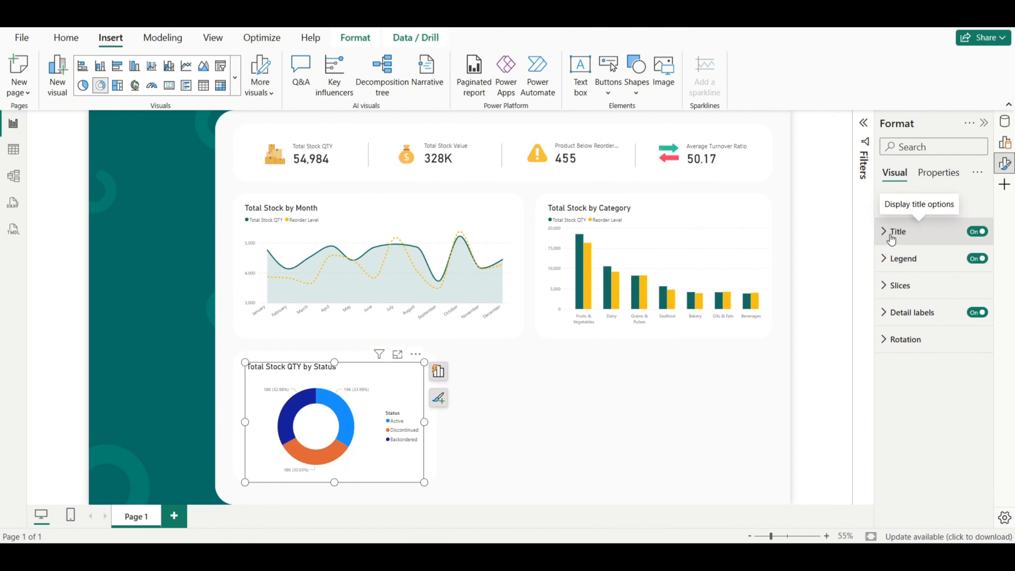
{"action": "left_click", "coordinate": [979, 259]}
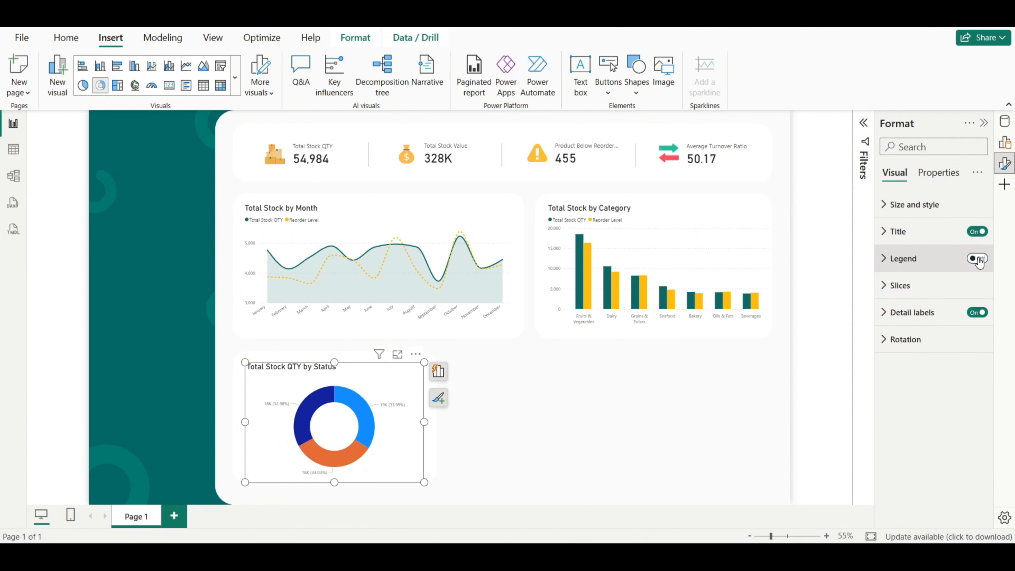
Step: Color the donut chart's Active slice with hex #106665
{"action": "left_click", "coordinate": [897, 290]}
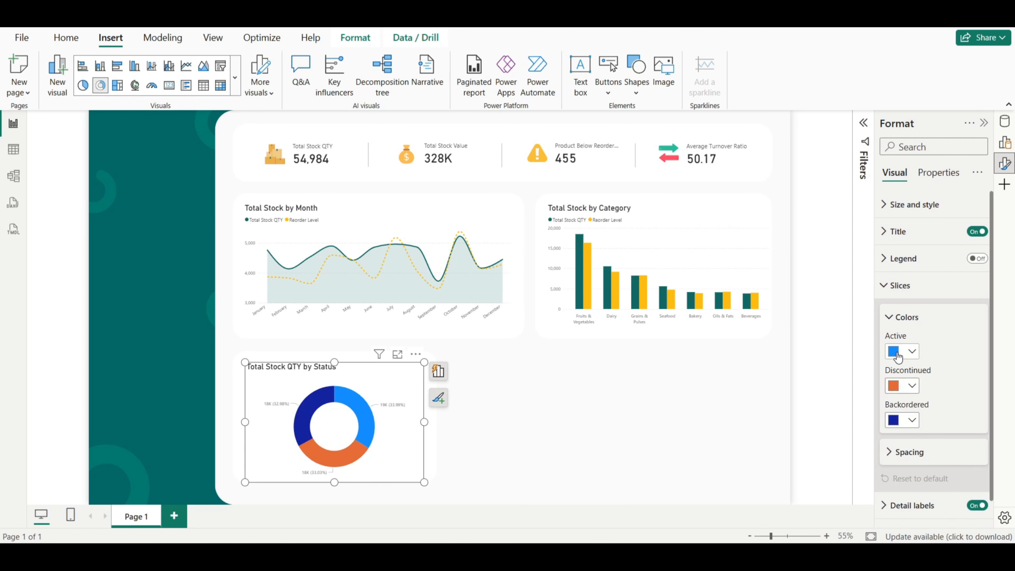
{"action": "left_click", "coordinate": [894, 353]}
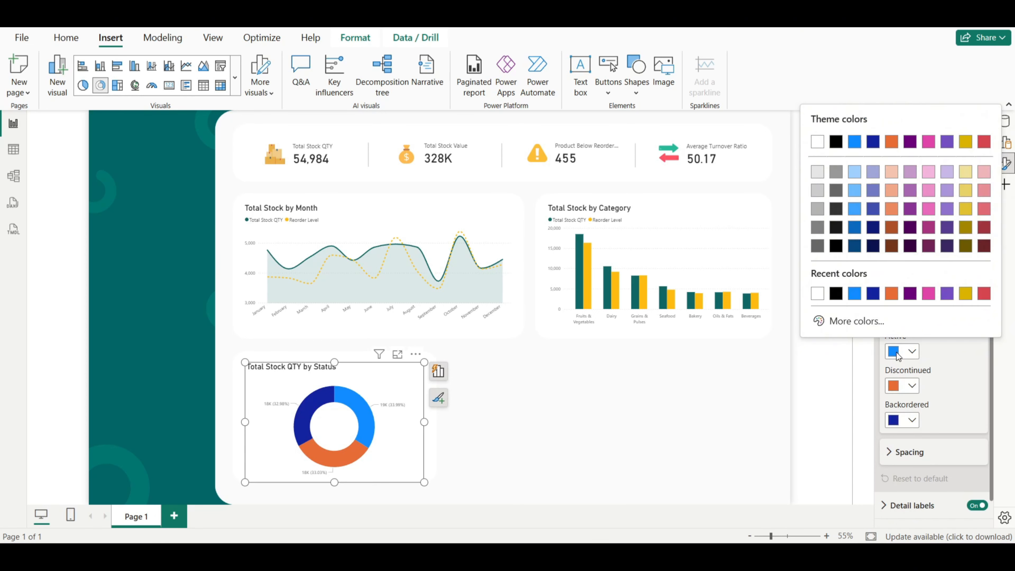
{"action": "left_click", "coordinate": [858, 322]}
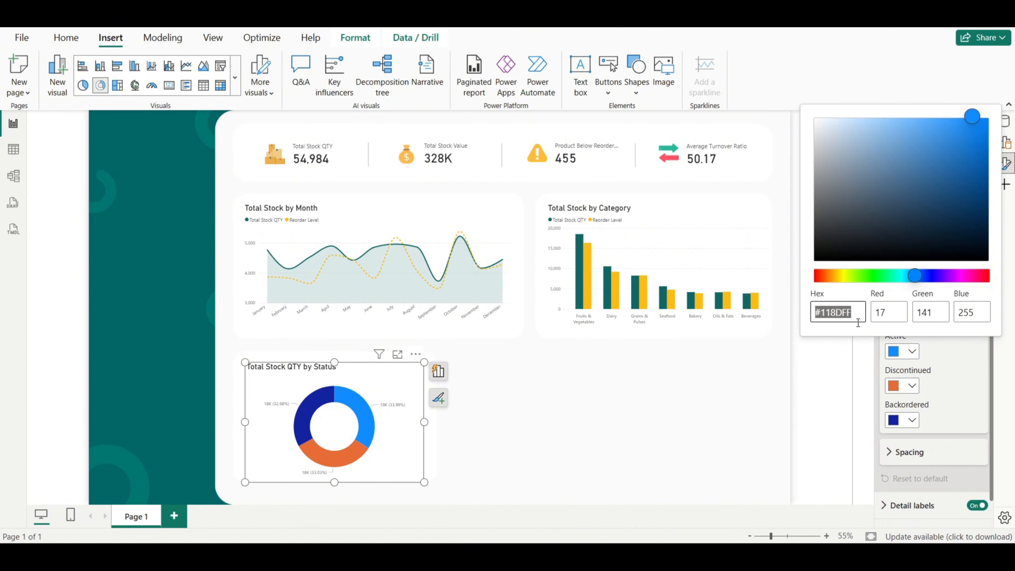
{"action": "type", "text": "106665"}
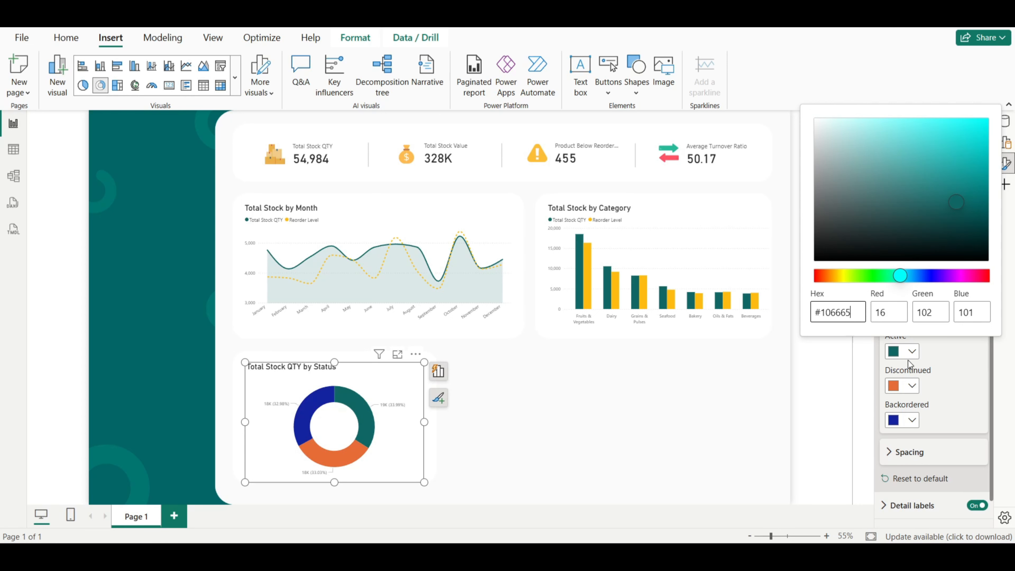
{"action": "left_click", "coordinate": [940, 381]}
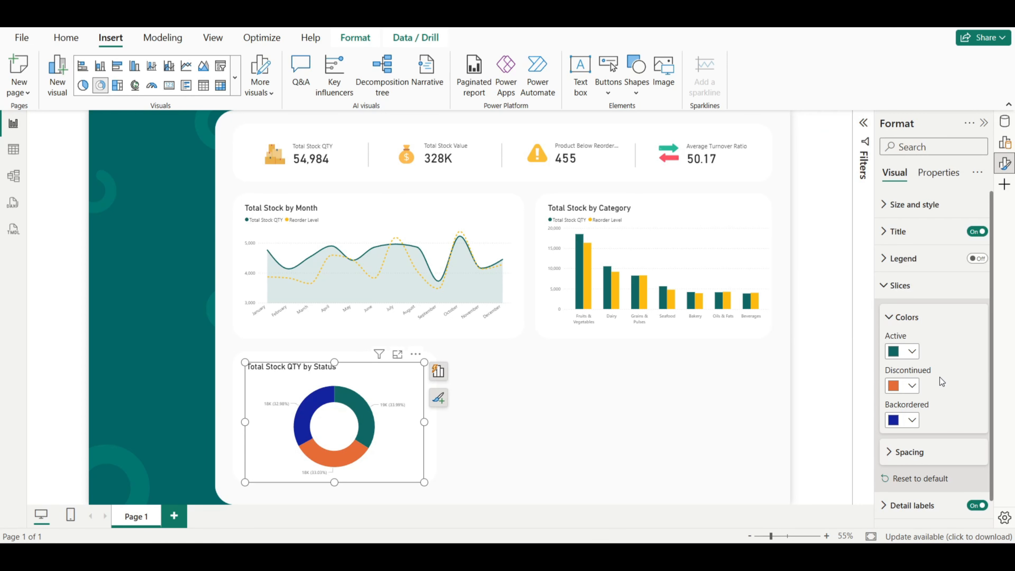
Step: Color the donut chart's Discontinued slice with hex #F48269
{"action": "left_click", "coordinate": [896, 386]}
{"action": "left_click", "coordinate": [864, 356]}
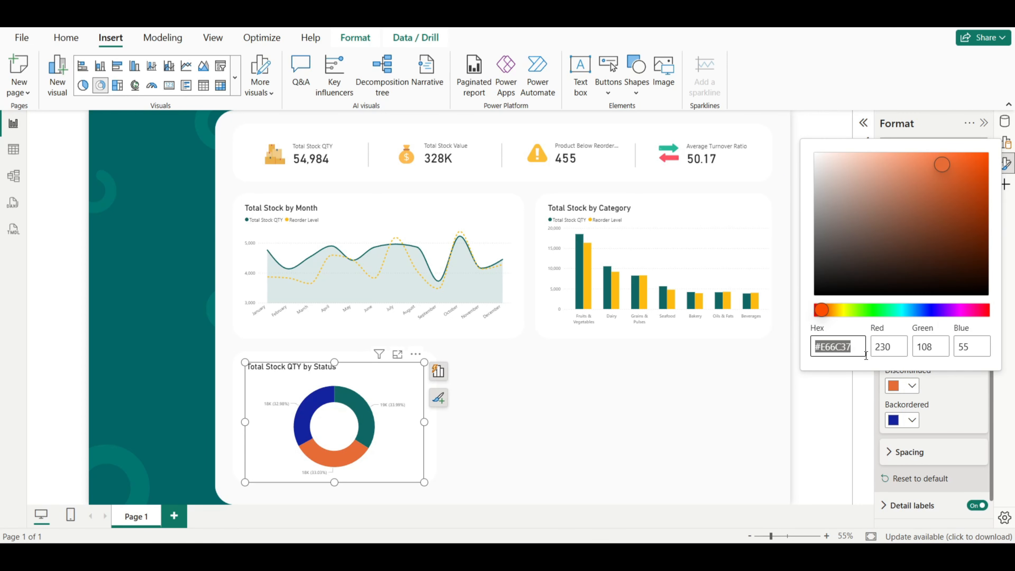
{"action": "type", "text": "f48269"}
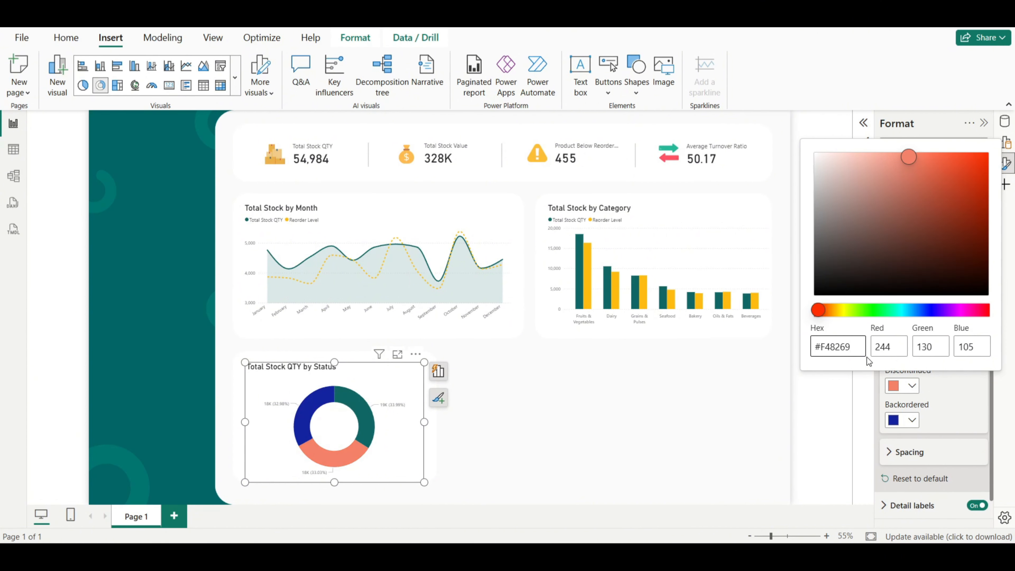
{"action": "left_click", "coordinate": [949, 401]}
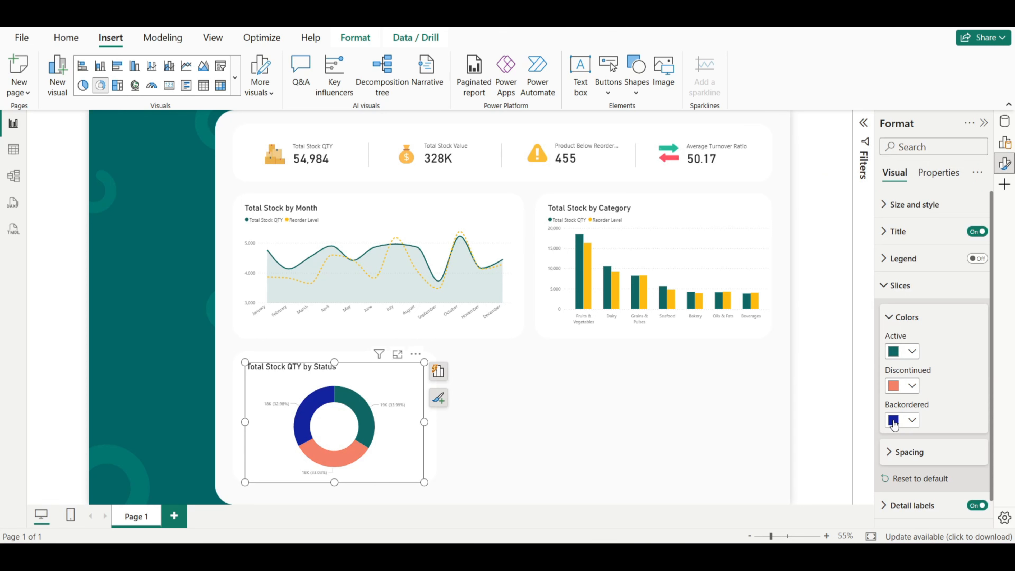
Step: Color the donut chart's Backordered slice with hex #FEBC11
{"action": "left_click", "coordinate": [893, 421]}
{"action": "left_click", "coordinate": [855, 394]}
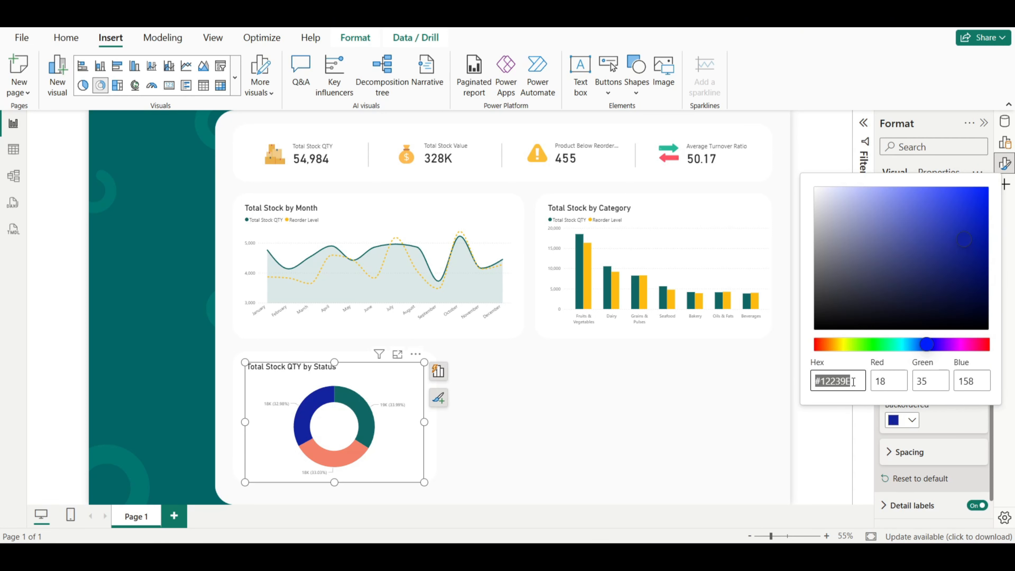
{"action": "type", "text": "febc11"}
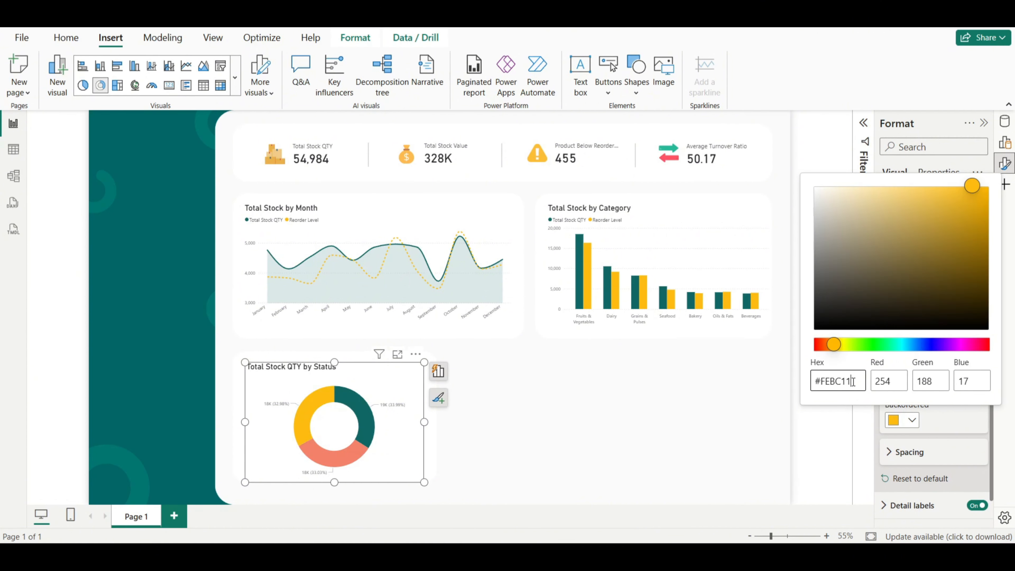
{"action": "left_click", "coordinate": [944, 418]}
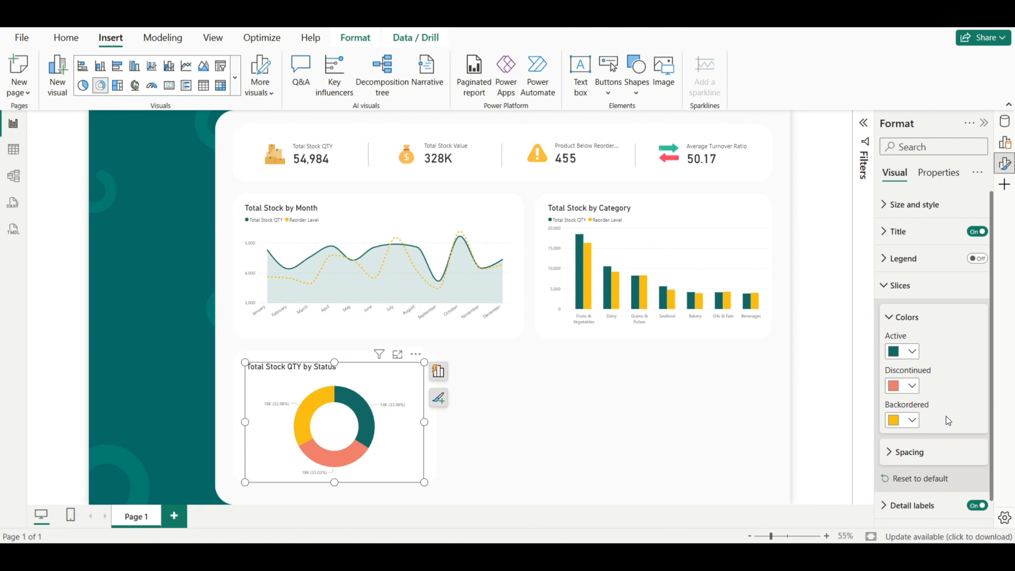
{"action": "left_click", "coordinate": [896, 318]}
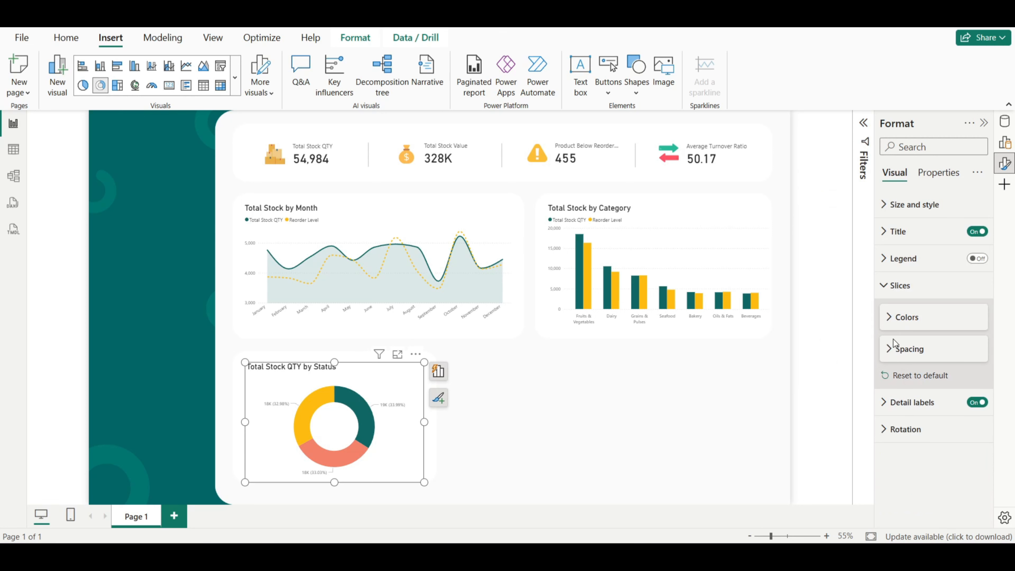
Step: Set the inner radius of the donut chart's slices to 65%
{"action": "left_click", "coordinate": [893, 352]}
{"action": "double_click", "coordinate": [892, 391]}
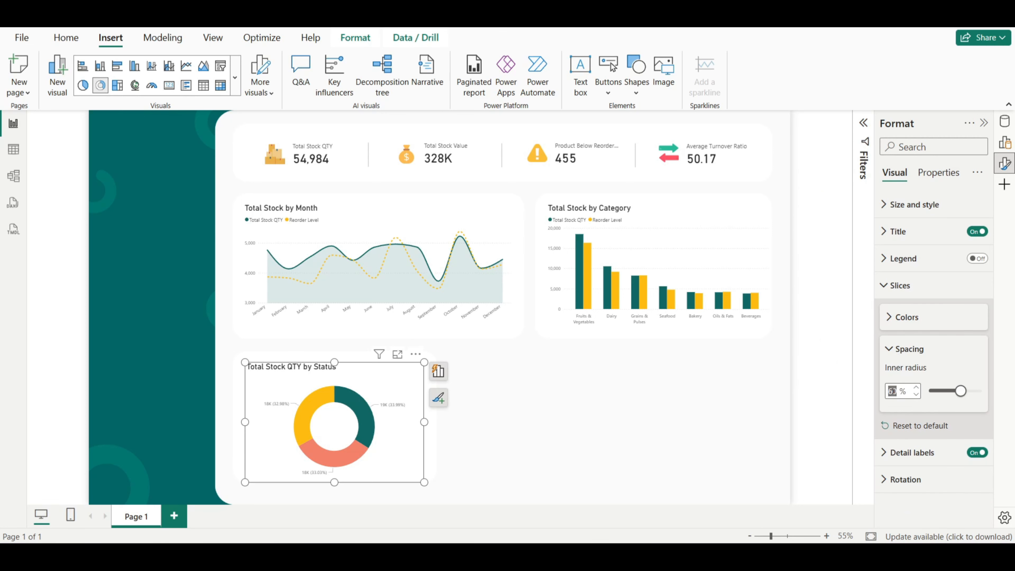
{"action": "type", "text": "65"}
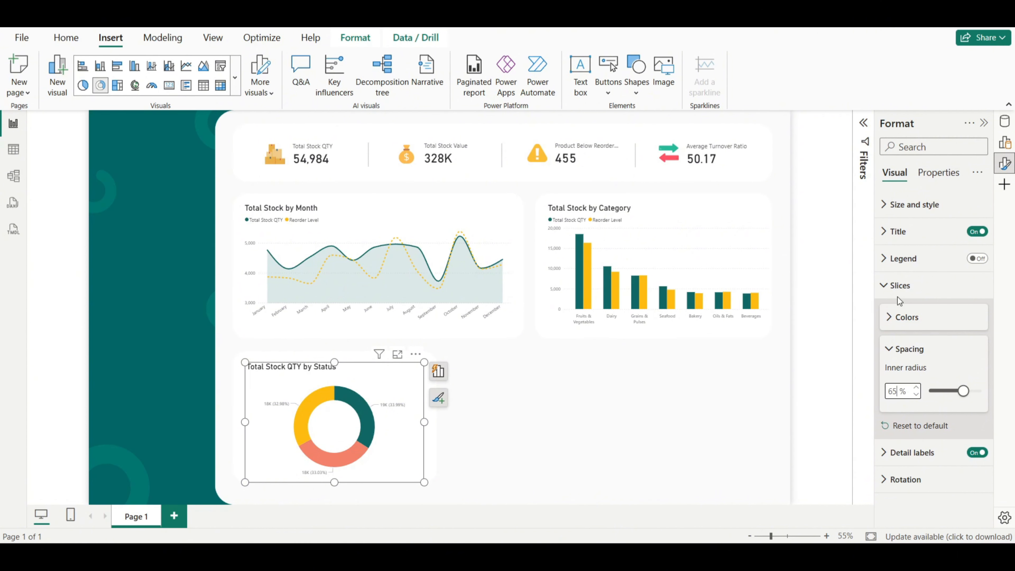
{"action": "left_click", "coordinate": [885, 286]}
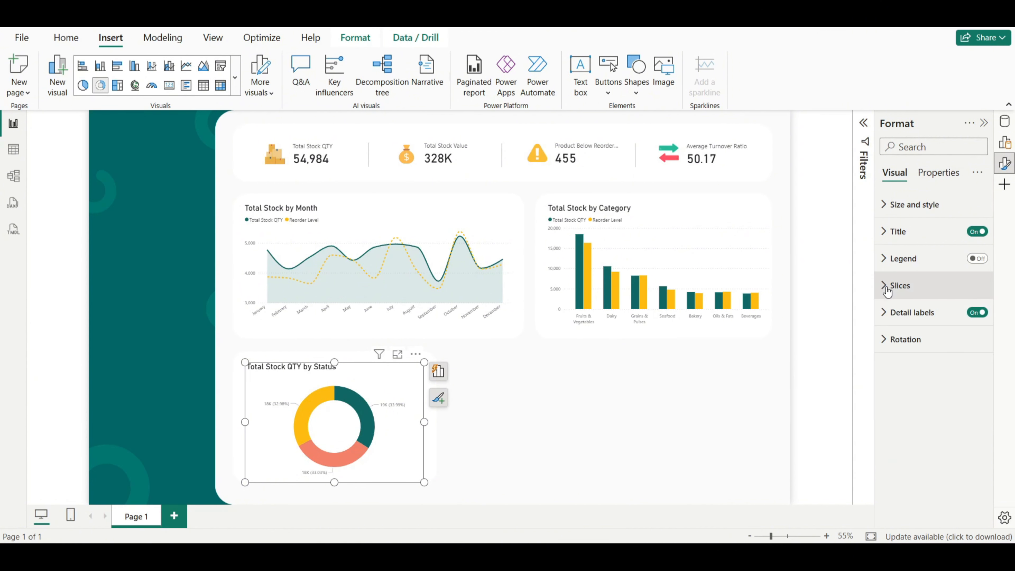
Step: Set the donut chart's detail labels to the Outside position with Category, percent of total as their contents
{"action": "left_click", "coordinate": [888, 313]}
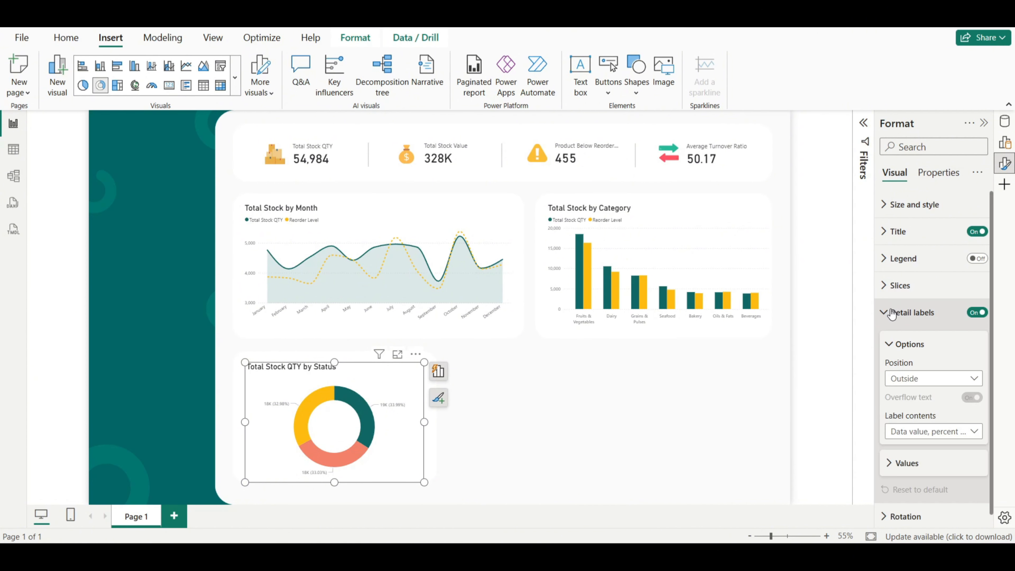
{"action": "left_click", "coordinate": [927, 384]}
{"action": "left_click", "coordinate": [924, 395]}
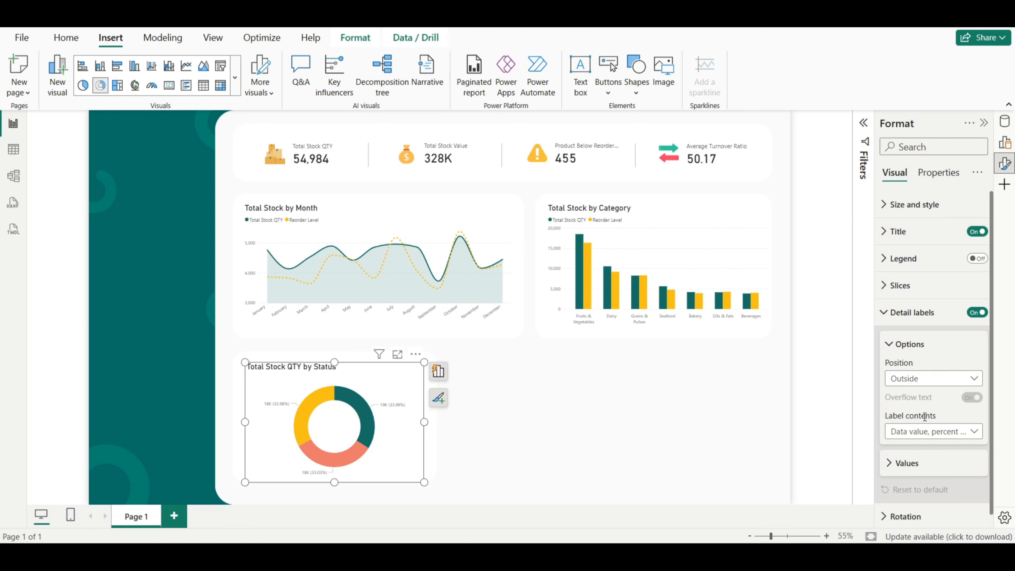
{"action": "left_click", "coordinate": [920, 435]}
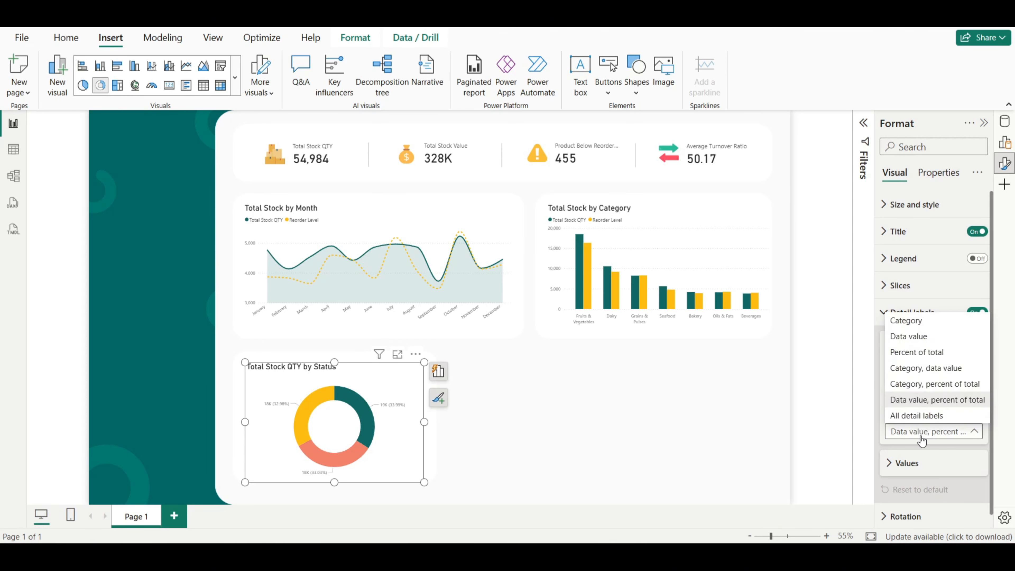
{"action": "left_click", "coordinate": [929, 386]}
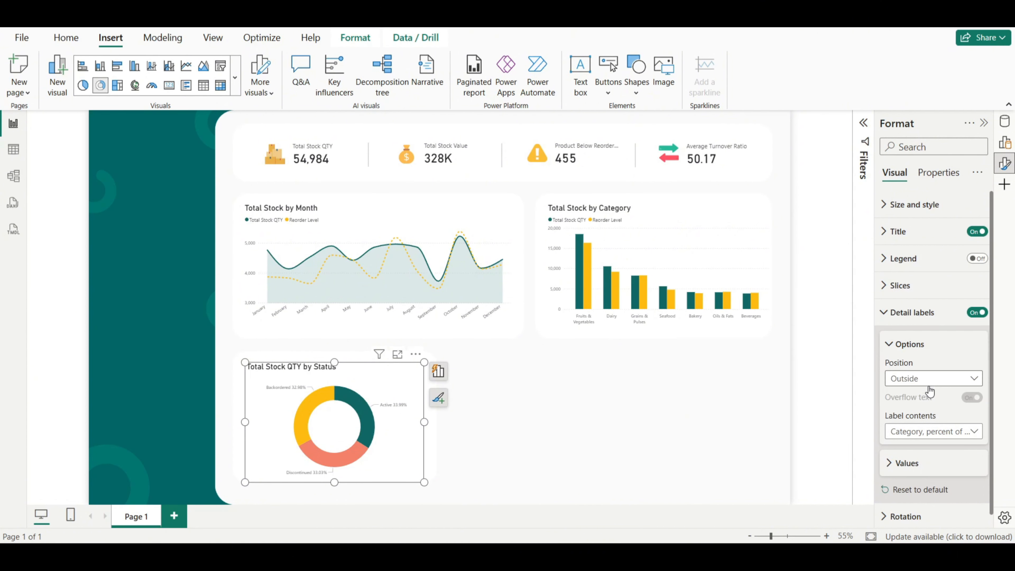
{"action": "left_click", "coordinate": [906, 346]}
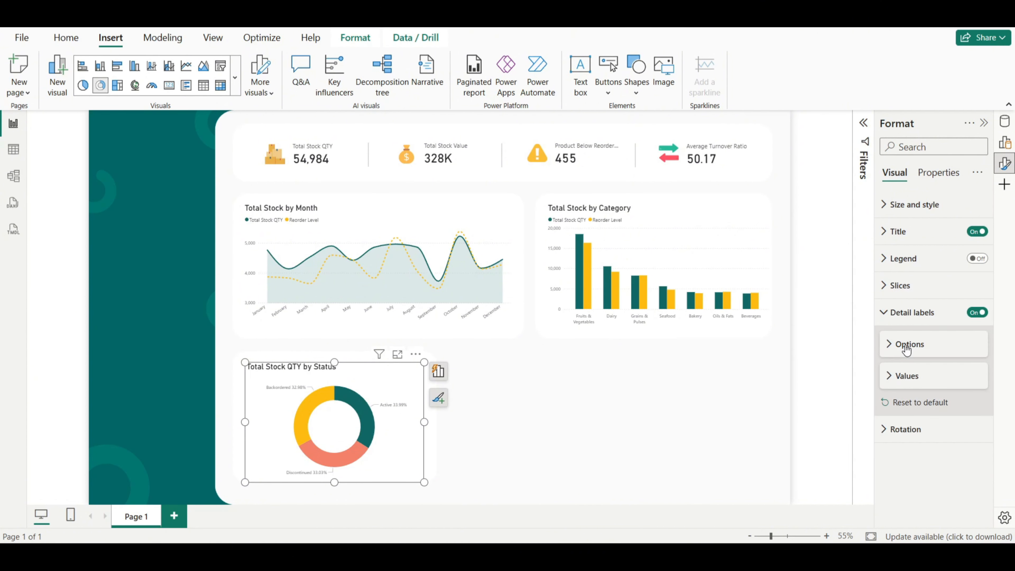
Step: Set the font size of the donut chart's detail label values to 14
{"action": "left_click", "coordinate": [890, 379]}
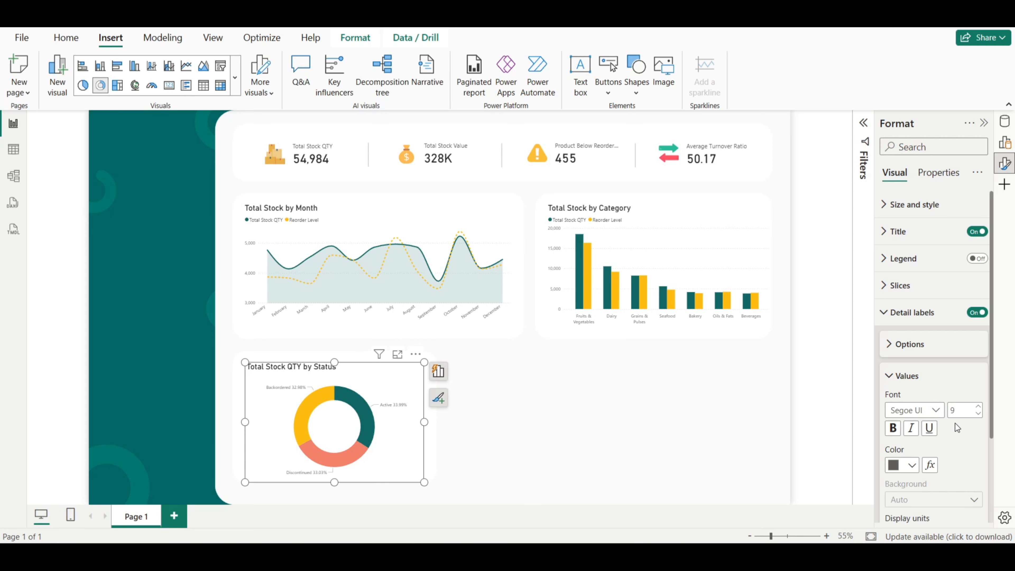
{"action": "double_click", "coordinate": [962, 411]}
{"action": "type", "text": "14"}
{"action": "key", "text": "Return"}
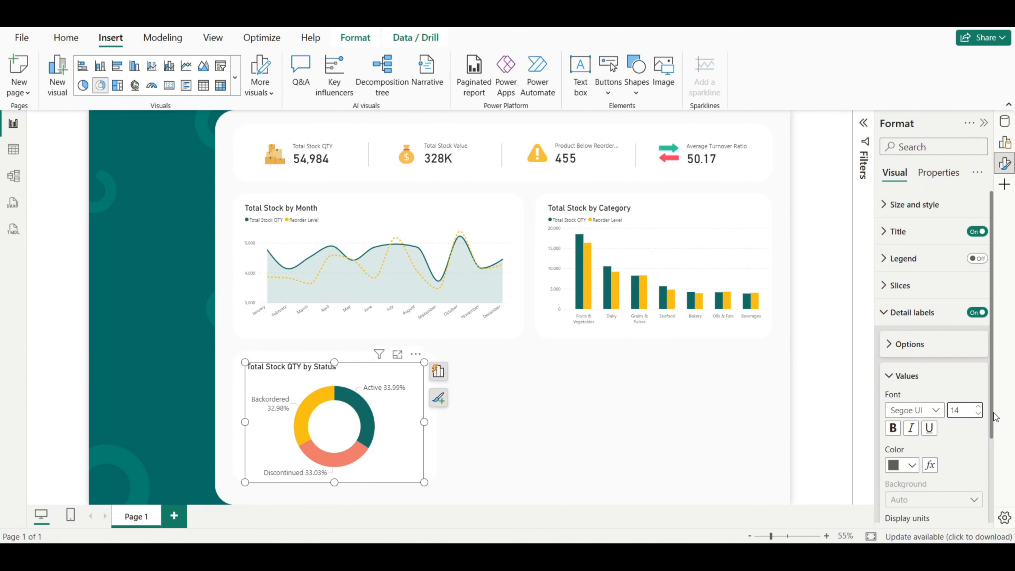
{"action": "left_click_drag", "start_coordinate": [994, 417], "coordinate": [1000, 502]}
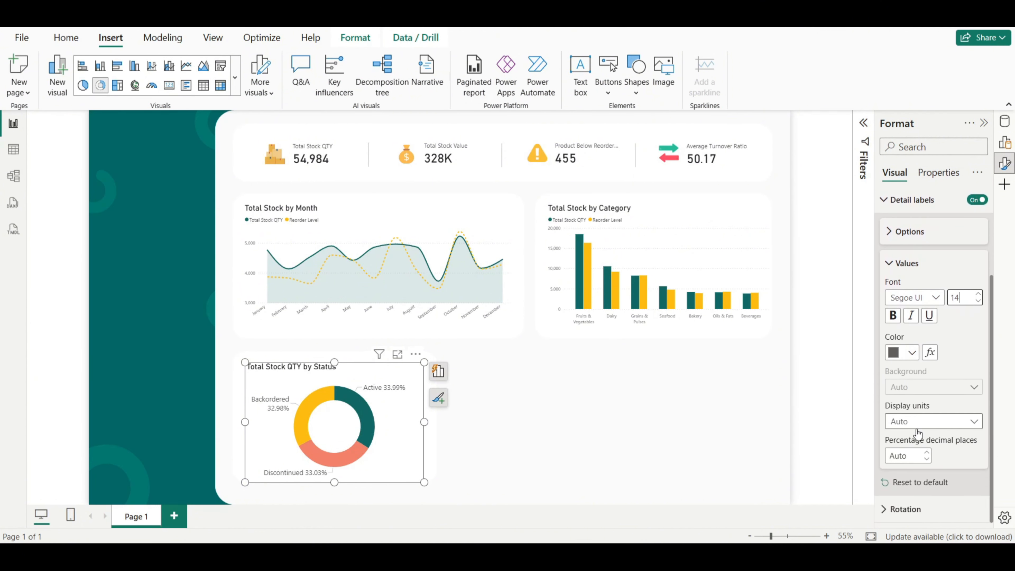
{"action": "left_click", "coordinate": [893, 265]}
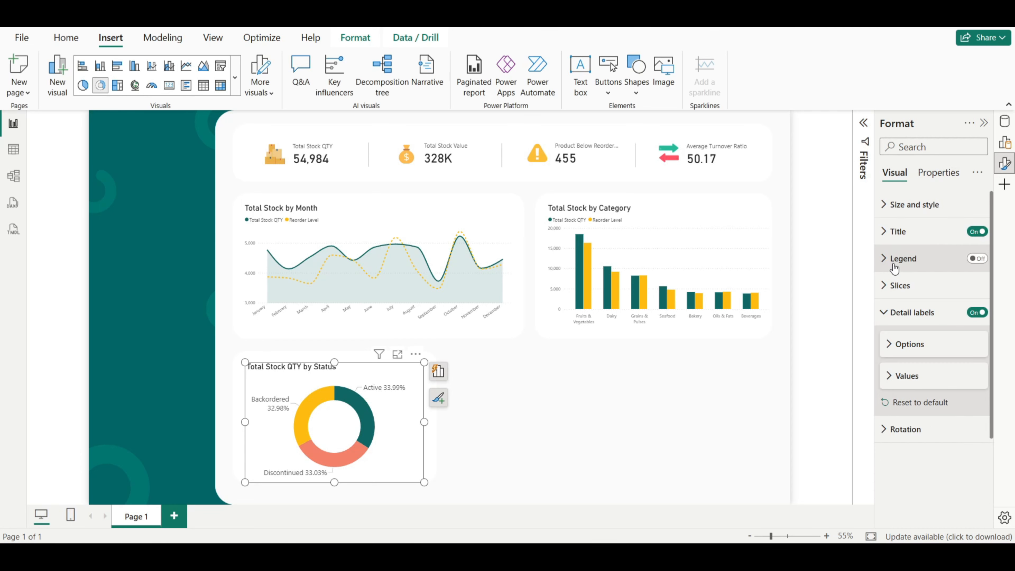
{"action": "left_click", "coordinate": [894, 313]}
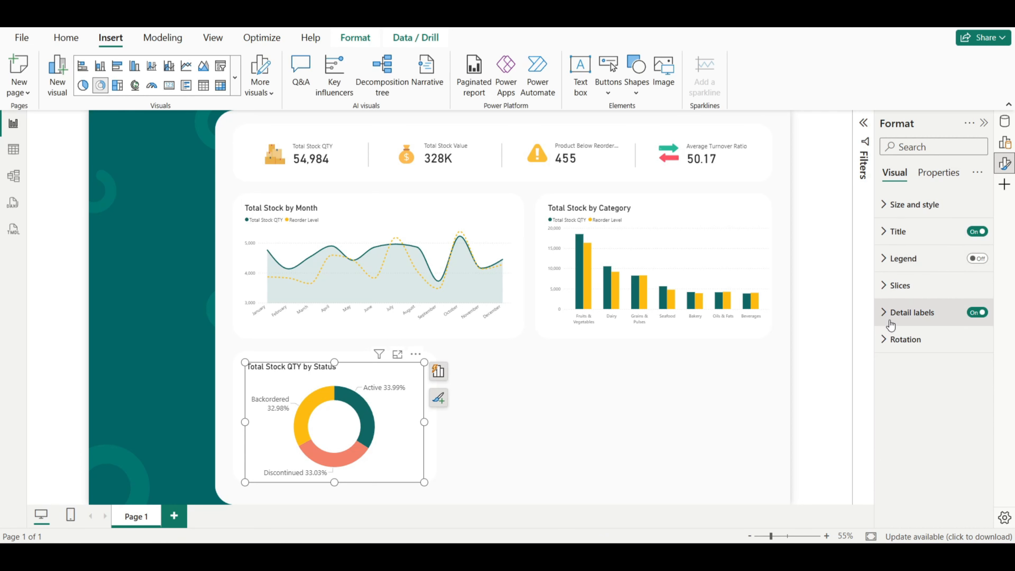
Step: Rotate the donut chart's slices to 200° and deselect the chart
{"action": "left_click", "coordinate": [892, 342]}
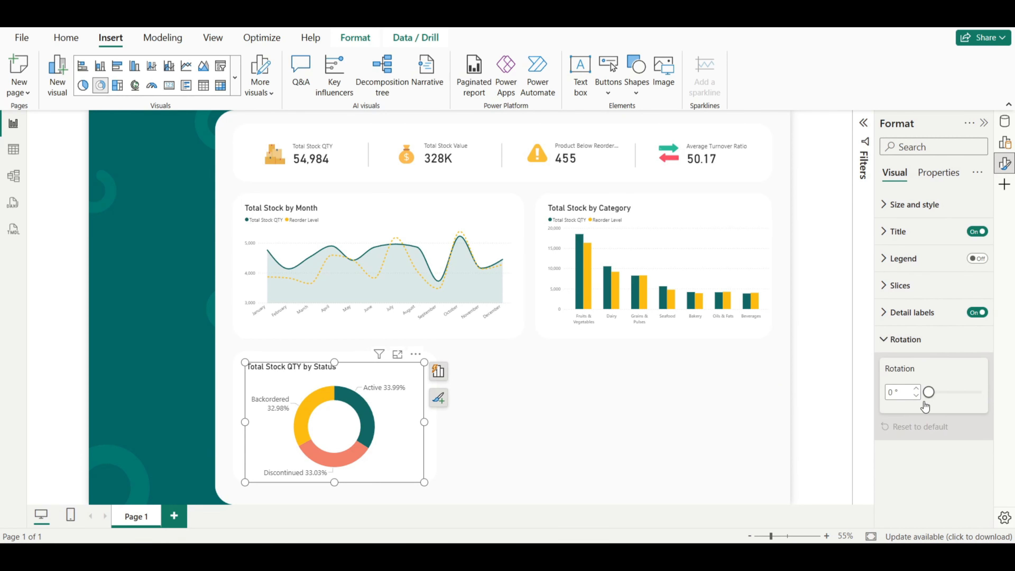
{"action": "left_click_drag", "start_coordinate": [929, 395], "coordinate": [954, 395]}
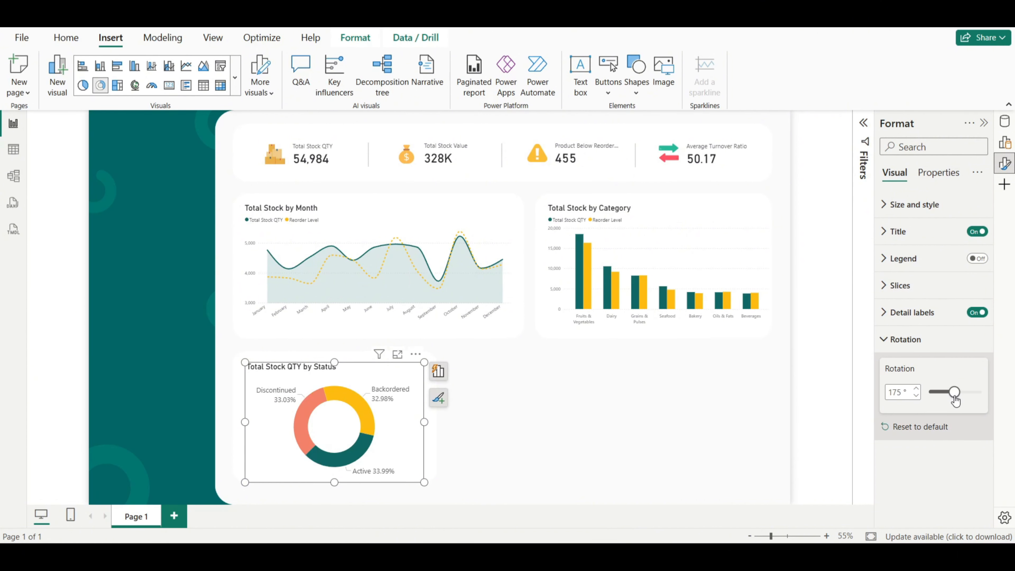
{"action": "double_click", "coordinate": [894, 391]}
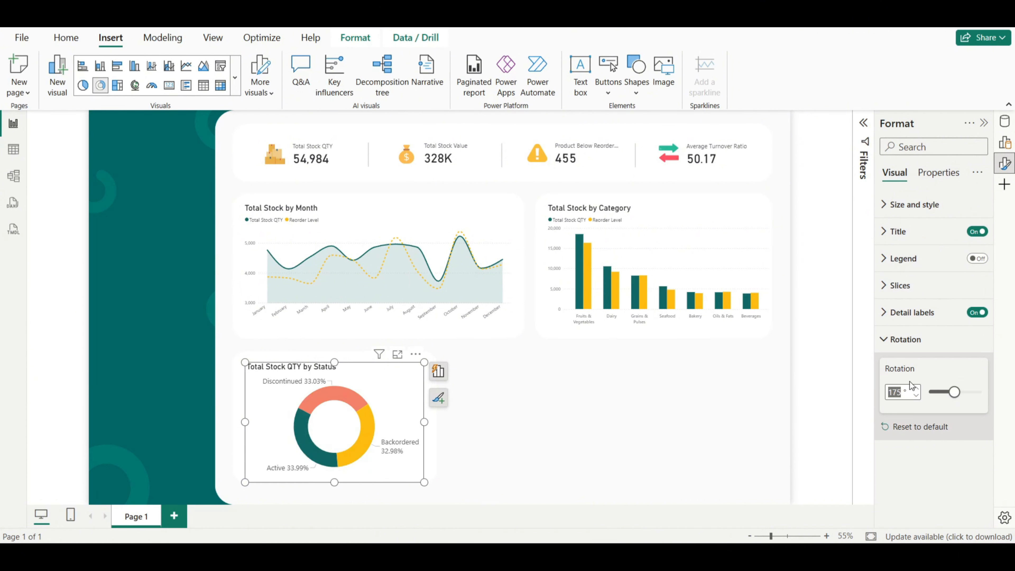
{"action": "type", "text": "200"}
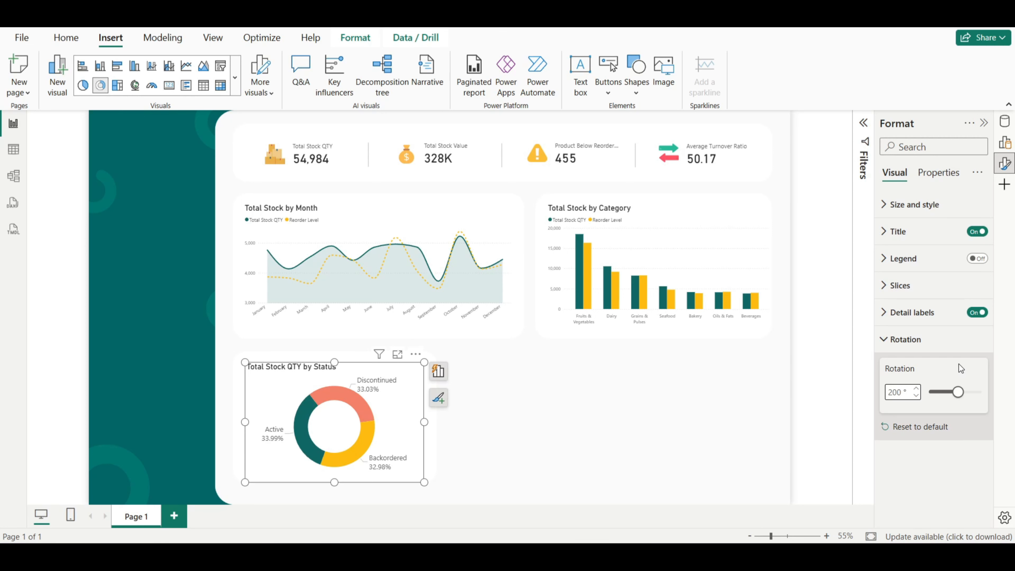
{"action": "left_click", "coordinate": [901, 347]}
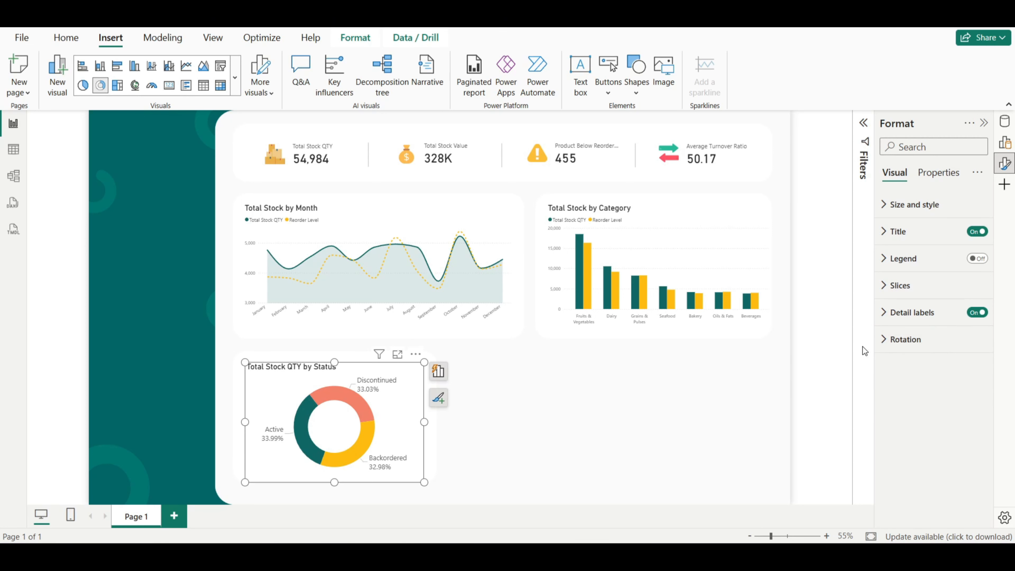
{"action": "left_click", "coordinate": [836, 345]}
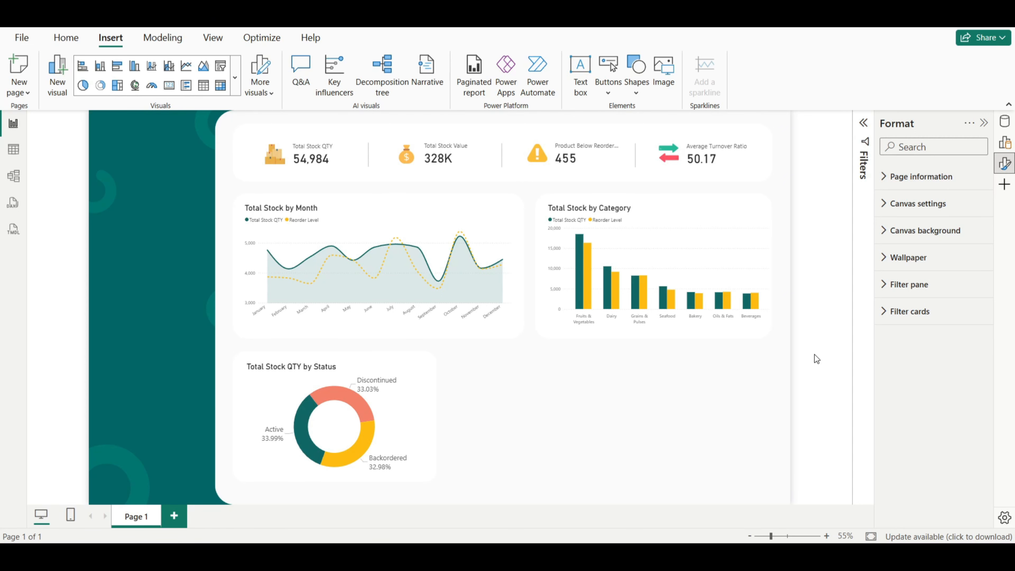
Step: Insert a rounded rectangle on the page and set its height to 360 and width to 880
{"action": "left_click", "coordinate": [637, 95]}
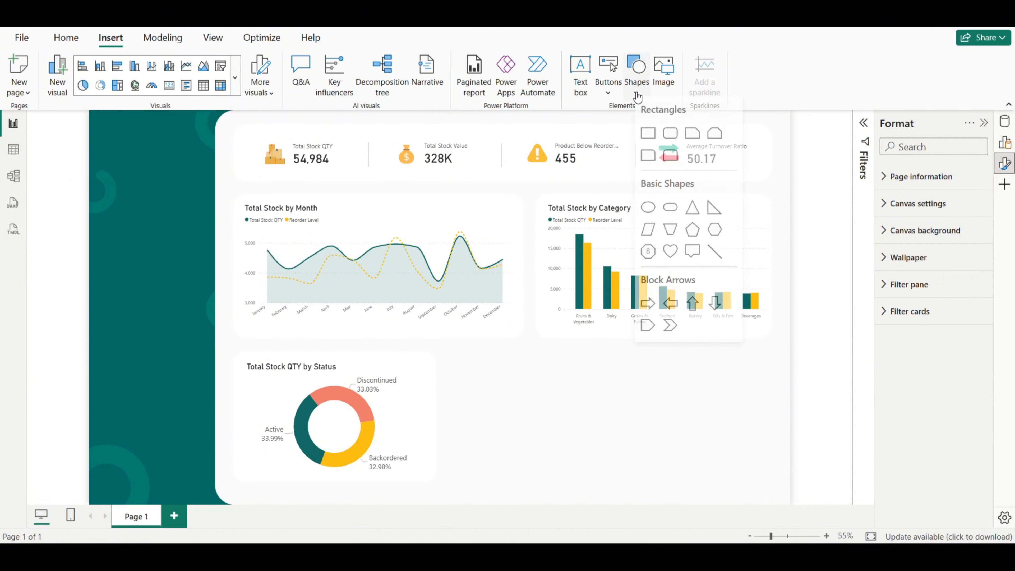
{"action": "left_click", "coordinate": [670, 139]}
{"action": "left_click", "coordinate": [907, 204]}
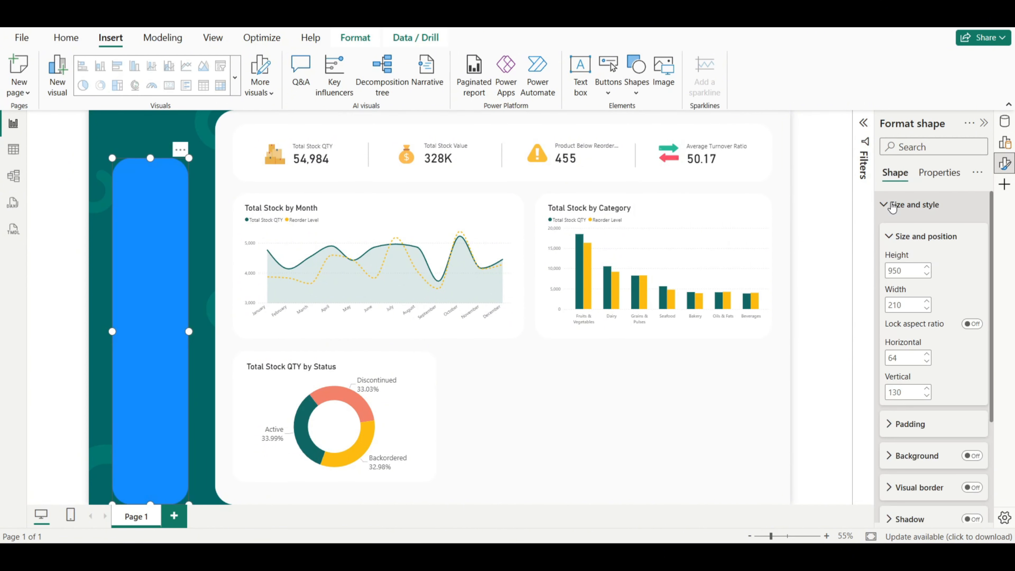
{"action": "double_click", "coordinate": [901, 271]}
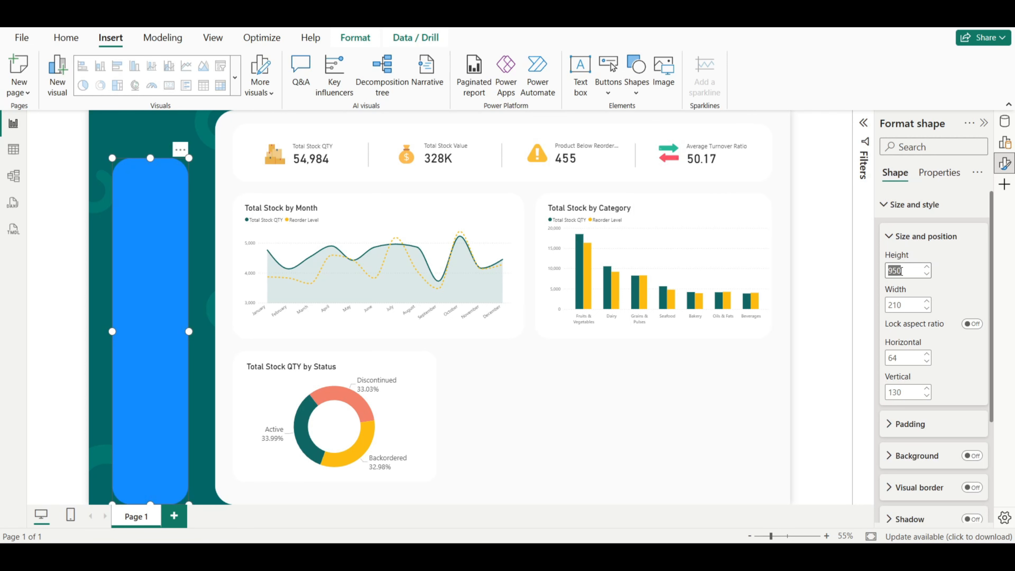
{"action": "type", "text": "360"}
{"action": "double_click", "coordinate": [903, 305]}
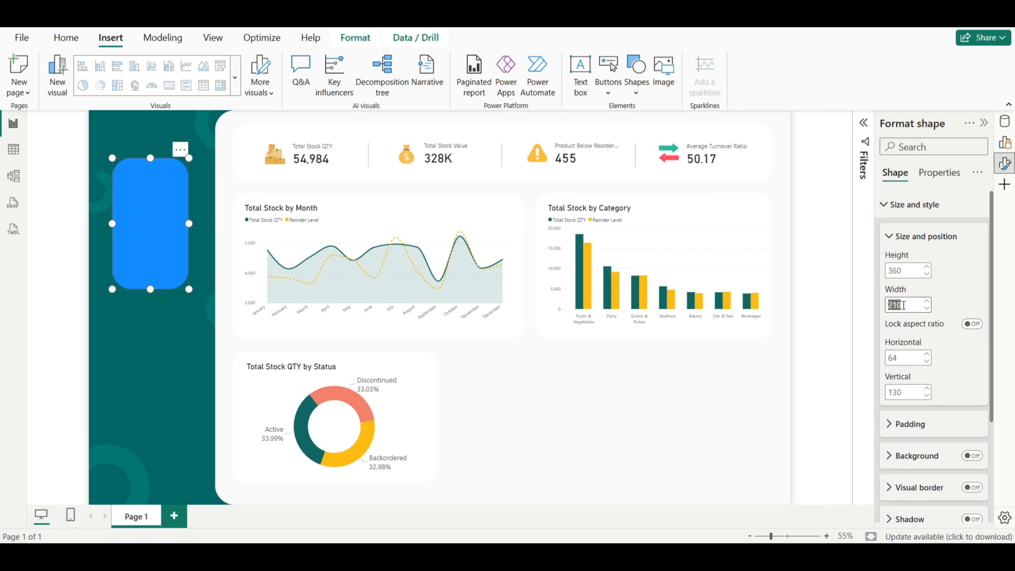
{"action": "type", "text": "880"}
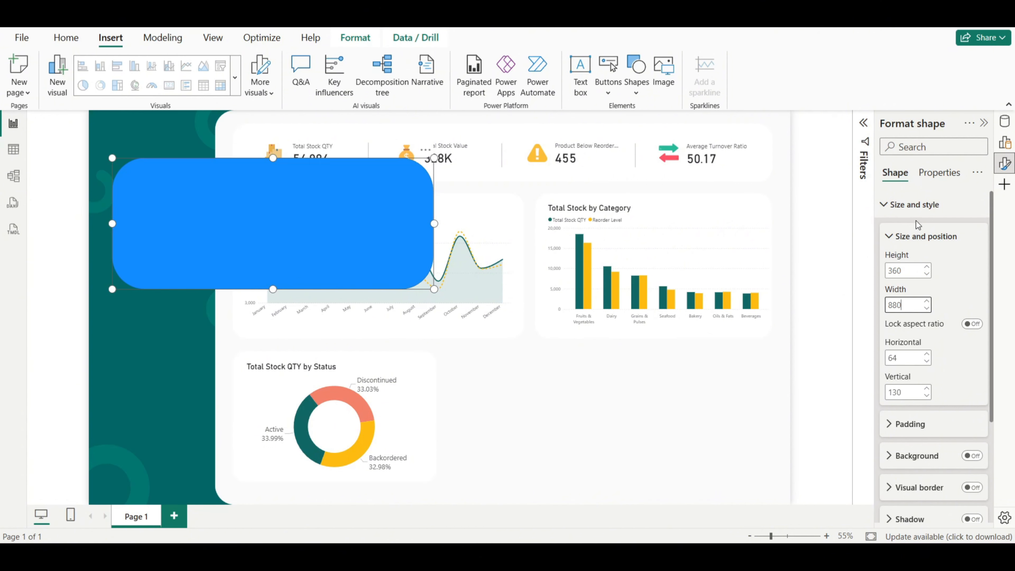
{"action": "left_click", "coordinate": [902, 215]}
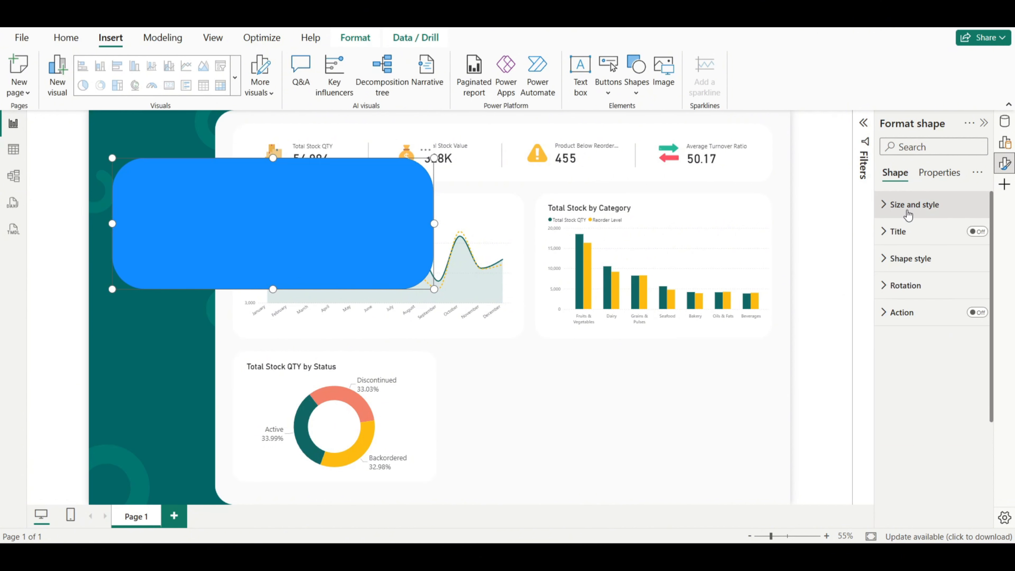
Step: Set the rounded corners of the new rectangle to 10%
{"action": "left_click", "coordinate": [897, 259]}
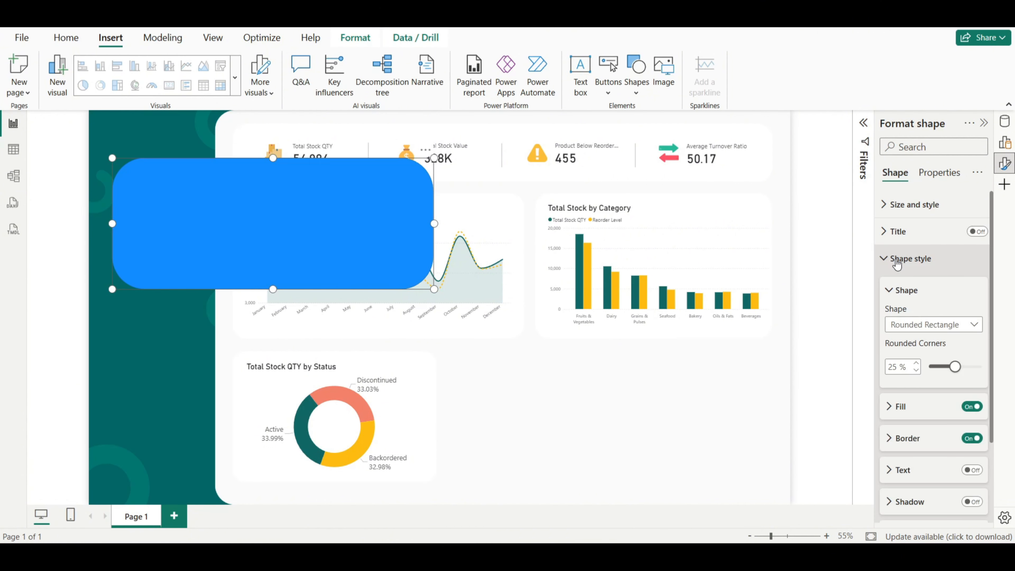
{"action": "double_click", "coordinate": [896, 365]}
{"action": "type", "text": "10"}
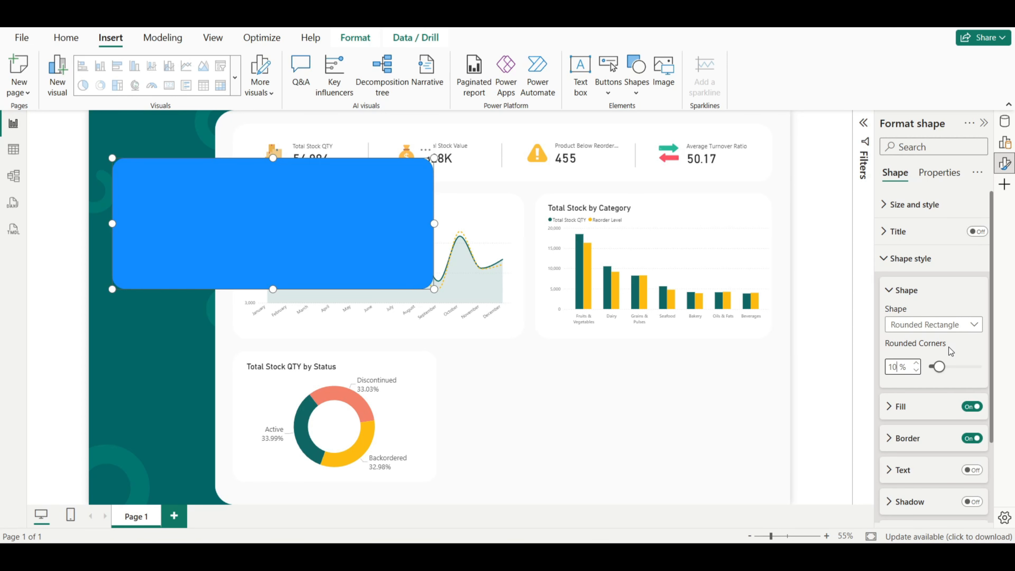
{"action": "left_click", "coordinate": [899, 290]}
Step: Change the rounded rectangle's fill color to white
{"action": "left_click", "coordinate": [896, 325]}
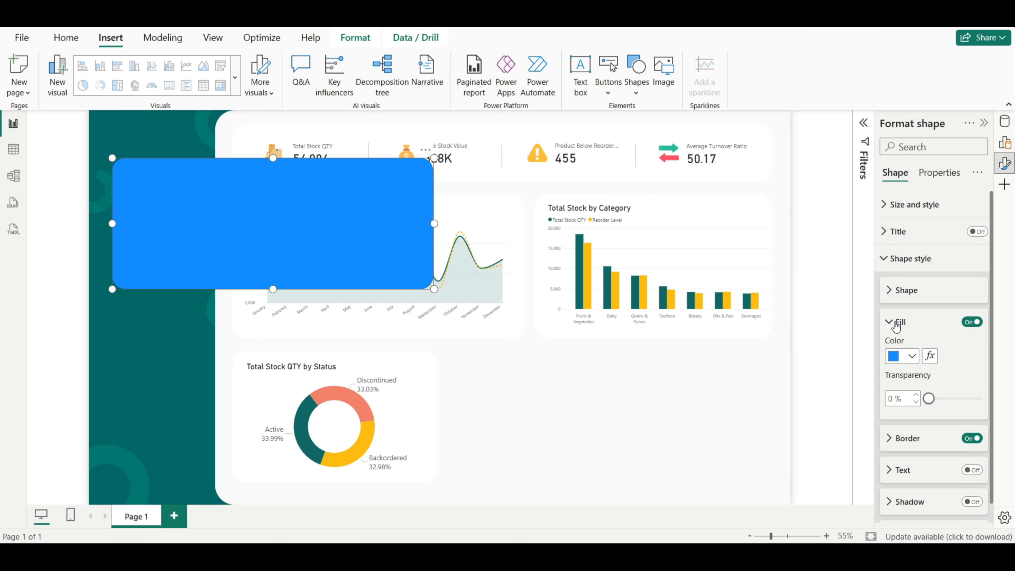
{"action": "left_click", "coordinate": [898, 355]}
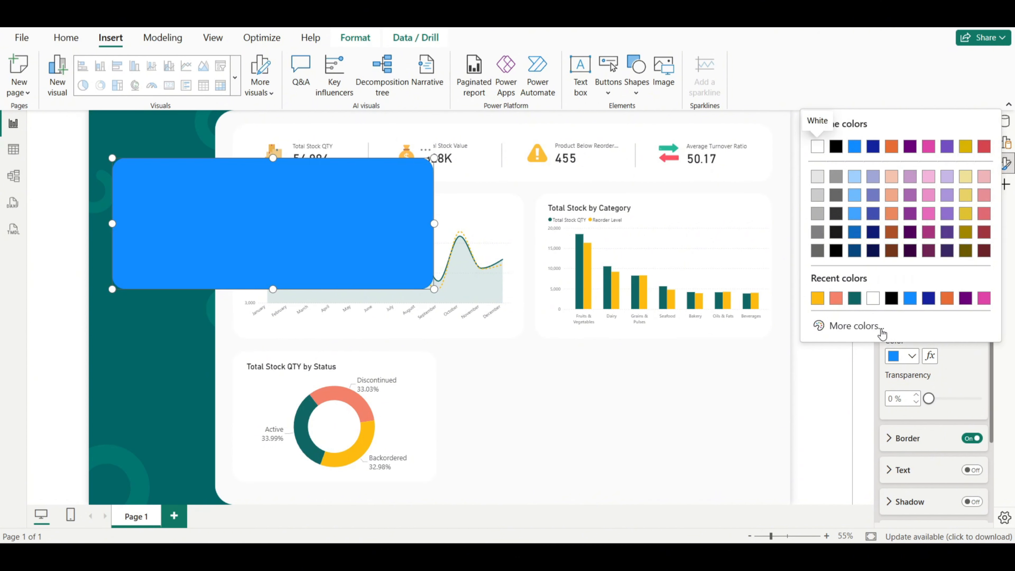
{"action": "left_click", "coordinate": [874, 299]}
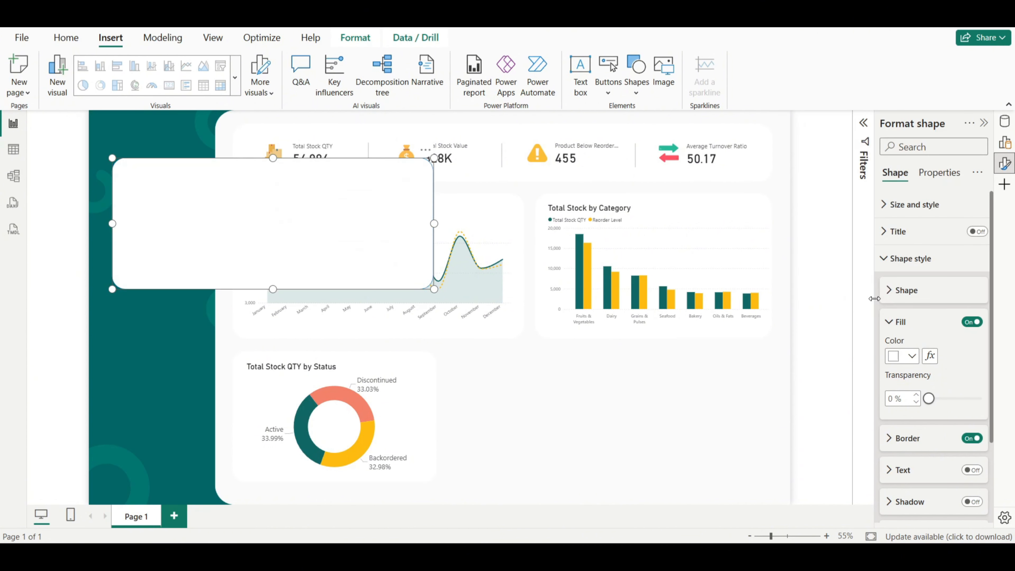
{"action": "left_click", "coordinate": [893, 325]}
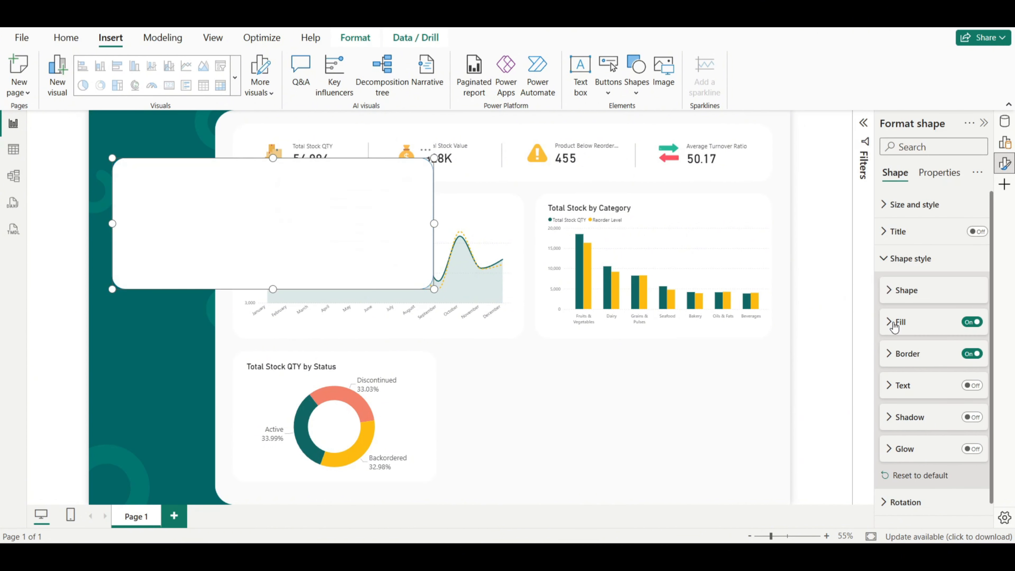
Step: Turn off the white rectangle's border and move it into the empty area beside the donut chart's card, then deselect it
{"action": "left_click", "coordinate": [973, 354]}
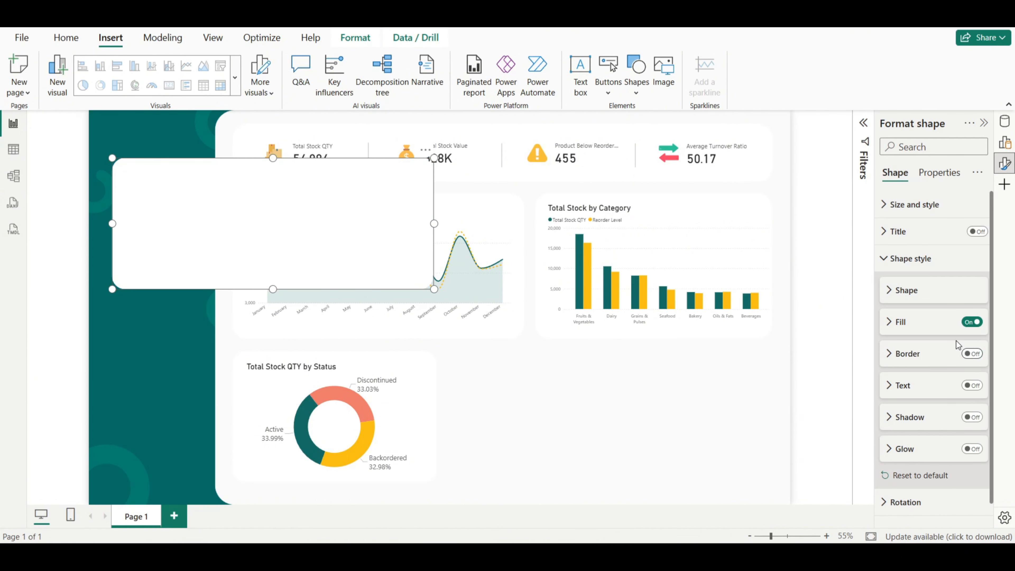
{"action": "left_click", "coordinate": [910, 260]}
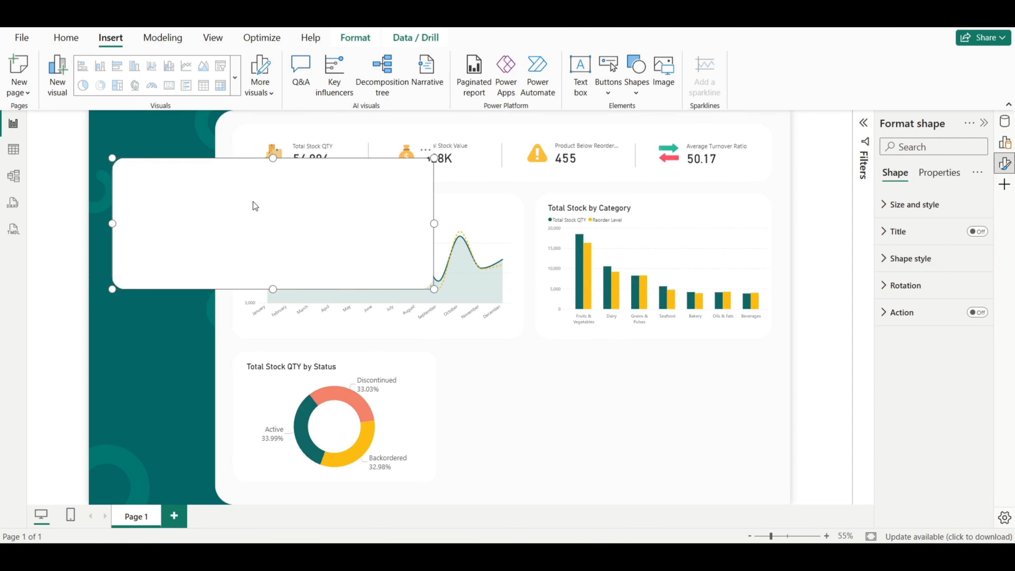
{"action": "left_click_drag", "start_coordinate": [253, 201], "coordinate": [594, 396]}
{"action": "left_click", "coordinate": [818, 382]}
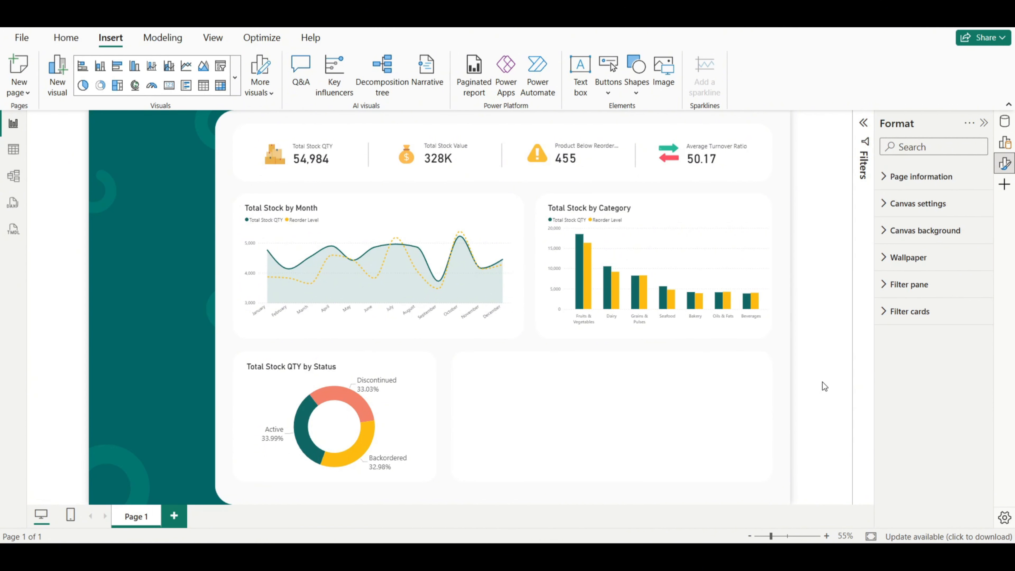
Step: Add a table visual with the Product_Name and Catagory fields from Grocery_Inventory as columns
{"action": "left_click", "coordinate": [1004, 148]}
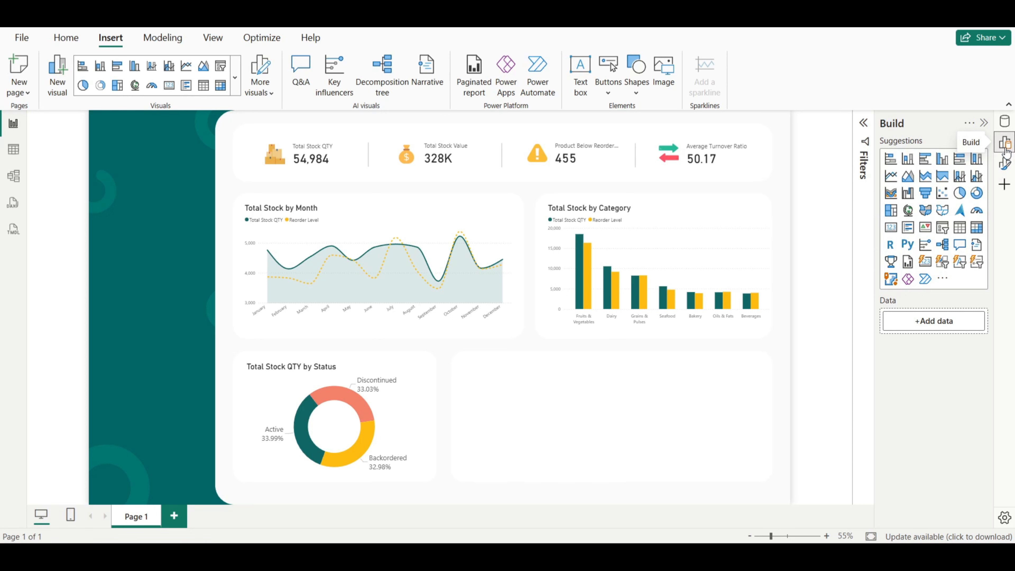
{"action": "left_click", "coordinate": [960, 228]}
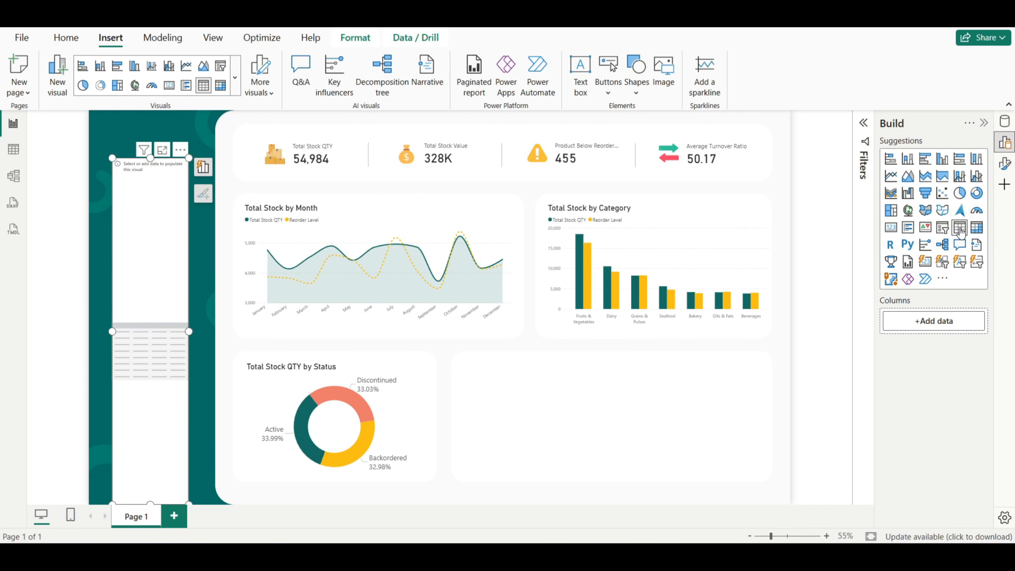
{"action": "left_click", "coordinate": [930, 322]}
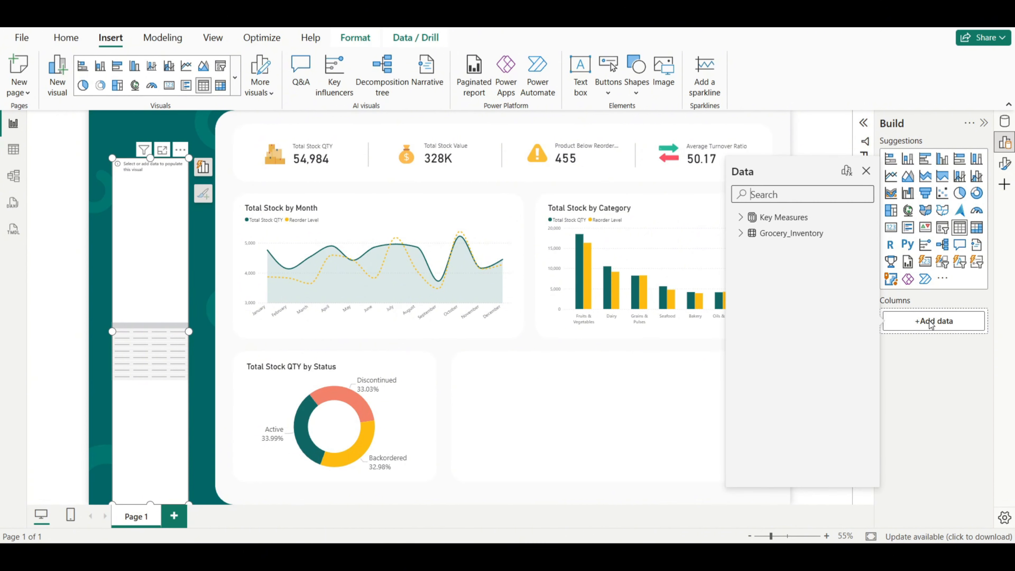
{"action": "left_click", "coordinate": [741, 234]}
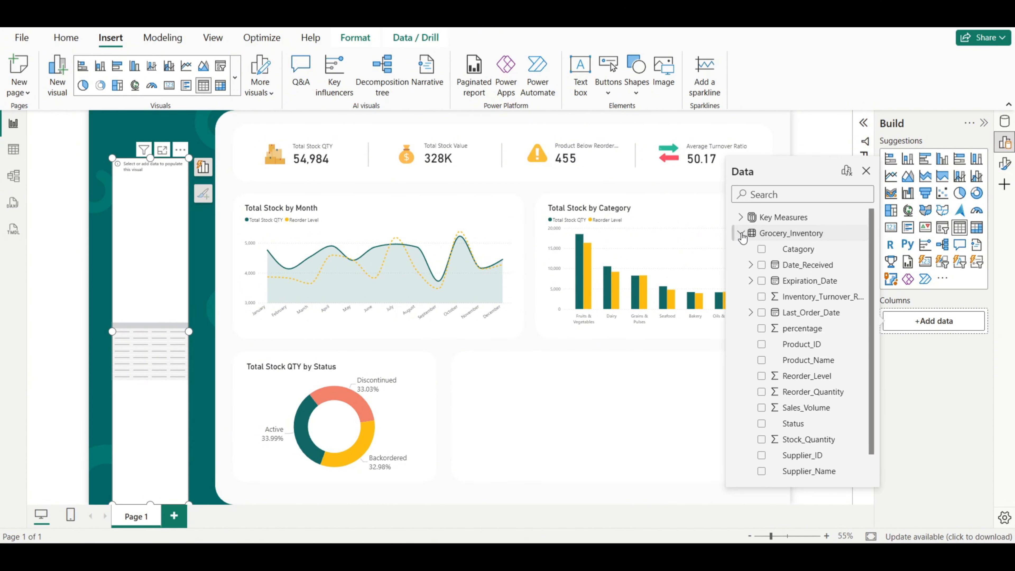
{"action": "left_click", "coordinate": [761, 360]}
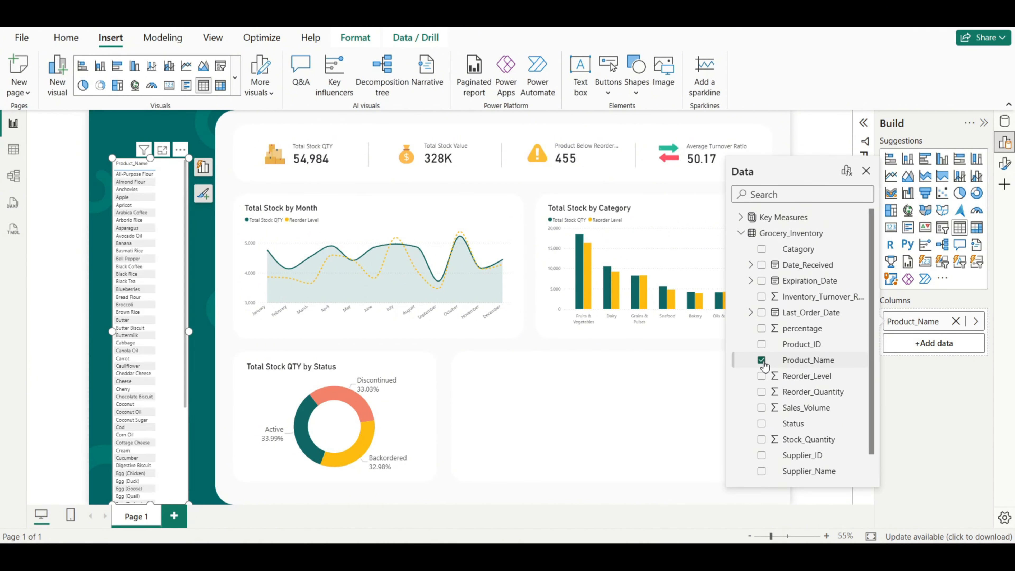
{"action": "left_click", "coordinate": [761, 250]}
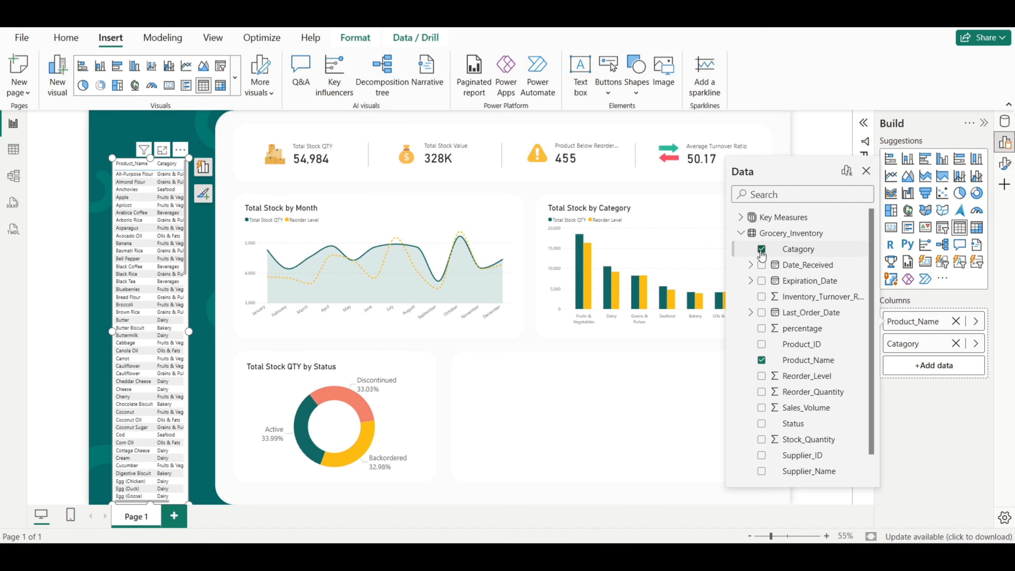
{"action": "left_click", "coordinate": [741, 233]}
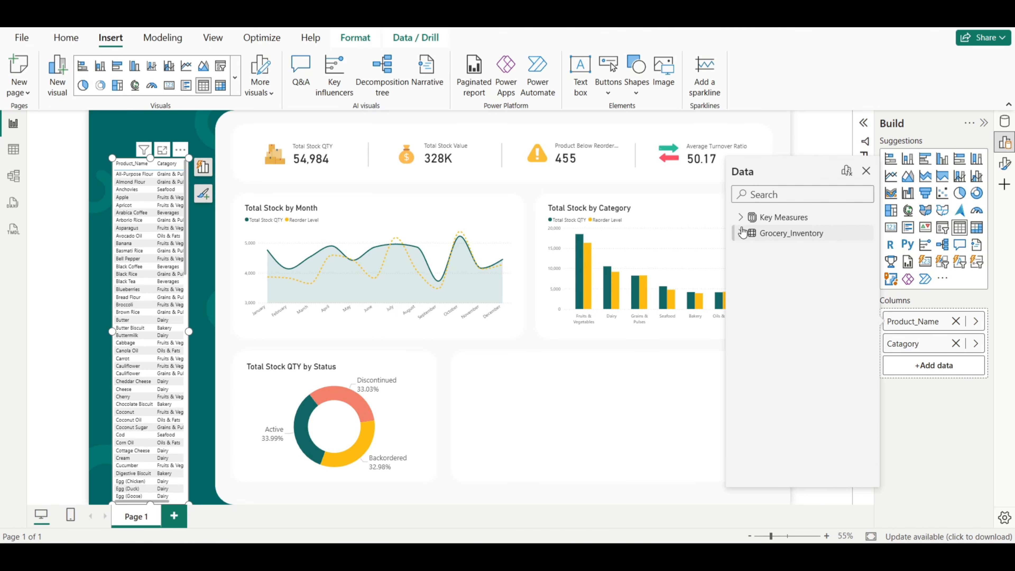
Step: Add the Total Stock QTY, Reorder Level and Level Stock Status measures as further columns of the table
{"action": "left_click", "coordinate": [740, 216]}
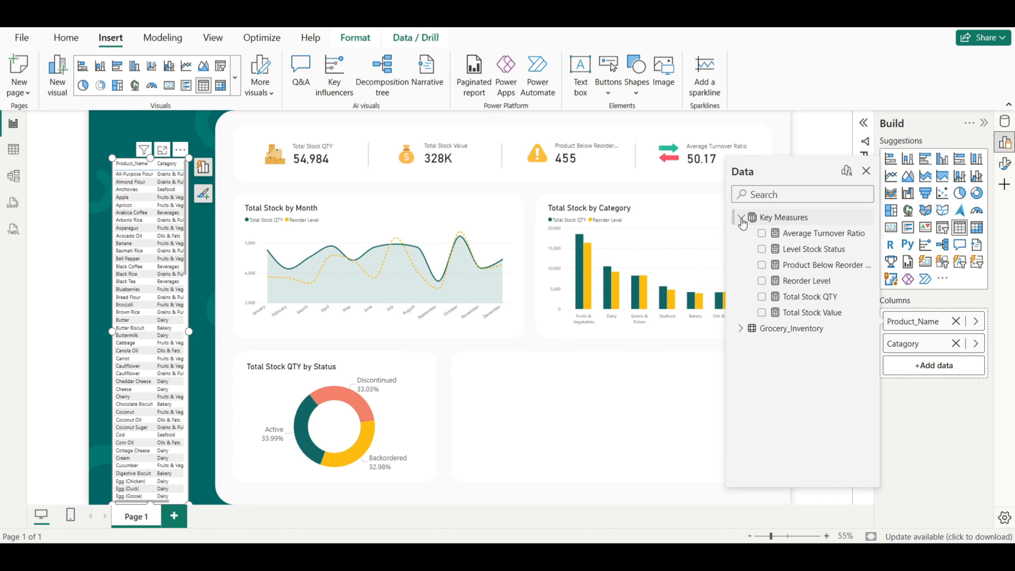
{"action": "left_click", "coordinate": [762, 297]}
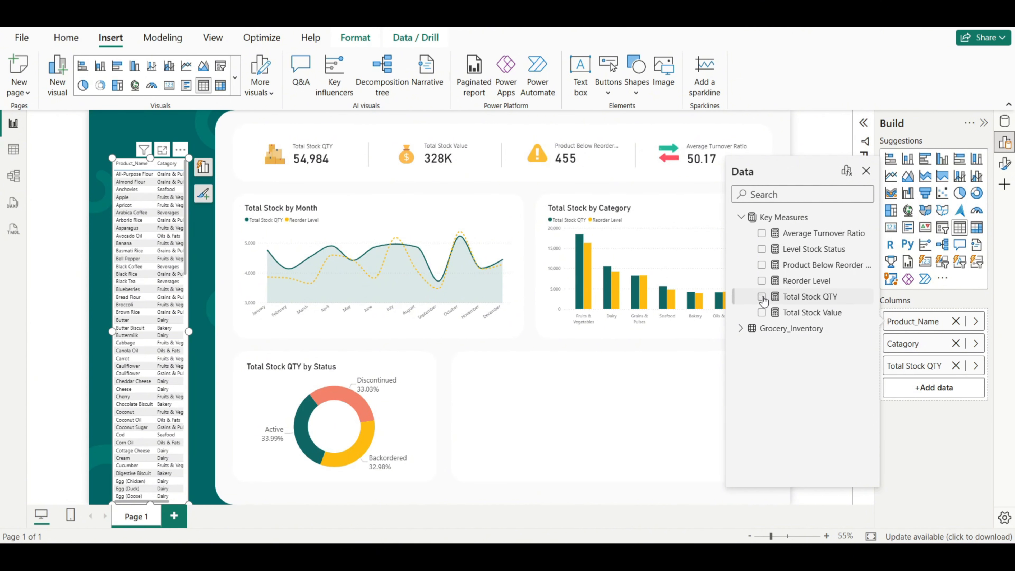
{"action": "left_click", "coordinate": [762, 280]}
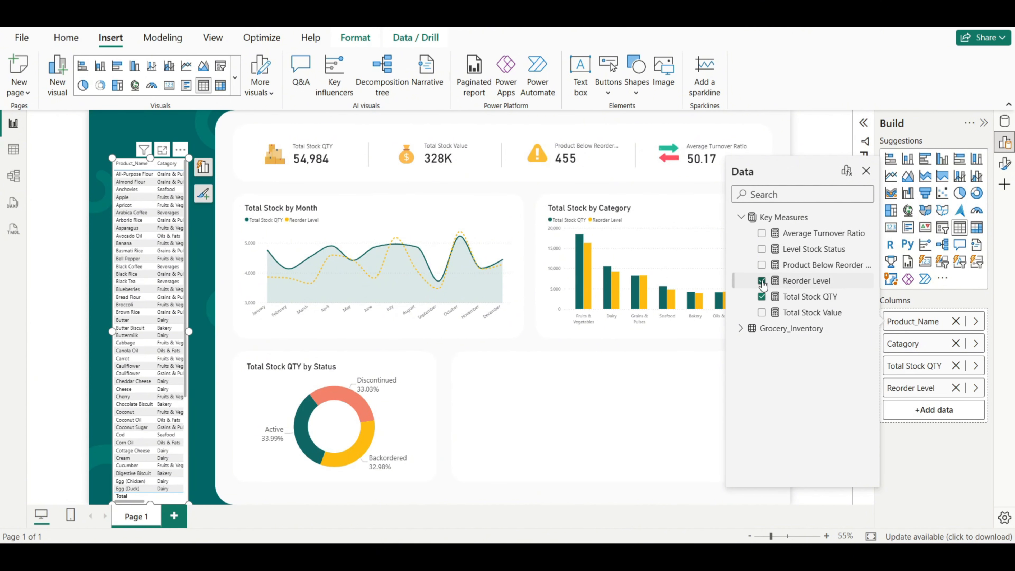
{"action": "left_click", "coordinate": [762, 249]}
{"action": "left_click", "coordinate": [740, 217]}
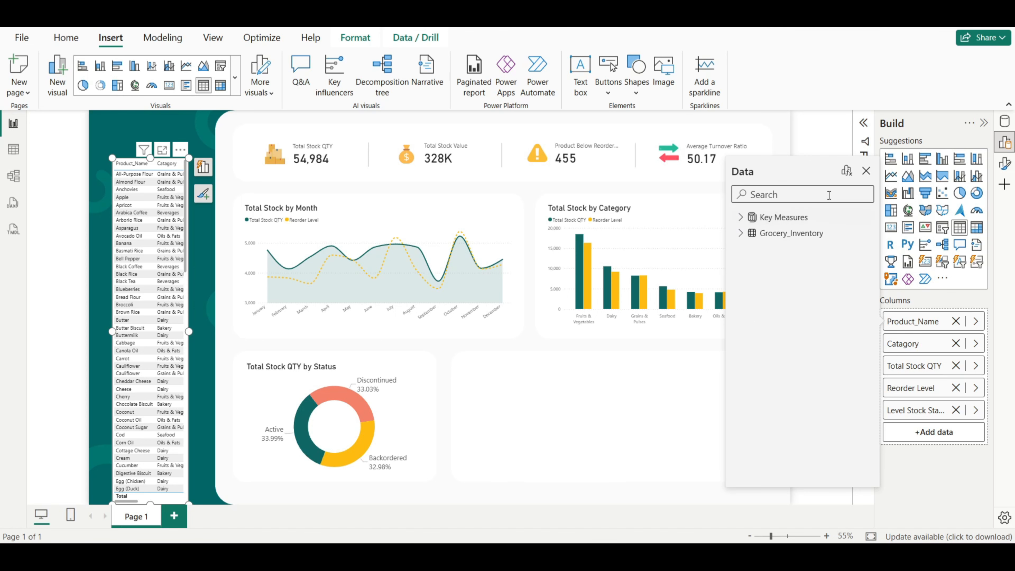
{"action": "left_click", "coordinate": [866, 172]}
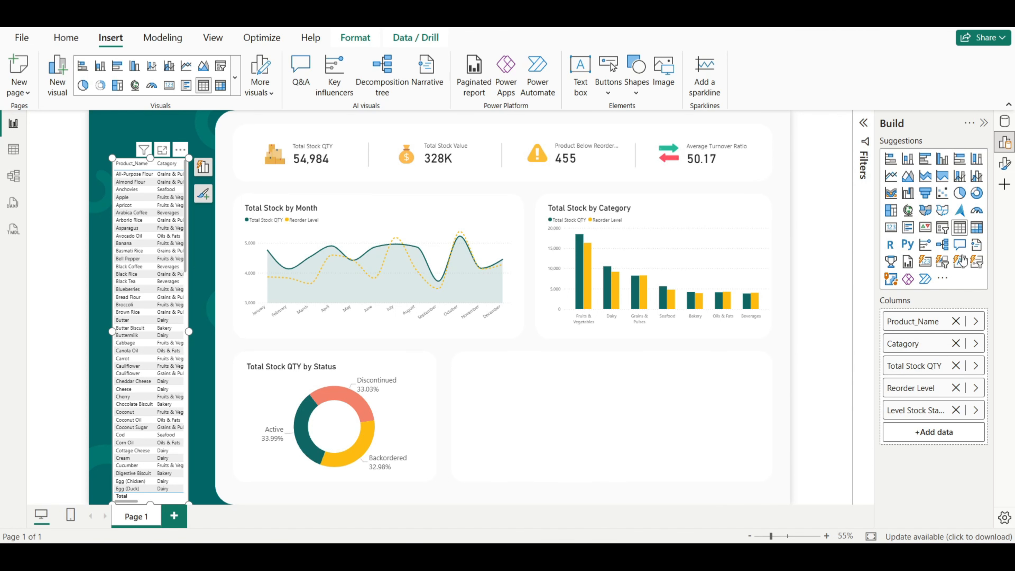
Step: Set the table visual's height to 310 and width to 810
{"action": "left_click", "coordinate": [1004, 165]}
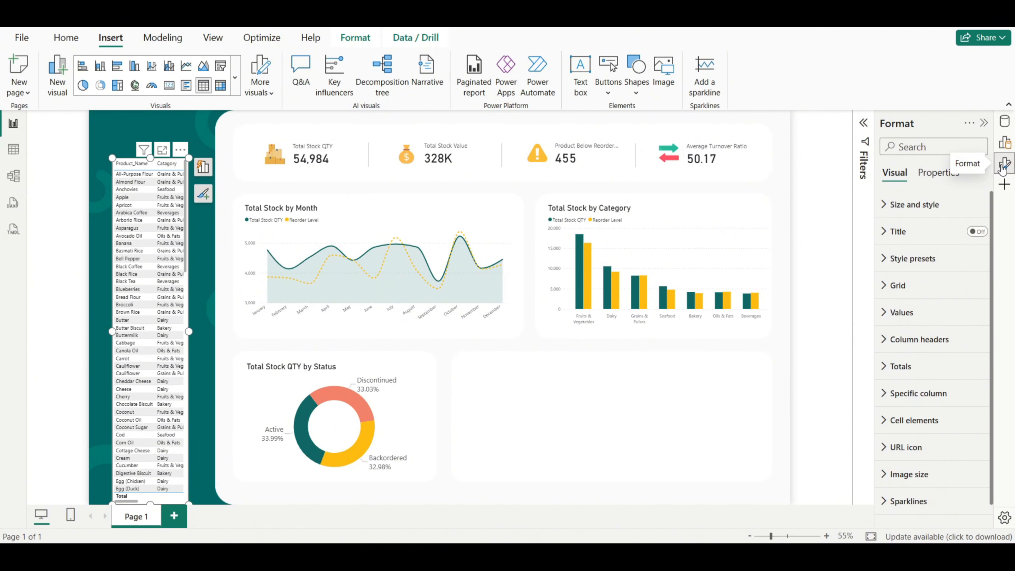
{"action": "left_click", "coordinate": [895, 204]}
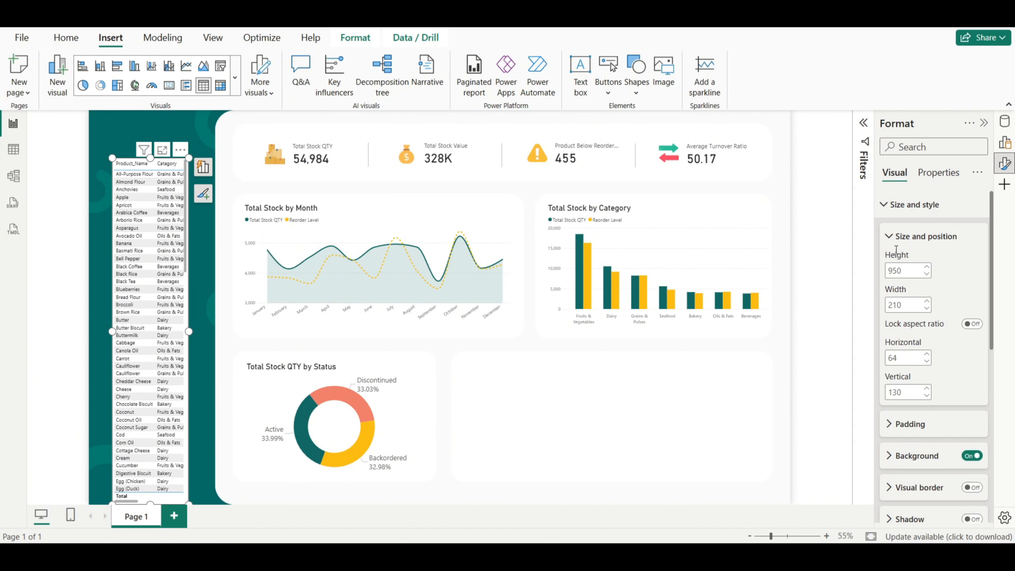
{"action": "double_click", "coordinate": [898, 271]}
{"action": "type", "text": "310"}
{"action": "key", "text": "Return"}
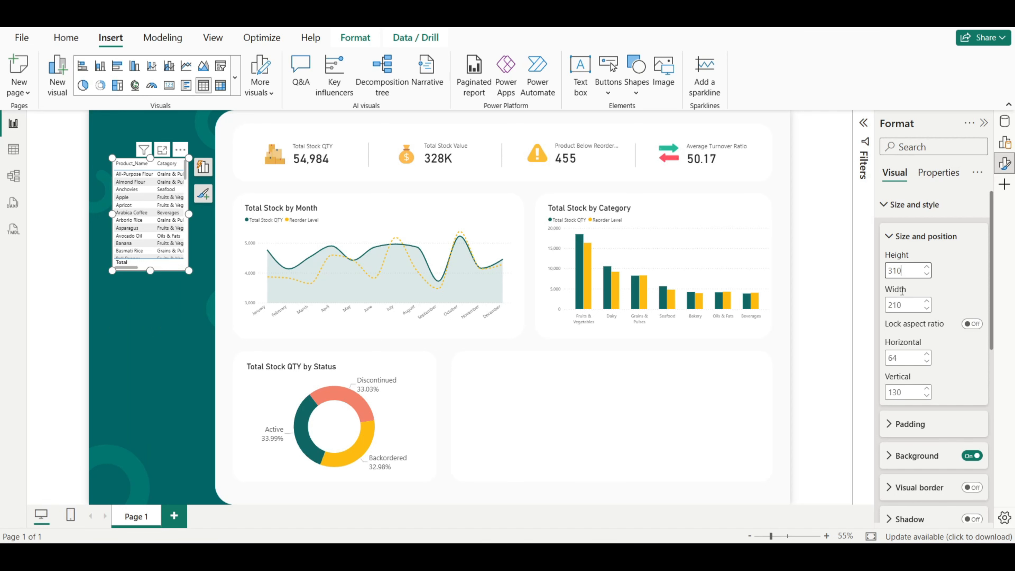
{"action": "double_click", "coordinate": [904, 304]}
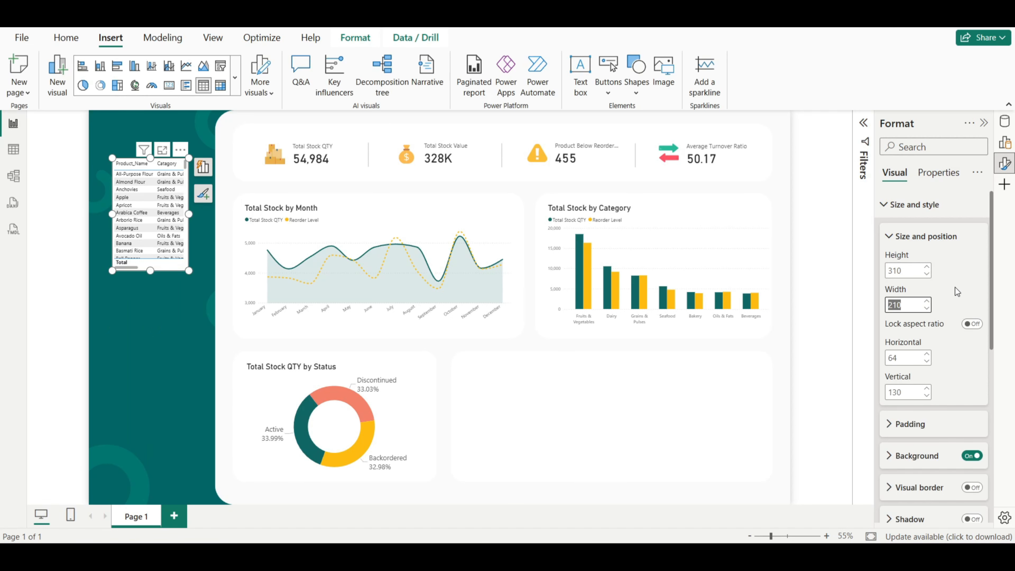
{"action": "type", "text": "810"}
{"action": "key", "text": "Return"}
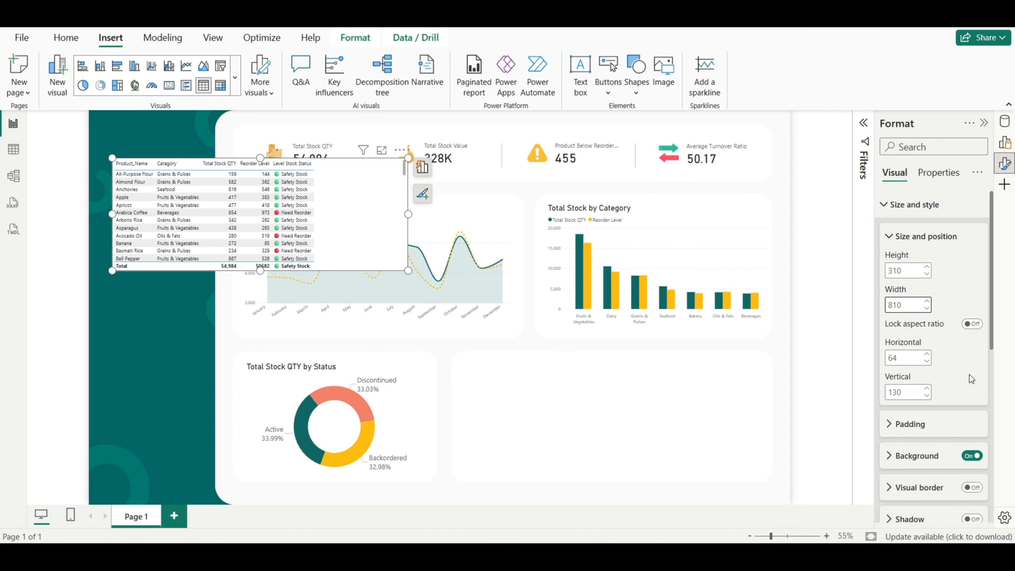
Step: Turn off the table's background and move it onto the empty white card beside the donut chart
{"action": "left_click", "coordinate": [972, 456]}
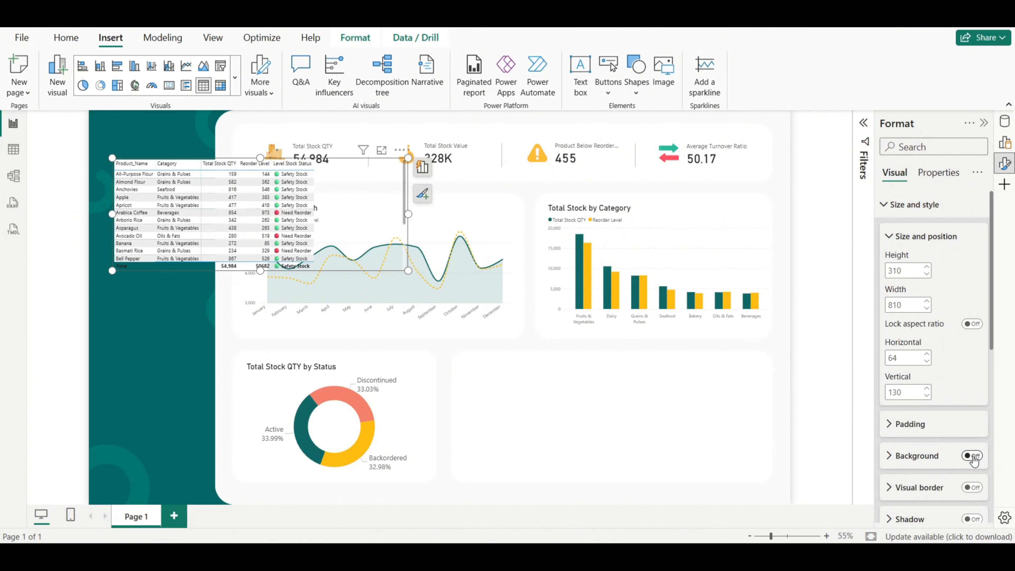
{"action": "left_click", "coordinate": [900, 208]}
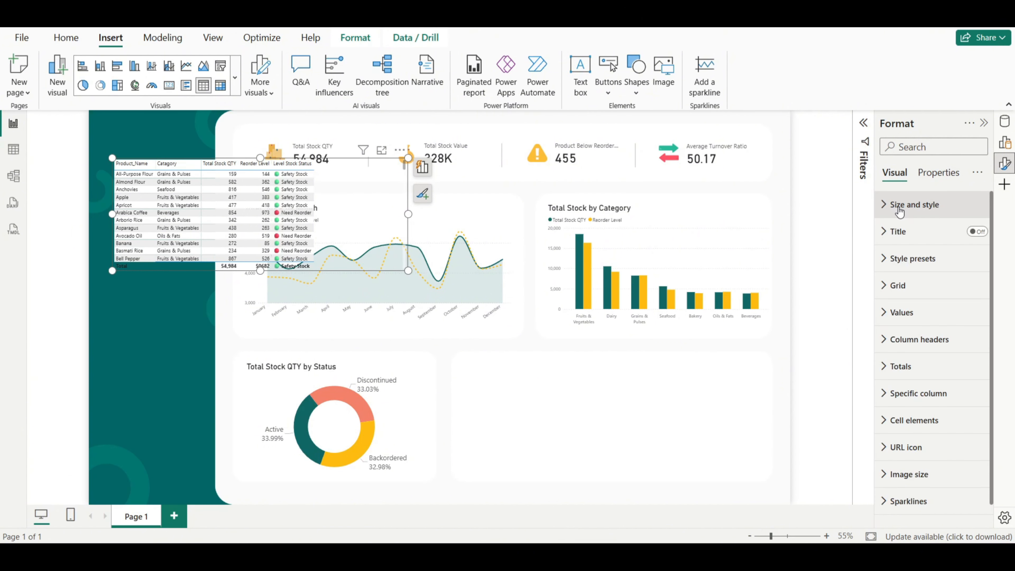
{"action": "left_click_drag", "start_coordinate": [353, 181], "coordinate": [707, 386]}
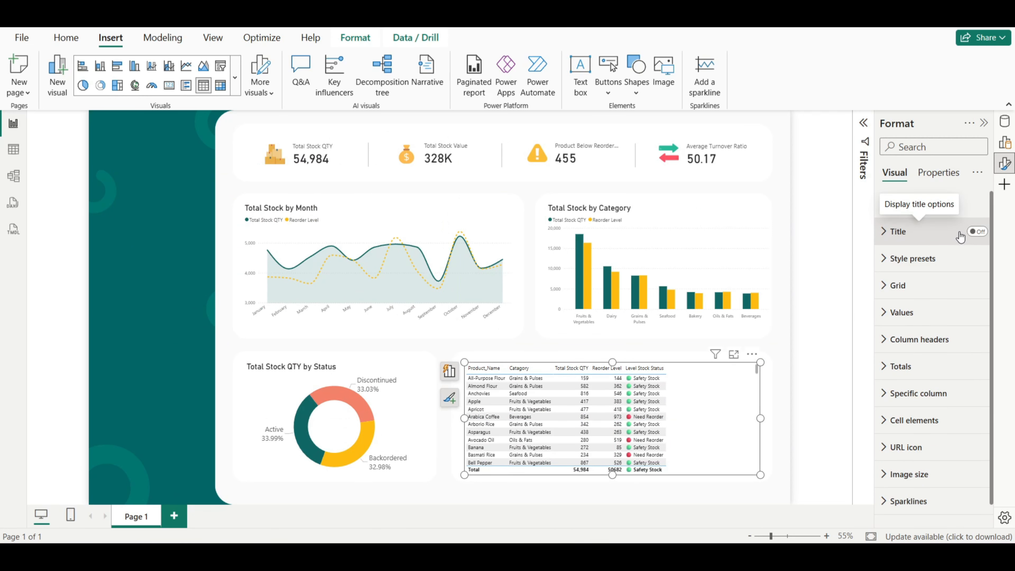
Step: Turn on the table's title, set its text to "Stock Level Status" and its font size to 18
{"action": "left_click", "coordinate": [977, 231]}
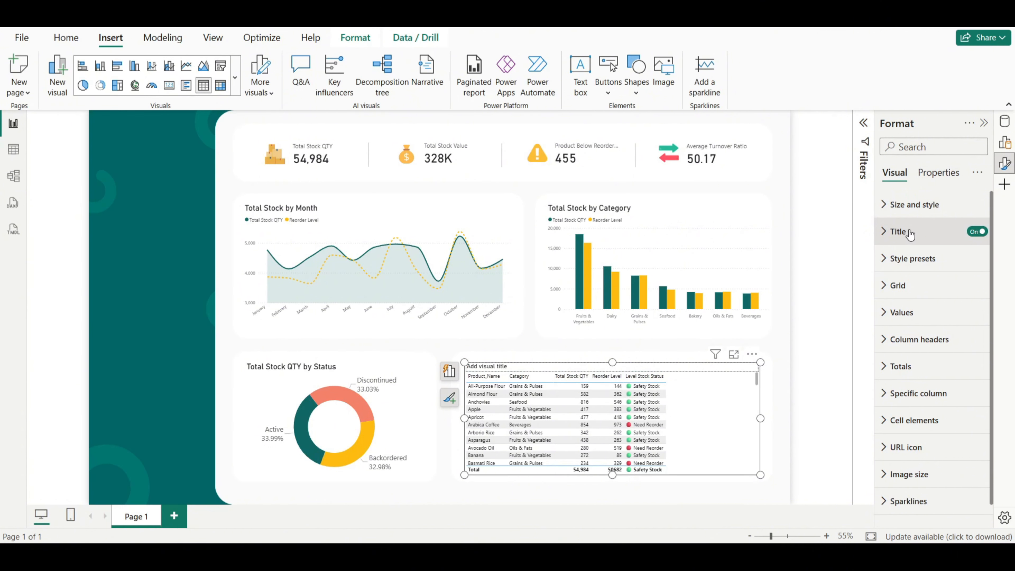
{"action": "left_click", "coordinate": [892, 231]}
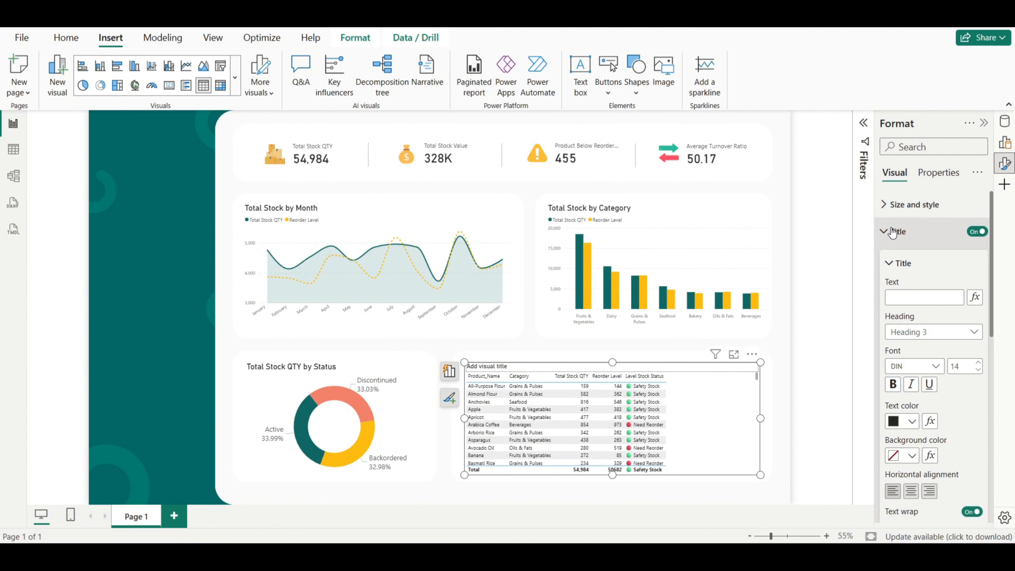
{"action": "left_click", "coordinate": [906, 299]}
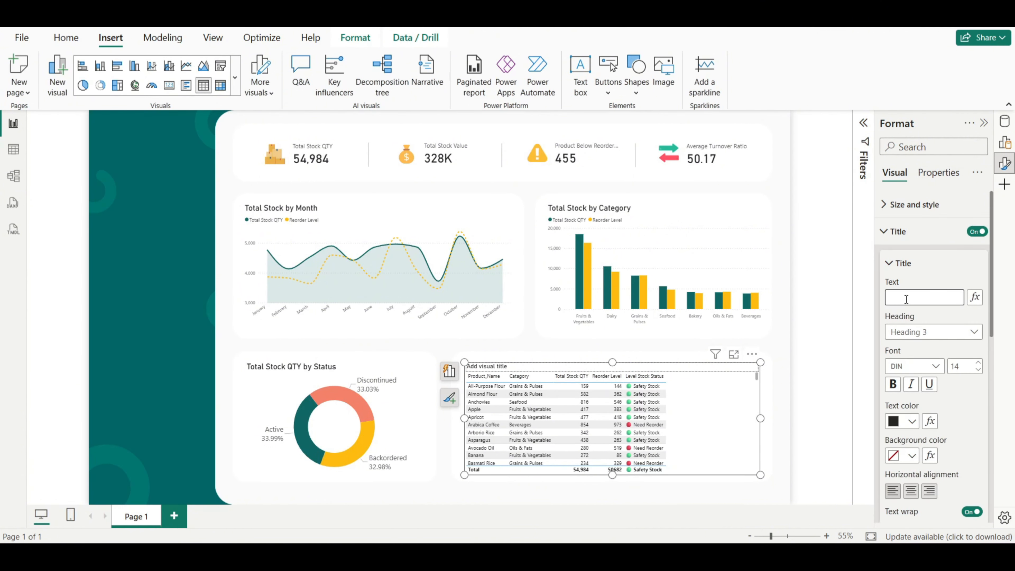
{"action": "type", "text": "Stock Level Status"}
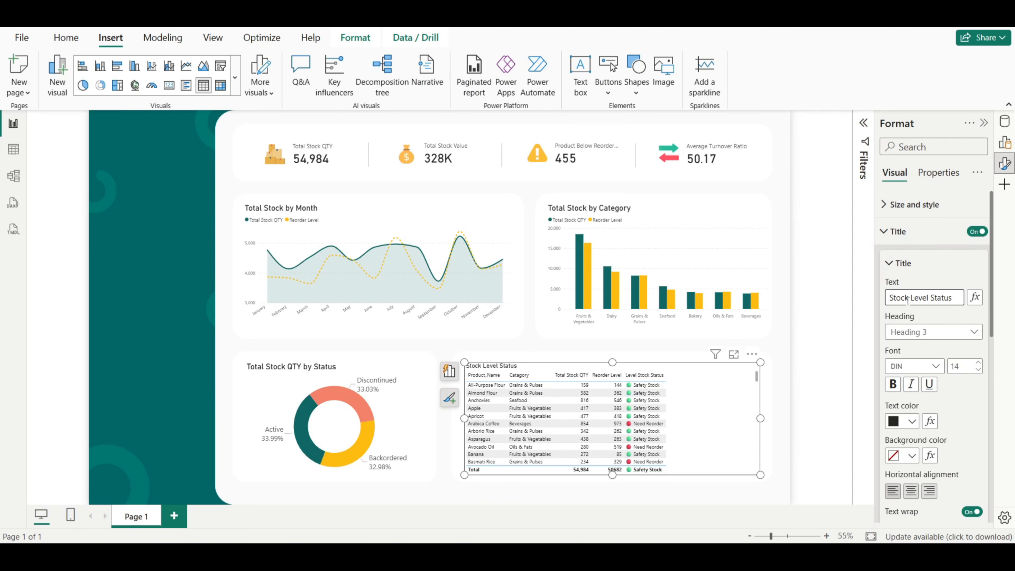
{"action": "double_click", "coordinate": [962, 368]}
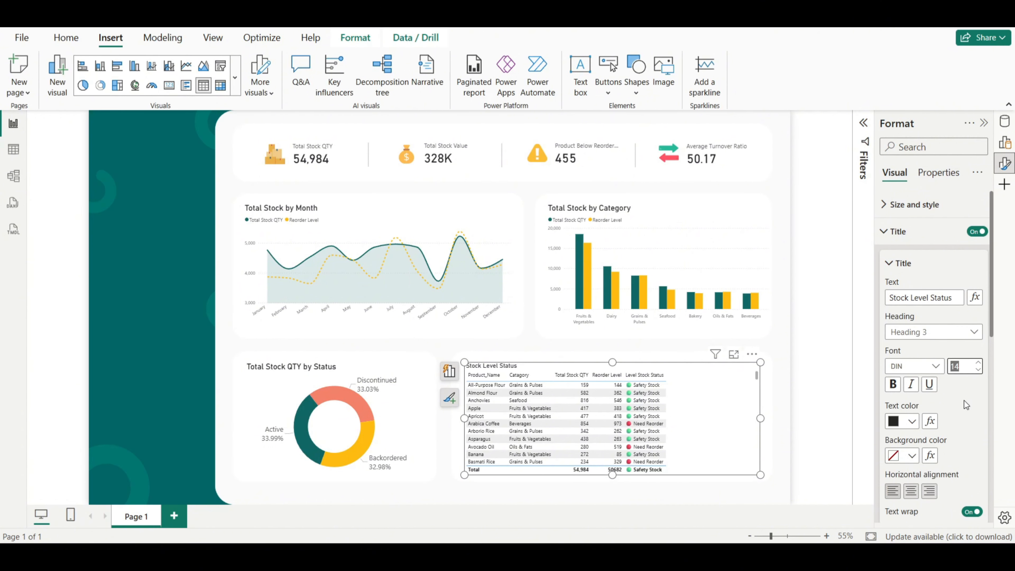
{"action": "type", "text": "18"}
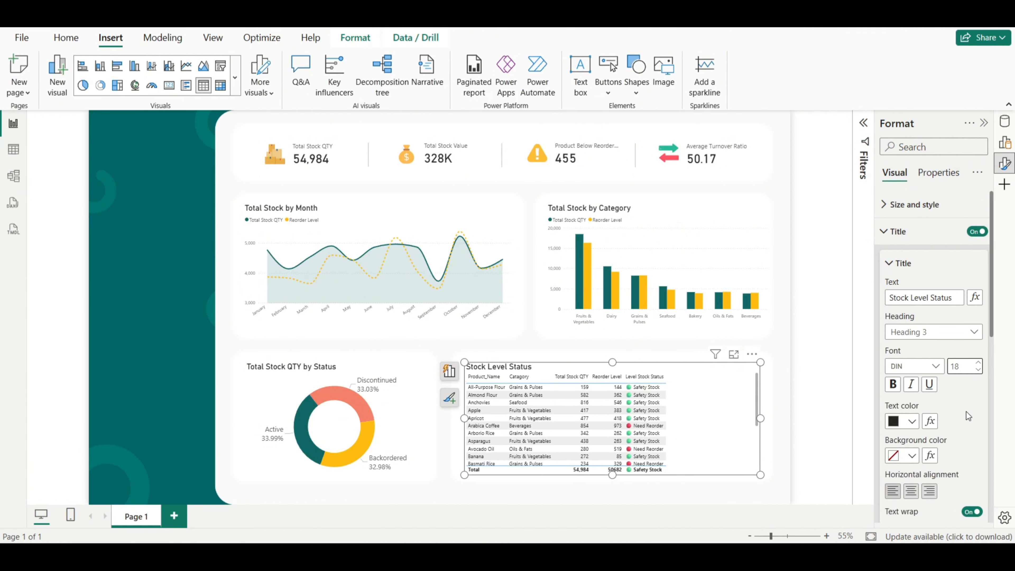
Step: Set the title spacing of the stock table to 10 px between label and values
{"action": "scroll", "coordinate": [965, 412], "scroll_direction": "down", "scroll_amount": 3}
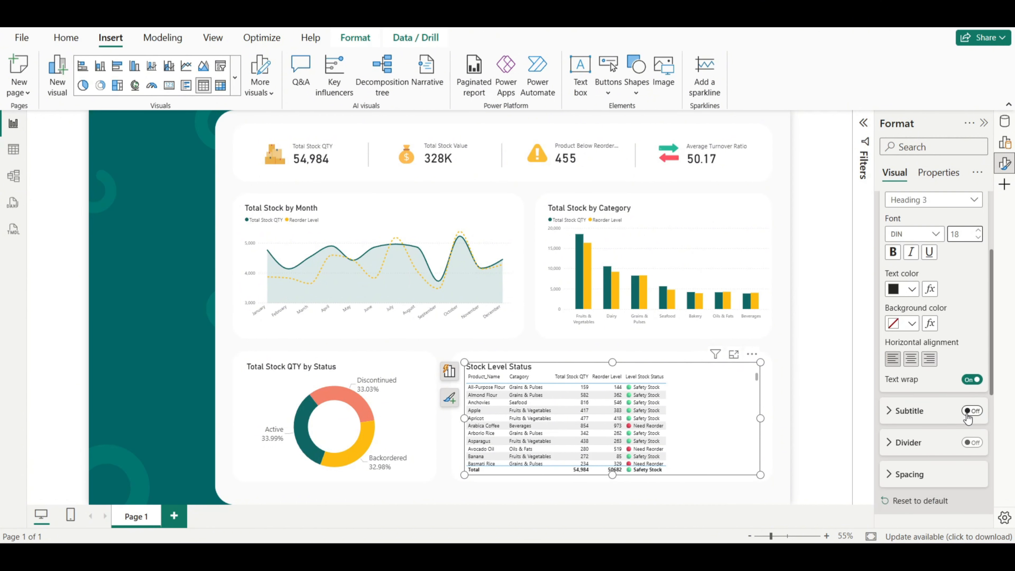
{"action": "scroll", "coordinate": [992, 397], "scroll_direction": "down", "scroll_amount": 1}
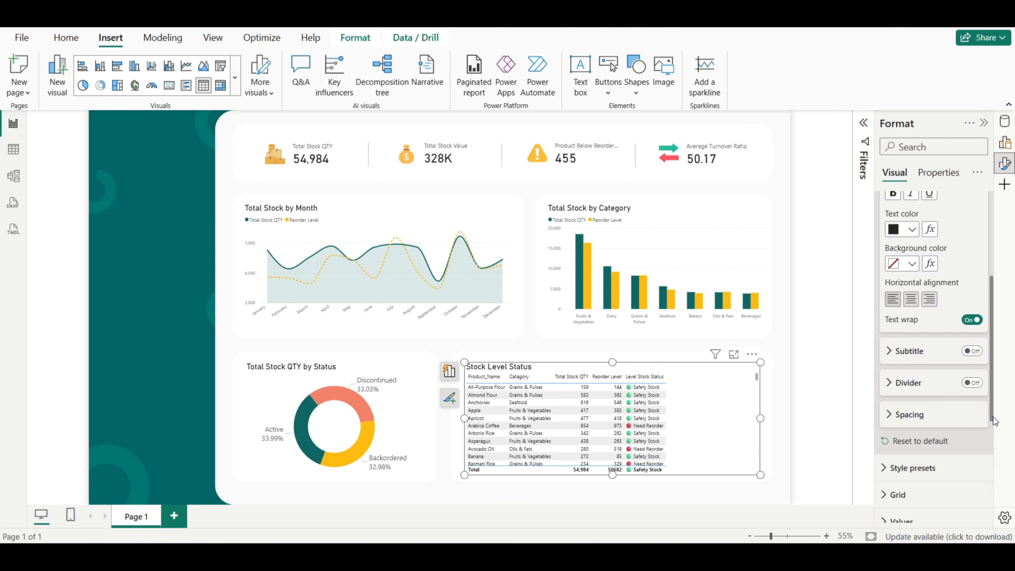
{"action": "left_click", "coordinate": [892, 416]}
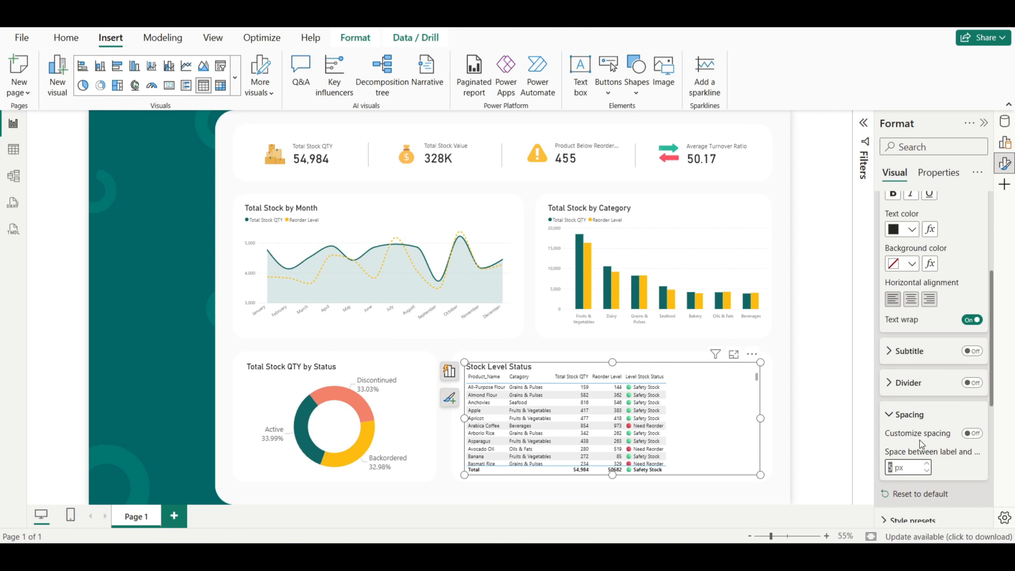
{"action": "key", "text": "Return"}
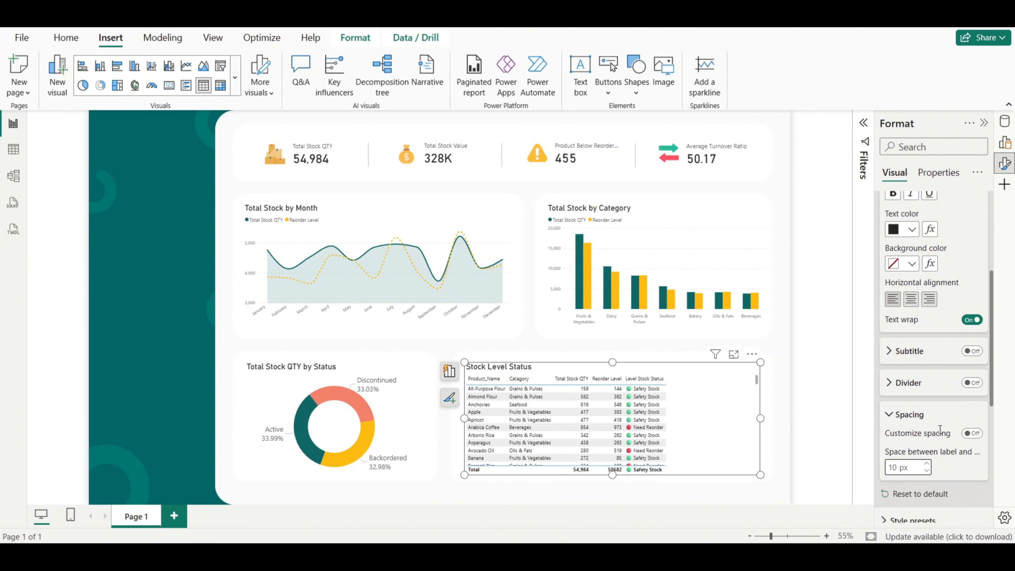
{"action": "scroll", "coordinate": [993, 401], "scroll_direction": "up", "scroll_amount": 10}
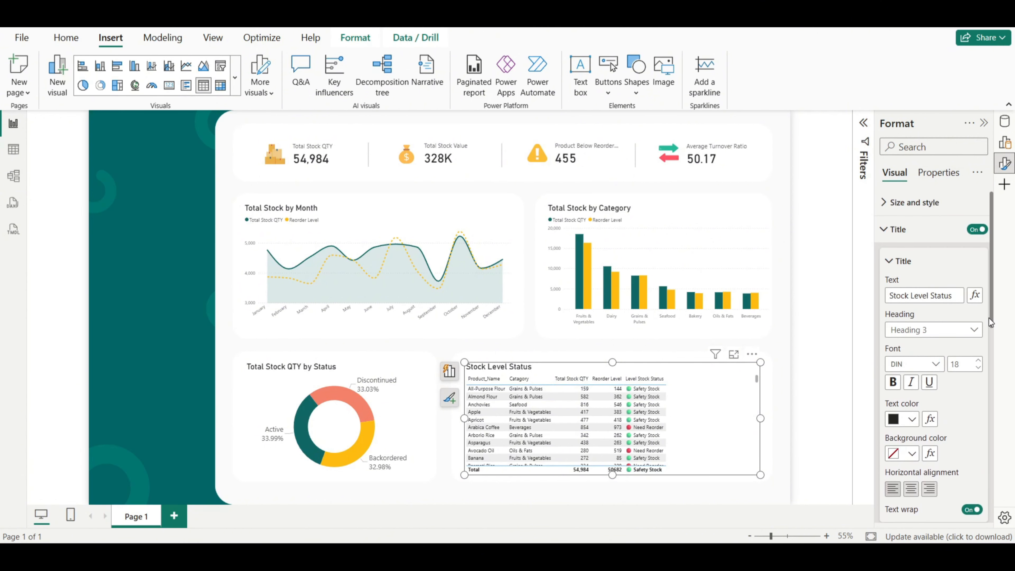
{"action": "left_click", "coordinate": [890, 239]}
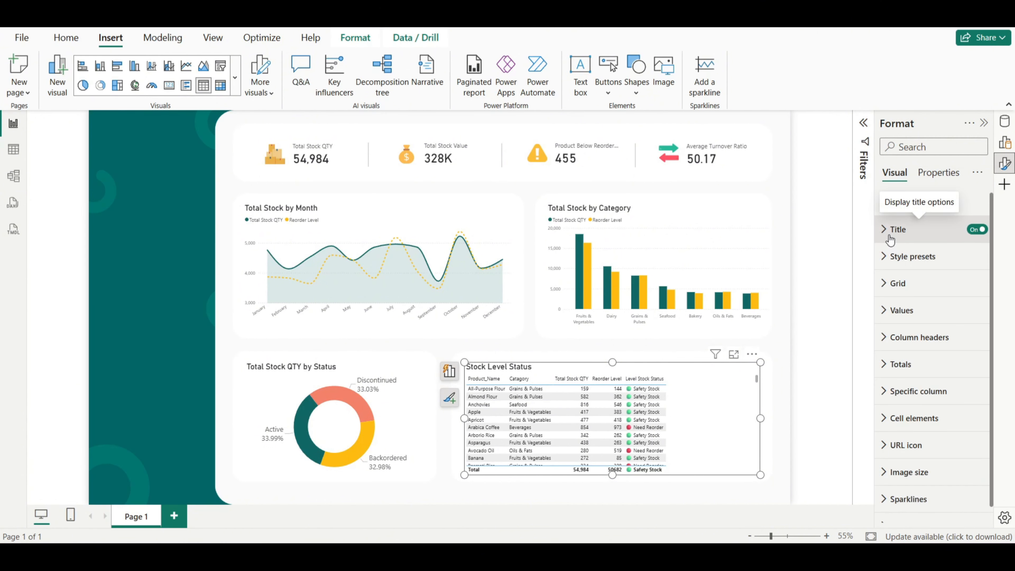
Step: Apply the Minimal style preset to the stock table
{"action": "left_click", "coordinate": [893, 258]}
{"action": "left_click", "coordinate": [906, 300]}
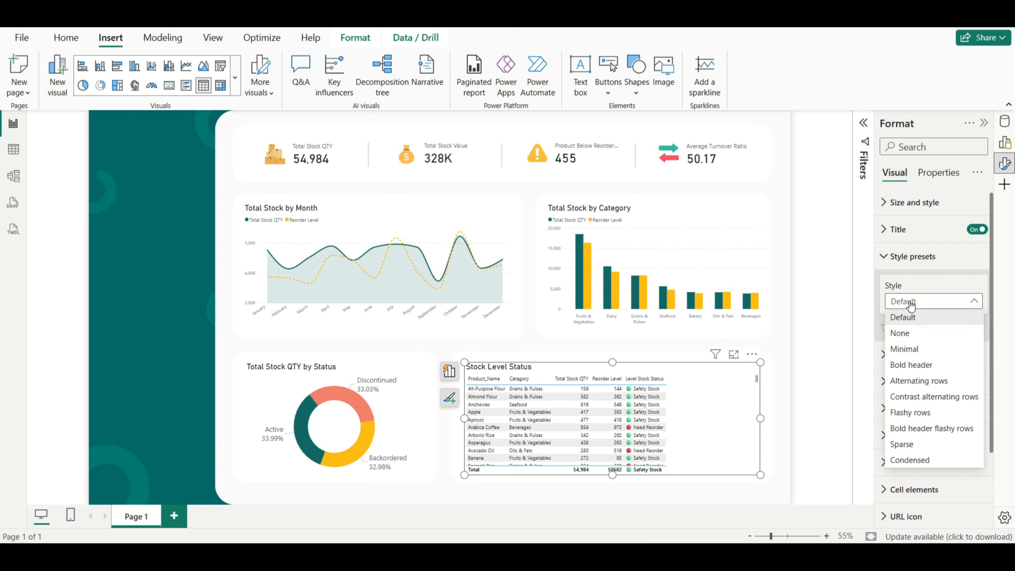
{"action": "left_click", "coordinate": [913, 350]}
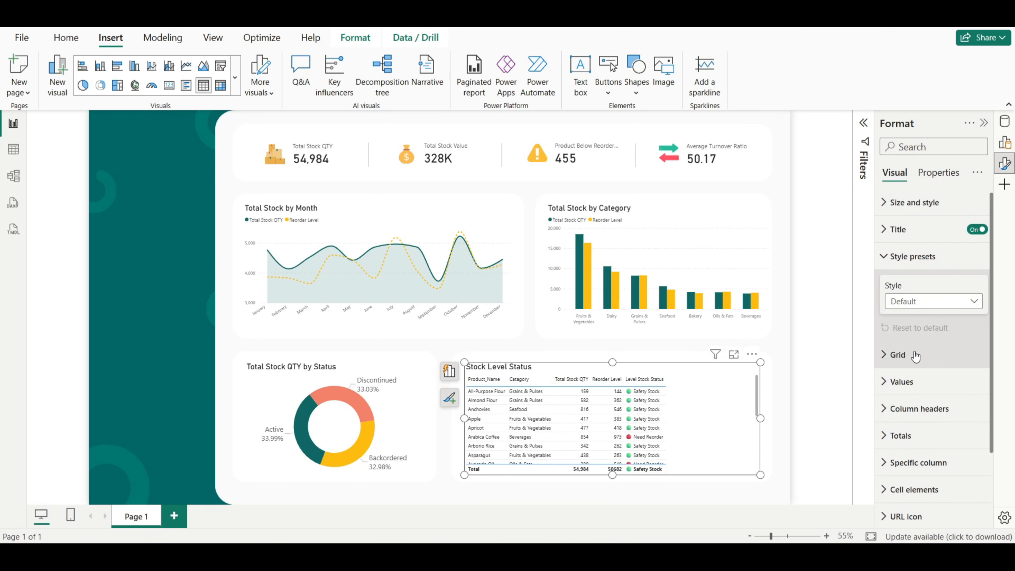
{"action": "left_click", "coordinate": [894, 261]}
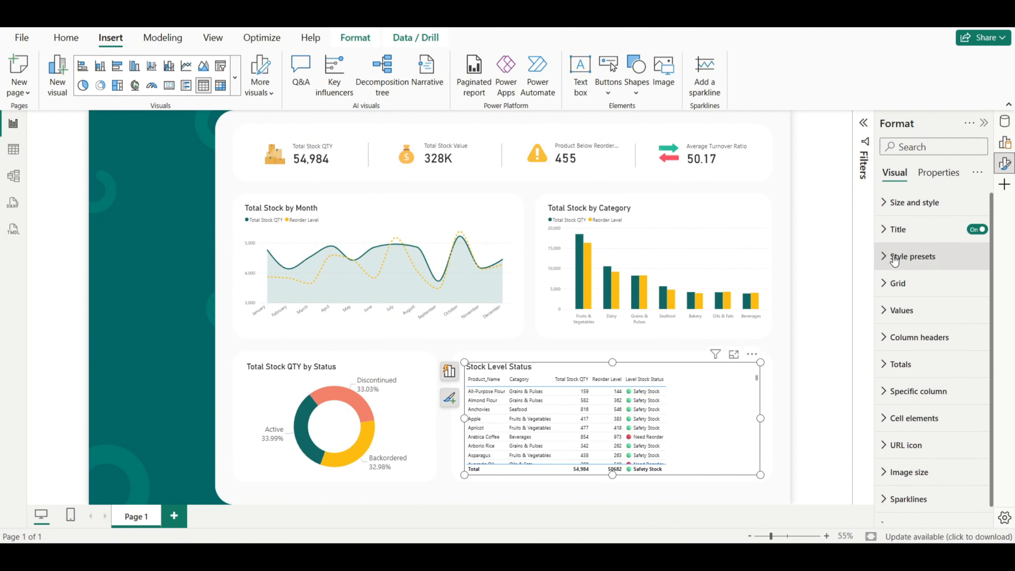
Step: Set the font size of the stock table's values to 14
{"action": "left_click", "coordinate": [896, 310]}
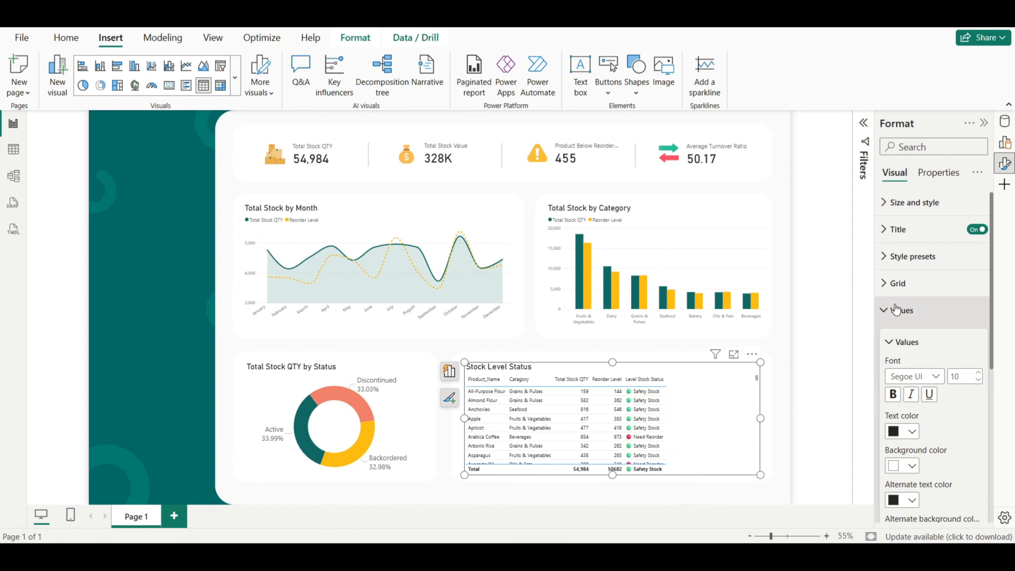
{"action": "left_click", "coordinate": [959, 377]}
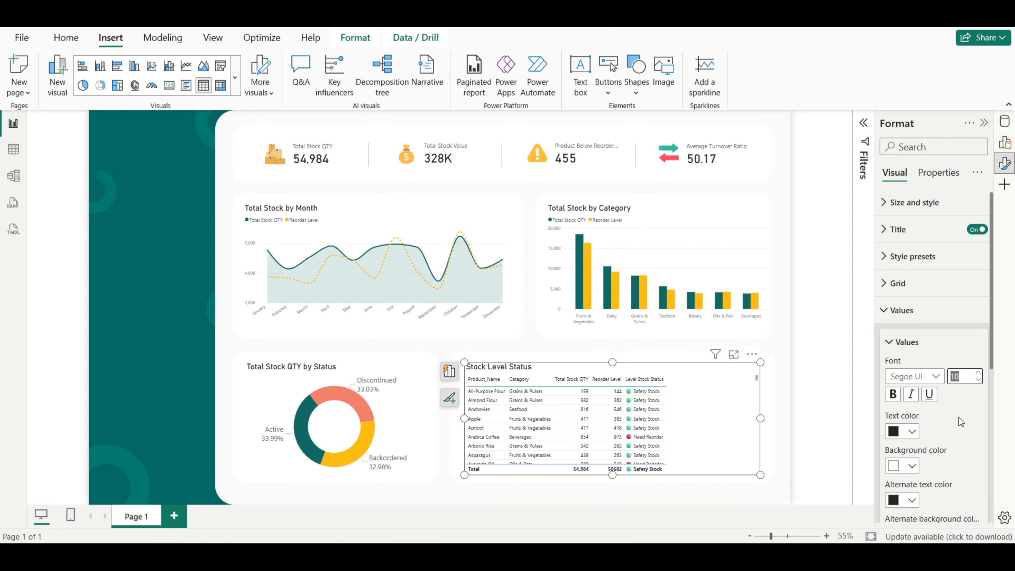
{"action": "type", "text": "14"}
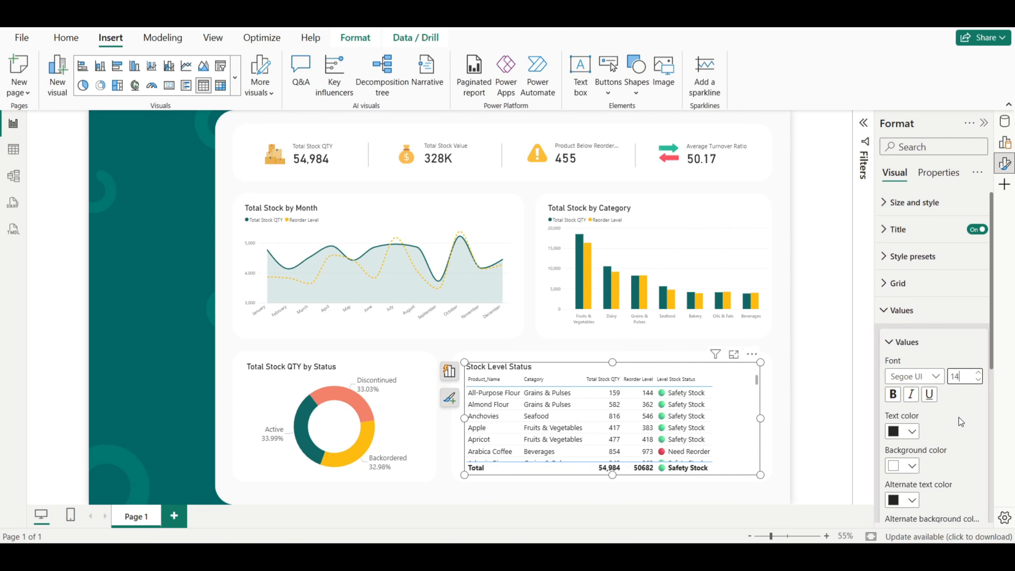
{"action": "left_click", "coordinate": [905, 312]}
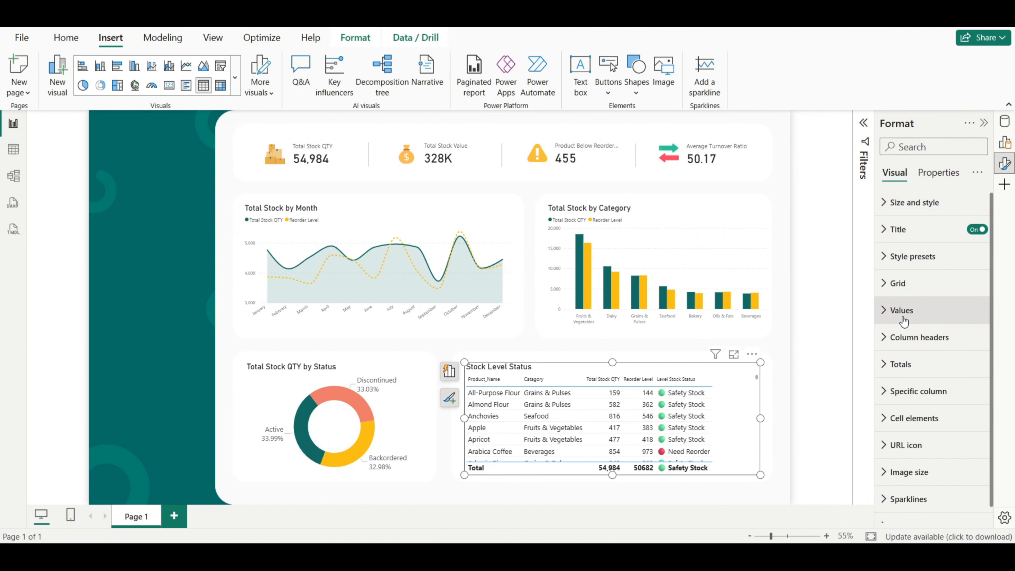
Step: Set the font size of the stock table's column headers to 14
{"action": "left_click", "coordinate": [908, 337]}
{"action": "left_click", "coordinate": [957, 404]}
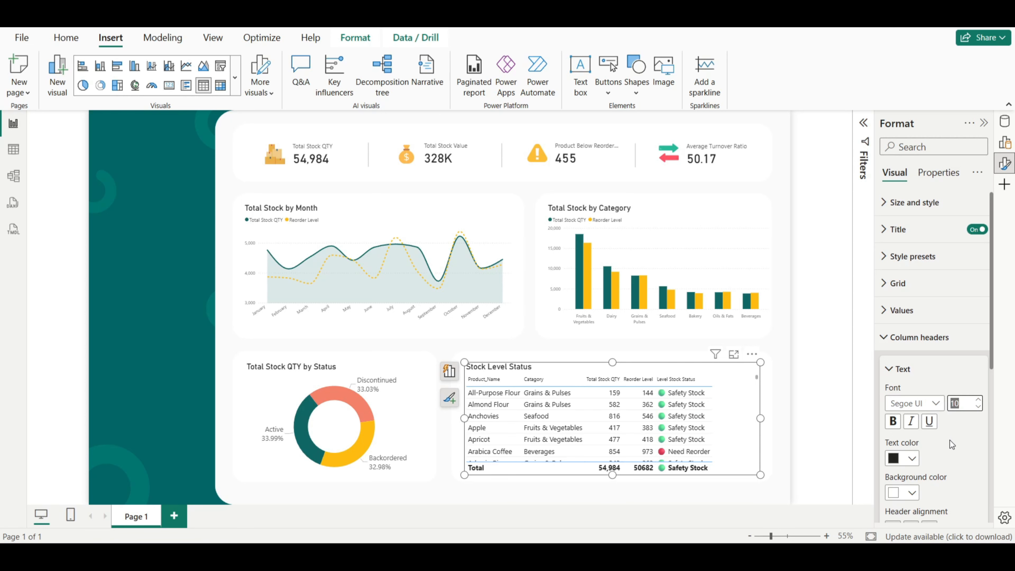
{"action": "type", "text": "14"}
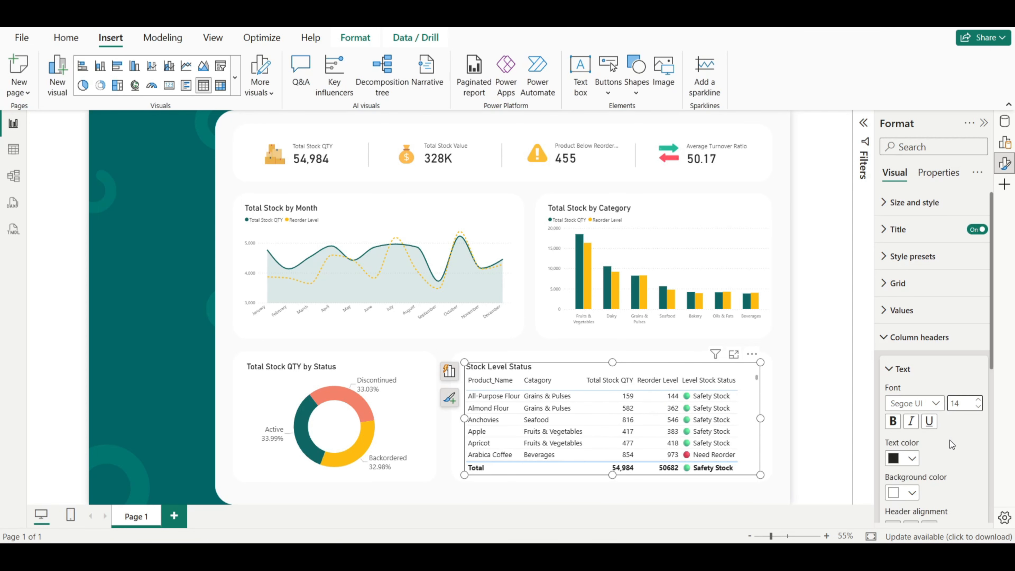
{"action": "left_click_drag", "start_coordinate": [993, 315], "coordinate": [993, 386]}
{"action": "left_click", "coordinate": [974, 421]}
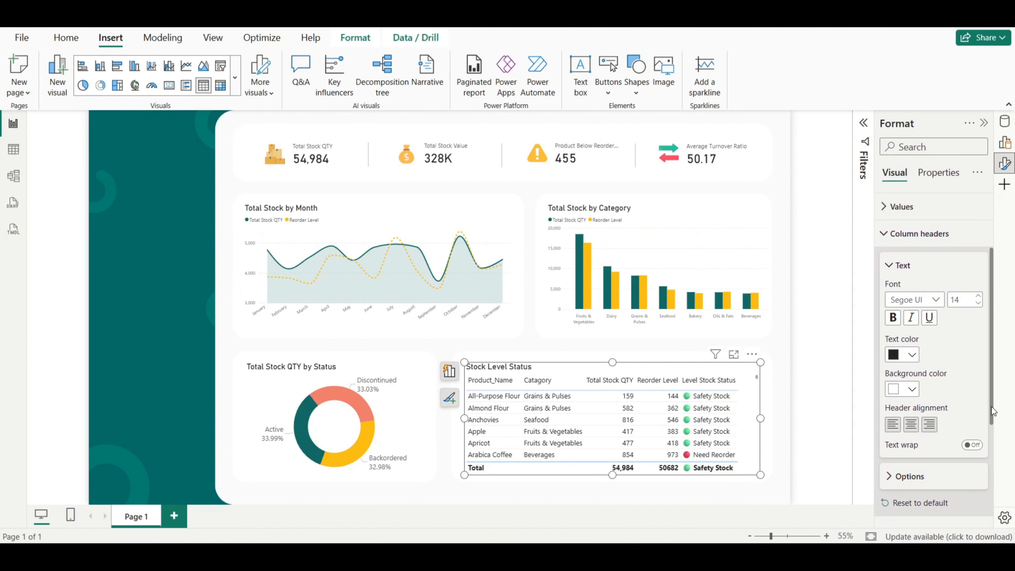
{"action": "left_click", "coordinate": [888, 236]}
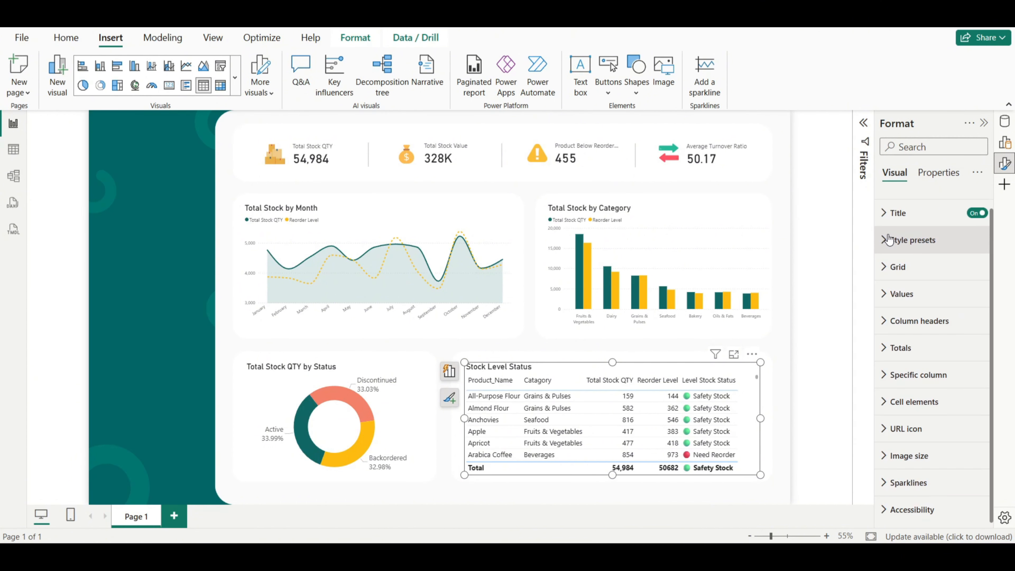
Step: Turn off the totals row of the stock table
{"action": "left_click", "coordinate": [890, 355]}
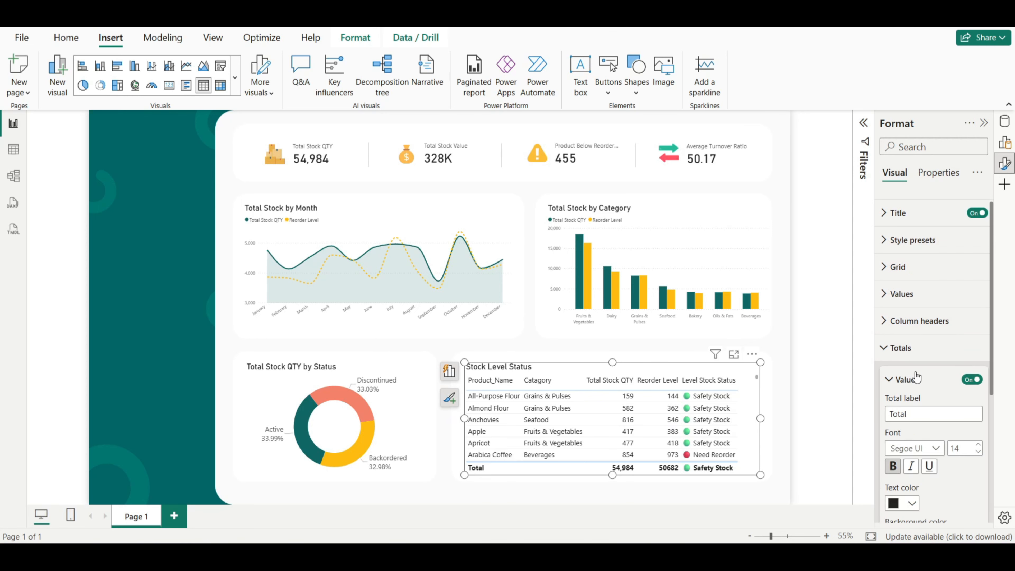
{"action": "left_click", "coordinate": [971, 382]}
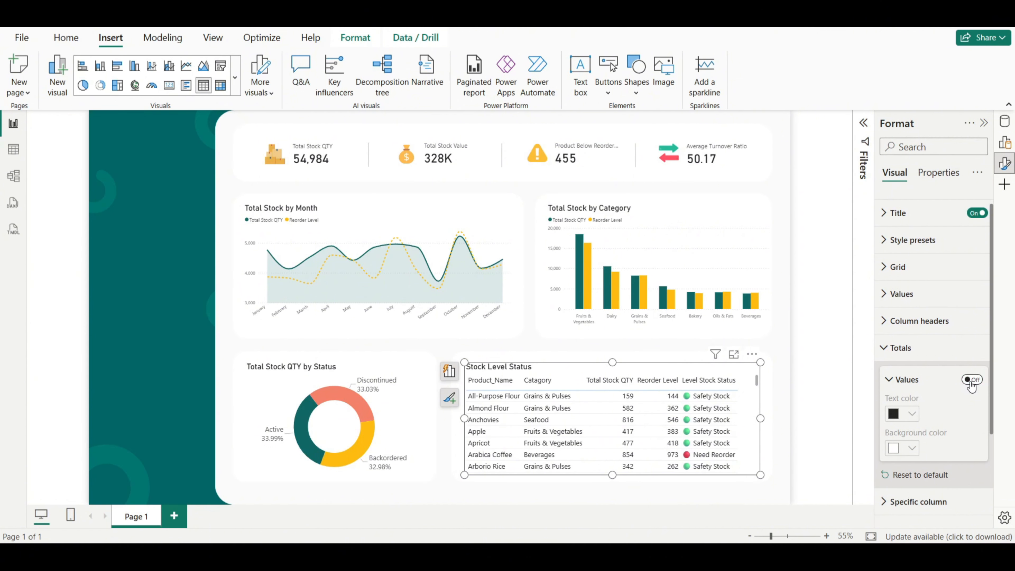
{"action": "left_click", "coordinate": [893, 351]}
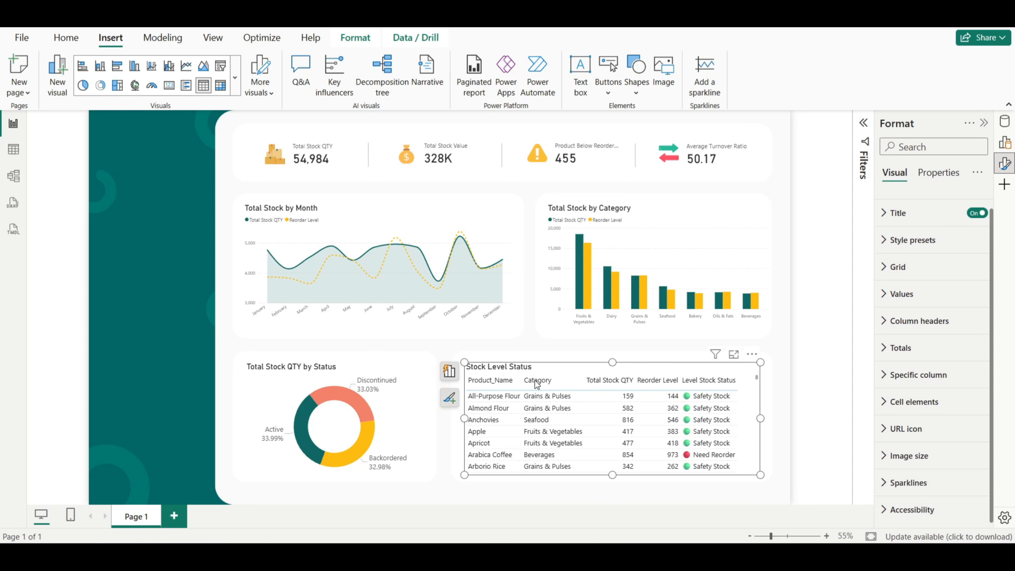
Step: Widen the Product_Name, Reorder Level and Level Stock Status columns slightly to spread the table across its card, and deselect the table
{"action": "left_click_drag", "start_coordinate": [520, 384], "coordinate": [526, 385]}
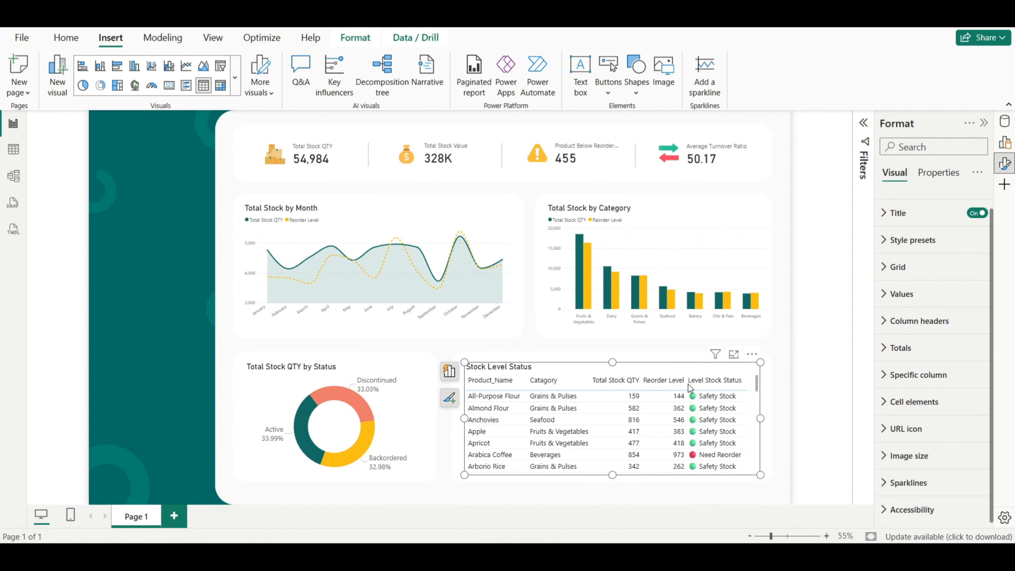
{"action": "left_click_drag", "start_coordinate": [686, 386], "coordinate": [691, 386]}
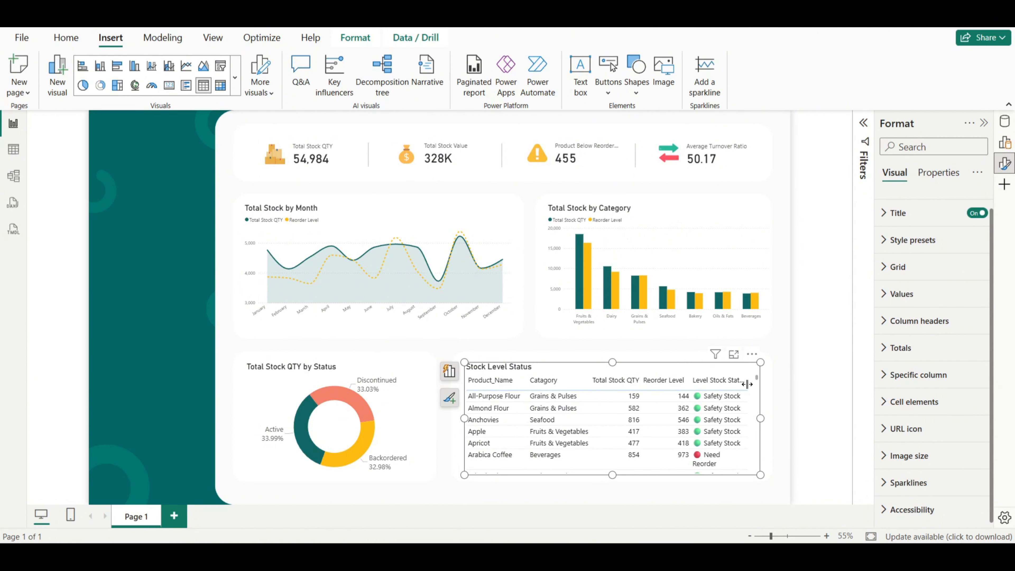
{"action": "left_click_drag", "start_coordinate": [640, 383], "coordinate": [644, 384]}
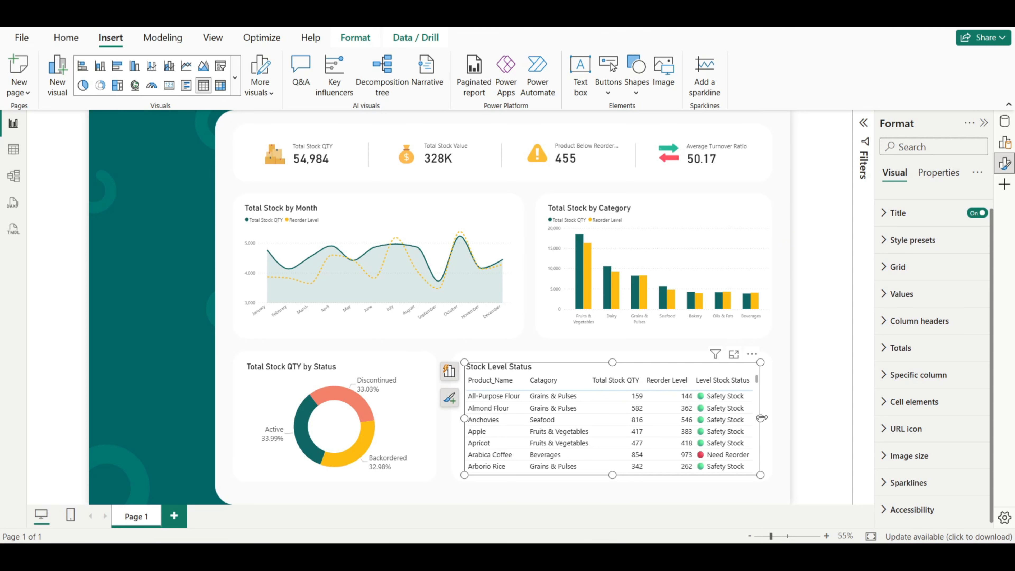
{"action": "left_click", "coordinate": [799, 407]}
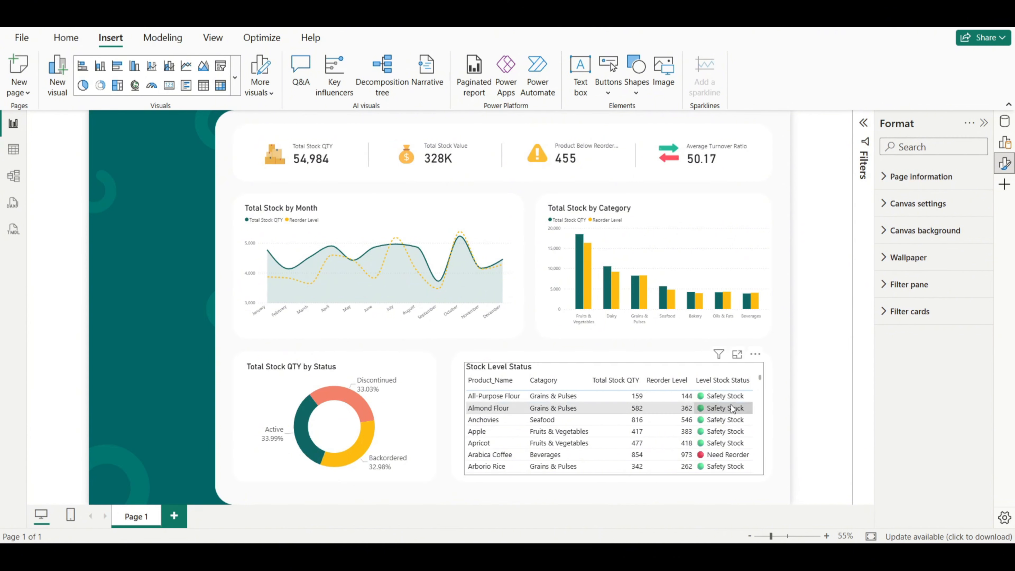
Step: Look through the product rows of the Stock Level Status table and return to its first row
{"action": "scroll", "coordinate": [732, 408], "scroll_direction": "down", "scroll_amount": 5}
{"action": "scroll", "coordinate": [732, 408], "scroll_direction": "down", "scroll_amount": 10}
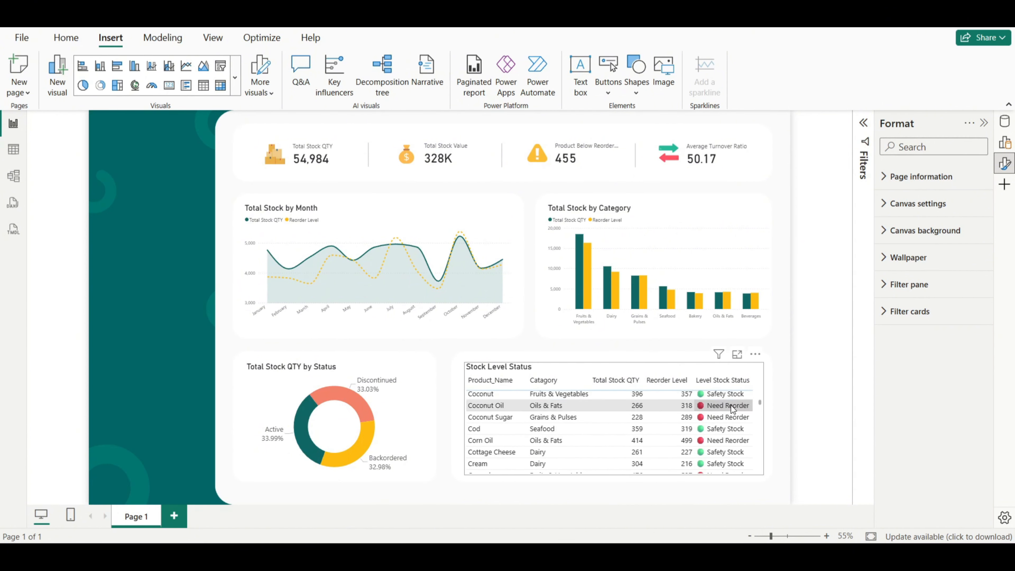
{"action": "scroll", "coordinate": [731, 406], "scroll_direction": "down", "scroll_amount": 10}
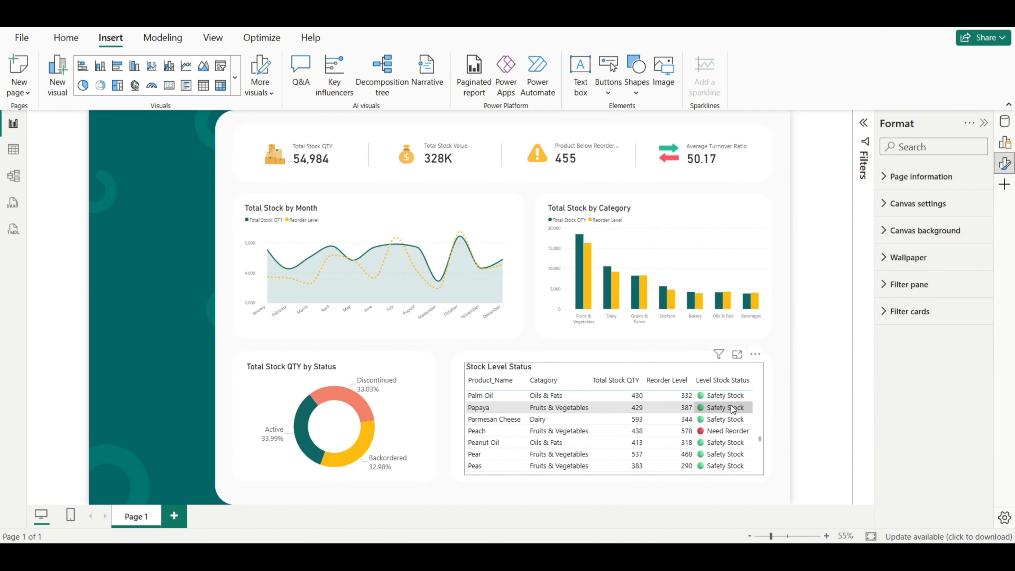
{"action": "scroll", "coordinate": [731, 405], "scroll_direction": "up", "scroll_amount": 20}
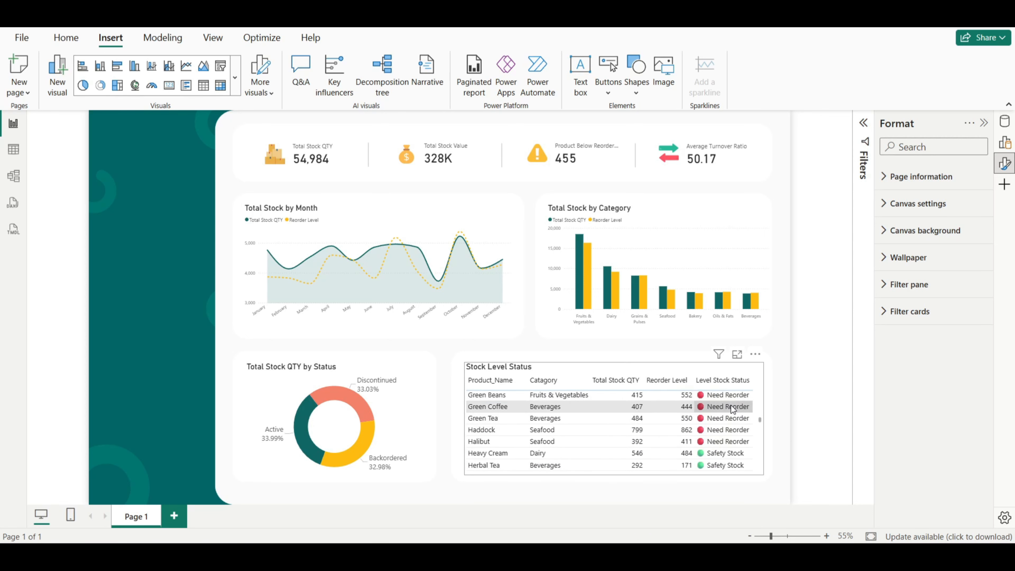
{"action": "scroll", "coordinate": [731, 405], "scroll_direction": "up", "scroll_amount": 10}
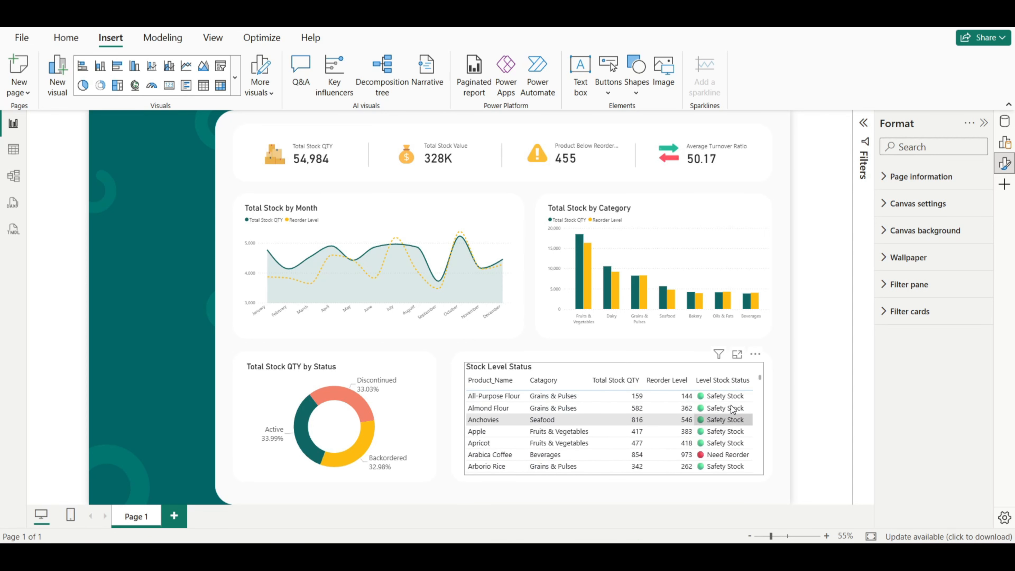
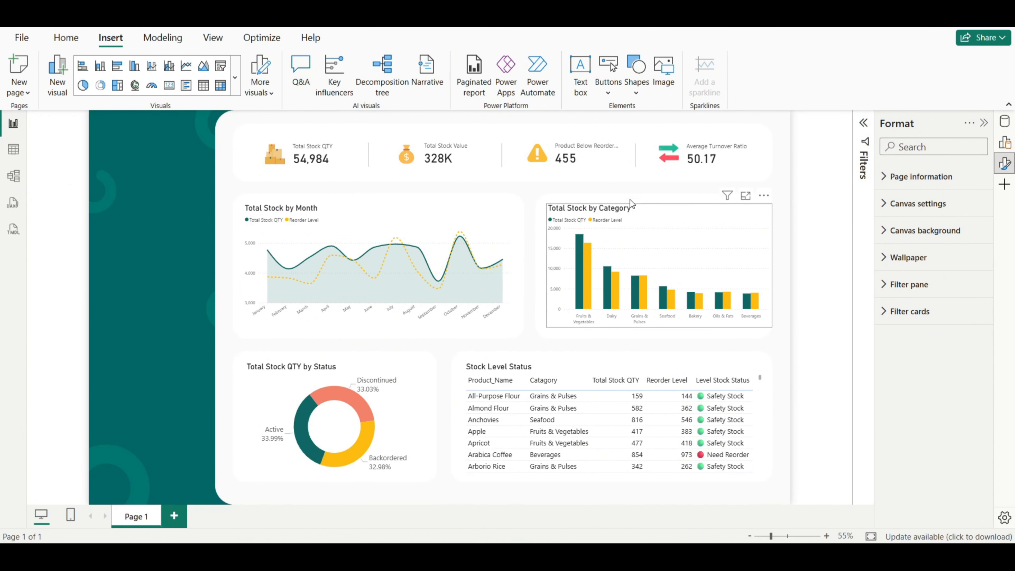
Step: Insert the image Grocery Logo.png from the Grocery Inventory Dashboard folder onto the report page
{"action": "left_click", "coordinate": [664, 71]}
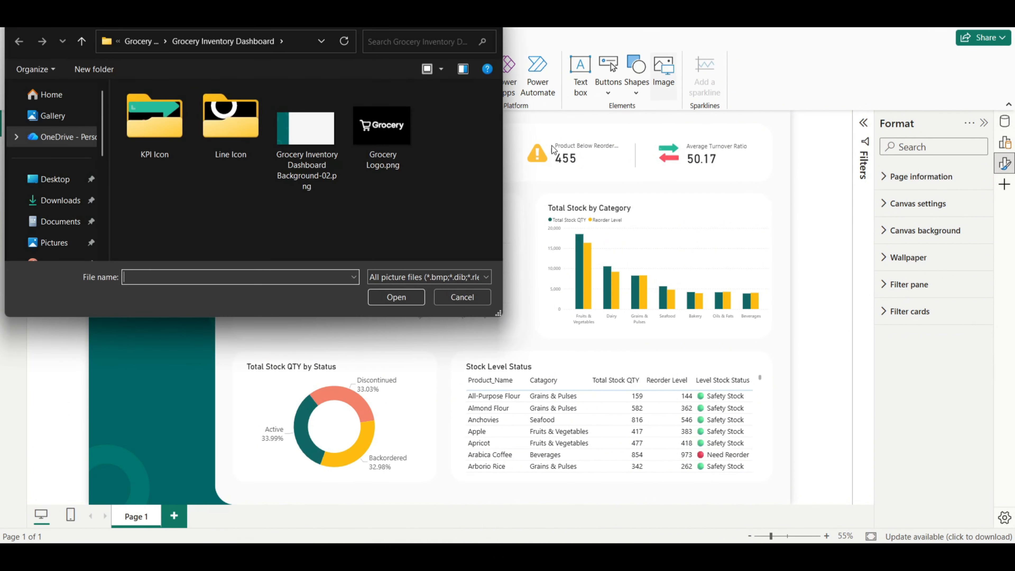
{"action": "left_click", "coordinate": [388, 130]}
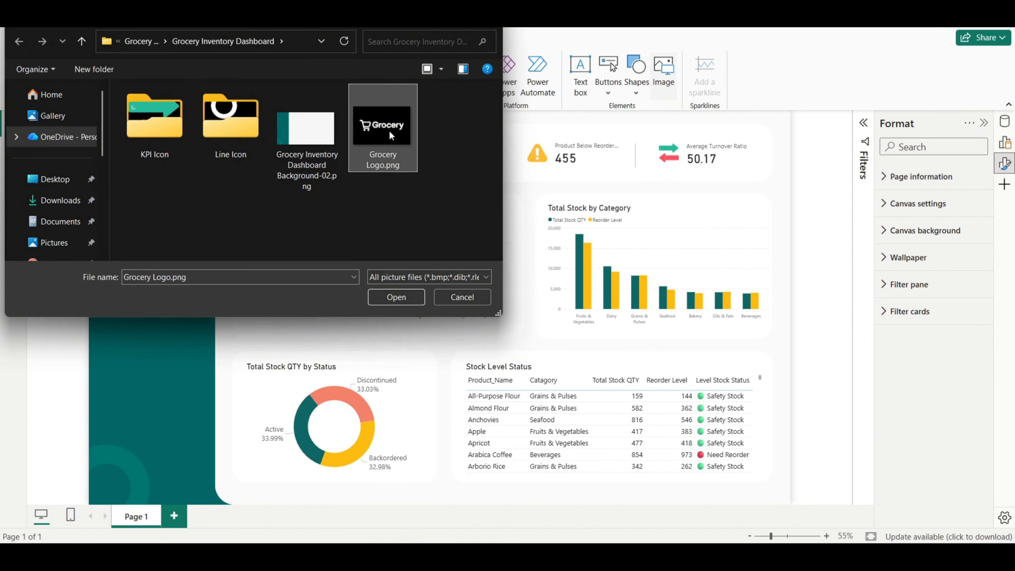
{"action": "left_click", "coordinate": [403, 294]}
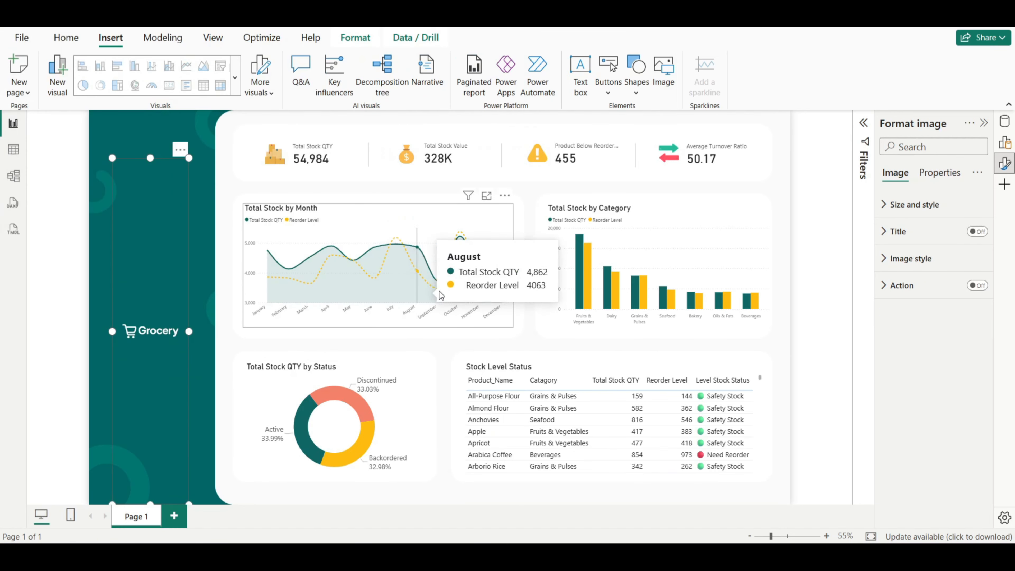
Step: Unlock the logo image's aspect ratio and set its height to 200 and width to 300
{"action": "left_click", "coordinate": [885, 206]}
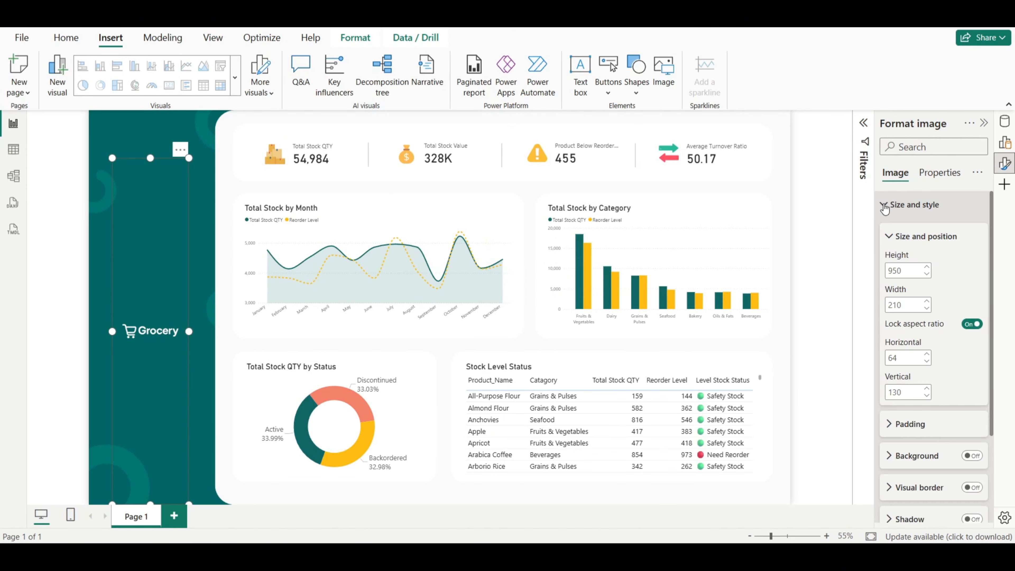
{"action": "left_click", "coordinate": [972, 323]}
{"action": "left_click", "coordinate": [904, 271]}
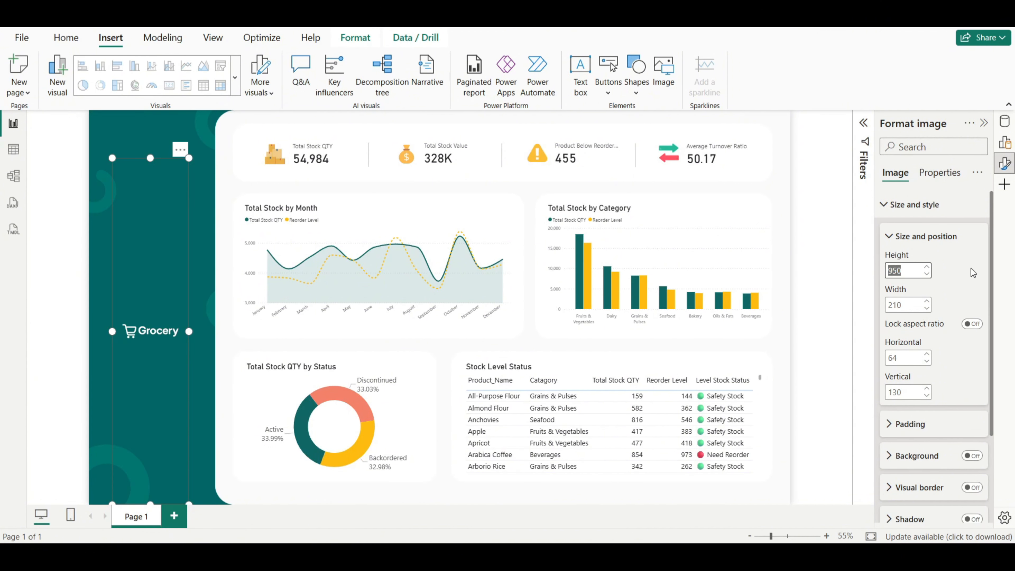
{"action": "type", "text": "200"}
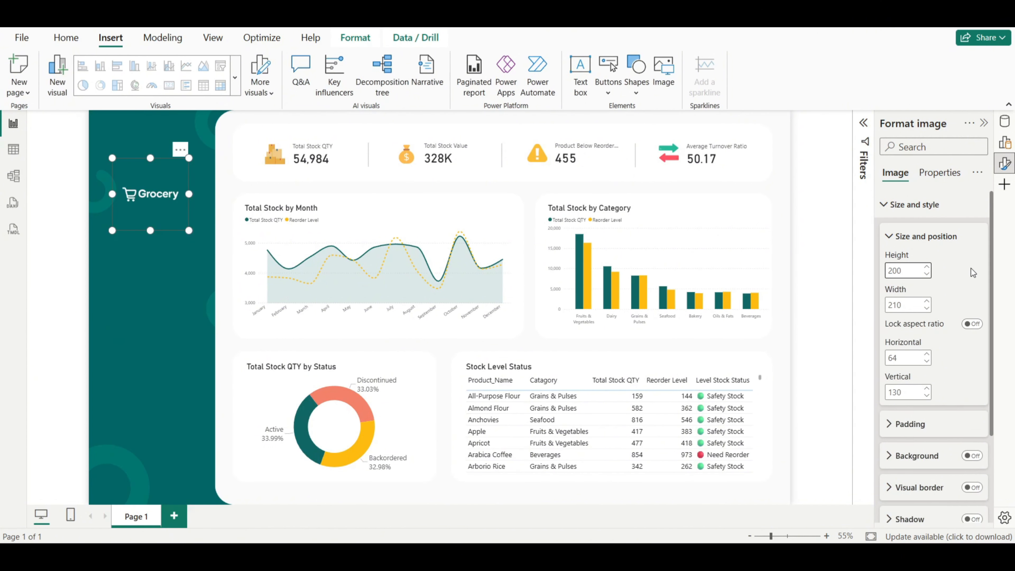
{"action": "key", "text": "Tab"}
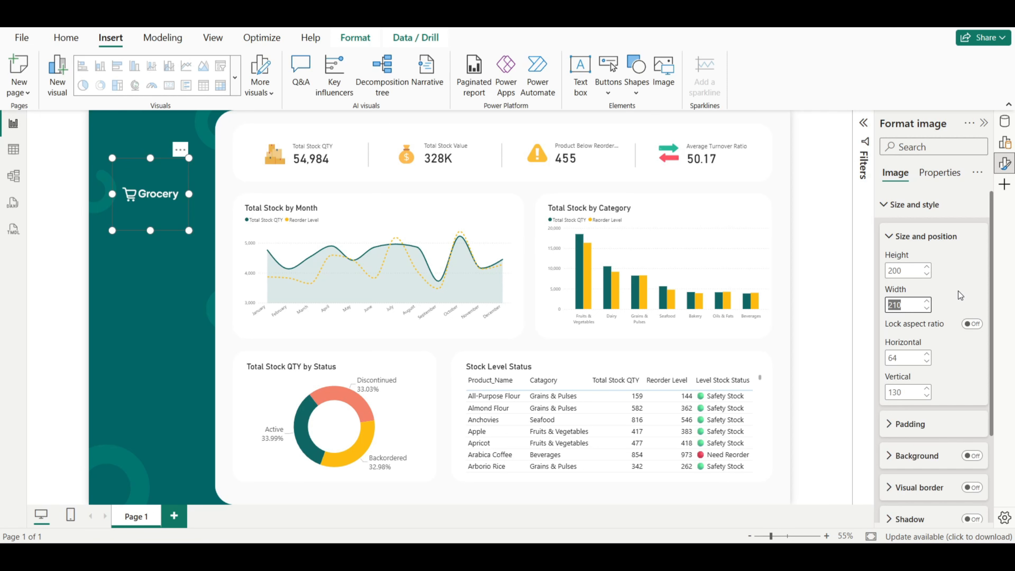
{"action": "type", "text": "300"}
{"action": "key", "text": "Return"}
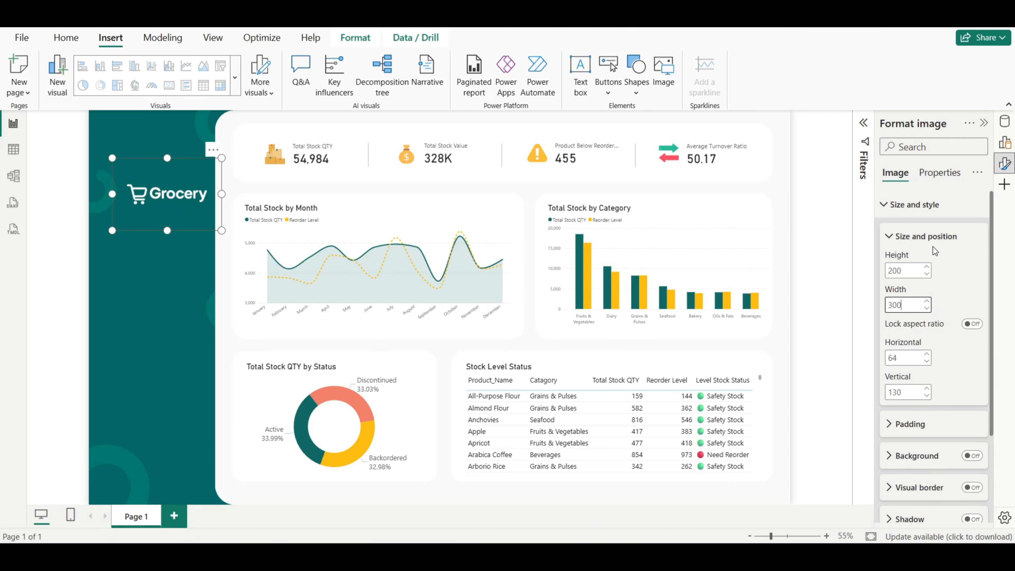
Step: Move the Grocery logo to the upper end of the green sidebar, level with the KPI cards, and deselect it
{"action": "left_click", "coordinate": [908, 206]}
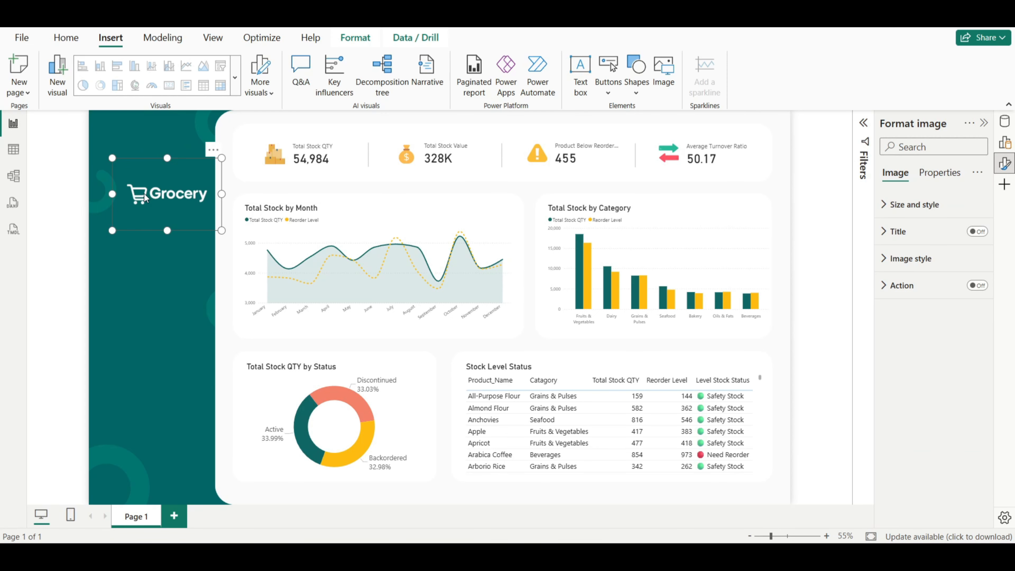
{"action": "left_click_drag", "start_coordinate": [180, 201], "coordinate": [167, 157]}
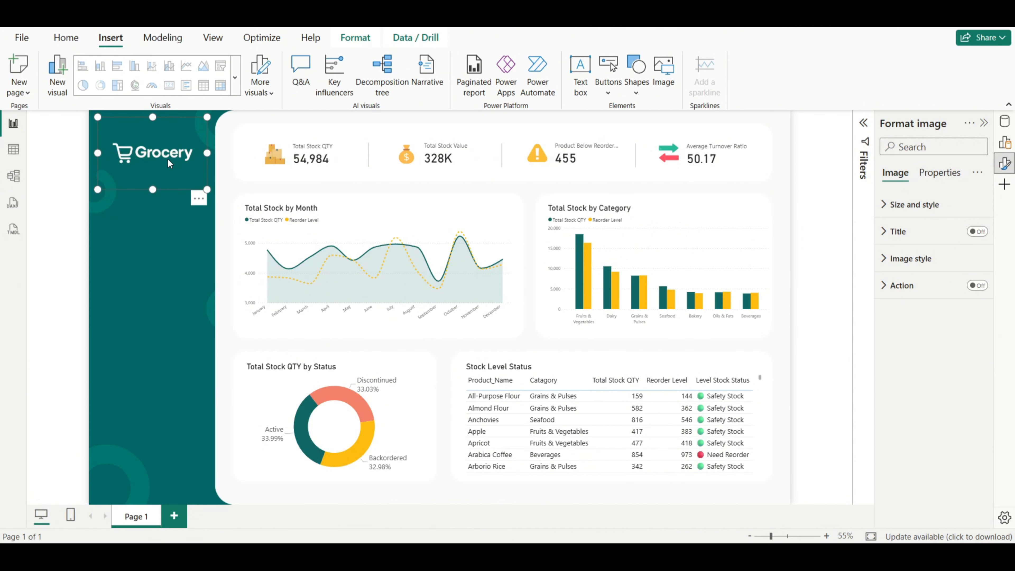
{"action": "left_click", "coordinate": [838, 242]}
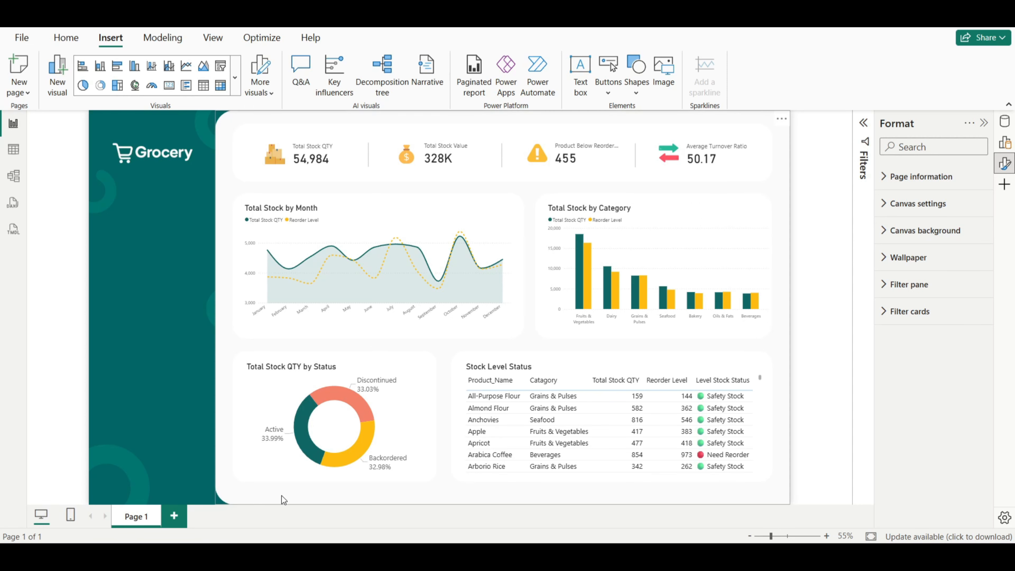
Step: Rename the dashboard's report page as Overview
{"action": "double_click", "coordinate": [138, 519]}
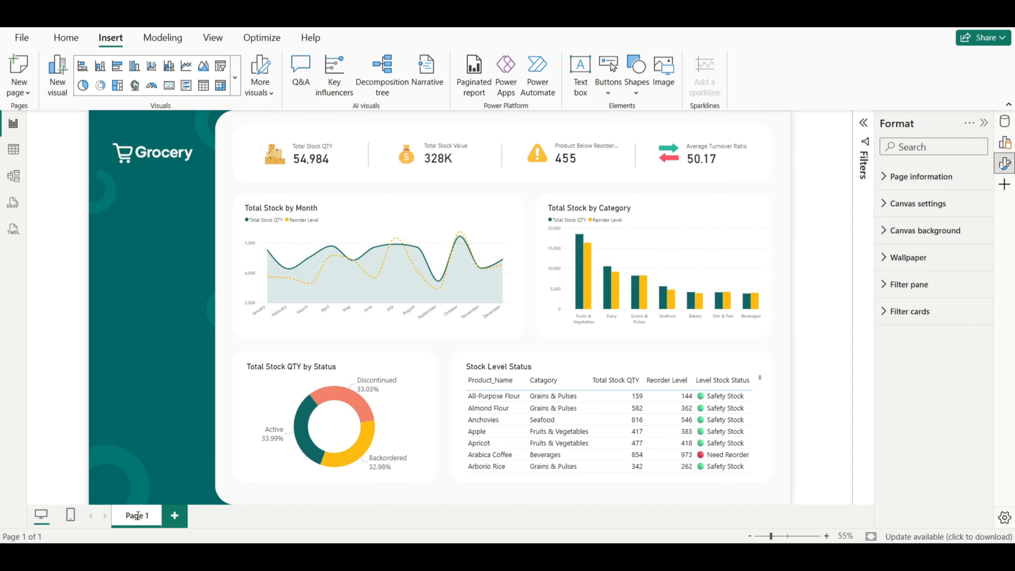
{"action": "key", "text": "ctrl+a"}
{"action": "type", "text": "O"}
{"action": "type", "text": "verview"}
{"action": "key", "text": "Return"}
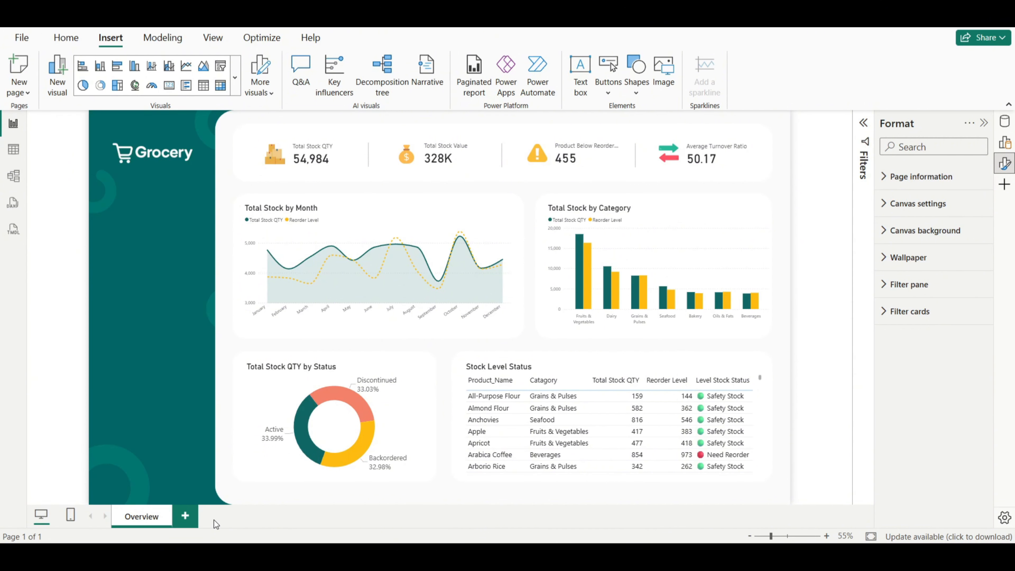
Step: Add a new report page and name it Sales Performance
{"action": "left_click", "coordinate": [187, 516]}
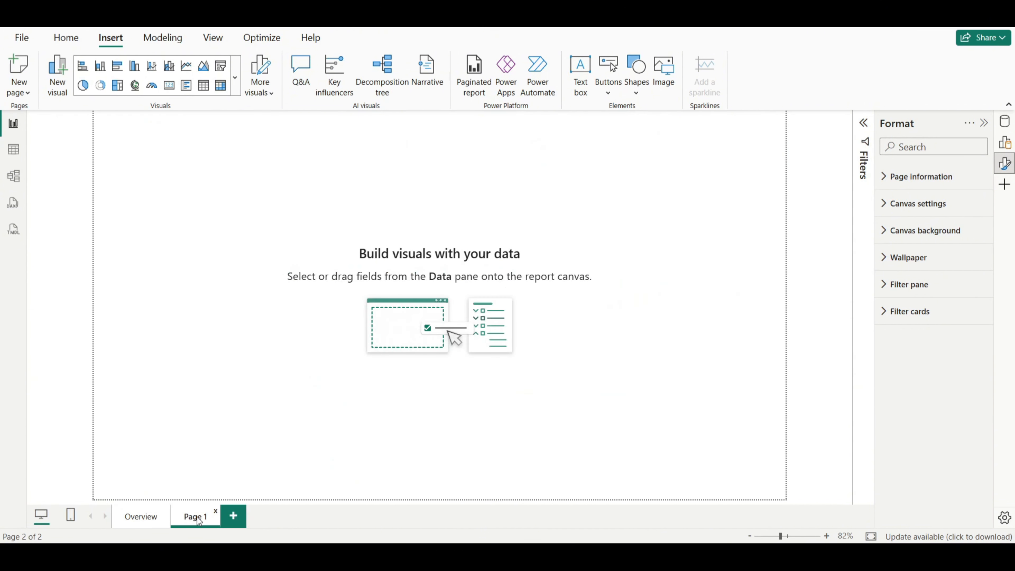
{"action": "double_click", "coordinate": [197, 516]}
{"action": "type", "text": "Saales"}
{"action": "key", "text": "BackSpace"}
{"action": "key", "text": "BackSpace"}
{"action": "key", "text": "BackSpace"}
{"action": "type", "text": "les Performance"}
{"action": "key", "text": "Return"}
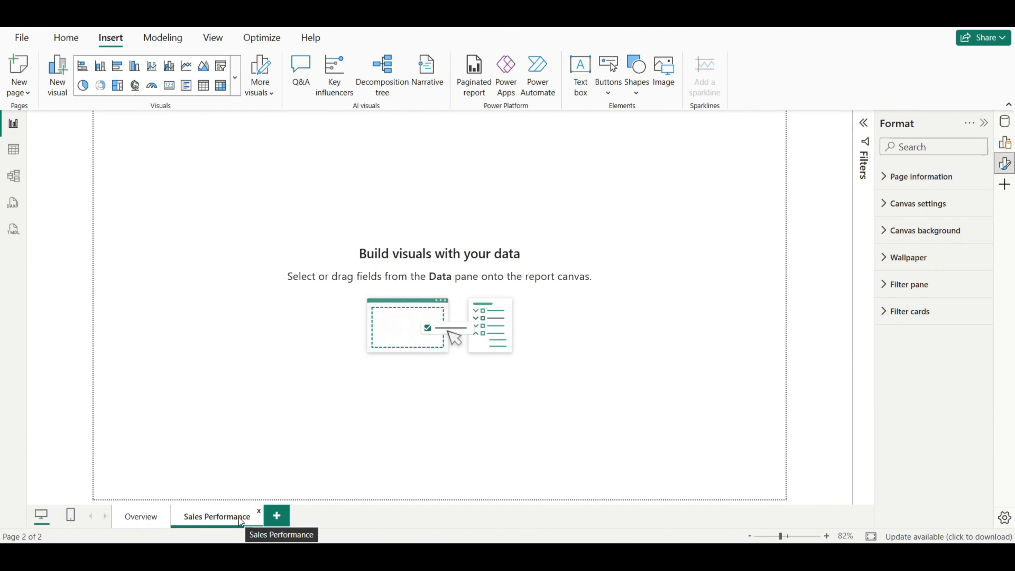
Step: Add a third report page and name it Supplier Analysis
{"action": "left_click", "coordinate": [276, 515]}
{"action": "double_click", "coordinate": [282, 515]}
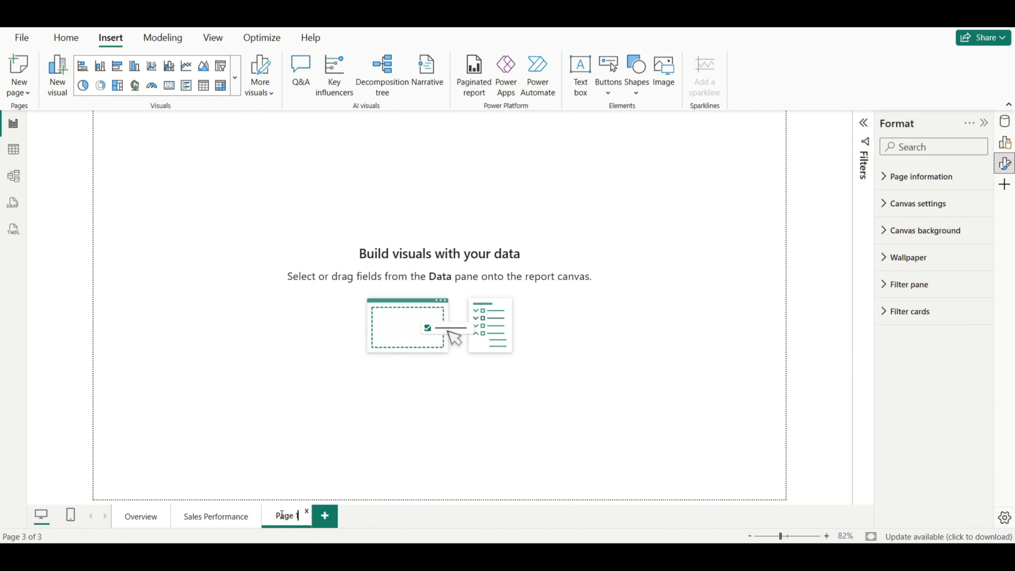
{"action": "key", "text": "ctrl+a"}
{"action": "type", "text": "Supplier"}
{"action": "type", "text": " Analysis"}
{"action": "key", "text": "Return"}
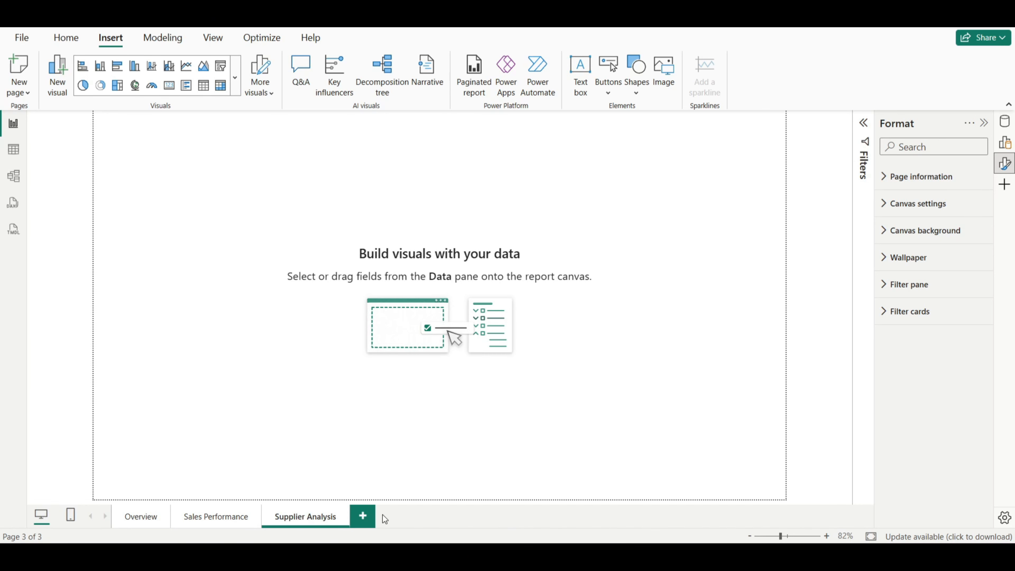
Step: Add a fourth report page and name it Product Lifecycle
{"action": "left_click", "coordinate": [368, 515]}
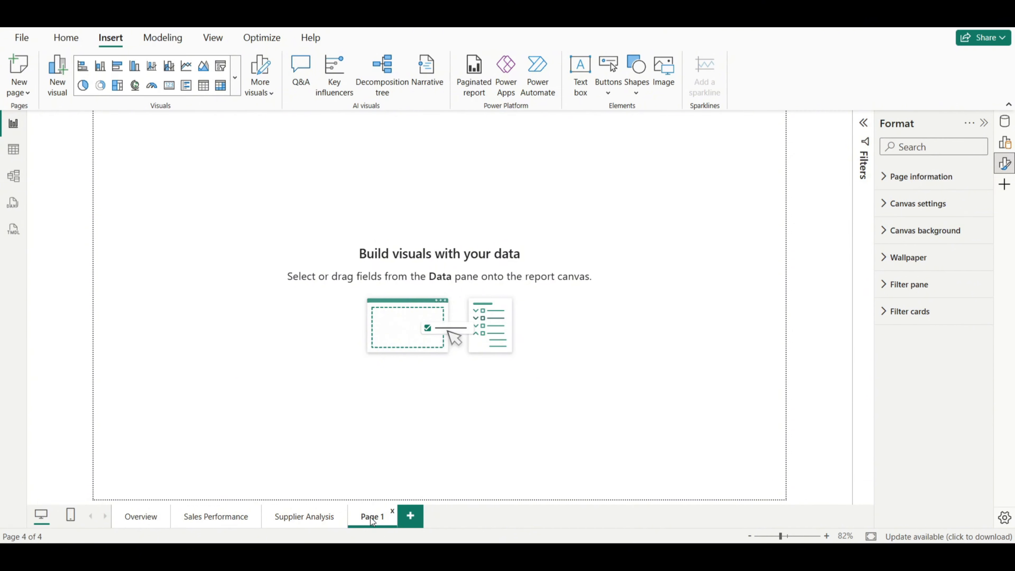
{"action": "double_click", "coordinate": [370, 517]}
{"action": "type", "text": "Product"}
{"action": "type", "text": "Life"}
{"action": "type", "text": "cycle"}
{"action": "left_click", "coordinate": [492, 525]}
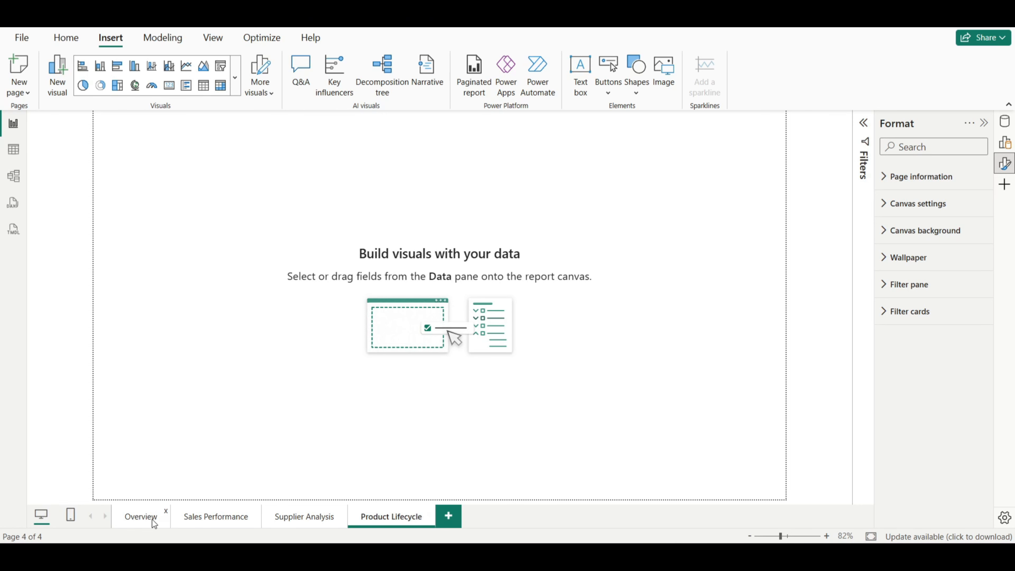
Step: Insert a page navigator on the Overview page and move it down below the Grocery logo
{"action": "left_click", "coordinate": [143, 516]}
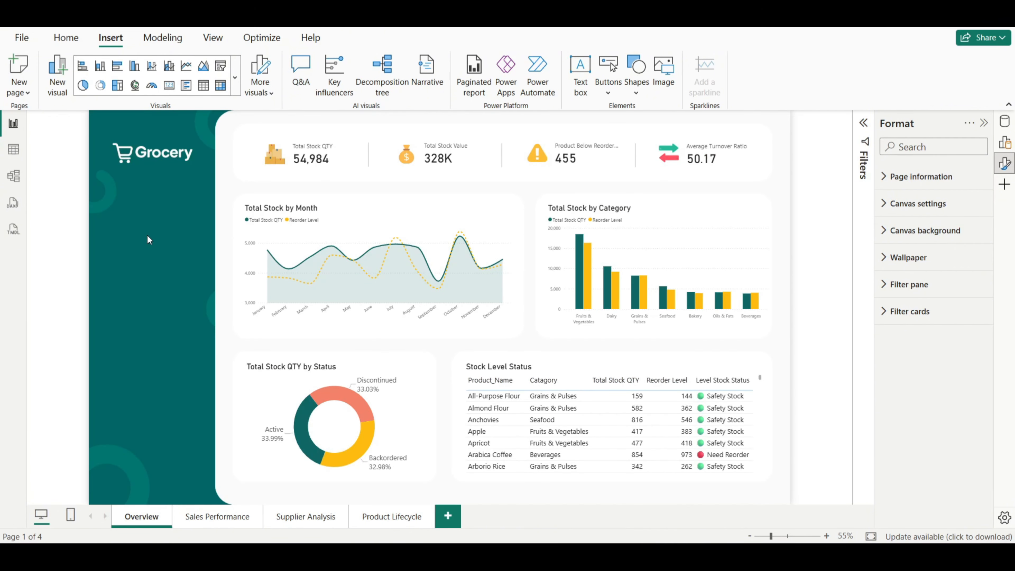
{"action": "left_click", "coordinate": [609, 98]}
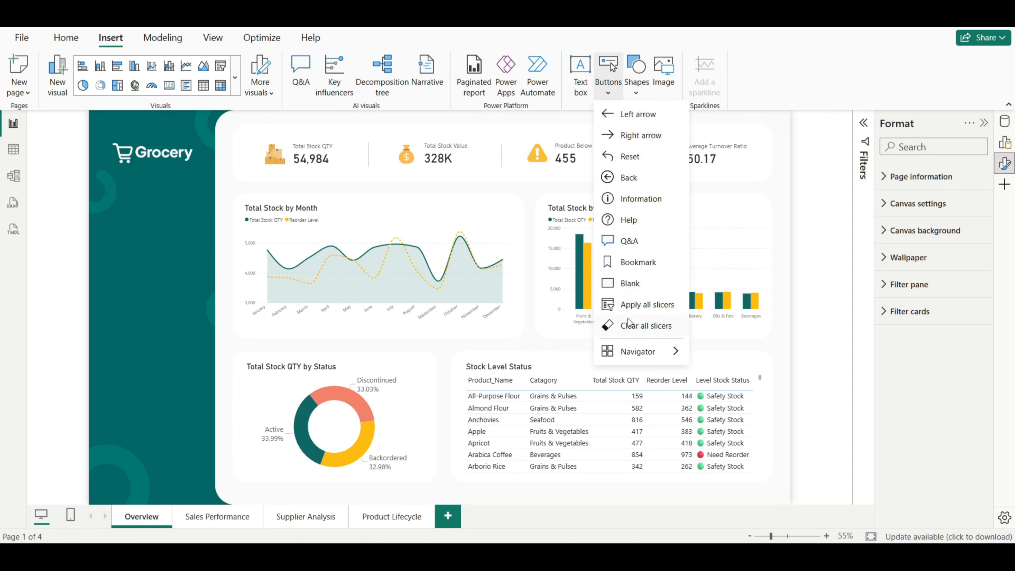
{"action": "mouse_move", "coordinate": [641, 351]}
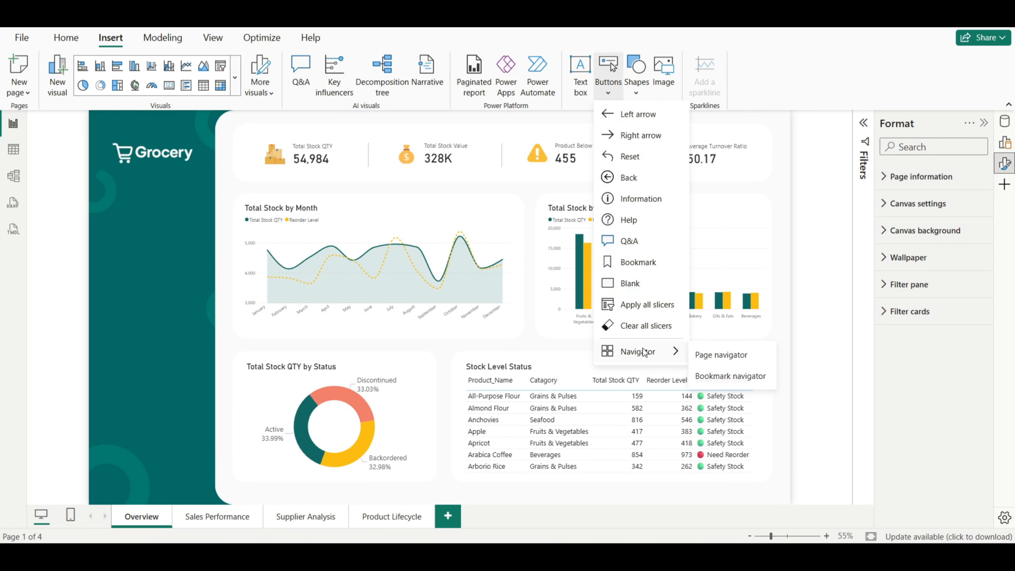
{"action": "left_click", "coordinate": [724, 356]}
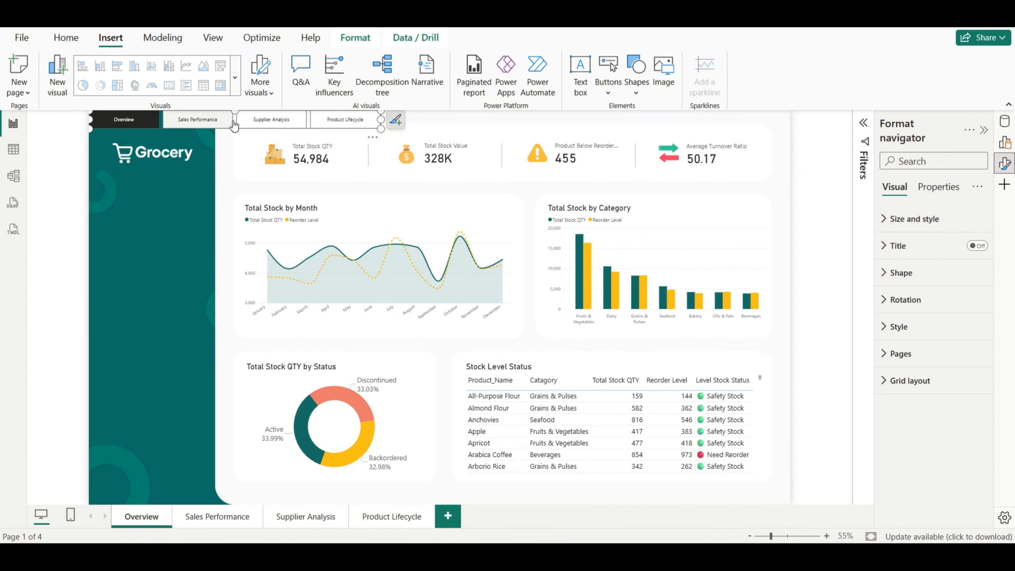
{"action": "left_click_drag", "start_coordinate": [236, 131], "coordinate": [234, 221]}
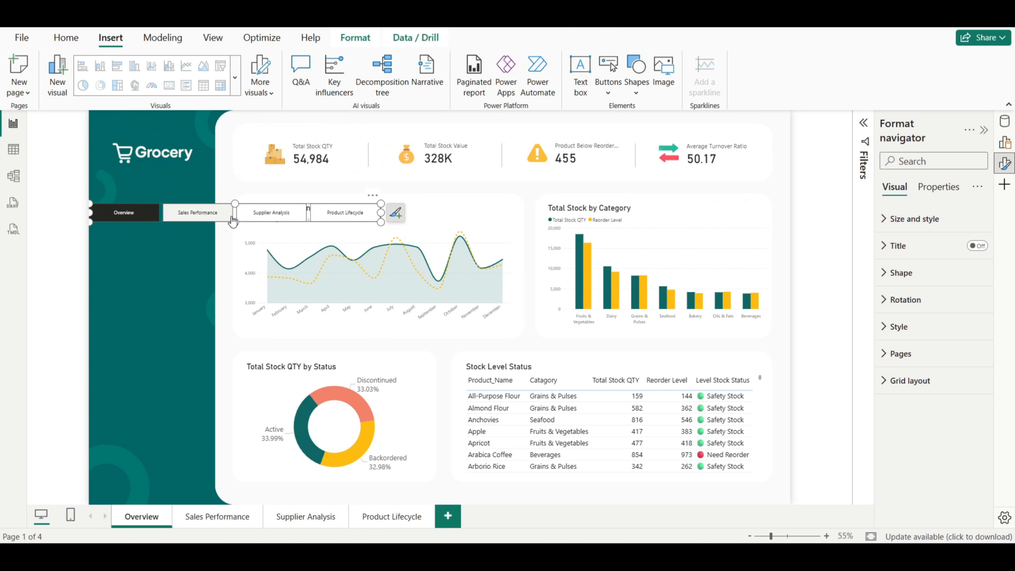
Step: Set the page navigator's height to 320 and width to 180
{"action": "left_click", "coordinate": [889, 226]}
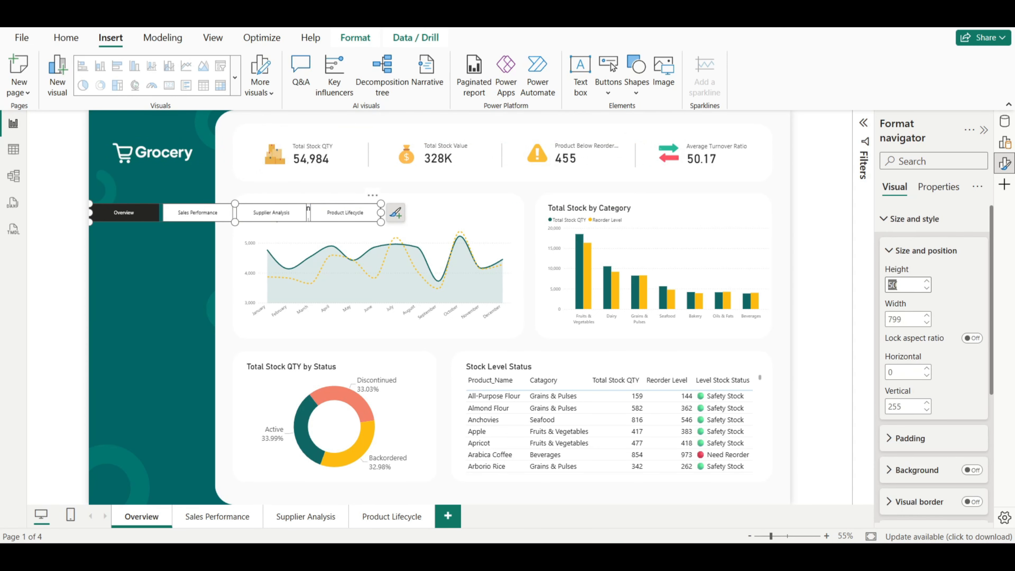
{"action": "left_click", "coordinate": [894, 284]}
{"action": "type", "text": "330"}
{"action": "key", "text": "Return"}
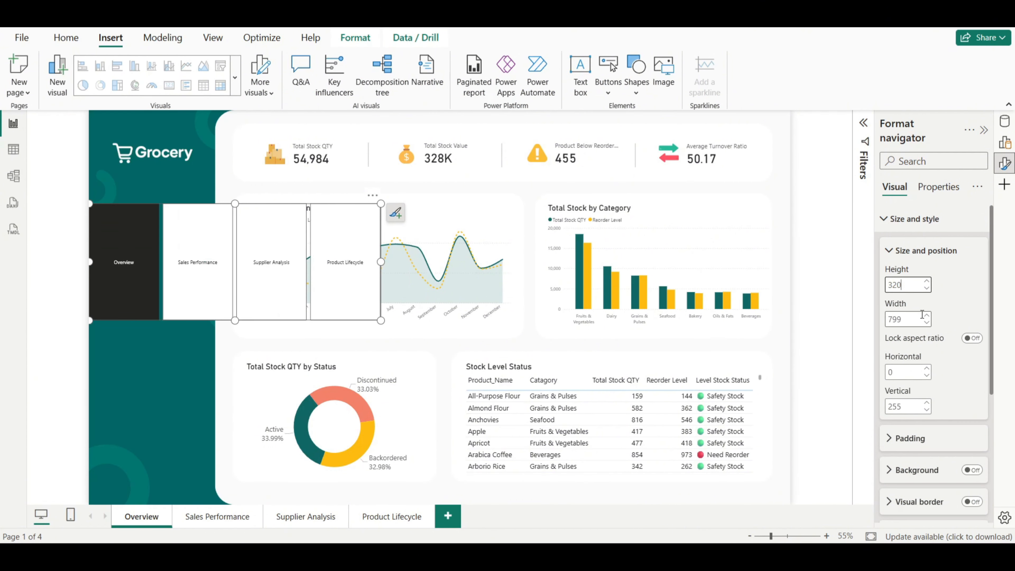
{"action": "left_click", "coordinate": [899, 319]}
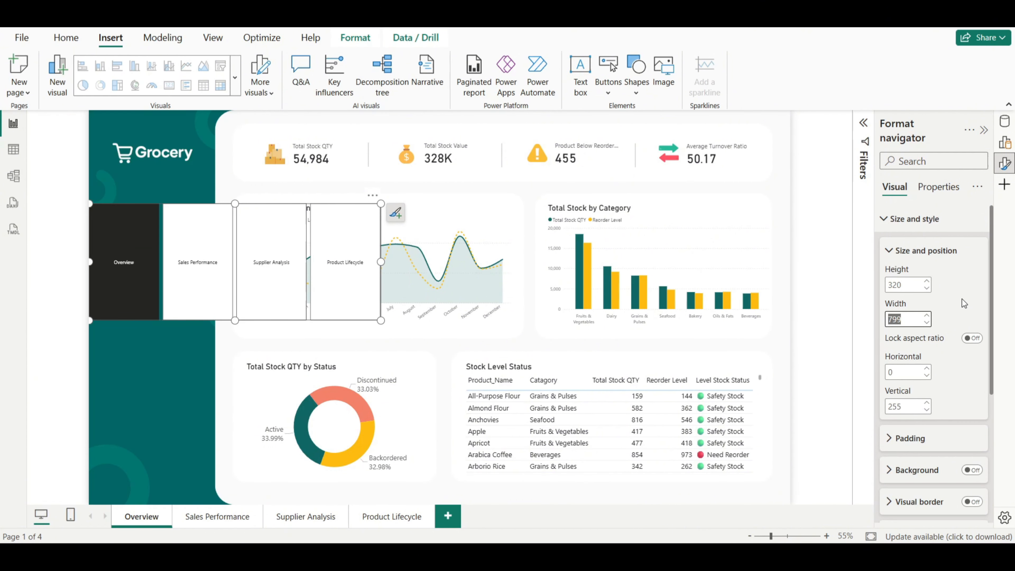
{"action": "type", "text": "180"}
{"action": "key", "text": "Return"}
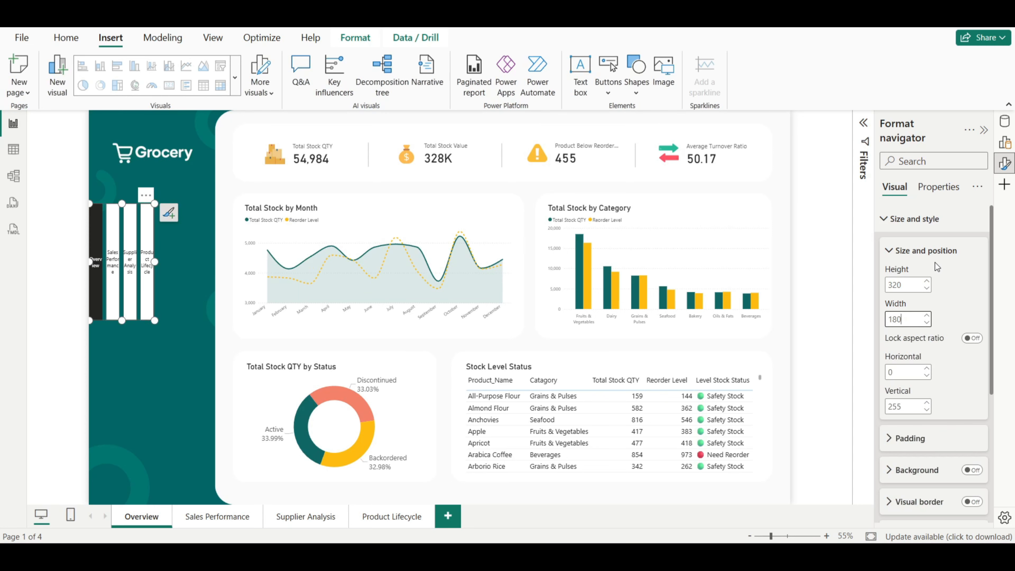
{"action": "left_click", "coordinate": [907, 220]}
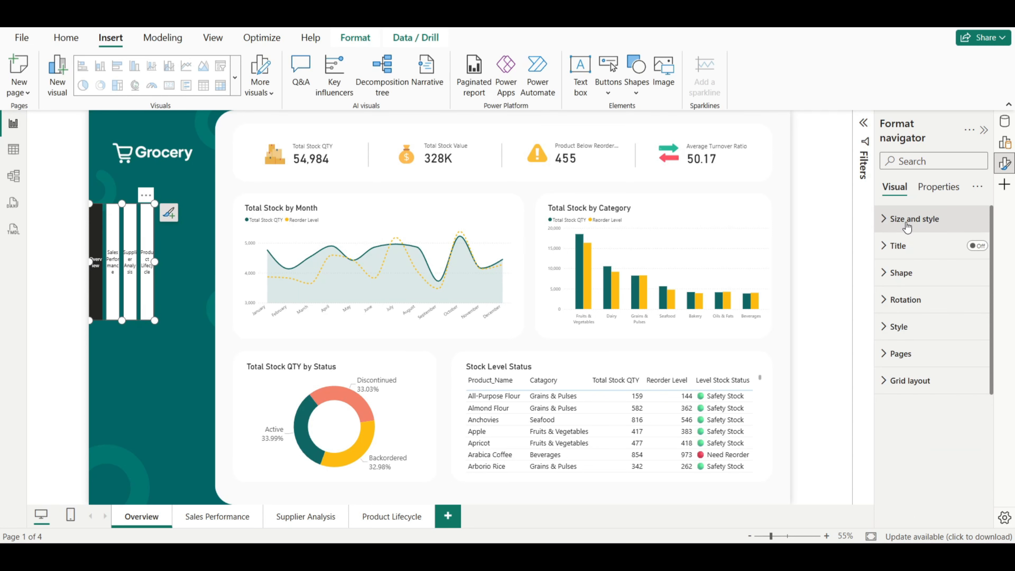
Step: Change the page navigator's grid layout orientation to Vertical
{"action": "left_click", "coordinate": [891, 383]}
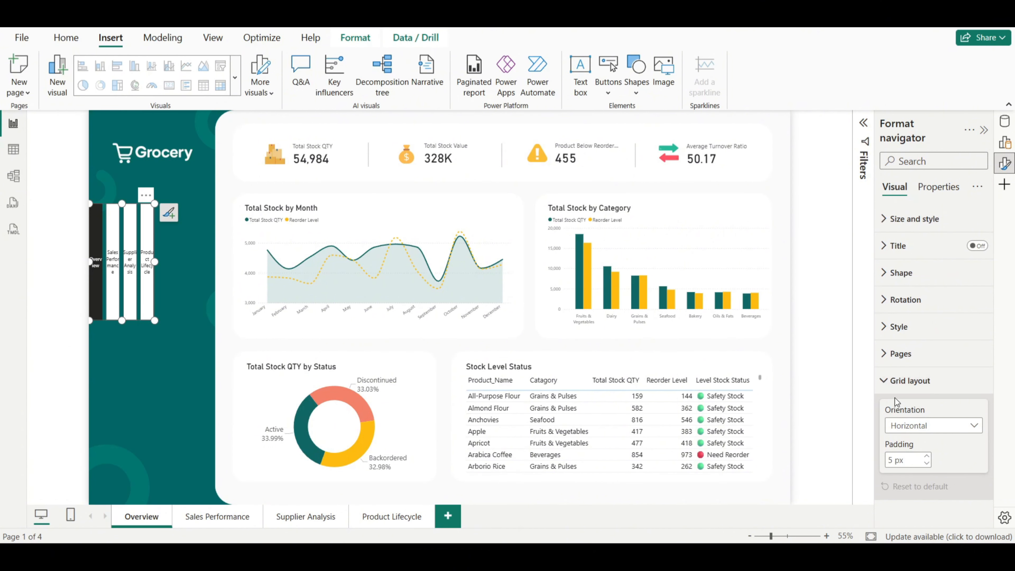
{"action": "left_click", "coordinate": [915, 432]}
{"action": "left_click", "coordinate": [918, 459]}
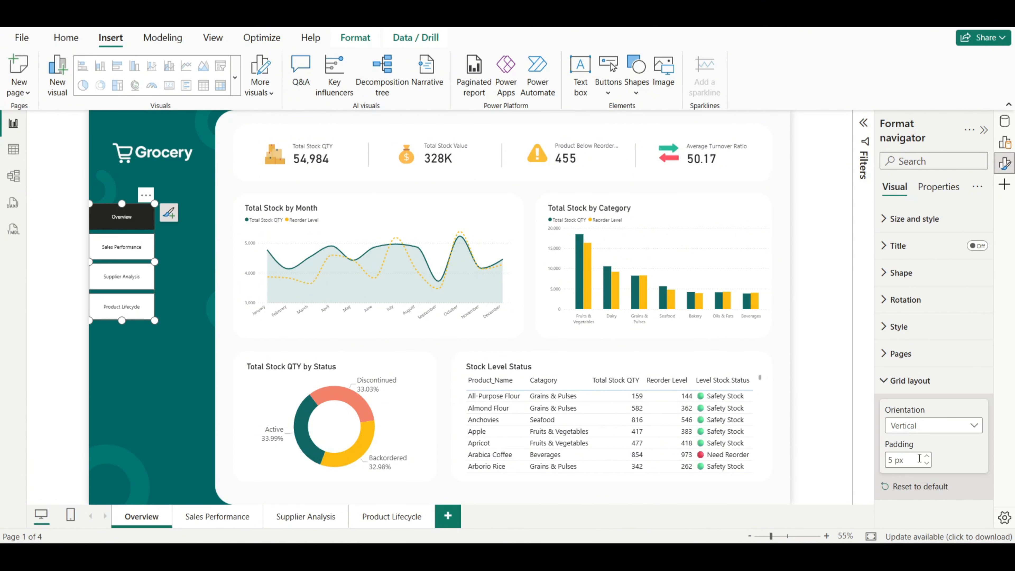
{"action": "left_click", "coordinate": [905, 383]}
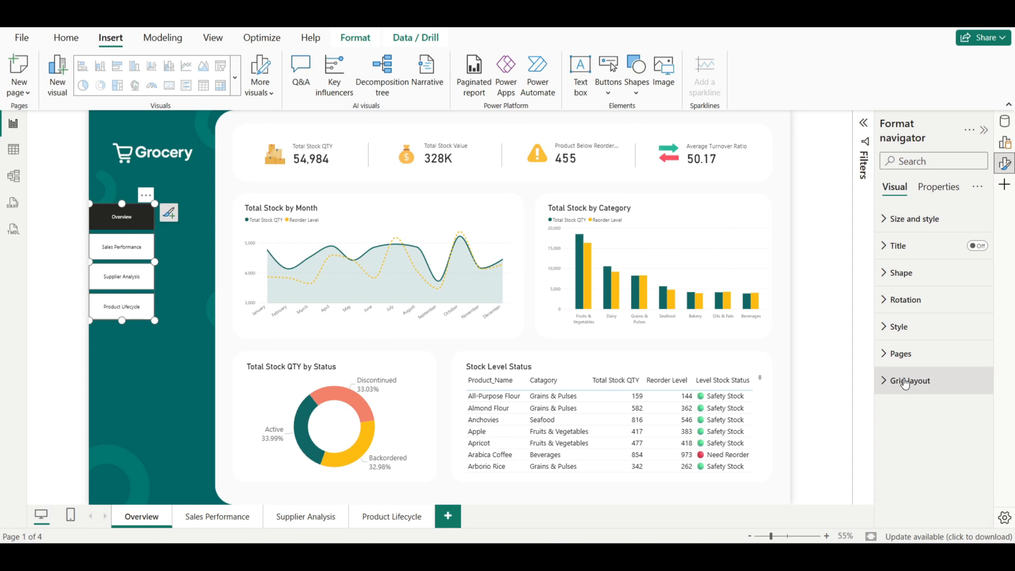
Step: Set the font size of the page navigator's button text to 14 for the Default state
{"action": "left_click", "coordinate": [906, 334]}
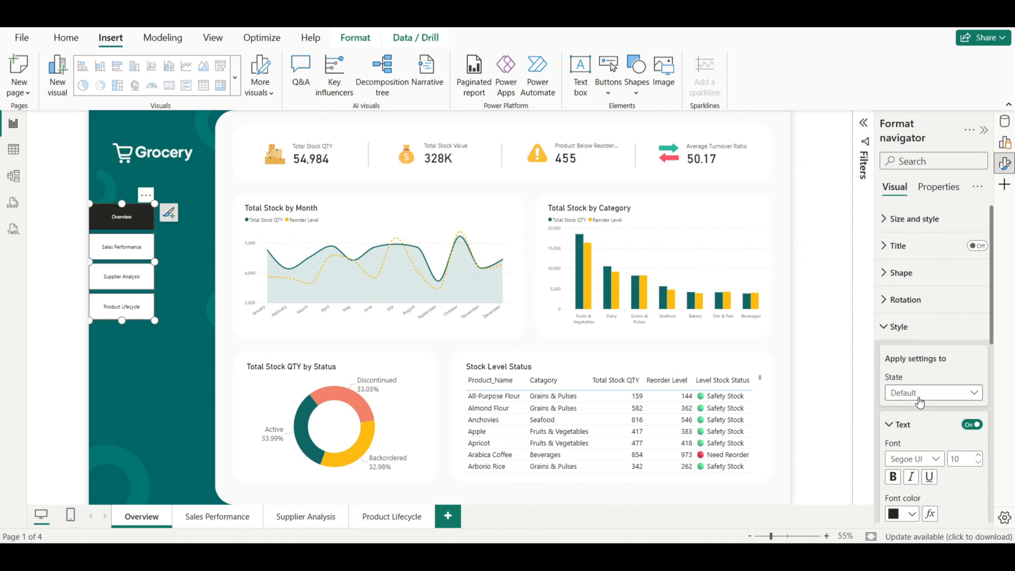
{"action": "double_click", "coordinate": [956, 460]}
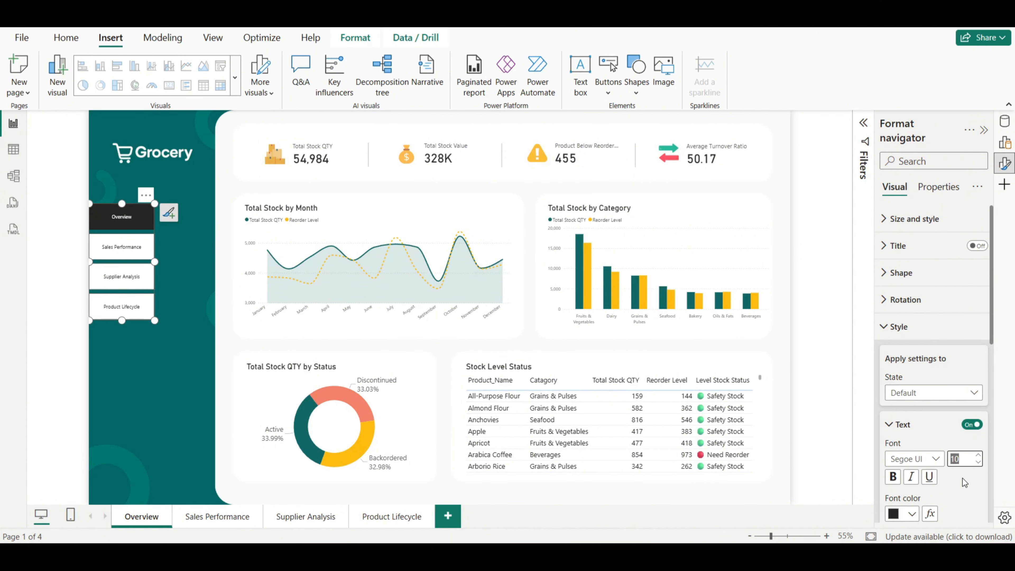
{"action": "type", "text": "14"}
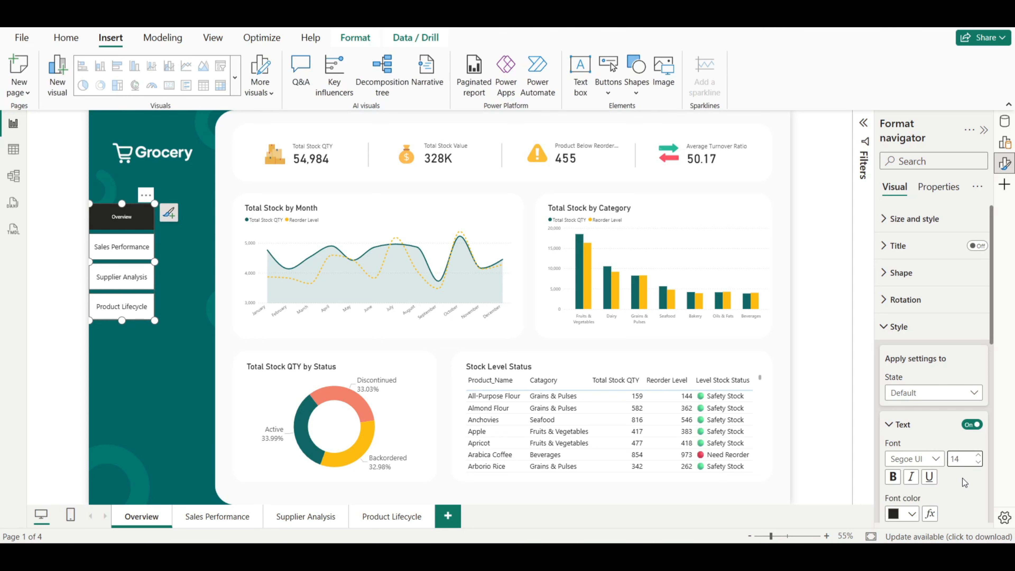
Step: Turn off the fill and border of the page navigator's buttons for the Default state
{"action": "left_click", "coordinate": [973, 441]}
{"action": "left_click_drag", "start_coordinate": [994, 344], "coordinate": [1000, 472]}
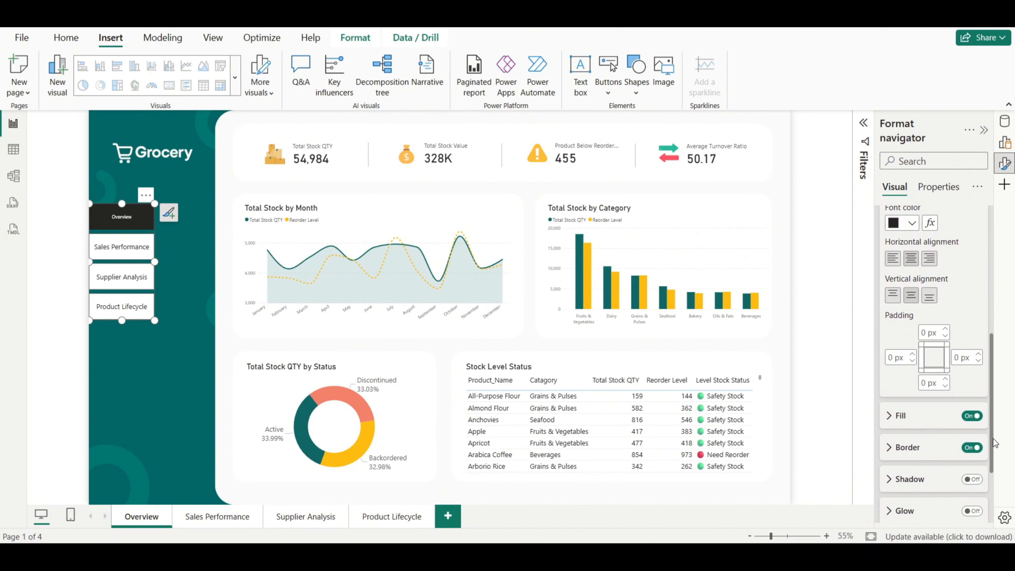
{"action": "left_click", "coordinate": [971, 416]}
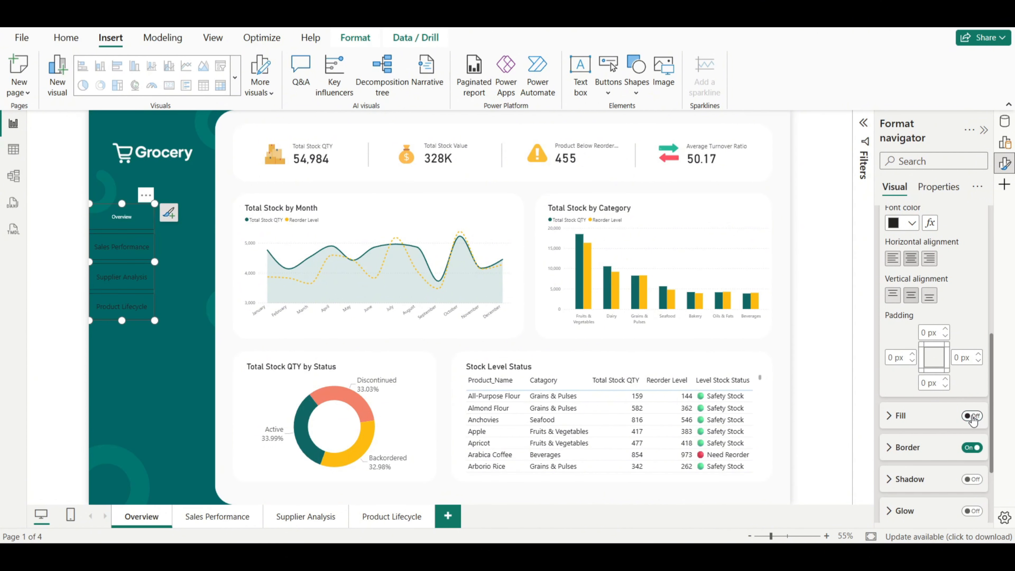
{"action": "left_click", "coordinate": [972, 448]}
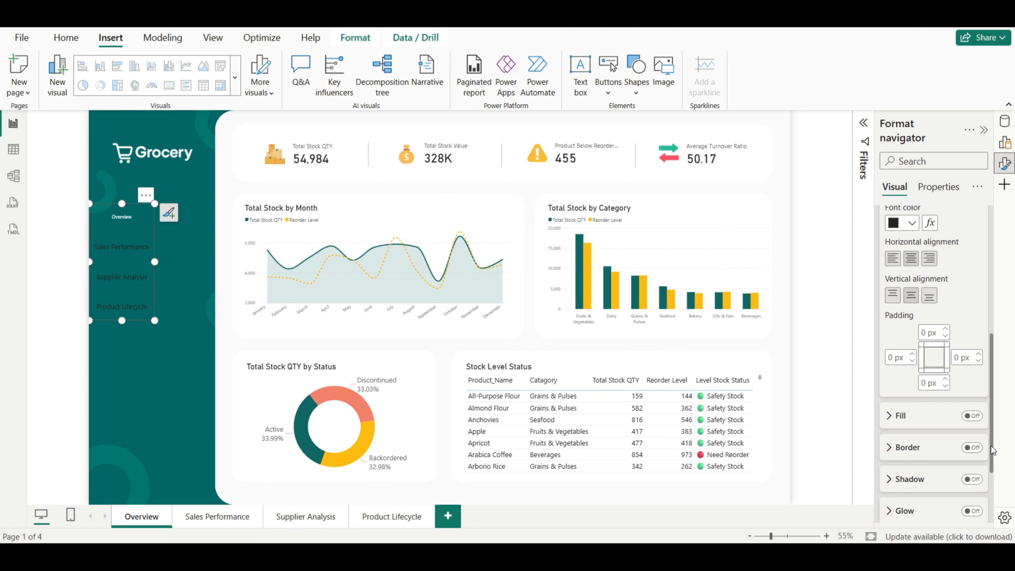
Step: Change the font color of the page navigator's Default-state button text to white
{"action": "left_click_drag", "start_coordinate": [990, 446], "coordinate": [991, 354]}
{"action": "left_click", "coordinate": [892, 431]}
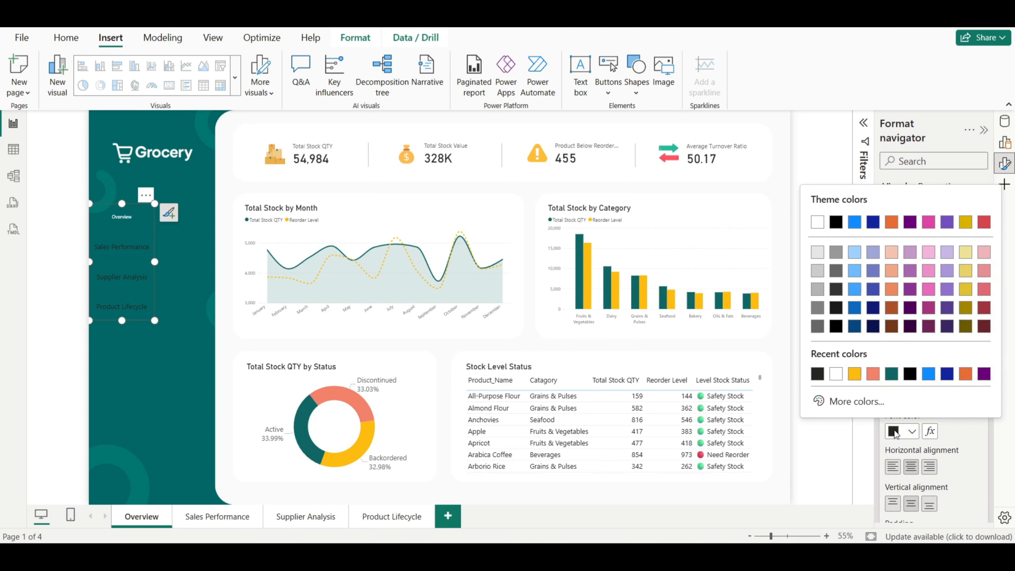
{"action": "left_click", "coordinate": [835, 374]}
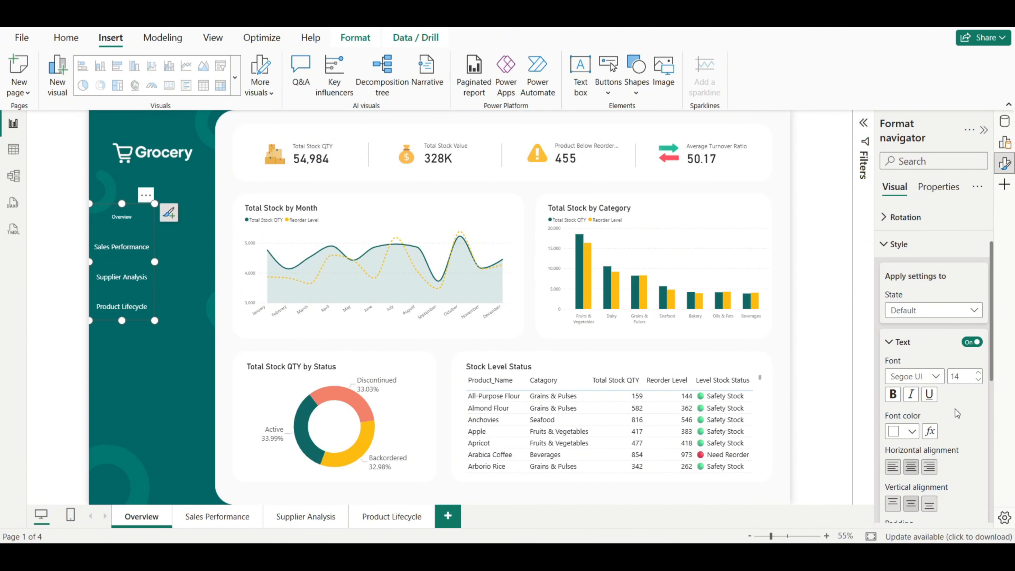
Step: Set the navigator's button text size to 16 for the Hover state
{"action": "left_click", "coordinate": [920, 316]}
{"action": "left_click", "coordinate": [916, 343]}
{"action": "double_click", "coordinate": [956, 376]}
{"action": "type", "text": "16"}
Step: Set the navigator's button text size to 18 for the Selected state
{"action": "left_click", "coordinate": [930, 310]}
{"action": "left_click", "coordinate": [918, 373]}
{"action": "double_click", "coordinate": [953, 374]}
{"action": "type", "text": "18"}
{"action": "key", "text": "Return"}
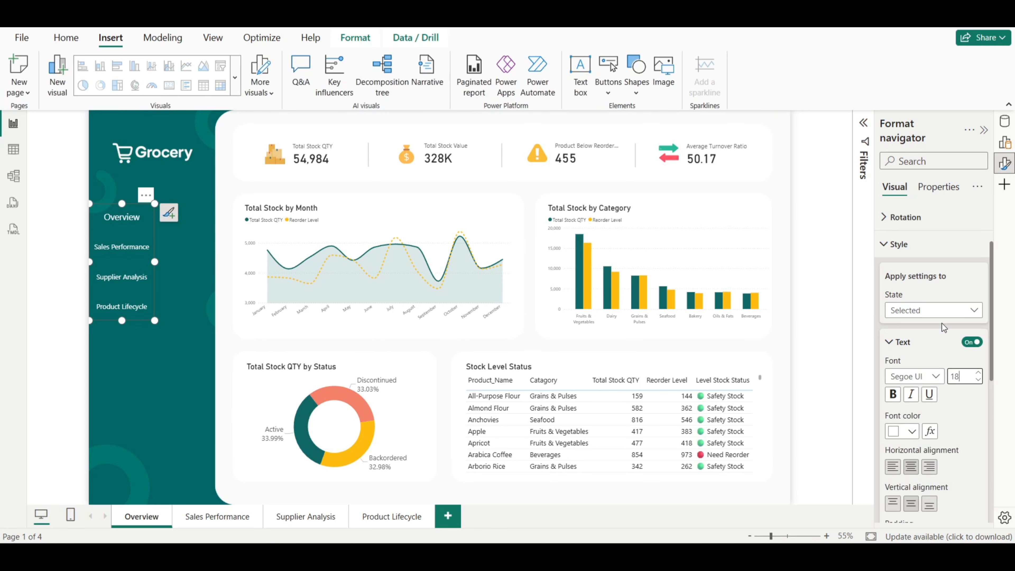
{"action": "left_click", "coordinate": [931, 282]}
Step: Move the page navigator away from the sidebar's left edge and left-align its button text for the Default state
{"action": "left_click_drag", "start_coordinate": [153, 292], "coordinate": [181, 292]}
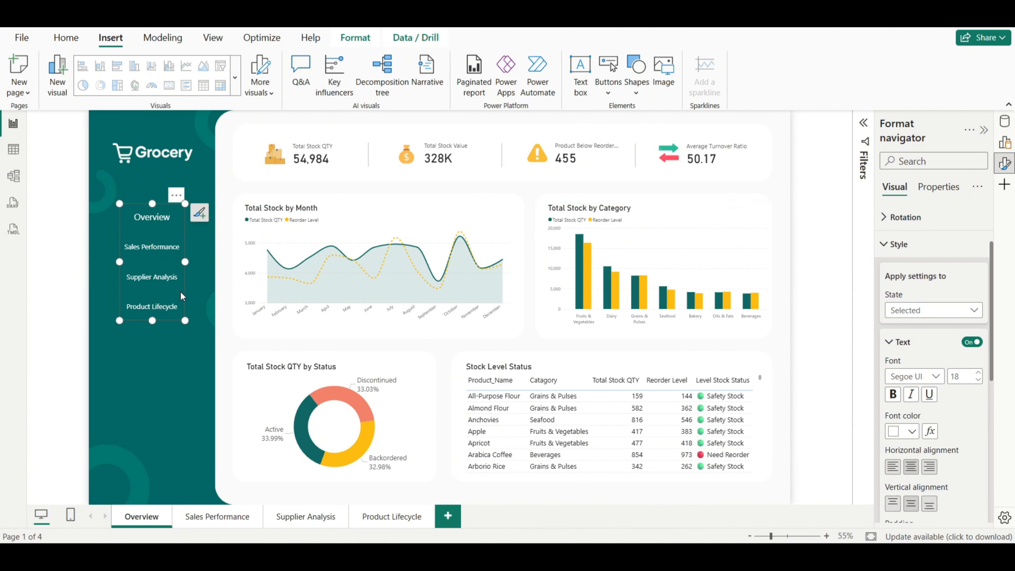
{"action": "left_click", "coordinate": [920, 313]}
{"action": "left_click", "coordinate": [922, 325]}
{"action": "left_click", "coordinate": [892, 466]}
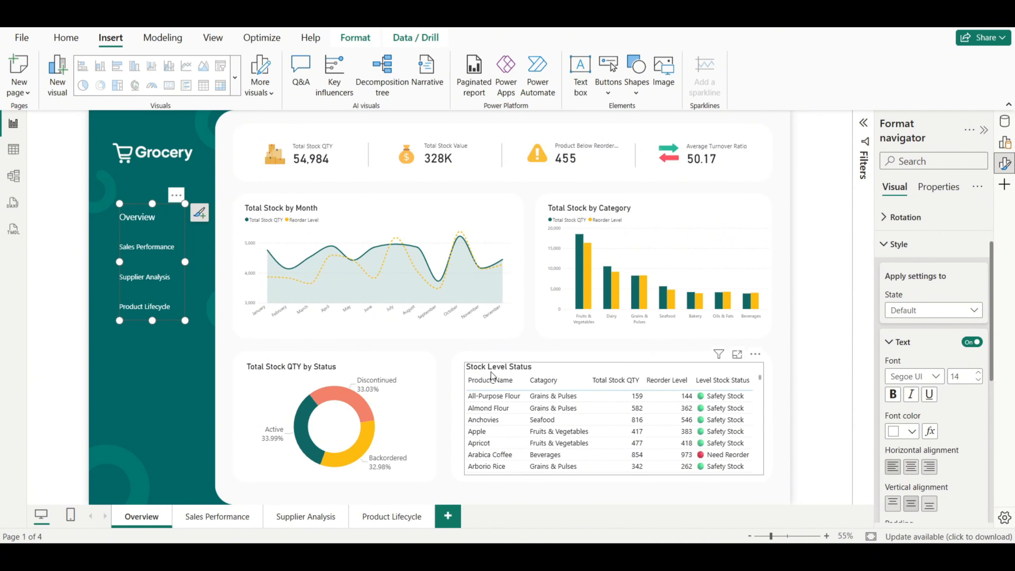
Step: Move the page navigator slightly further right and up in the sidebar, leaving room for icons beside its labels
{"action": "left_click", "coordinate": [201, 346]}
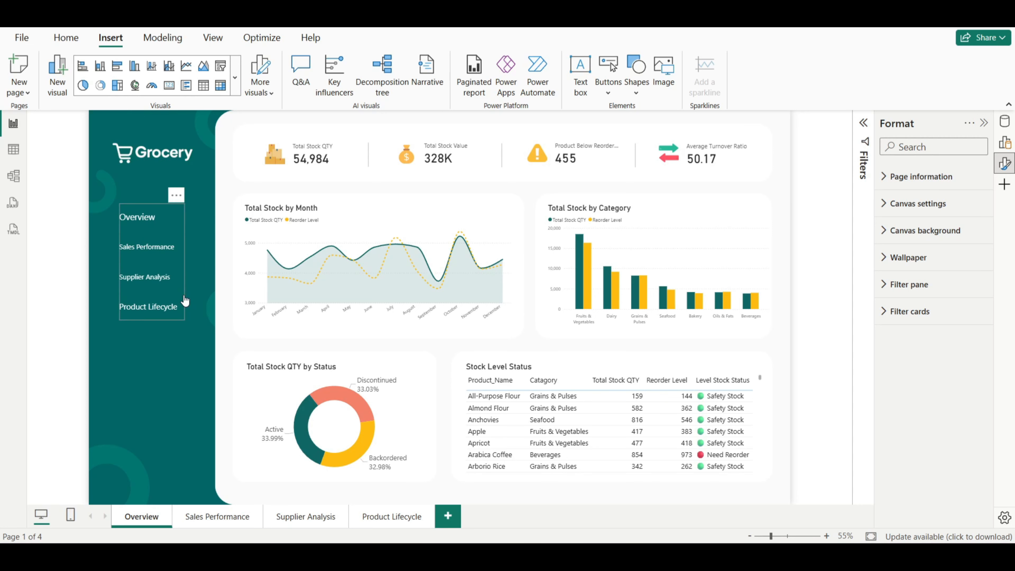
{"action": "left_click_drag", "start_coordinate": [184, 292], "coordinate": [195, 284]}
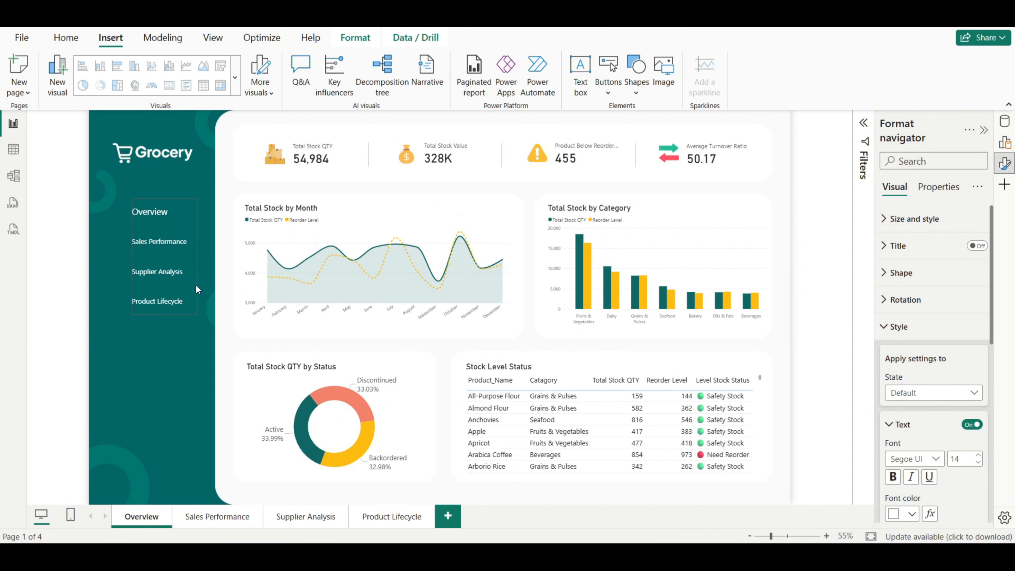
{"action": "left_click", "coordinate": [171, 346]}
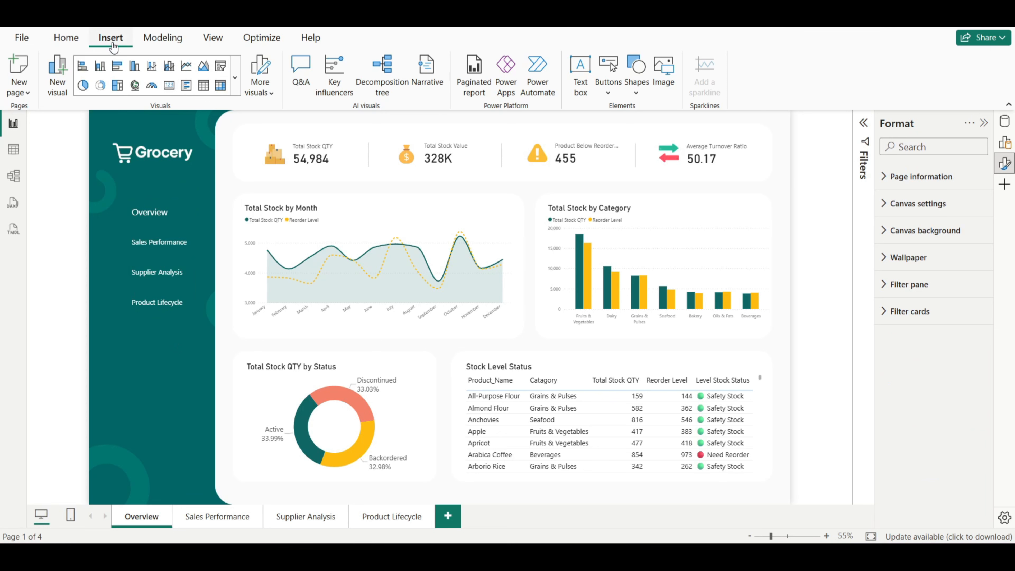
Step: Insert the image chart-pie-alt (1)-01.png from the Line Icon folder and move it up in the sidebar
{"action": "left_click", "coordinate": [659, 91]}
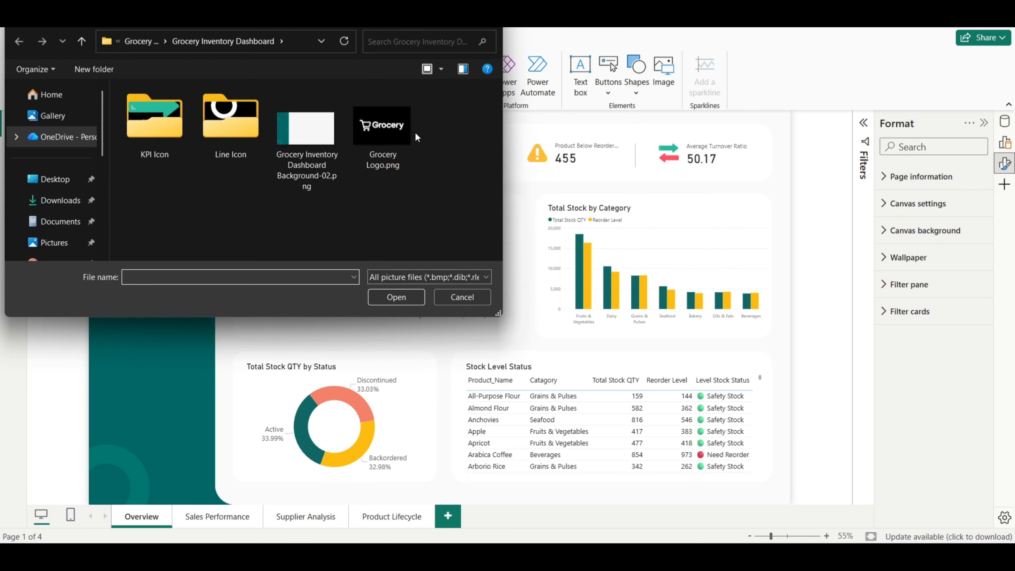
{"action": "double_click", "coordinate": [232, 125]}
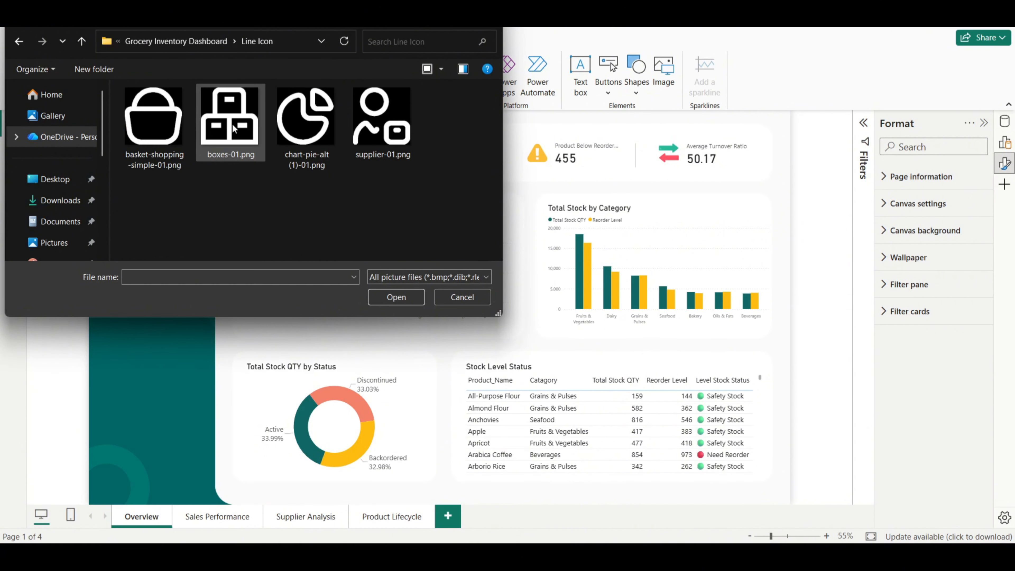
{"action": "left_click", "coordinate": [314, 129]}
{"action": "left_click", "coordinate": [375, 297]}
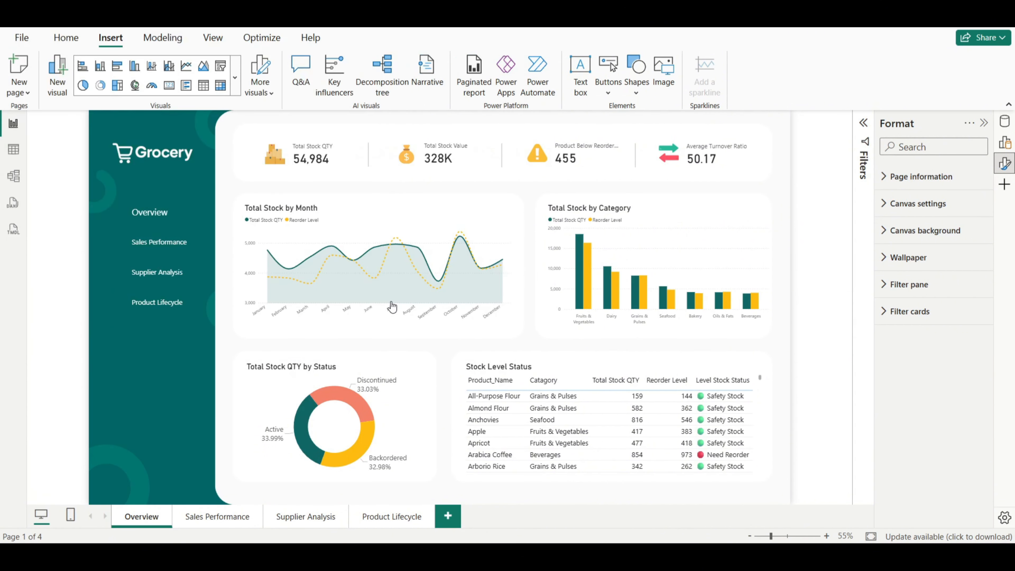
{"action": "left_click_drag", "start_coordinate": [177, 420], "coordinate": [174, 370]}
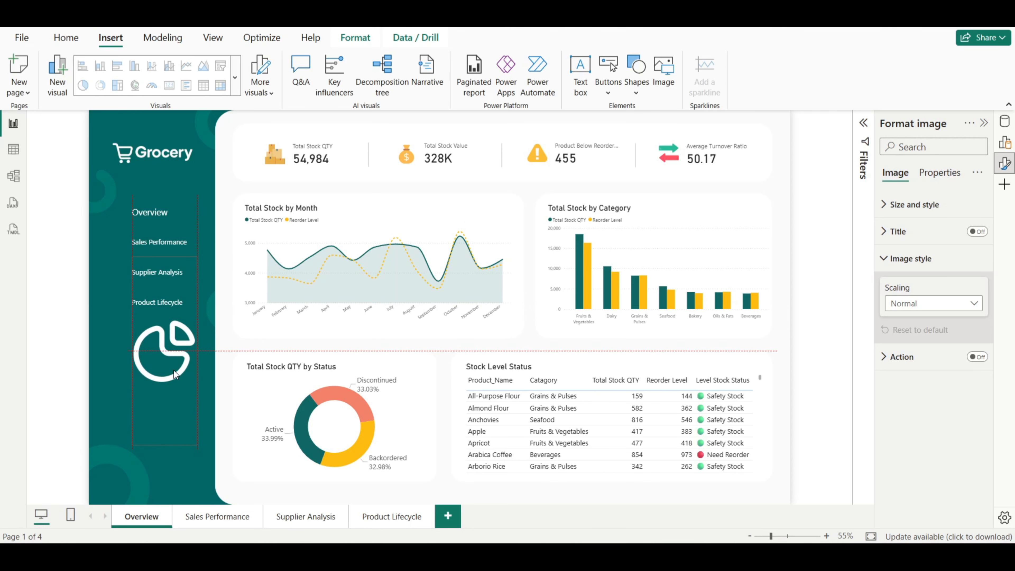
Step: Unlock the pie chart icon's aspect ratio and set its height and width to 44
{"action": "left_click", "coordinate": [894, 205]}
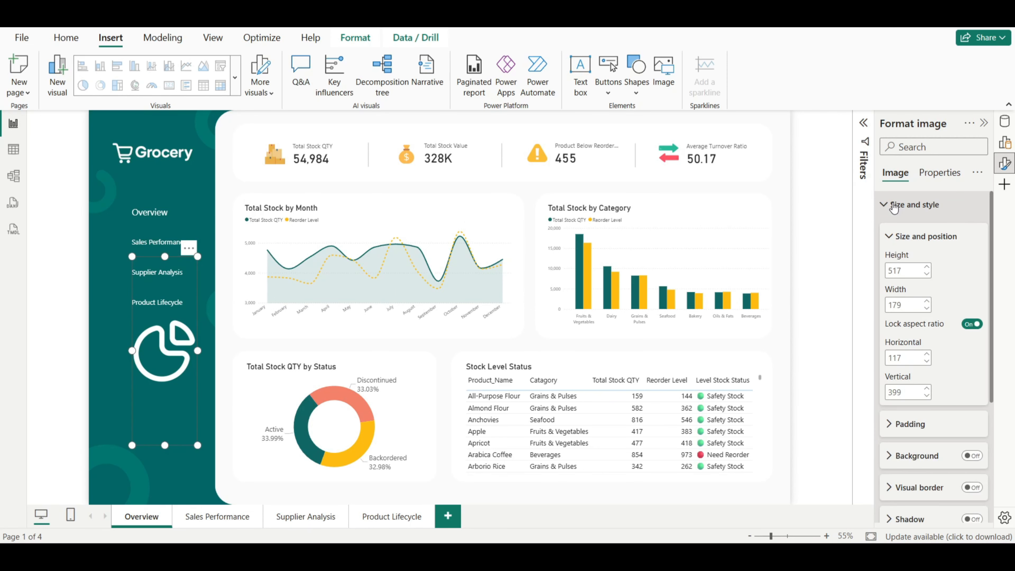
{"action": "left_click", "coordinate": [972, 324]}
{"action": "double_click", "coordinate": [898, 269]}
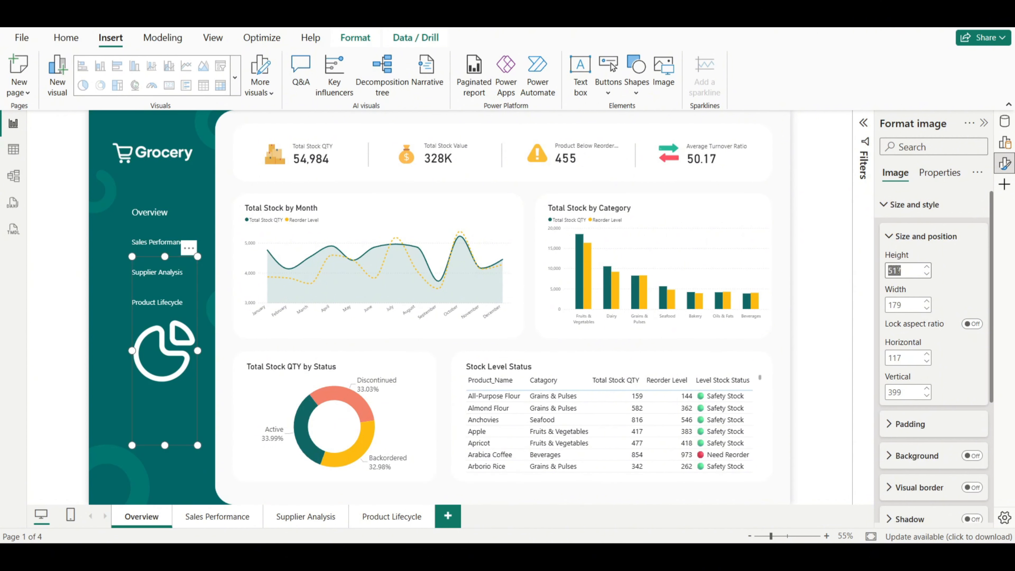
{"action": "type", "text": "44"}
{"action": "key", "text": "Return"}
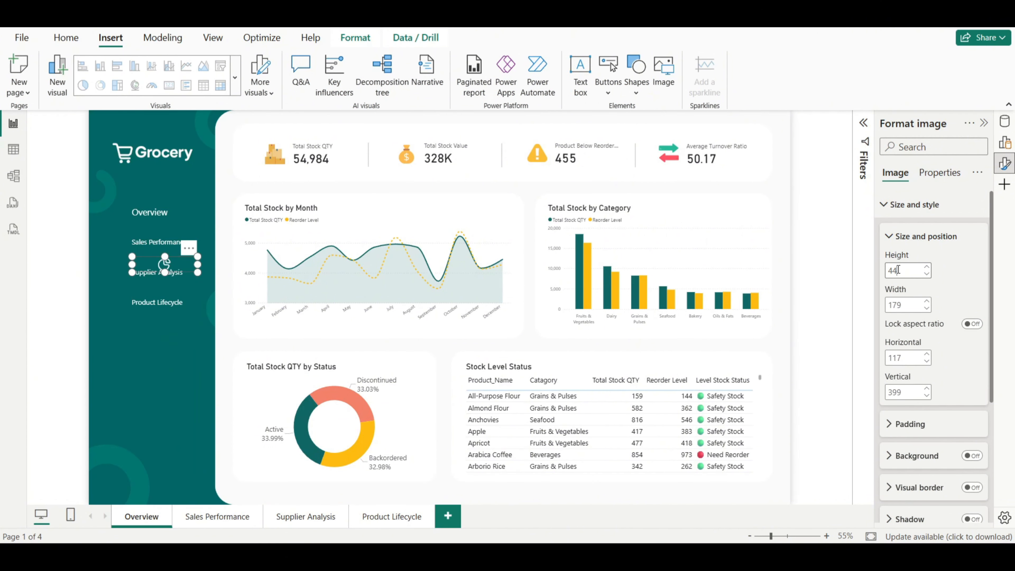
{"action": "double_click", "coordinate": [902, 305]}
{"action": "type", "text": "44"}
{"action": "key", "text": "Return"}
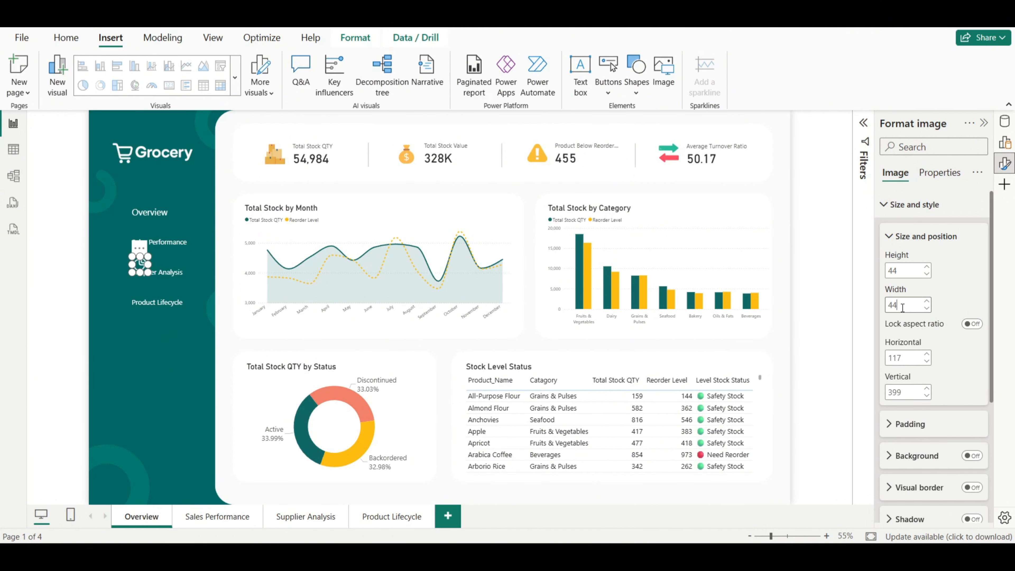
Step: Move the pie chart icon to the left of the Overview label in the navigator
{"action": "left_click", "coordinate": [185, 360]}
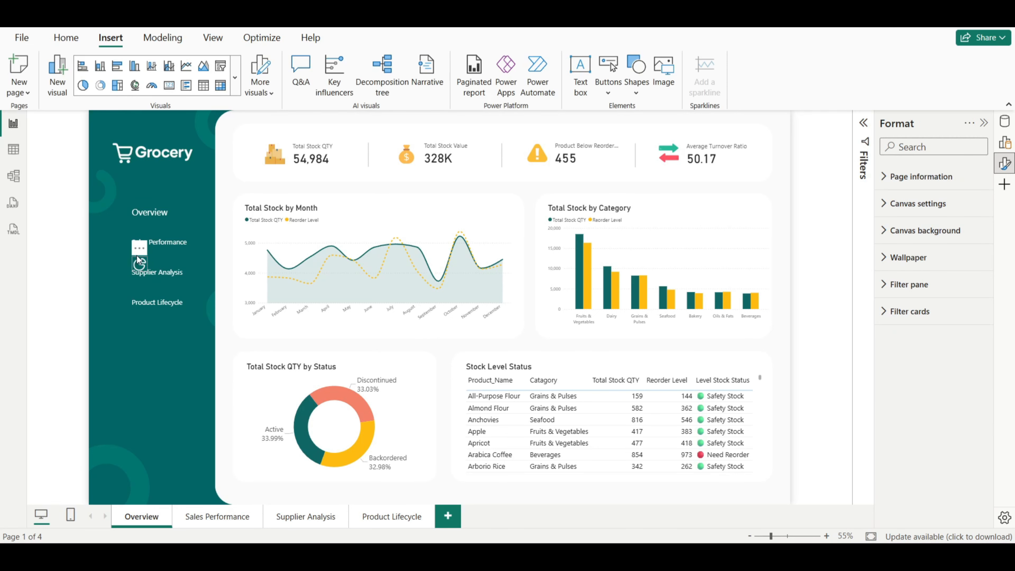
{"action": "left_click_drag", "start_coordinate": [138, 259], "coordinate": [122, 216]}
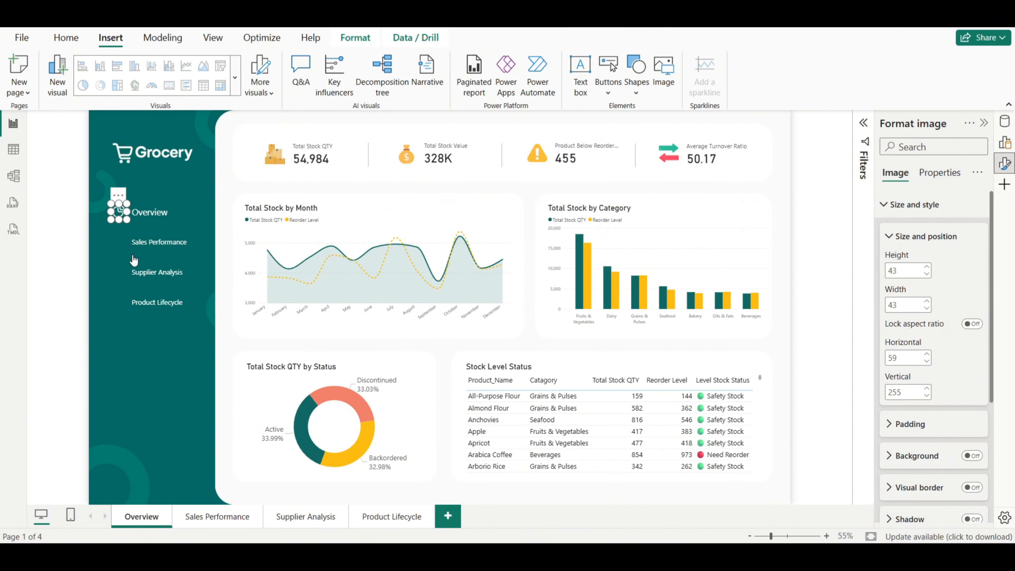
{"action": "left_click", "coordinate": [143, 336]}
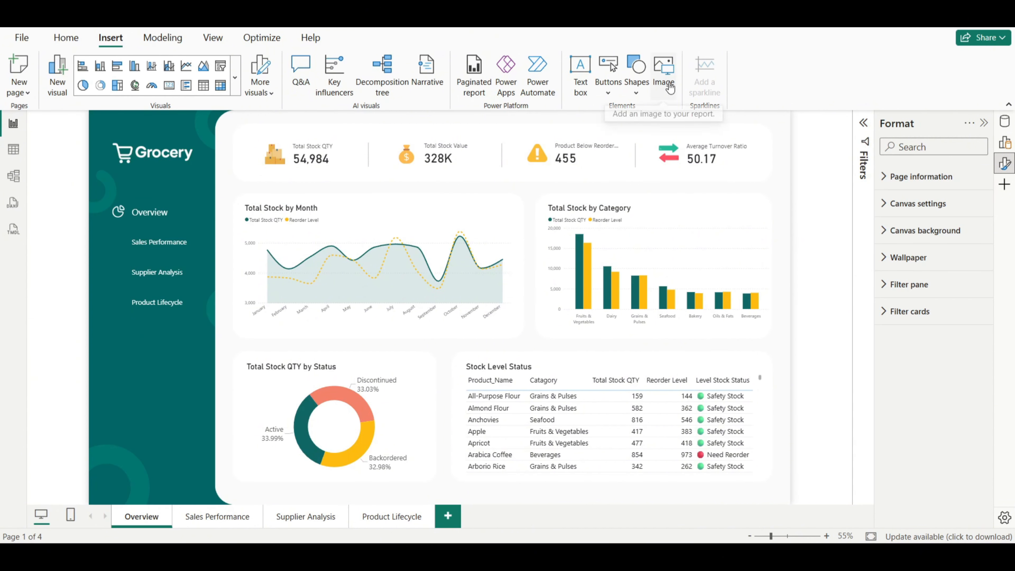
Step: Insert the image basket-shopping-simple-01.png and set its height and width to 44
{"action": "left_click", "coordinate": [663, 70]}
{"action": "left_click", "coordinate": [153, 120]}
{"action": "left_click", "coordinate": [395, 297]}
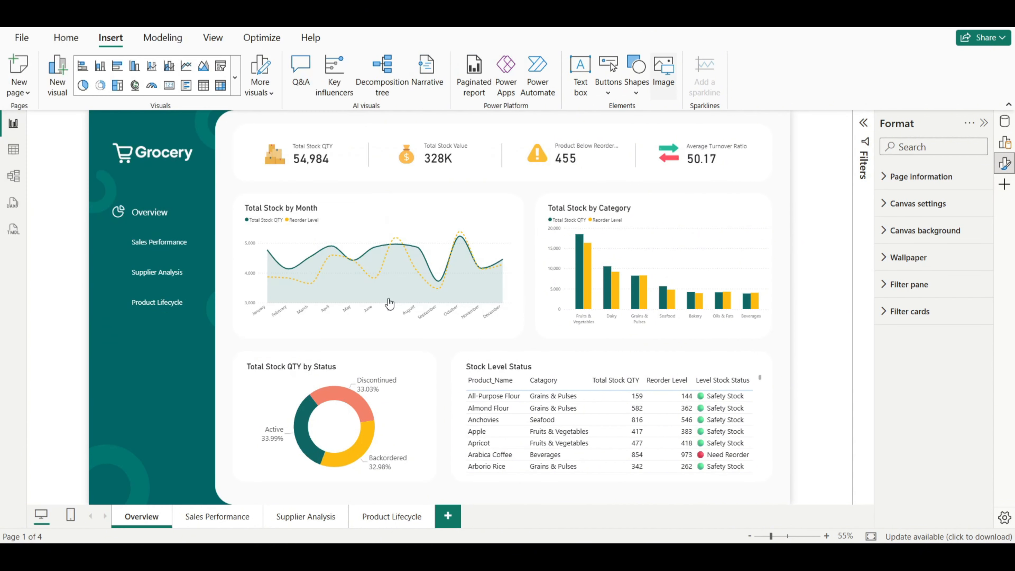
{"action": "double_click", "coordinate": [904, 270]}
{"action": "type", "text": "44"}
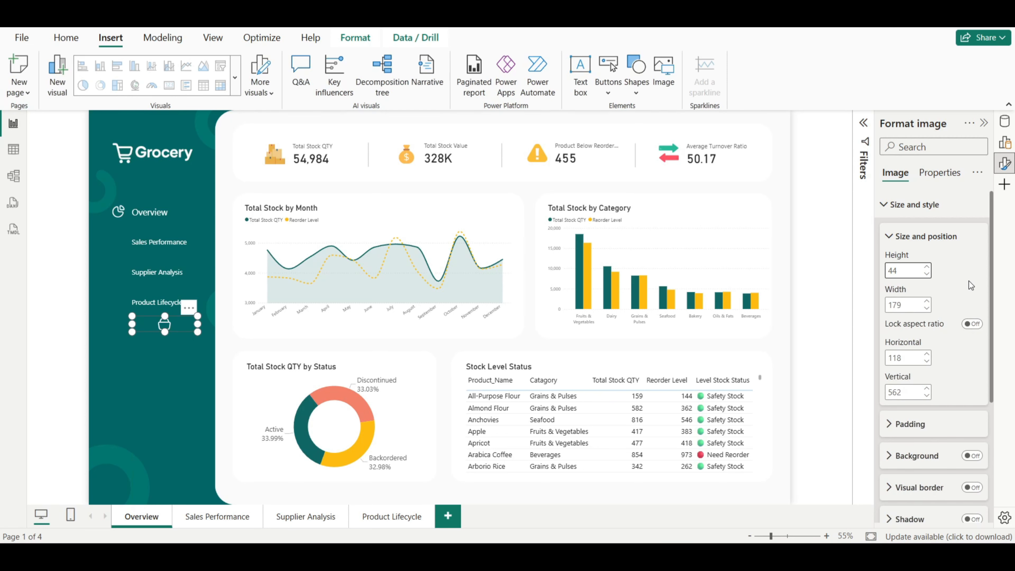
{"action": "double_click", "coordinate": [903, 305]}
{"action": "type", "text": "44"}
Step: Move the basket icon to the left of the Sales Performance label, aligned under the pie chart icon
{"action": "left_click", "coordinate": [168, 380]}
{"action": "left_click_drag", "start_coordinate": [142, 329], "coordinate": [120, 246]}
{"action": "left_click", "coordinate": [160, 190]}
Step: Insert the image supplier-01.png, unlock its aspect ratio and set its height and width to 44
{"action": "left_click", "coordinate": [663, 74]}
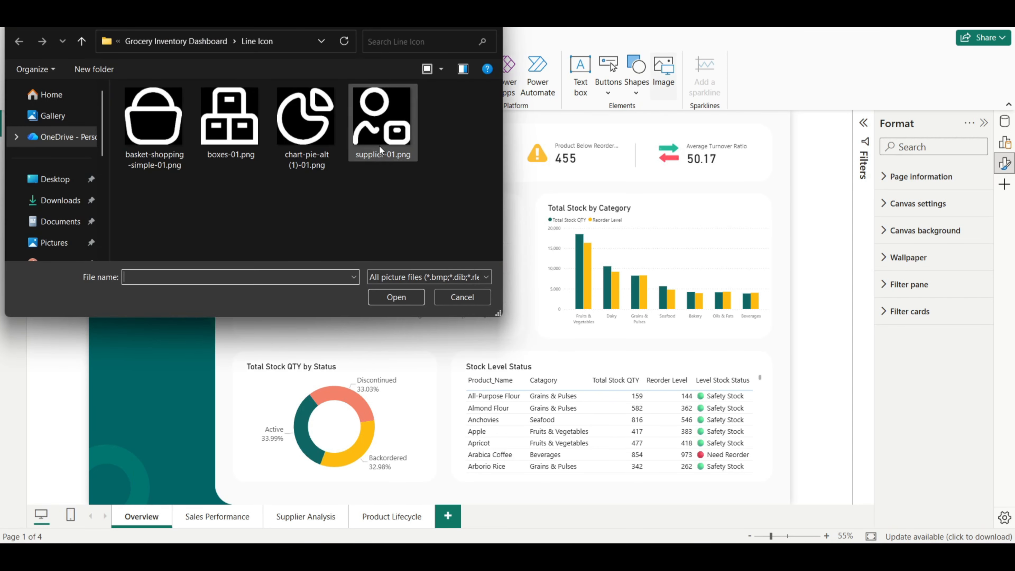
{"action": "left_click", "coordinate": [379, 146]}
{"action": "left_click", "coordinate": [399, 294]}
{"action": "left_click", "coordinate": [971, 324]}
{"action": "double_click", "coordinate": [904, 271]}
{"action": "type", "text": "44"}
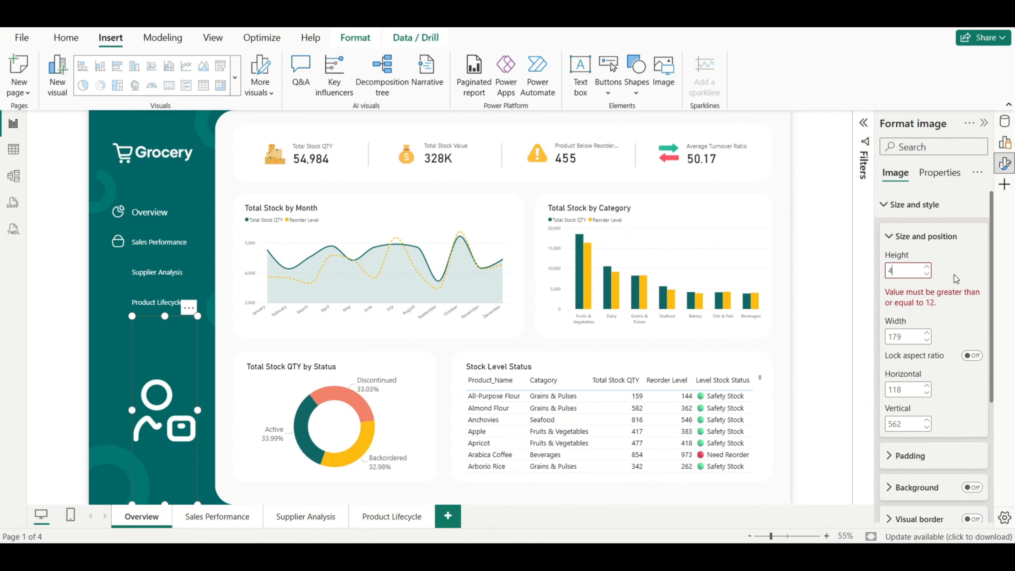
{"action": "double_click", "coordinate": [903, 305]}
{"action": "type", "text": "44"}
Step: Move the supplier icon to the left of the Supplier Analysis label, aligned under the basket icon
{"action": "left_click", "coordinate": [170, 361]}
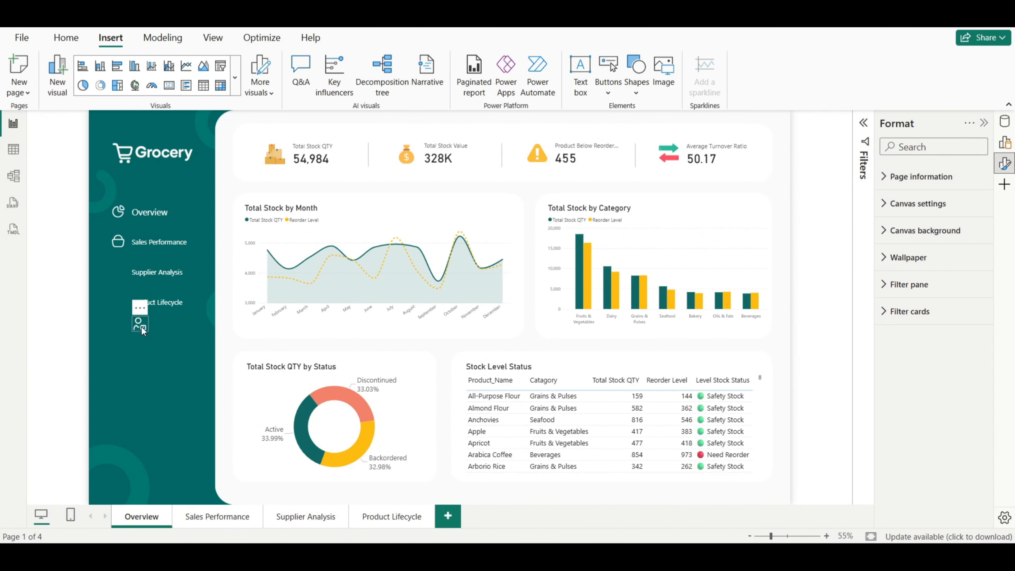
{"action": "left_click_drag", "start_coordinate": [141, 327], "coordinate": [124, 278]}
{"action": "left_click", "coordinate": [159, 359]}
Step: Insert the image boxes-01.png, unlock its aspect ratio and set its height and width to 44
{"action": "left_click", "coordinate": [667, 78]}
{"action": "double_click", "coordinate": [231, 122]}
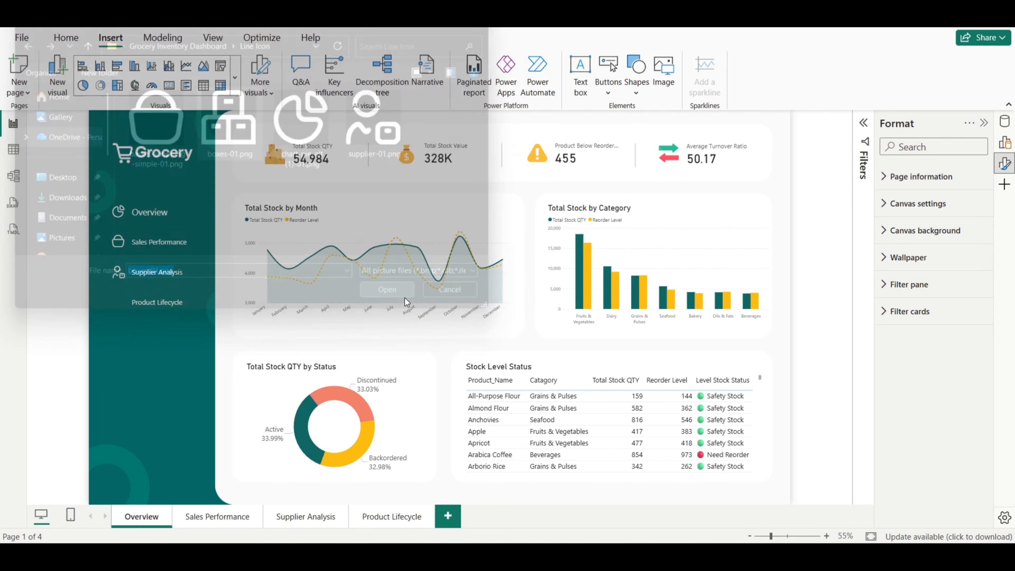
{"action": "left_click", "coordinate": [972, 324]}
{"action": "double_click", "coordinate": [906, 274]}
{"action": "type", "text": "44"}
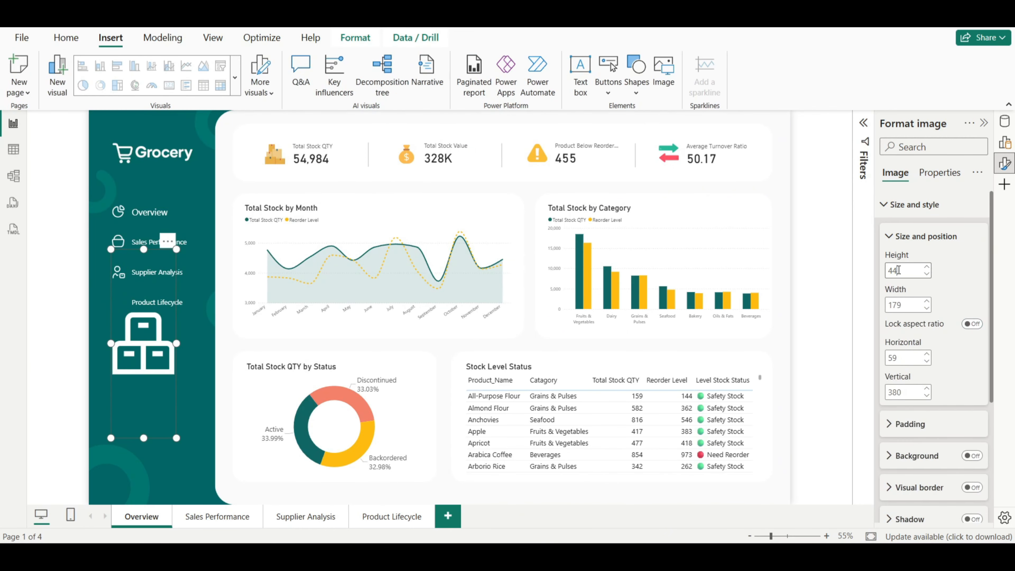
{"action": "double_click", "coordinate": [903, 304]}
{"action": "type", "text": "44"}
Step: Move the boxes icon to the left of the Product Lifecycle label, aligned under the supplier icon
{"action": "left_click", "coordinate": [160, 355]}
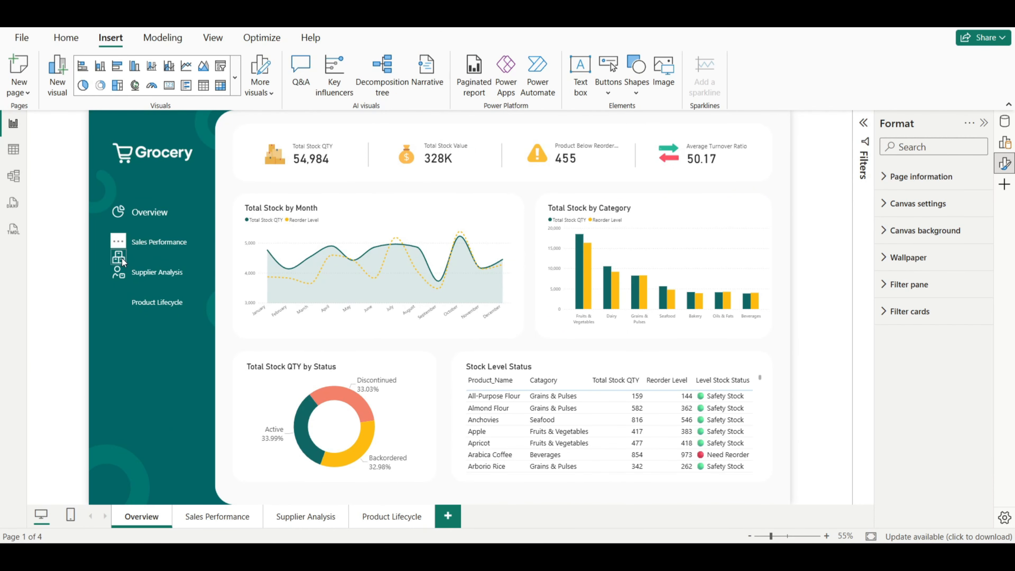
{"action": "left_click_drag", "start_coordinate": [122, 258], "coordinate": [122, 305]}
{"action": "left_click", "coordinate": [157, 359]}
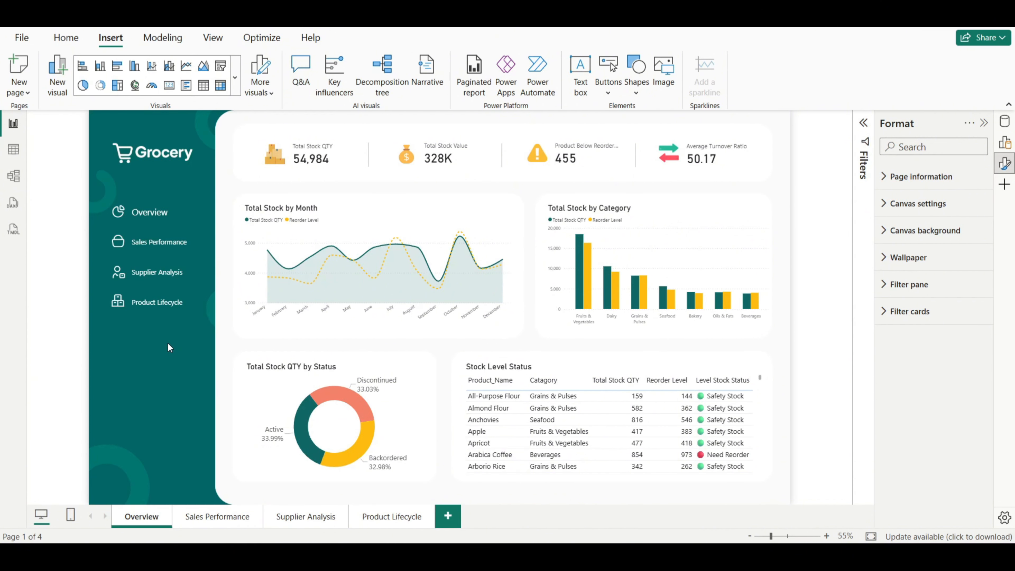
Step: Insert a rounded rectangle shape and set its height to 60 and width to 270
{"action": "left_click", "coordinate": [635, 90]}
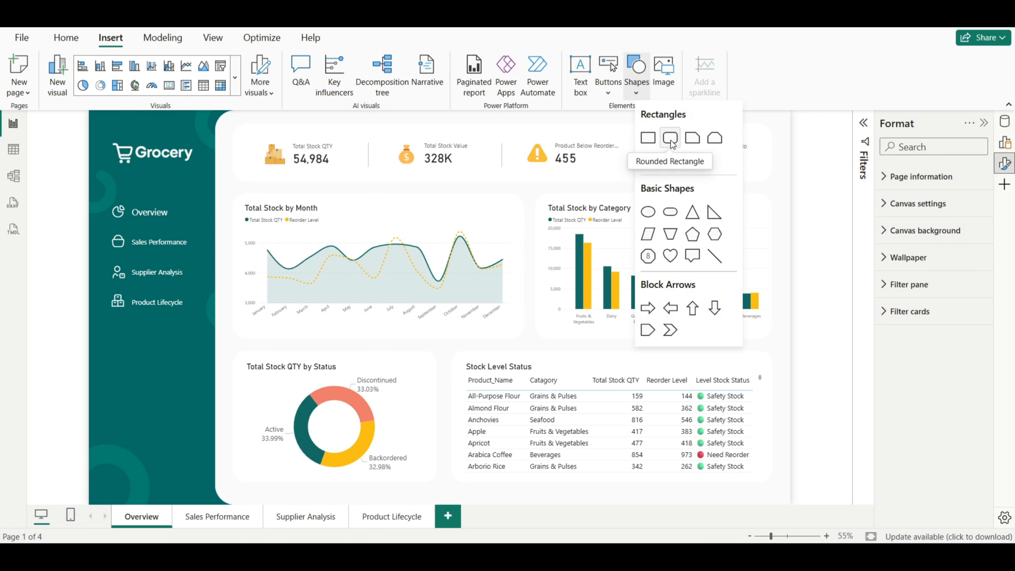
{"action": "left_click", "coordinate": [671, 140]}
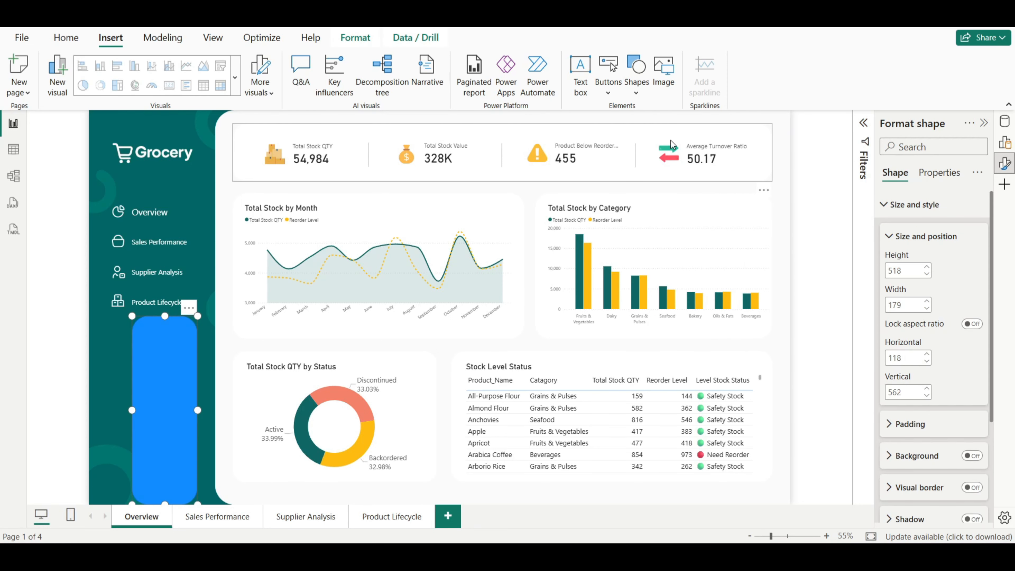
{"action": "left_click", "coordinate": [894, 205]}
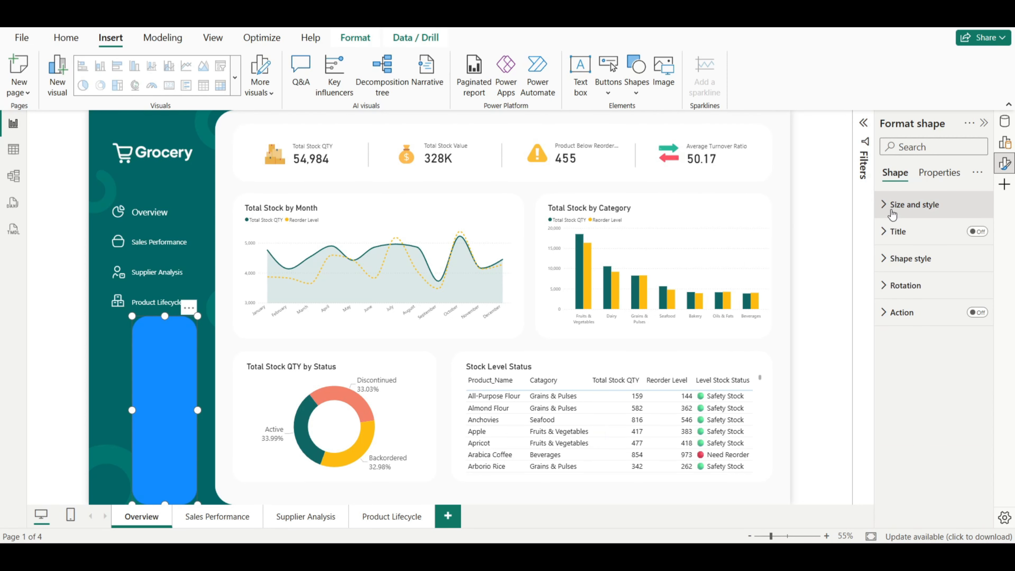
{"action": "left_click", "coordinate": [895, 205]}
{"action": "double_click", "coordinate": [901, 271]}
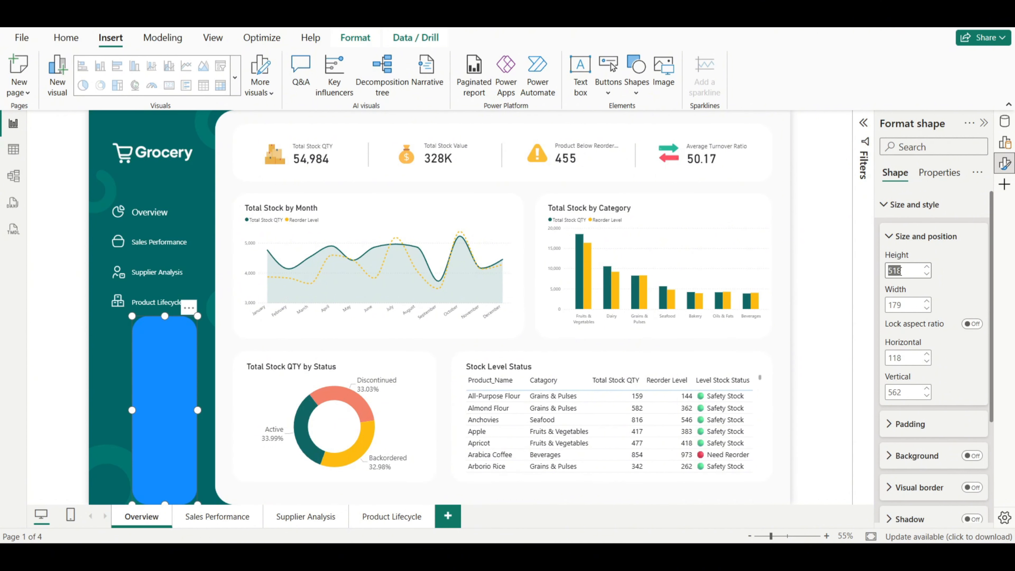
{"action": "type", "text": "60"}
{"action": "double_click", "coordinate": [907, 305]}
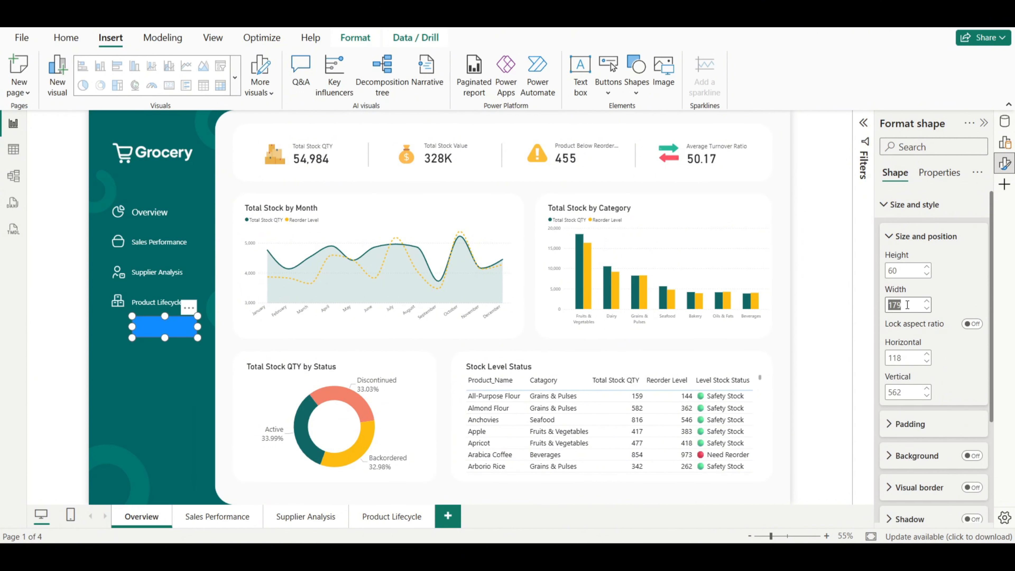
{"action": "type", "text": "270"}
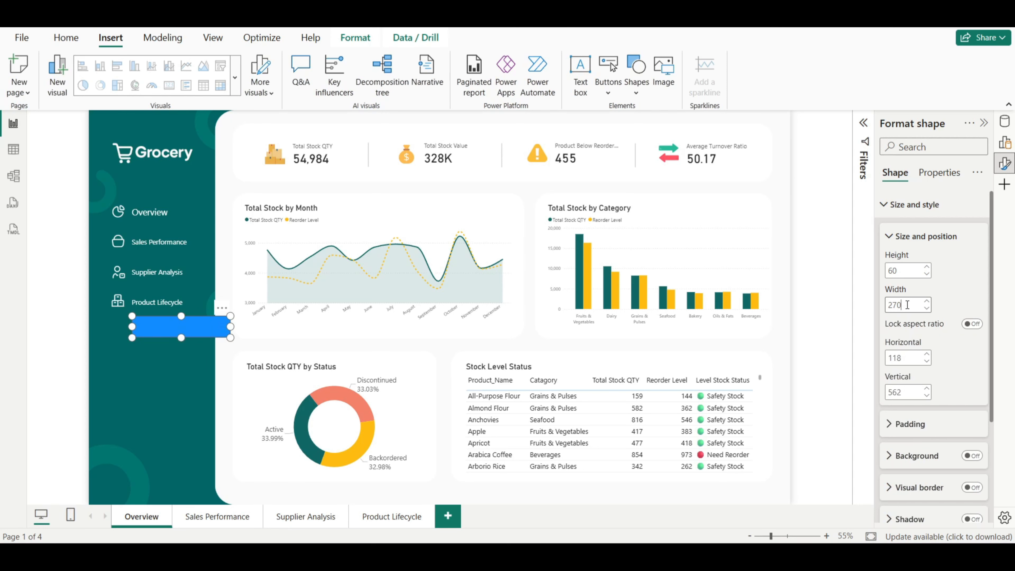
{"action": "left_click", "coordinate": [897, 209]}
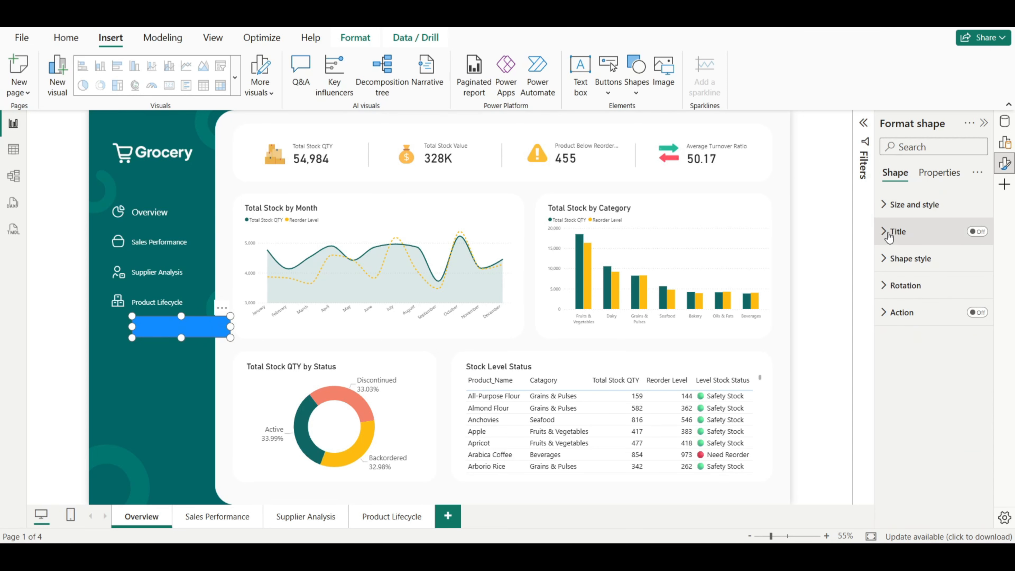
Step: Set the rounded rectangle's fill color to #F48269
{"action": "left_click", "coordinate": [886, 260]}
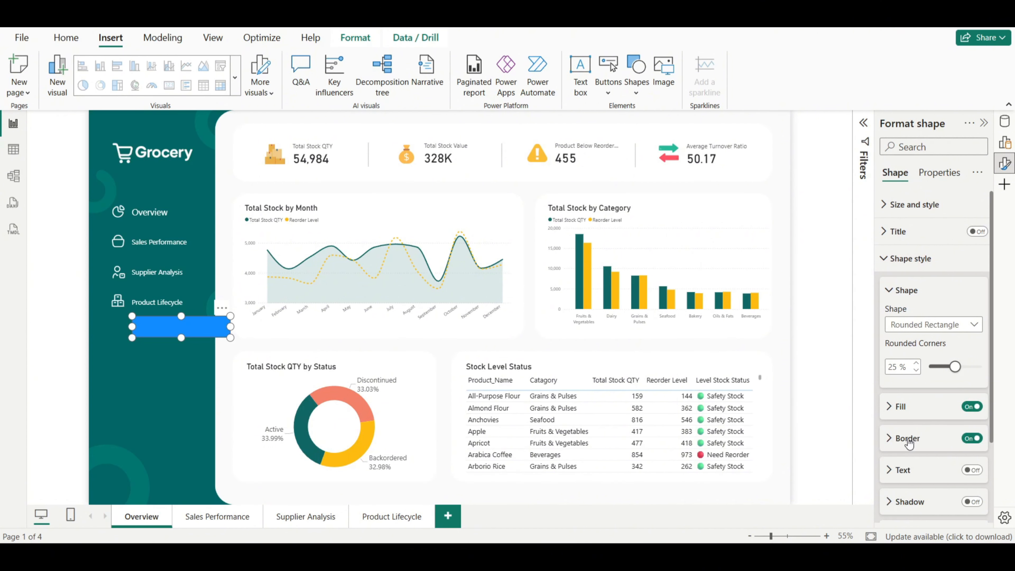
{"action": "left_click", "coordinate": [900, 408]}
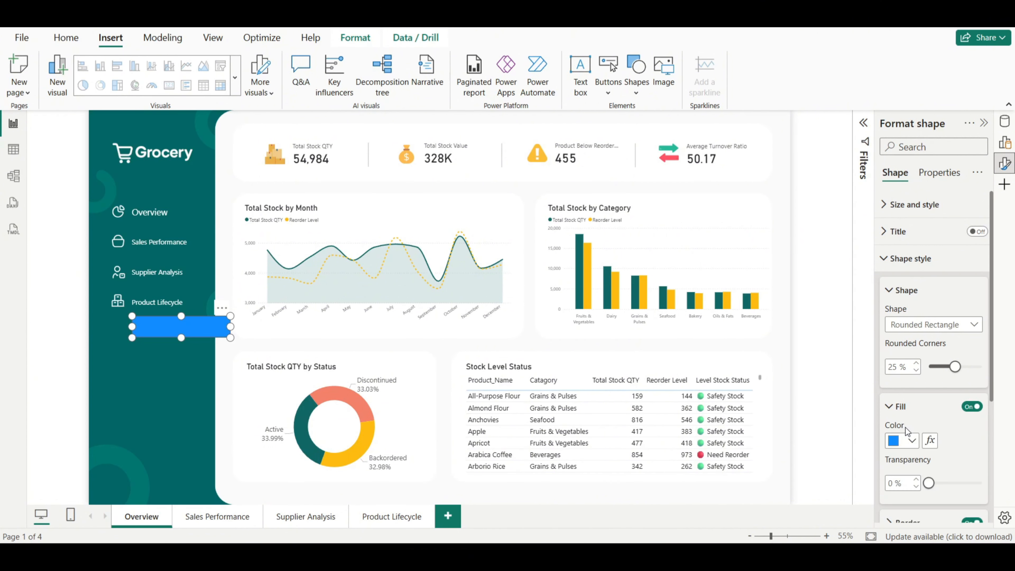
{"action": "left_click", "coordinate": [894, 442]}
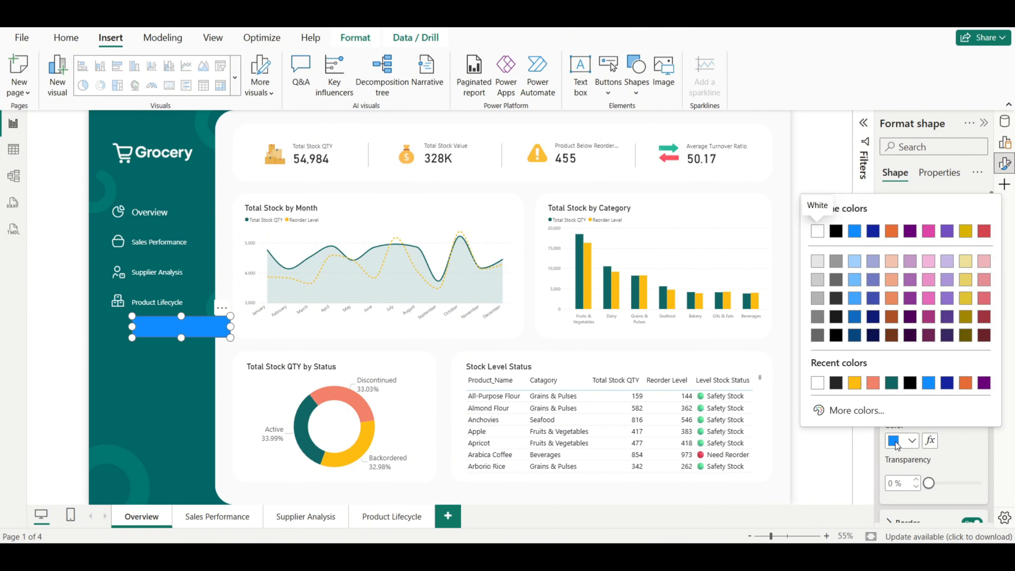
{"action": "left_click", "coordinate": [856, 411]}
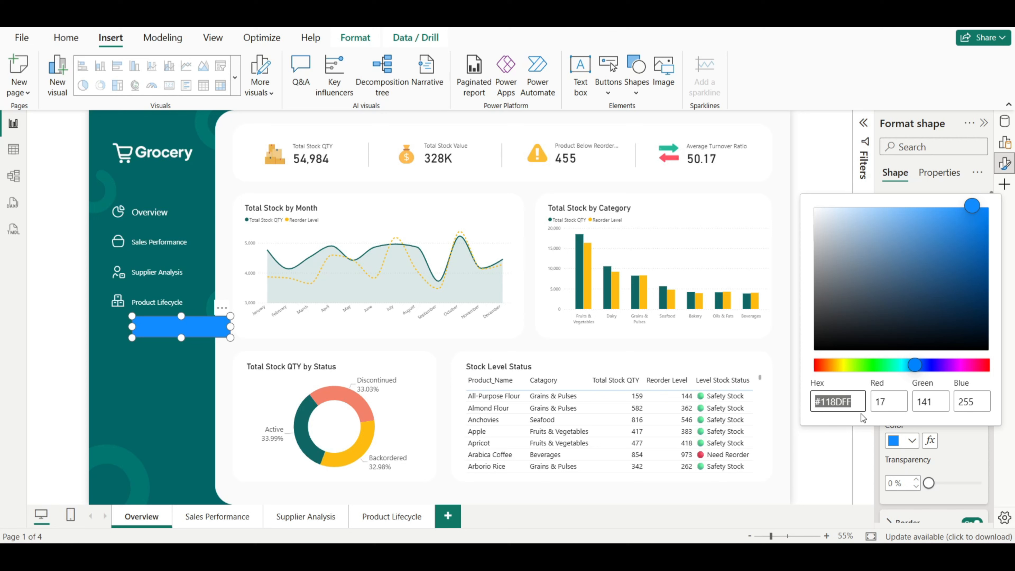
{"action": "type", "text": "f48269"}
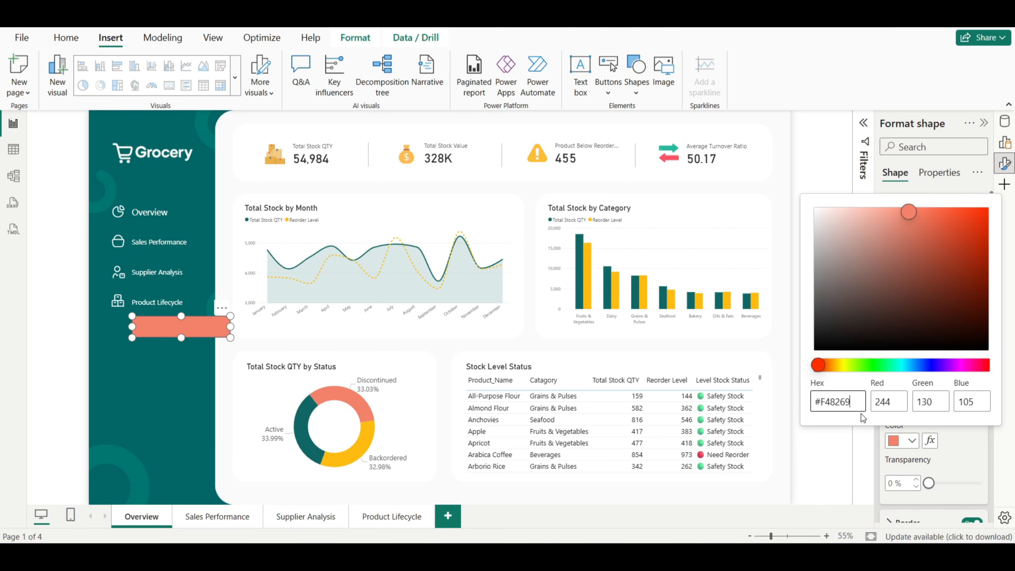
{"action": "left_click", "coordinate": [850, 456]}
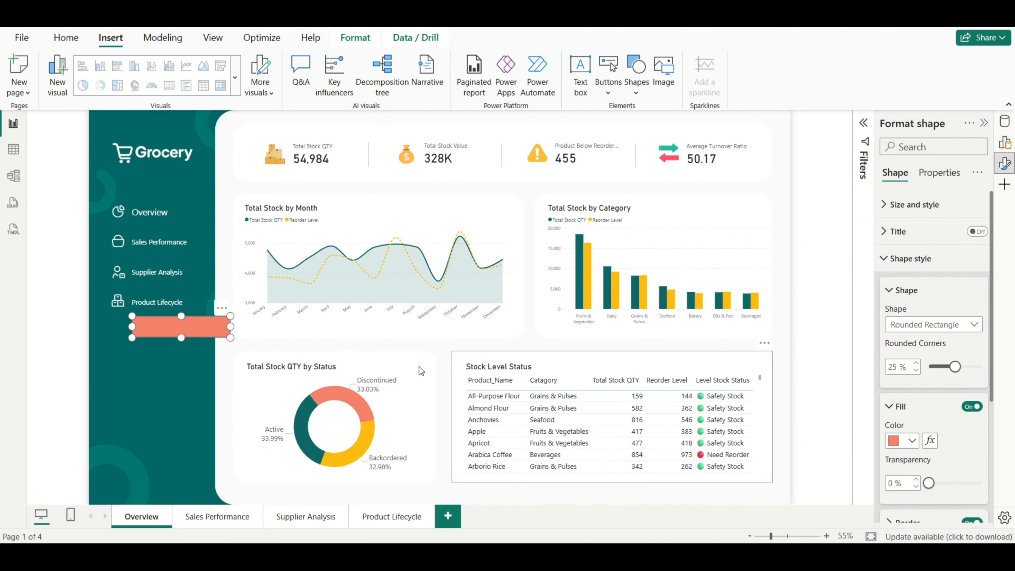
Step: Move the rounded rectangle below the Product Lifecycle label, centered in the sidebar, and turn off its border
{"action": "left_click_drag", "start_coordinate": [198, 327], "coordinate": [173, 350]}
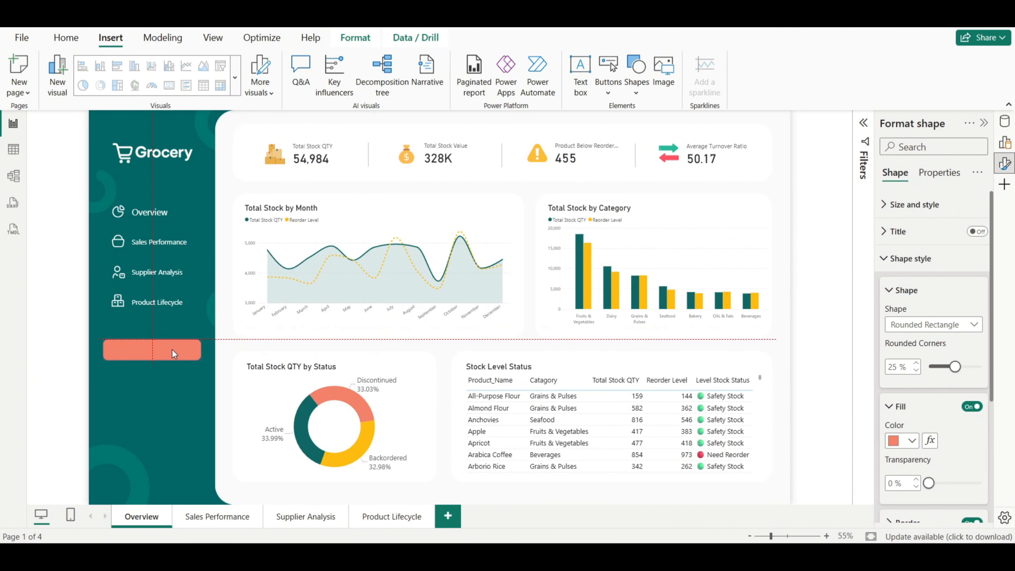
{"action": "left_click_drag", "start_coordinate": [173, 350], "coordinate": [172, 350]}
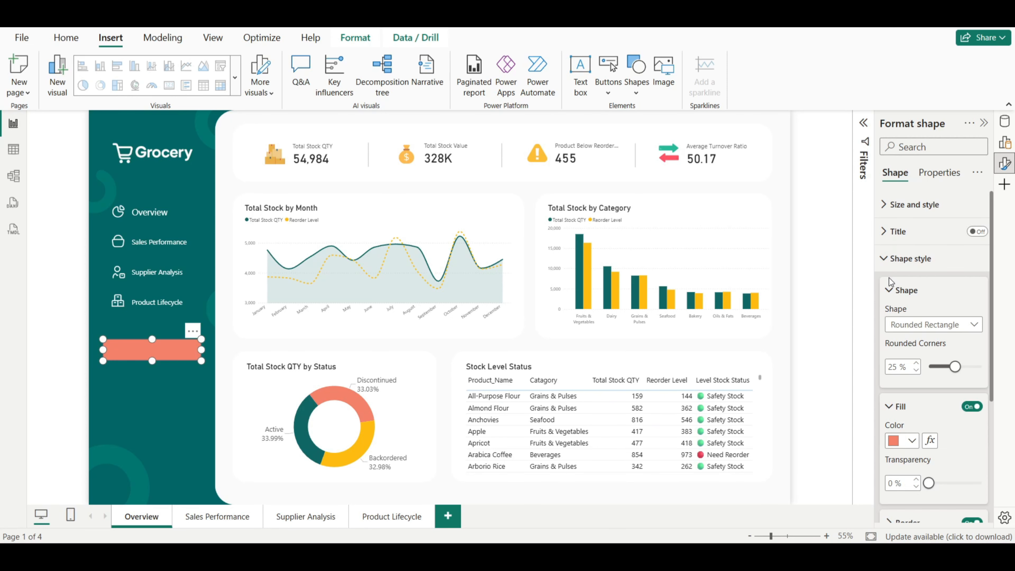
{"action": "left_click", "coordinate": [890, 289]}
{"action": "left_click", "coordinate": [892, 323]}
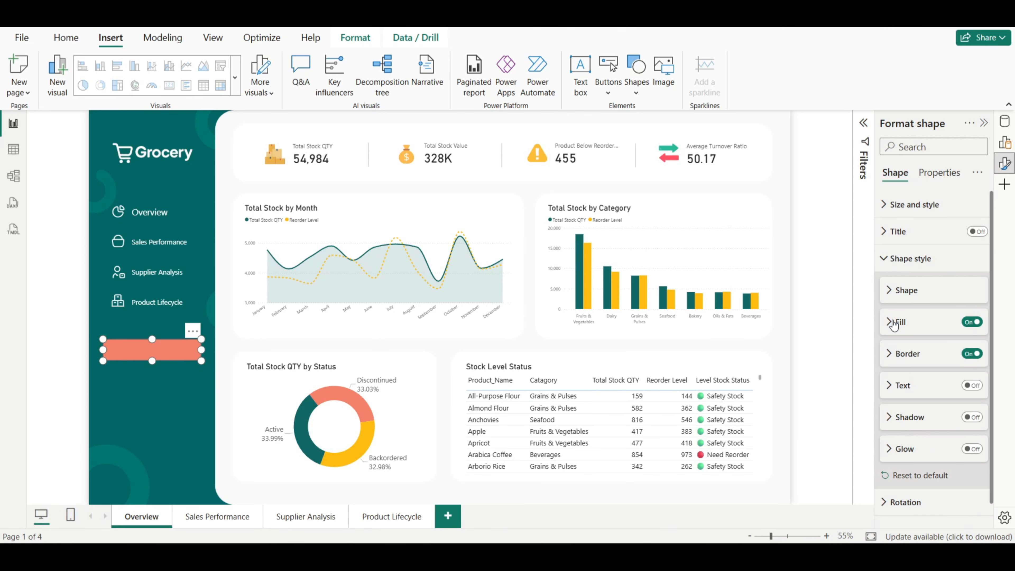
{"action": "left_click", "coordinate": [972, 354]}
{"action": "left_click", "coordinate": [890, 259]}
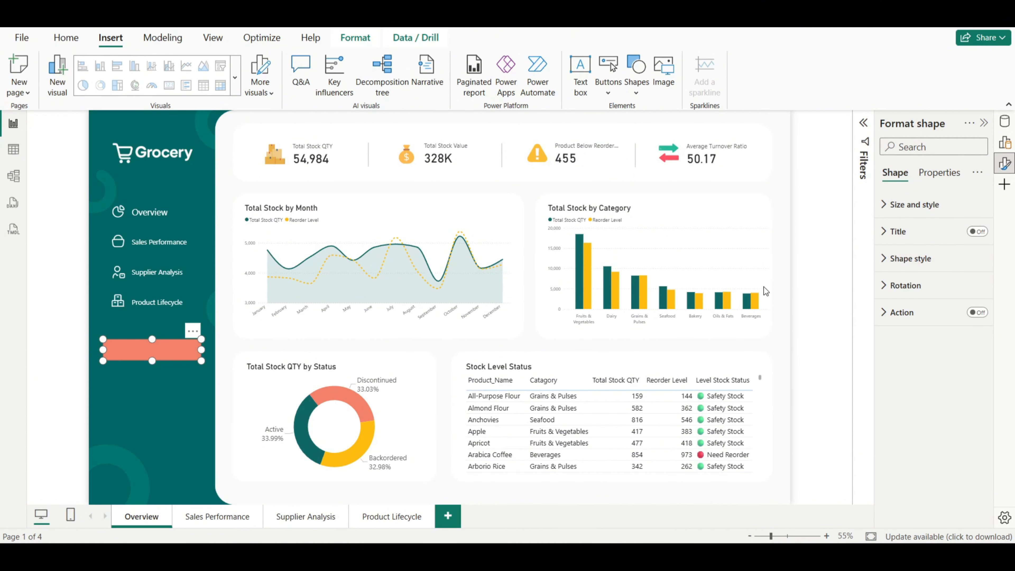
{"action": "left_click", "coordinate": [190, 370]}
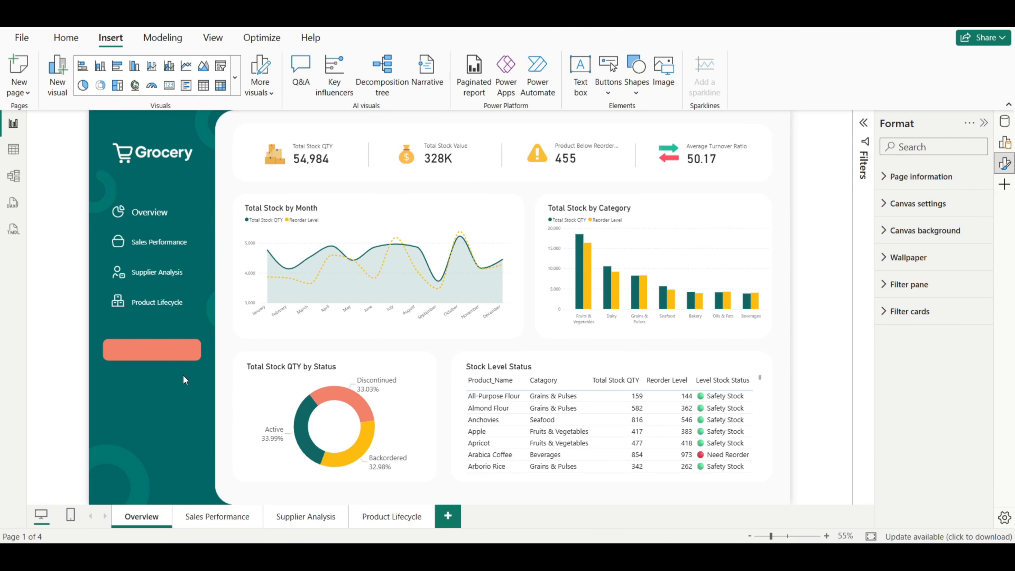
Step: Add a button slicer using the Quarter level of the Date_Received hierarchy from Grocery_Inventory
{"action": "left_click", "coordinate": [1005, 145]}
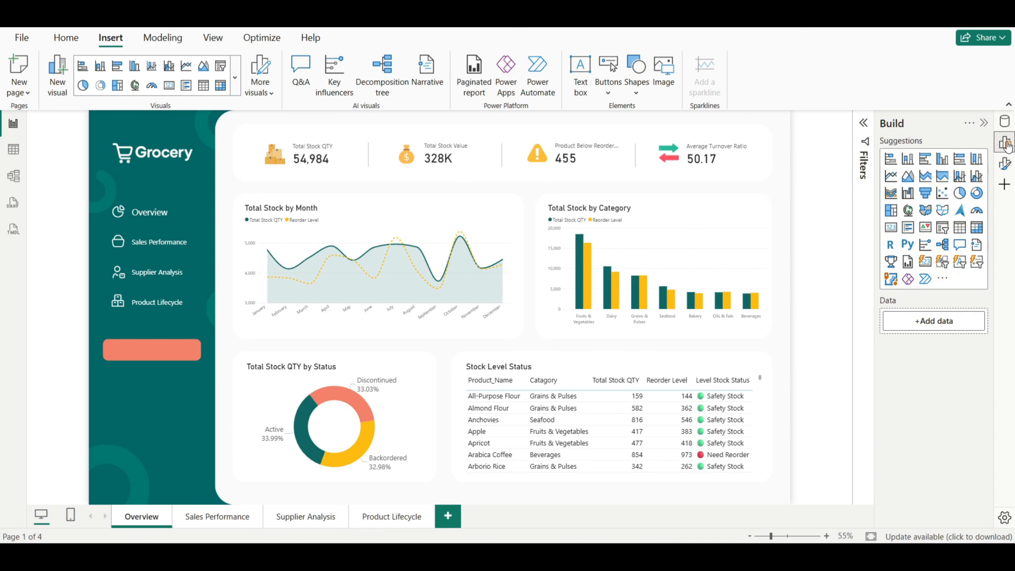
{"action": "left_click", "coordinate": [942, 263]}
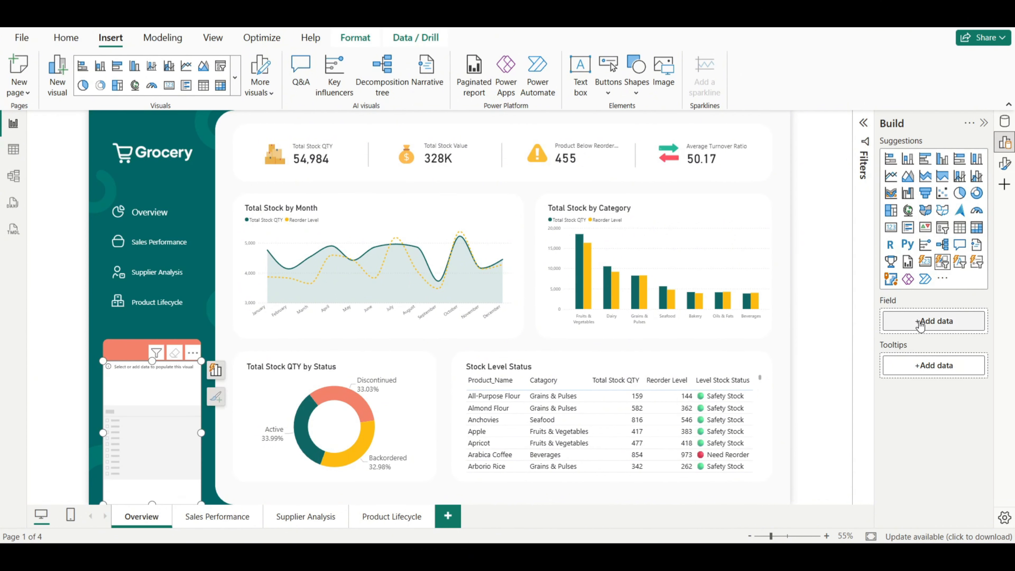
{"action": "left_click", "coordinate": [927, 325]}
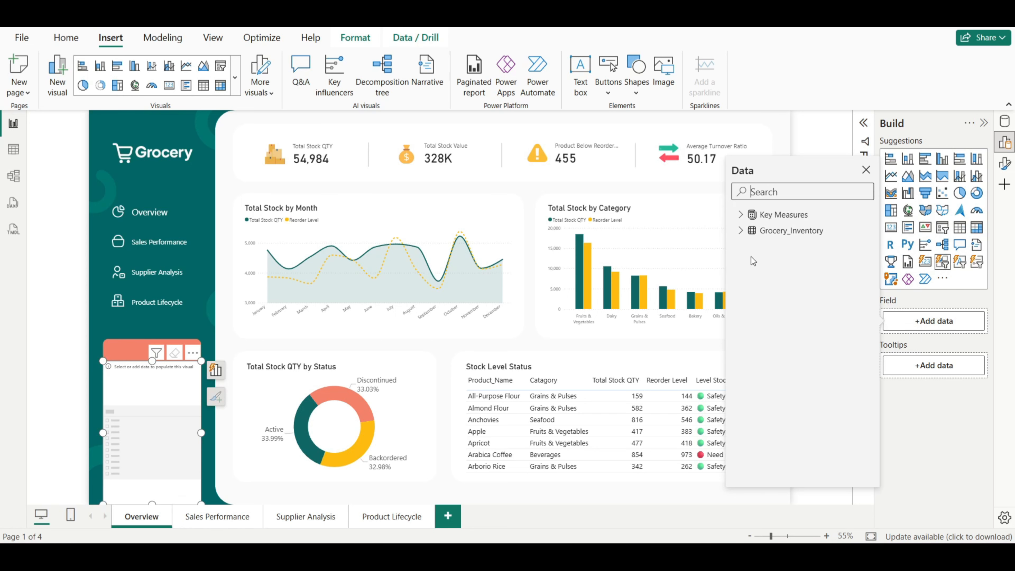
{"action": "left_click", "coordinate": [739, 231]}
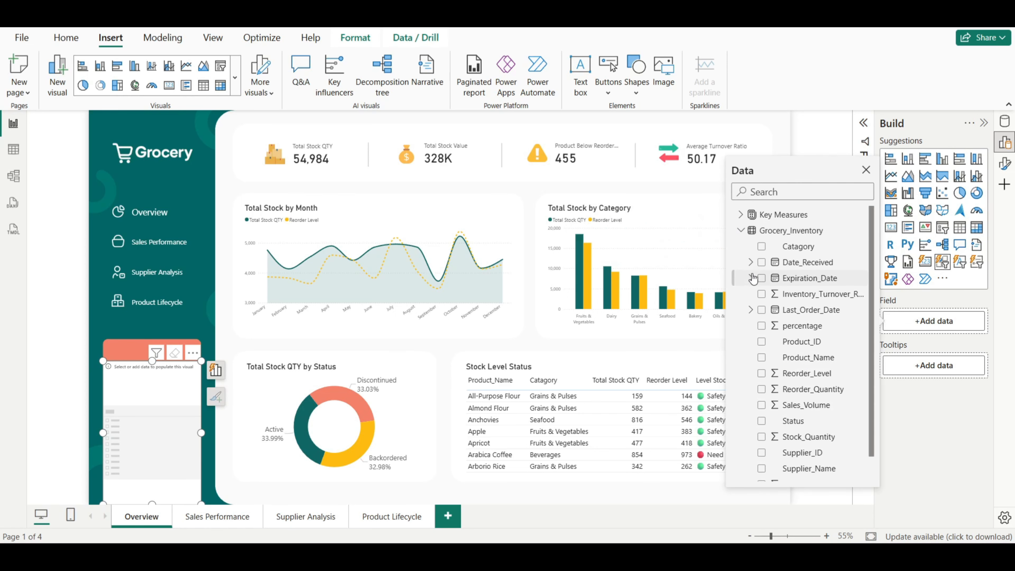
{"action": "left_click", "coordinate": [750, 263]}
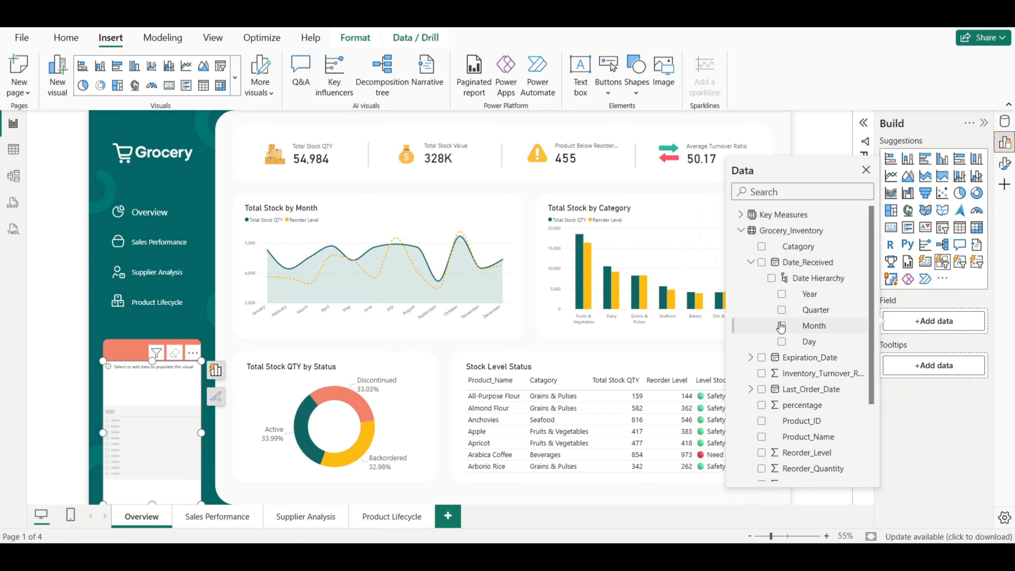
{"action": "left_click", "coordinate": [781, 311]}
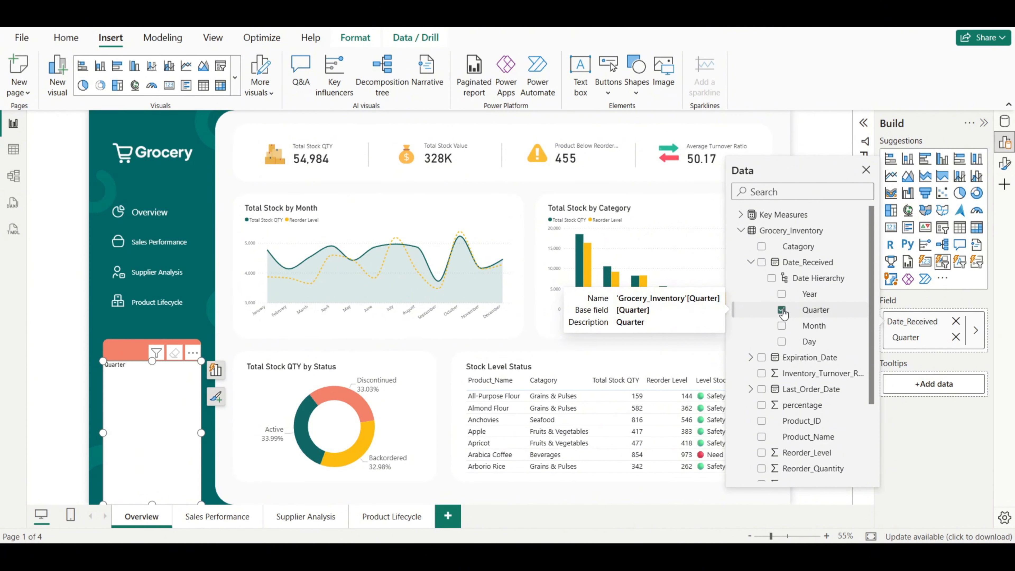
{"action": "left_click", "coordinate": [865, 170]}
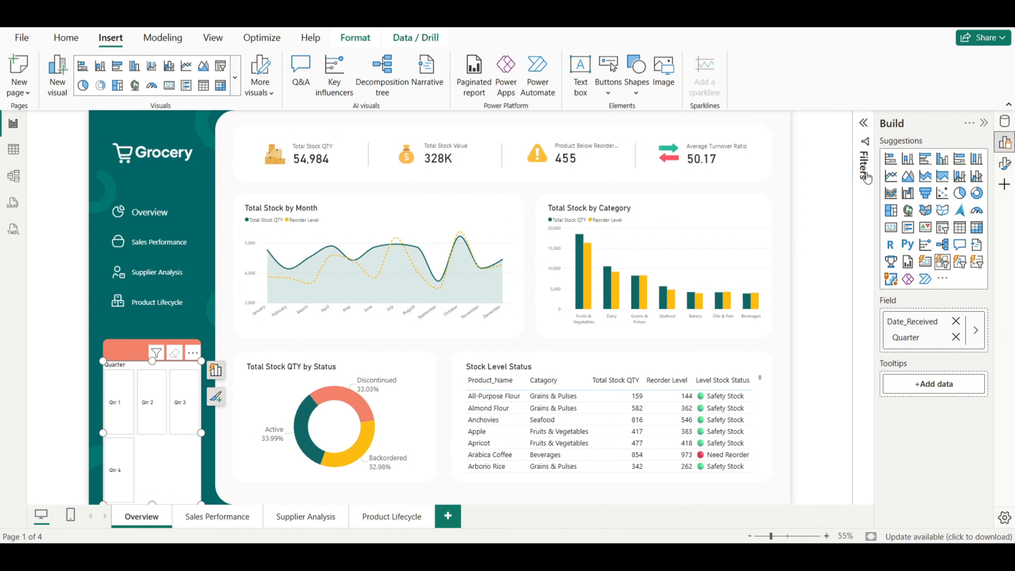
Step: Set the quarter slicer's height to 90 and turn off its background
{"action": "left_click", "coordinate": [1005, 165]}
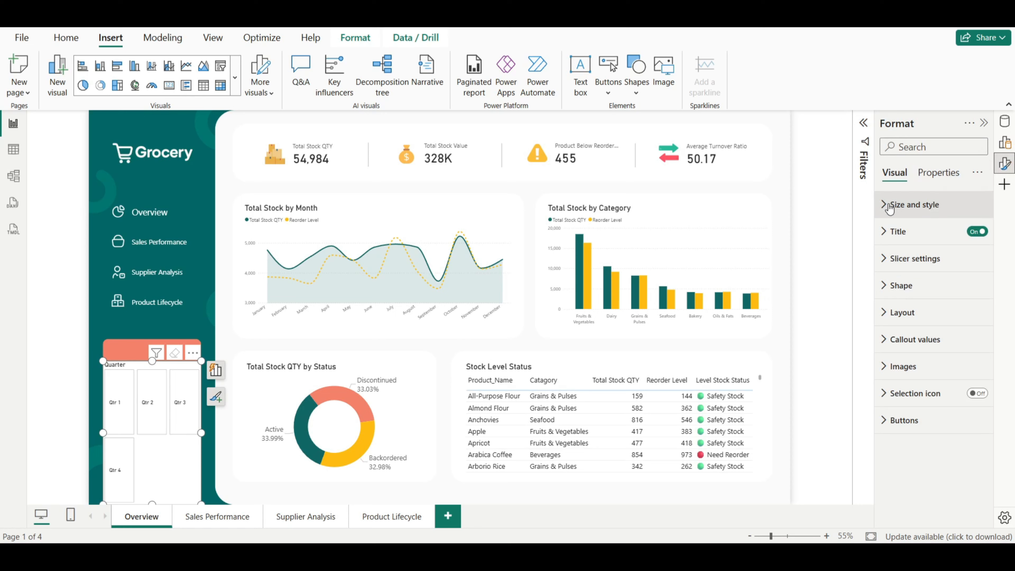
{"action": "left_click", "coordinate": [888, 206]}
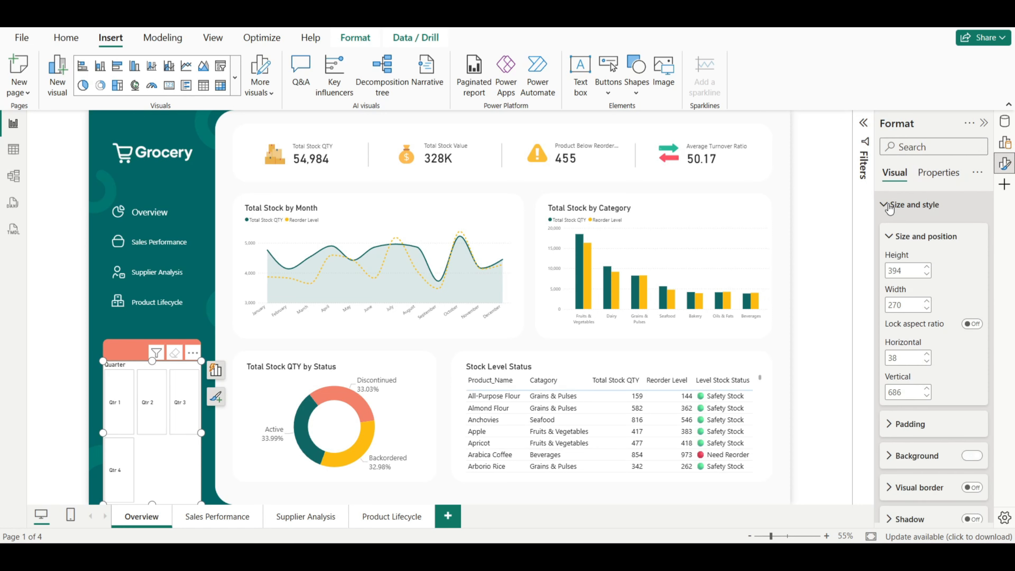
{"action": "double_click", "coordinate": [899, 270]}
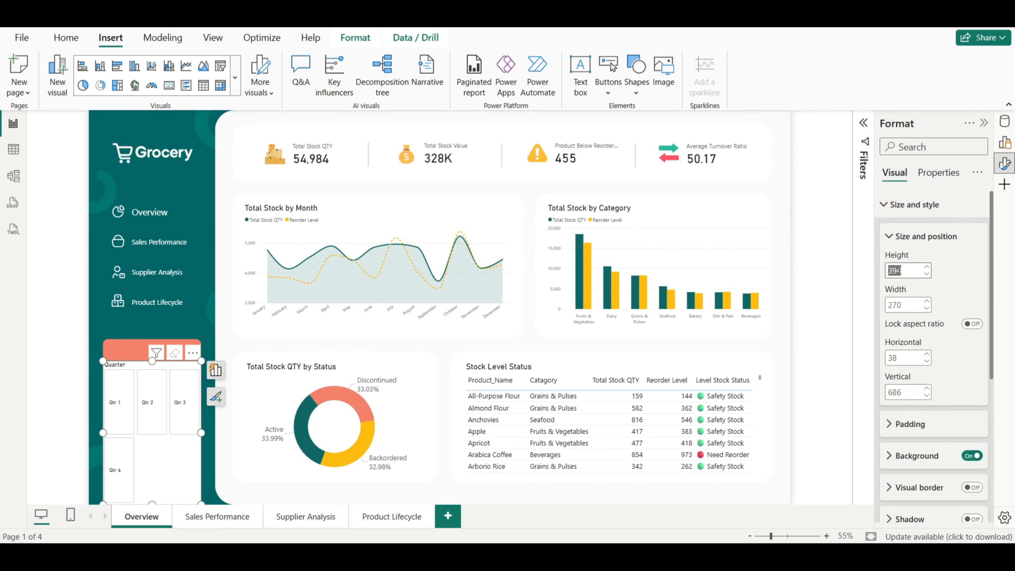
{"action": "type", "text": "90"}
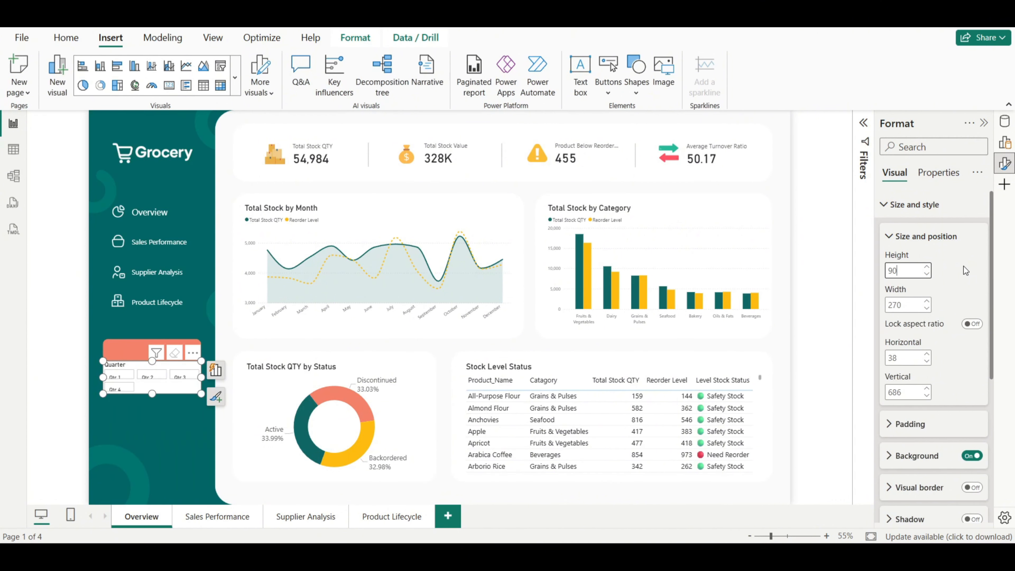
{"action": "left_click", "coordinate": [967, 456]}
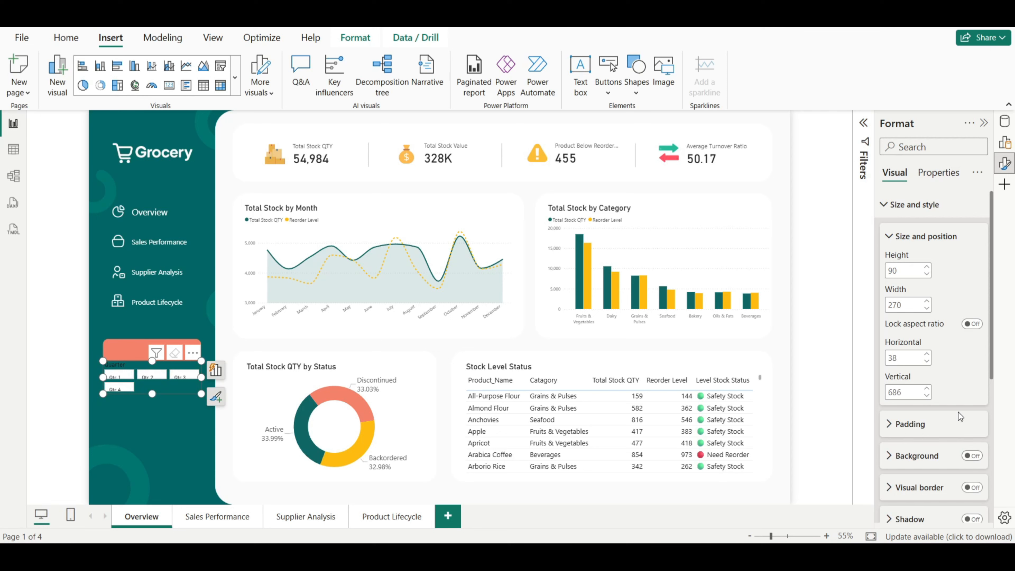
{"action": "left_click", "coordinate": [896, 206]}
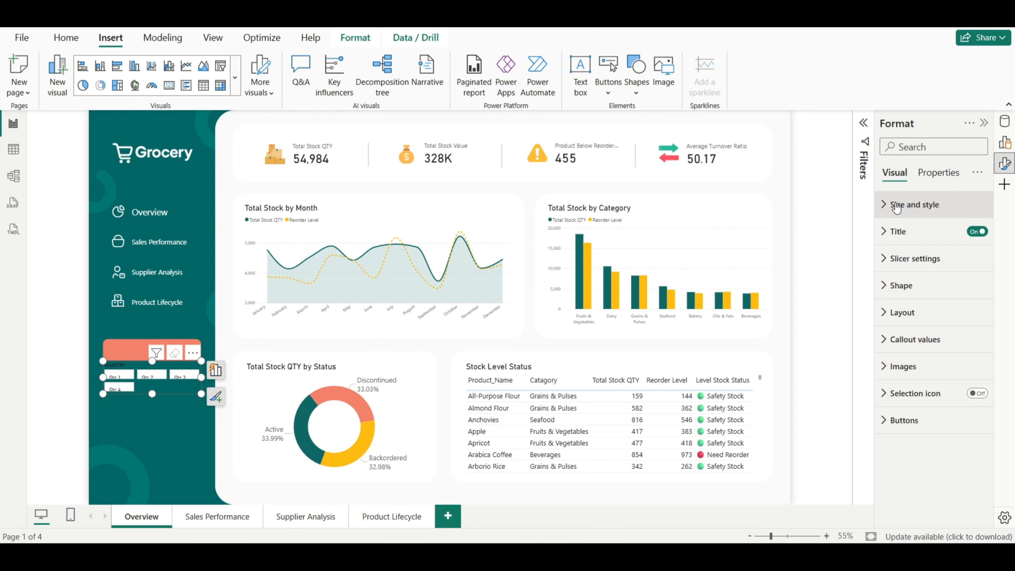
Step: Set the quarter slicer's layout to show 4 columns and move the slicer onto the coral rounded rectangle
{"action": "left_click", "coordinate": [901, 312]}
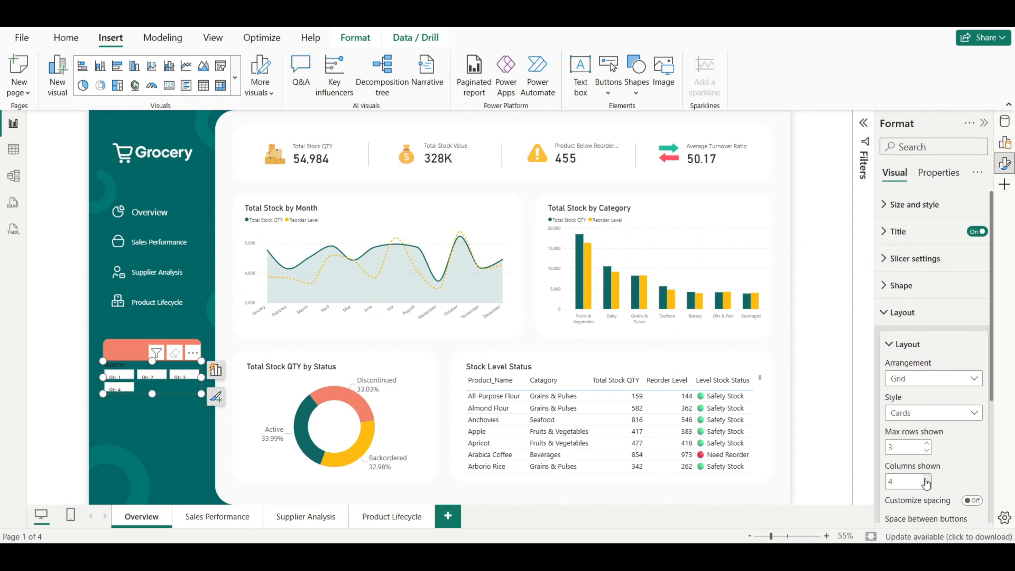
{"action": "left_click", "coordinate": [888, 316]}
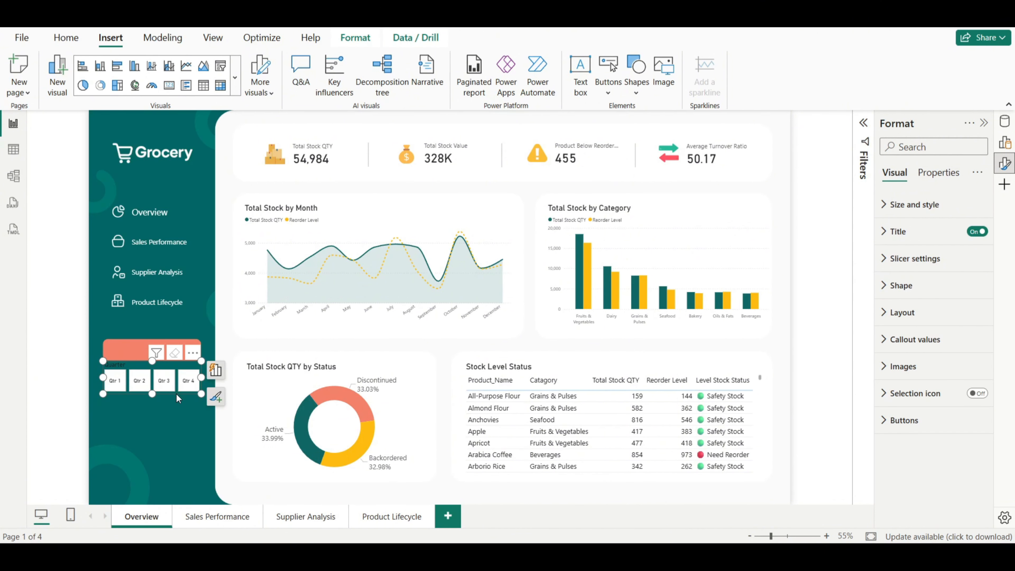
{"action": "left_click_drag", "start_coordinate": [176, 393], "coordinate": [174, 361]}
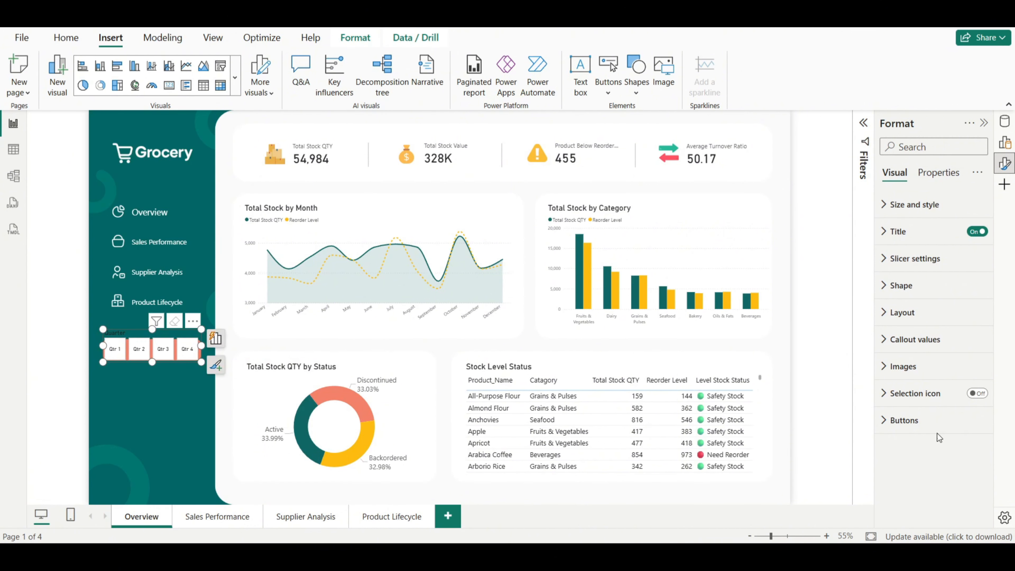
Step: Turn off the border and fill of the quarter slicer's buttons
{"action": "left_click", "coordinate": [905, 419]}
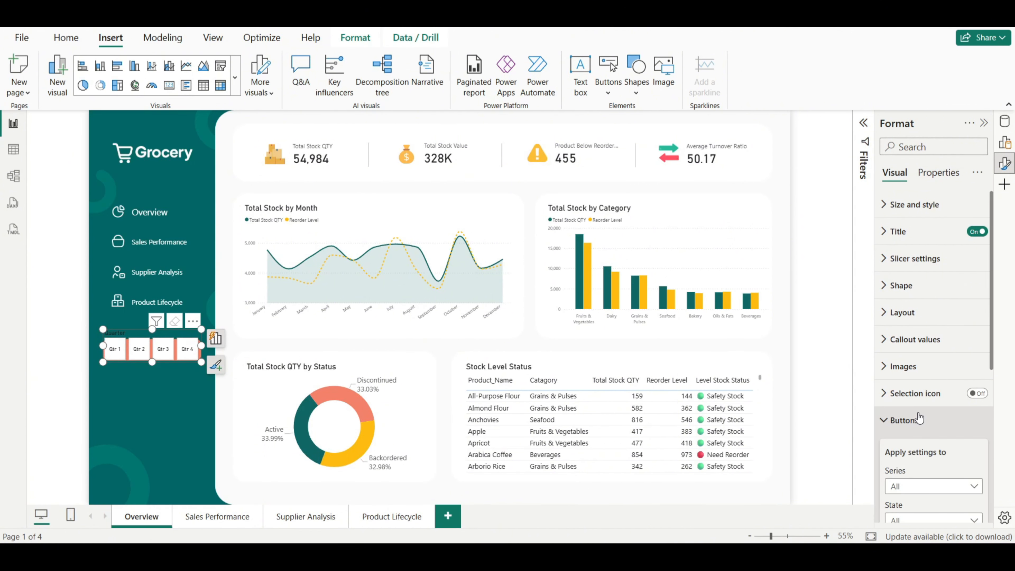
{"action": "scroll", "coordinate": [918, 417], "scroll_direction": "down", "scroll_amount": 5}
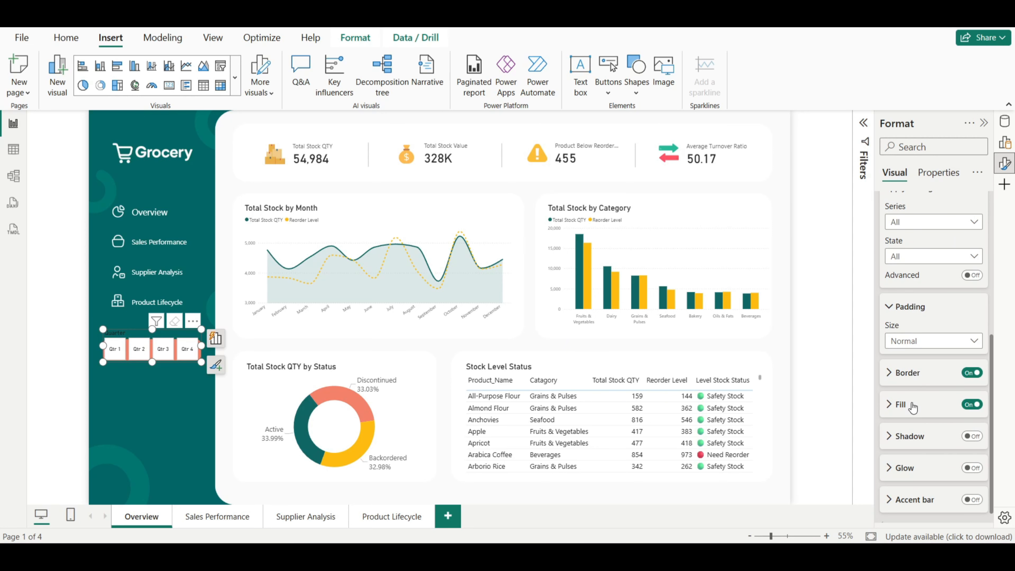
{"action": "left_click", "coordinate": [971, 373]}
{"action": "left_click", "coordinate": [972, 404]}
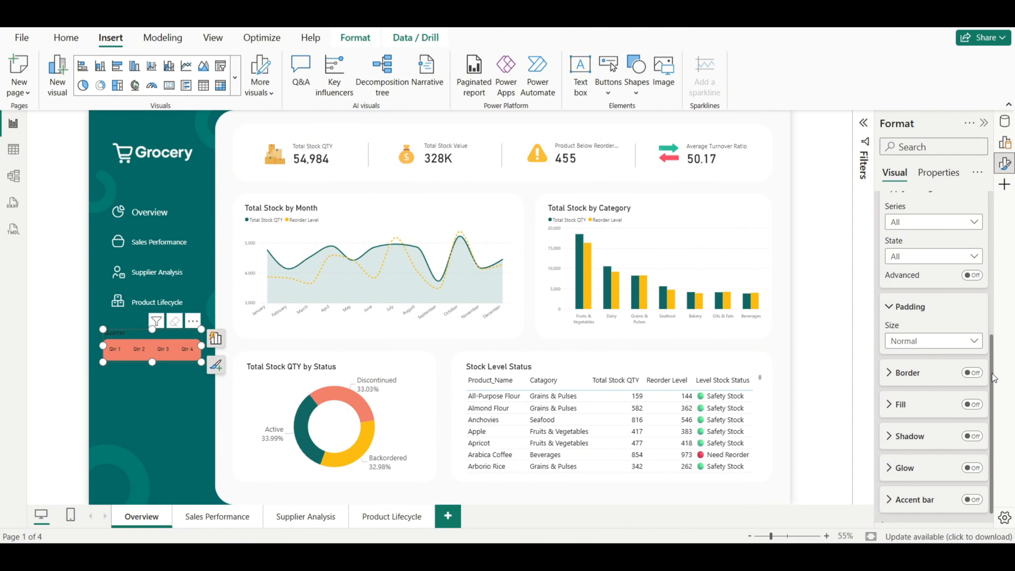
{"action": "scroll", "coordinate": [993, 378], "scroll_direction": "up", "scroll_amount": 6}
{"action": "left_click", "coordinate": [927, 286]}
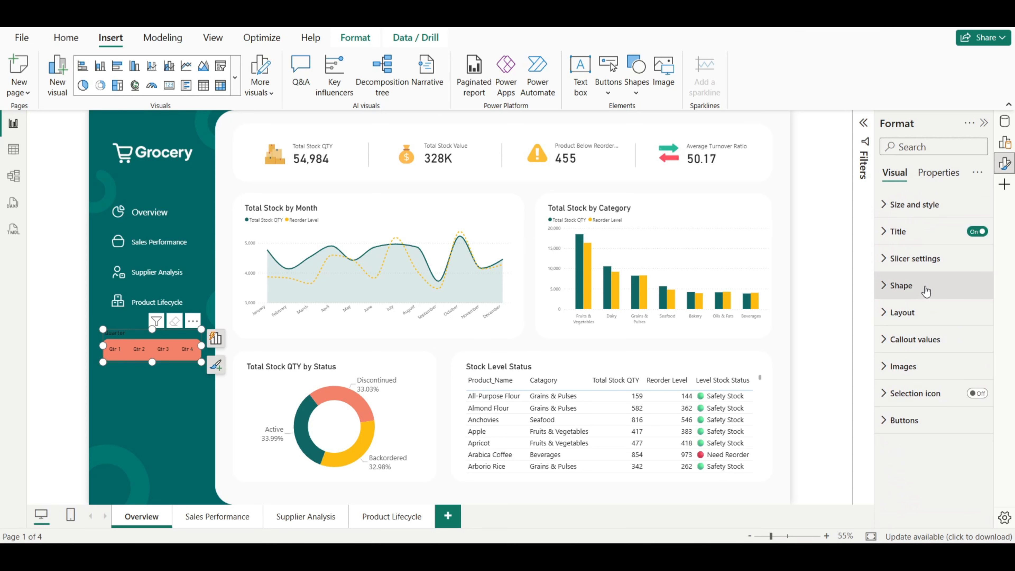
Step: Set the quarter slicer's callout value color to white for all states
{"action": "left_click", "coordinate": [901, 341]}
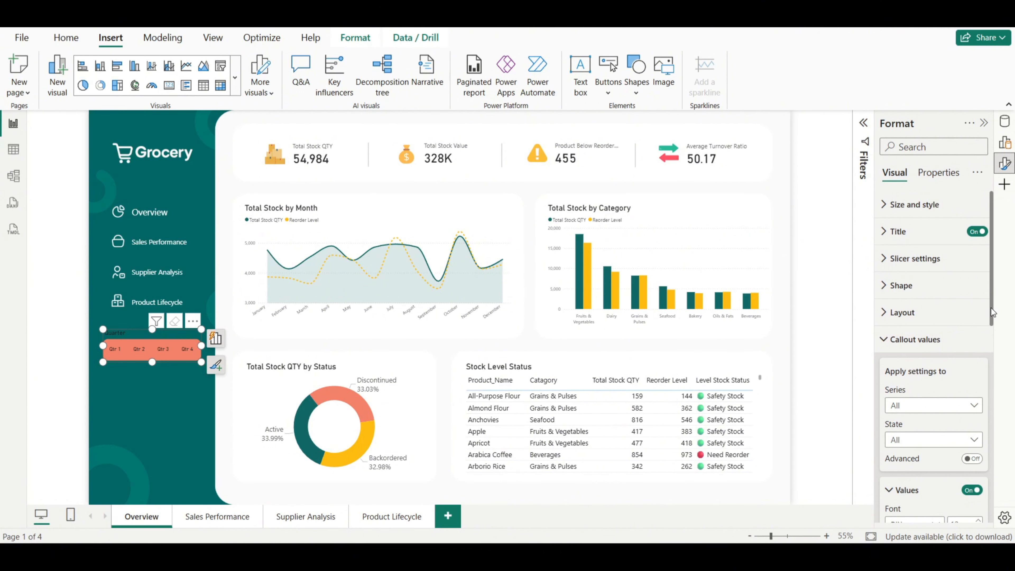
{"action": "scroll", "coordinate": [992, 311], "scroll_direction": "down", "scroll_amount": 5}
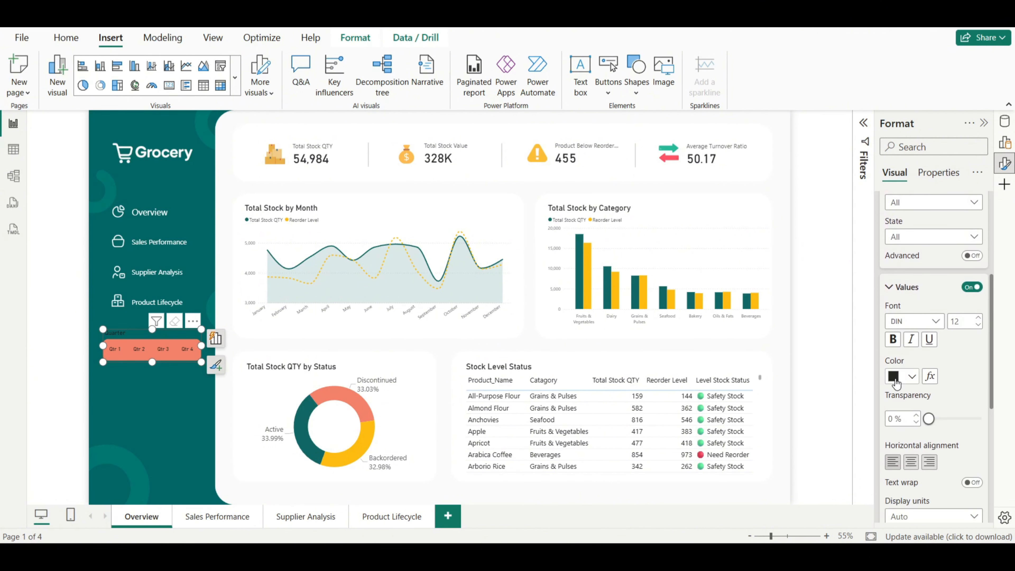
{"action": "left_click", "coordinate": [894, 379]}
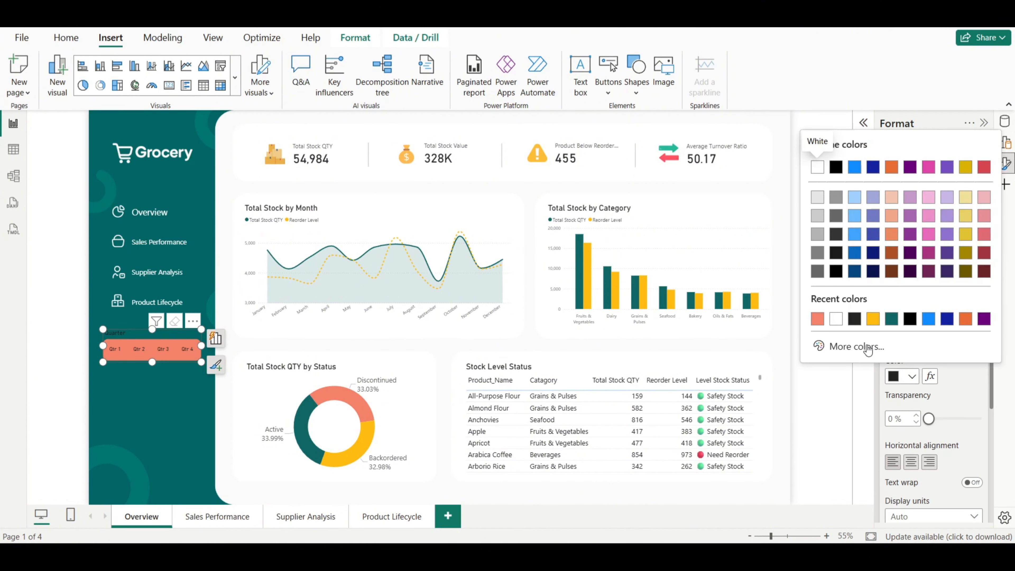
{"action": "left_click", "coordinate": [837, 320]}
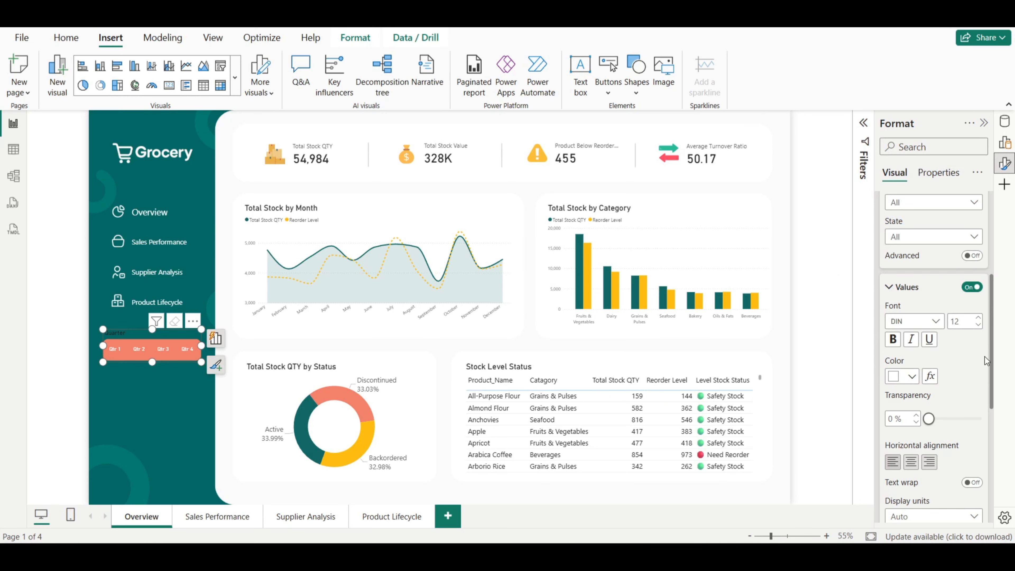
Step: Set the quarter slicer's callout value color to #106665 for the Selected state
{"action": "left_click_drag", "start_coordinate": [991, 363], "coordinate": [989, 315]}
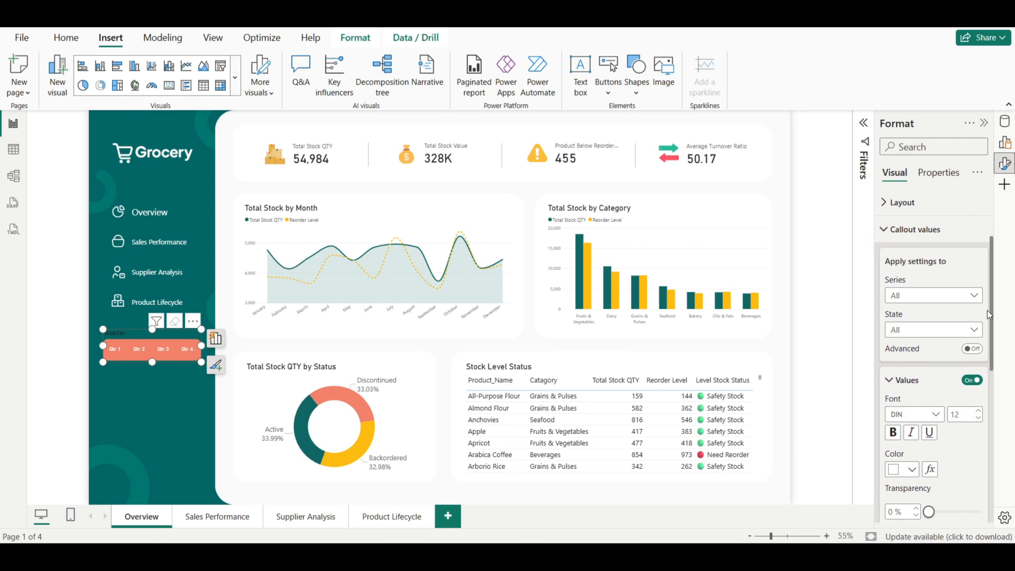
{"action": "left_click", "coordinate": [917, 330]}
{"action": "left_click", "coordinate": [896, 470]}
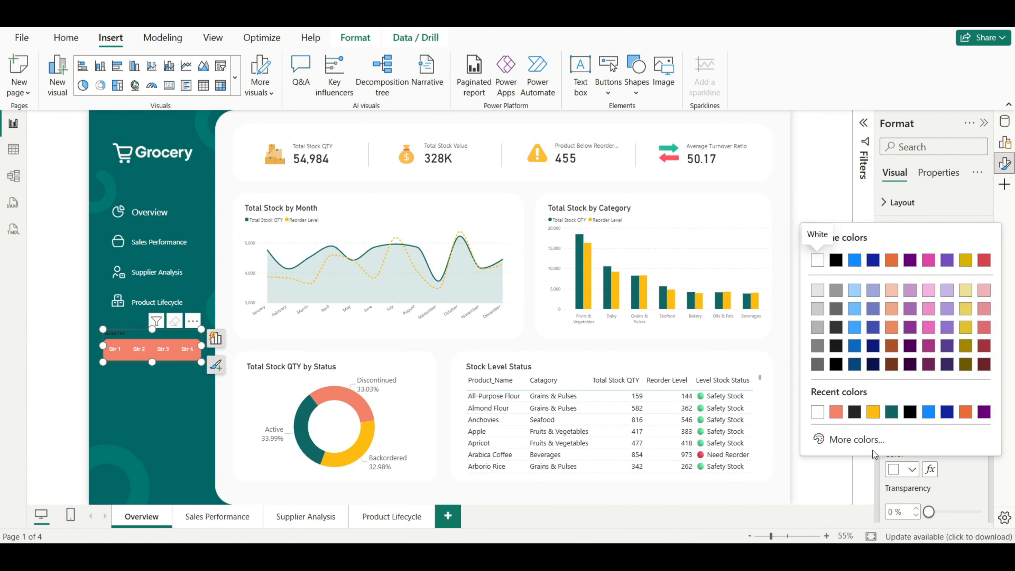
{"action": "left_click", "coordinate": [862, 443]}
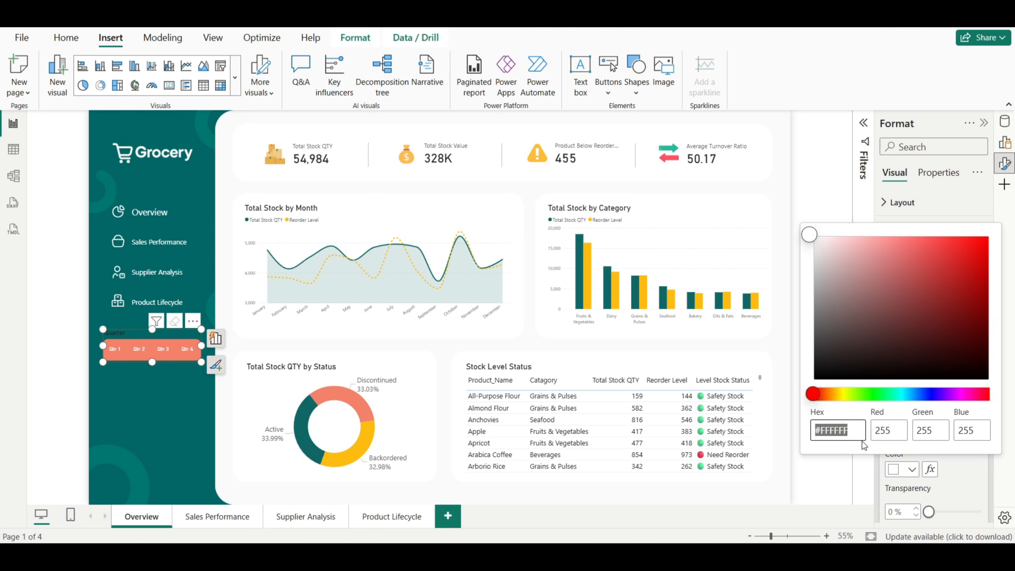
{"action": "type", "text": "#106665"}
{"action": "left_click", "coordinate": [843, 471]}
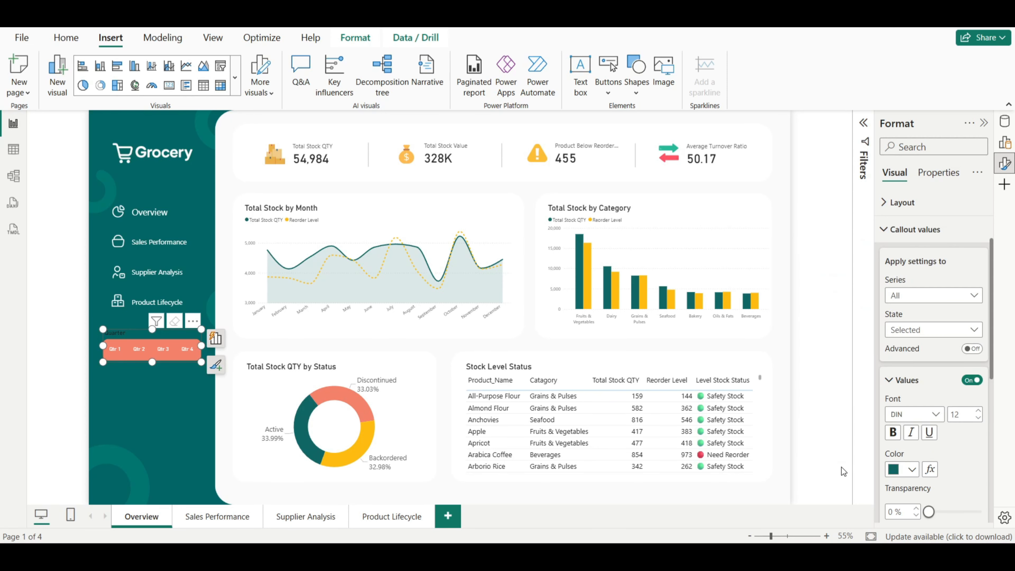
{"action": "left_click", "coordinate": [910, 235]}
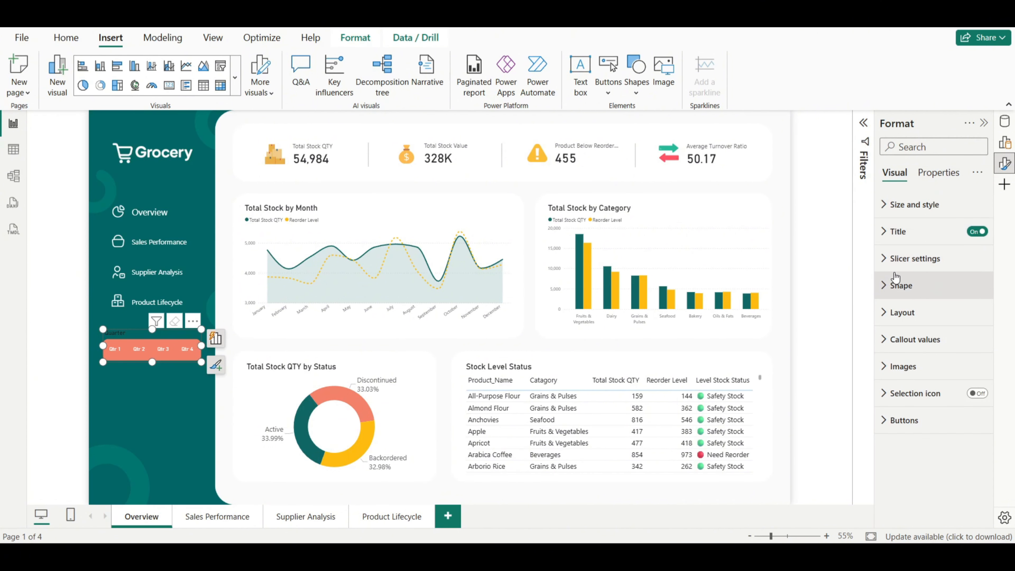
Step: Set the quarter slicer's title text color to white and deselect the slicer
{"action": "left_click", "coordinate": [897, 231]}
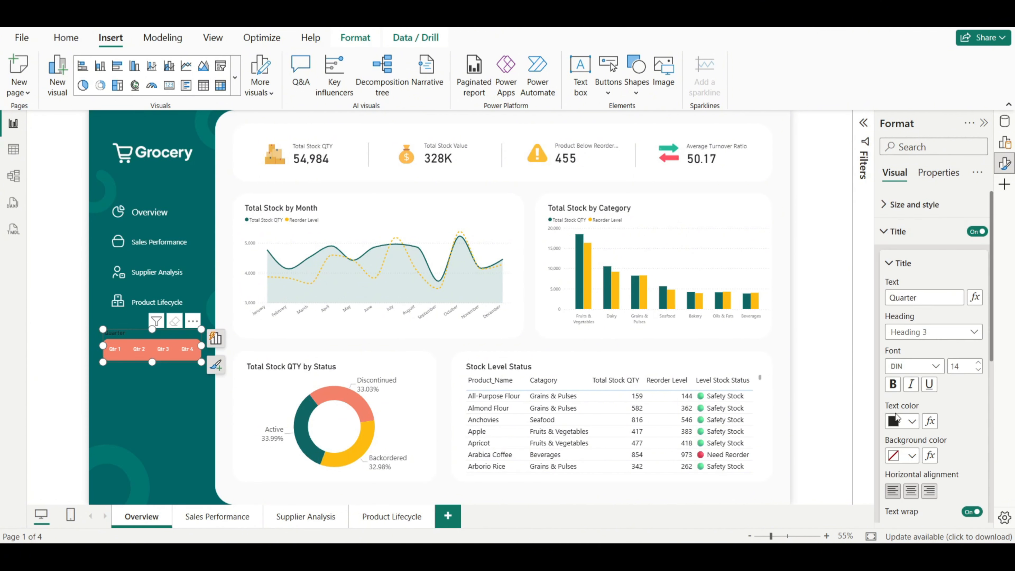
{"action": "left_click", "coordinate": [894, 423]}
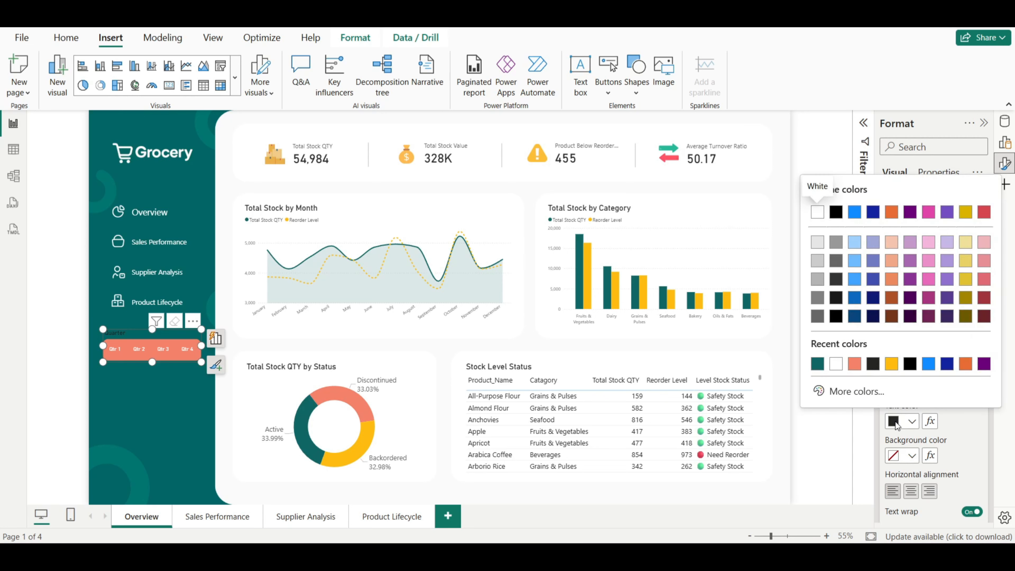
{"action": "left_click", "coordinate": [835, 364]}
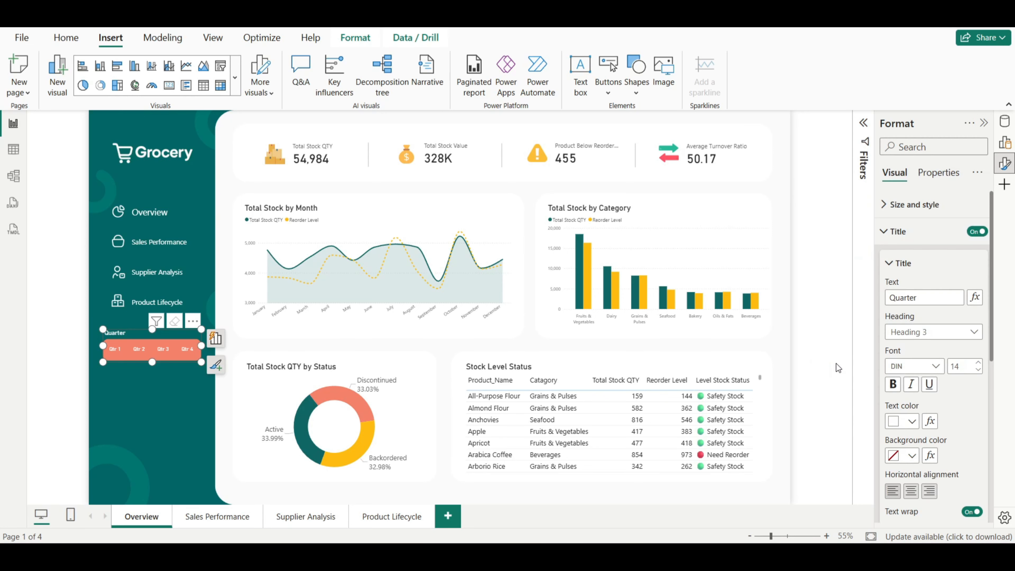
{"action": "left_click", "coordinate": [834, 380]}
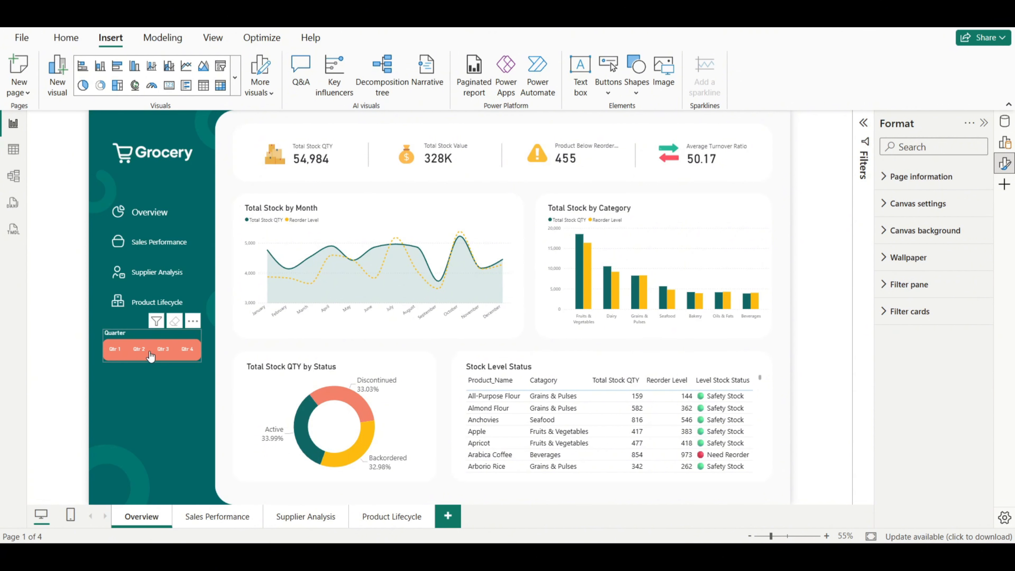
Step: Test the quarter slicer by selecting Qtr 4, Qtr 3, Qtr 2 and Qtr 1 in turn, and clear the selection
{"action": "left_click", "coordinate": [180, 353]}
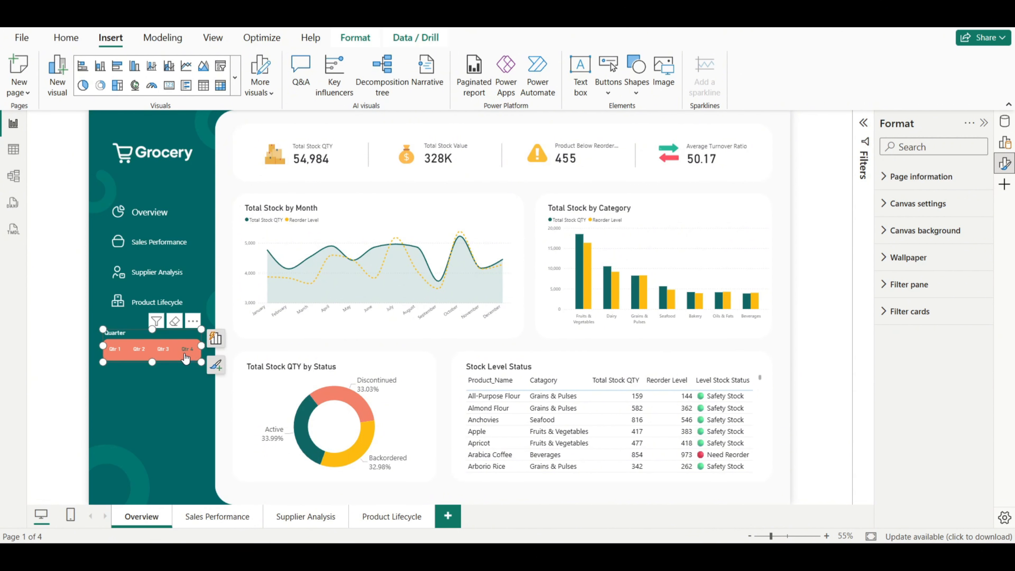
{"action": "left_click", "coordinate": [165, 352]}
{"action": "left_click", "coordinate": [140, 352]}
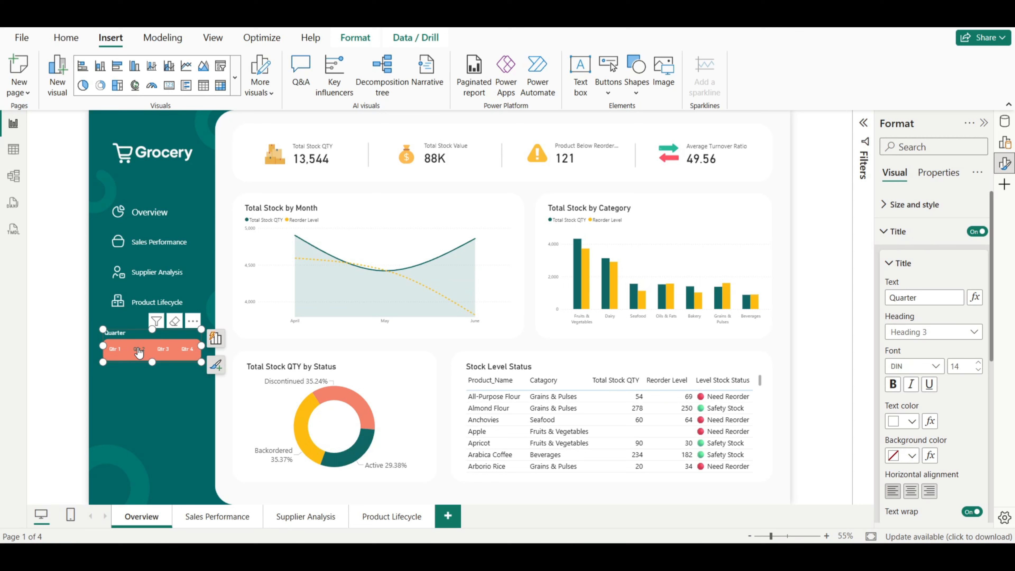
{"action": "left_click", "coordinate": [115, 352]}
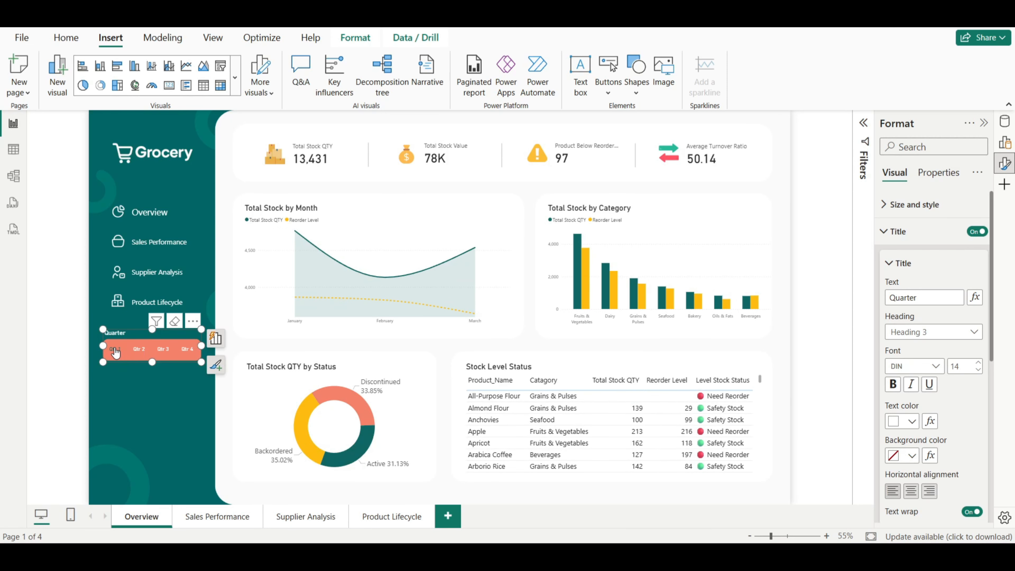
{"action": "left_click", "coordinate": [116, 352]}
Step: Insert a line shape and move it up so its frame starts at the upper edge of the coral rectangle
{"action": "scroll", "coordinate": [102, 370], "scroll_direction": "up", "scroll_amount": 2}
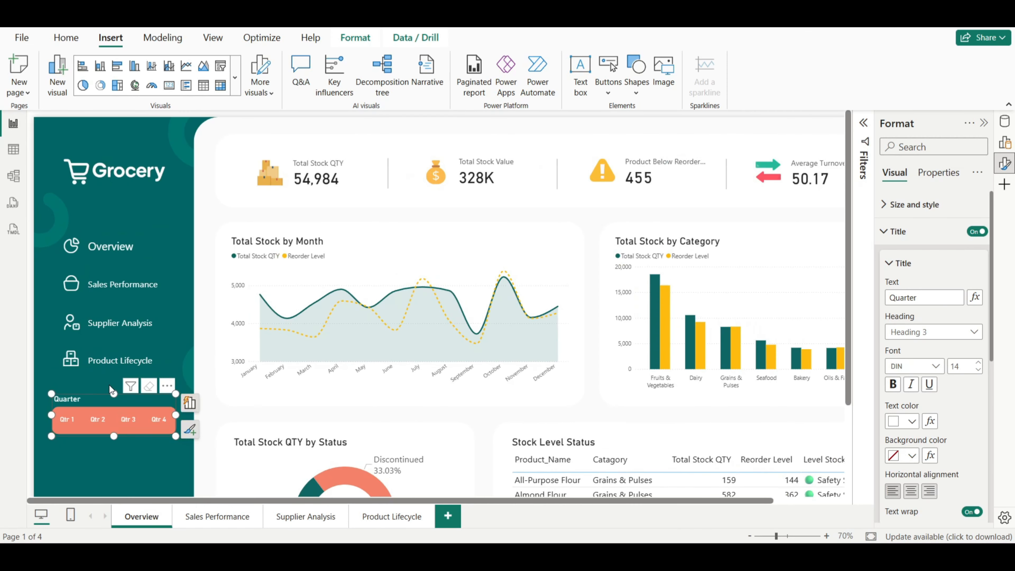
{"action": "scroll", "coordinate": [105, 382], "scroll_direction": "up", "scroll_amount": 1}
{"action": "scroll", "coordinate": [102, 382], "scroll_direction": "down", "scroll_amount": 3}
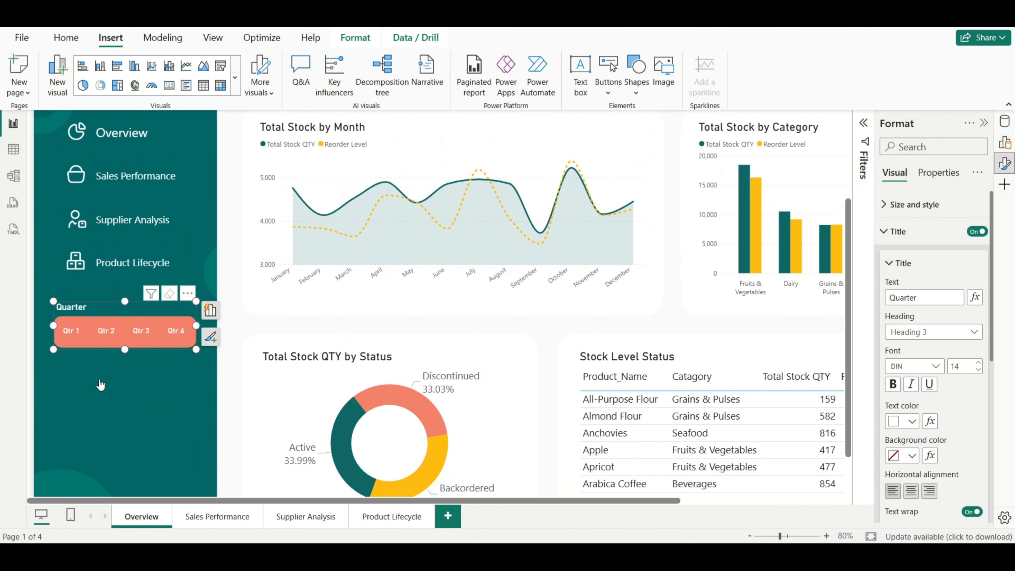
{"action": "scroll", "coordinate": [100, 382], "scroll_direction": "up", "scroll_amount": 1}
{"action": "scroll", "coordinate": [104, 372], "scroll_direction": "down", "scroll_amount": 2}
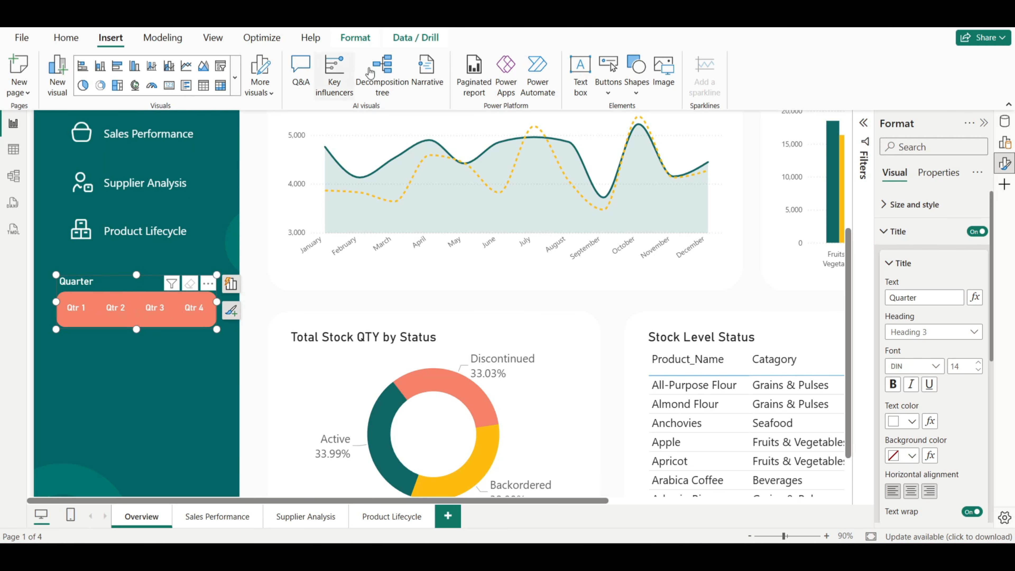
{"action": "left_click", "coordinate": [633, 88]}
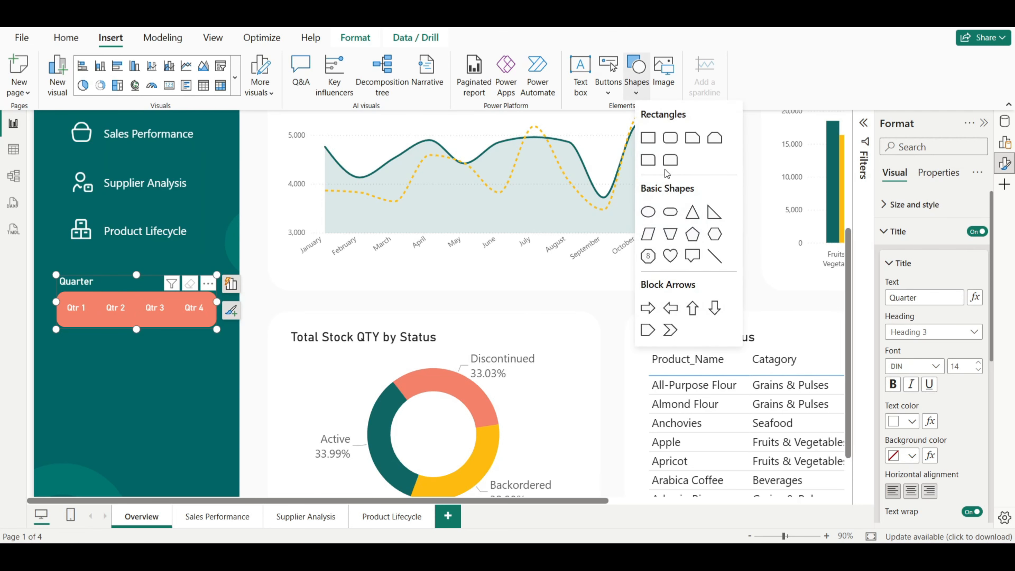
{"action": "left_click", "coordinate": [714, 255]}
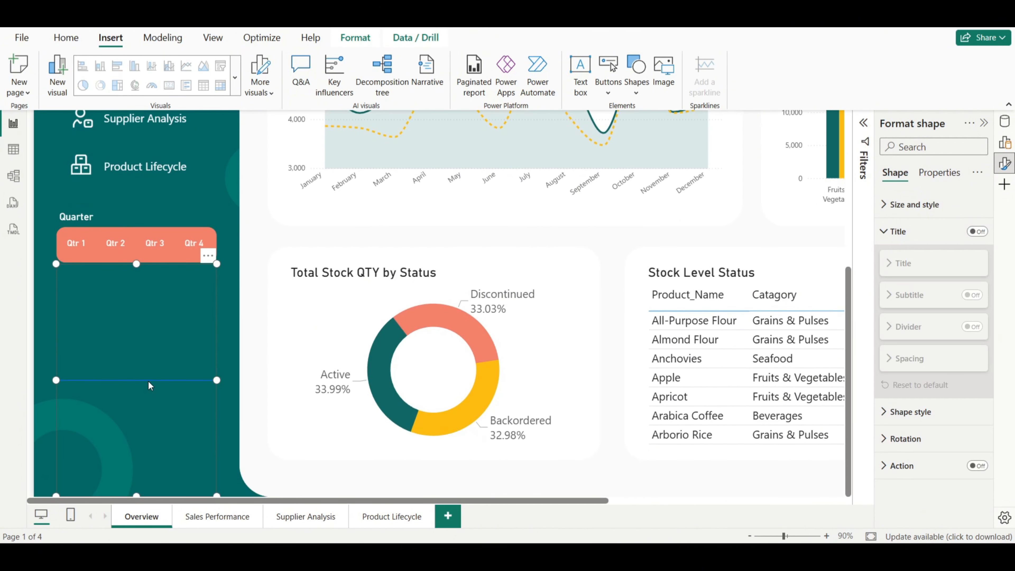
{"action": "left_click_drag", "start_coordinate": [148, 380], "coordinate": [146, 347]}
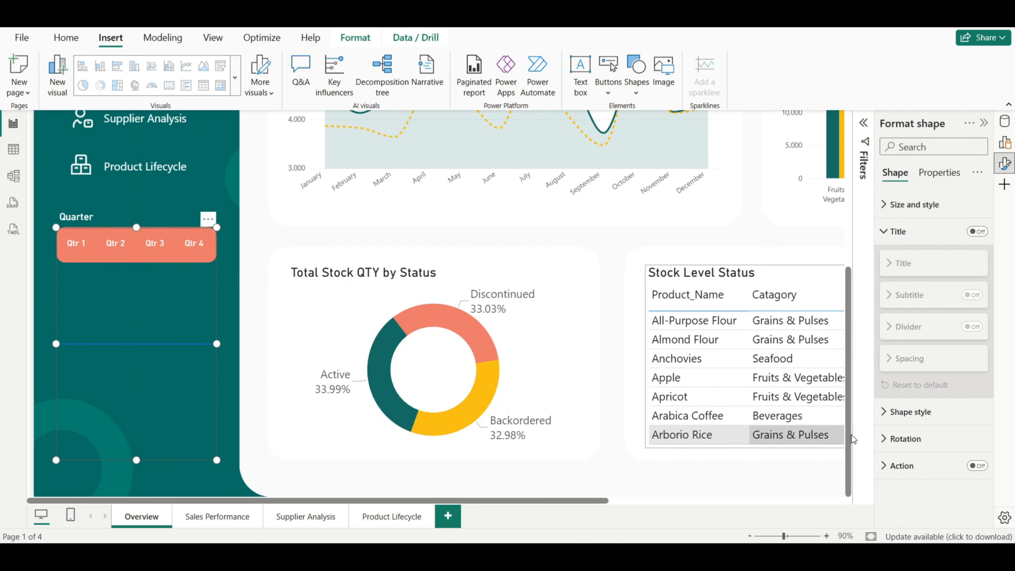
Step: Rotate the line shape by 90° to make it vertical
{"action": "left_click", "coordinate": [896, 439]}
{"action": "left_click", "coordinate": [915, 492]}
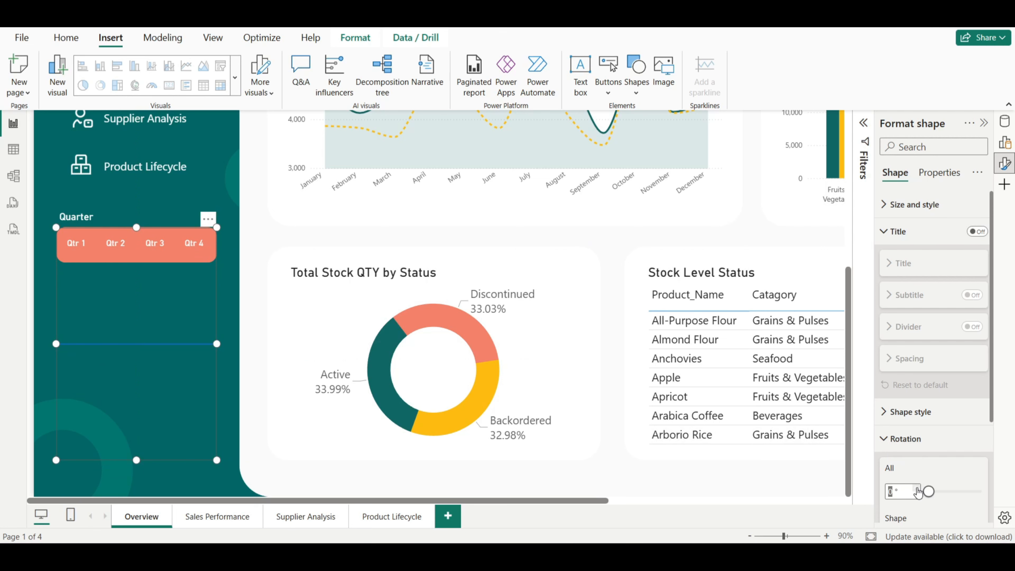
{"action": "type", "text": "90"}
{"action": "left_click", "coordinate": [896, 440]}
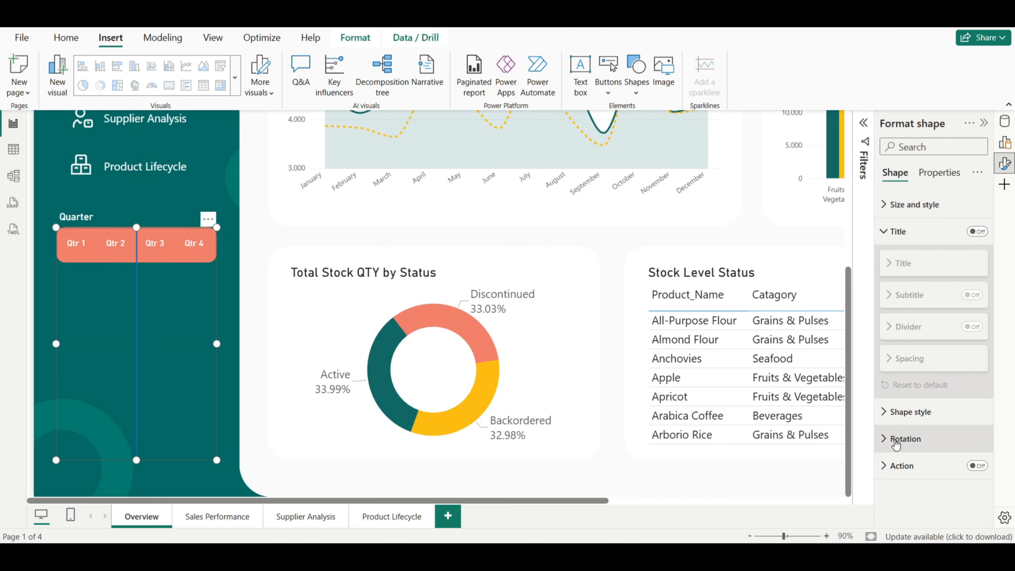
Step: Turn off the line shape's fill and set its border color to light gray
{"action": "left_click", "coordinate": [890, 232]}
{"action": "left_click", "coordinate": [889, 258]}
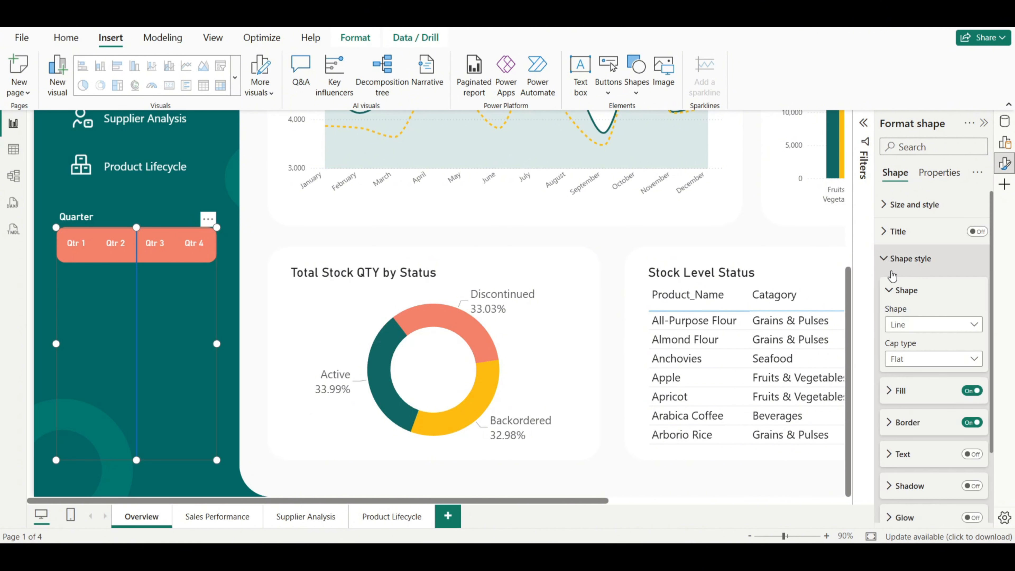
{"action": "left_click", "coordinate": [972, 390]}
{"action": "left_click", "coordinate": [900, 423]}
{"action": "scroll", "coordinate": [926, 399], "scroll_direction": "down", "scroll_amount": 5}
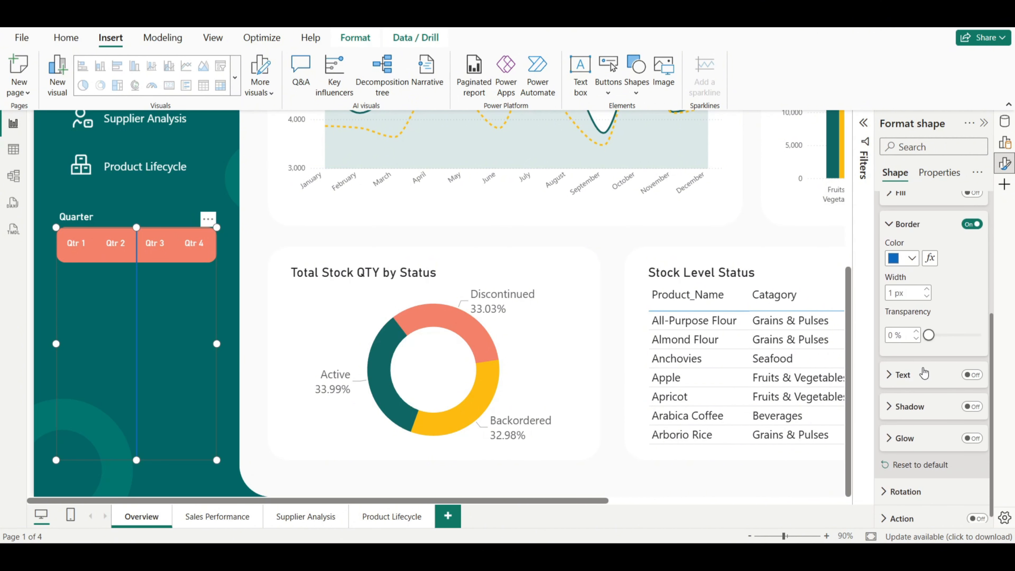
{"action": "left_click", "coordinate": [894, 258]}
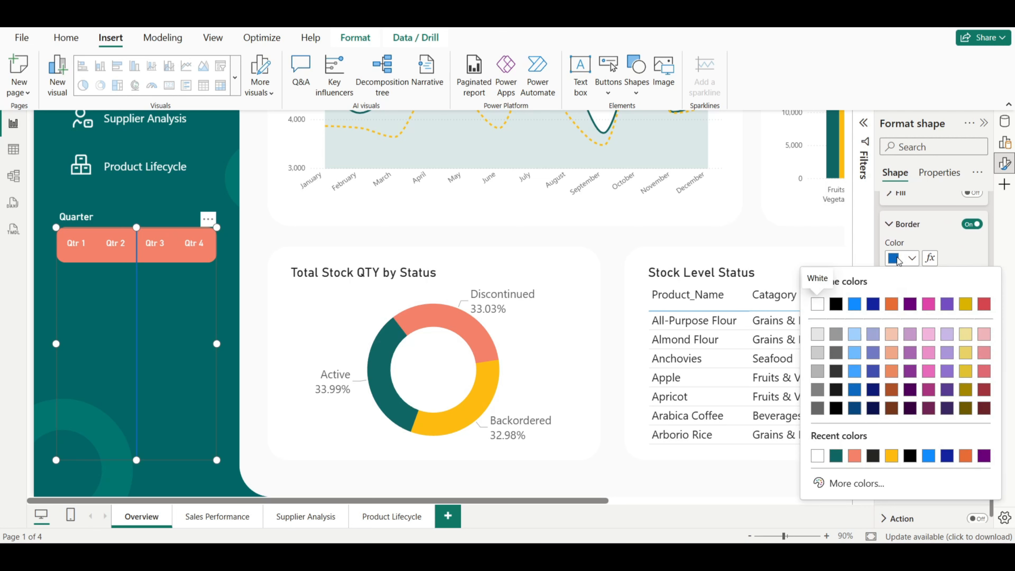
{"action": "left_click", "coordinate": [817, 335]}
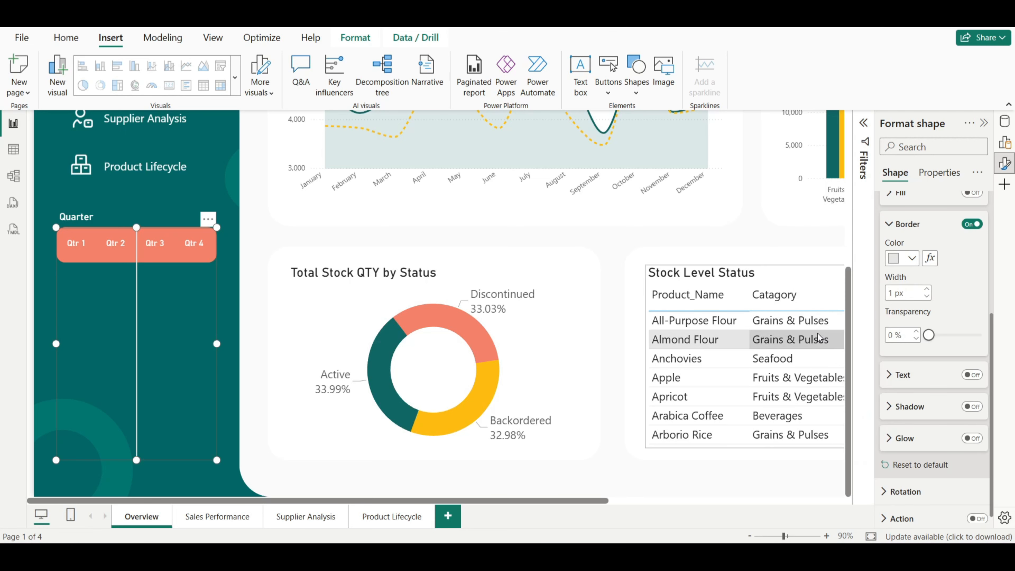
{"action": "left_click", "coordinate": [891, 261]}
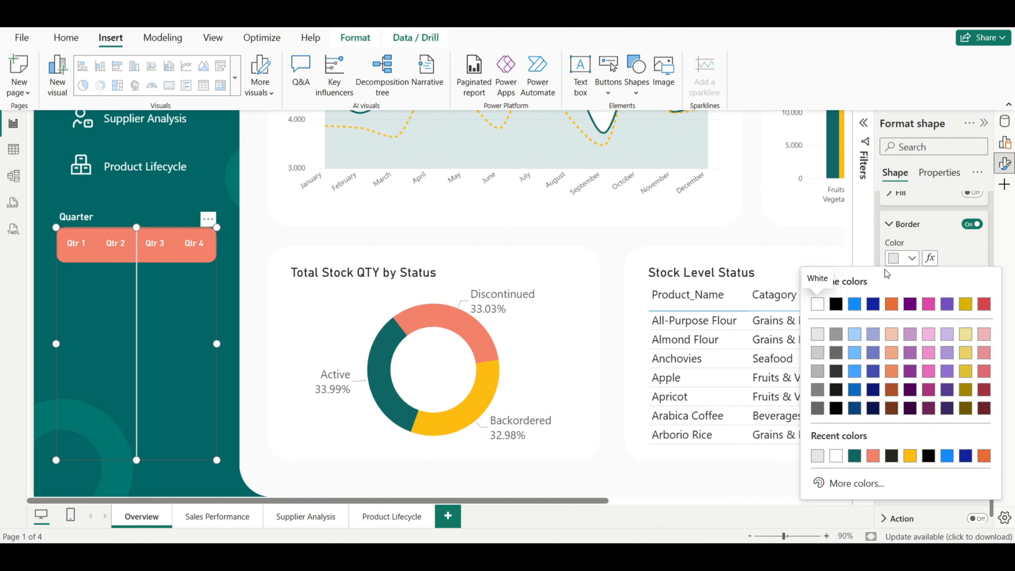
{"action": "left_click", "coordinate": [893, 260]}
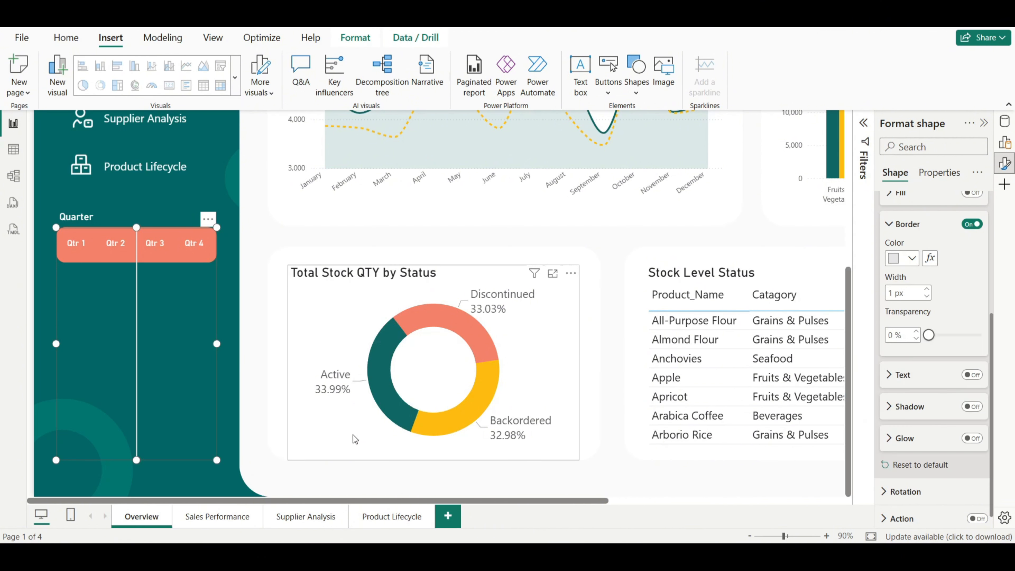
Step: Shrink the vertical line to fit inside the coral rectangle and place it between Qtr 1 and Qtr 2
{"action": "left_click_drag", "start_coordinate": [216, 459], "coordinate": [97, 245]}
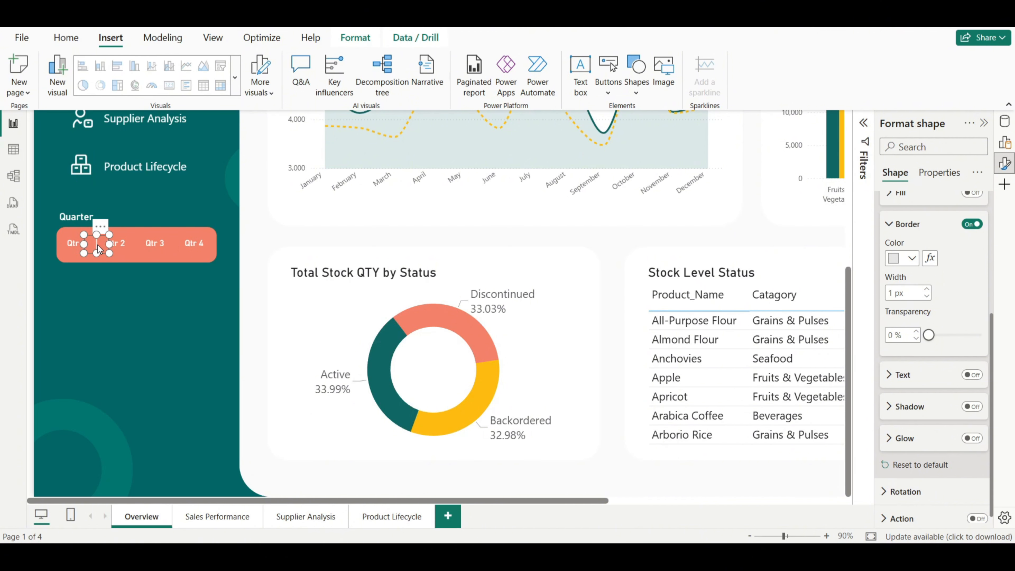
Step: Add matching vertical divider lines between Qtr 2 and Qtr 3 and between Qtr 3 and Qtr 4 in the quarter slicer
{"action": "left_click_drag", "start_coordinate": [99, 249], "coordinate": [173, 242]}
{"action": "left_click", "coordinate": [222, 279]}
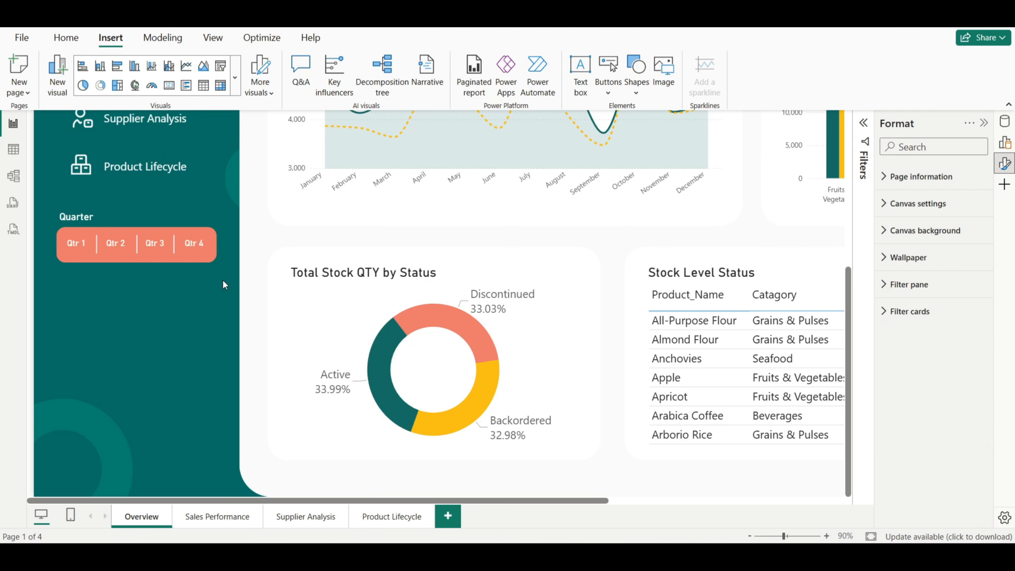
Step: Test the quarter slicer by filtering the report to Qtr 1, Qtr 3 and Qtr 4 in turn, and clear the selection
{"action": "scroll", "coordinate": [192, 327], "scroll_direction": "down", "scroll_amount": 3}
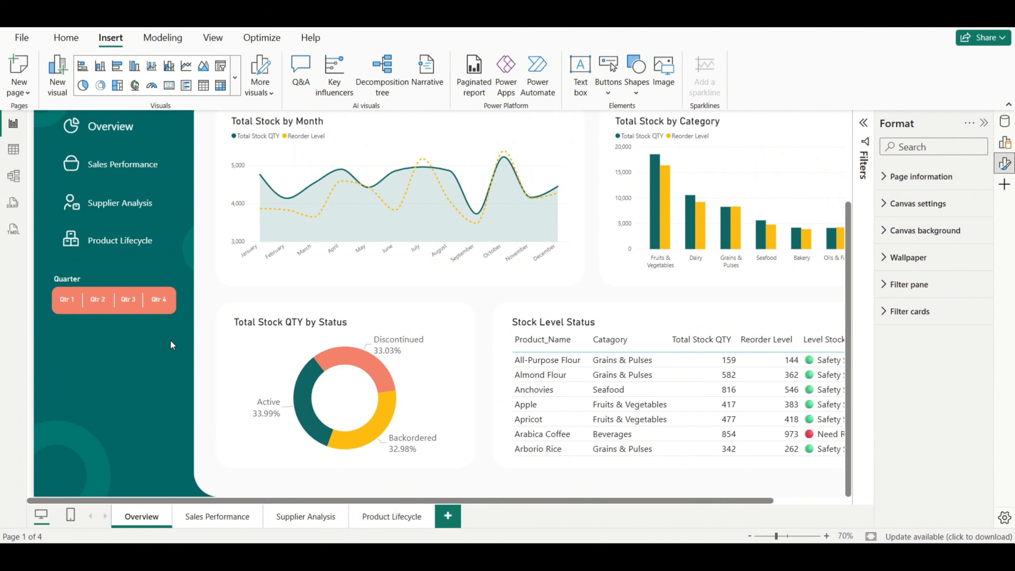
{"action": "scroll", "coordinate": [171, 345], "scroll_direction": "down", "scroll_amount": 1}
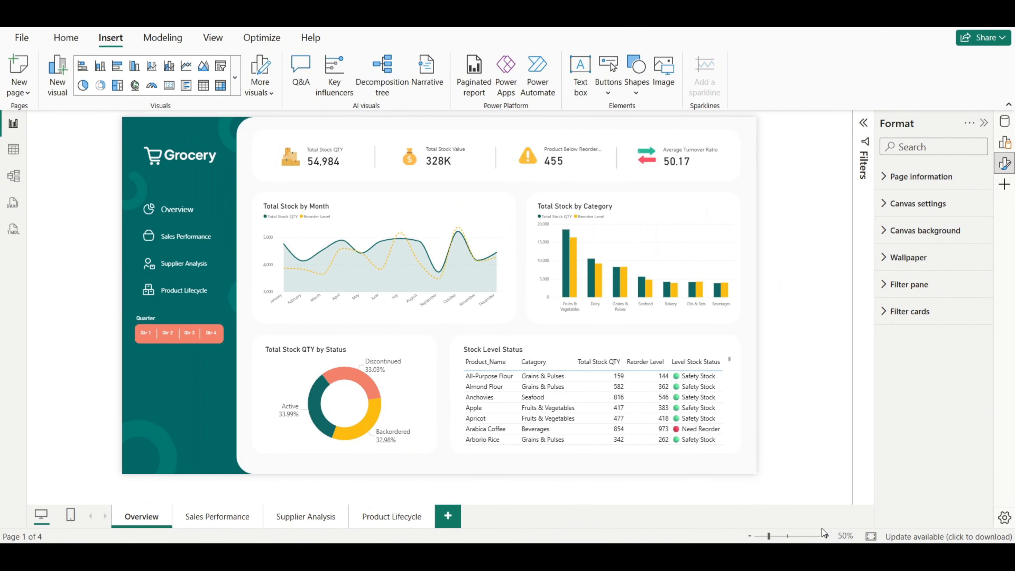
{"action": "left_click", "coordinate": [826, 535]}
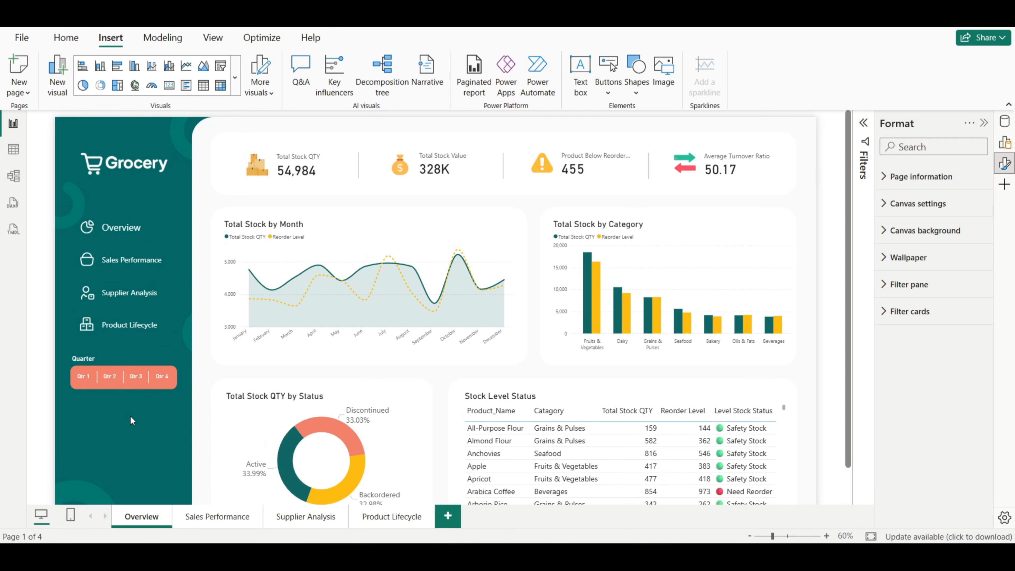
{"action": "scroll", "coordinate": [129, 416], "scroll_direction": "down", "scroll_amount": 1}
{"action": "left_click", "coordinate": [82, 337]}
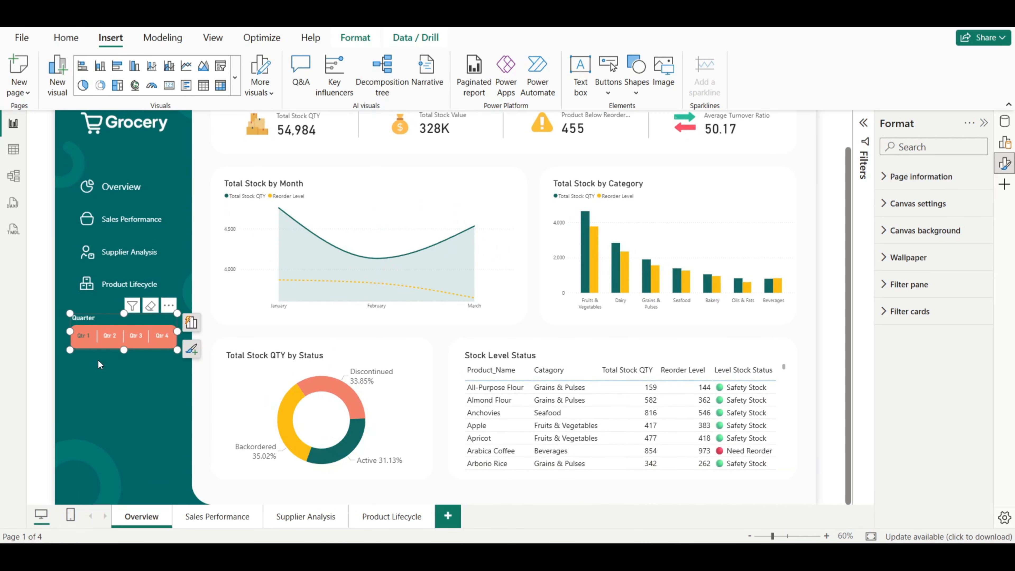
{"action": "left_click", "coordinate": [137, 337]}
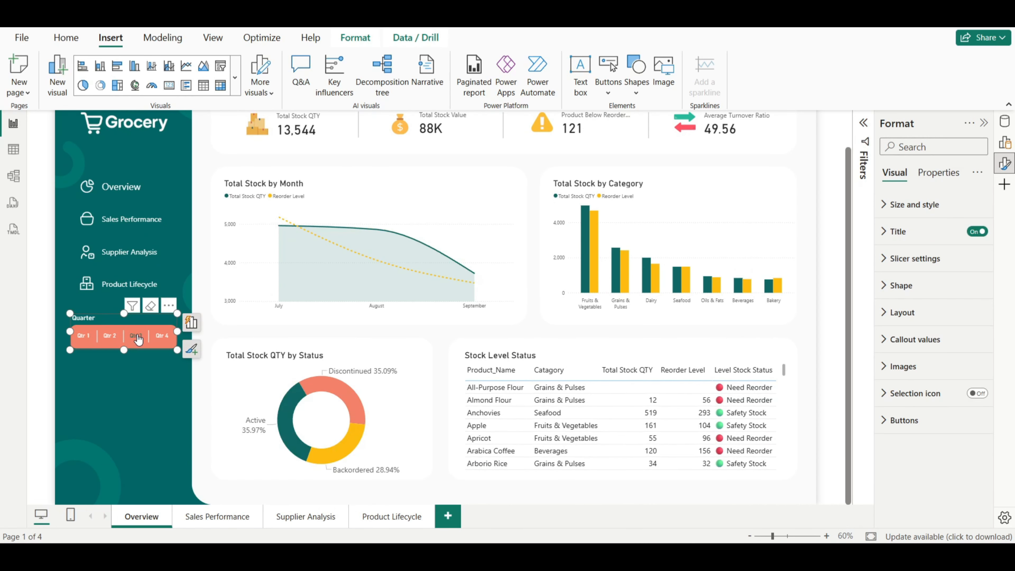
{"action": "left_click", "coordinate": [161, 337]}
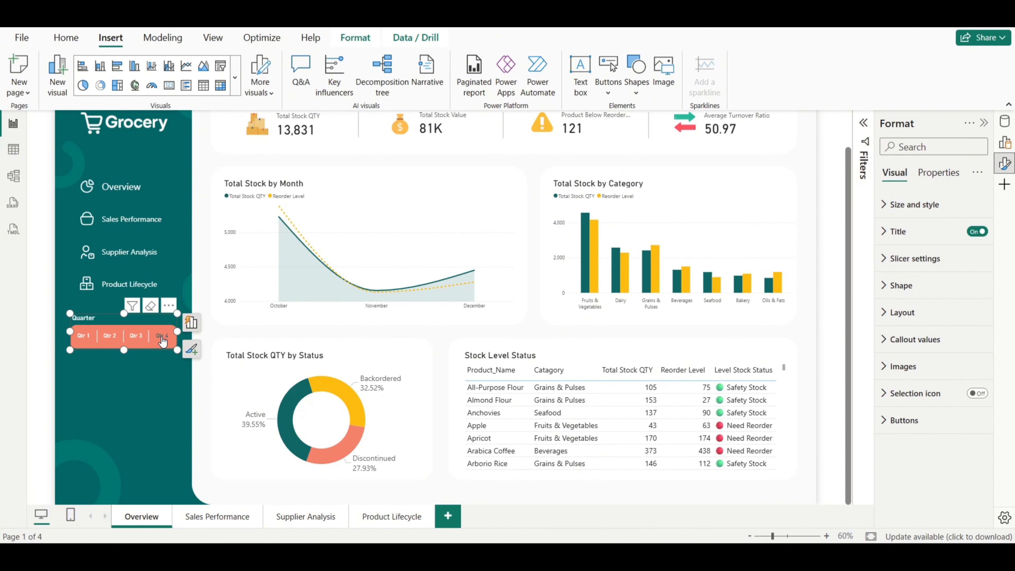
{"action": "left_click", "coordinate": [161, 336]}
{"action": "left_click", "coordinate": [165, 392]}
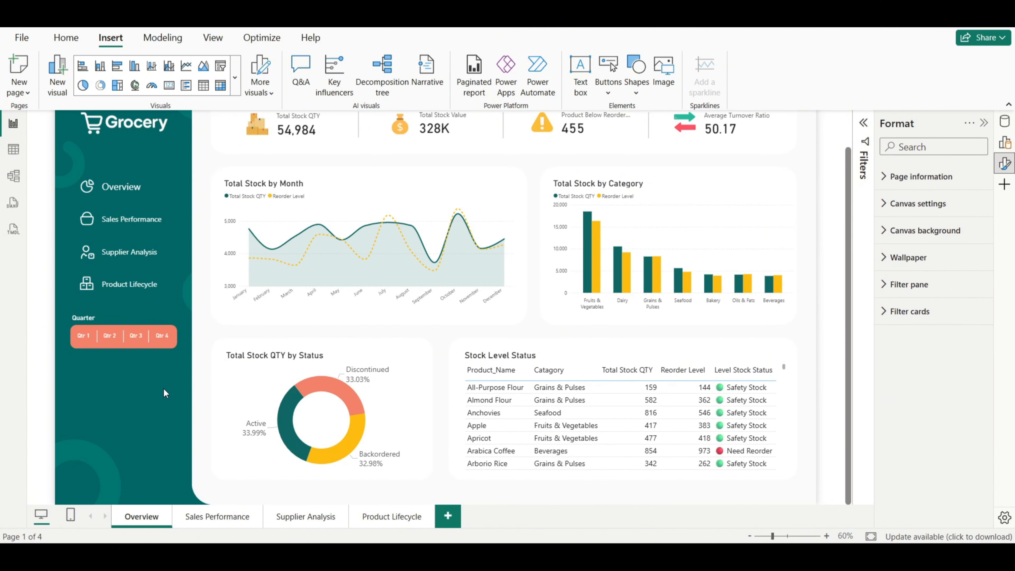
Step: Add a slicer below the quarter slicer using the Month level of Date_Received from the Grocery_Inventory table
{"action": "left_click", "coordinate": [1005, 145]}
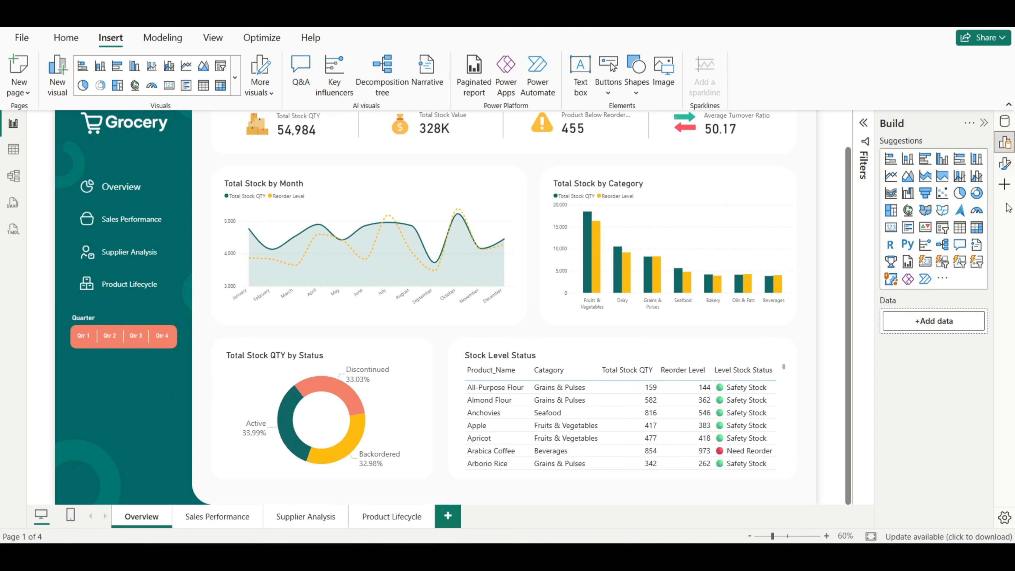
{"action": "left_click", "coordinate": [942, 228]}
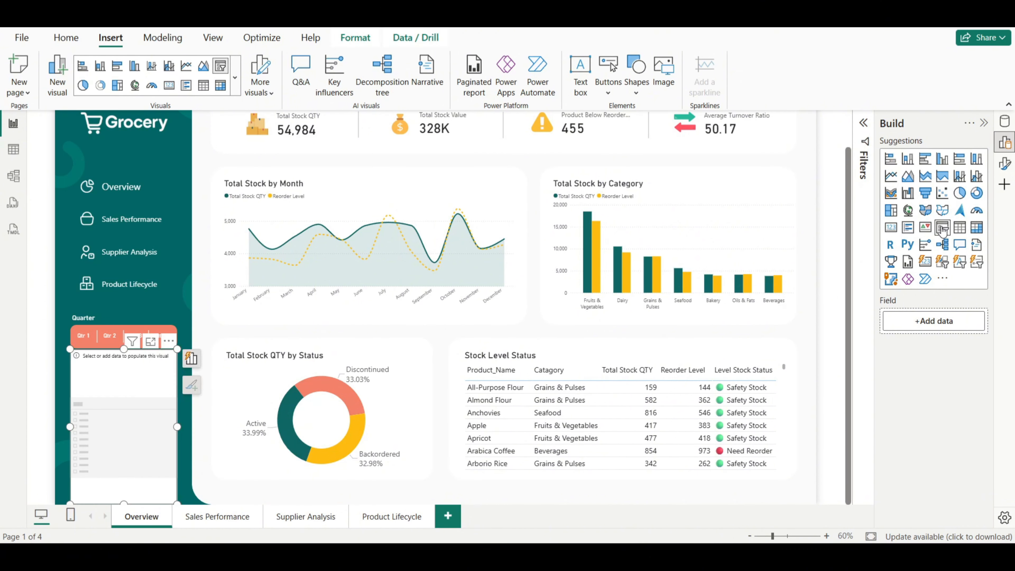
{"action": "left_click", "coordinate": [933, 321]}
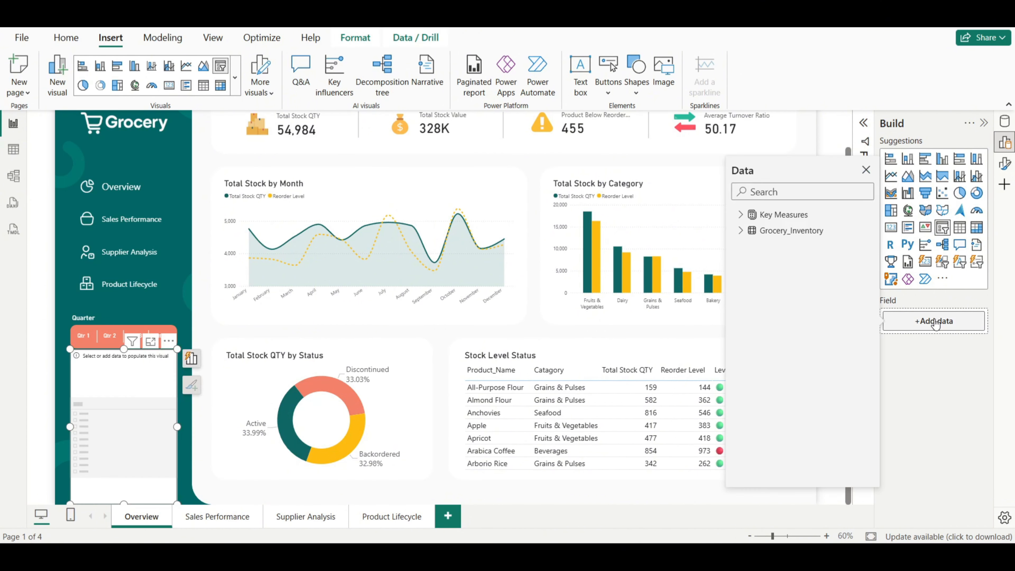
{"action": "left_click", "coordinate": [740, 231]}
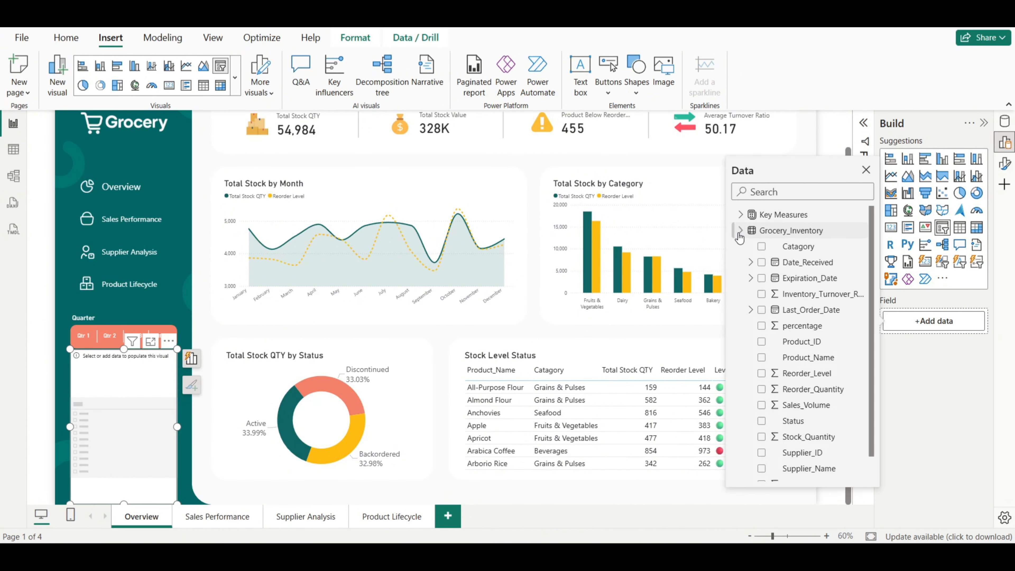
{"action": "left_click", "coordinate": [750, 262]}
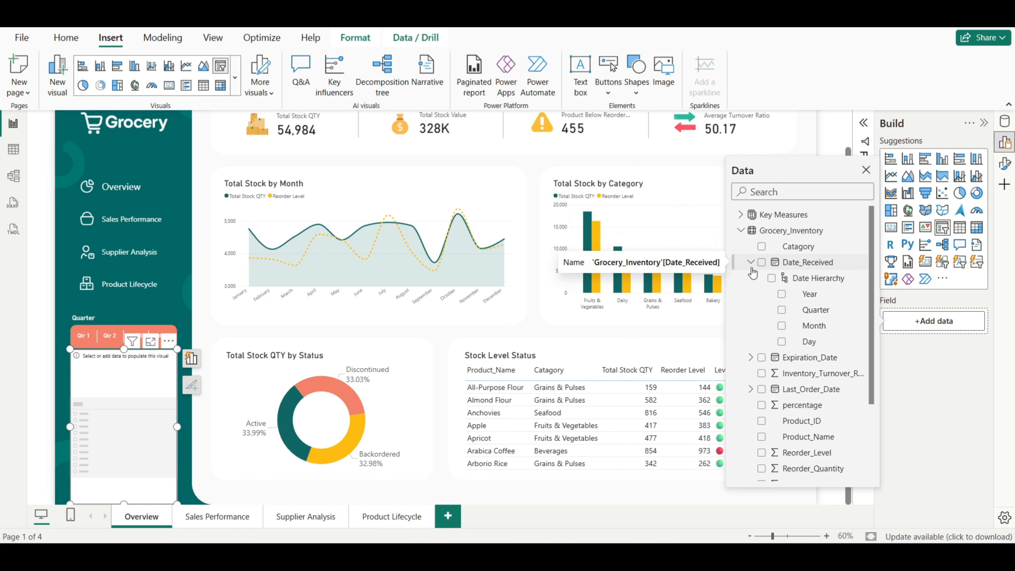
{"action": "left_click", "coordinate": [781, 327]}
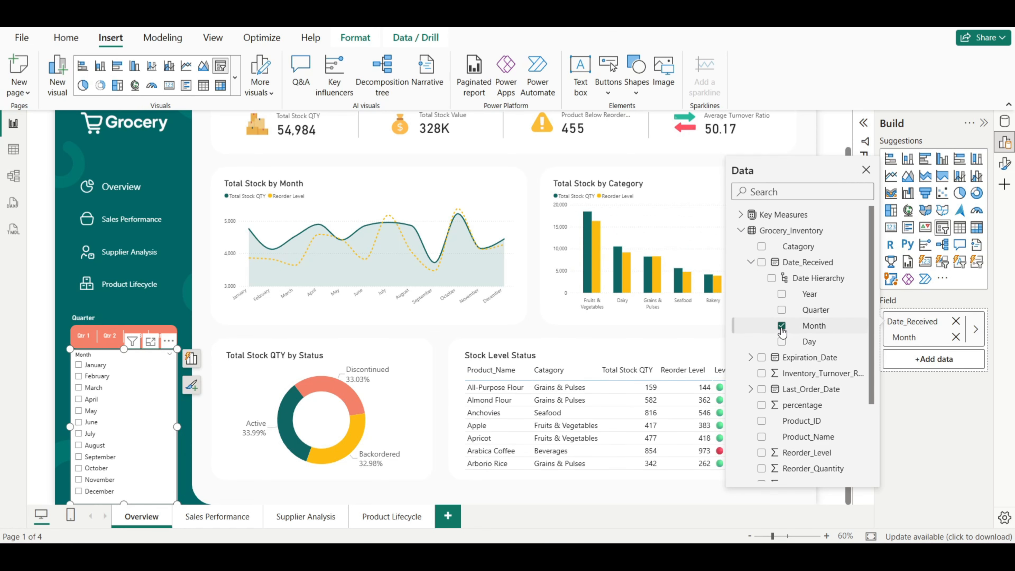
{"action": "left_click", "coordinate": [740, 230]}
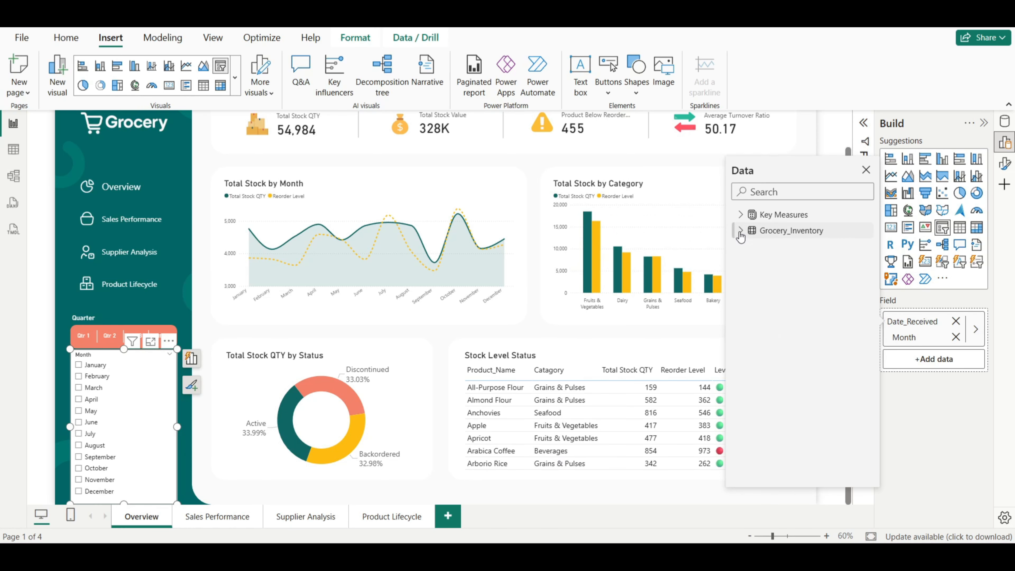
{"action": "left_click", "coordinate": [866, 169]}
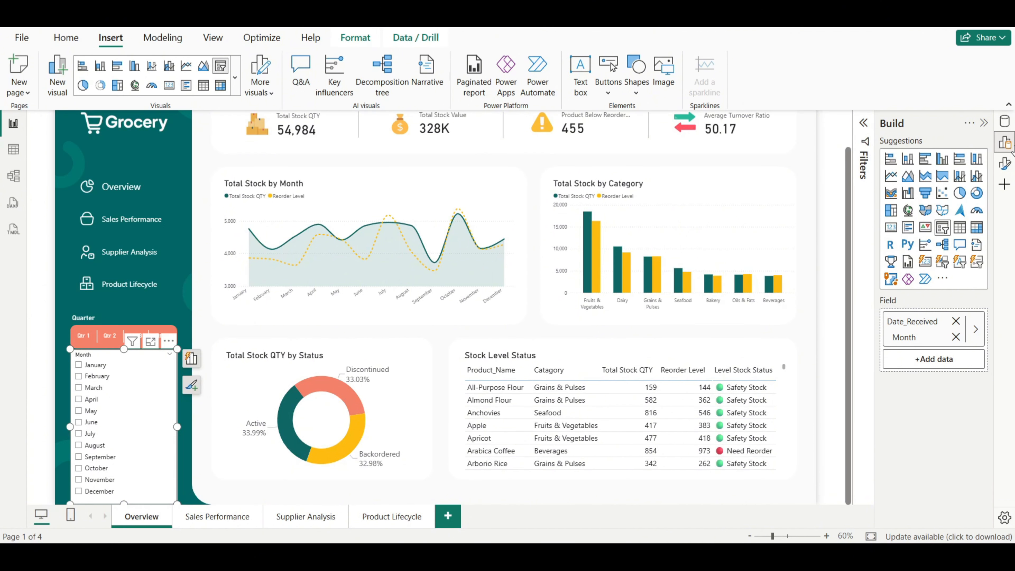
Step: Set the month slicer's height to 70 and width to 280, and turn off its background
{"action": "left_click", "coordinate": [1004, 164]}
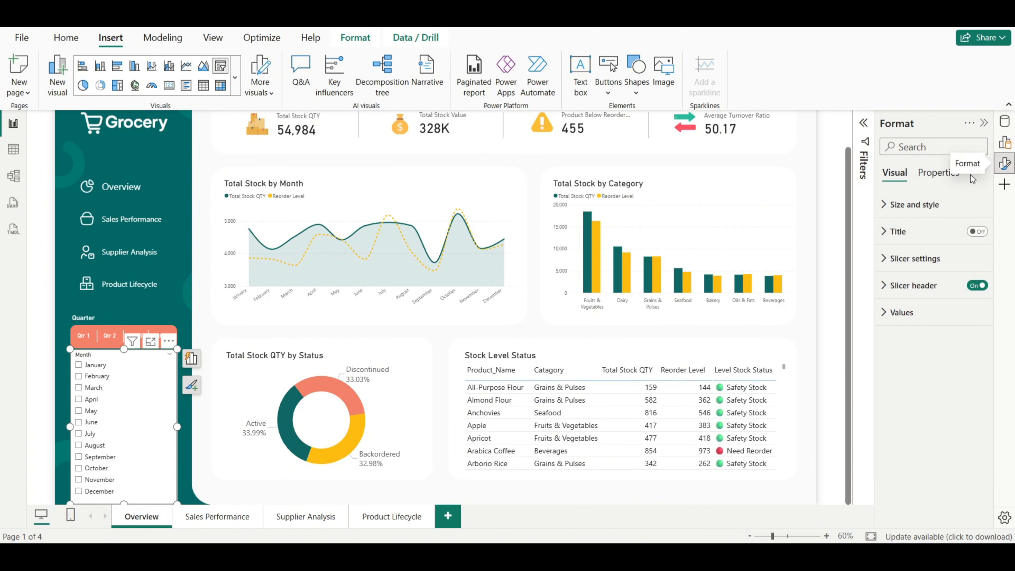
{"action": "left_click", "coordinate": [893, 206]}
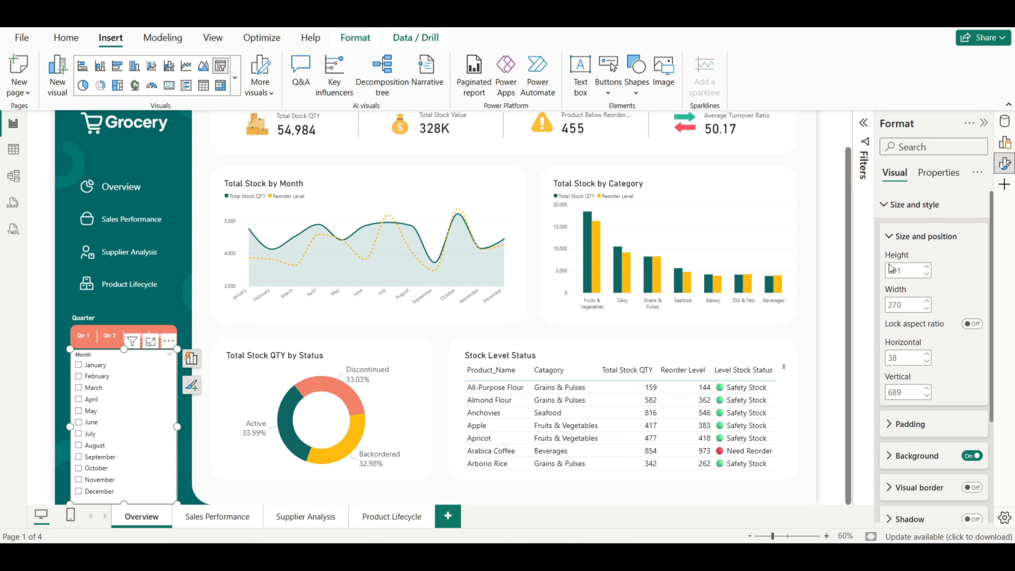
{"action": "left_click", "coordinate": [898, 272]}
{"action": "type", "text": "70"}
{"action": "key", "text": "Return"}
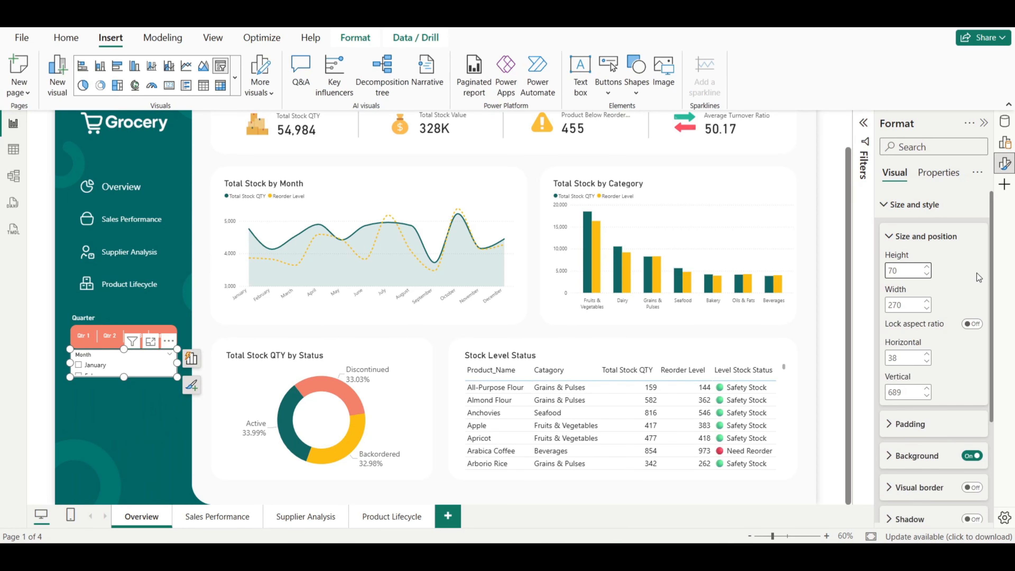
{"action": "left_click", "coordinate": [904, 302]}
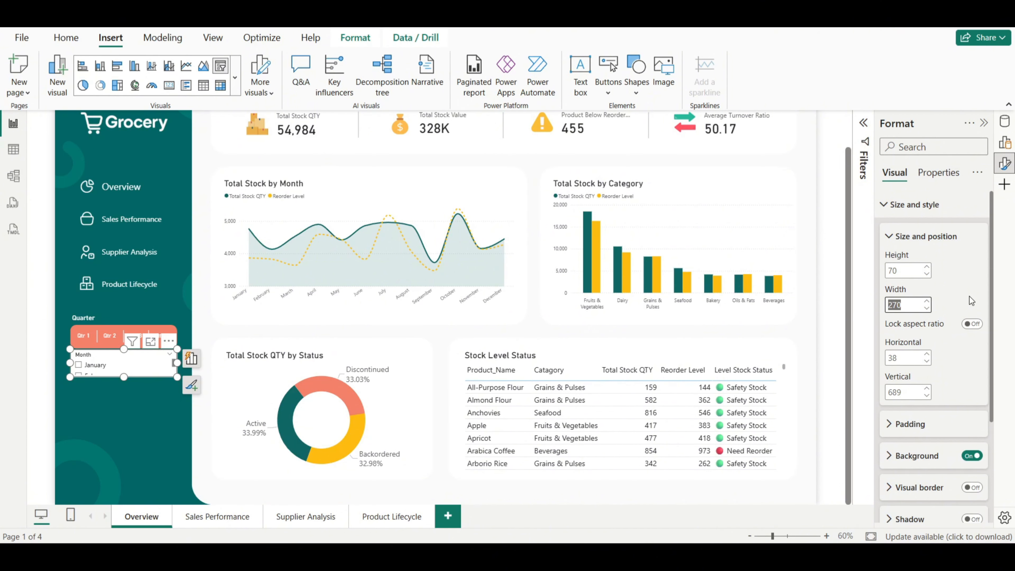
{"action": "type", "text": "280"}
{"action": "key", "text": "Return"}
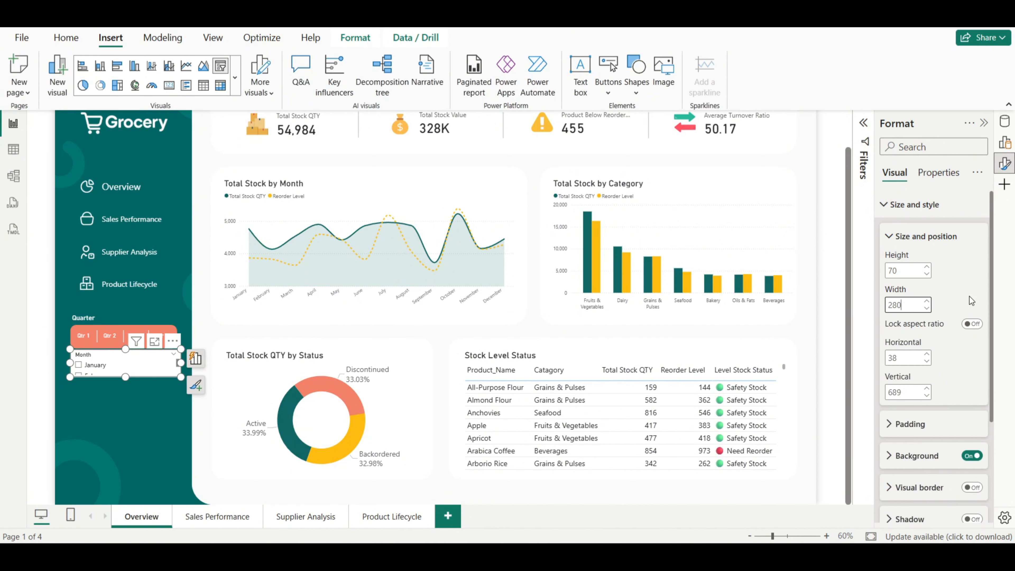
{"action": "left_click", "coordinate": [970, 456]}
{"action": "left_click", "coordinate": [889, 218]}
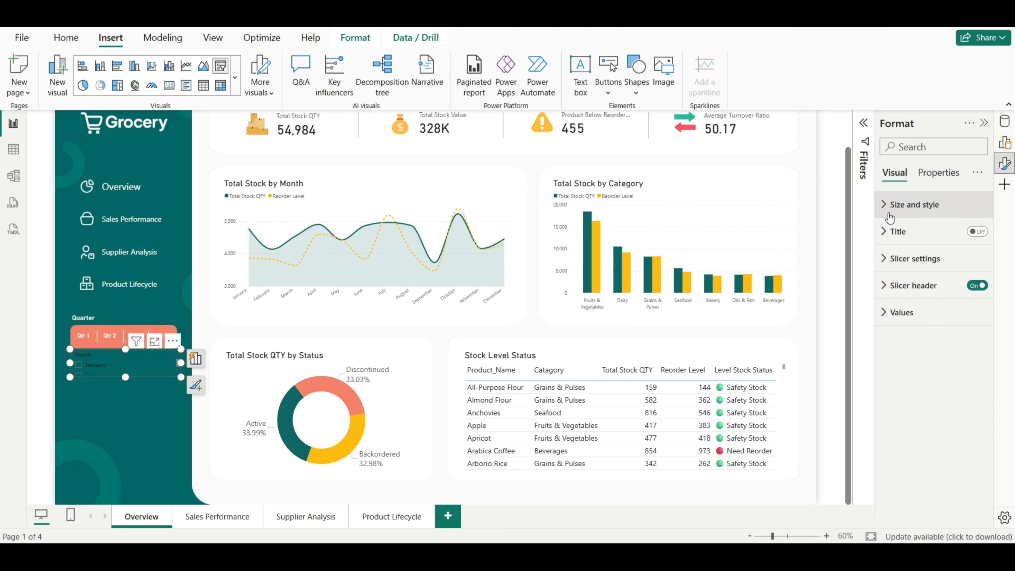
Step: Change the month slicer's style to Dropdown
{"action": "left_click", "coordinate": [893, 259]}
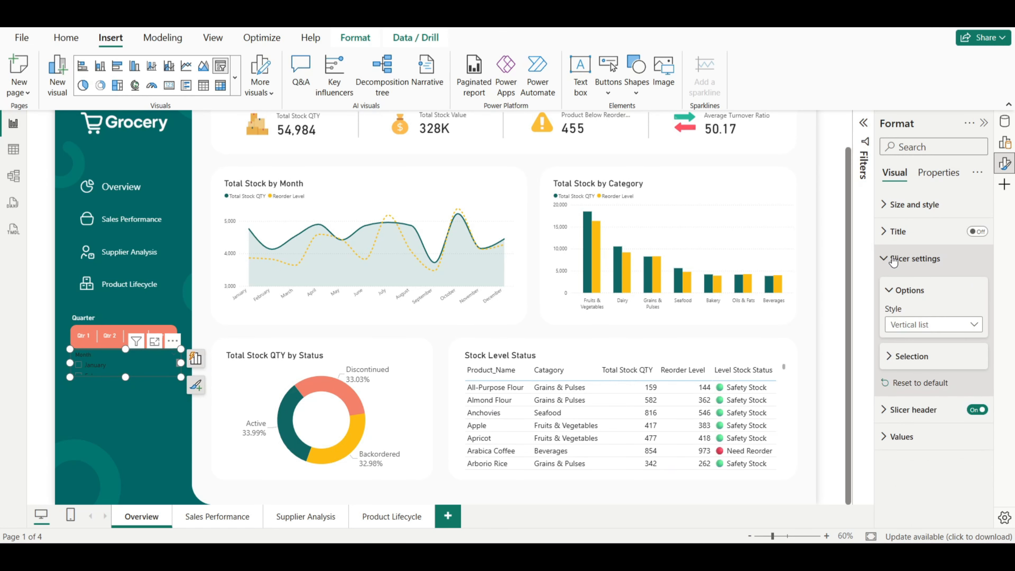
{"action": "left_click", "coordinate": [919, 330]}
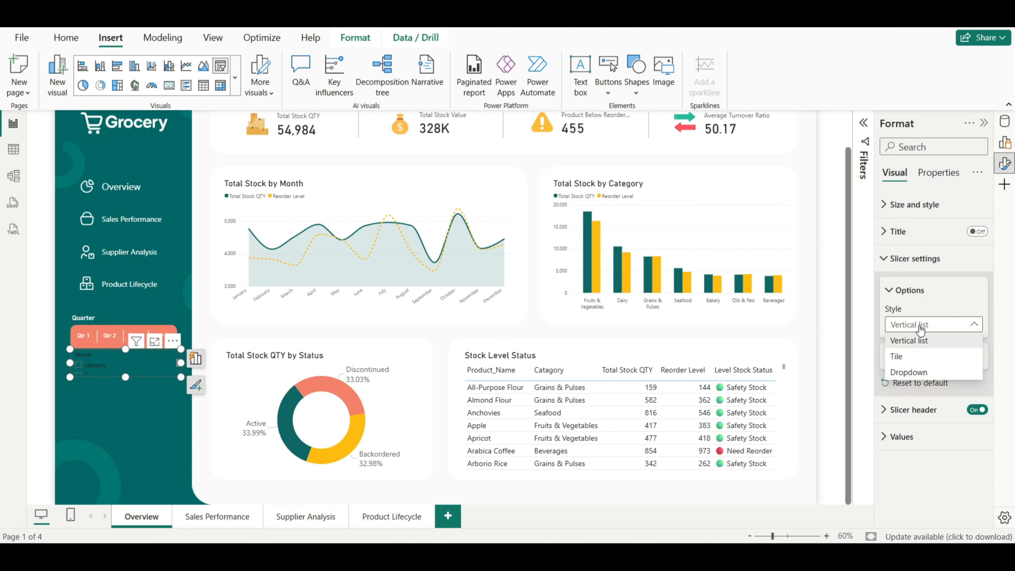
{"action": "left_click", "coordinate": [917, 375]}
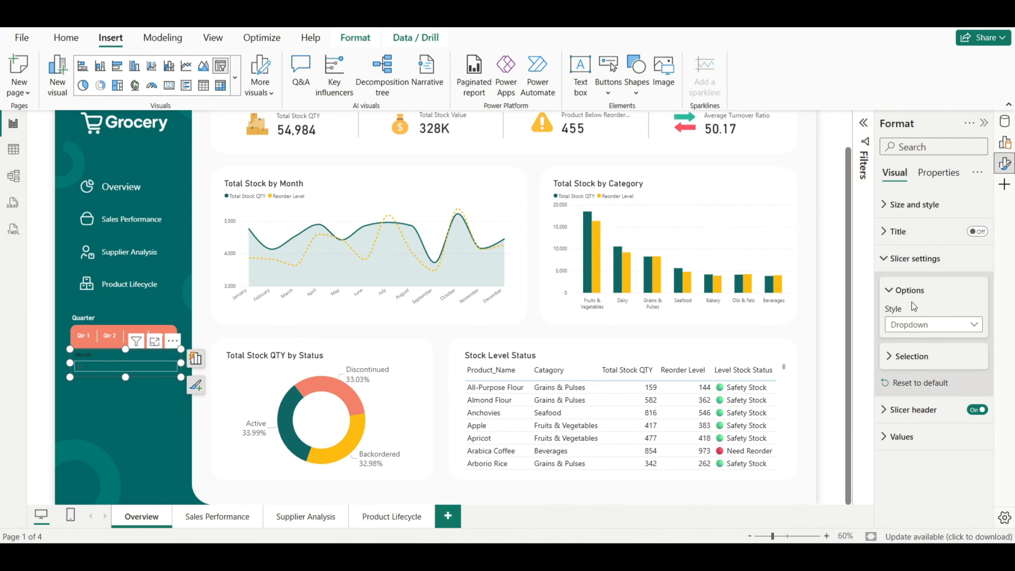
{"action": "left_click", "coordinate": [905, 260]}
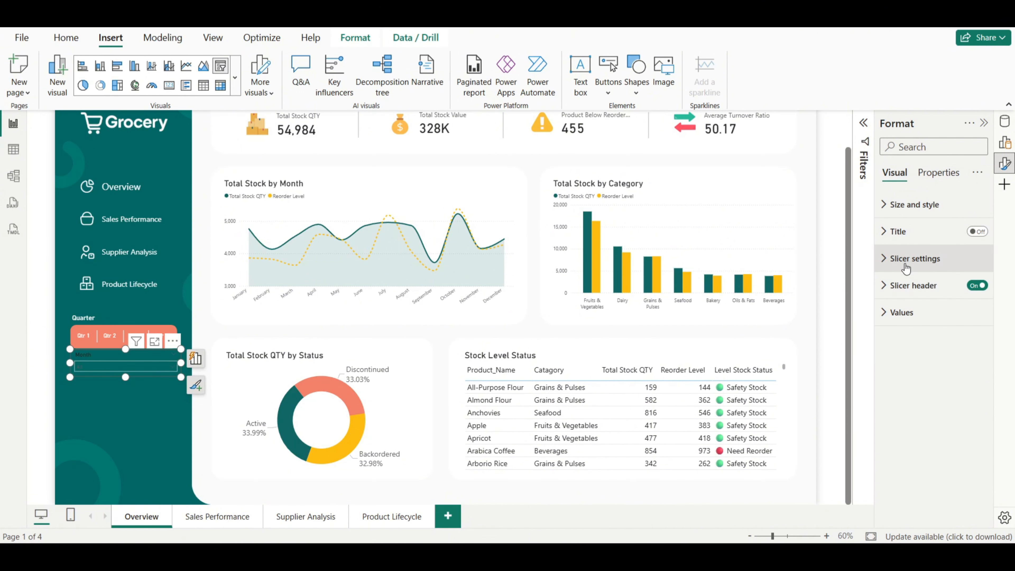
Step: Set the font color of both the month slicer's header and its values to white
{"action": "left_click", "coordinate": [892, 288]}
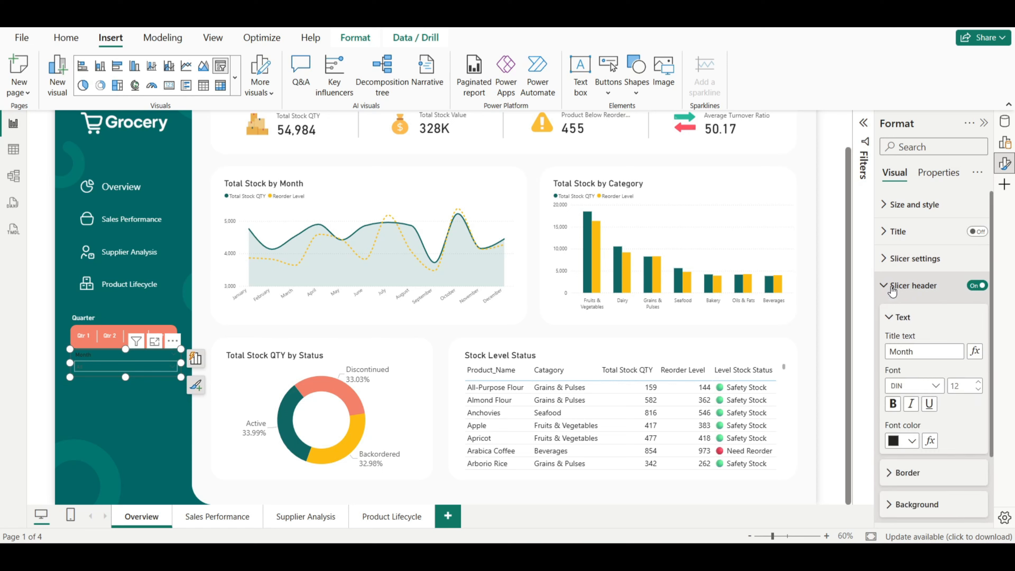
{"action": "left_click", "coordinate": [902, 442]}
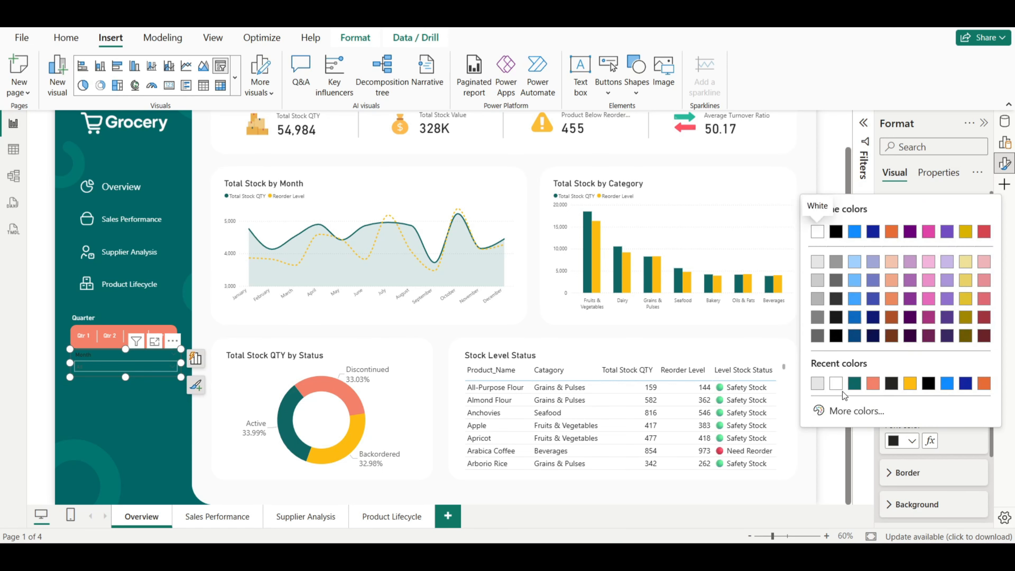
{"action": "left_click", "coordinate": [836, 383]}
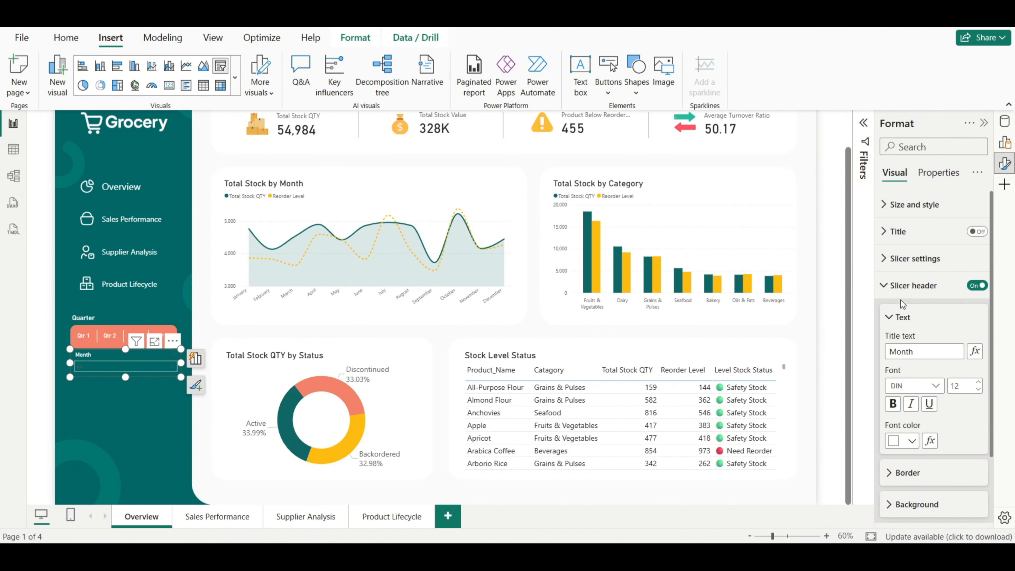
{"action": "left_click", "coordinate": [900, 286]}
{"action": "left_click", "coordinate": [887, 313]}
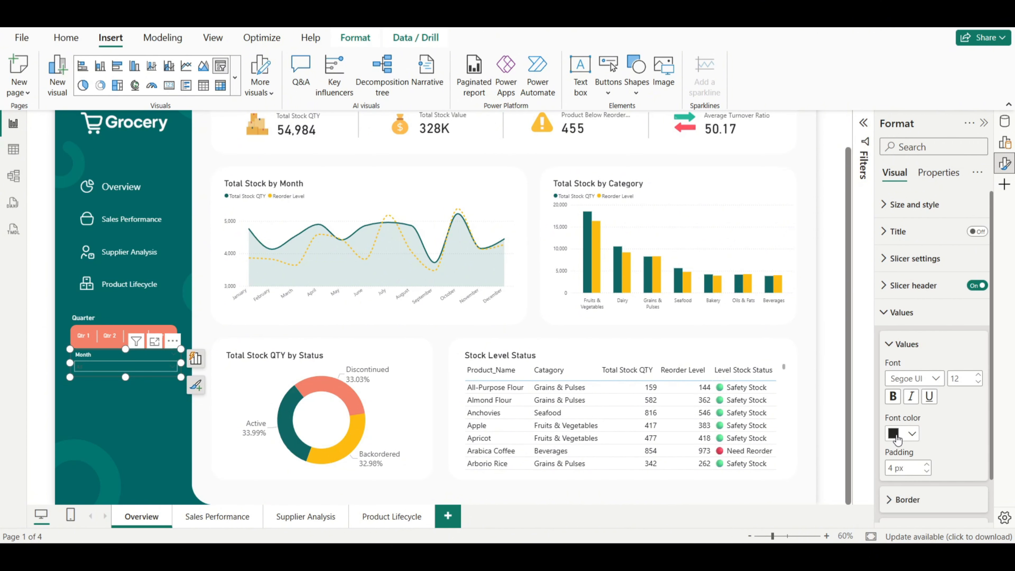
{"action": "left_click", "coordinate": [897, 435]}
{"action": "left_click", "coordinate": [820, 379]}
Step: Set the background color of the month slicer's values to the custom hex color #106665
{"action": "scroll", "coordinate": [992, 396], "scroll_direction": "down", "scroll_amount": 2}
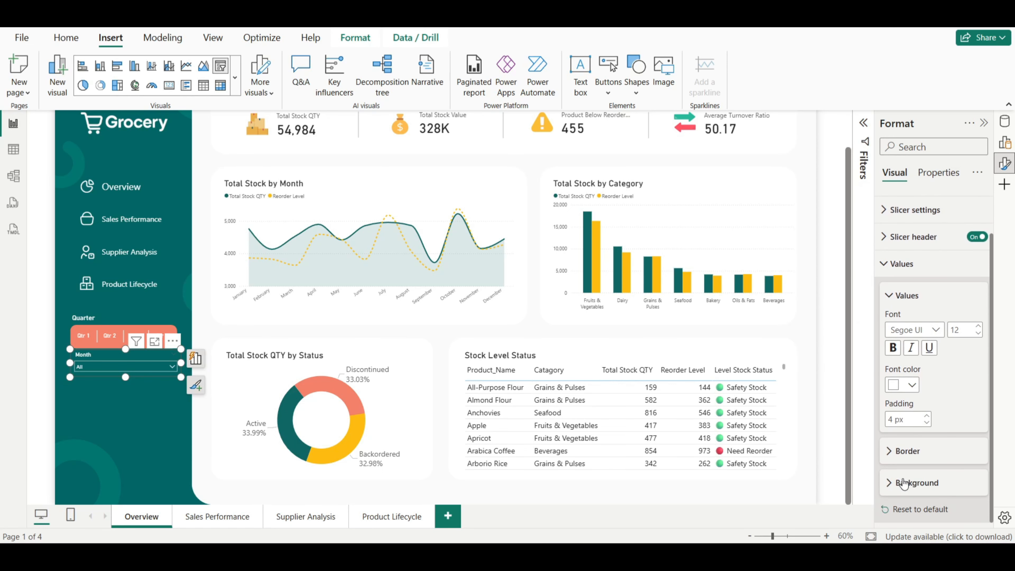
{"action": "left_click", "coordinate": [889, 483]}
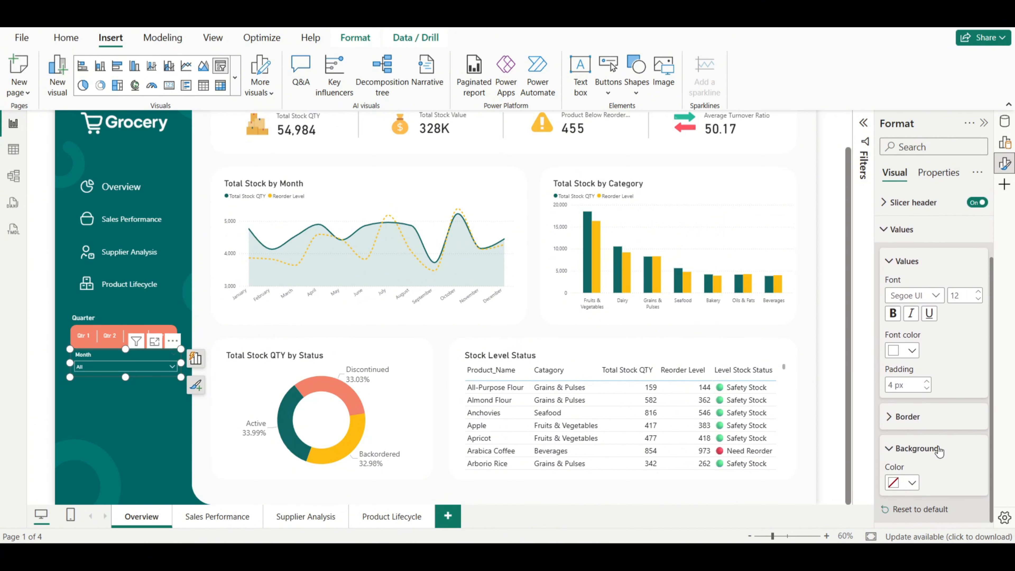
{"action": "left_click", "coordinate": [896, 482]}
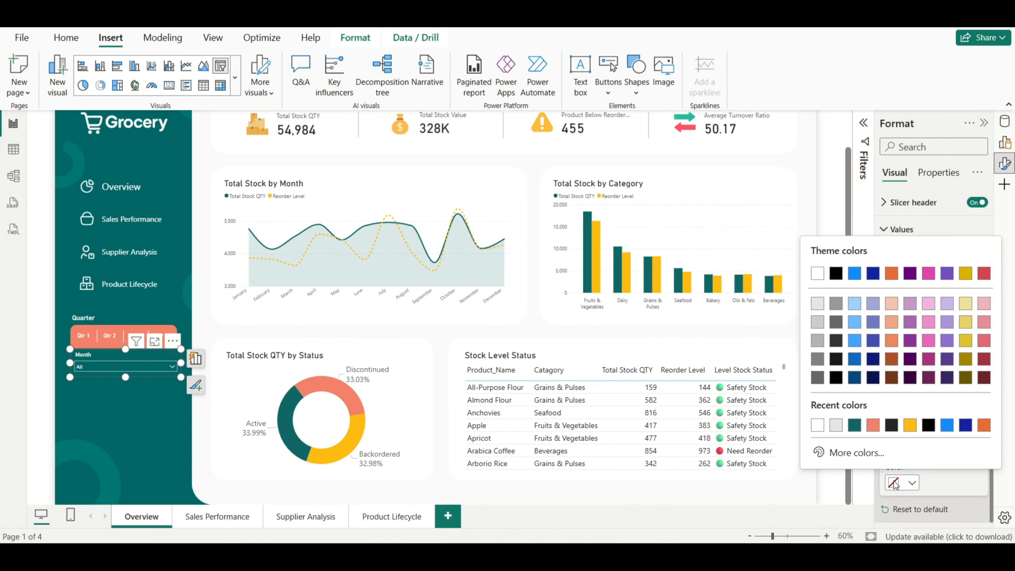
{"action": "left_click", "coordinate": [870, 456]}
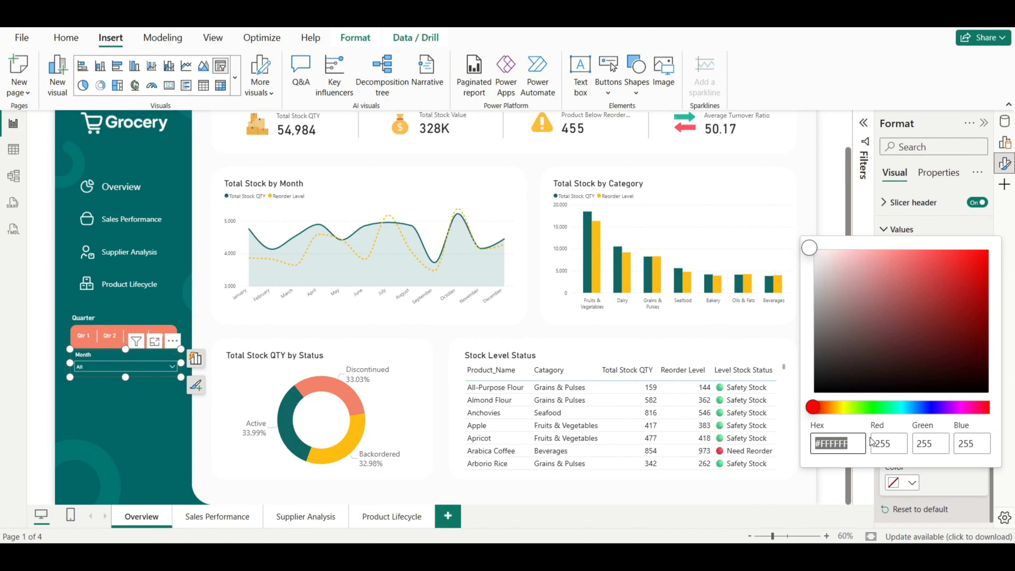
{"action": "type", "text": "106665"}
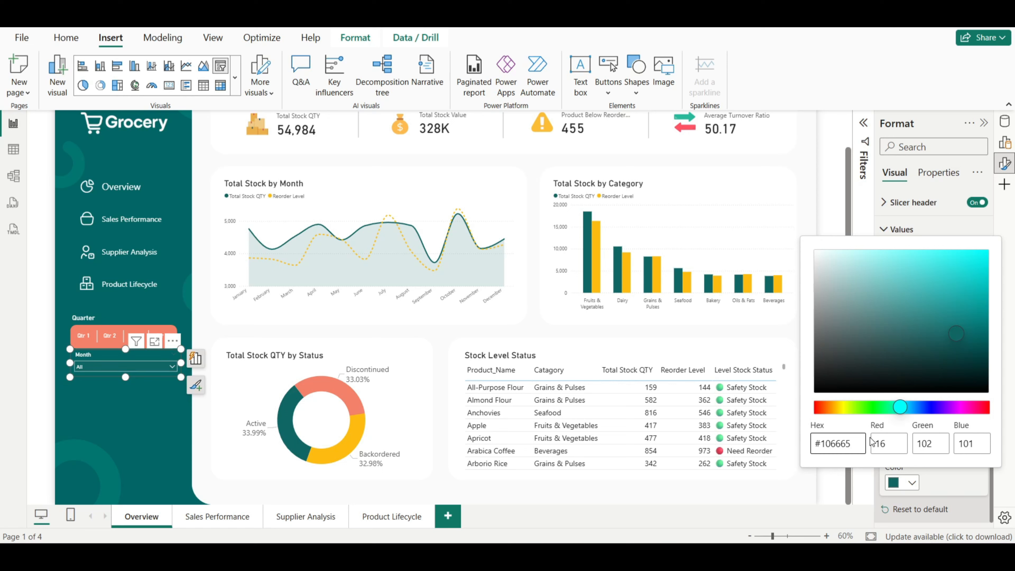
Step: Test the month slicer by filtering the page to January, February, March and April in turn, and clear the selection
{"action": "left_click", "coordinate": [838, 488]}
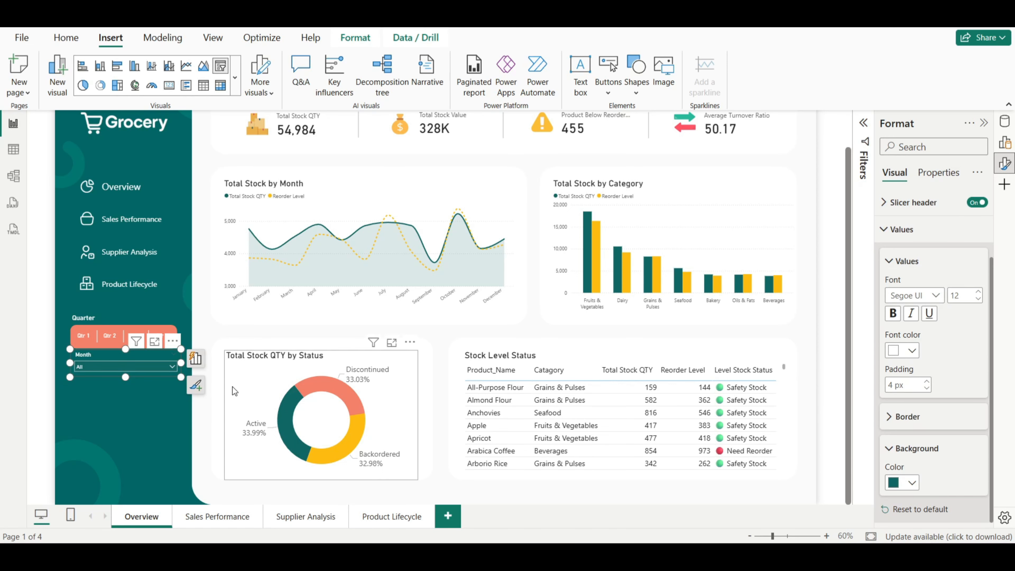
{"action": "left_click", "coordinate": [150, 379]}
{"action": "left_click", "coordinate": [146, 368]}
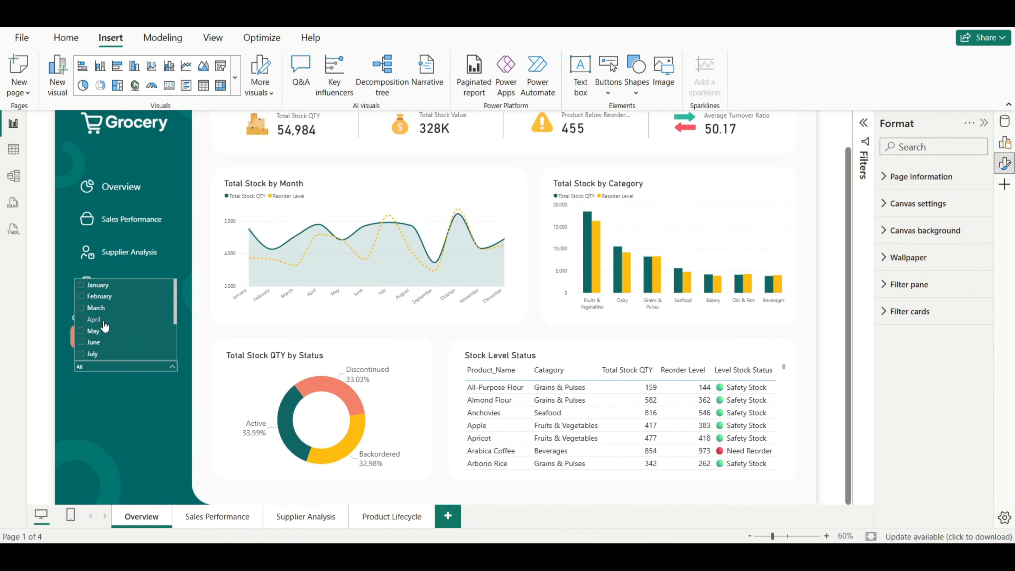
{"action": "left_click", "coordinate": [96, 284]}
{"action": "left_click", "coordinate": [98, 296]}
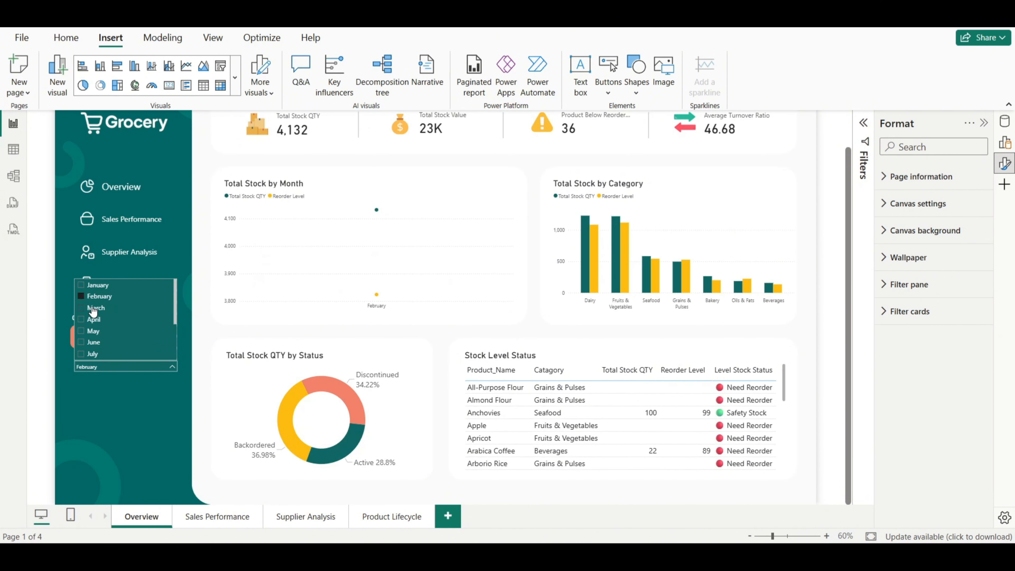
{"action": "left_click", "coordinate": [94, 308]}
{"action": "left_click", "coordinate": [89, 322]}
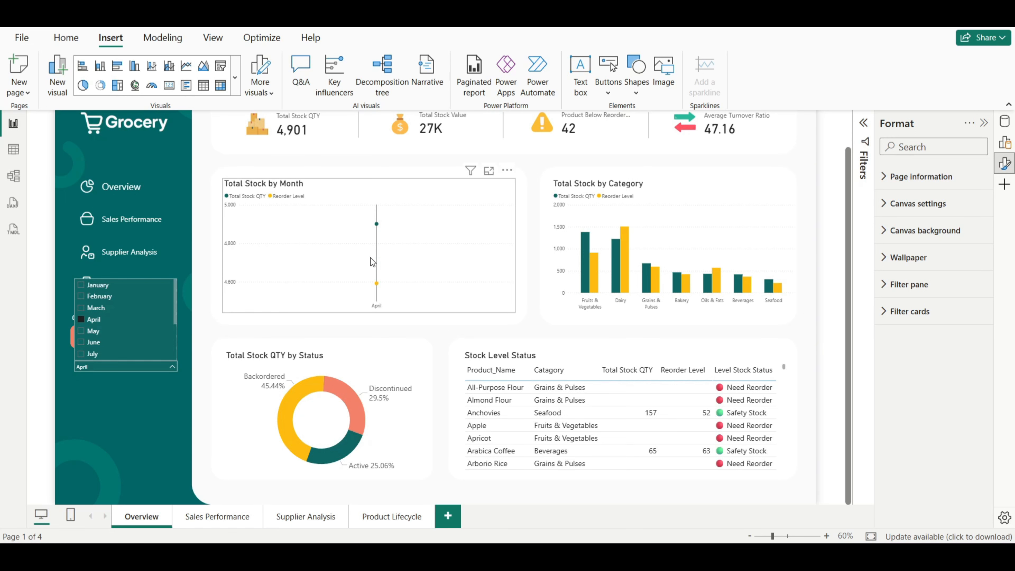
{"action": "left_click", "coordinate": [92, 322]}
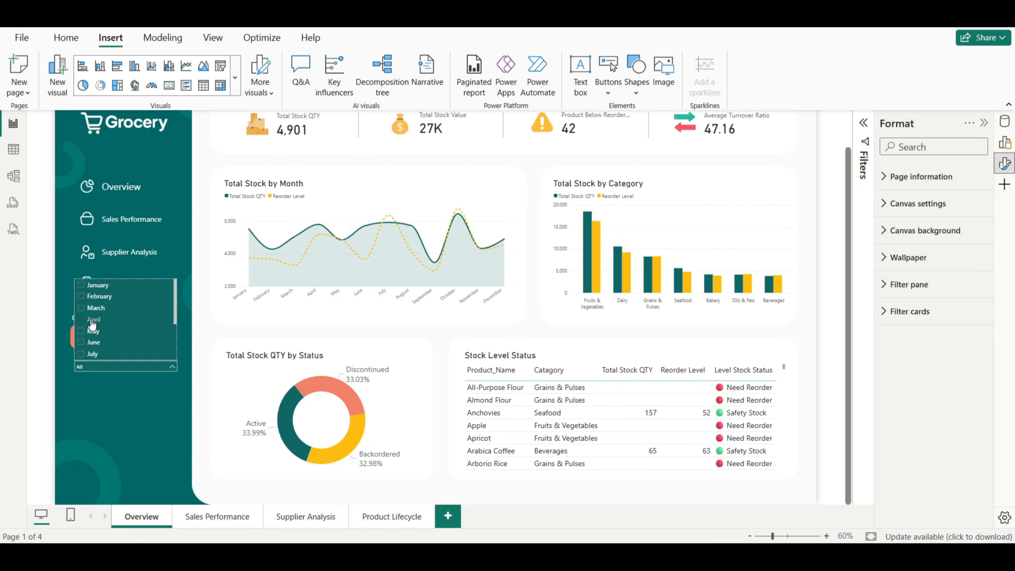
{"action": "left_click", "coordinate": [119, 367]}
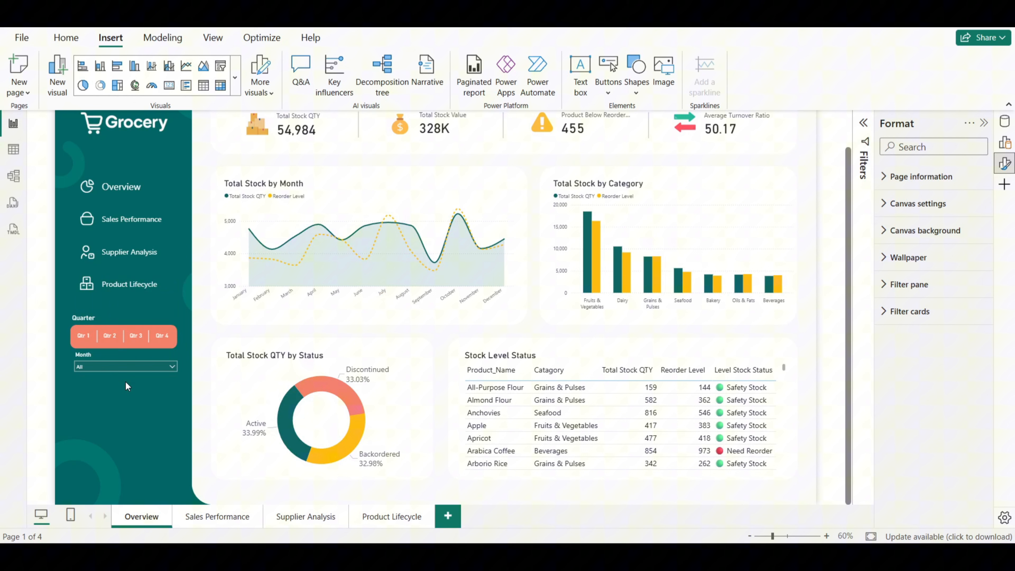
Step: Edit the month slicer's interactions so that it does not filter the Total Stock by Month chart
{"action": "left_click", "coordinate": [110, 357]}
{"action": "left_click", "coordinate": [348, 43]}
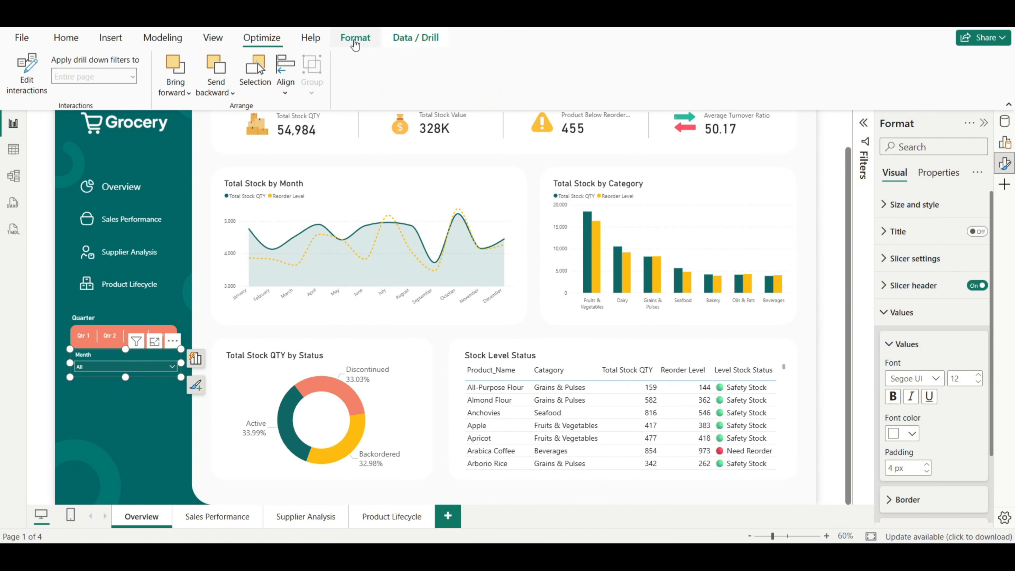
{"action": "left_click", "coordinate": [31, 87]}
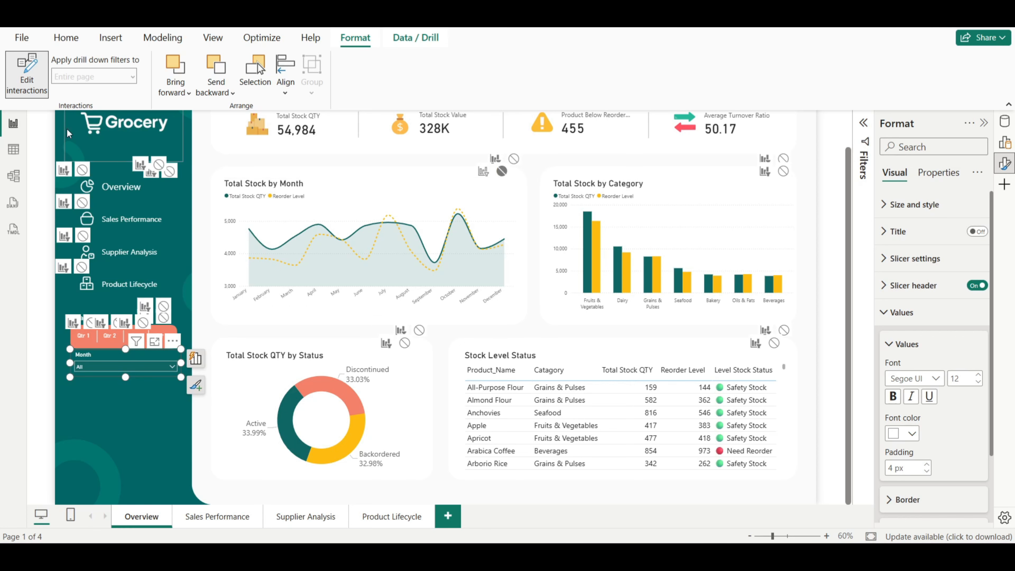
{"action": "left_click", "coordinate": [24, 76]}
{"action": "left_click", "coordinate": [137, 406]}
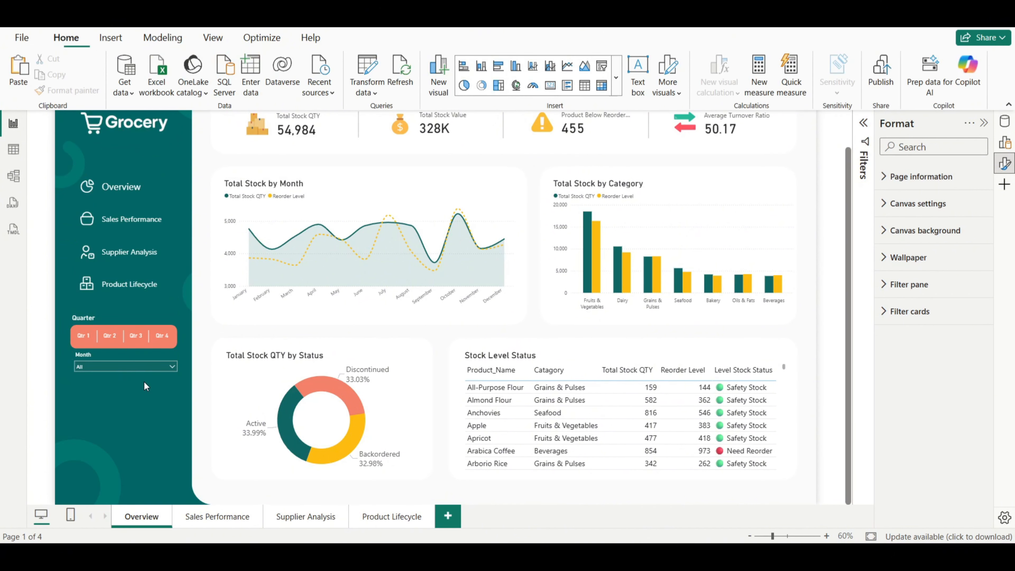
Step: Check the edited interaction by filtering with several single months, including April, March, June and July, and clear the month selection
{"action": "left_click", "coordinate": [128, 366]}
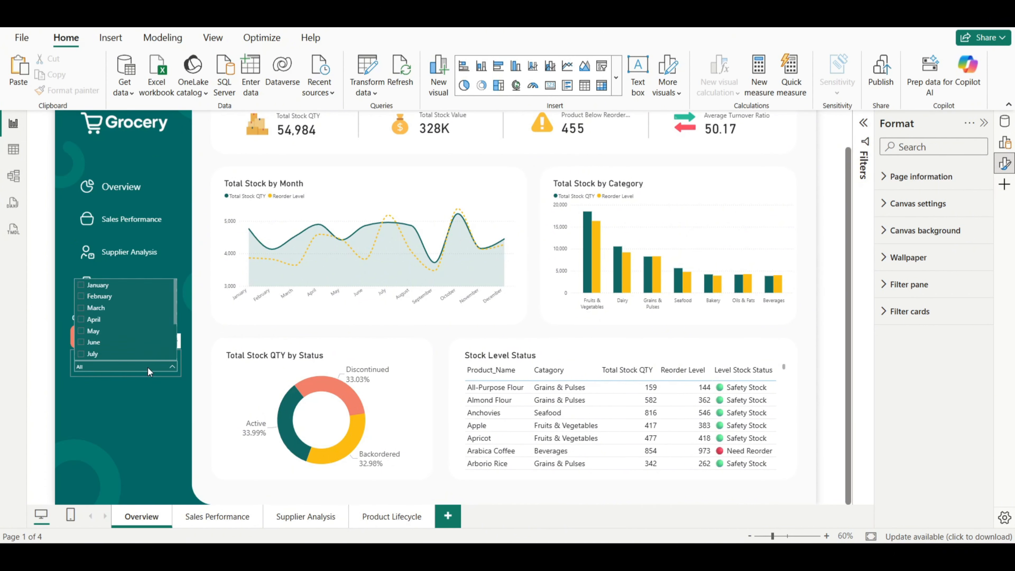
{"action": "left_click", "coordinate": [93, 330]}
{"action": "left_click", "coordinate": [93, 322]}
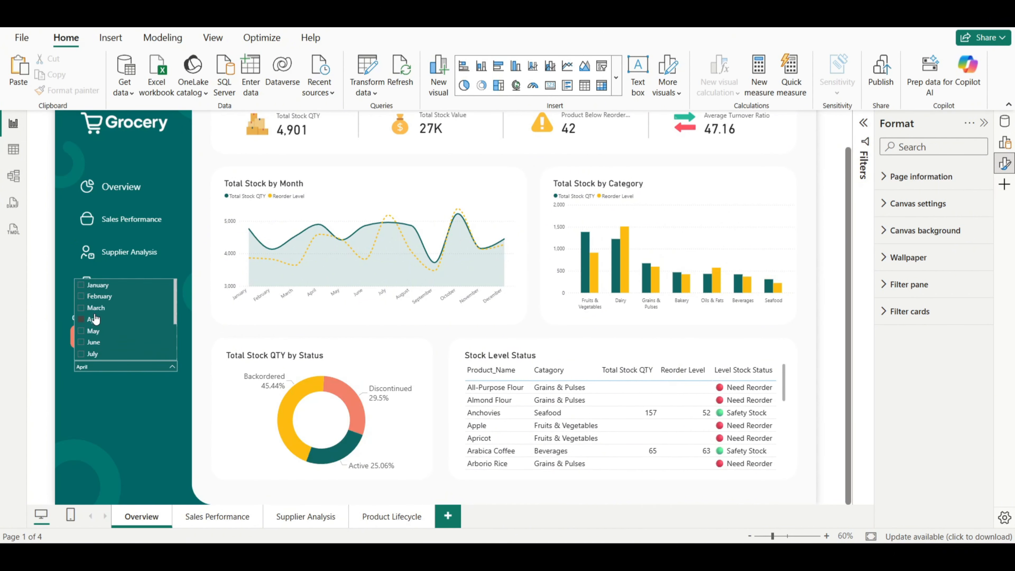
{"action": "left_click", "coordinate": [96, 298]}
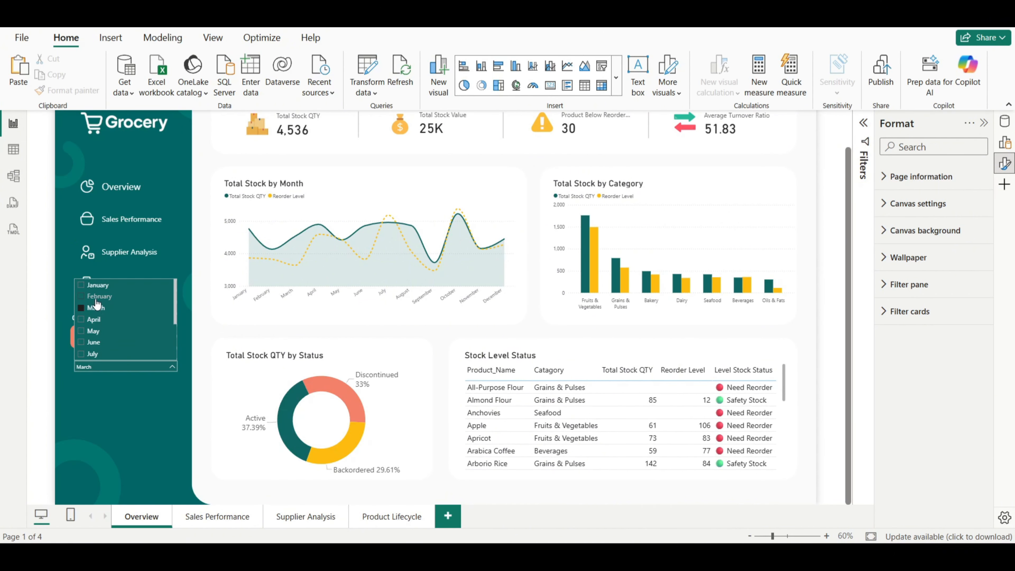
{"action": "left_click", "coordinate": [96, 285]}
{"action": "left_click", "coordinate": [95, 354]}
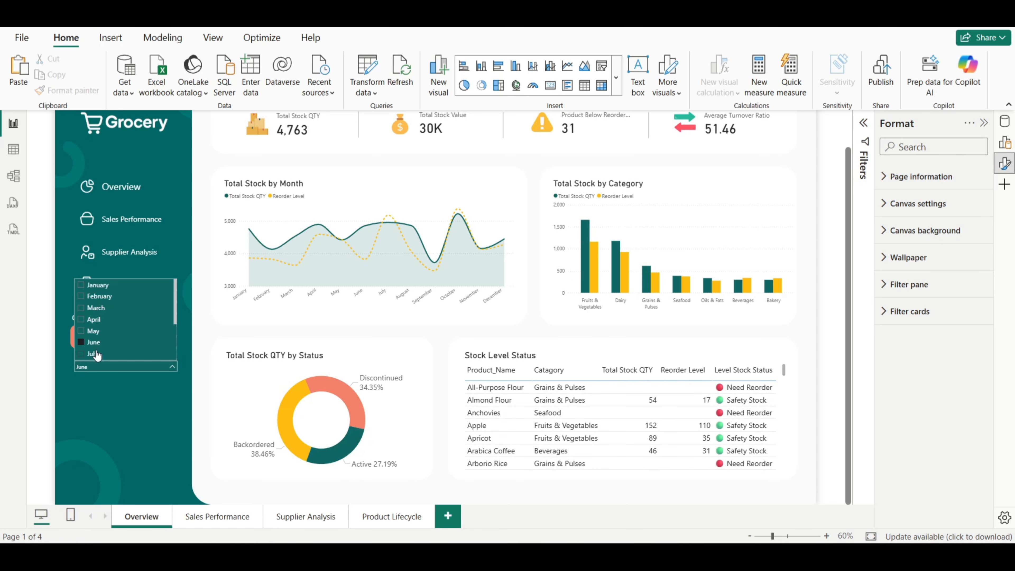
{"action": "left_click", "coordinate": [95, 355]}
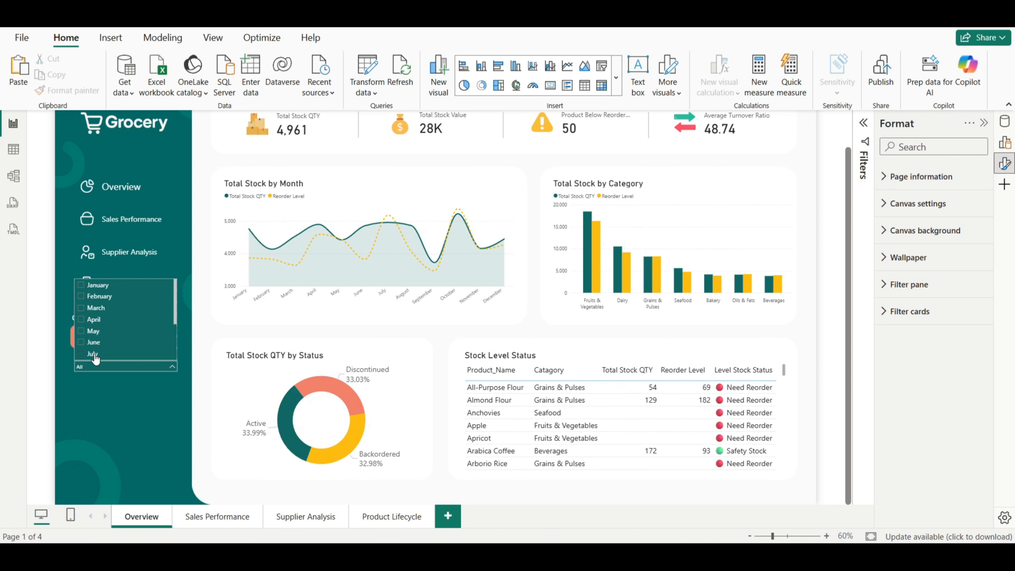
{"action": "left_click", "coordinate": [121, 394]}
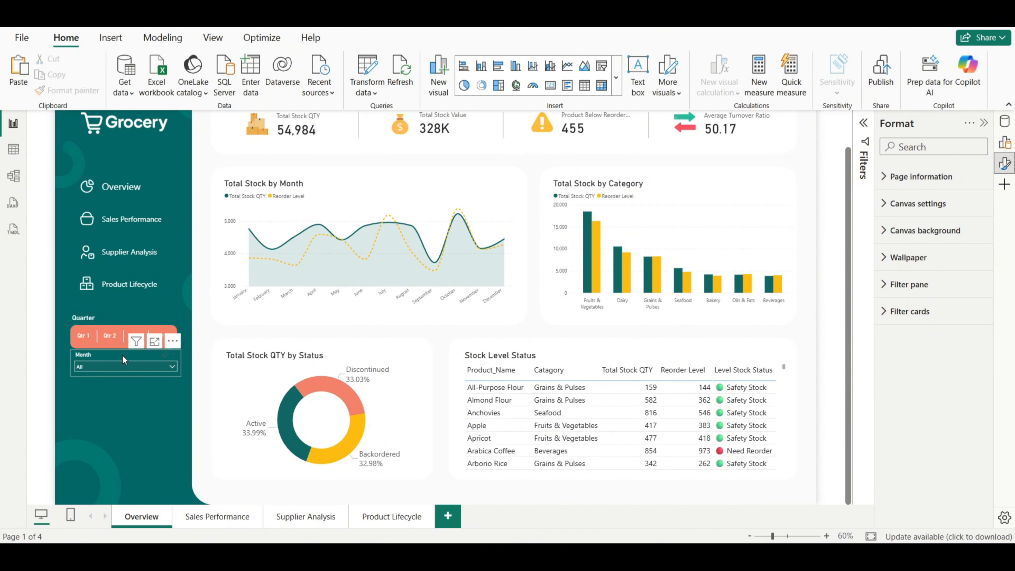
Step: Lower the month slicer slightly beneath the quarter slicer, and place a copy of it directly underneath
{"action": "left_click_drag", "start_coordinate": [124, 361], "coordinate": [122, 371]}
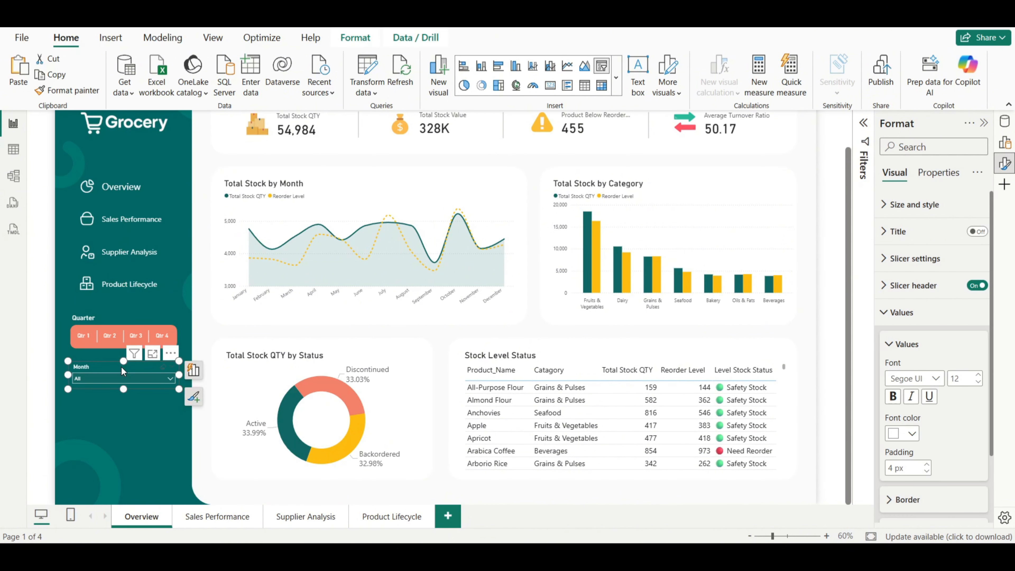
{"action": "left_click", "coordinate": [133, 430]}
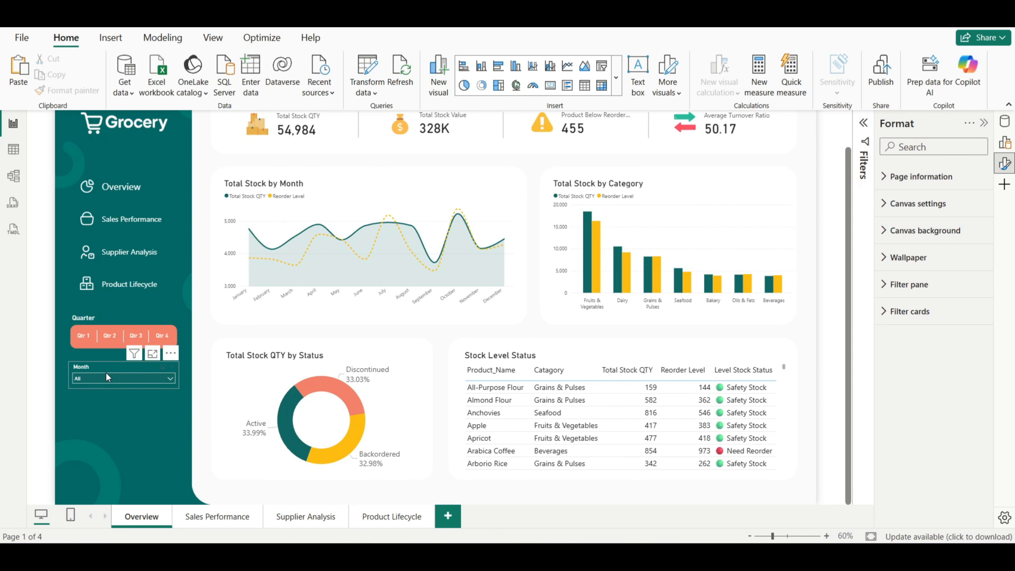
{"action": "right_click", "coordinate": [102, 365]}
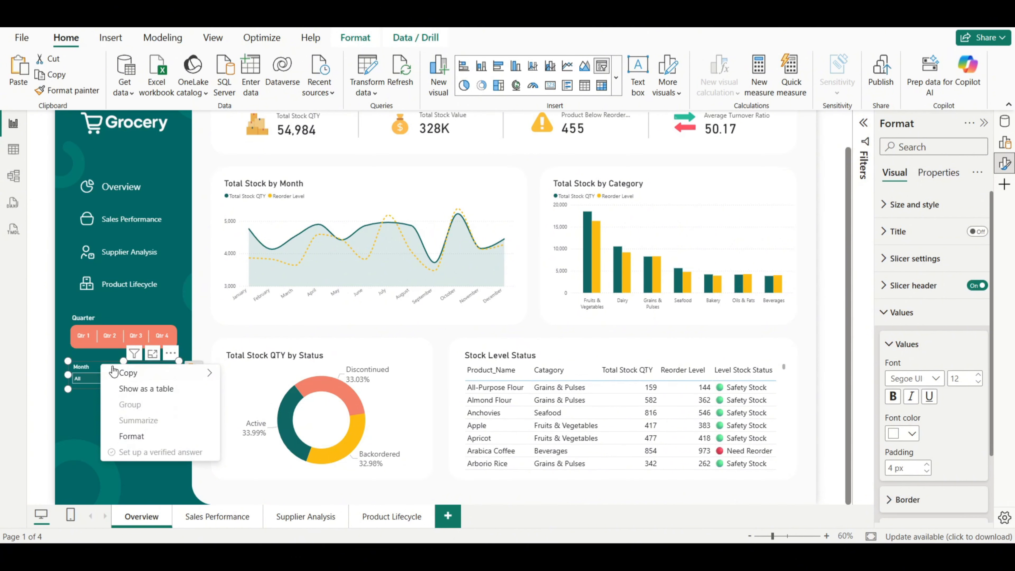
{"action": "mouse_move", "coordinate": [131, 373]}
{"action": "key", "text": "Escape"}
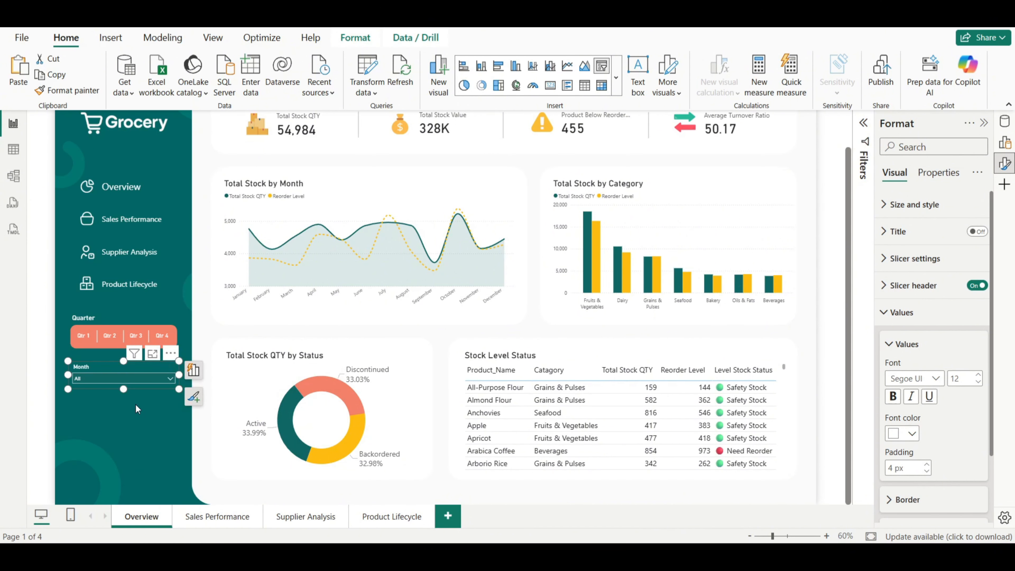
{"action": "left_click", "coordinate": [107, 413]}
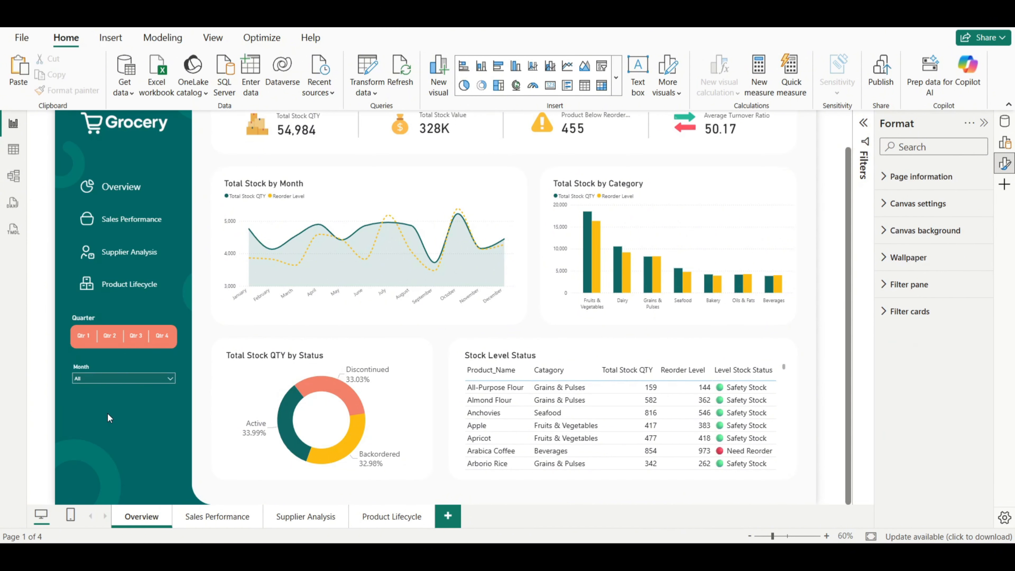
{"action": "right_click", "coordinate": [107, 414]}
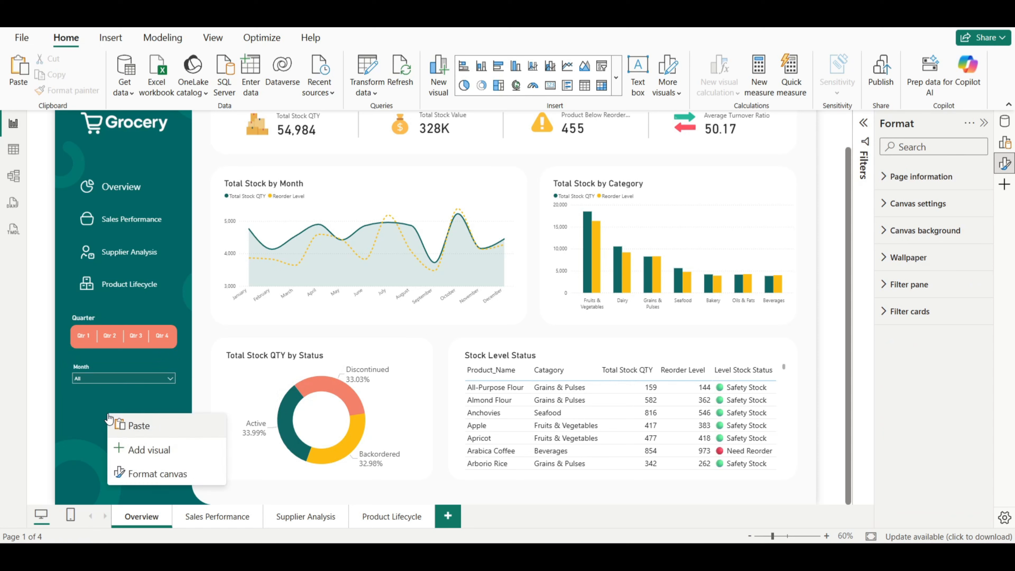
{"action": "left_click", "coordinate": [122, 428]}
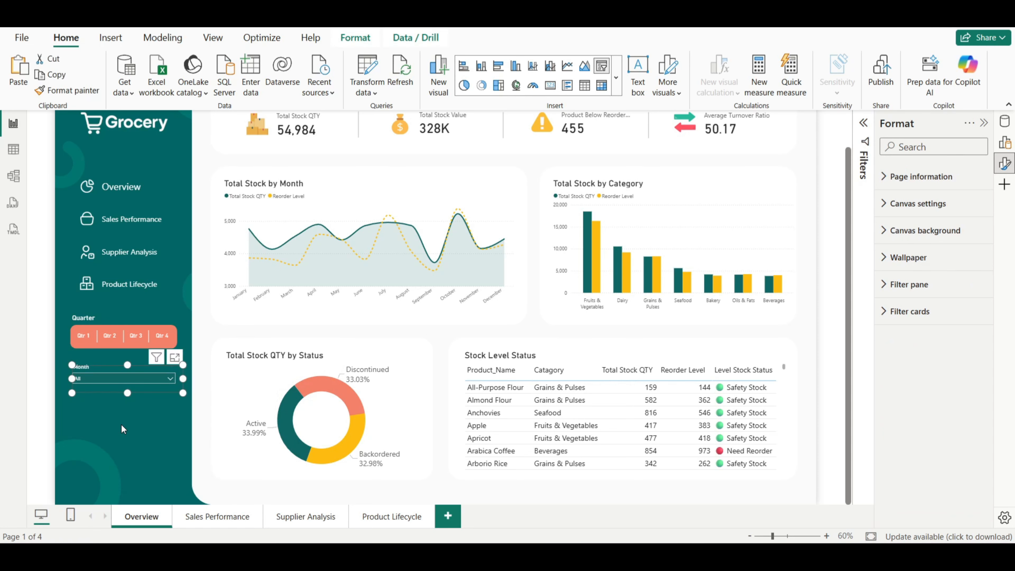
{"action": "mouse_move", "coordinate": [107, 388]}
{"action": "left_mouse_down"}
{"action": "mouse_move", "coordinate": [104, 377]}
{"action": "mouse_move", "coordinate": [97, 395]}
{"action": "left_mouse_up"}
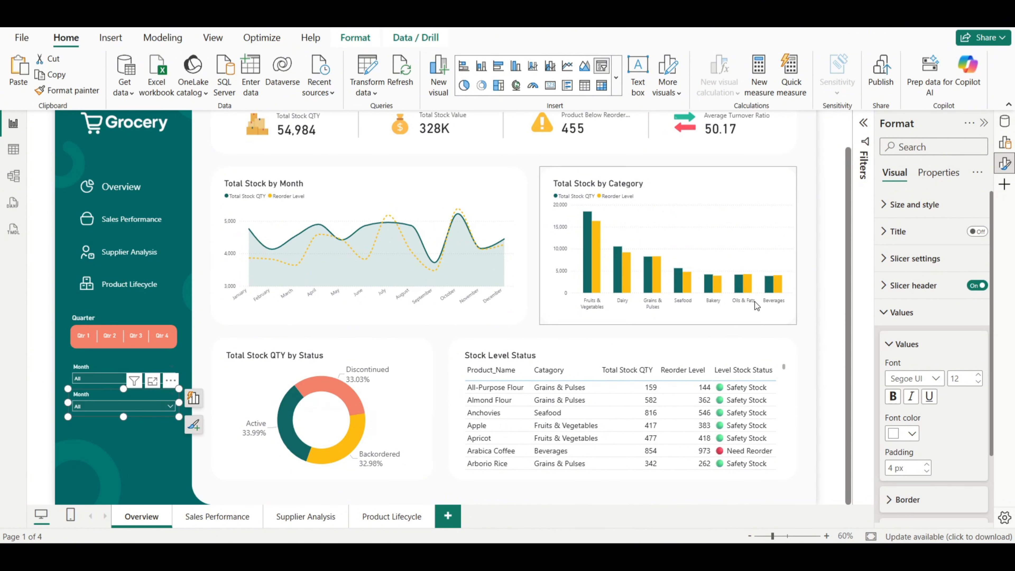
Step: Replace the copied slicer's Date_Received month field with Product_Name from the Grocery_Inventory table
{"action": "left_click", "coordinate": [1005, 145]}
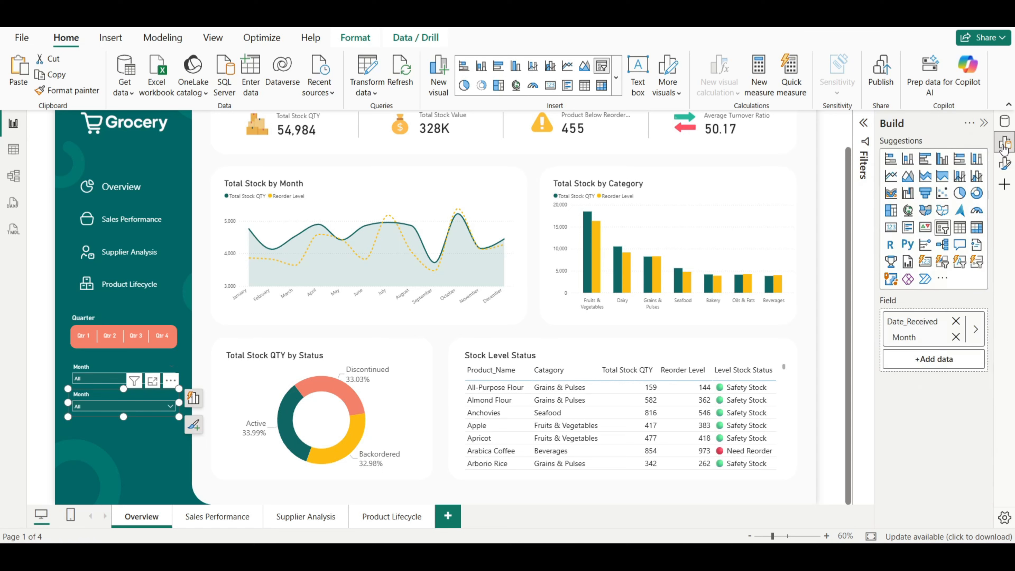
{"action": "left_click", "coordinate": [975, 335]}
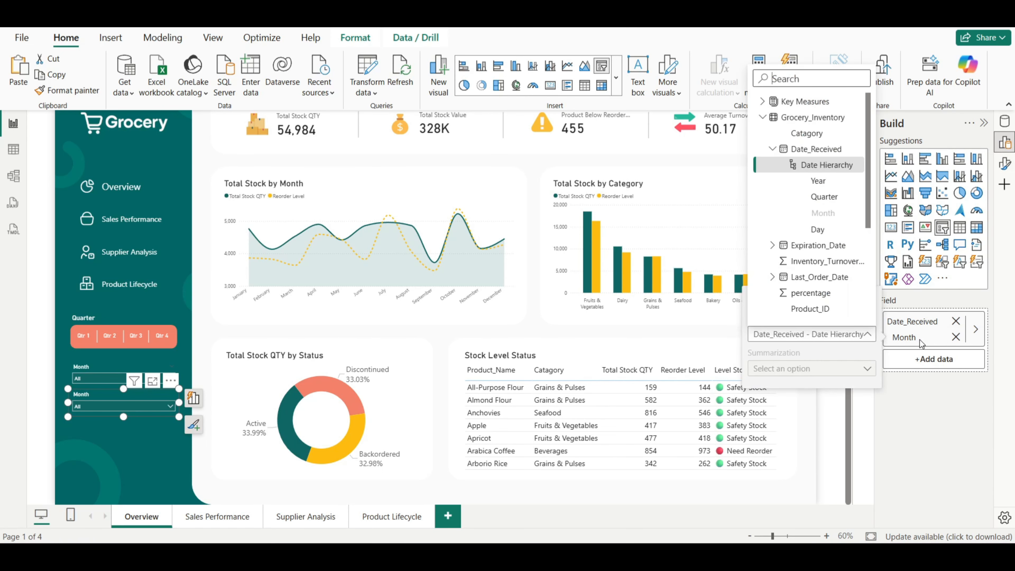
{"action": "left_click", "coordinate": [866, 335]}
{"action": "left_click_drag", "start_coordinate": [867, 168], "coordinate": [865, 235]}
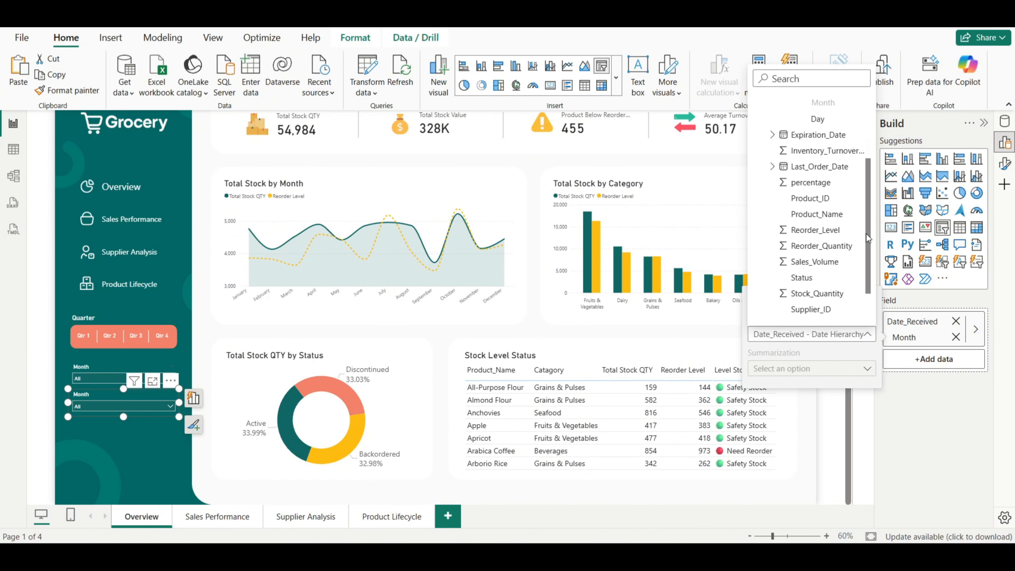
{"action": "left_click", "coordinate": [816, 214]}
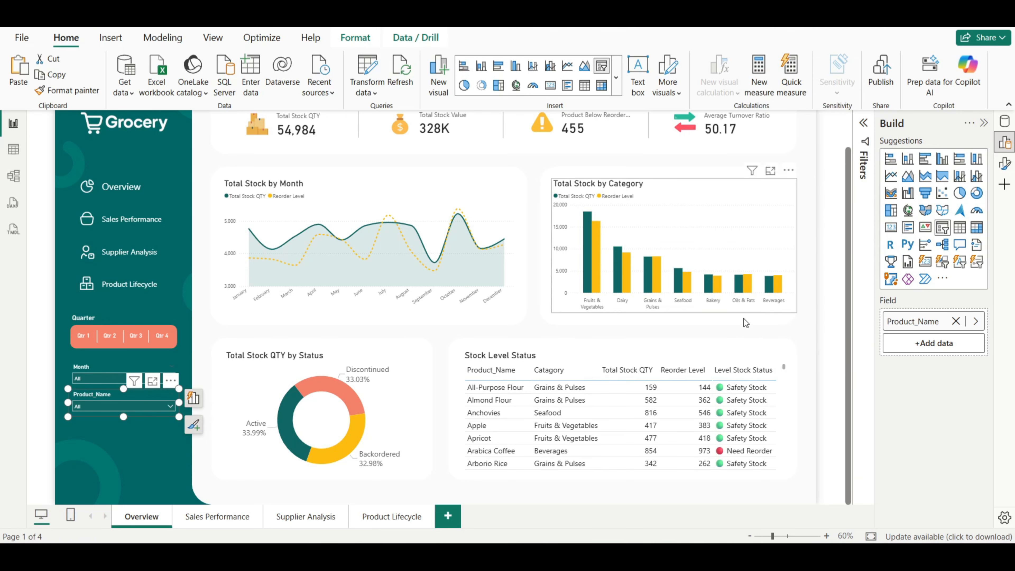
{"action": "left_click", "coordinate": [153, 441]}
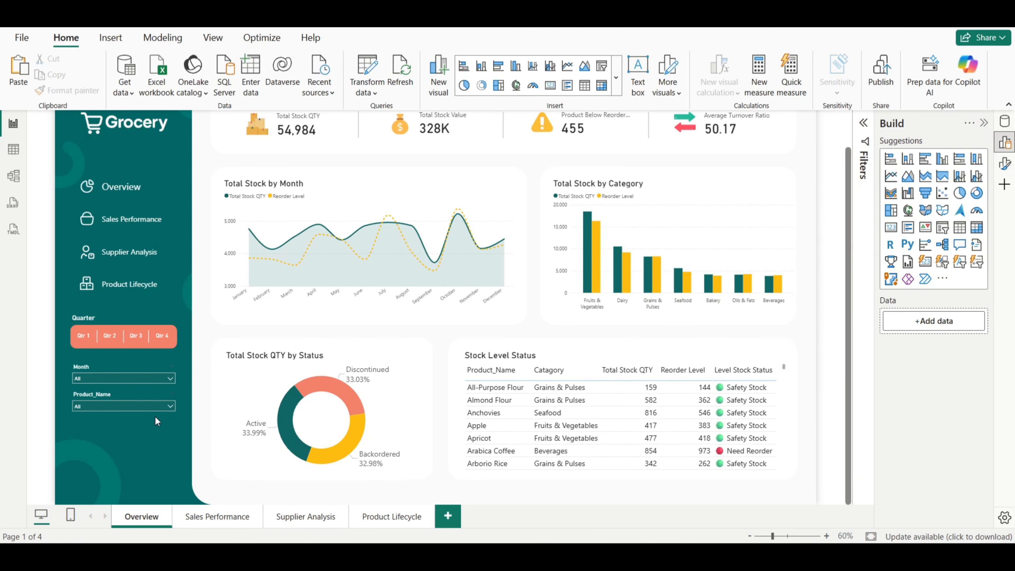
Step: Test the Product_Name slicer with single products from Arabica Coffee up to All-Purpose Flour, and clear the selection
{"action": "left_click", "coordinate": [153, 406]}
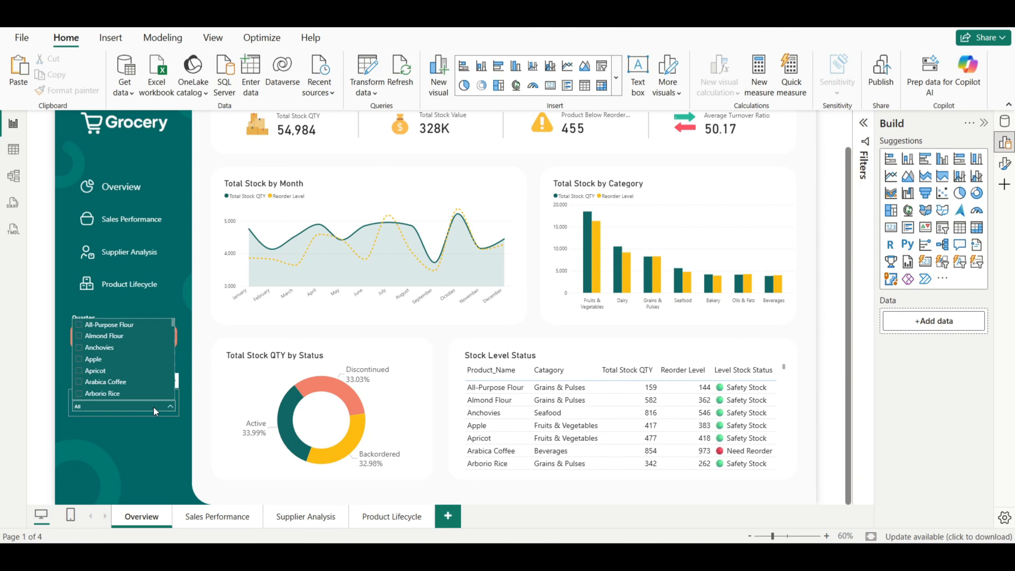
{"action": "left_click", "coordinate": [106, 382]}
{"action": "left_click", "coordinate": [92, 370]}
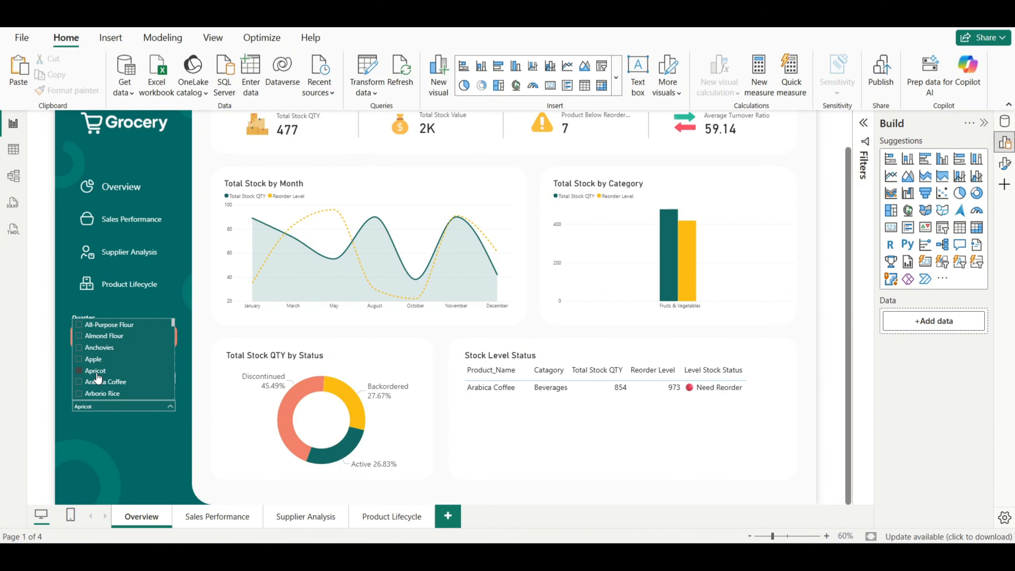
{"action": "left_click", "coordinate": [94, 360]}
{"action": "left_click", "coordinate": [96, 347]}
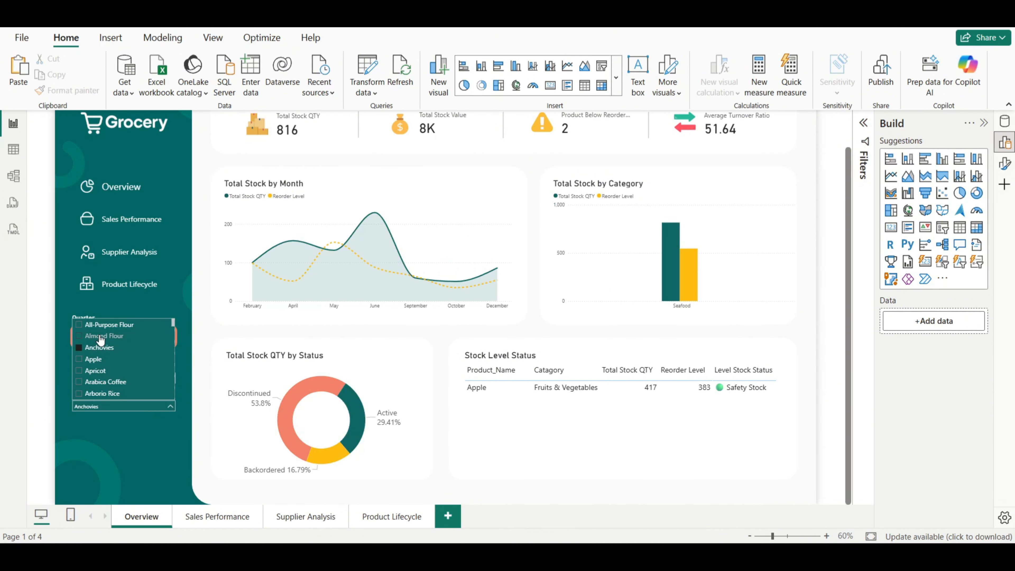
{"action": "left_click", "coordinate": [102, 336]}
{"action": "left_click", "coordinate": [107, 325]}
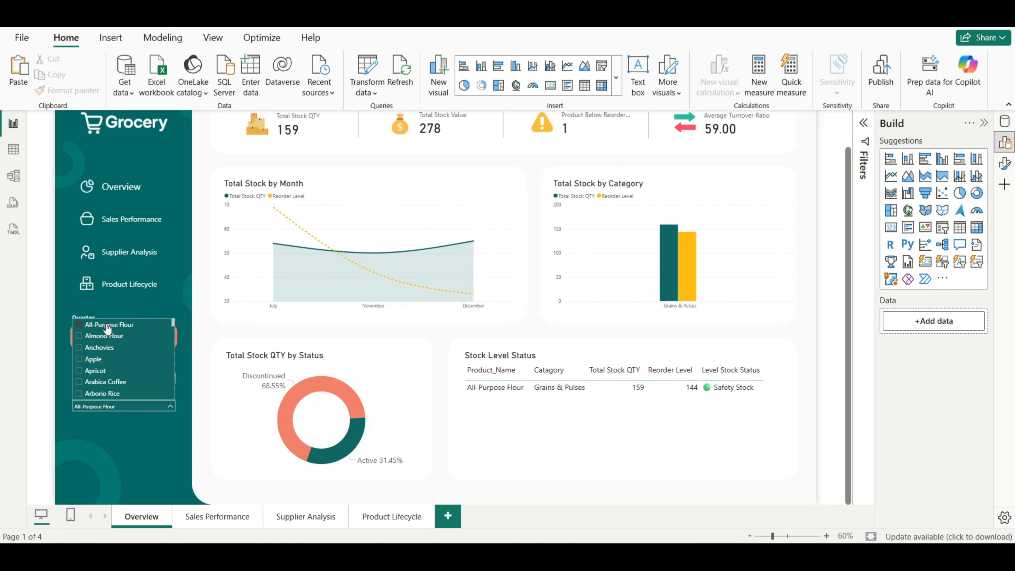
{"action": "left_click", "coordinate": [107, 325]}
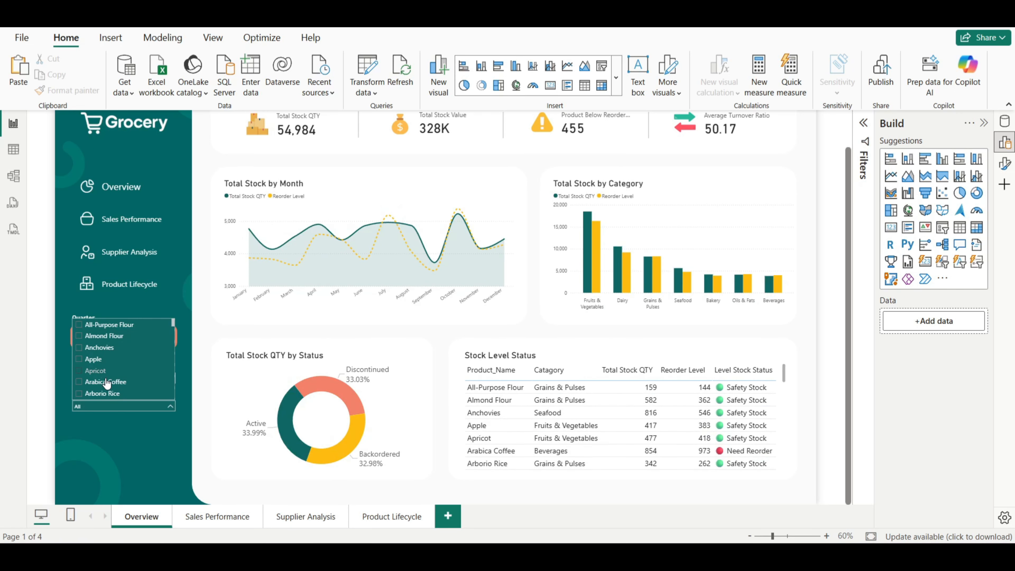
{"action": "left_click", "coordinate": [132, 429]}
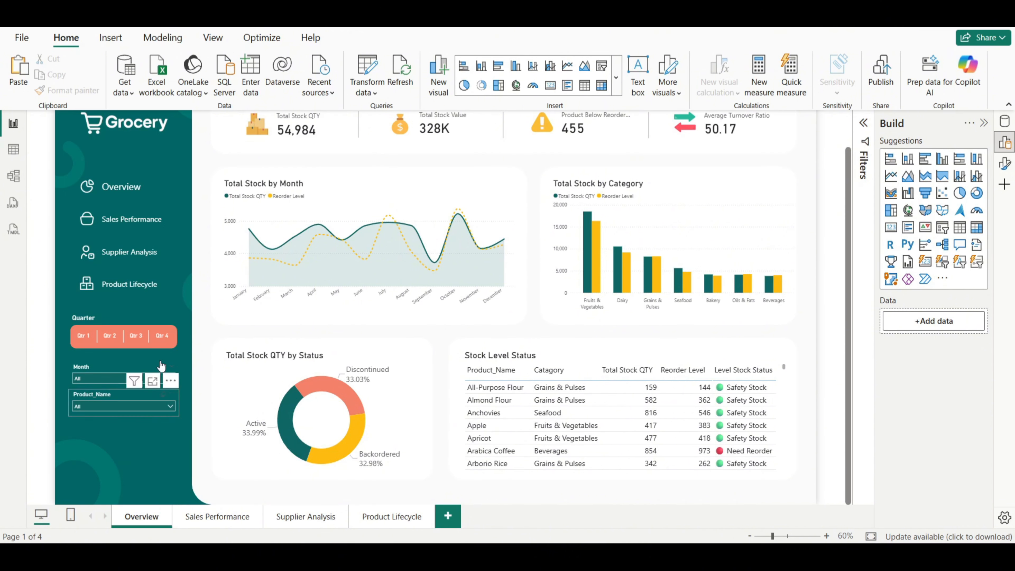
Step: Insert a text box beneath the Product_Name slicer, size it to height 45 and width 300, and turn off its background
{"action": "left_click", "coordinate": [103, 44]}
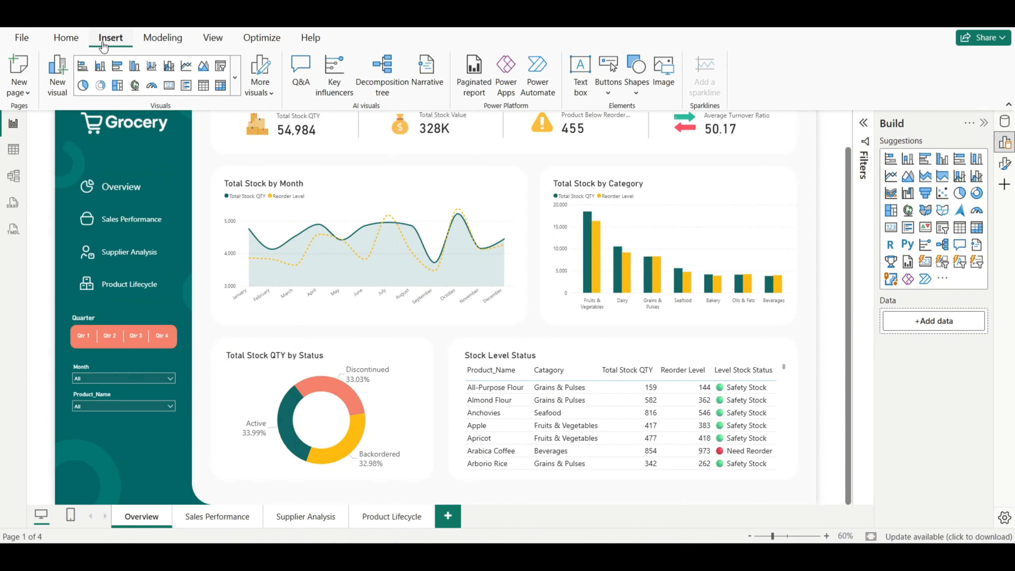
{"action": "left_click", "coordinate": [580, 83]}
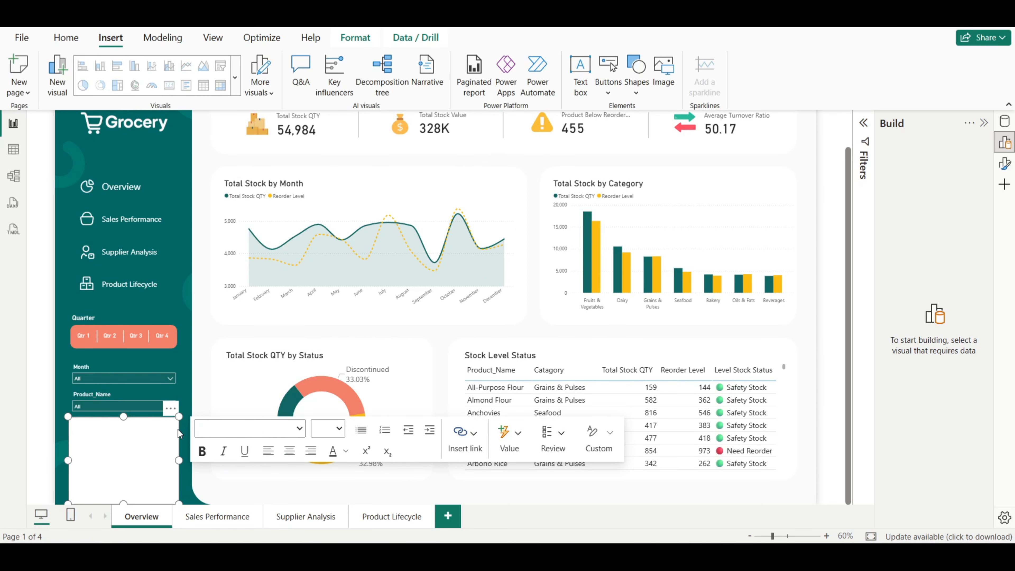
{"action": "left_click", "coordinate": [1005, 167]}
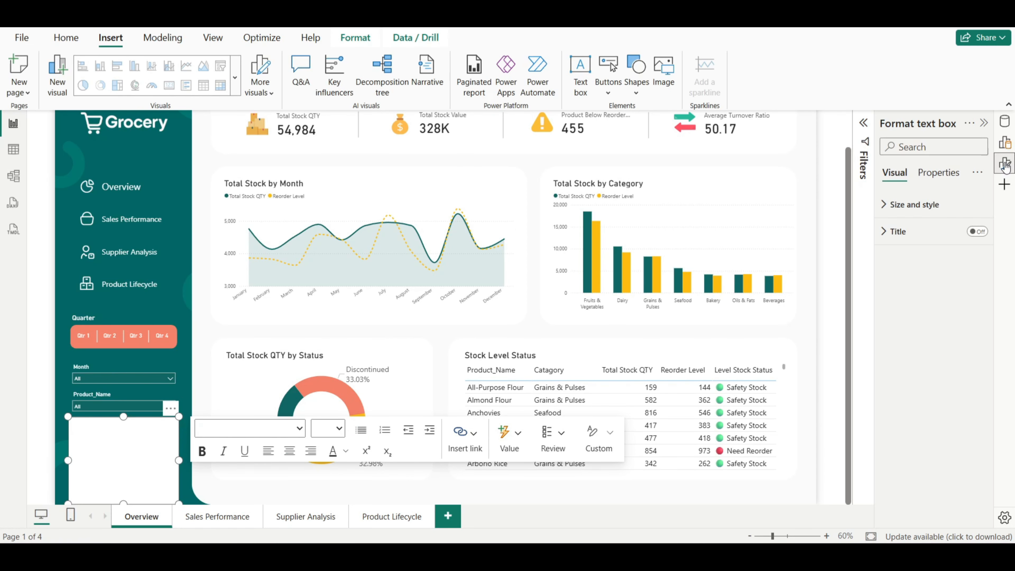
{"action": "left_click", "coordinate": [904, 206]}
{"action": "double_click", "coordinate": [902, 271]}
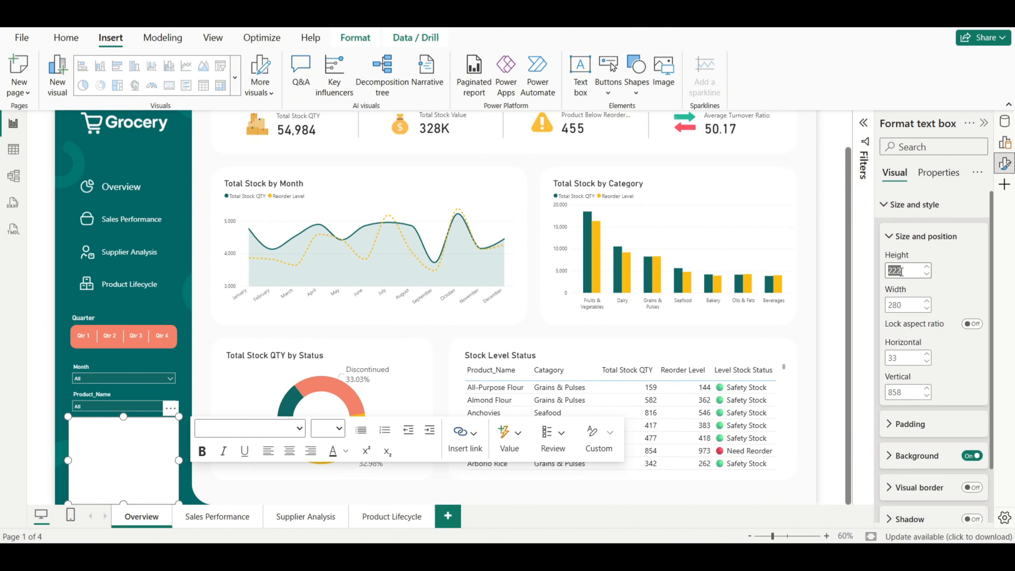
{"action": "type", "text": "45"}
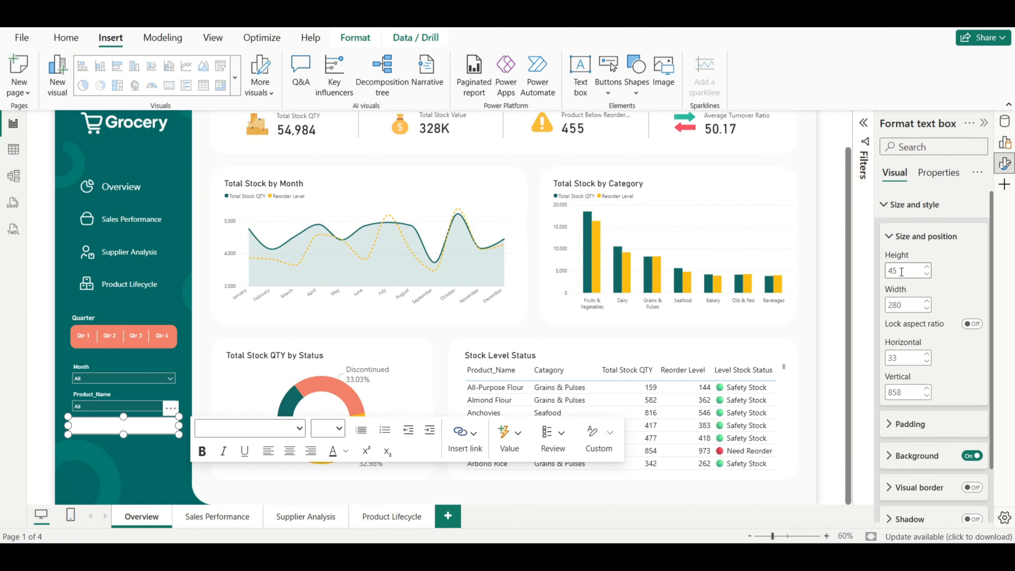
{"action": "double_click", "coordinate": [901, 306]}
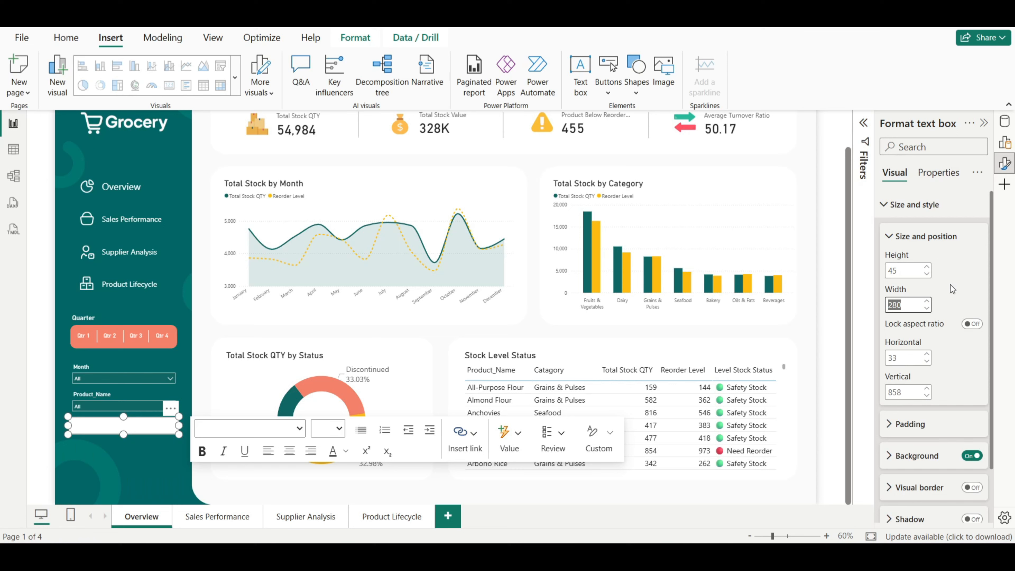
{"action": "type", "text": "300"}
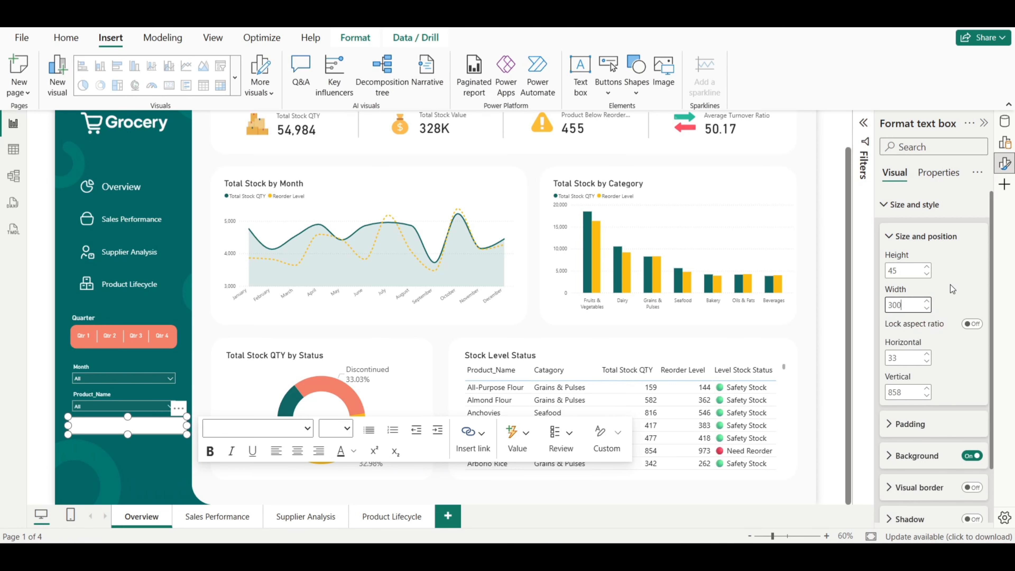
{"action": "left_click", "coordinate": [970, 456]}
{"action": "left_click", "coordinate": [899, 208]}
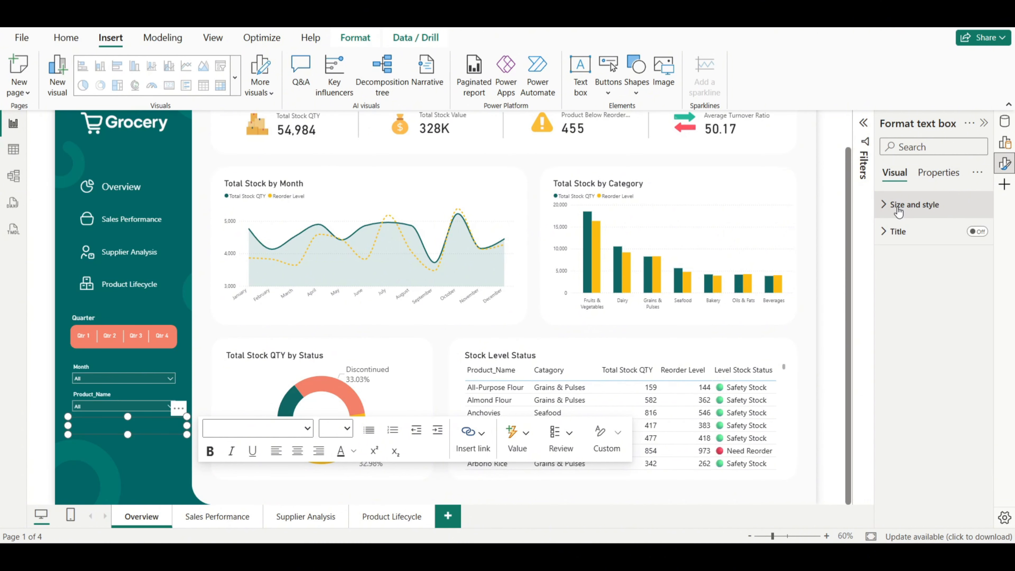
{"action": "left_click", "coordinate": [94, 425]}
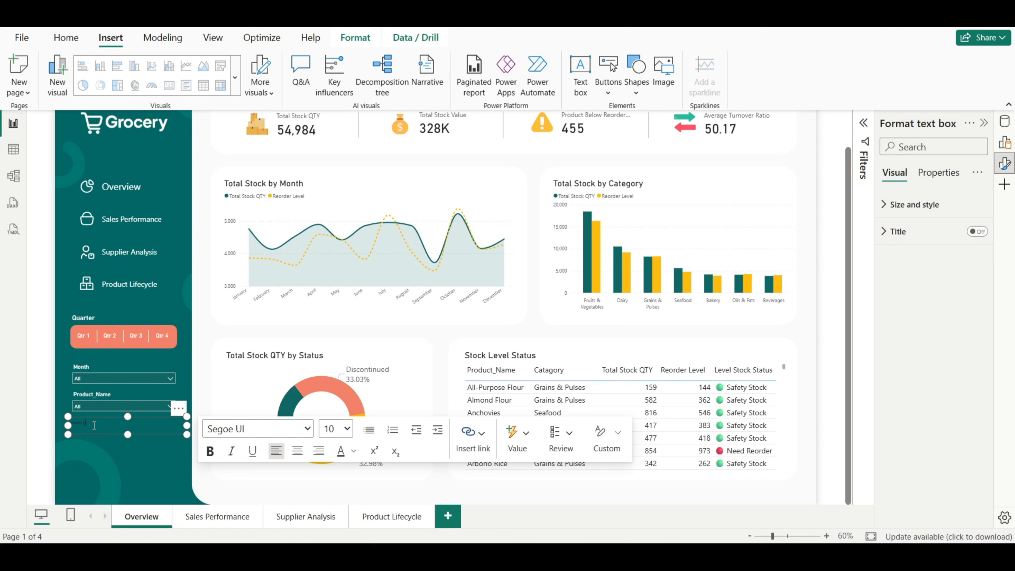
{"action": "type", "text": "www.groceryshop.com"}
{"action": "double_click", "coordinate": [112, 422]}
{"action": "left_click", "coordinate": [347, 429]}
{"action": "left_click", "coordinate": [333, 181]}
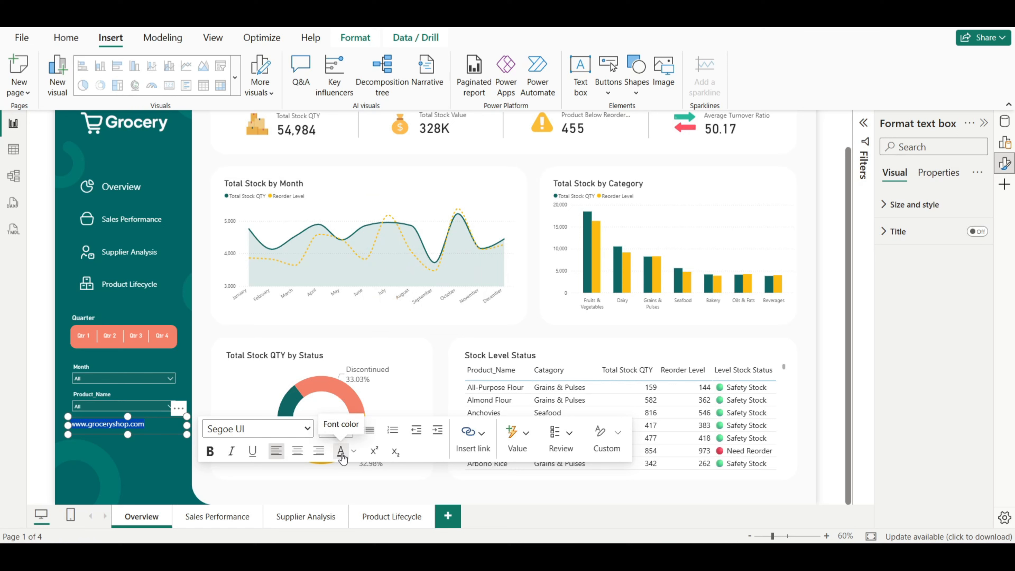
{"action": "left_click", "coordinate": [354, 452]}
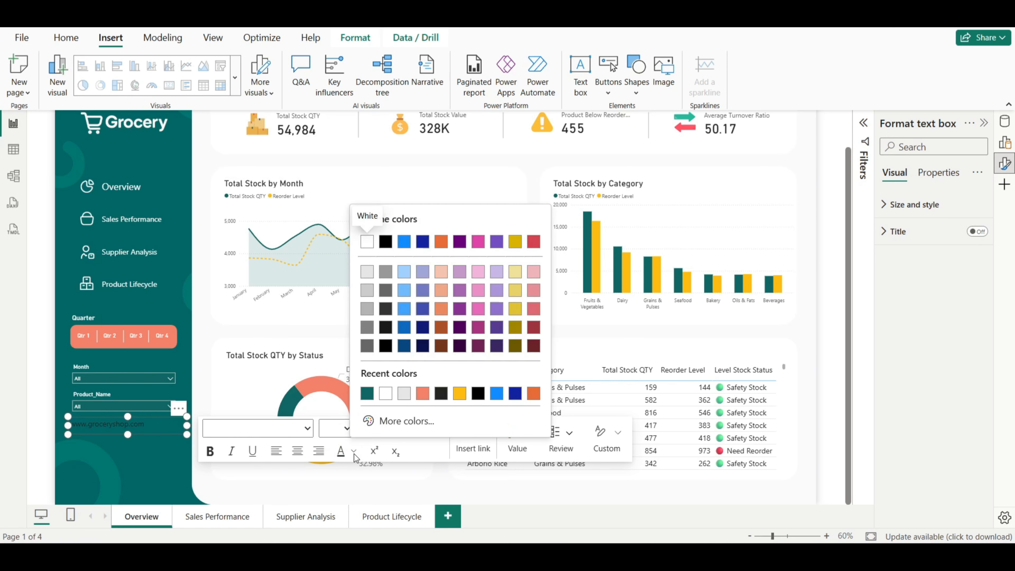
{"action": "left_click", "coordinate": [384, 393]}
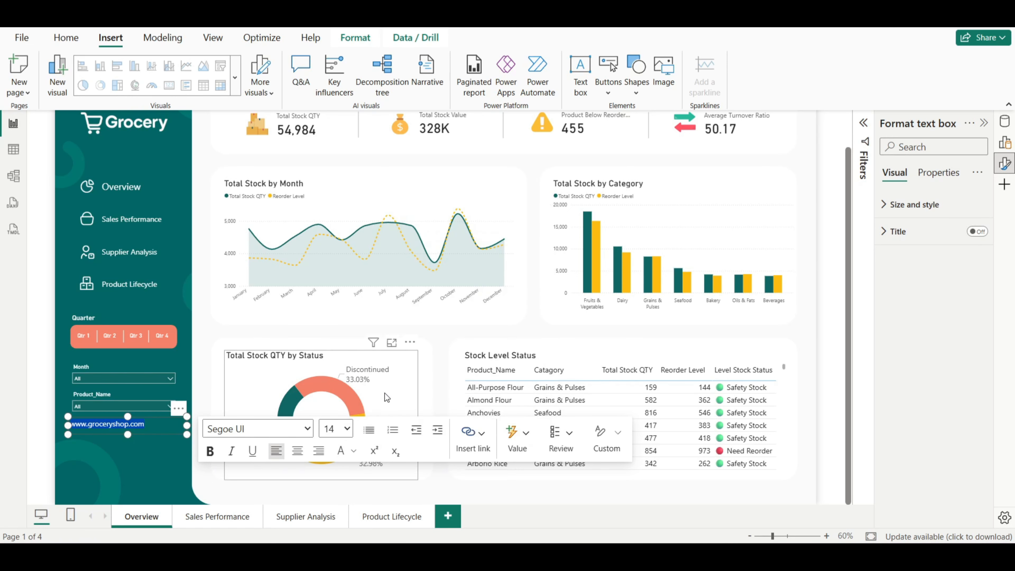
{"action": "left_click", "coordinate": [179, 462]}
{"action": "left_click", "coordinate": [172, 431]}
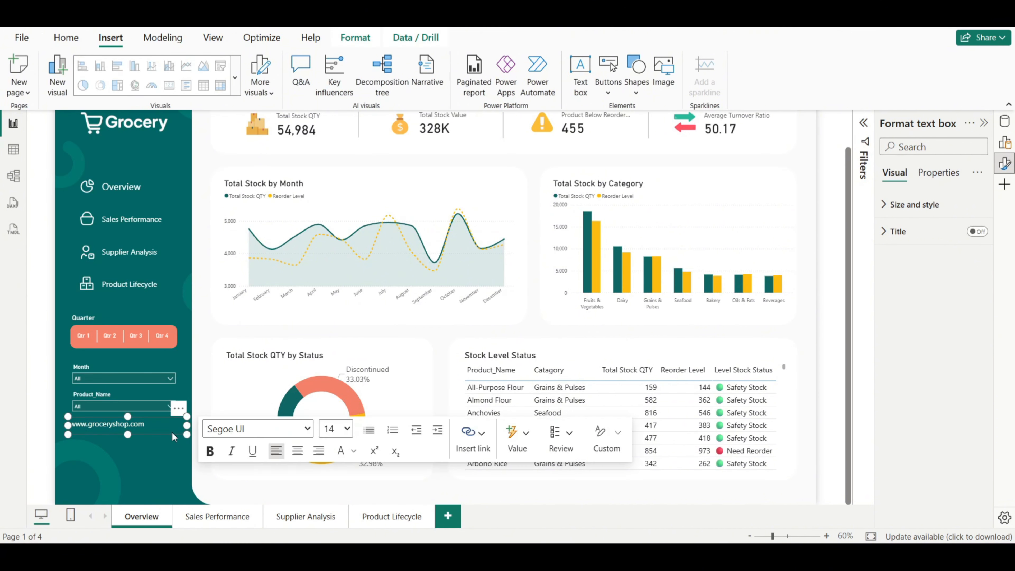
Step: Move the website text box to the foot of the green sidebar and center its text
{"action": "left_click_drag", "start_coordinate": [178, 432], "coordinate": [160, 465]}
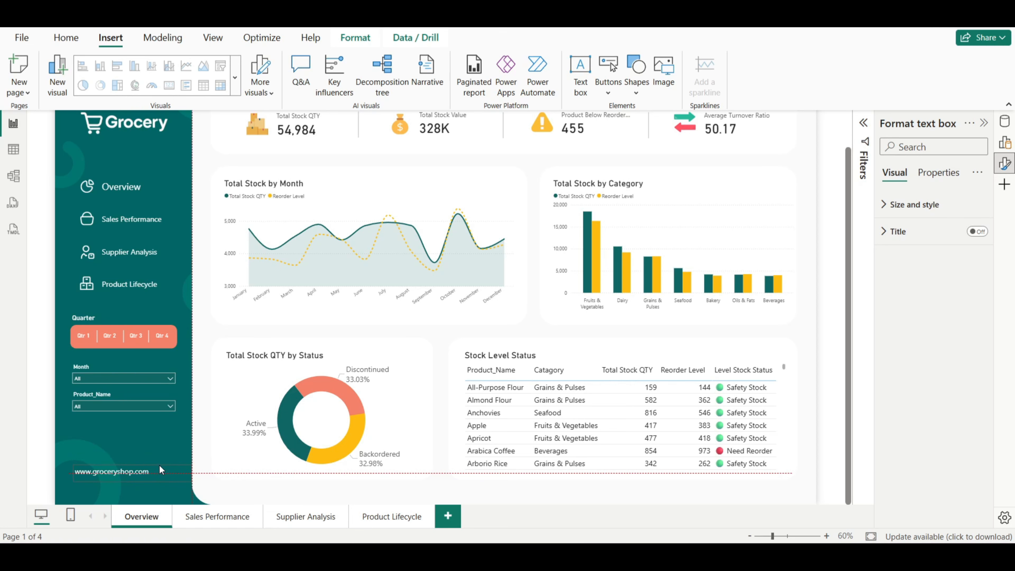
{"action": "left_click", "coordinate": [155, 467]}
{"action": "key", "text": "ctrl+a"}
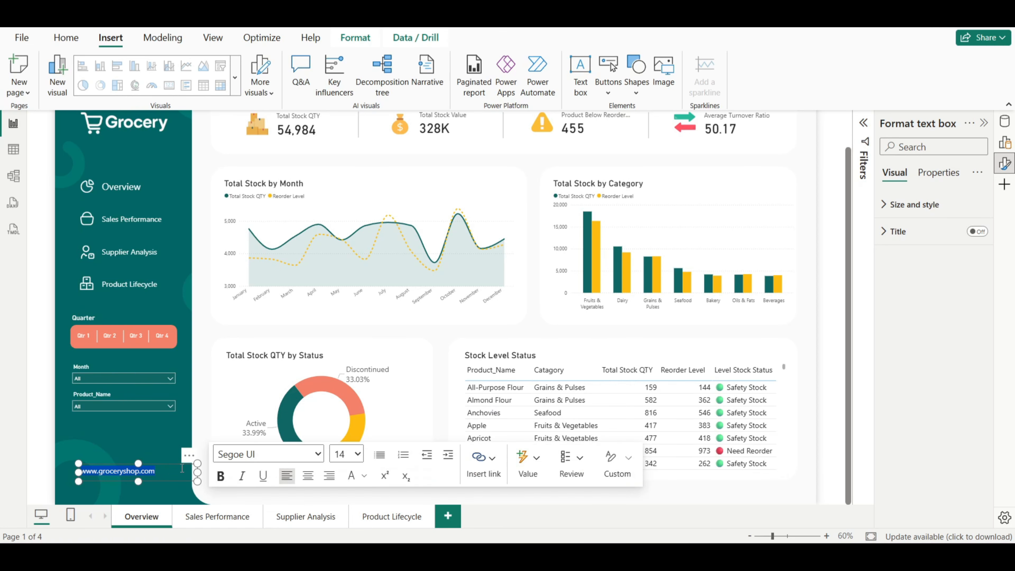
{"action": "left_click", "coordinate": [311, 476]}
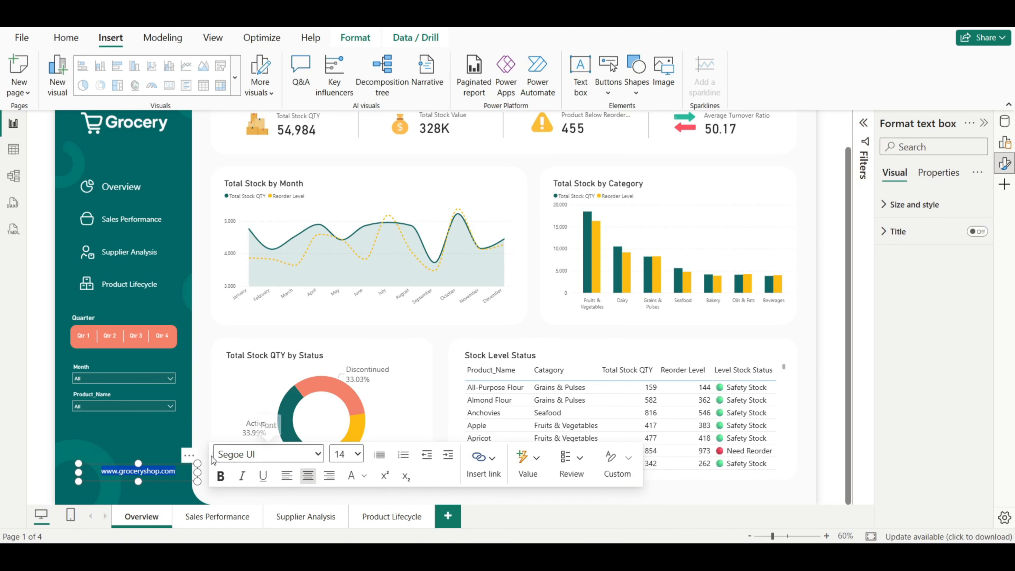
{"action": "left_click", "coordinate": [157, 443]}
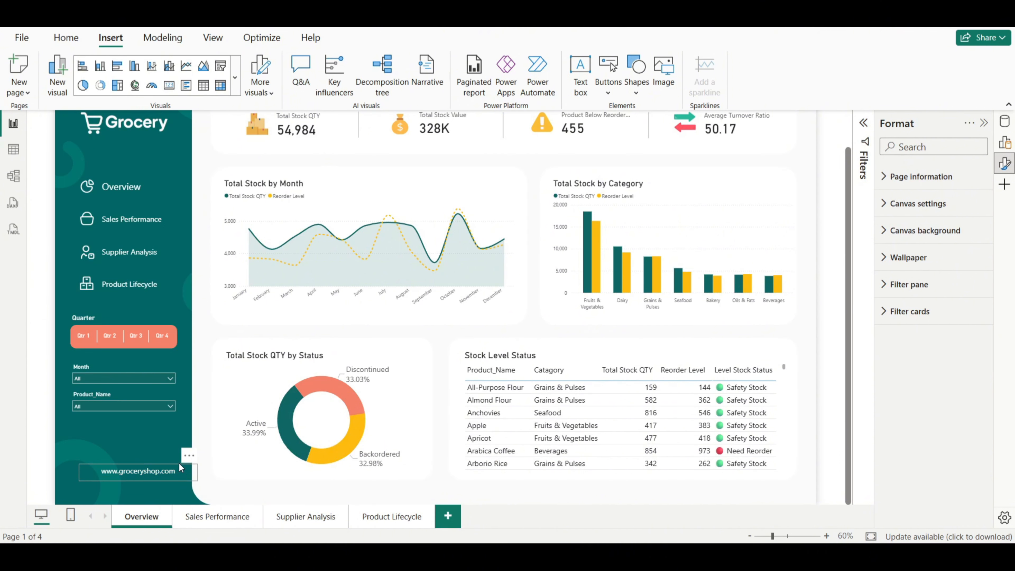
{"action": "left_click_drag", "start_coordinate": [178, 462], "coordinate": [164, 468]}
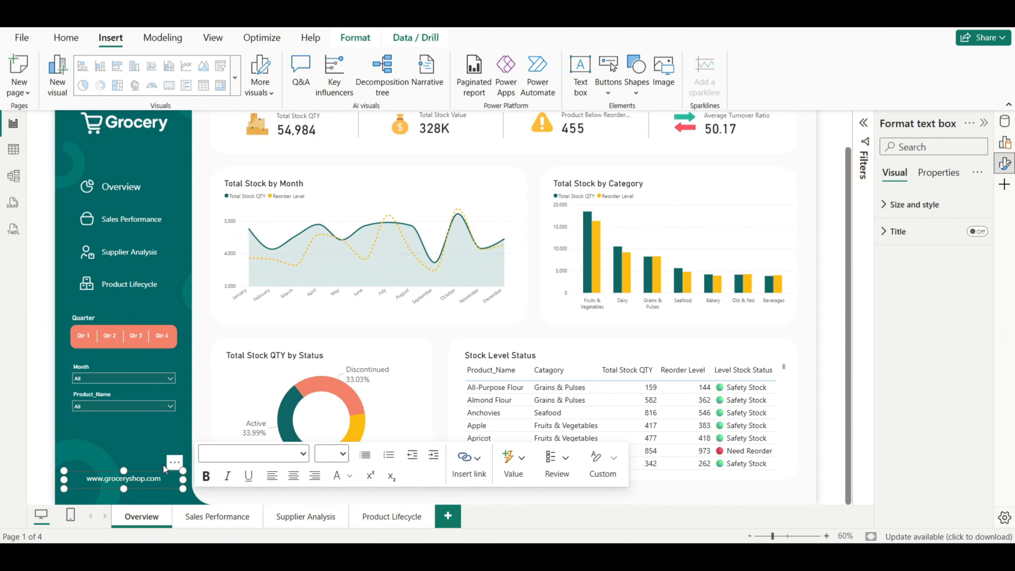
{"action": "left_click", "coordinate": [156, 438]}
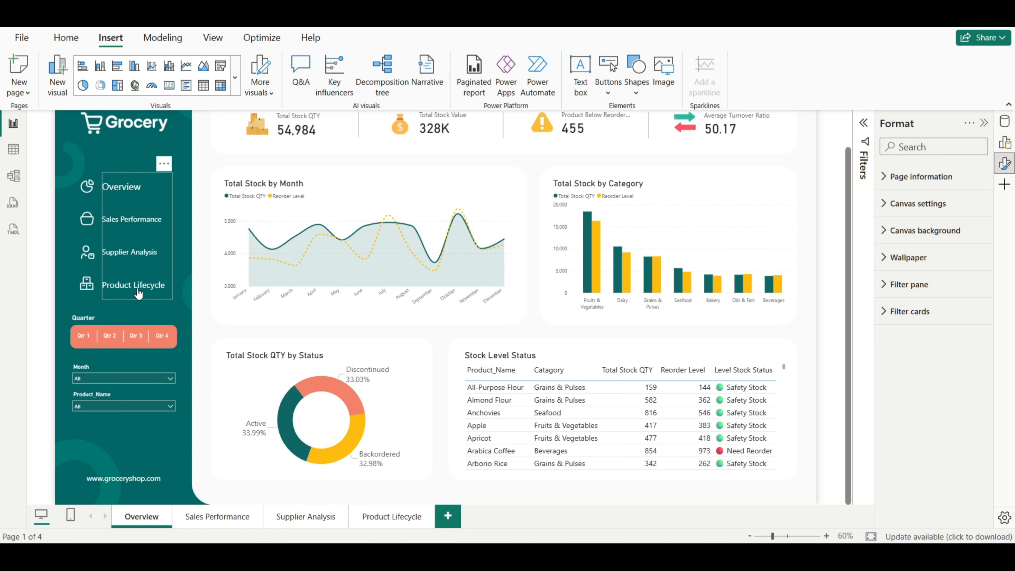
Step: Test the quarter slicer by filtering the page with Qtr 1, Qtr 2 and Qtr 3, and clear the selection
{"action": "left_click", "coordinate": [82, 340]}
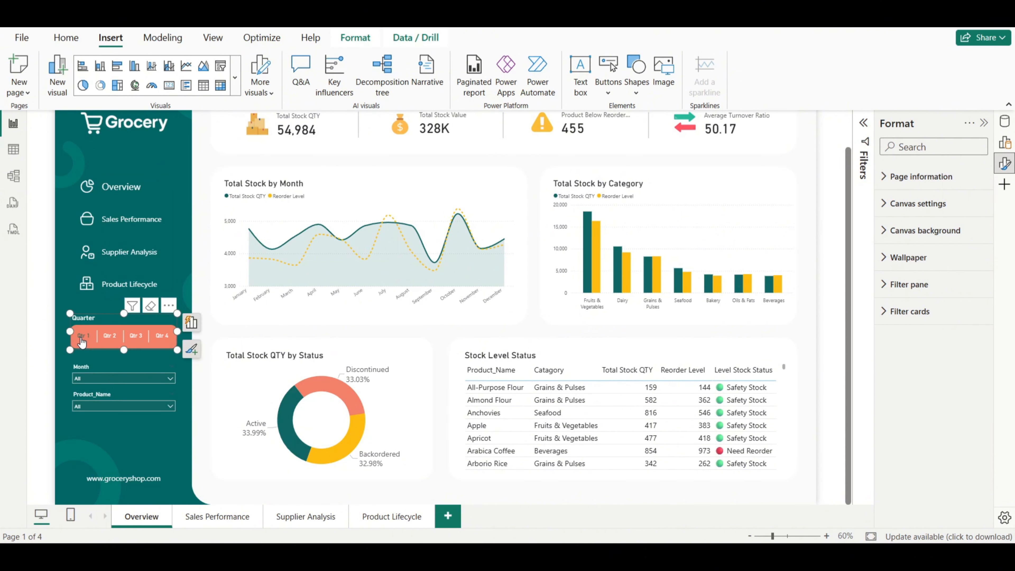
{"action": "left_click", "coordinate": [110, 337]}
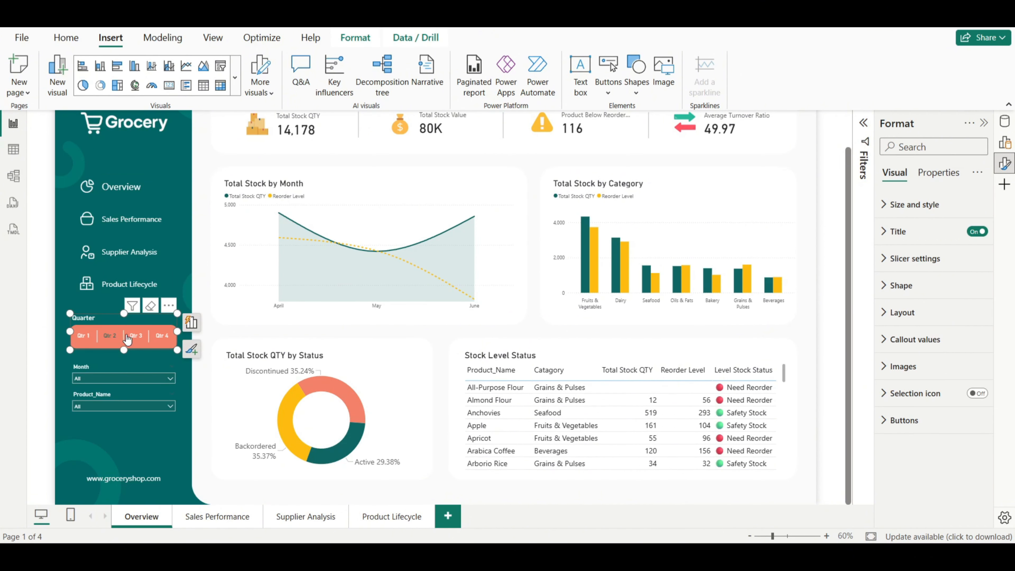
{"action": "left_click", "coordinate": [137, 339]}
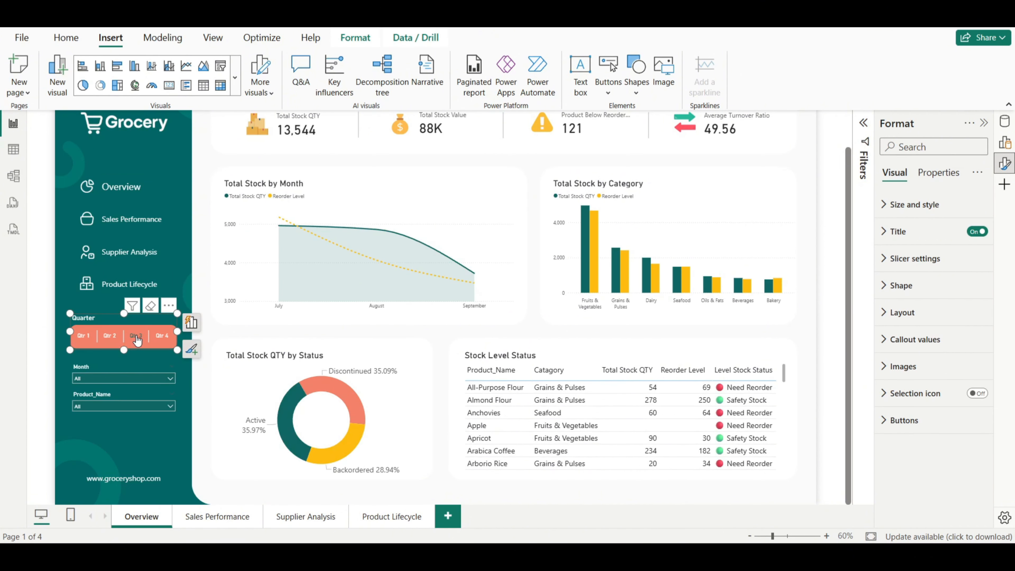
{"action": "left_click", "coordinate": [137, 339]}
Step: Test the month slicer with February, March, April and May one at a time, and clear the selection
{"action": "left_click", "coordinate": [129, 378]}
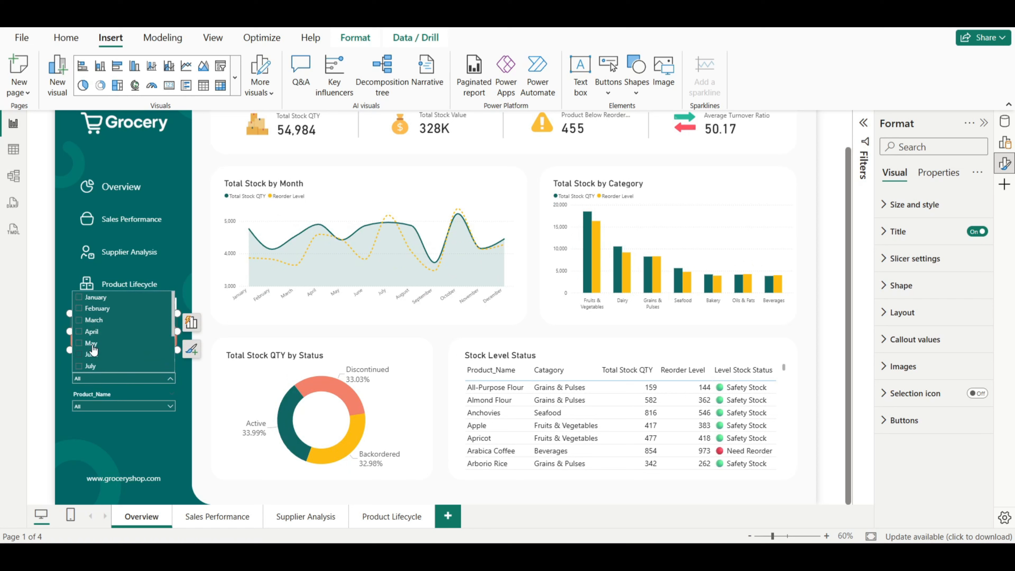
{"action": "left_click", "coordinate": [92, 308]}
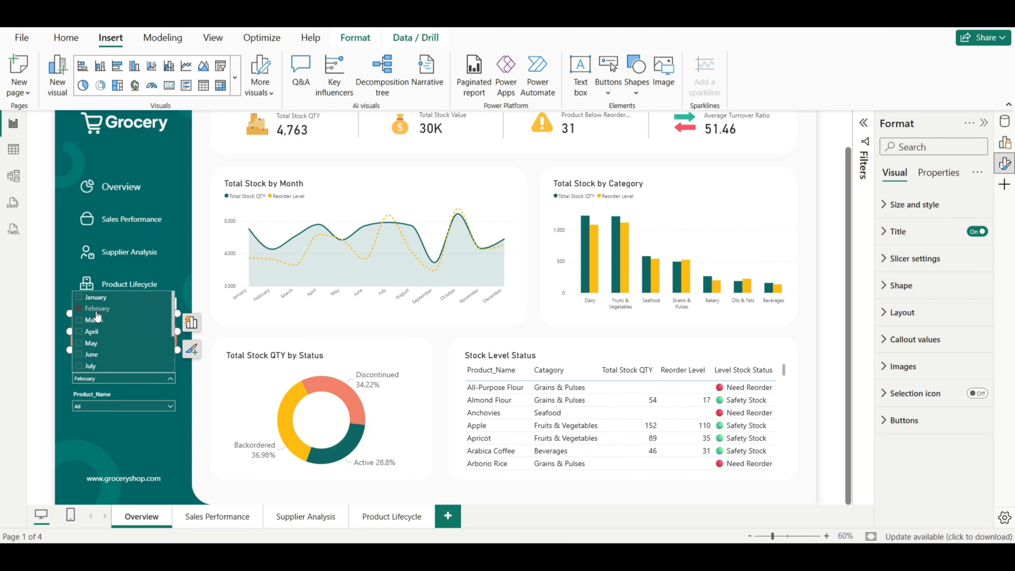
{"action": "left_click", "coordinate": [95, 319]}
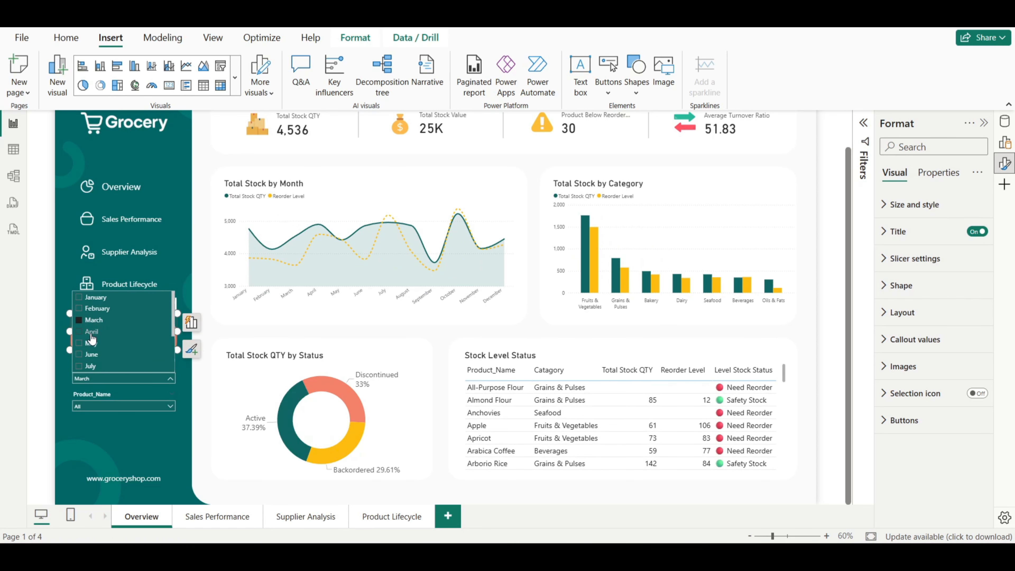
{"action": "left_click", "coordinate": [91, 334]}
{"action": "left_click", "coordinate": [90, 345]}
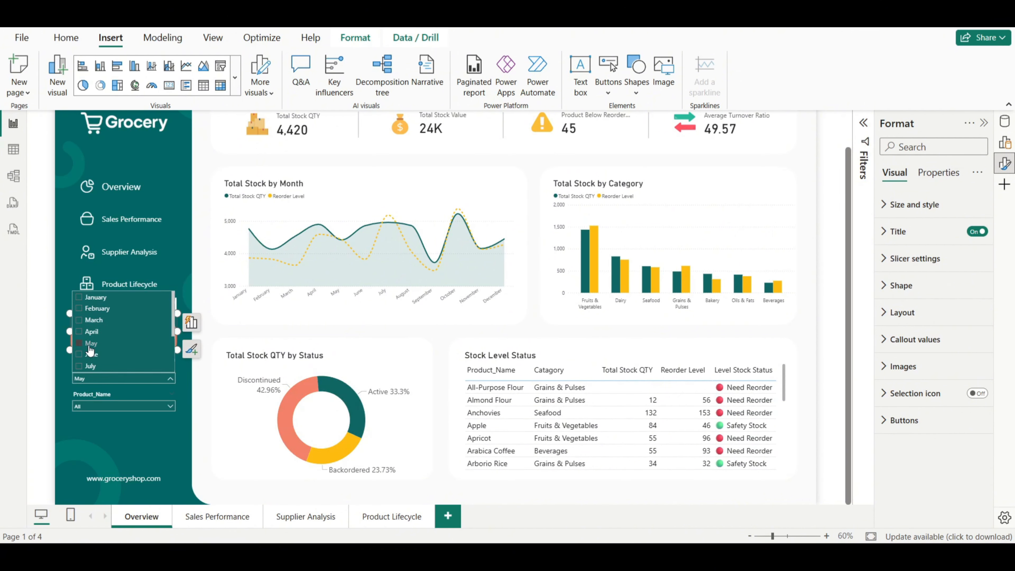
{"action": "left_click", "coordinate": [90, 344]}
{"action": "left_click", "coordinate": [126, 432]}
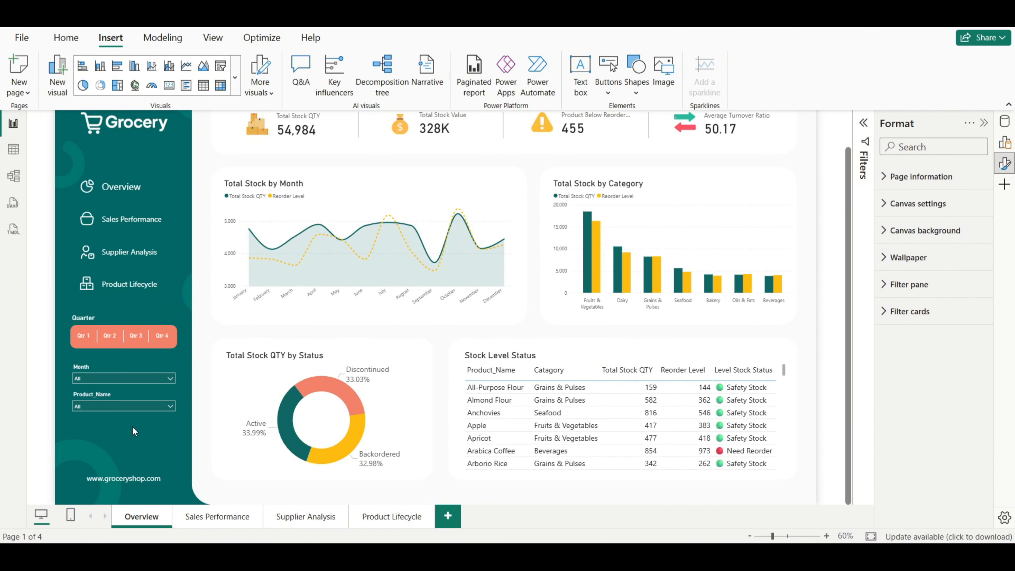
Step: Test the Product_Name slicer with All-Purpose Flour, Almond Flour, Anchovies and Apple, clear the selection, and review the whole Overview page
{"action": "left_click", "coordinate": [138, 406]}
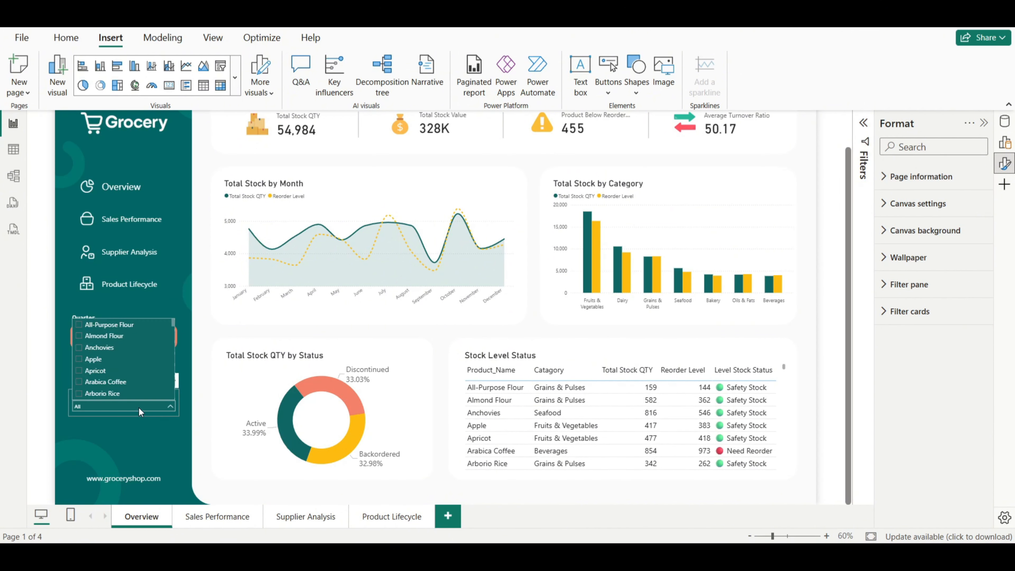
{"action": "left_click", "coordinate": [108, 326]}
{"action": "left_click", "coordinate": [106, 337]}
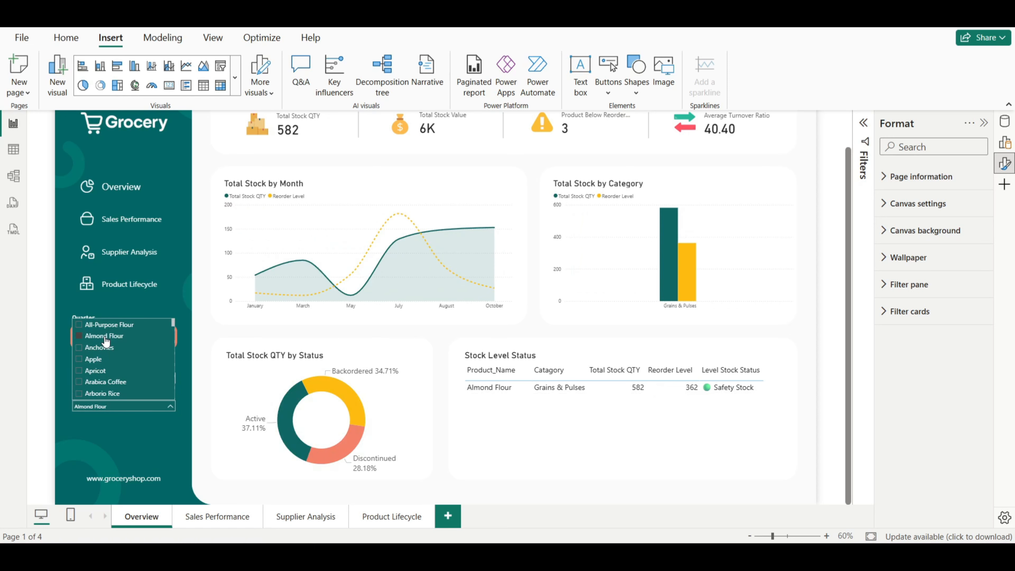
{"action": "left_click", "coordinate": [99, 347]}
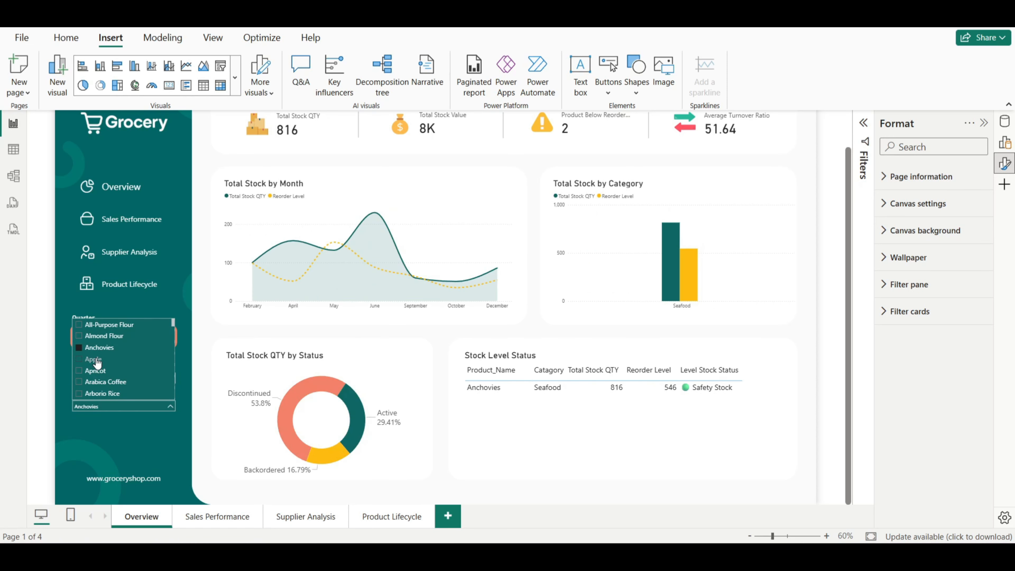
{"action": "left_click", "coordinate": [96, 360]}
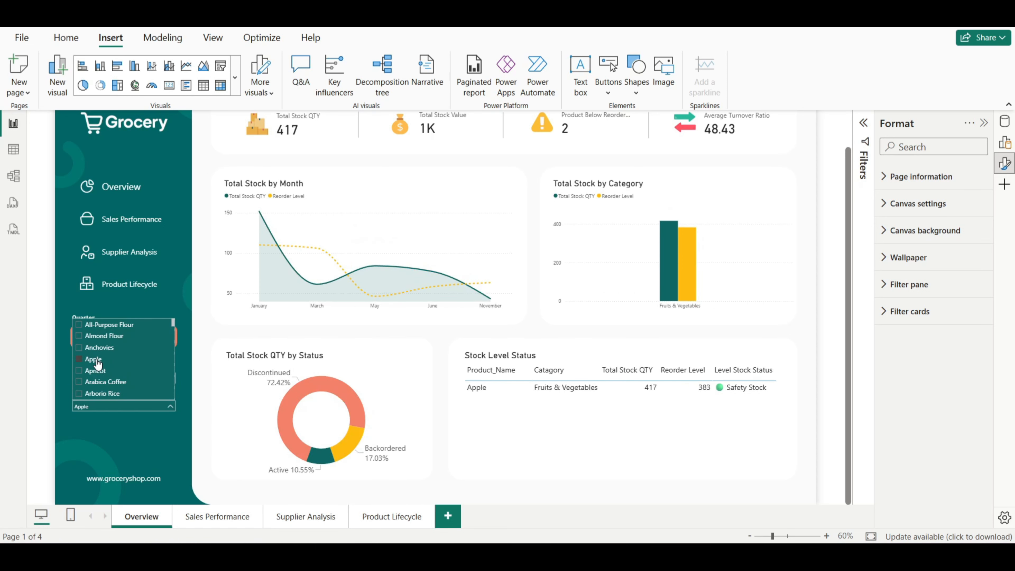
{"action": "left_click", "coordinate": [96, 359]}
{"action": "left_click", "coordinate": [124, 432]}
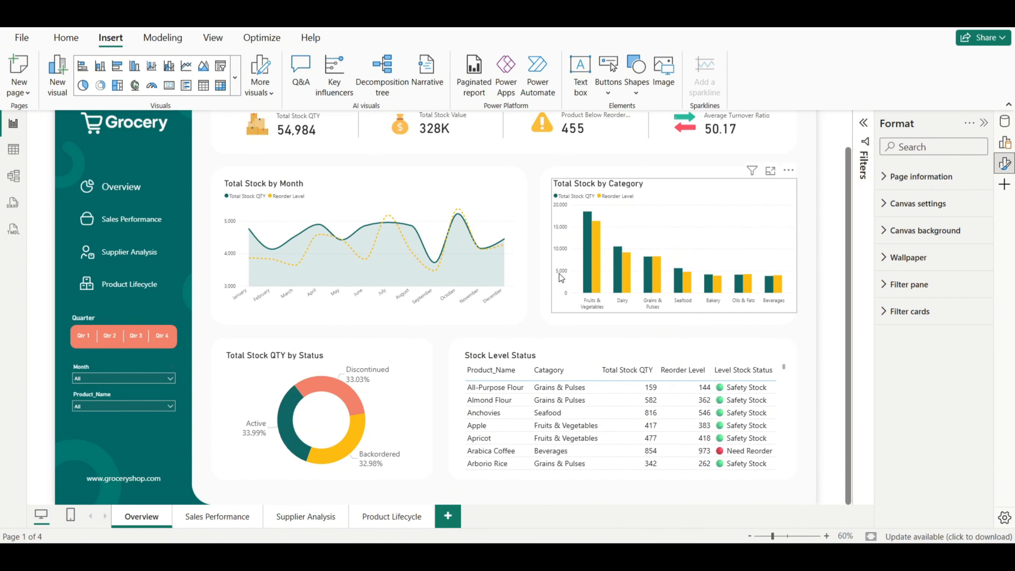
{"action": "scroll", "coordinate": [559, 274], "scroll_direction": "down", "scroll_amount": 1}
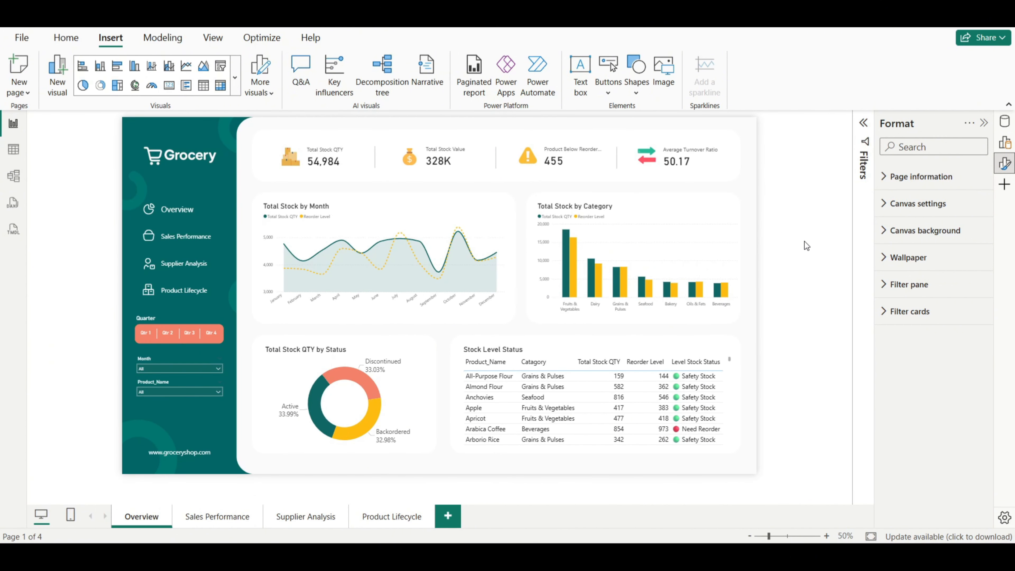